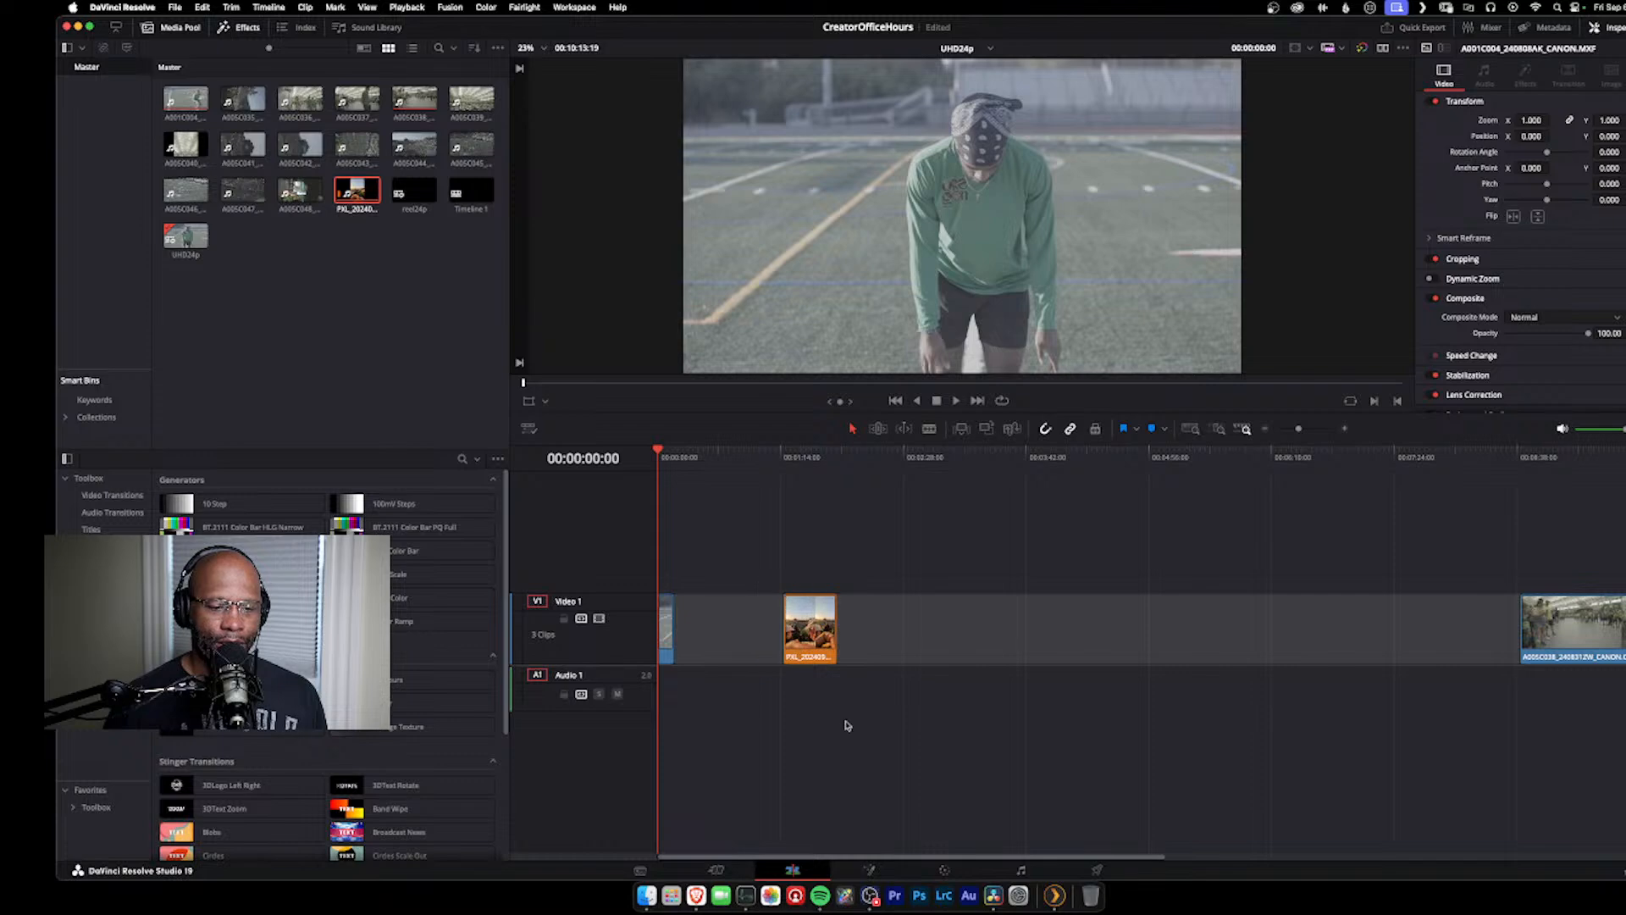
Step: Compare frames of the green-shirt athlete clip and the vertical stadium clip on the timeline
{"action": "left_click", "coordinate": [806, 457]}
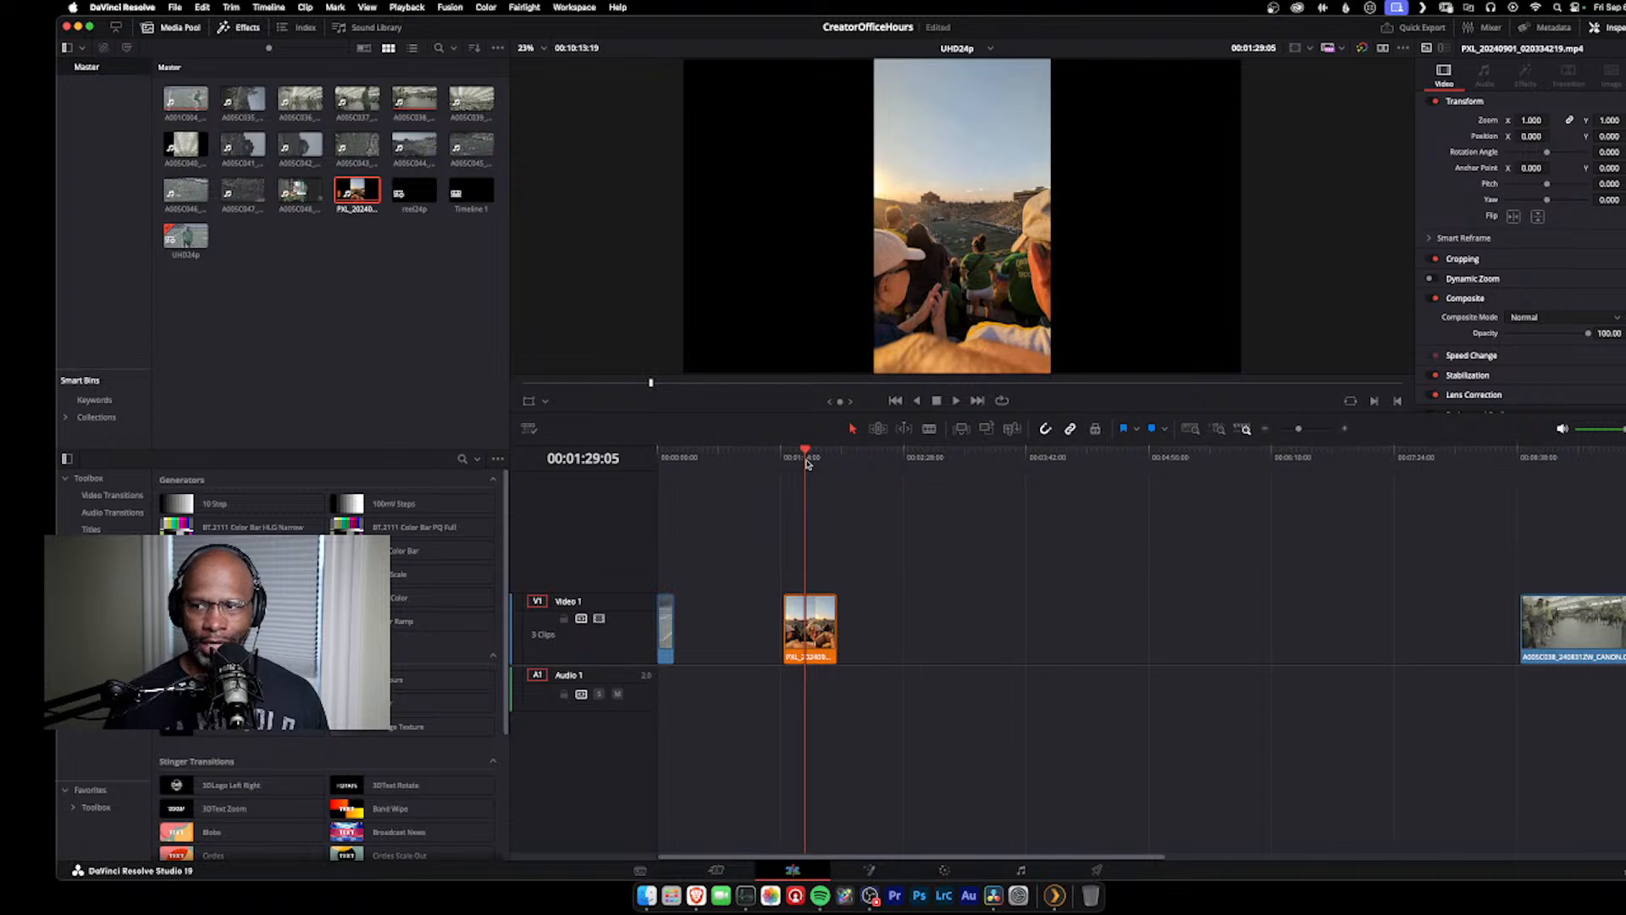
{"action": "left_click", "coordinate": [681, 459]}
{"action": "left_click", "coordinate": [664, 459]}
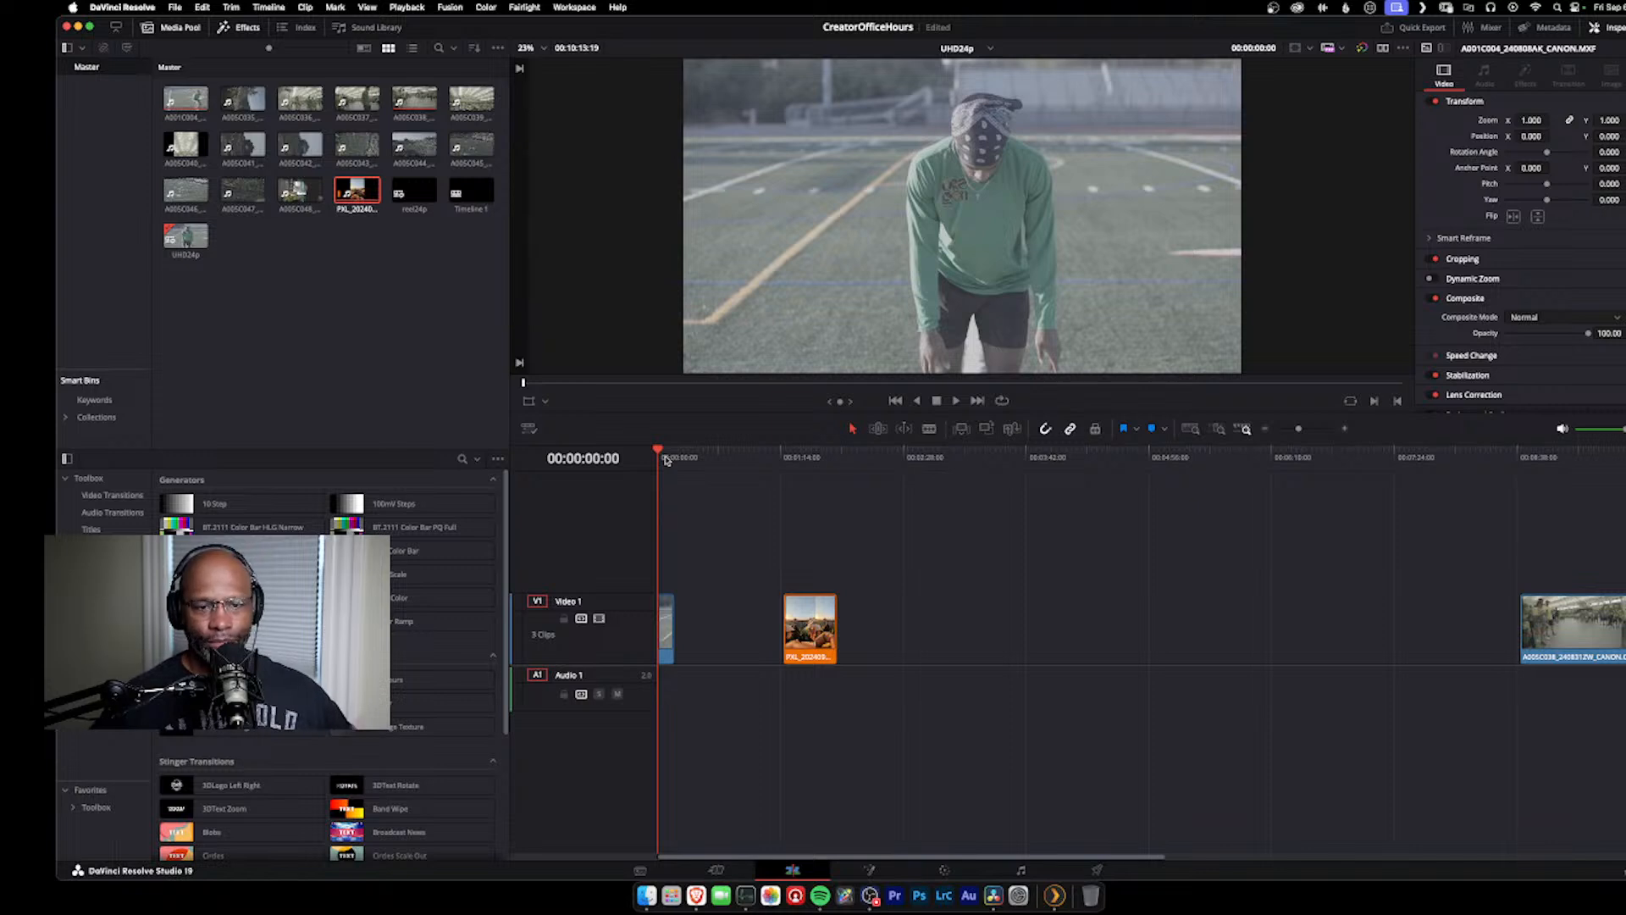
{"action": "left_click", "coordinate": [816, 456]}
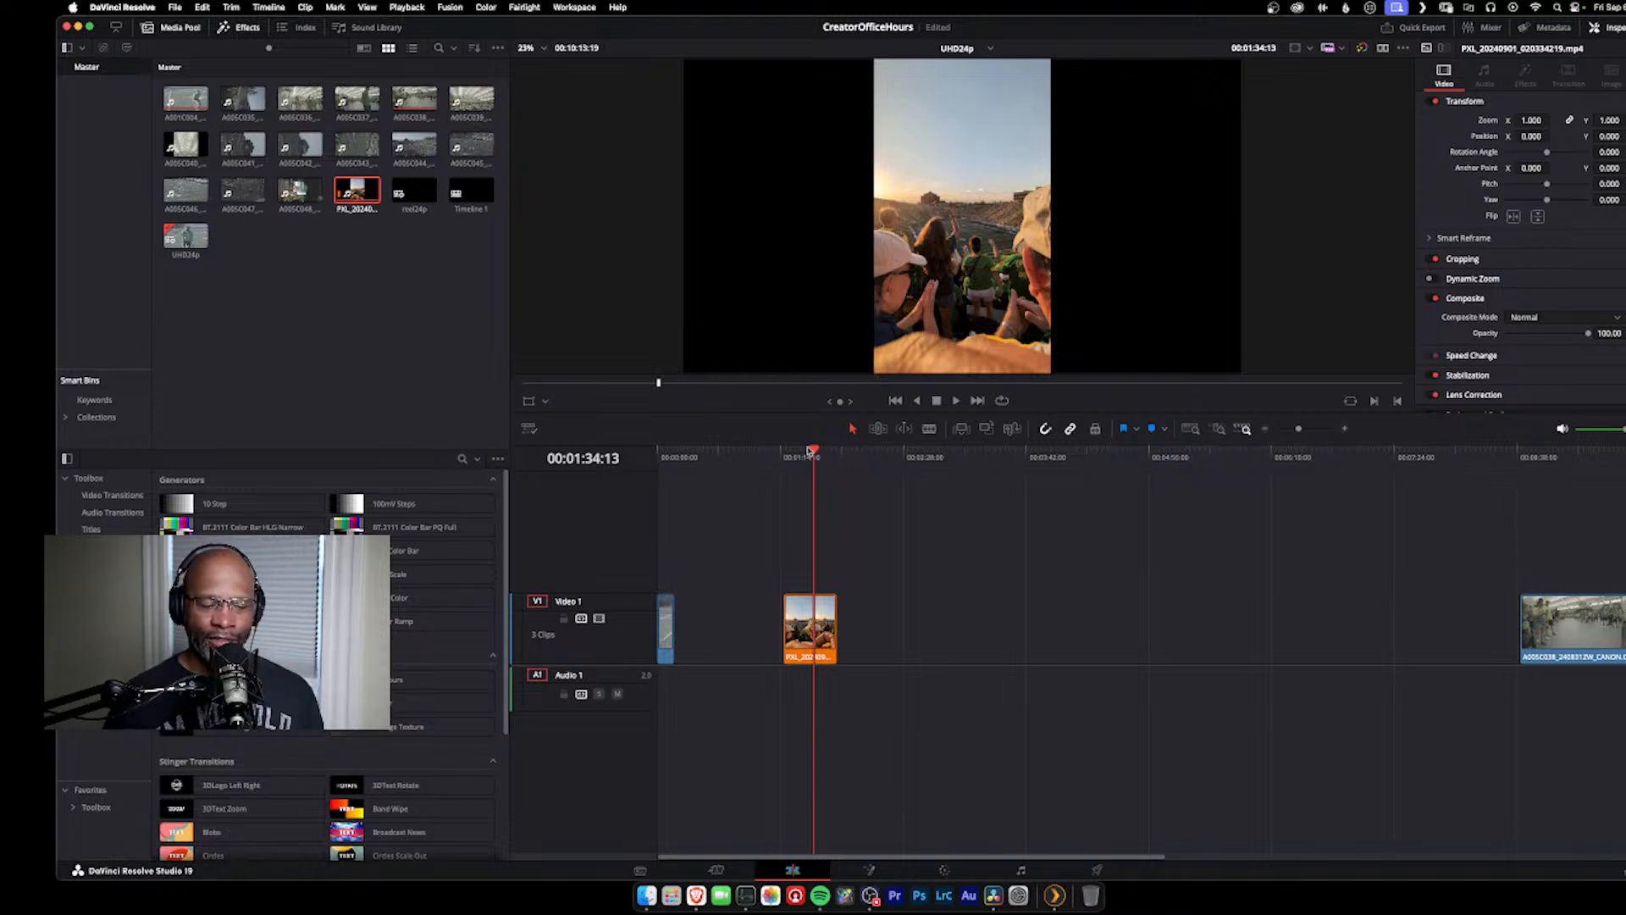
{"action": "left_click", "coordinate": [670, 458]}
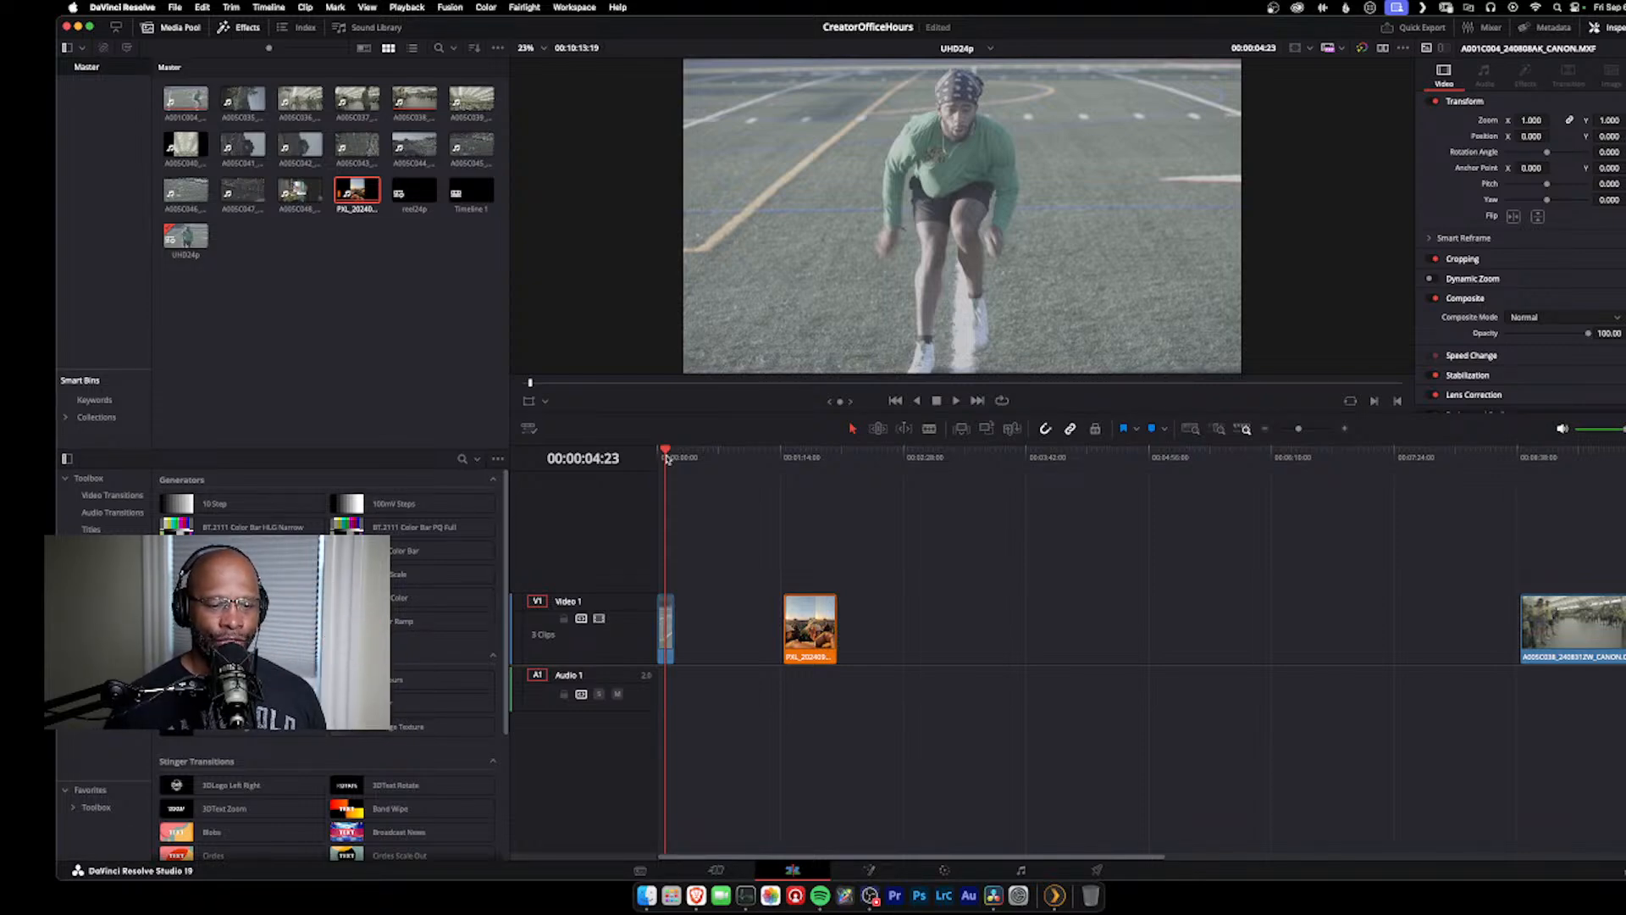
Step: Open the vertical stadium clip on the Color page at 00:01:25:09 and reposition node 01 in its node graph
{"action": "left_click", "coordinate": [799, 458]}
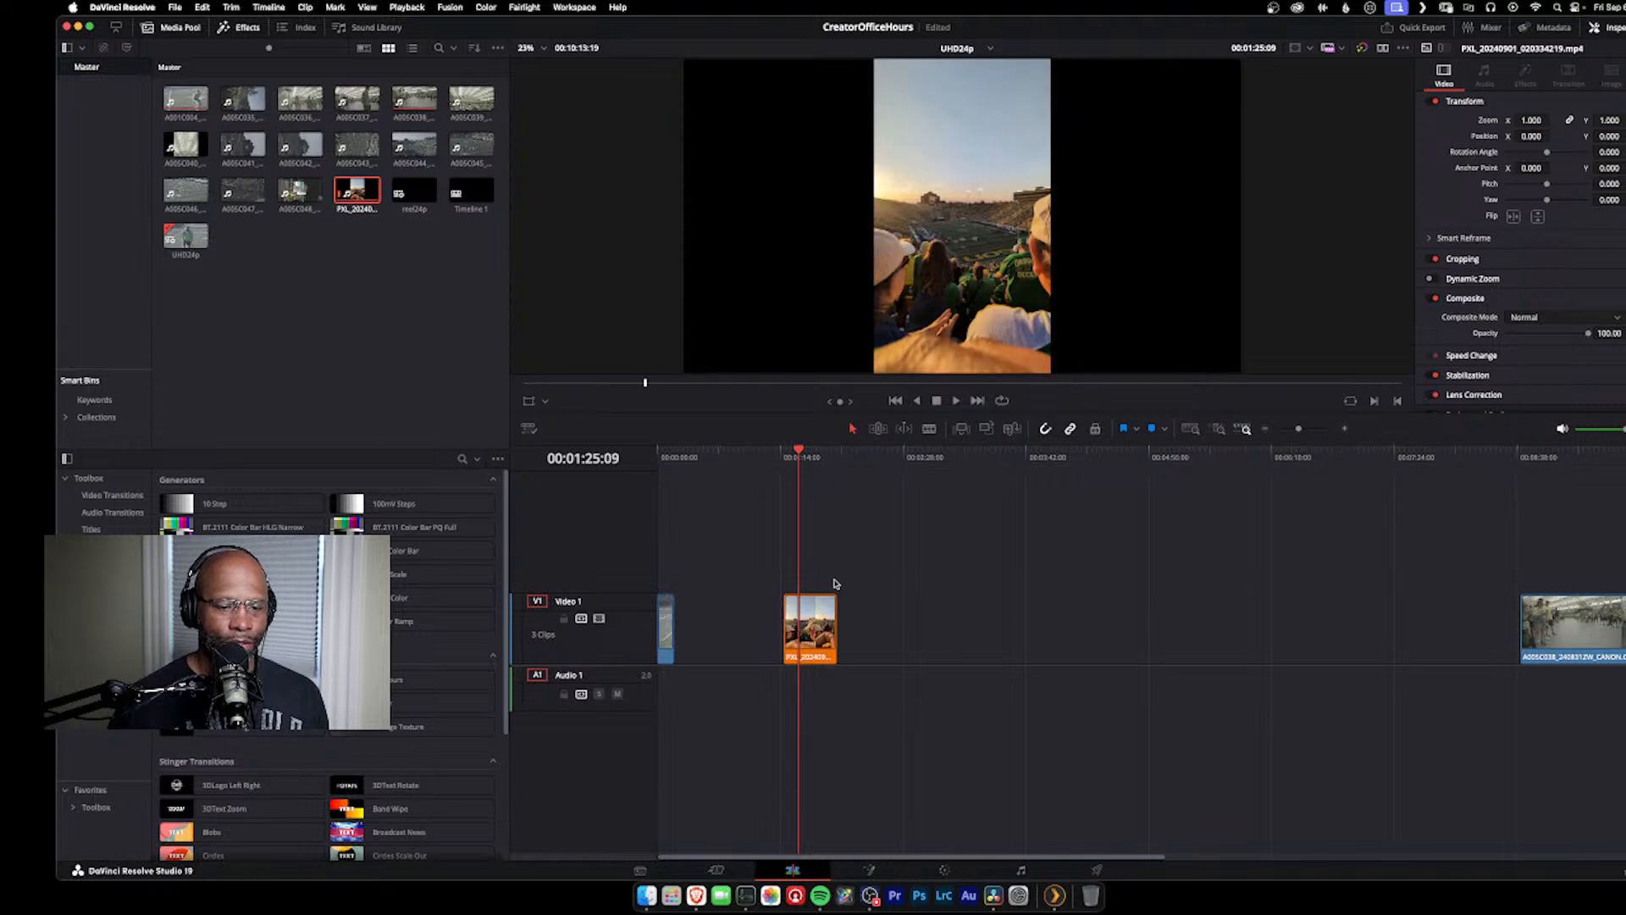
{"action": "left_click", "coordinate": [944, 869]}
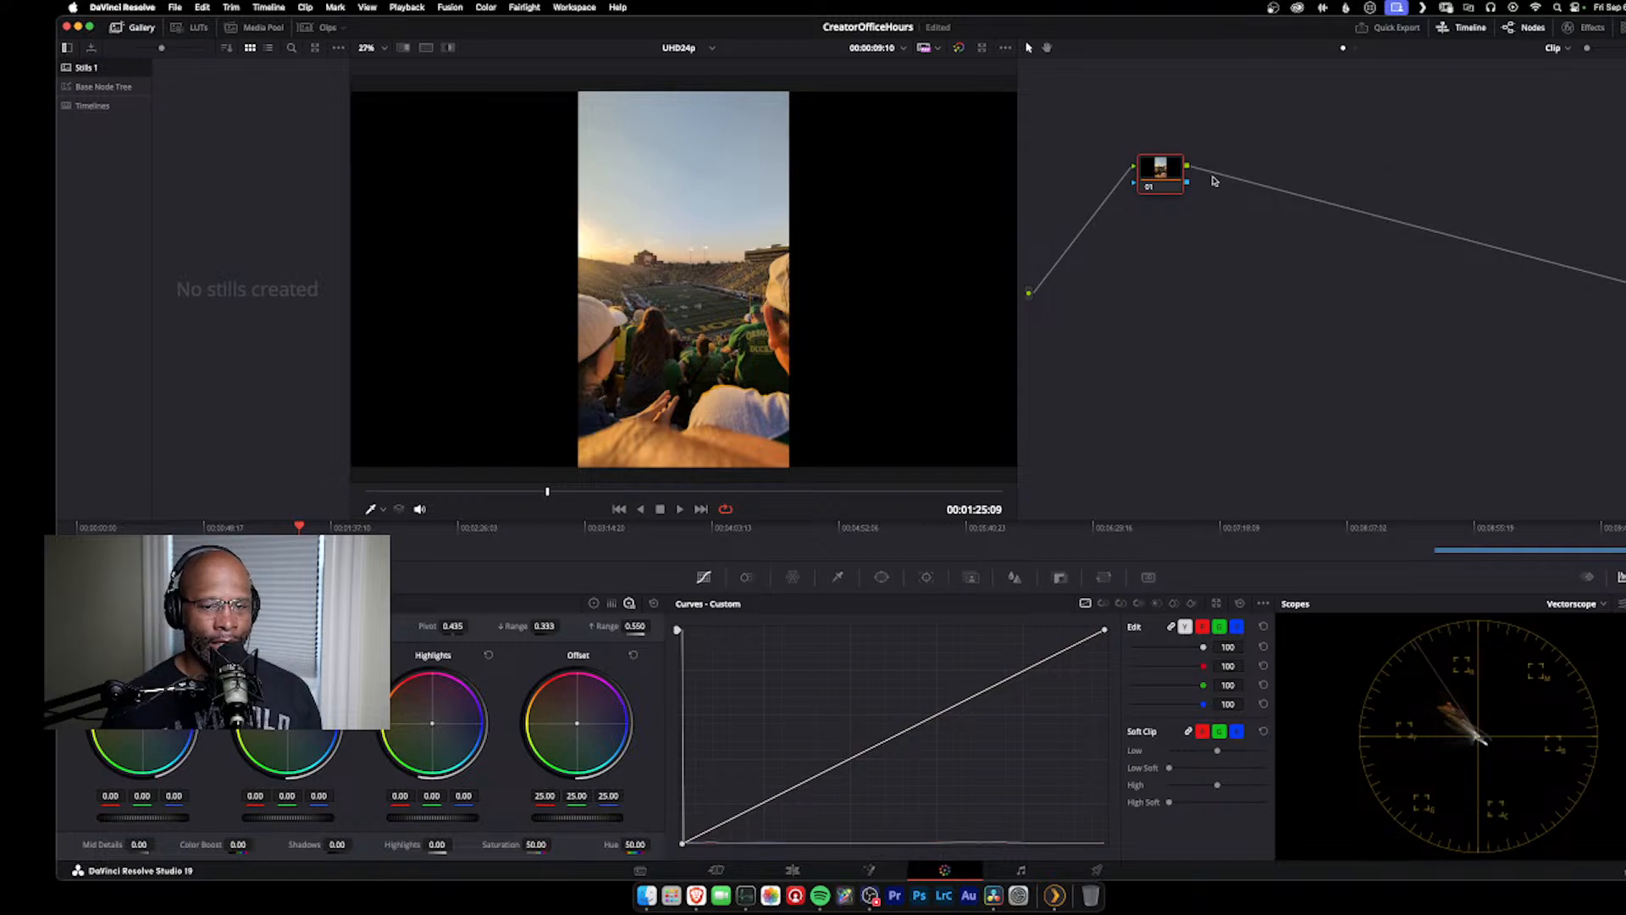
{"action": "left_click_drag", "start_coordinate": [1148, 169], "coordinate": [1080, 169]}
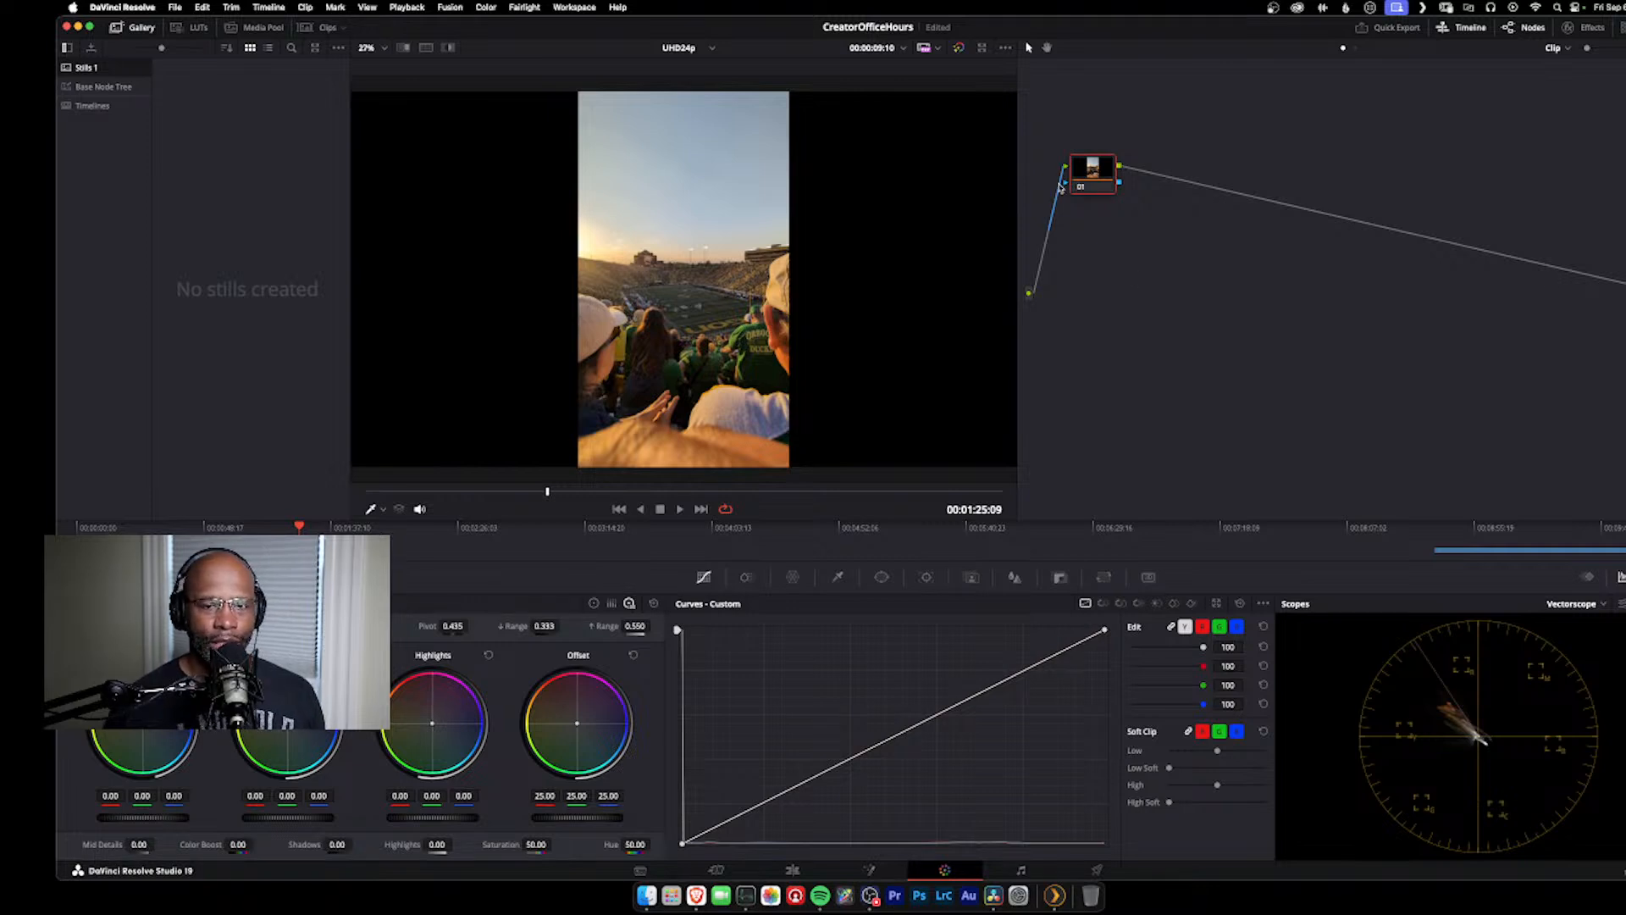
{"action": "left_click_drag", "start_coordinate": [1074, 173], "coordinate": [1101, 157]}
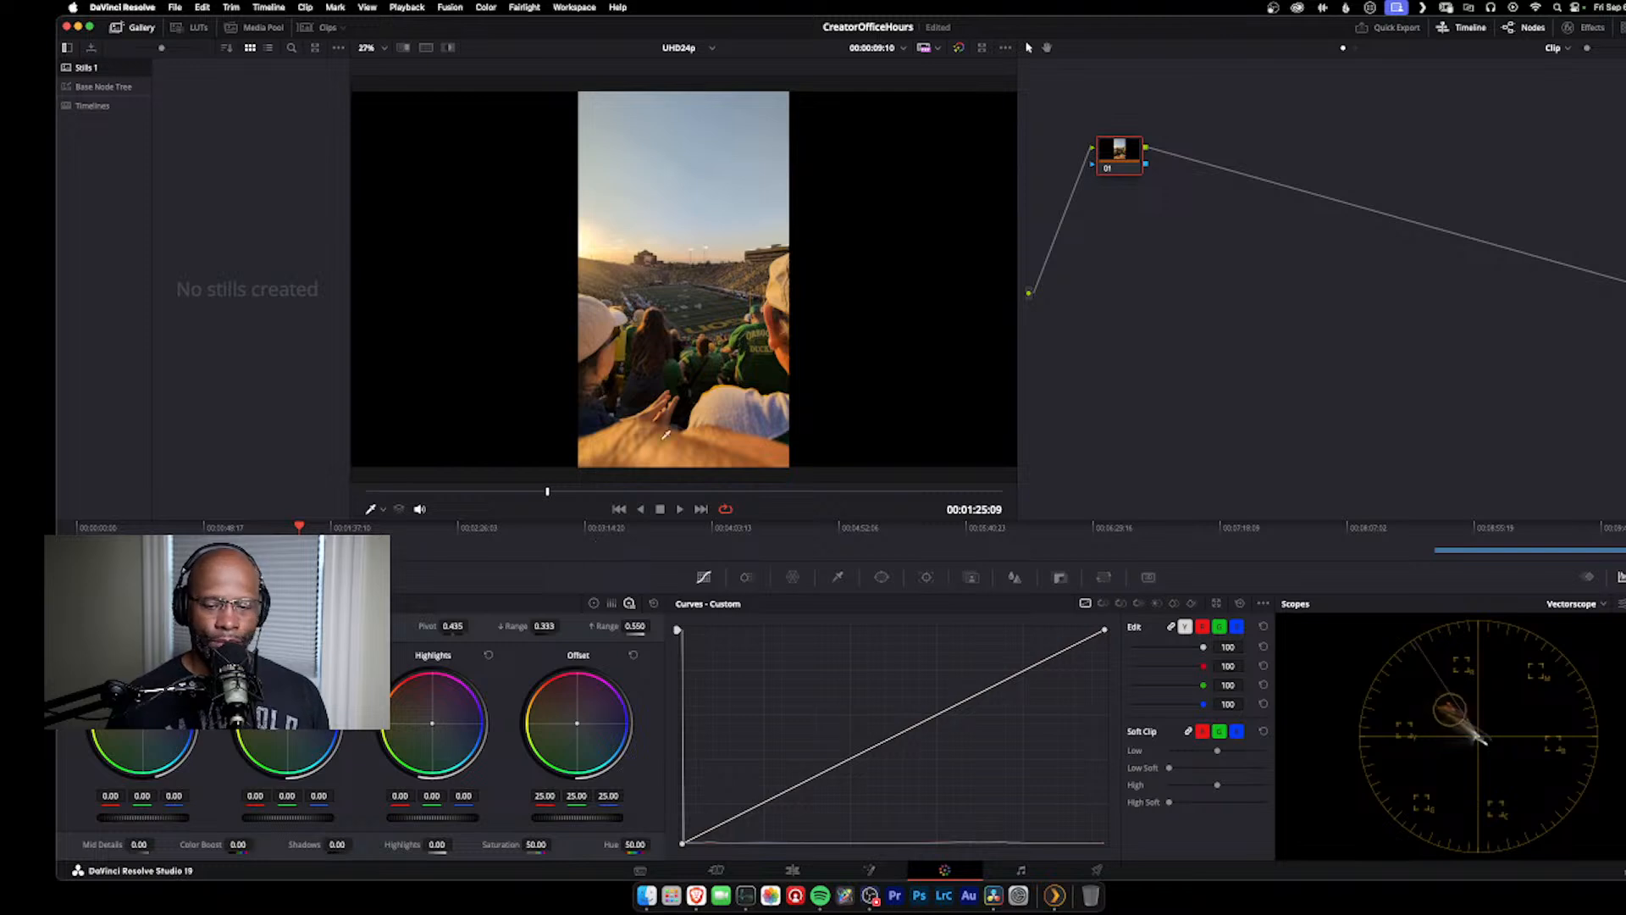
Step: Raise node 01's offset to 26.55 and add a serial node after it
{"action": "mouse_move", "coordinate": [559, 818]}
{"action": "left_mouse_down"}
{"action": "mouse_move", "coordinate": [627, 818]}
{"action": "mouse_move", "coordinate": [847, 475]}
{"action": "mouse_move", "coordinate": [517, 475]}
{"action": "mouse_move", "coordinate": [872, 451]}
{"action": "mouse_move", "coordinate": [529, 482]}
{"action": "mouse_move", "coordinate": [559, 508]}
{"action": "mouse_move", "coordinate": [562, 819]}
{"action": "left_mouse_up"}
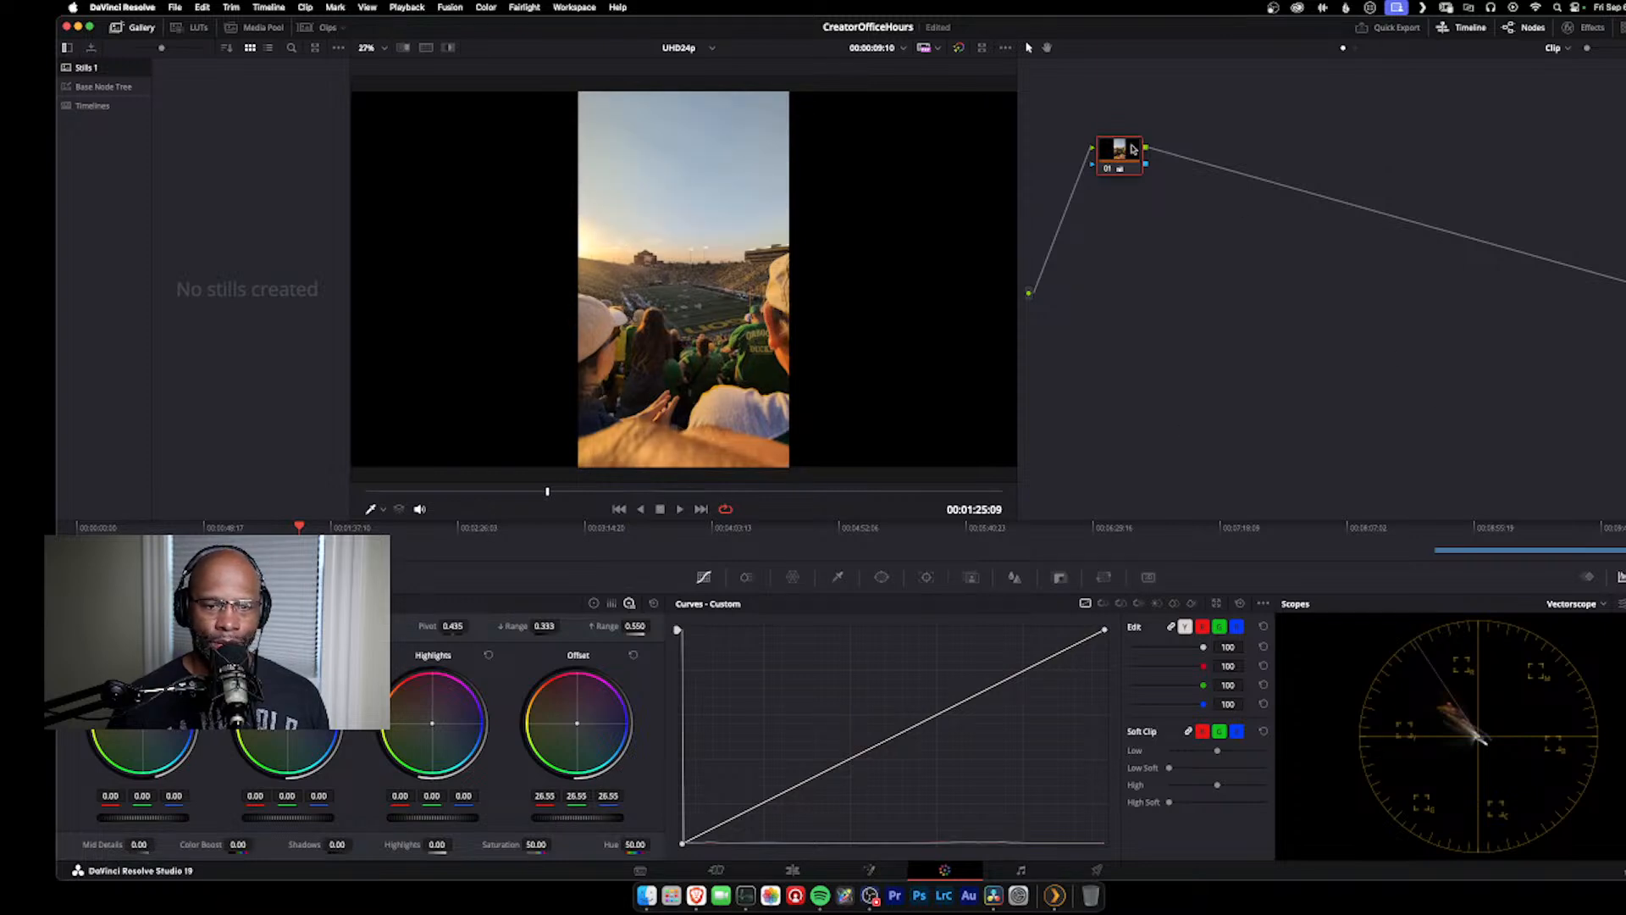
{"action": "key", "text": "alt+s"}
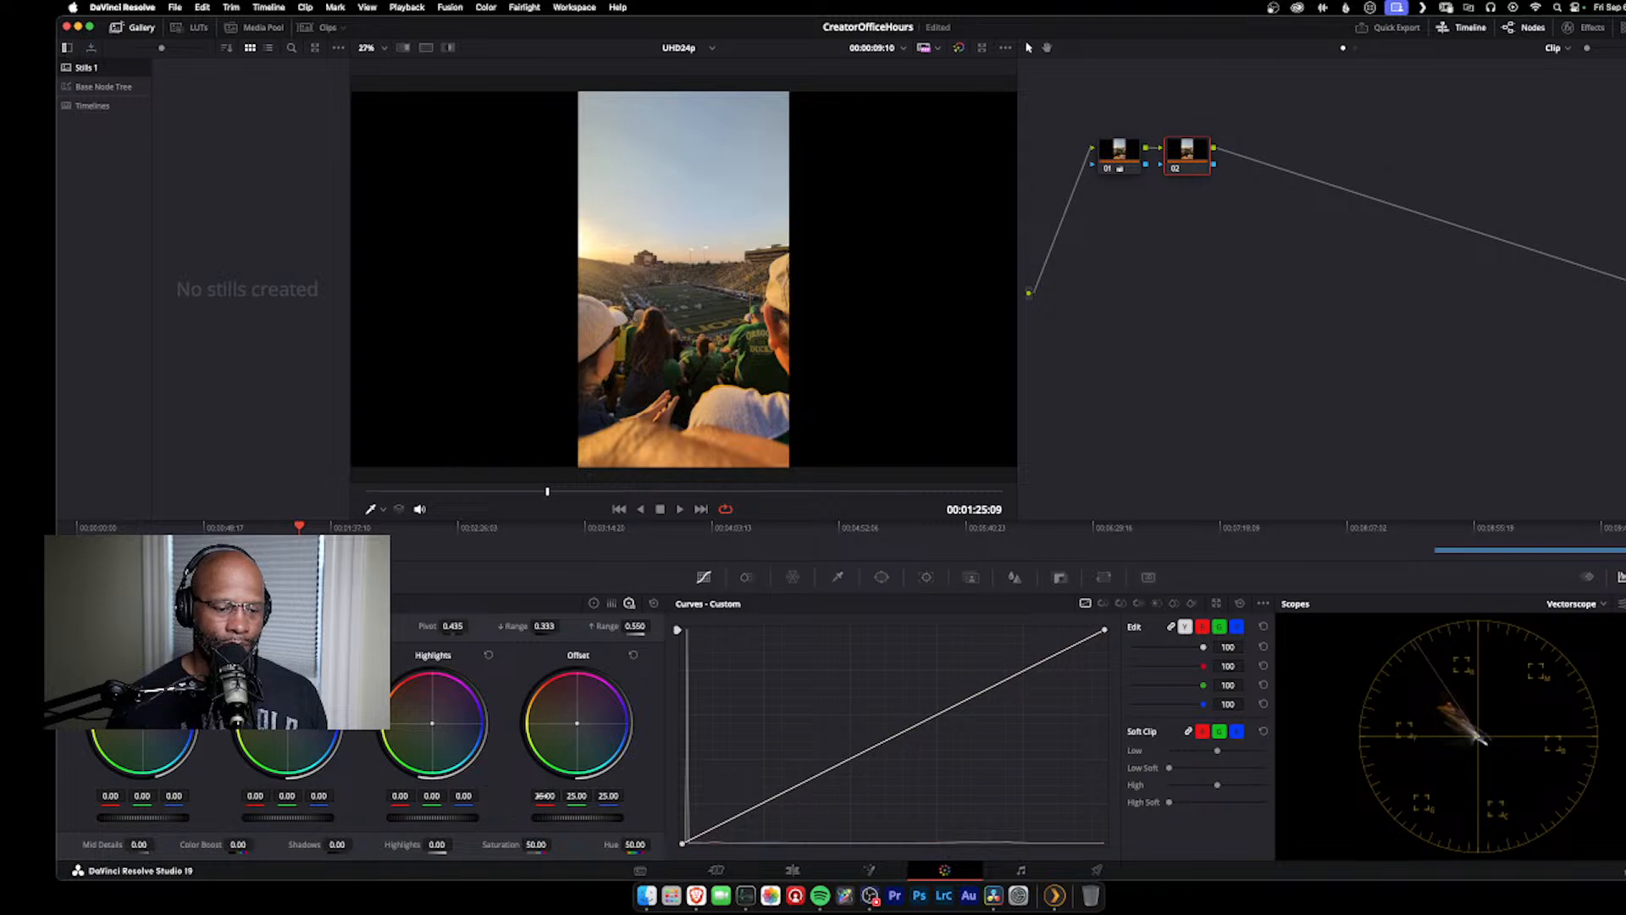
Step: Set node 02's offset to 79.65 and compensate by lowering node 01's offset to -3.05
{"action": "left_click_drag", "start_coordinate": [552, 819], "coordinate": [660, 819]}
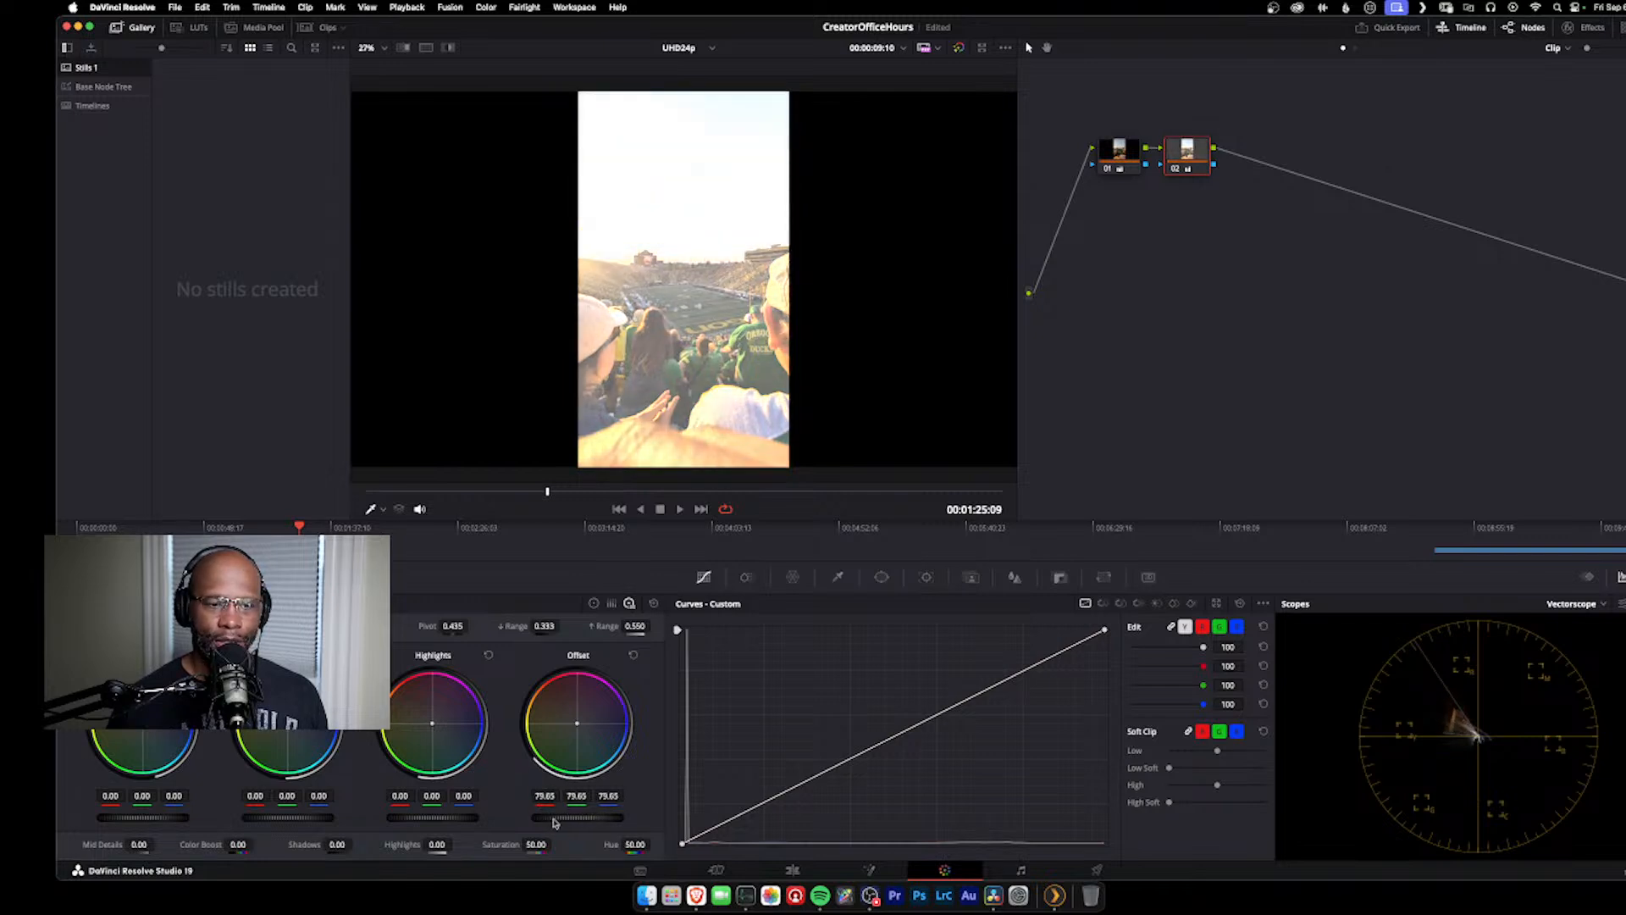
{"action": "left_click", "coordinate": [1116, 159]}
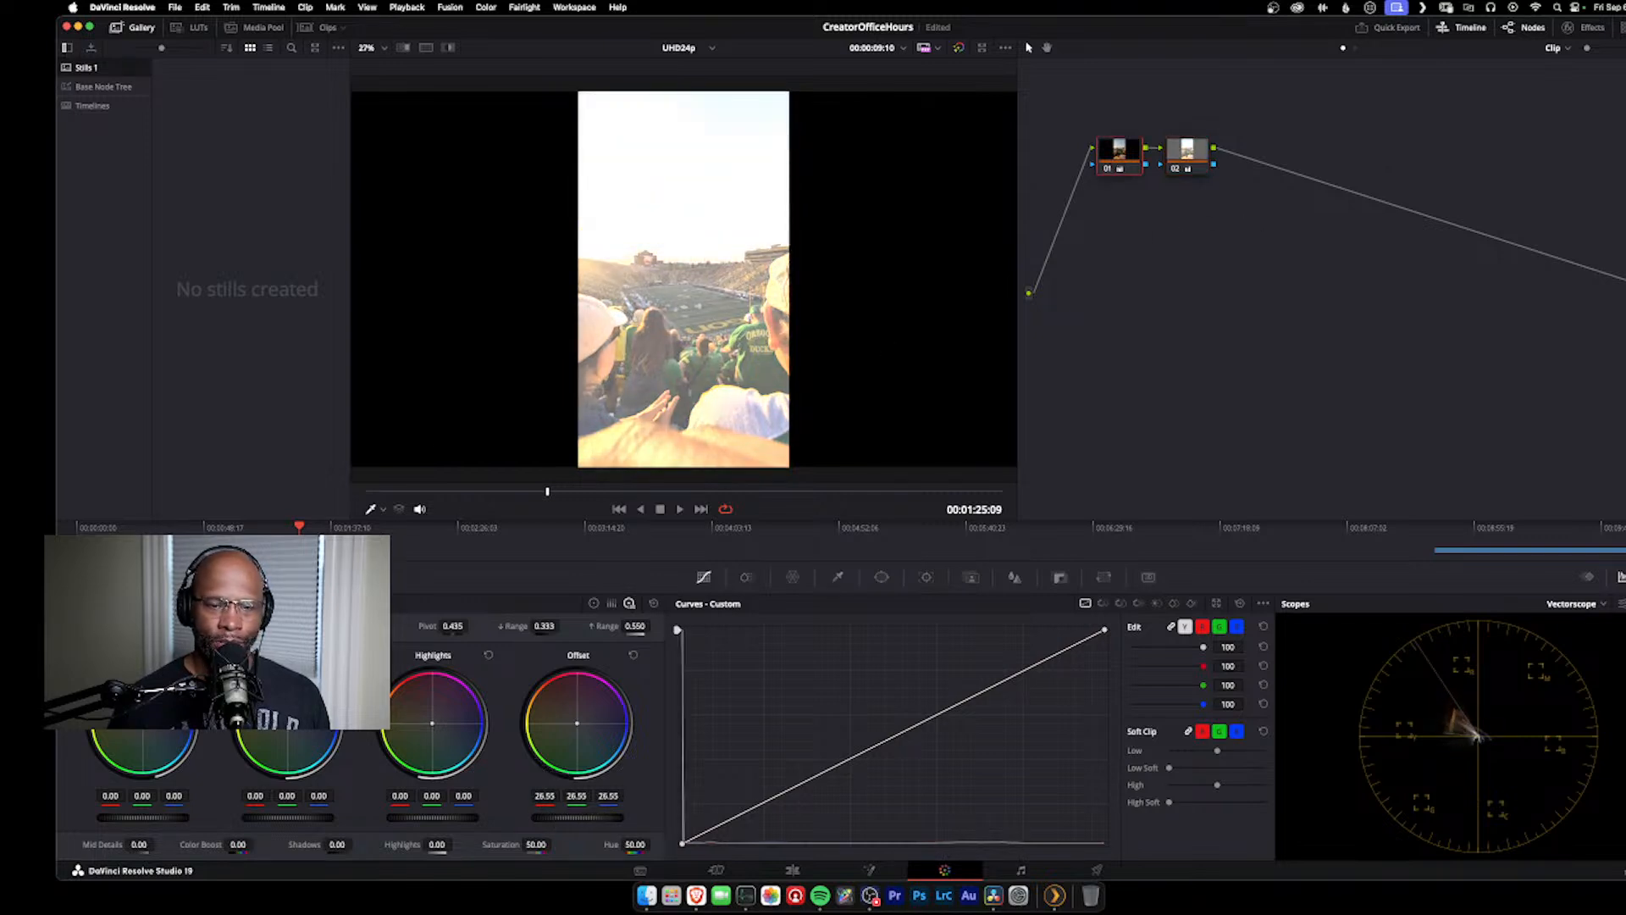
{"action": "left_click_drag", "start_coordinate": [600, 819], "coordinate": [546, 819]}
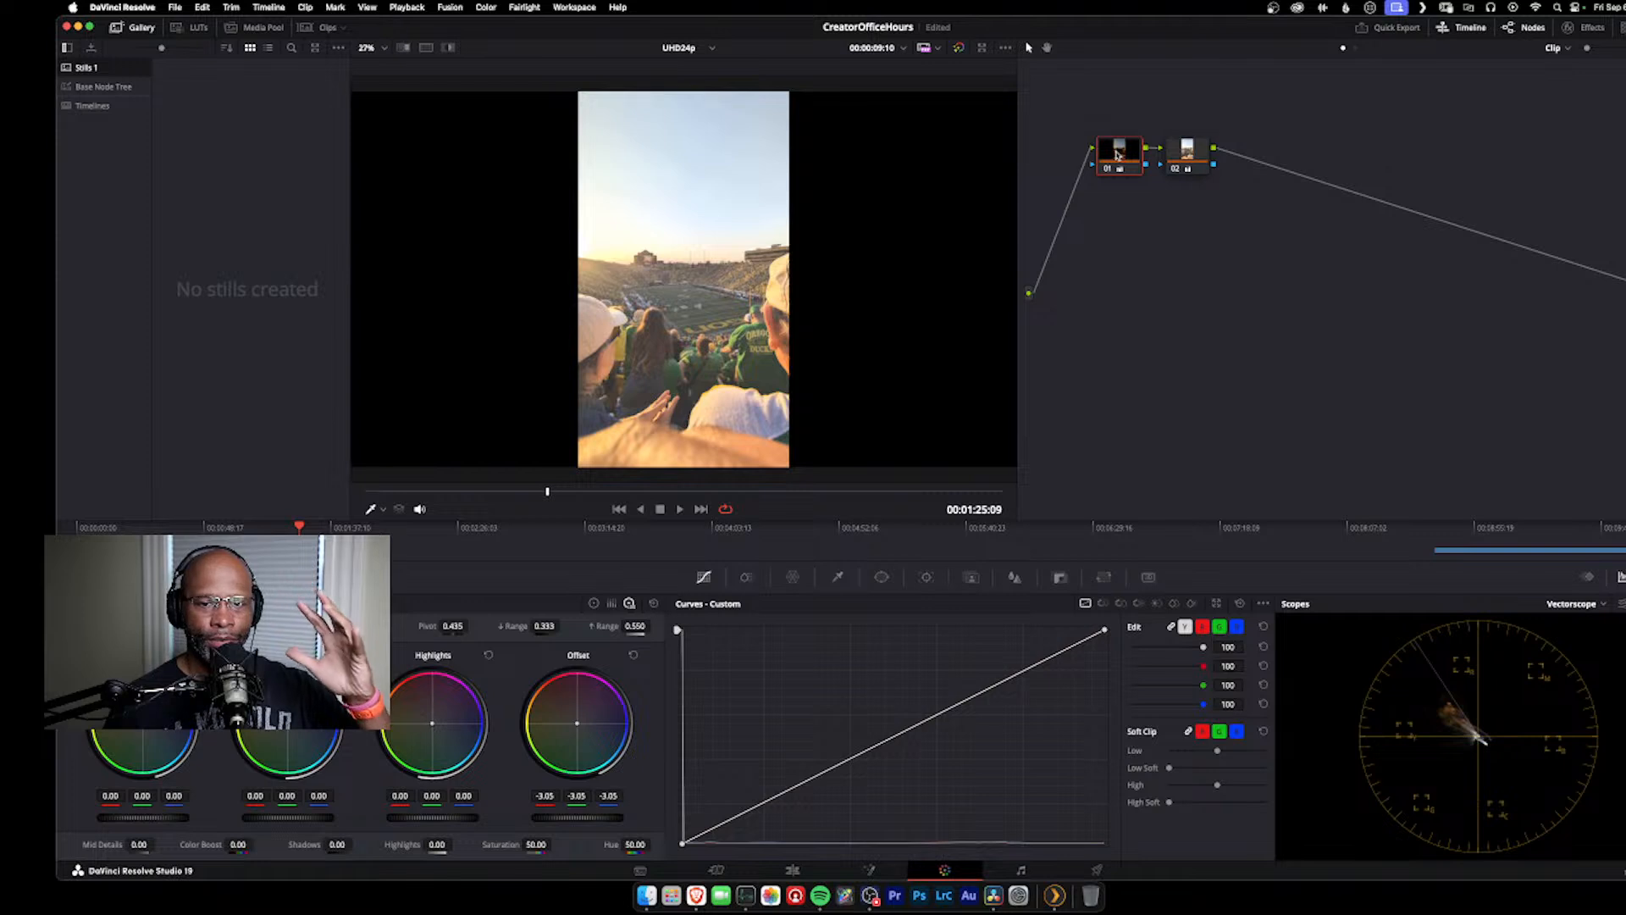
Step: Rearrange nodes 01 and 02 side by side near the top of the node graph and review their offset settings
{"action": "left_click_drag", "start_coordinate": [1188, 153], "coordinate": [1227, 153]}
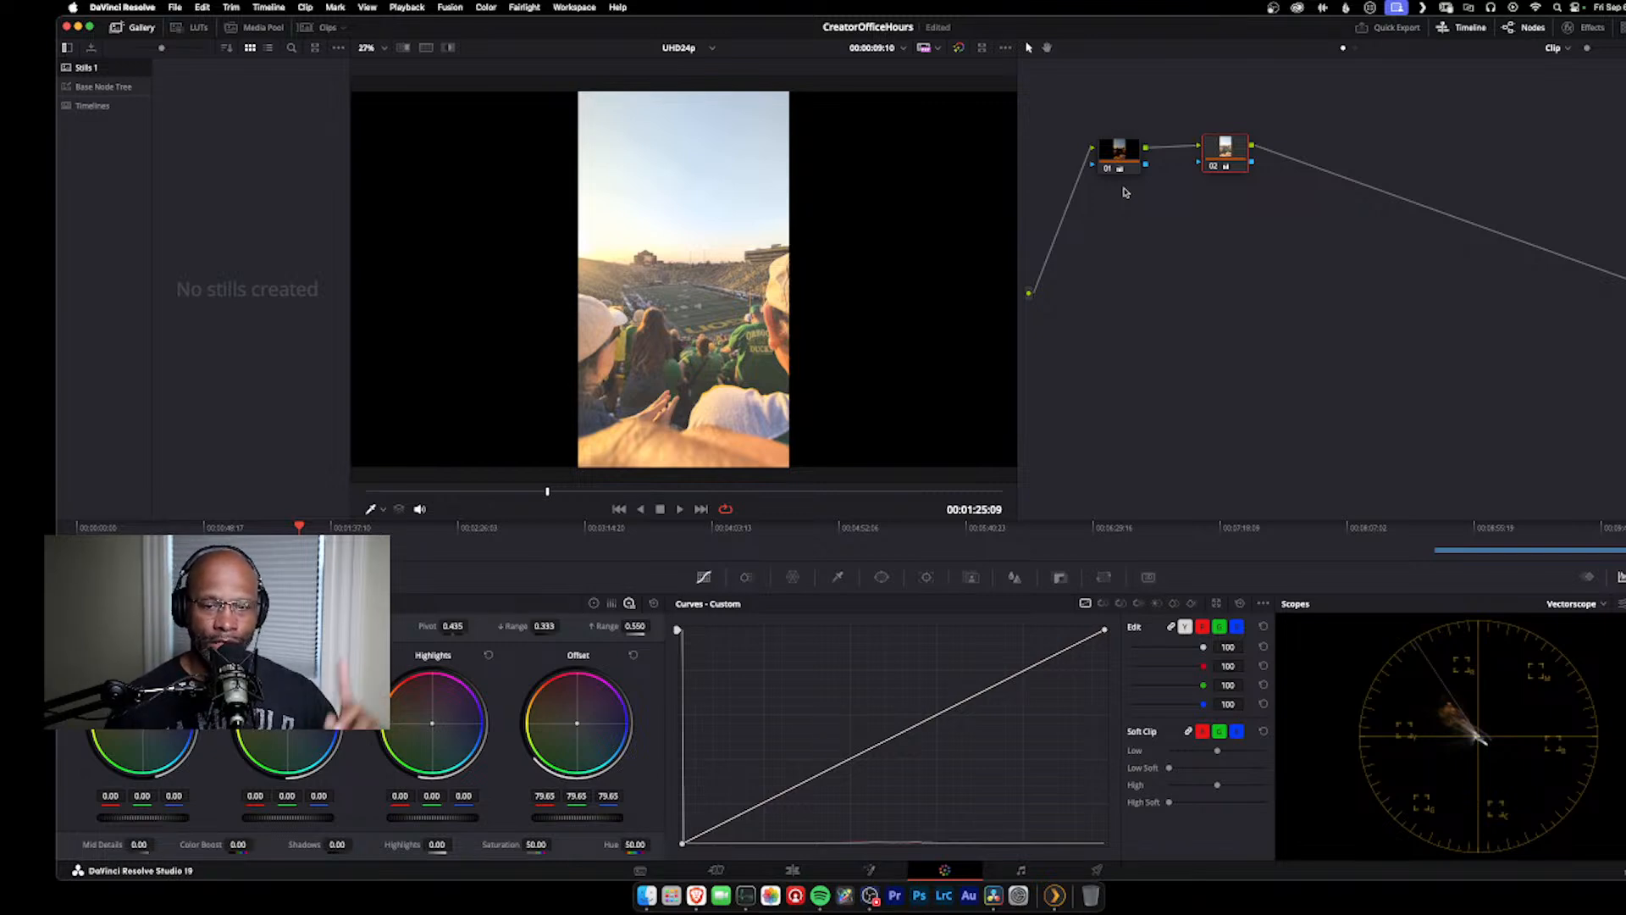
{"action": "left_click_drag", "start_coordinate": [1133, 160], "coordinate": [1107, 140]}
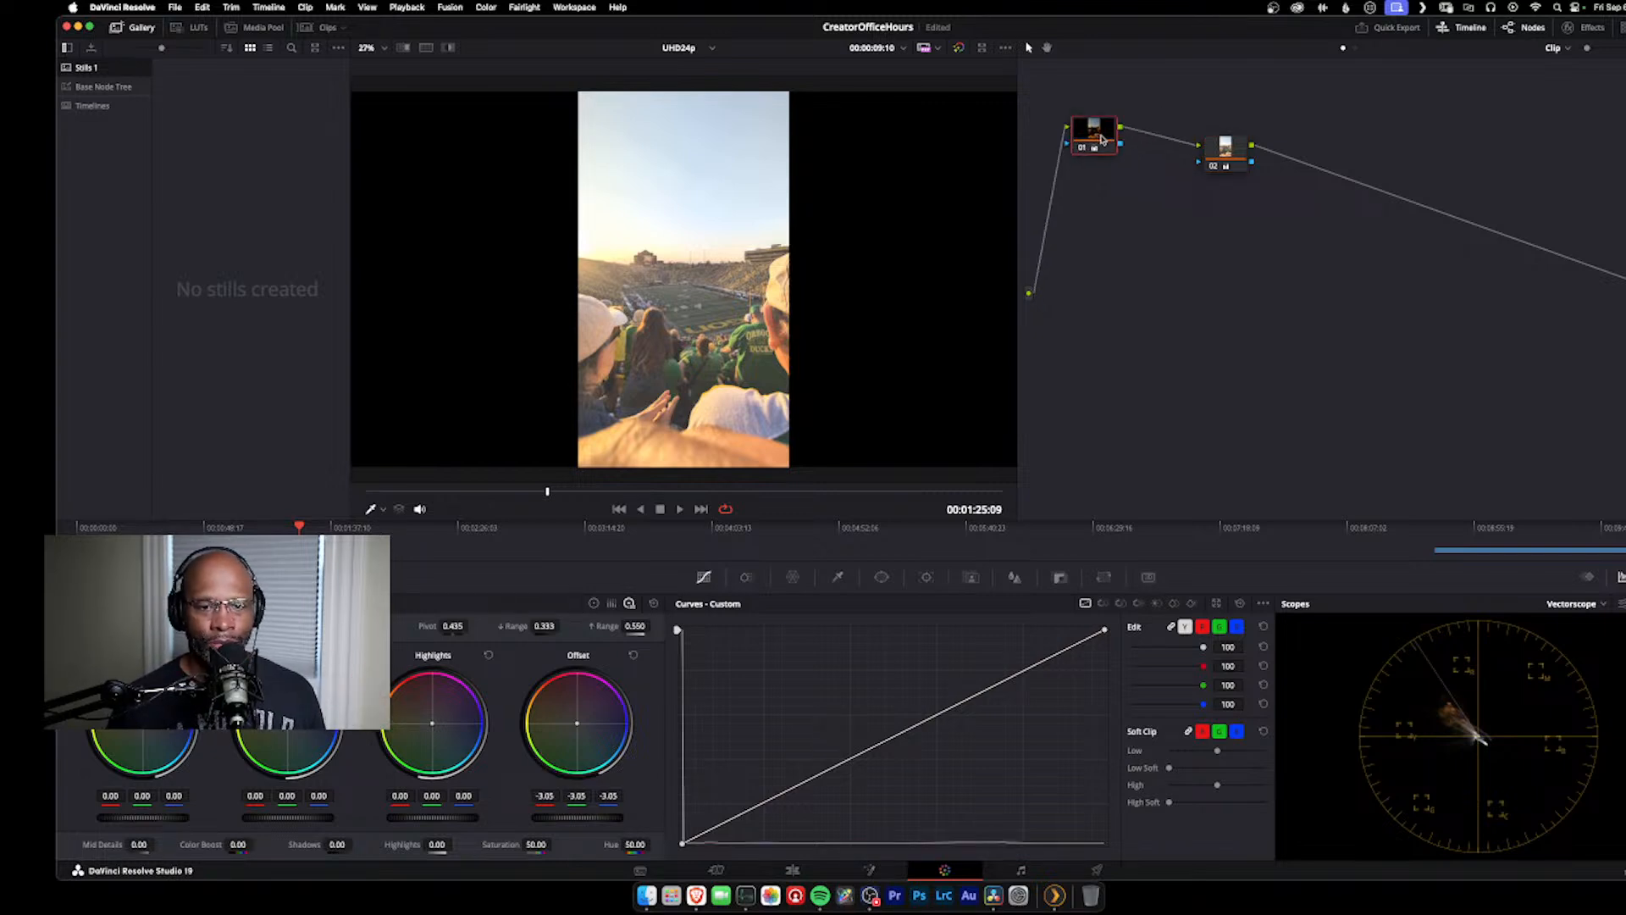
{"action": "left_click_drag", "start_coordinate": [1237, 155], "coordinate": [1190, 138]}
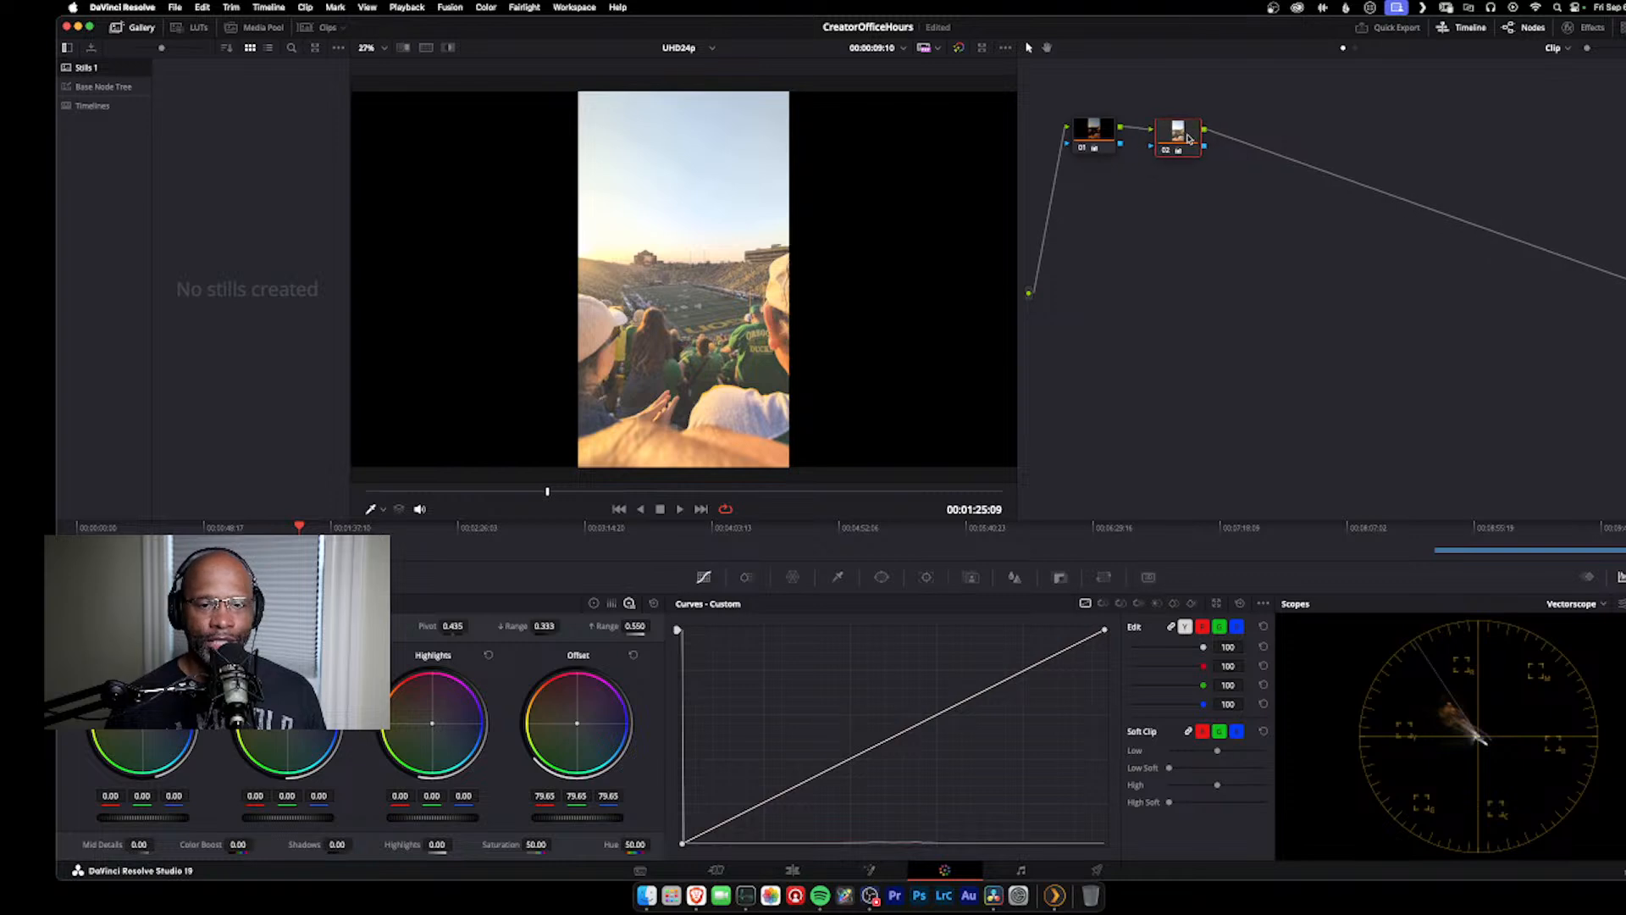
{"action": "left_click", "coordinate": [1102, 133]}
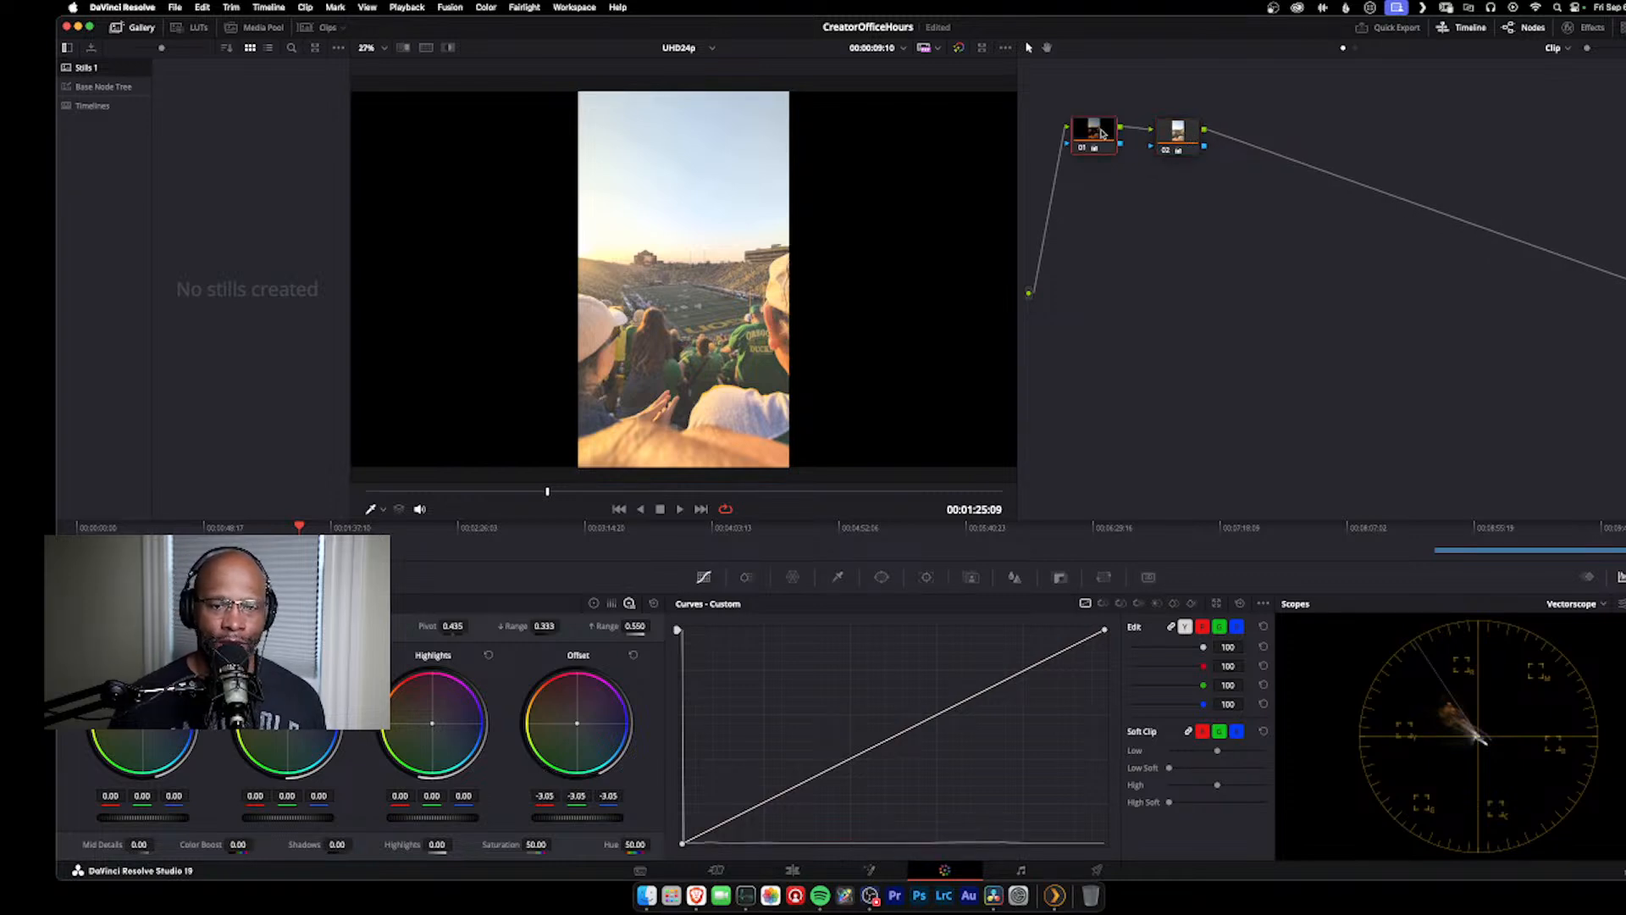
Step: Reset the grades on node 02 and node 01
{"action": "left_click", "coordinate": [1180, 136]}
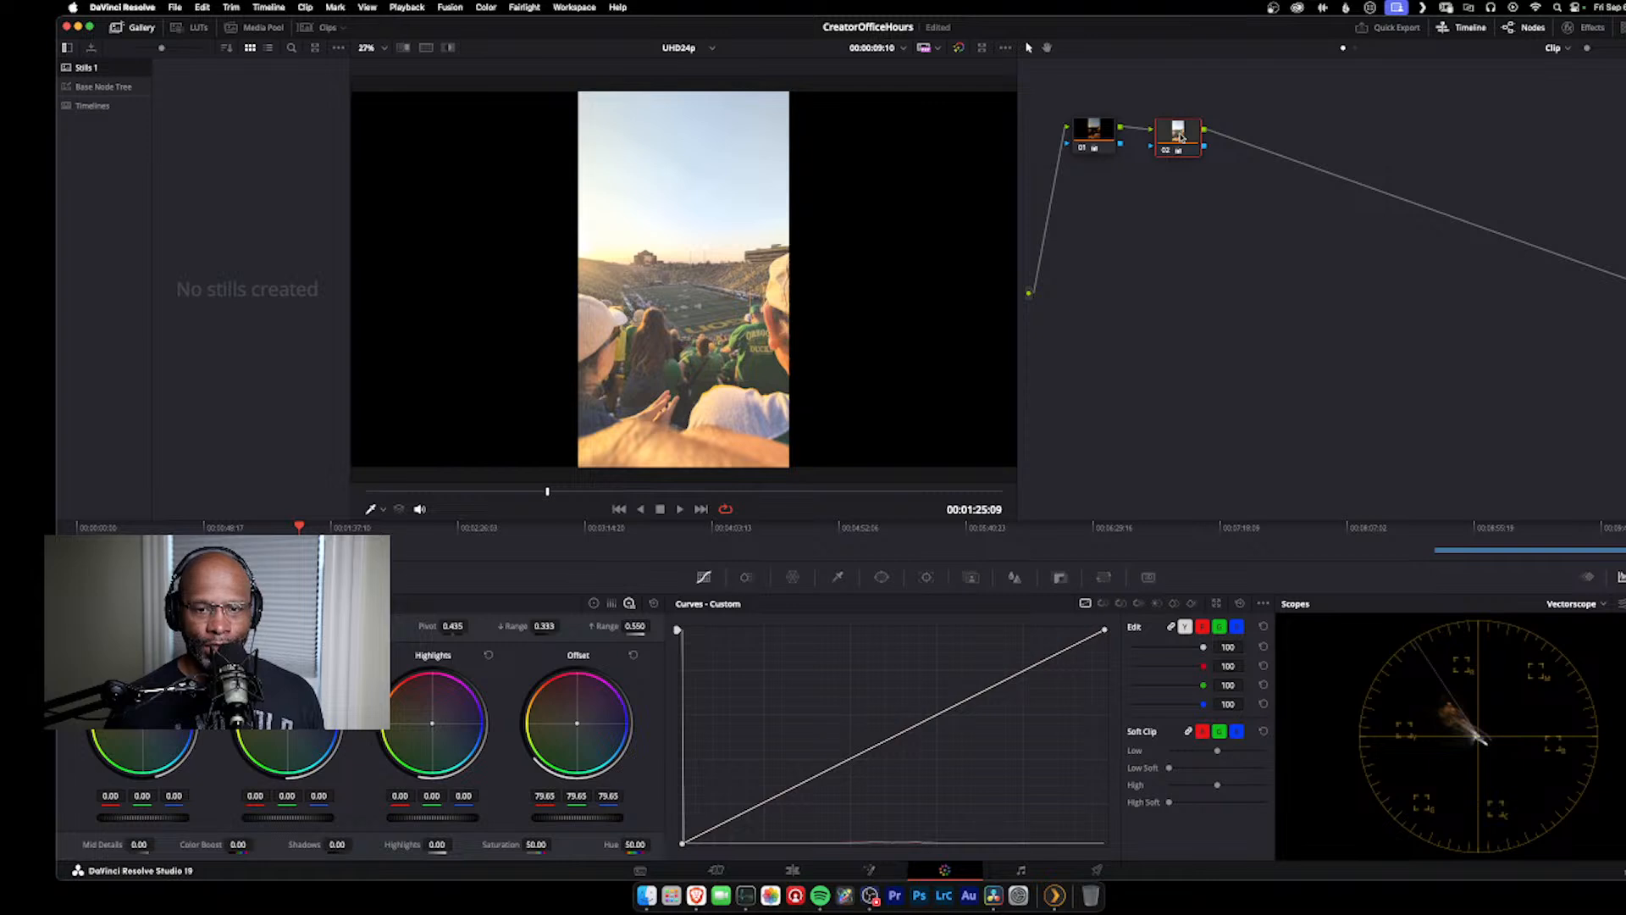
{"action": "right_click", "coordinate": [1180, 136]}
{"action": "left_click", "coordinate": [1220, 138]}
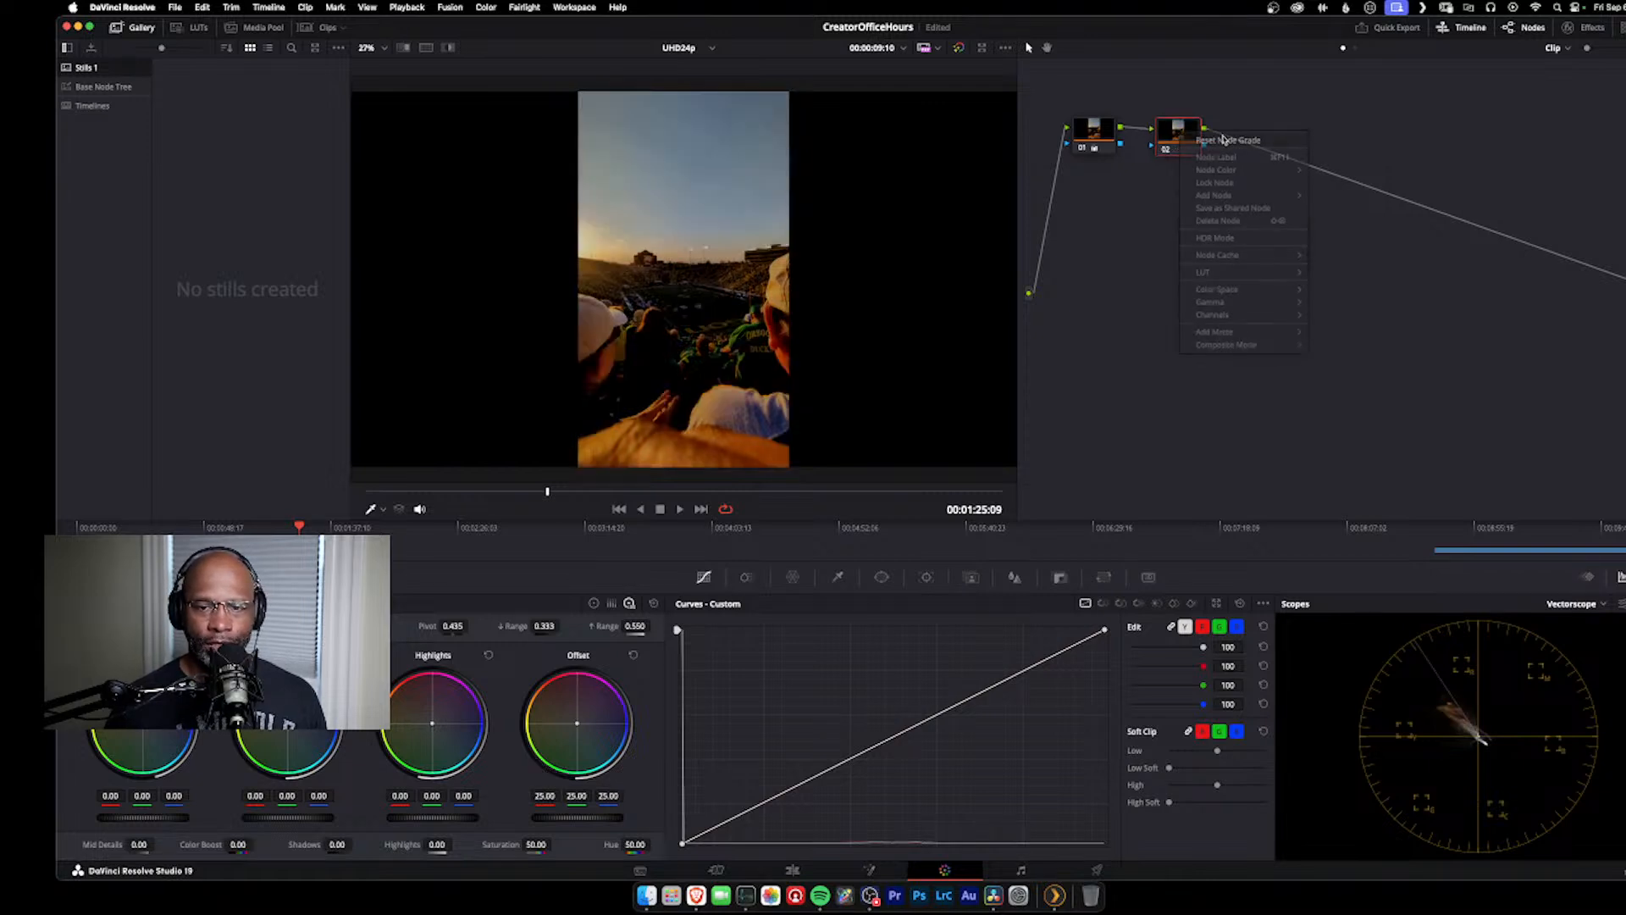
{"action": "right_click", "coordinate": [1095, 125]}
{"action": "left_click", "coordinate": [1149, 137]}
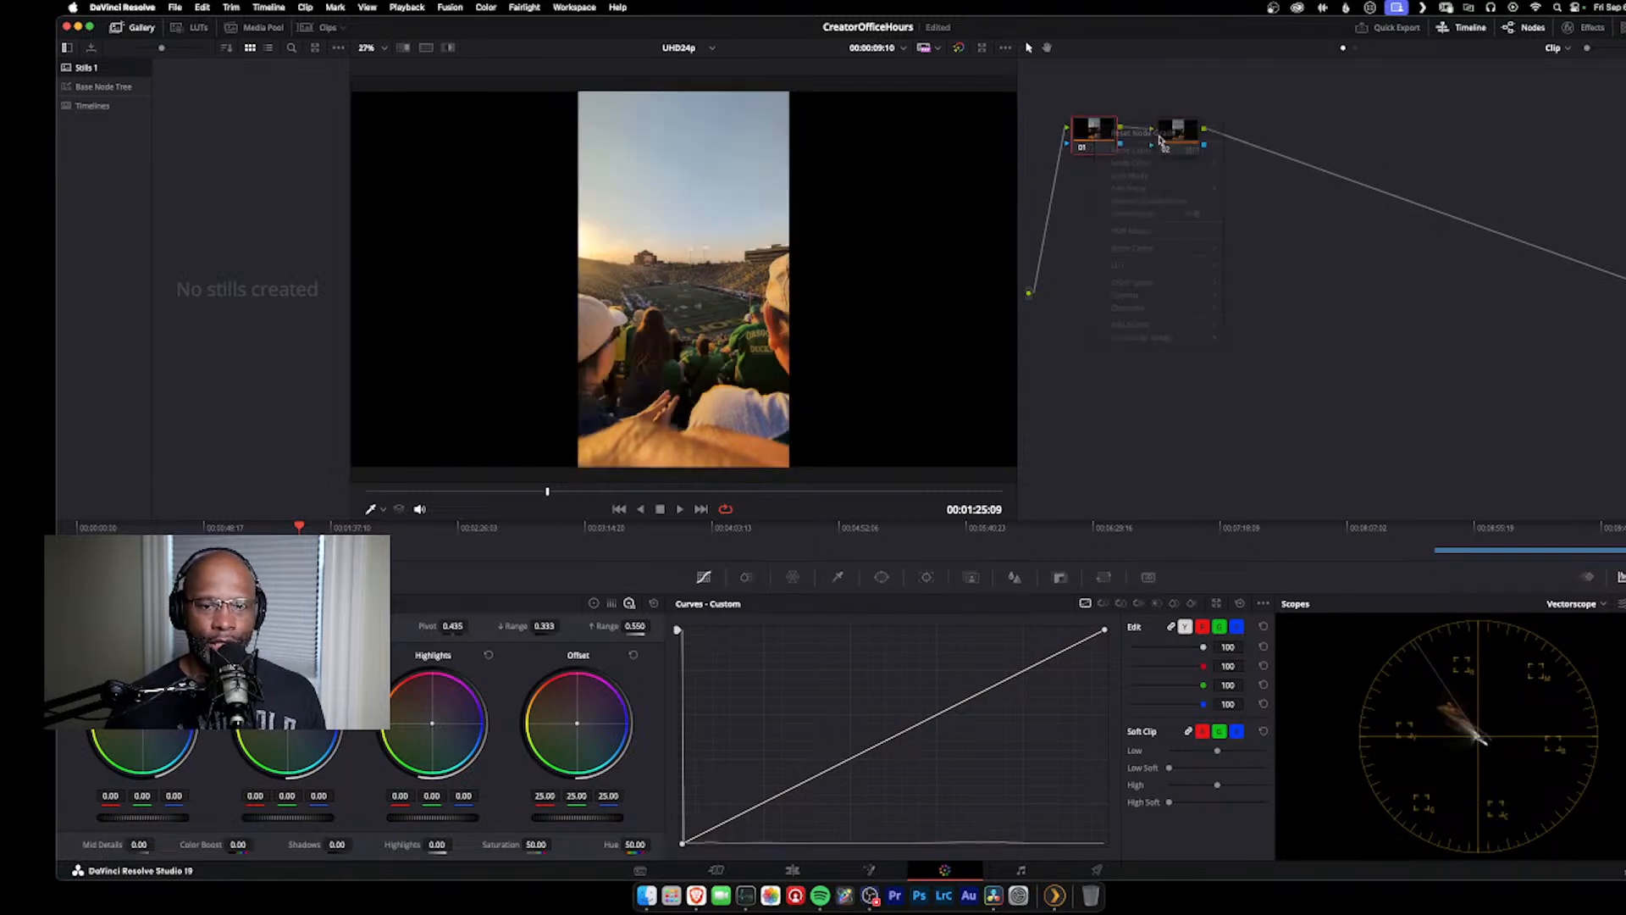
Step: Move node 02 well away from node 01 and switch the log wheels to the primary color wheels
{"action": "left_click_drag", "start_coordinate": [1178, 131], "coordinate": [1377, 191]}
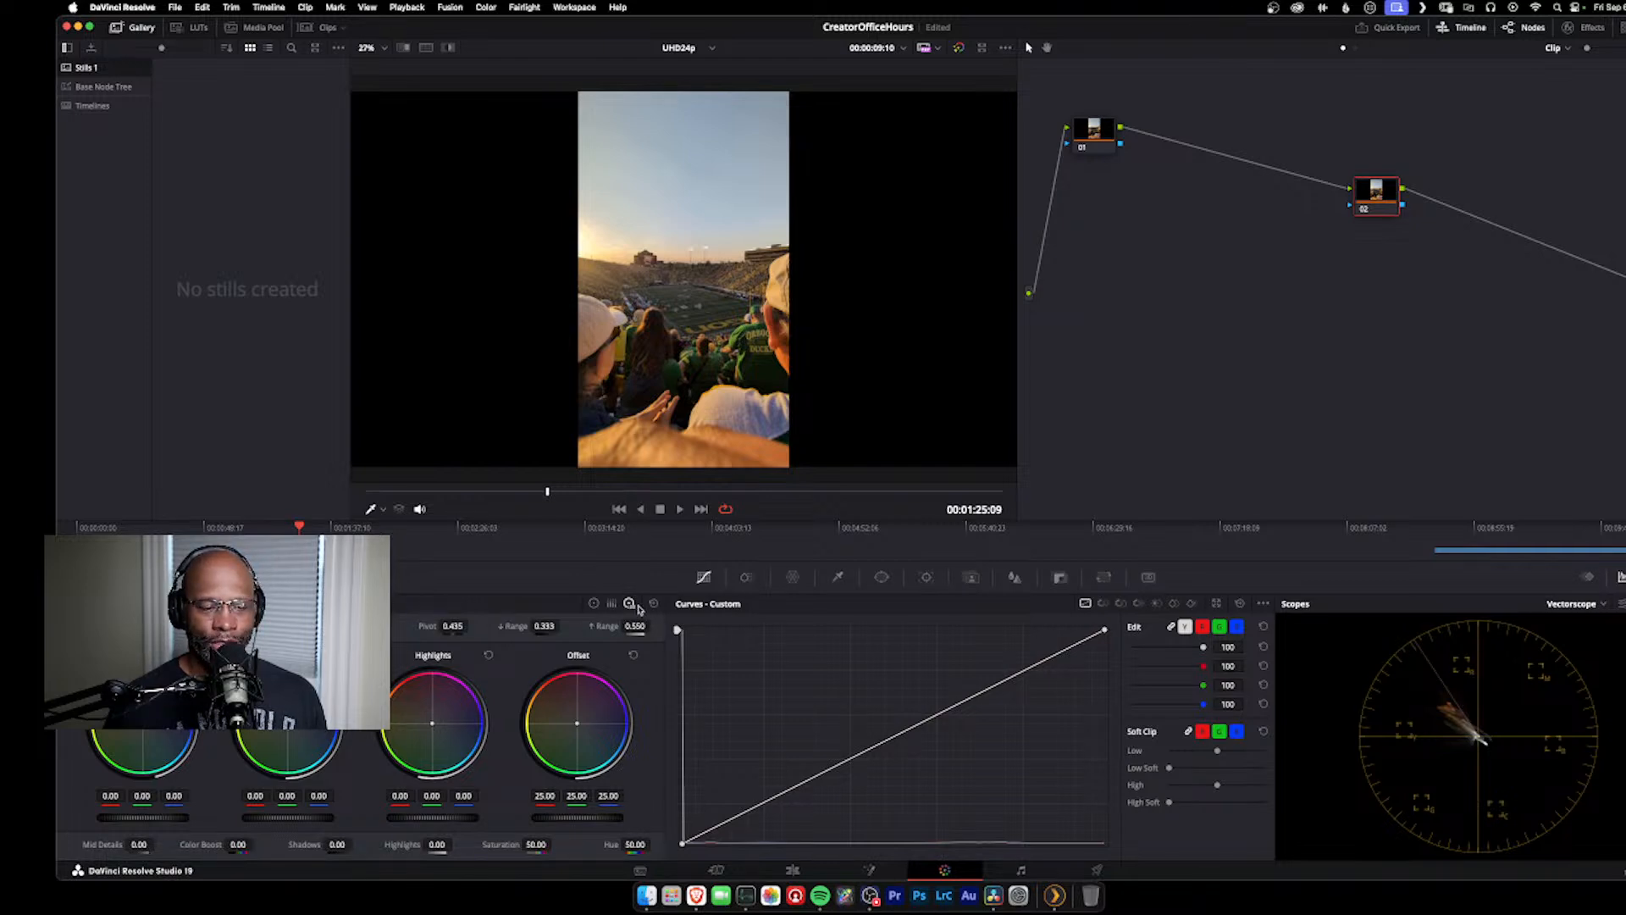
{"action": "left_click", "coordinate": [594, 604]}
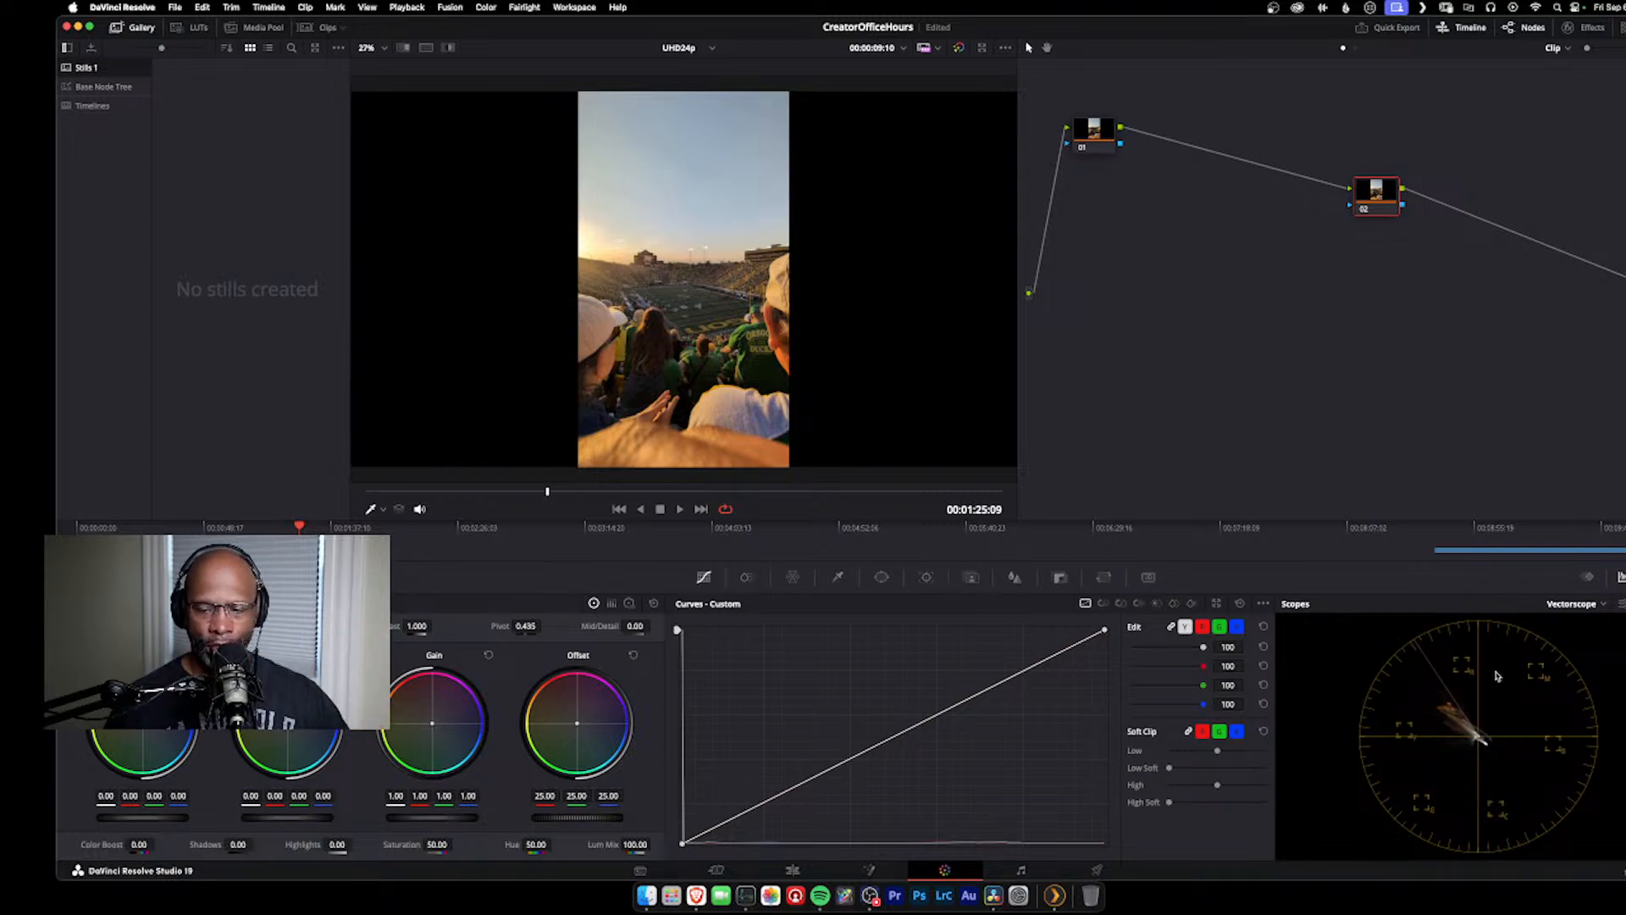
Step: Preview the Parade scope and set the scope display to Waveform
{"action": "left_click", "coordinate": [1593, 607]}
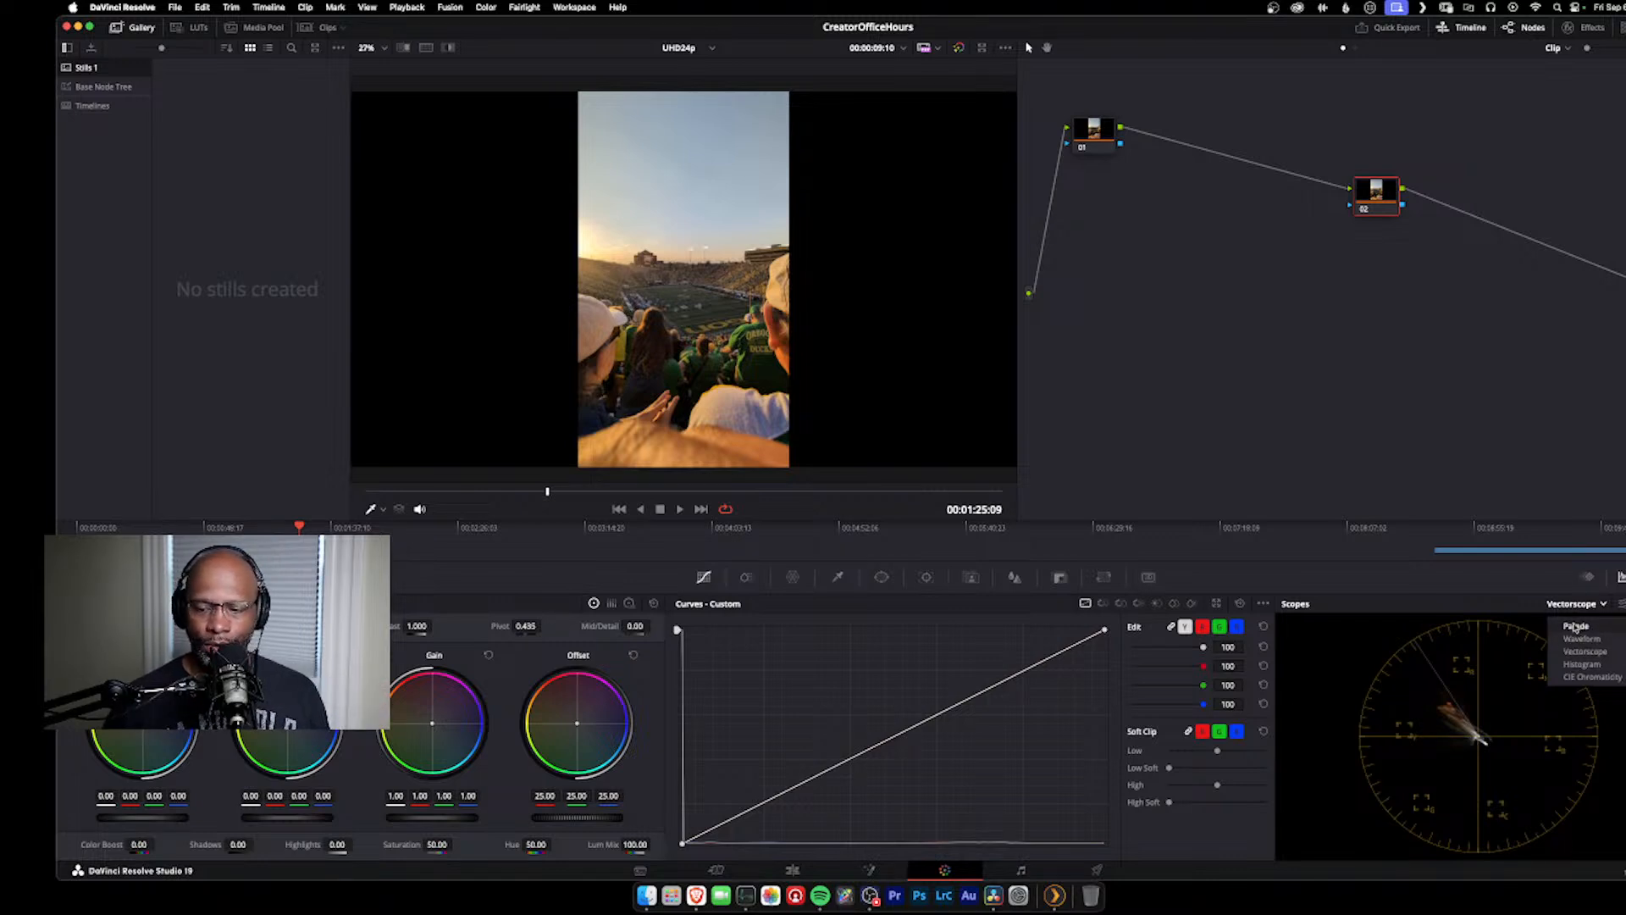
{"action": "left_click", "coordinate": [1575, 626]}
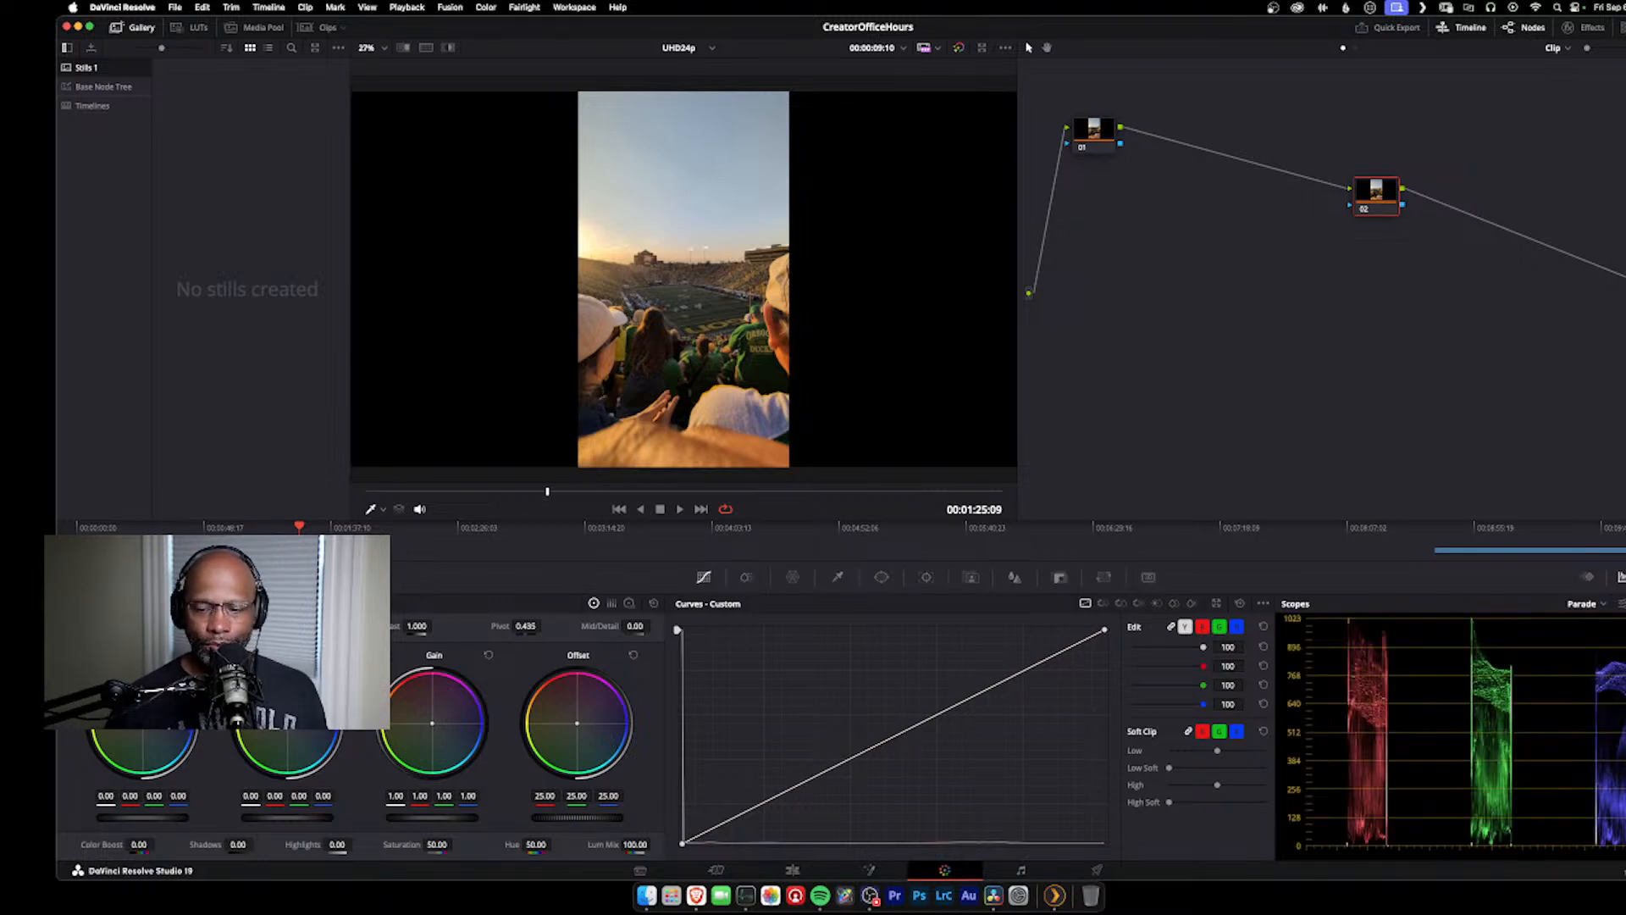
{"action": "left_click", "coordinate": [1586, 607]}
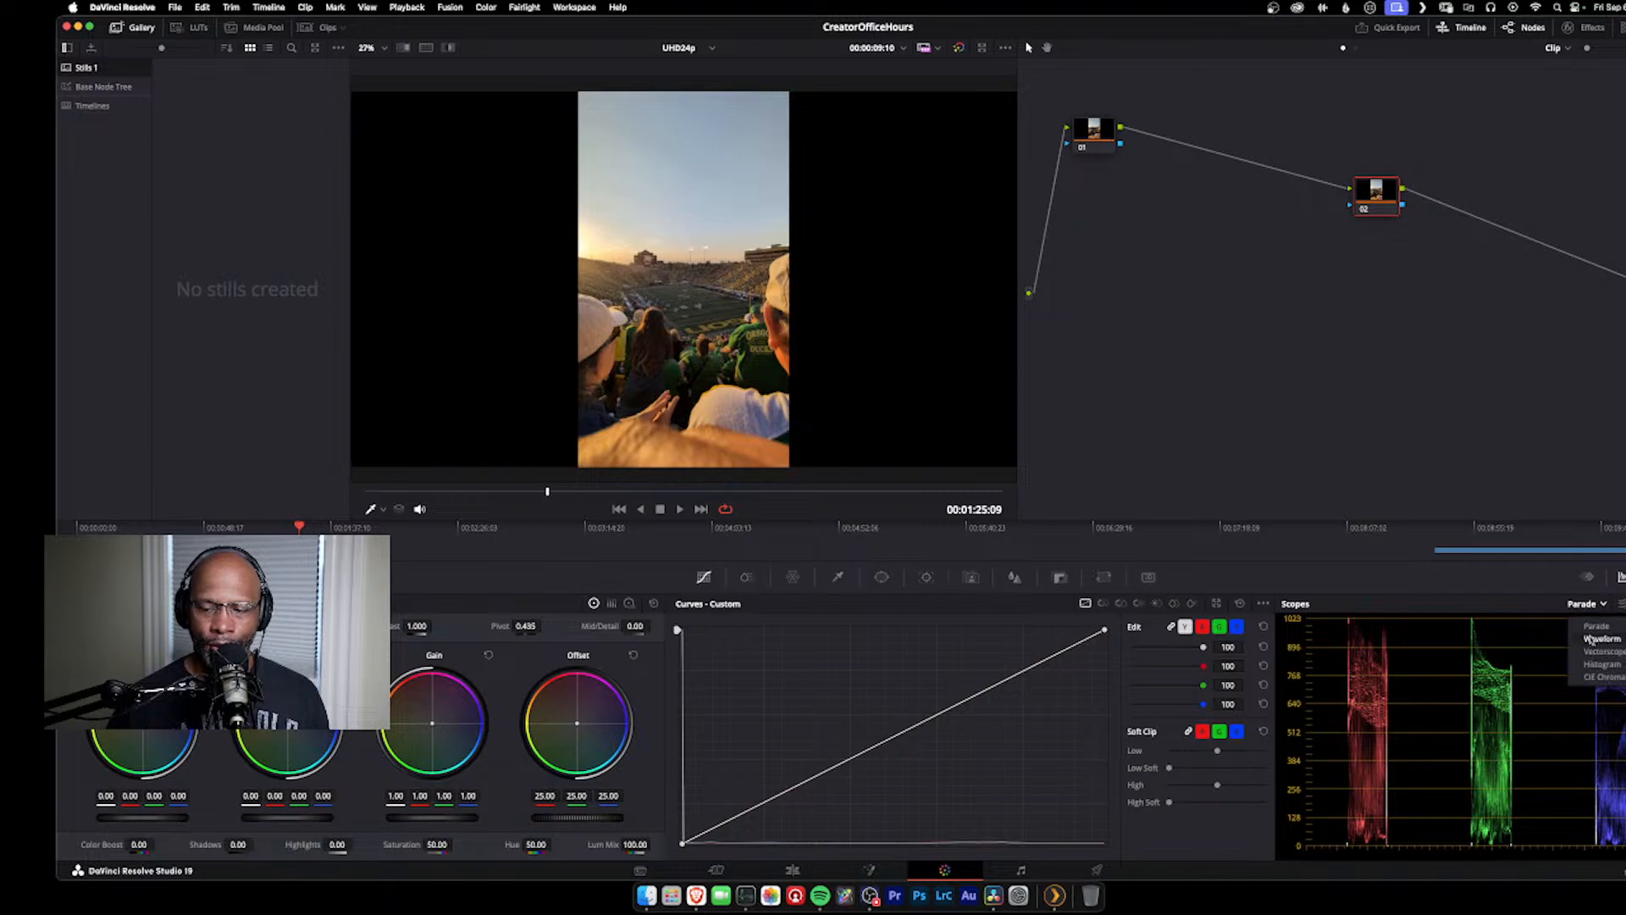
{"action": "left_click", "coordinate": [1595, 642]}
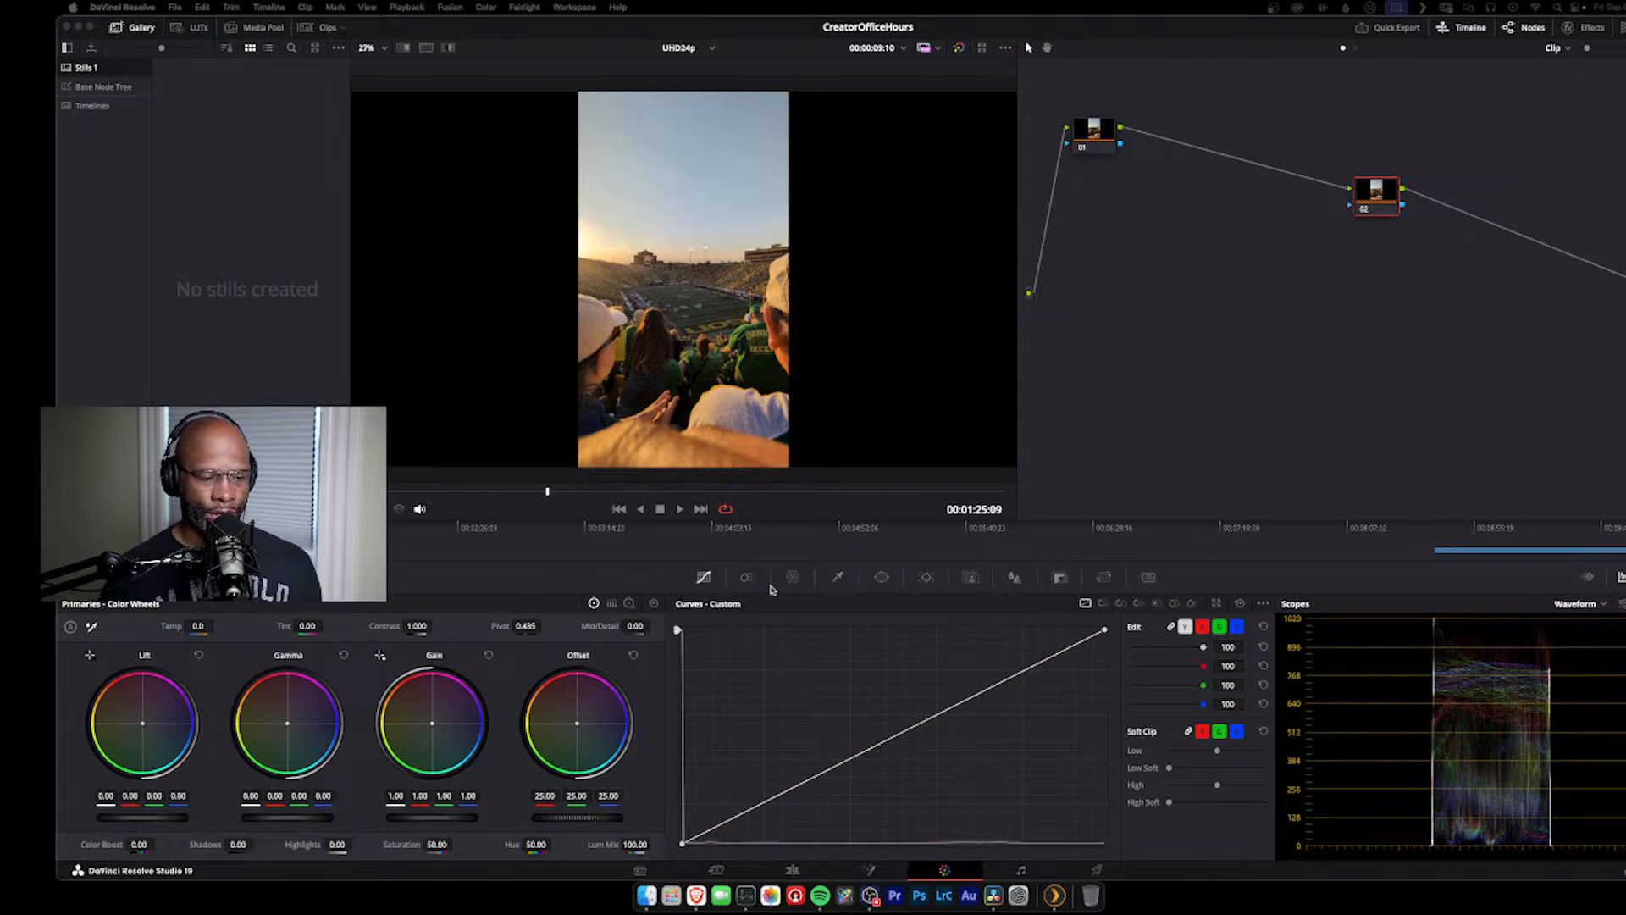
Step: Try lift values of -0.02 and 0.01 on node 02
{"action": "left_click", "coordinate": [120, 816]}
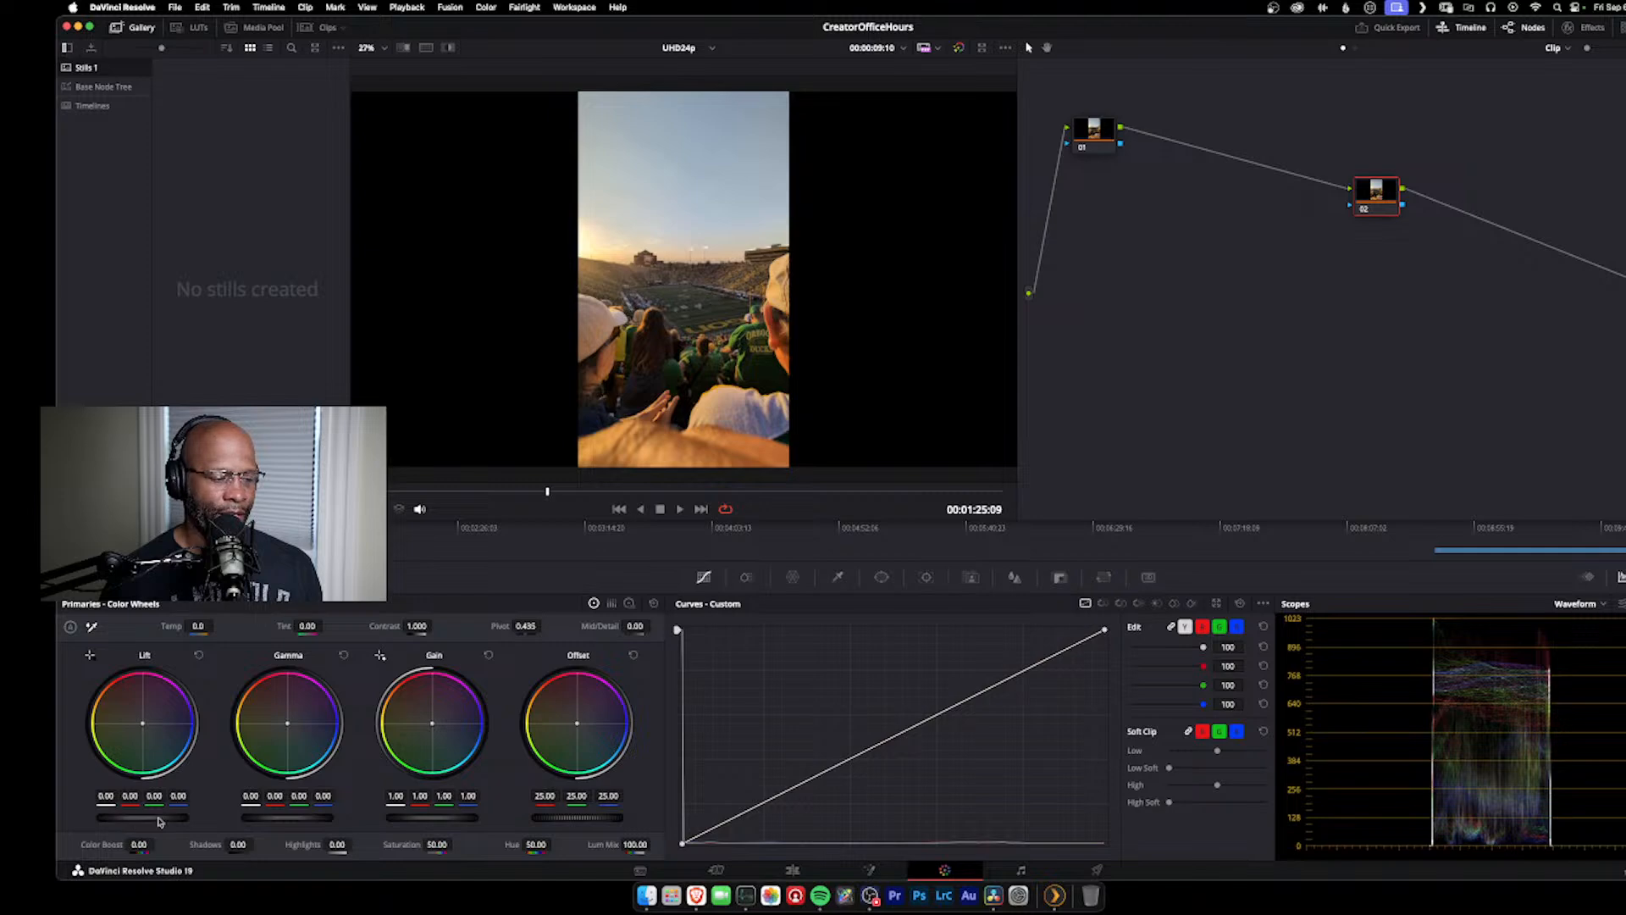
{"action": "left_click_drag", "start_coordinate": [172, 821], "coordinate": [137, 821]}
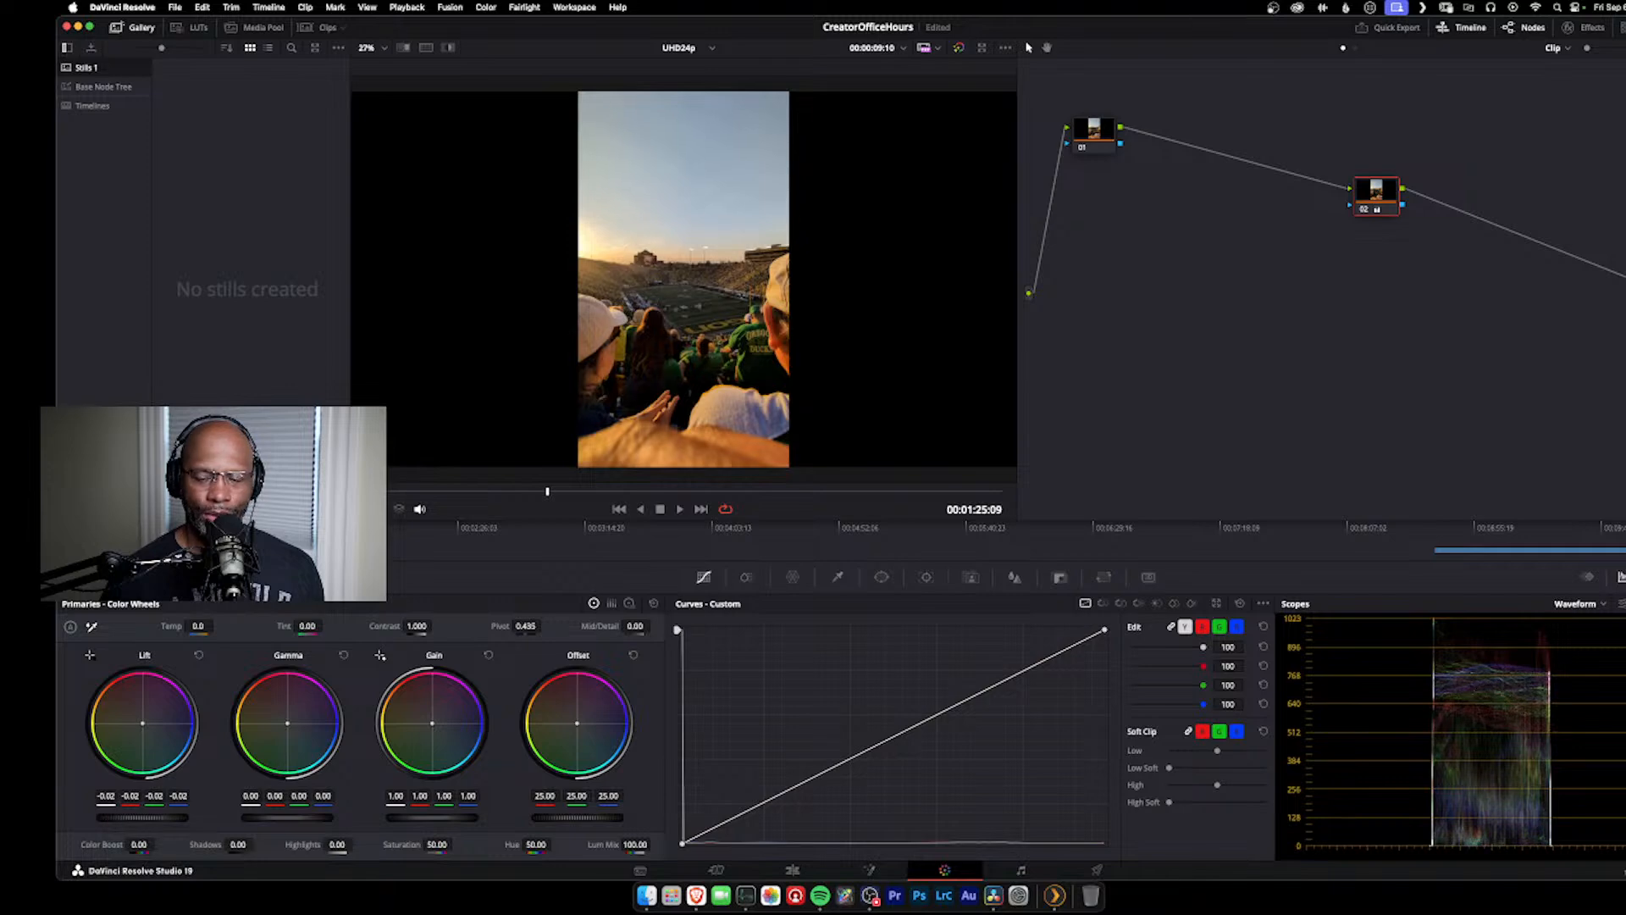
{"action": "left_click_drag", "start_coordinate": [143, 817], "coordinate": [157, 818]}
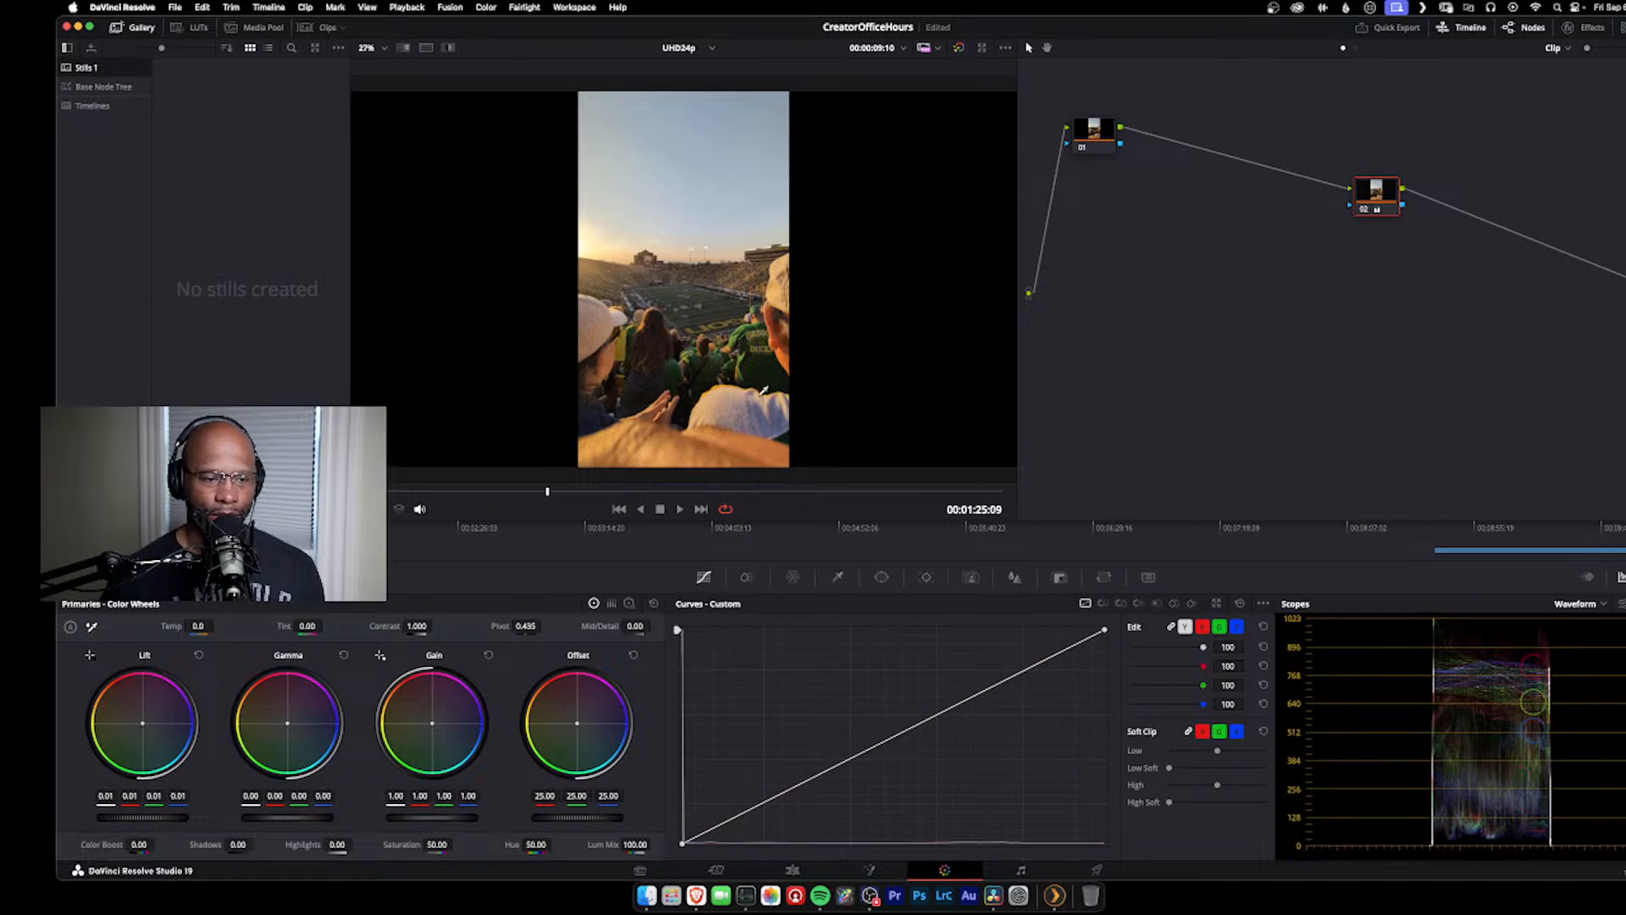
Step: Reset node 02's lift and raise it to 0.02, checking the spectators' shadows up close and in the full frame
{"action": "scroll", "coordinate": [760, 383], "scroll_direction": "up", "scroll_amount": 8}
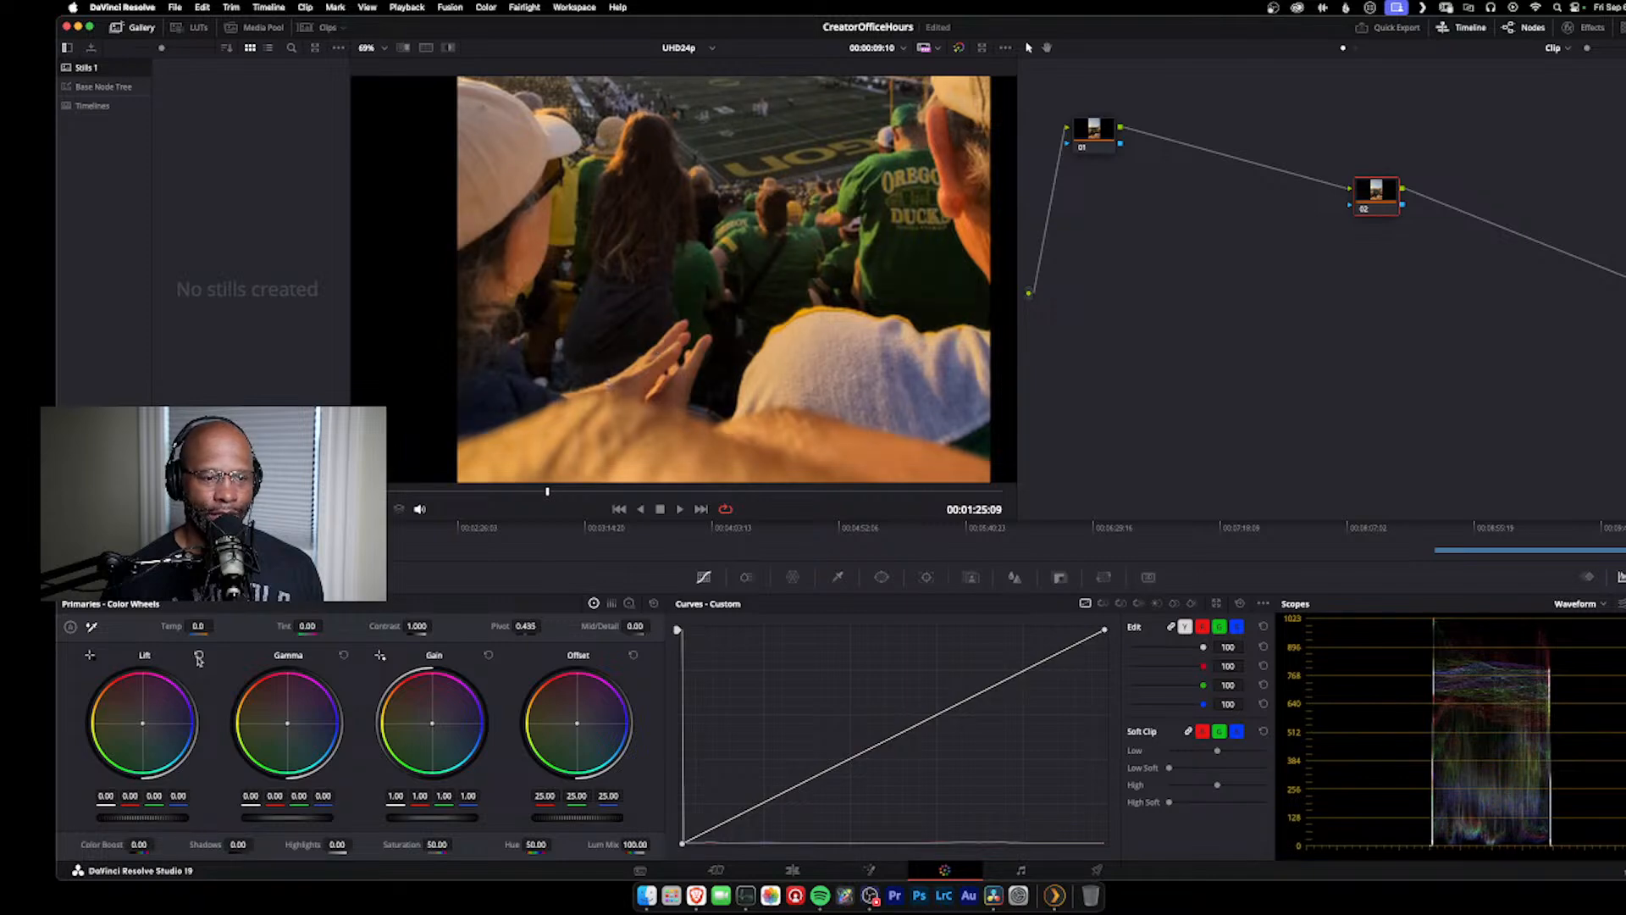
{"action": "mouse_move", "coordinate": [132, 819]}
{"action": "left_mouse_down"}
{"action": "mouse_move", "coordinate": [156, 818]}
{"action": "mouse_move", "coordinate": [137, 819]}
{"action": "left_mouse_up"}
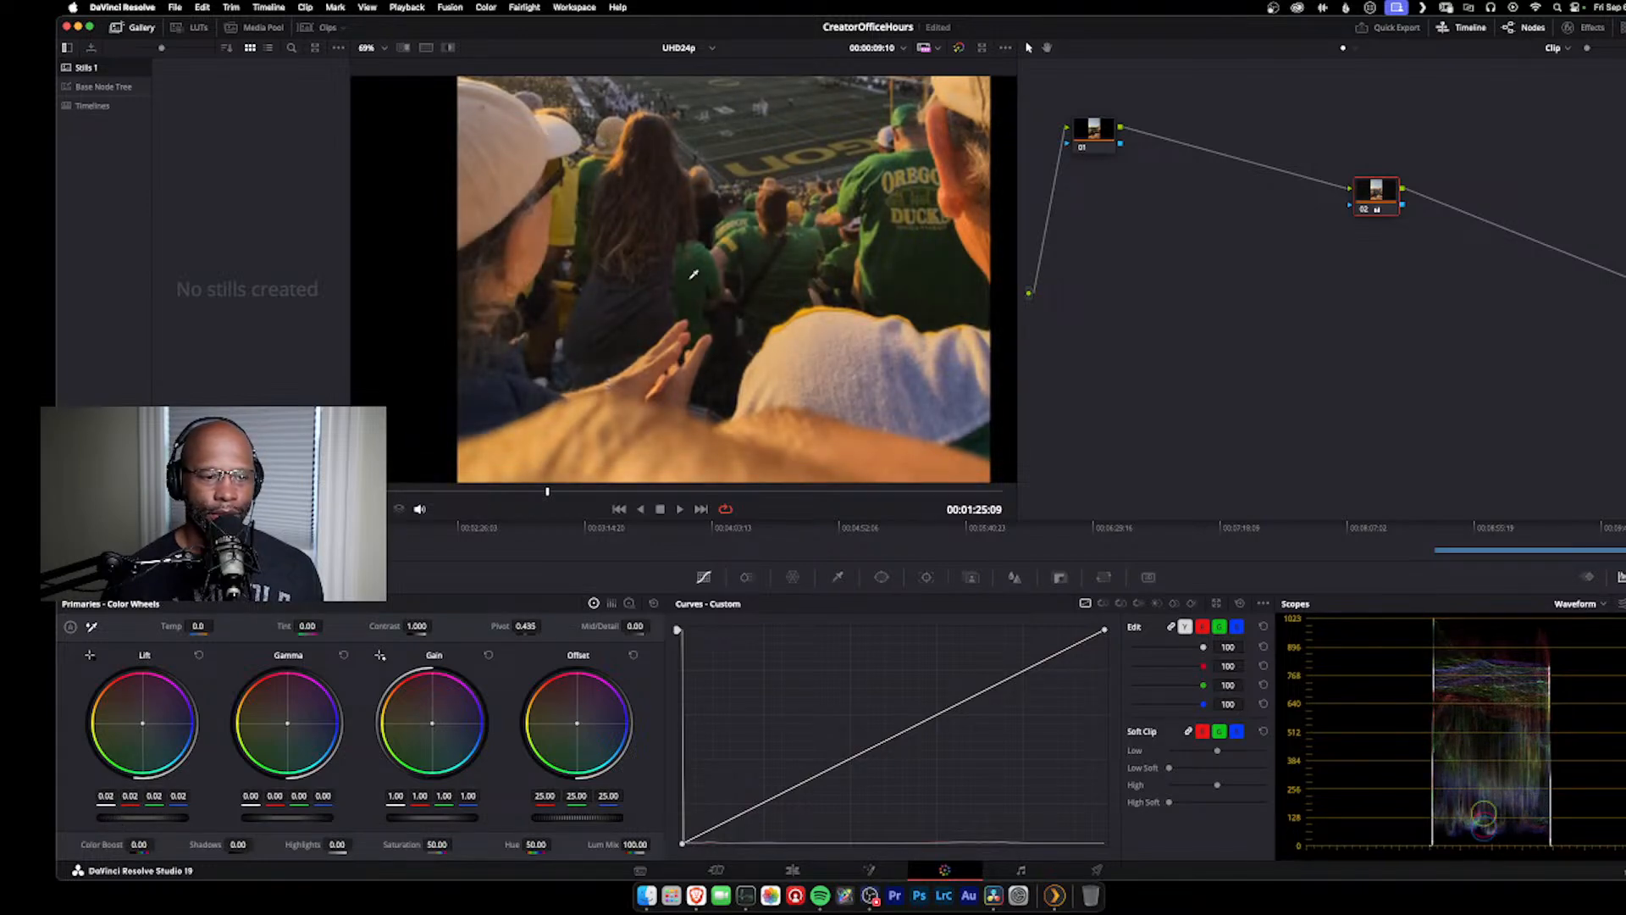
{"action": "scroll", "coordinate": [751, 203], "scroll_direction": "down", "scroll_amount": 5}
{"action": "scroll", "coordinate": [752, 204], "scroll_direction": "up", "scroll_amount": 1}
{"action": "left_click_drag", "start_coordinate": [751, 205], "coordinate": [747, 295]}
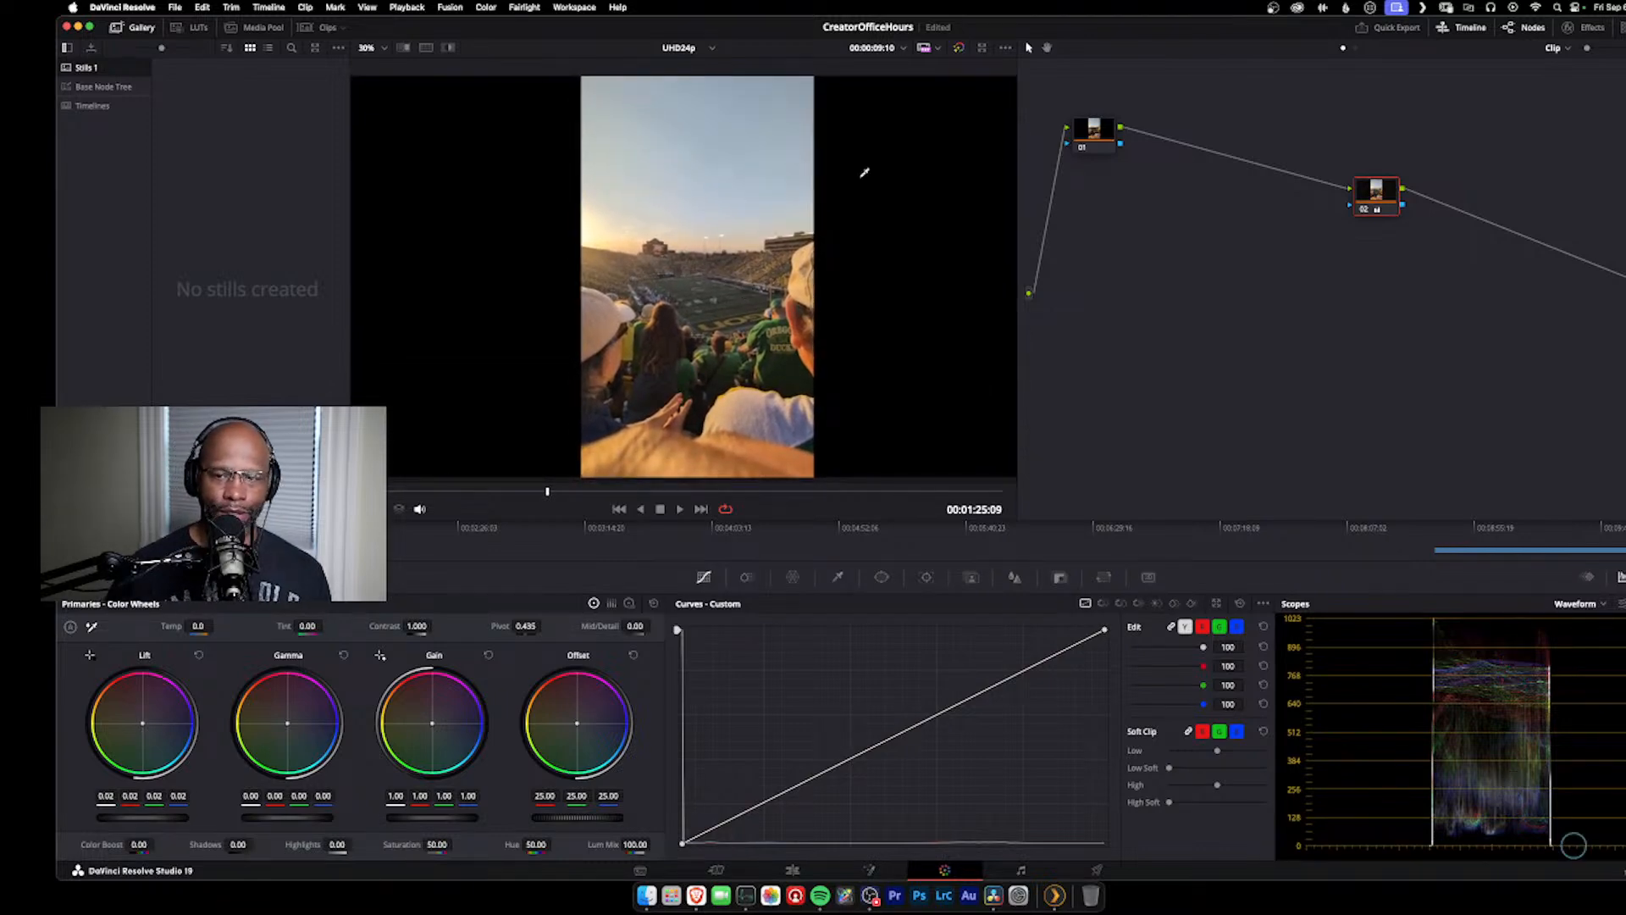
Step: Move node 02 close beside node 01 and reset its grade
{"action": "left_click", "coordinate": [1103, 131]}
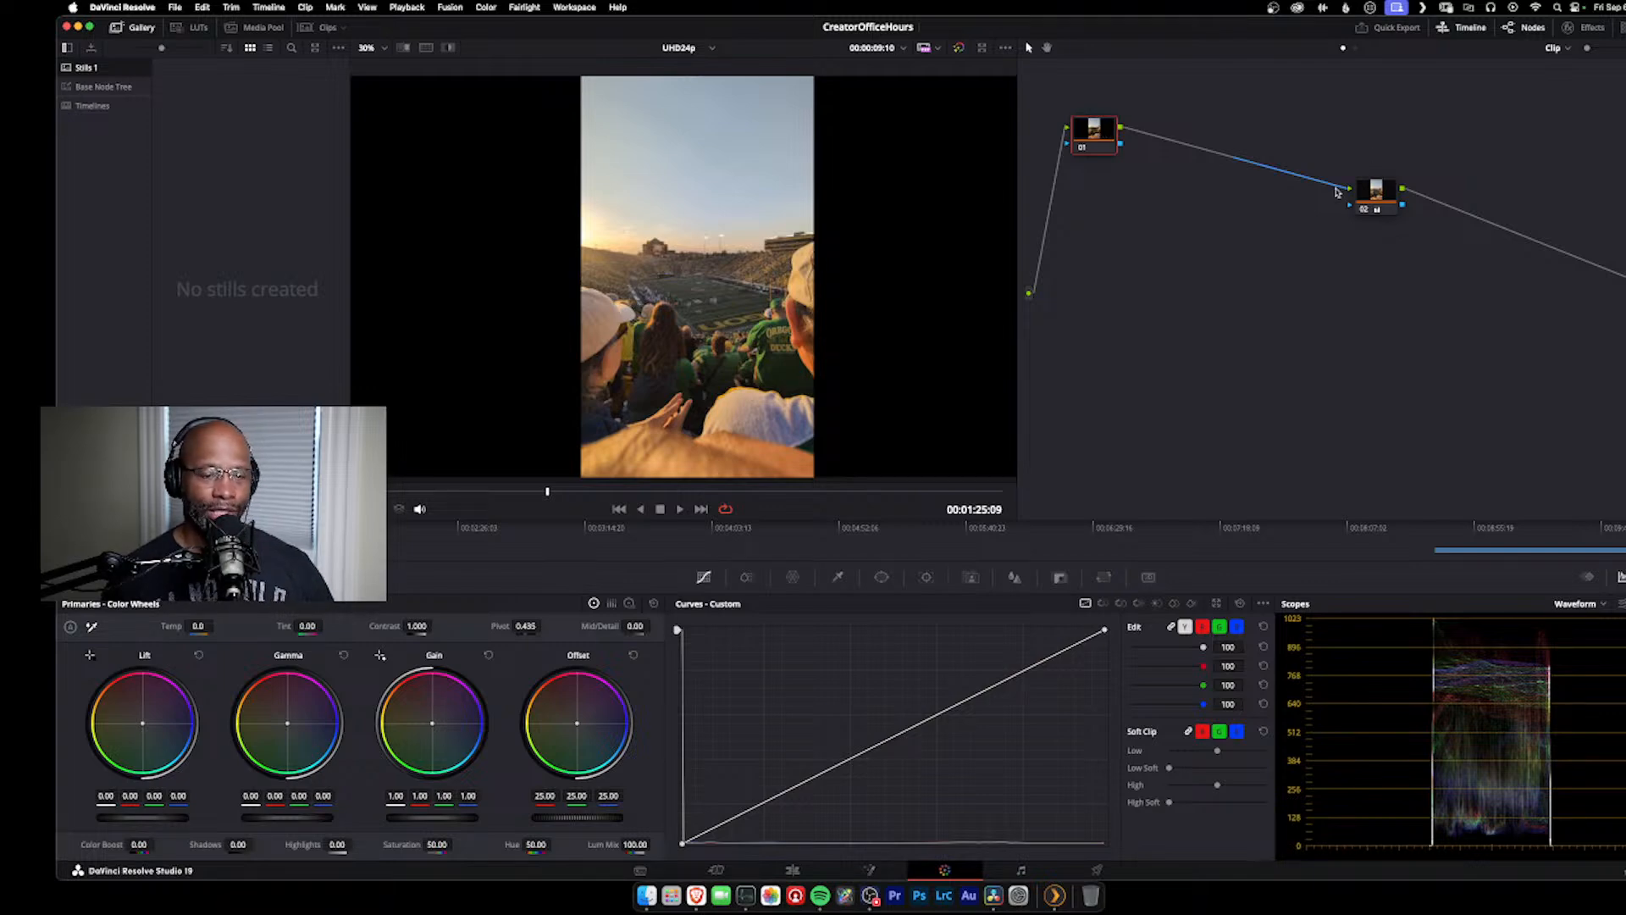
{"action": "left_click_drag", "start_coordinate": [1378, 193], "coordinate": [1192, 135]}
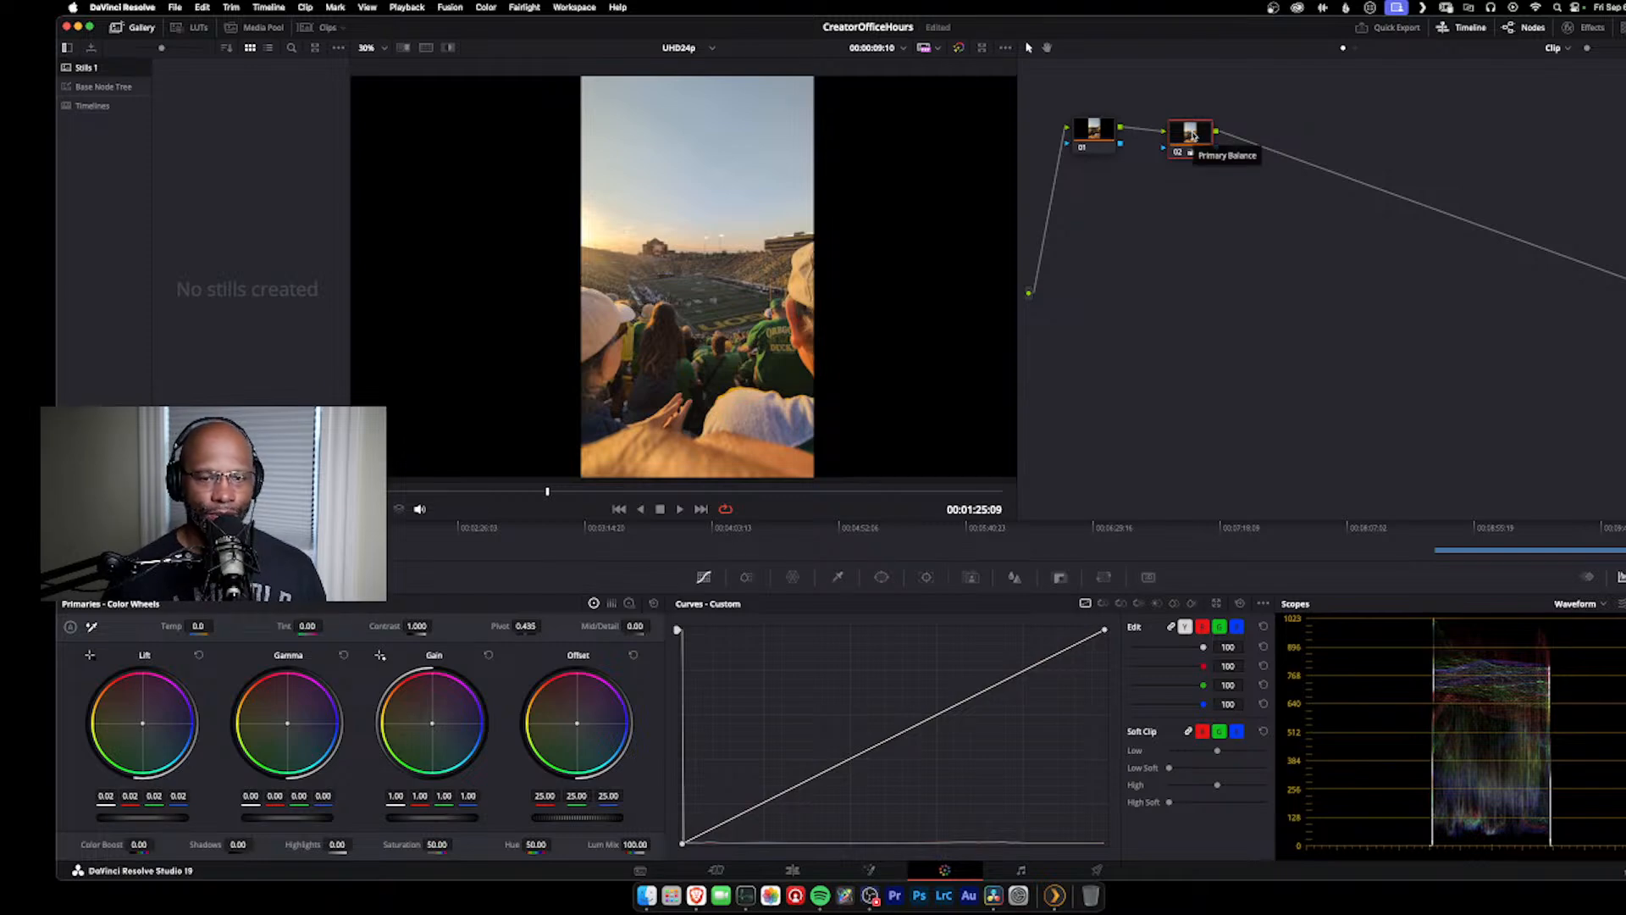
{"action": "right_click", "coordinate": [1192, 135]}
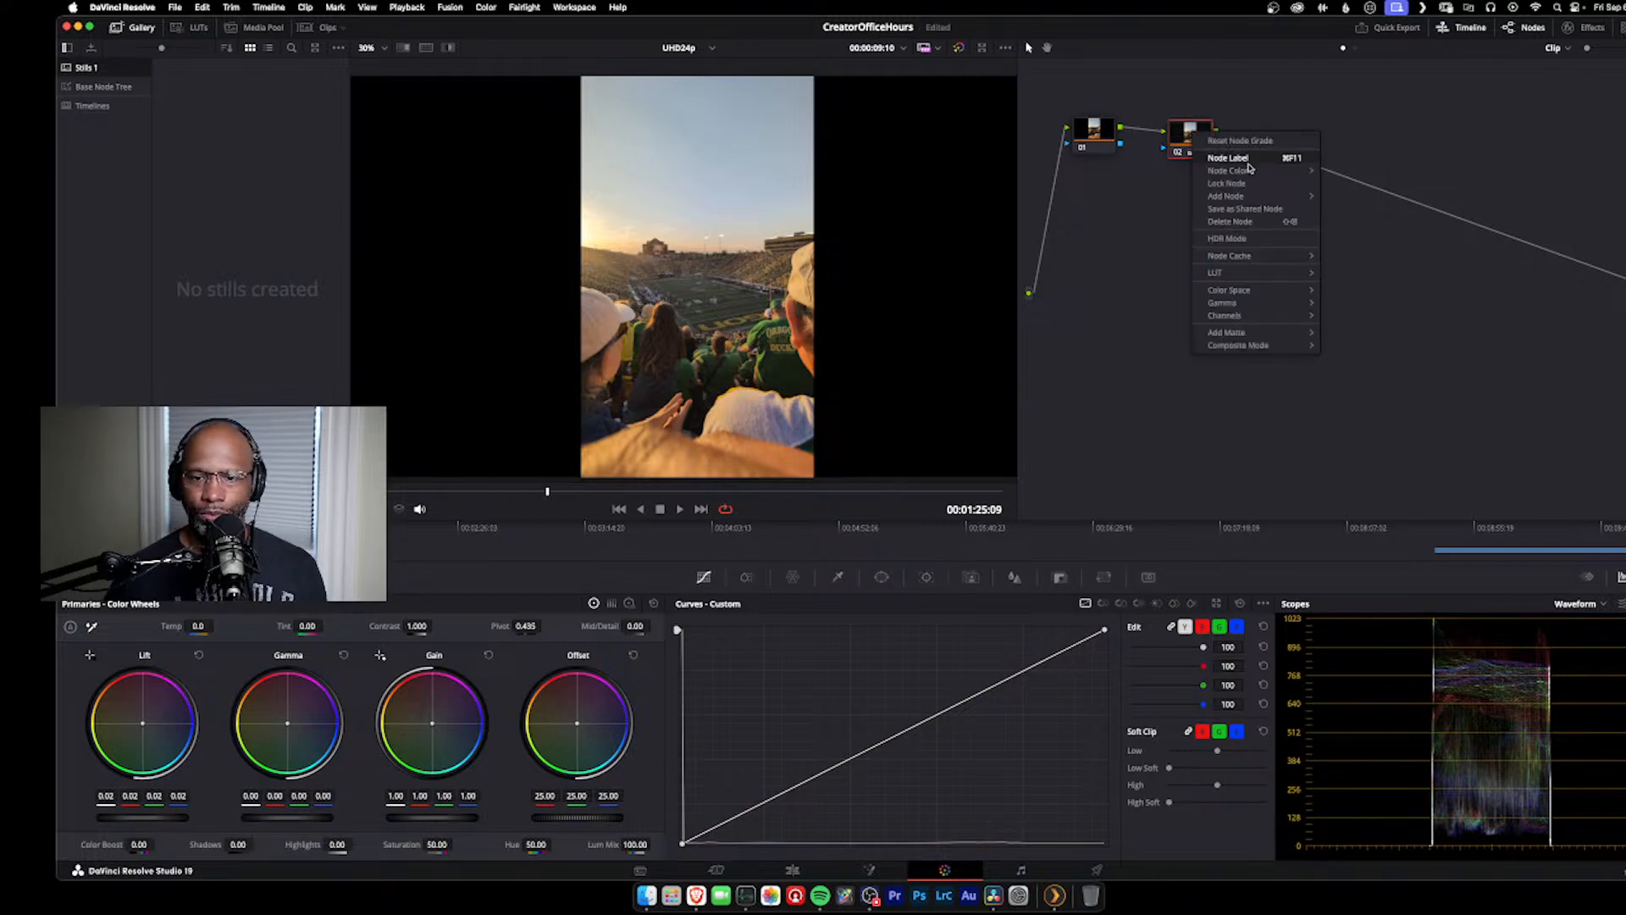
{"action": "left_click", "coordinate": [1251, 142]}
Step: Reset node 01's grade, try its lift at 0.06 and settle on 0.03
{"action": "right_click", "coordinate": [1090, 140]}
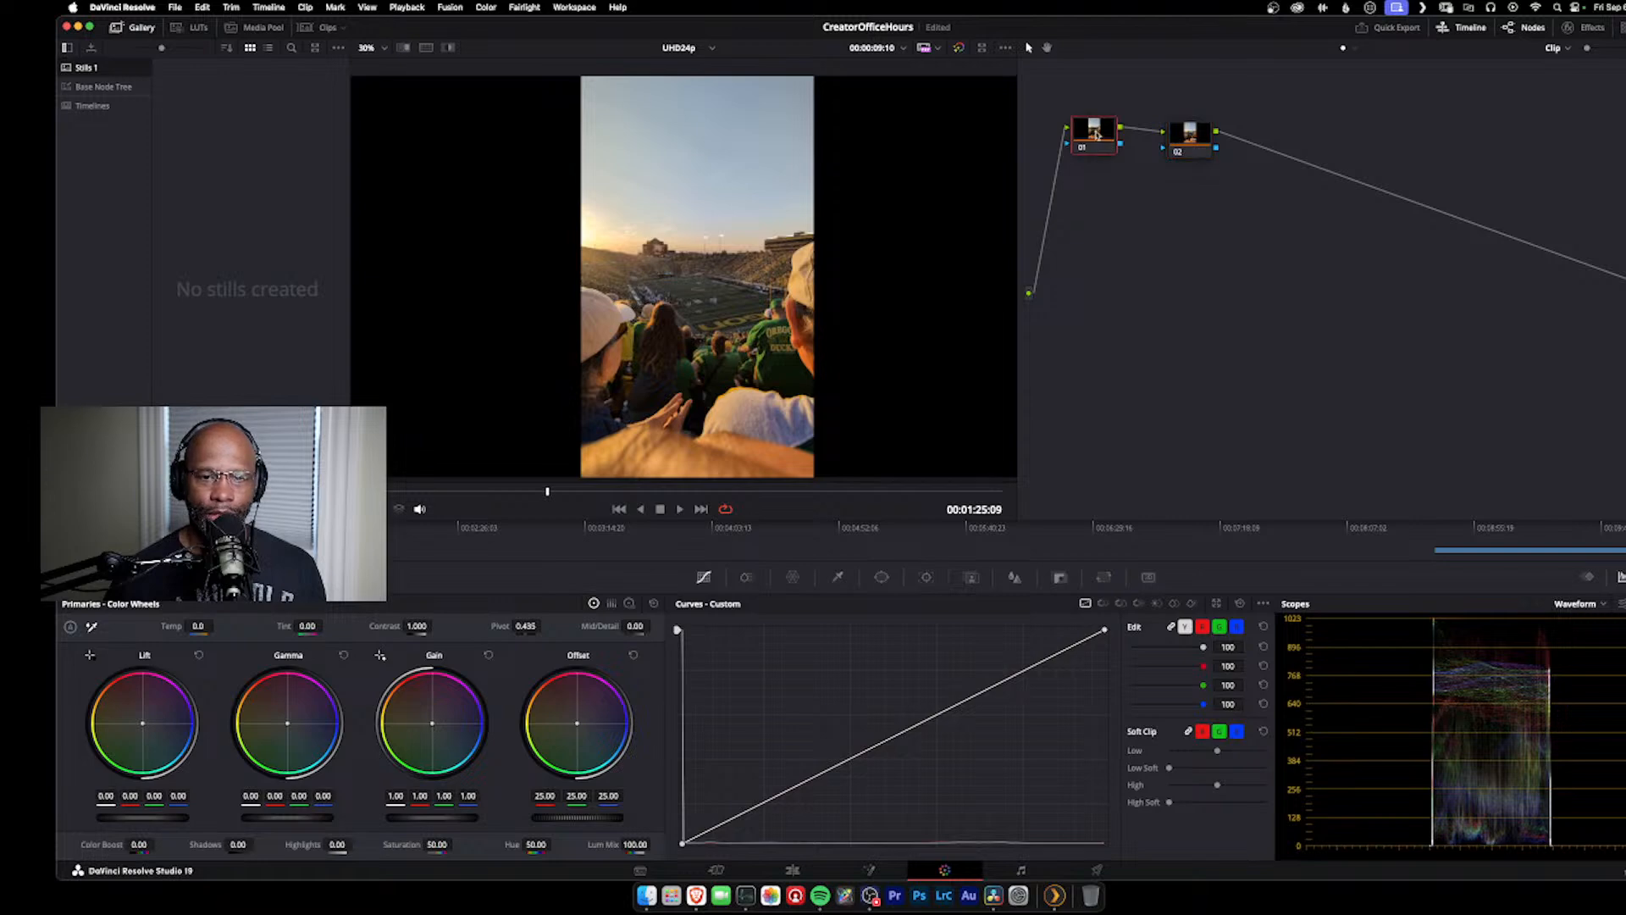
{"action": "left_click", "coordinate": [1135, 140]}
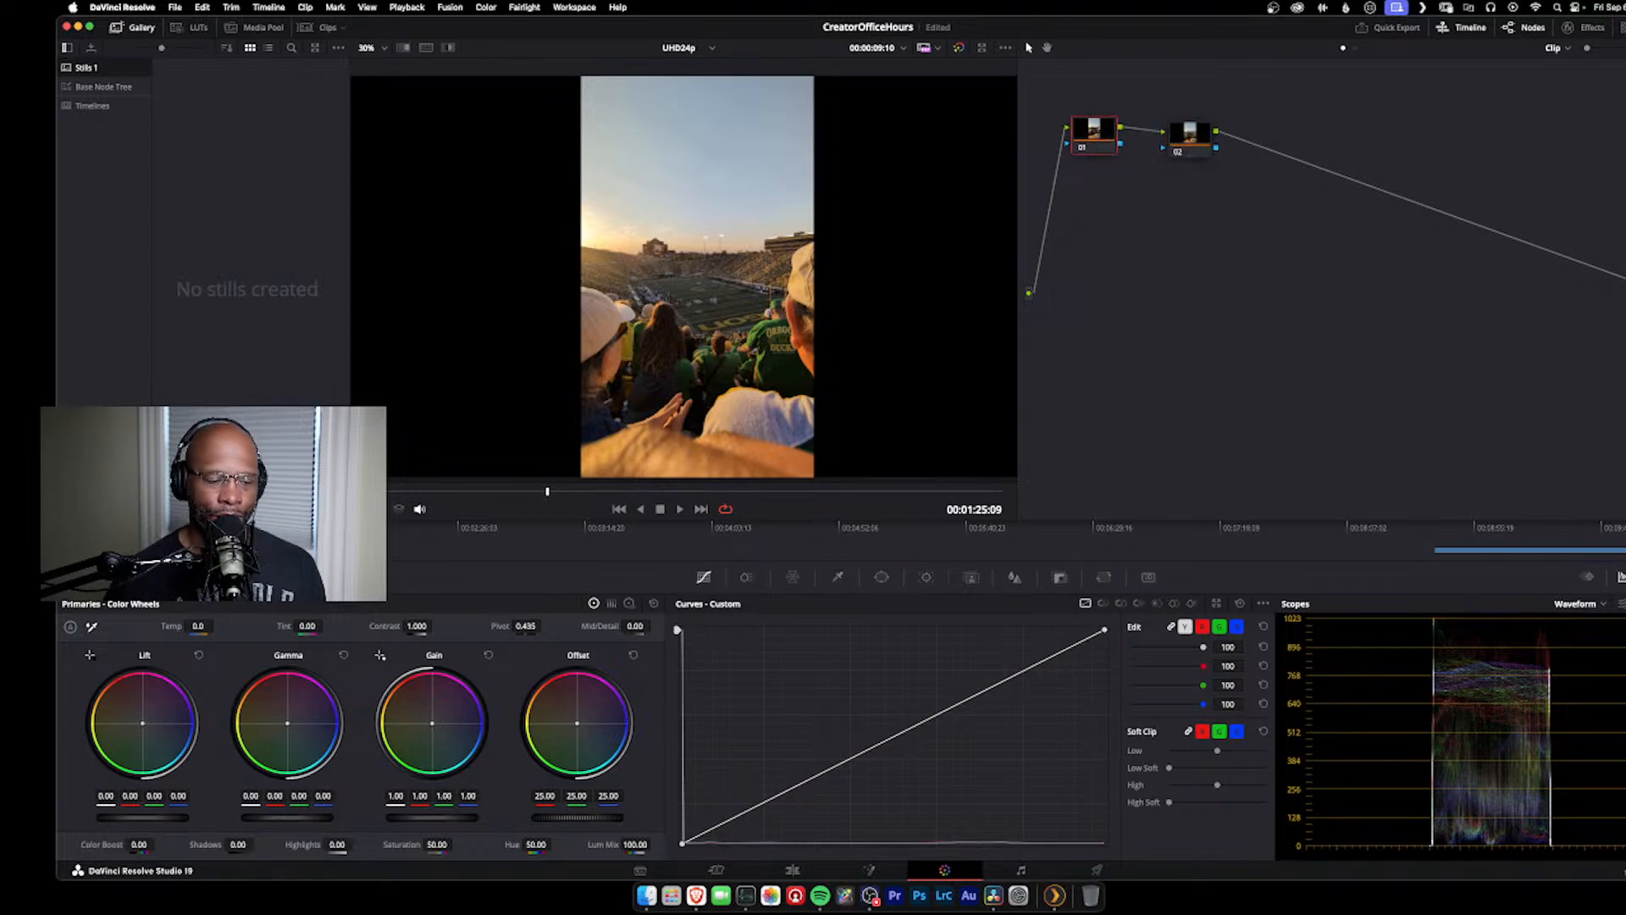
{"action": "left_click_drag", "start_coordinate": [142, 817], "coordinate": [168, 817]}
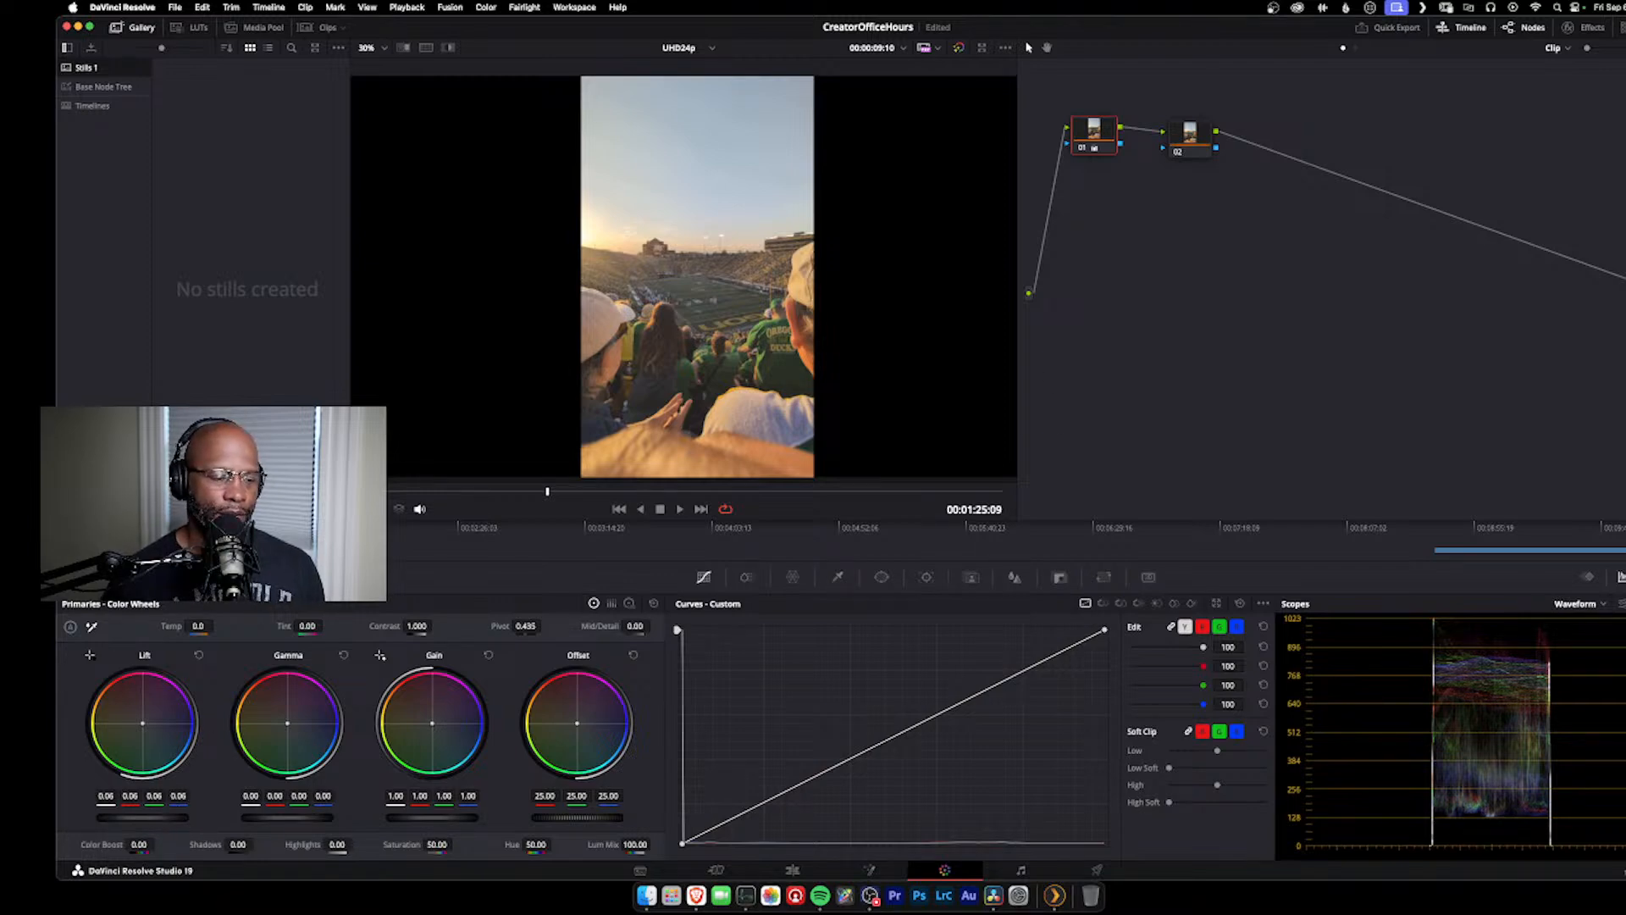
{"action": "left_click_drag", "start_coordinate": [142, 817], "coordinate": [130, 817]}
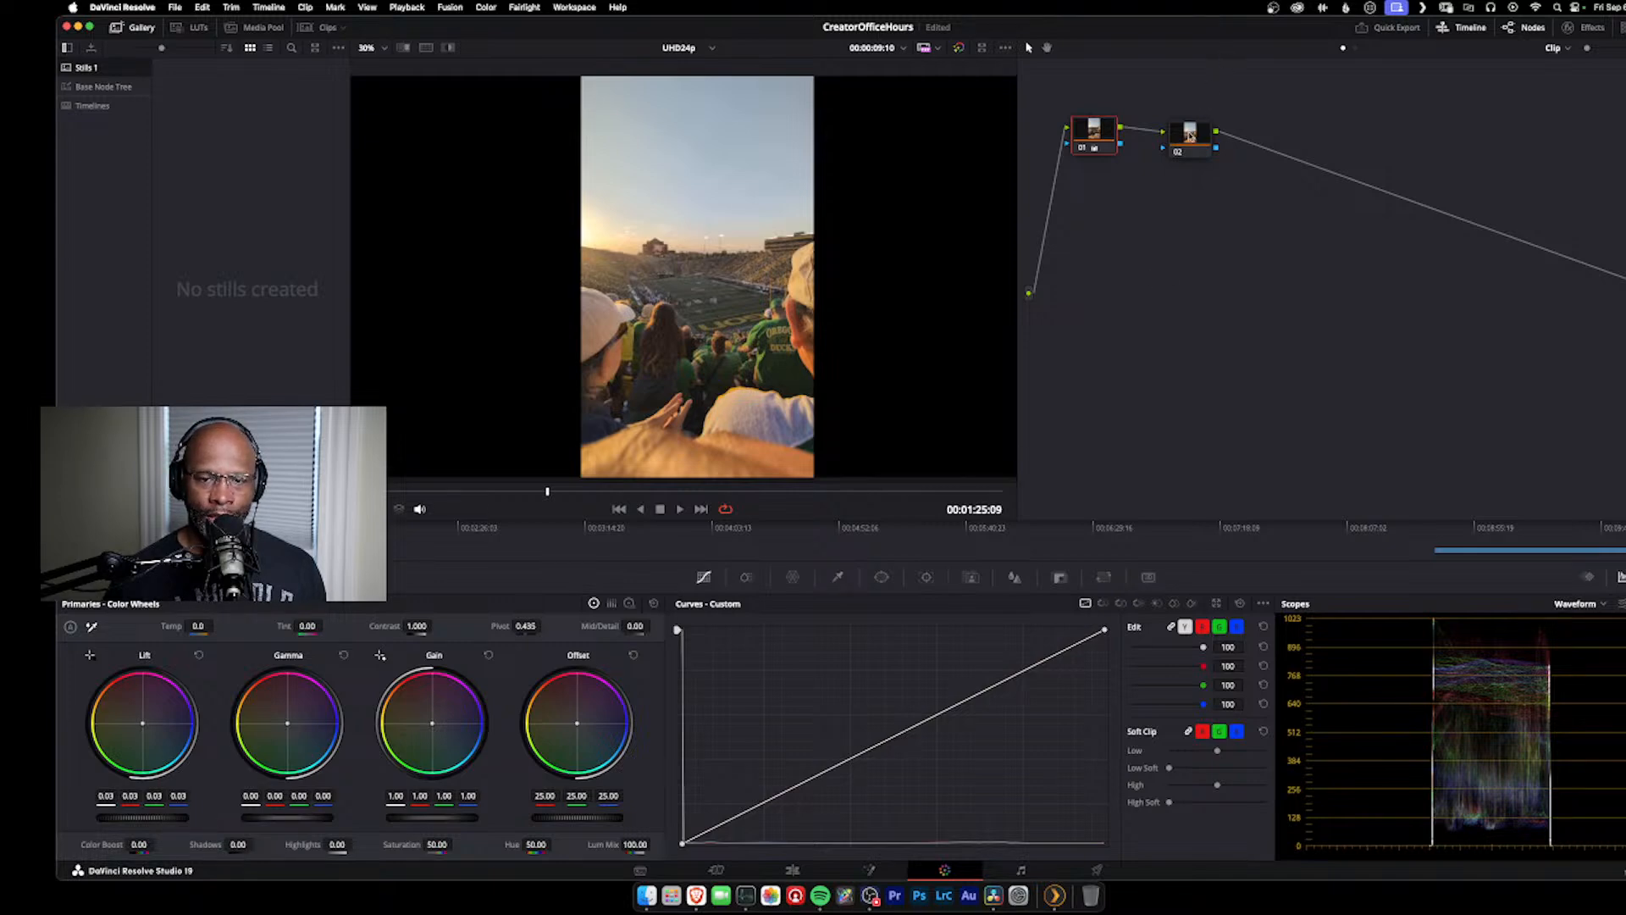
Step: Label node 02 as SAT
{"action": "right_click", "coordinate": [1190, 135]}
{"action": "left_click", "coordinate": [1219, 158]}
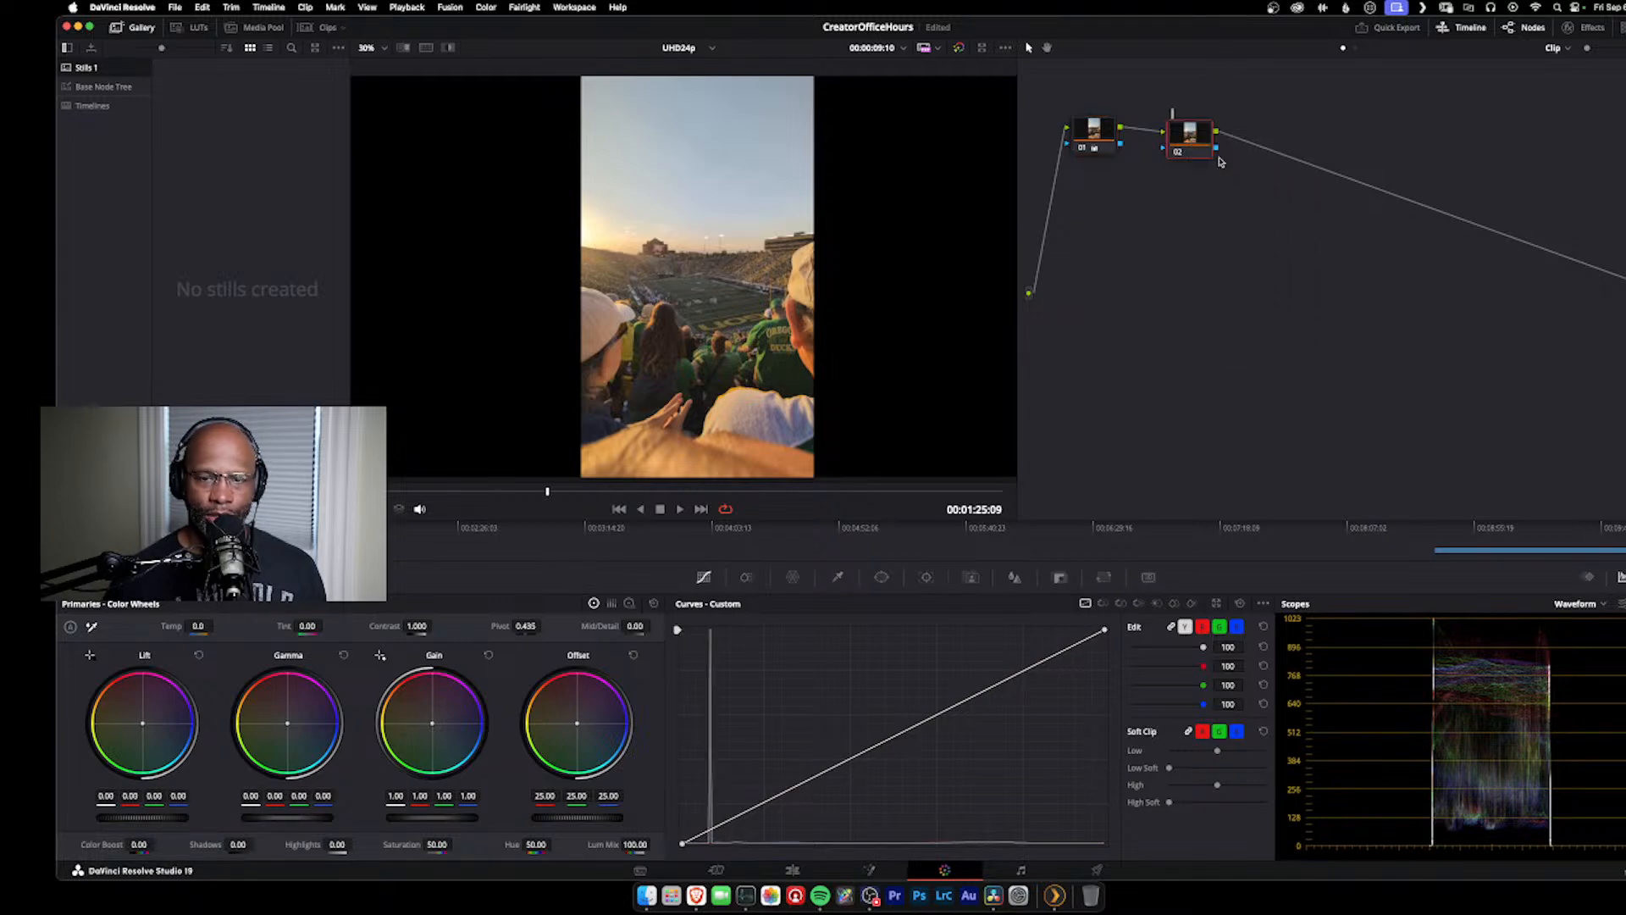
{"action": "type", "text": "SAT"}
{"action": "key", "text": "Caps_Lock"}
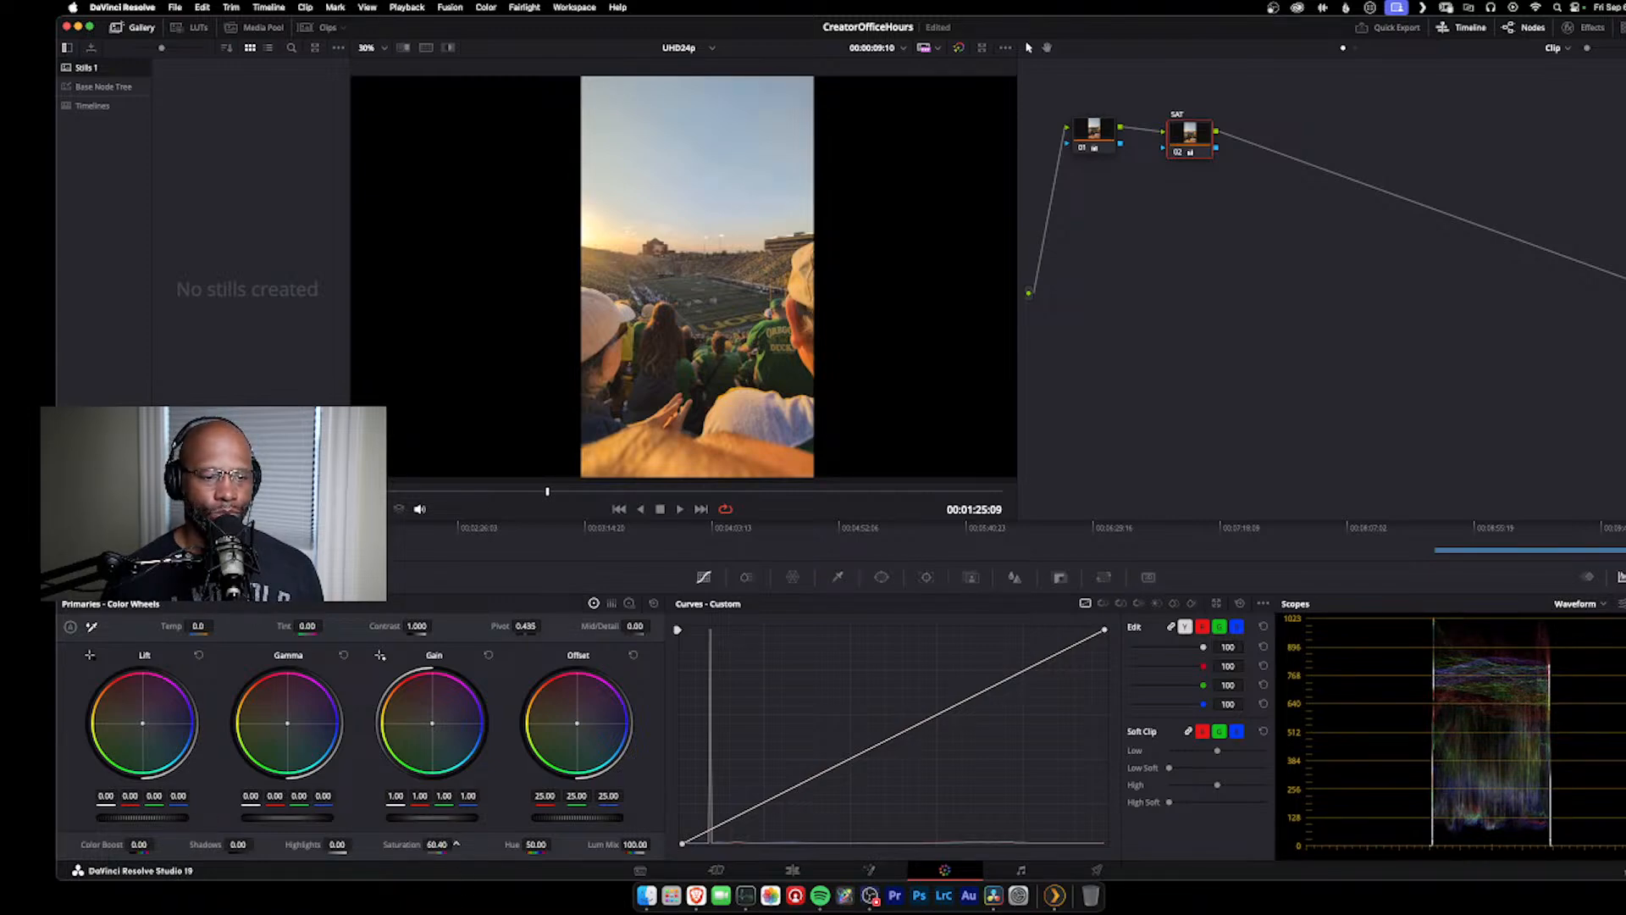
Step: Try saturation values of 91.60, 0 and 25.80 on the SAT node and settle on 53
{"action": "mouse_move", "coordinate": [456, 844]}
{"action": "left_mouse_down"}
{"action": "mouse_move", "coordinate": [518, 843]}
{"action": "mouse_move", "coordinate": [477, 844]}
{"action": "left_mouse_up"}
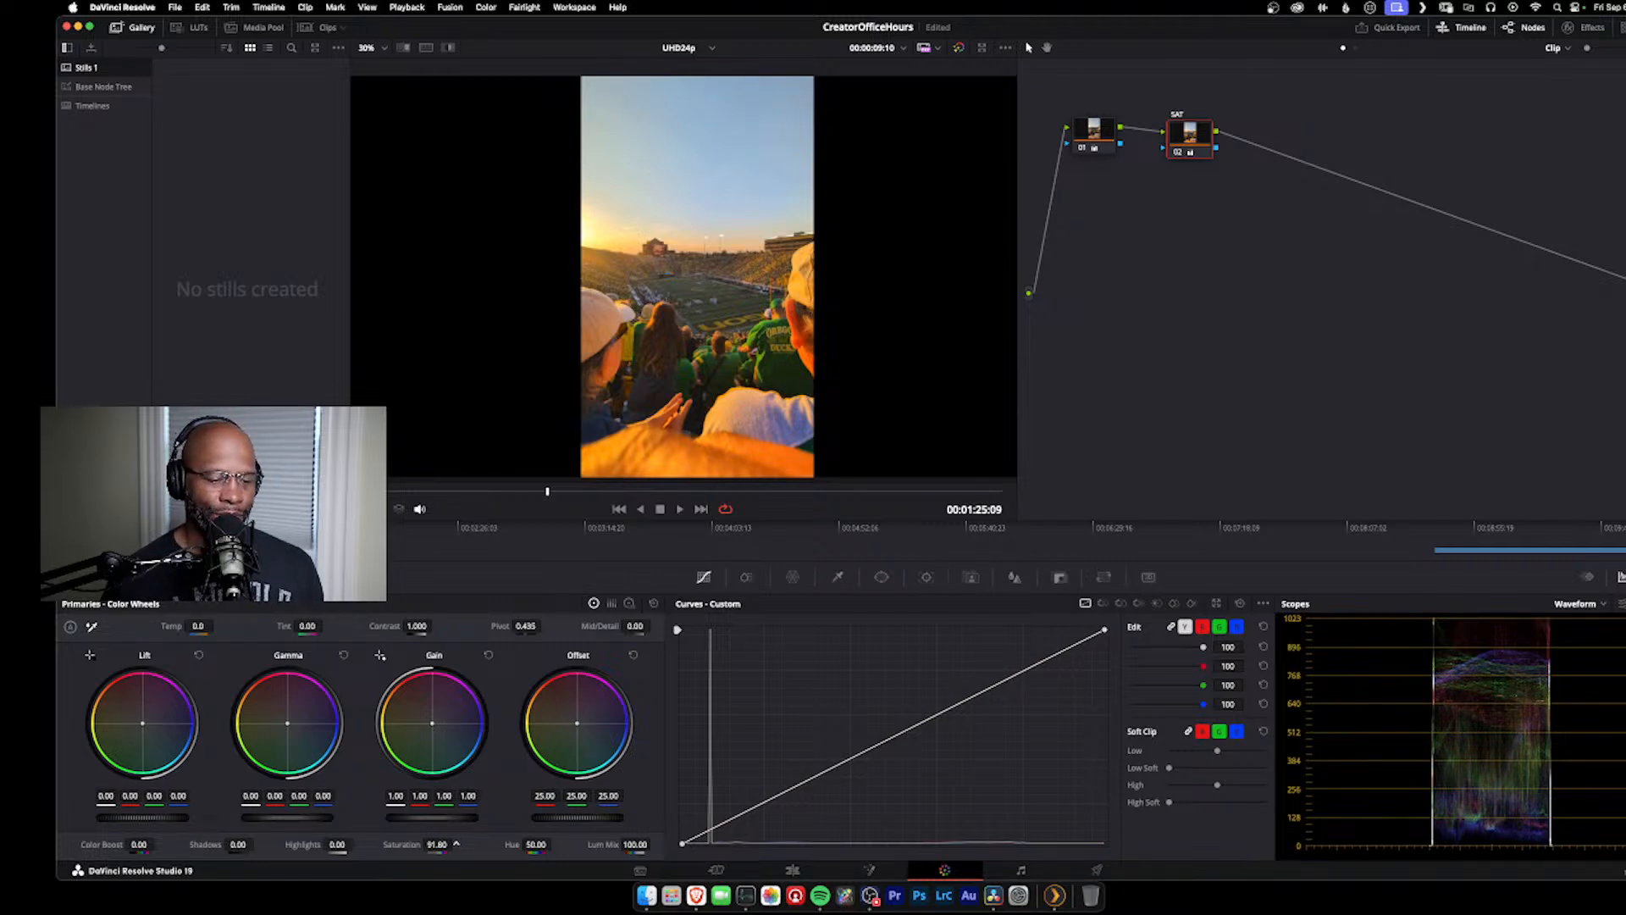
{"action": "left_click_drag", "start_coordinate": [456, 843], "coordinate": [119, 845]}
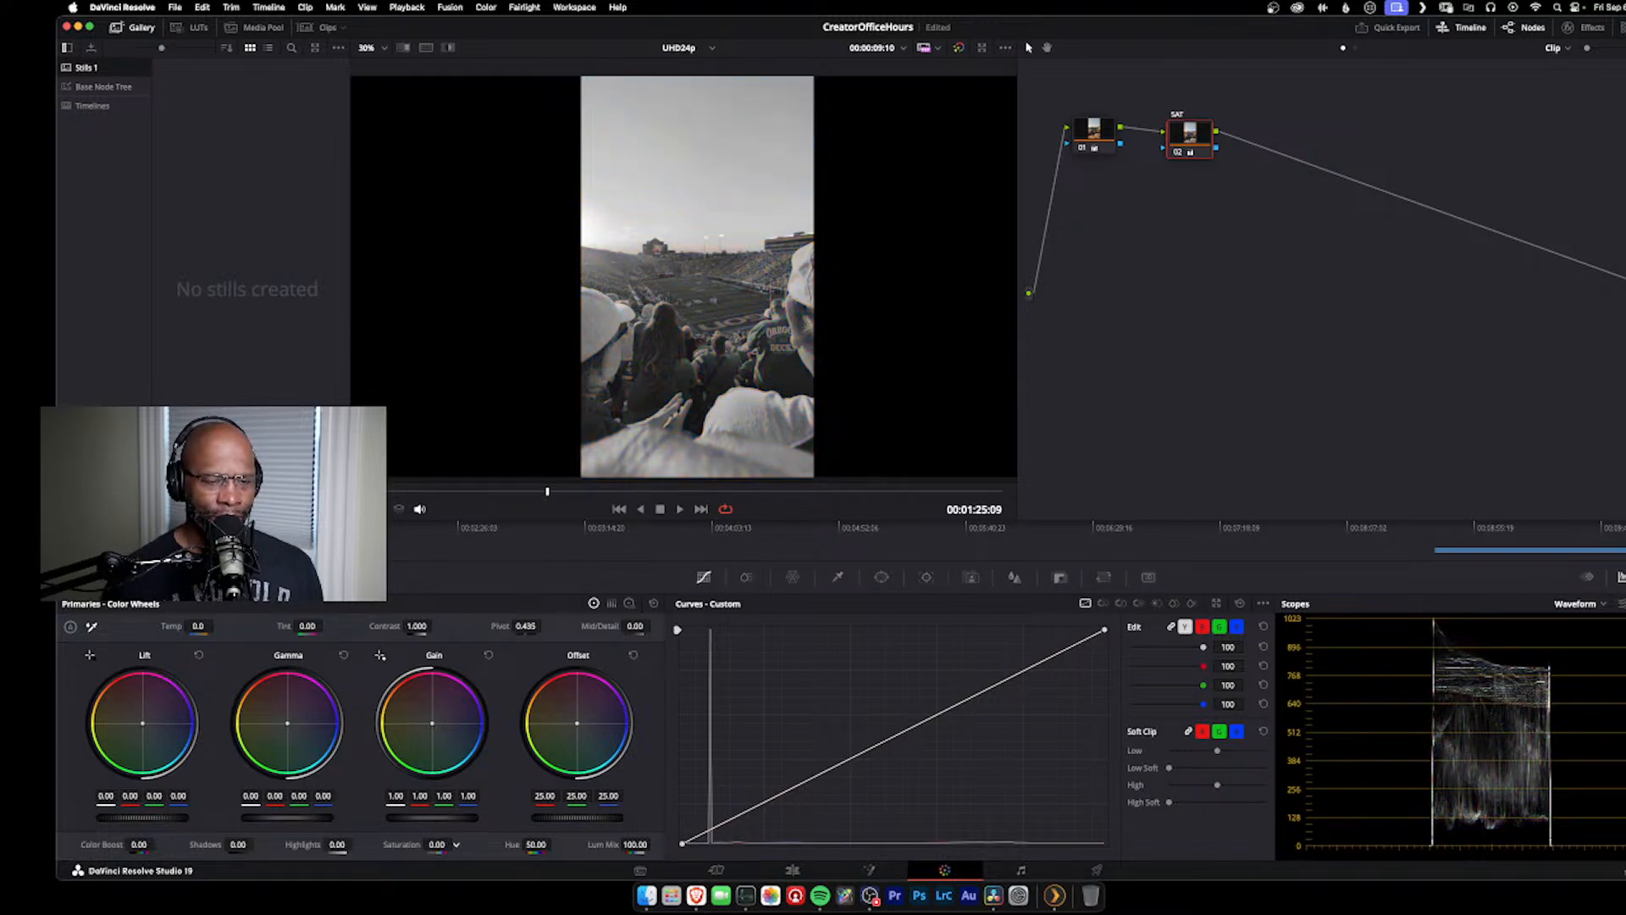
{"action": "left_click_drag", "start_coordinate": [456, 843], "coordinate": [456, 844]}
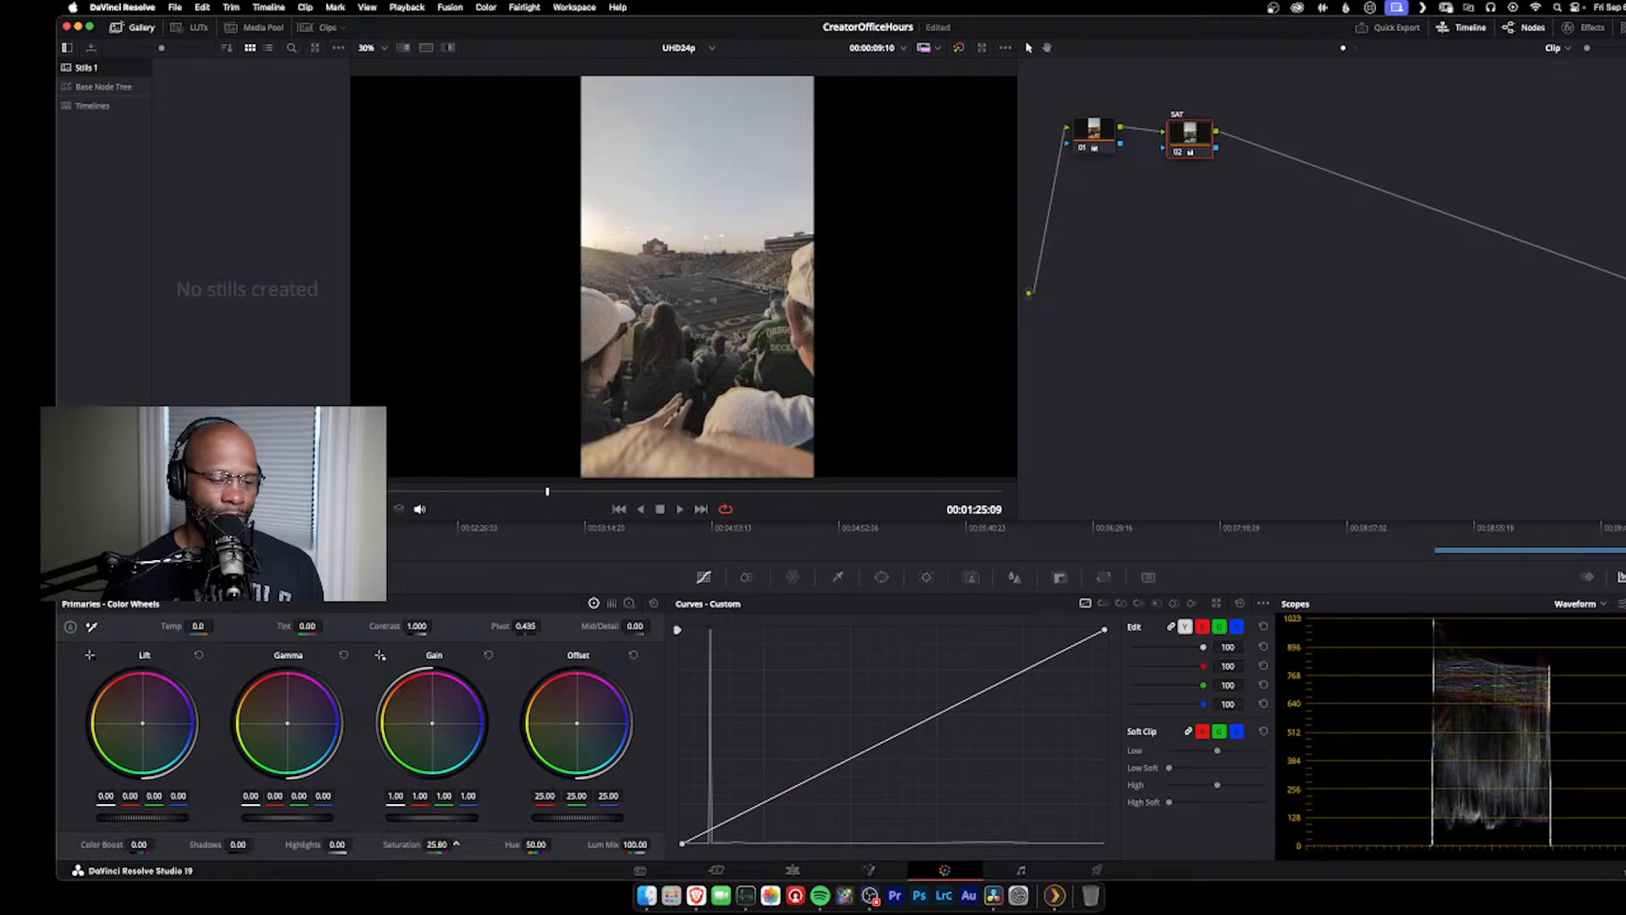
{"action": "left_click_drag", "start_coordinate": [456, 843], "coordinate": [456, 844]}
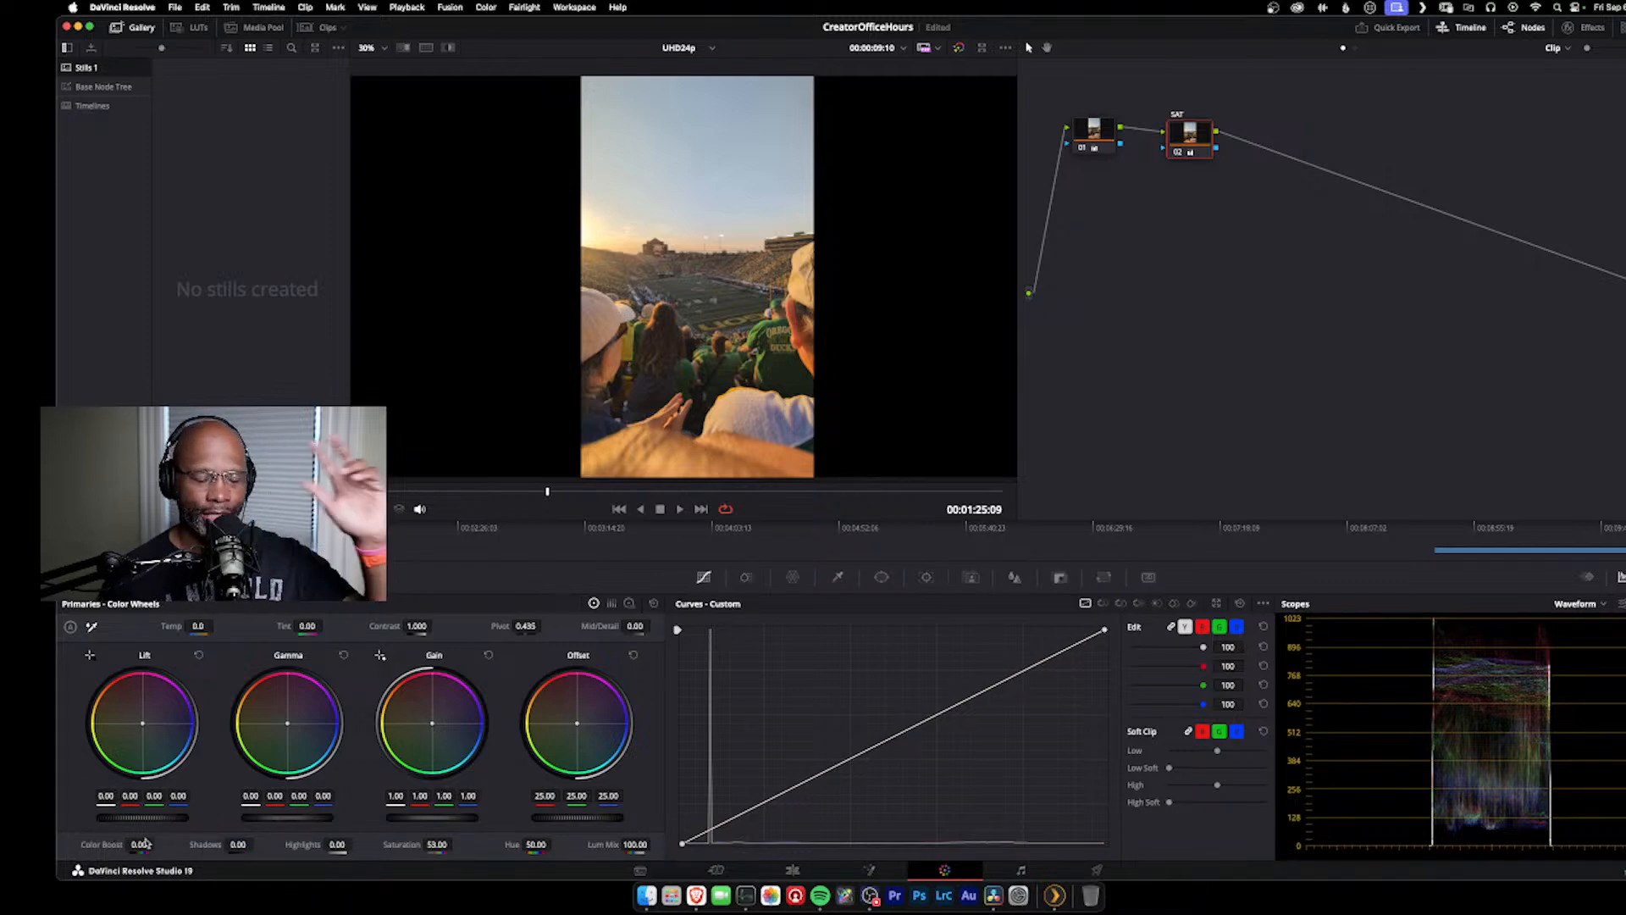
{"action": "left_click_drag", "start_coordinate": [430, 845], "coordinate": [435, 845]}
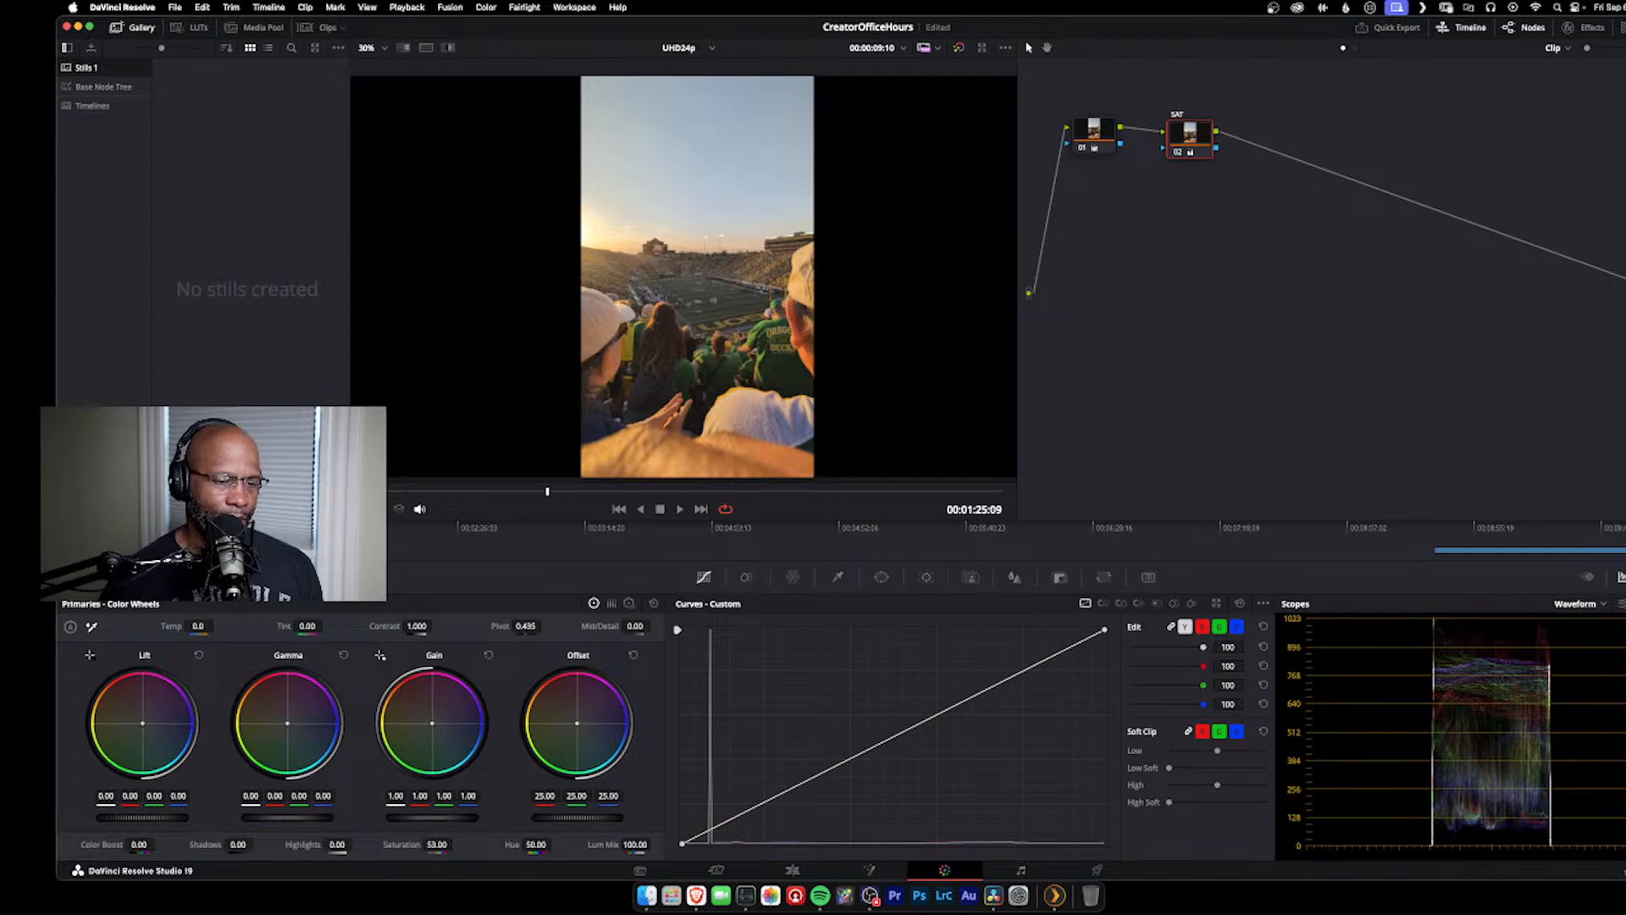
Step: Reset the SAT node's lift and set its color boost to 34.50, after trying 38.50
{"action": "left_click_drag", "start_coordinate": [138, 845], "coordinate": [158, 844]}
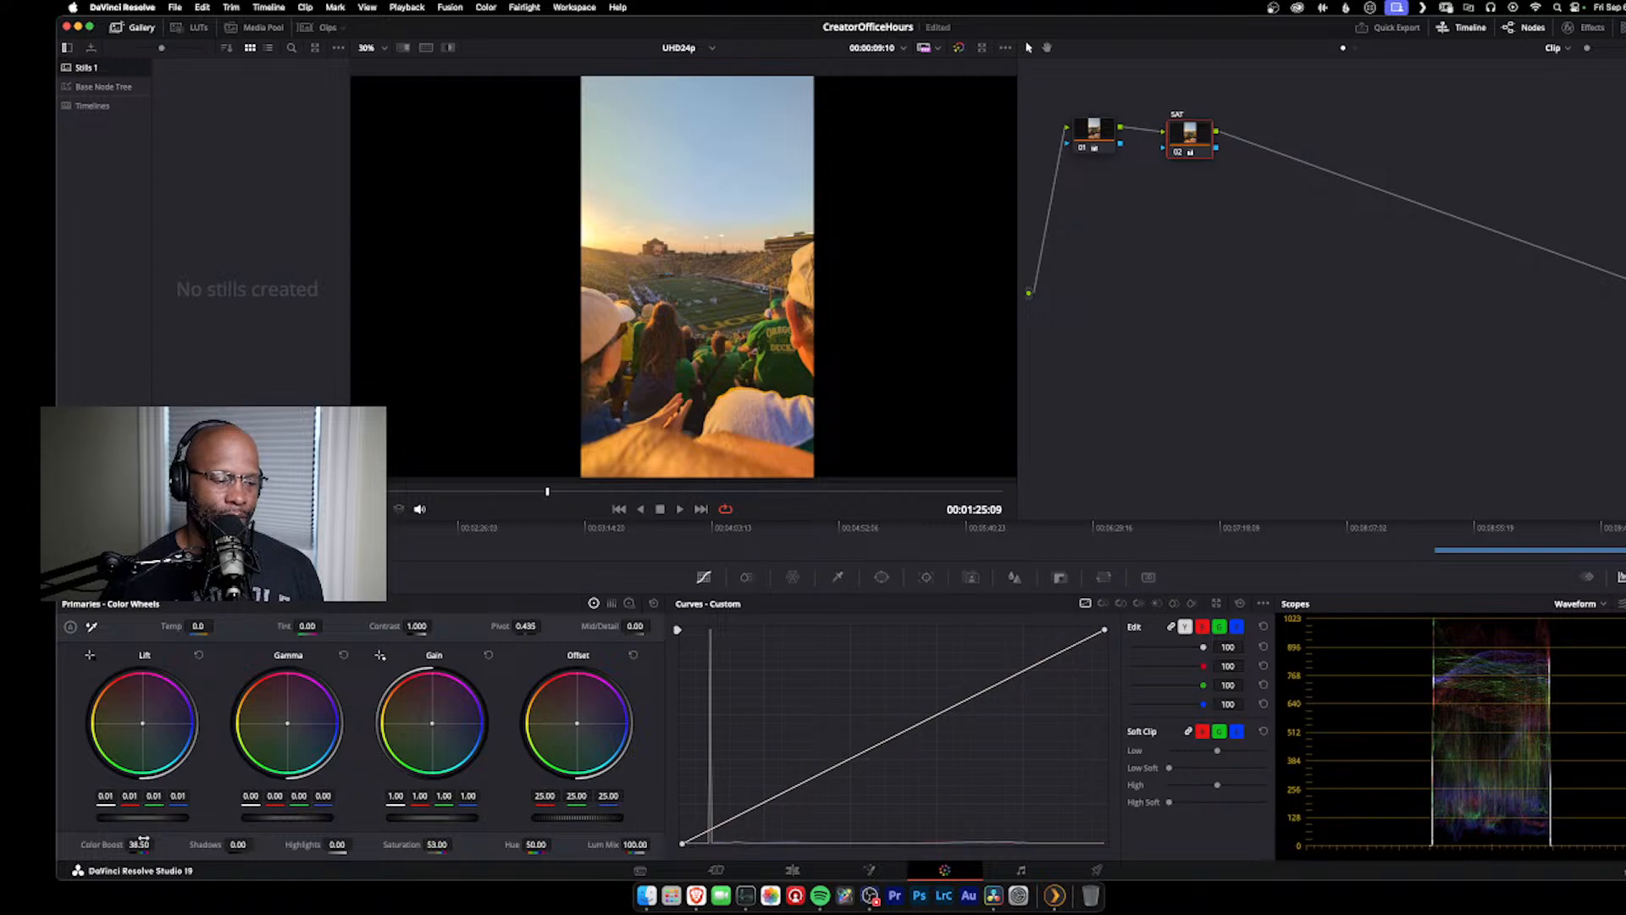
{"action": "left_click", "coordinate": [199, 655]}
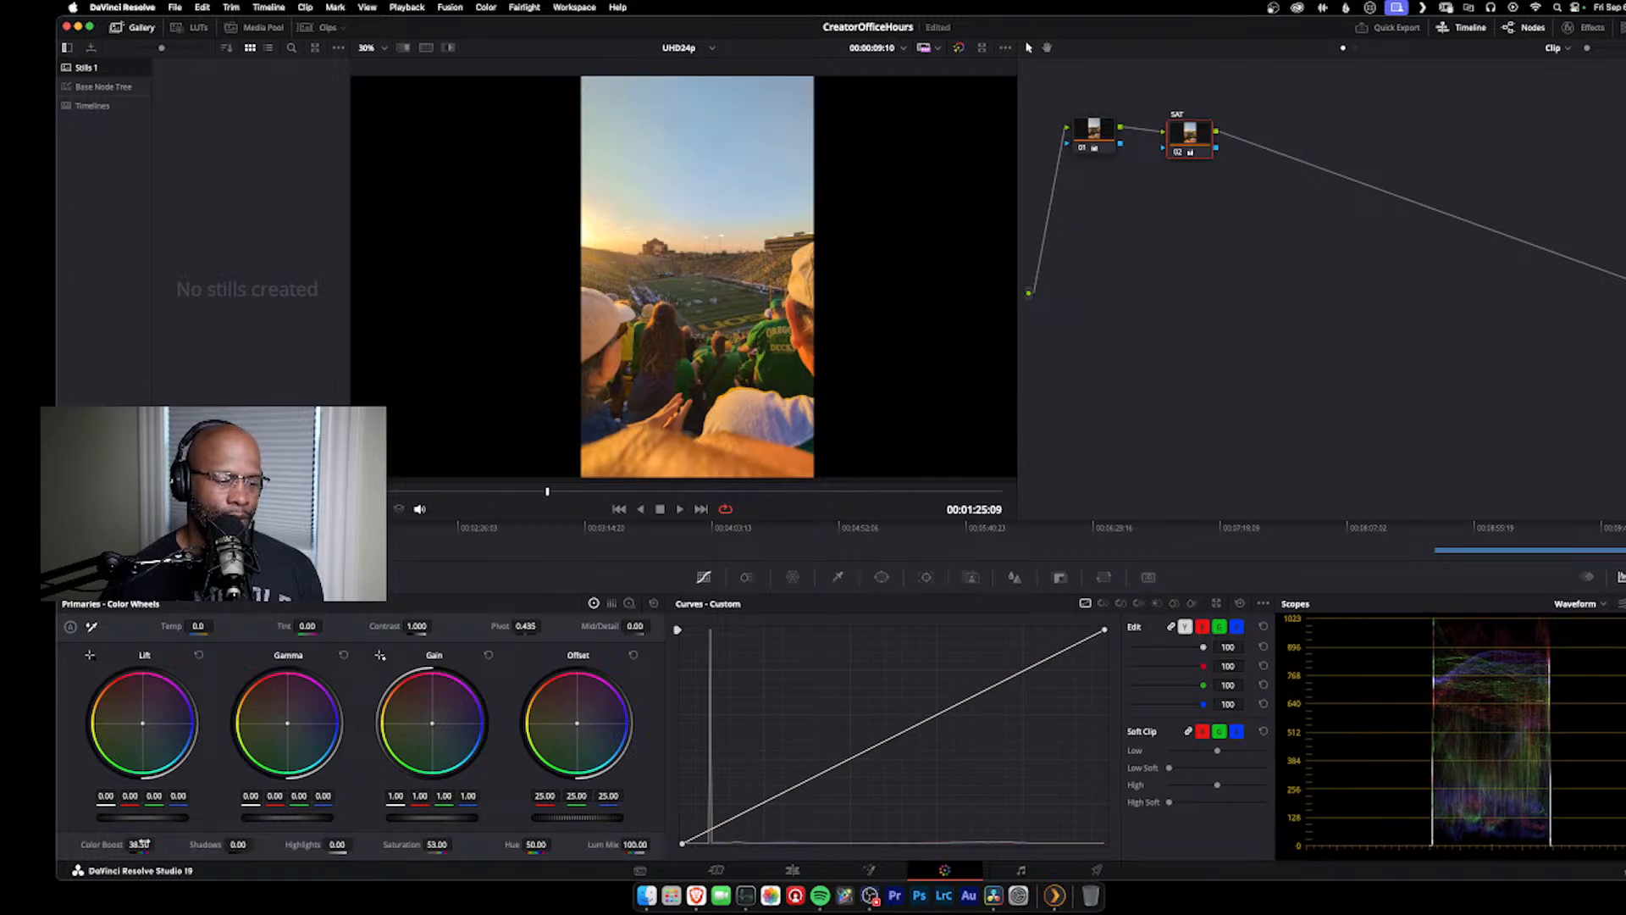
{"action": "left_click_drag", "start_coordinate": [138, 844], "coordinate": [129, 845]}
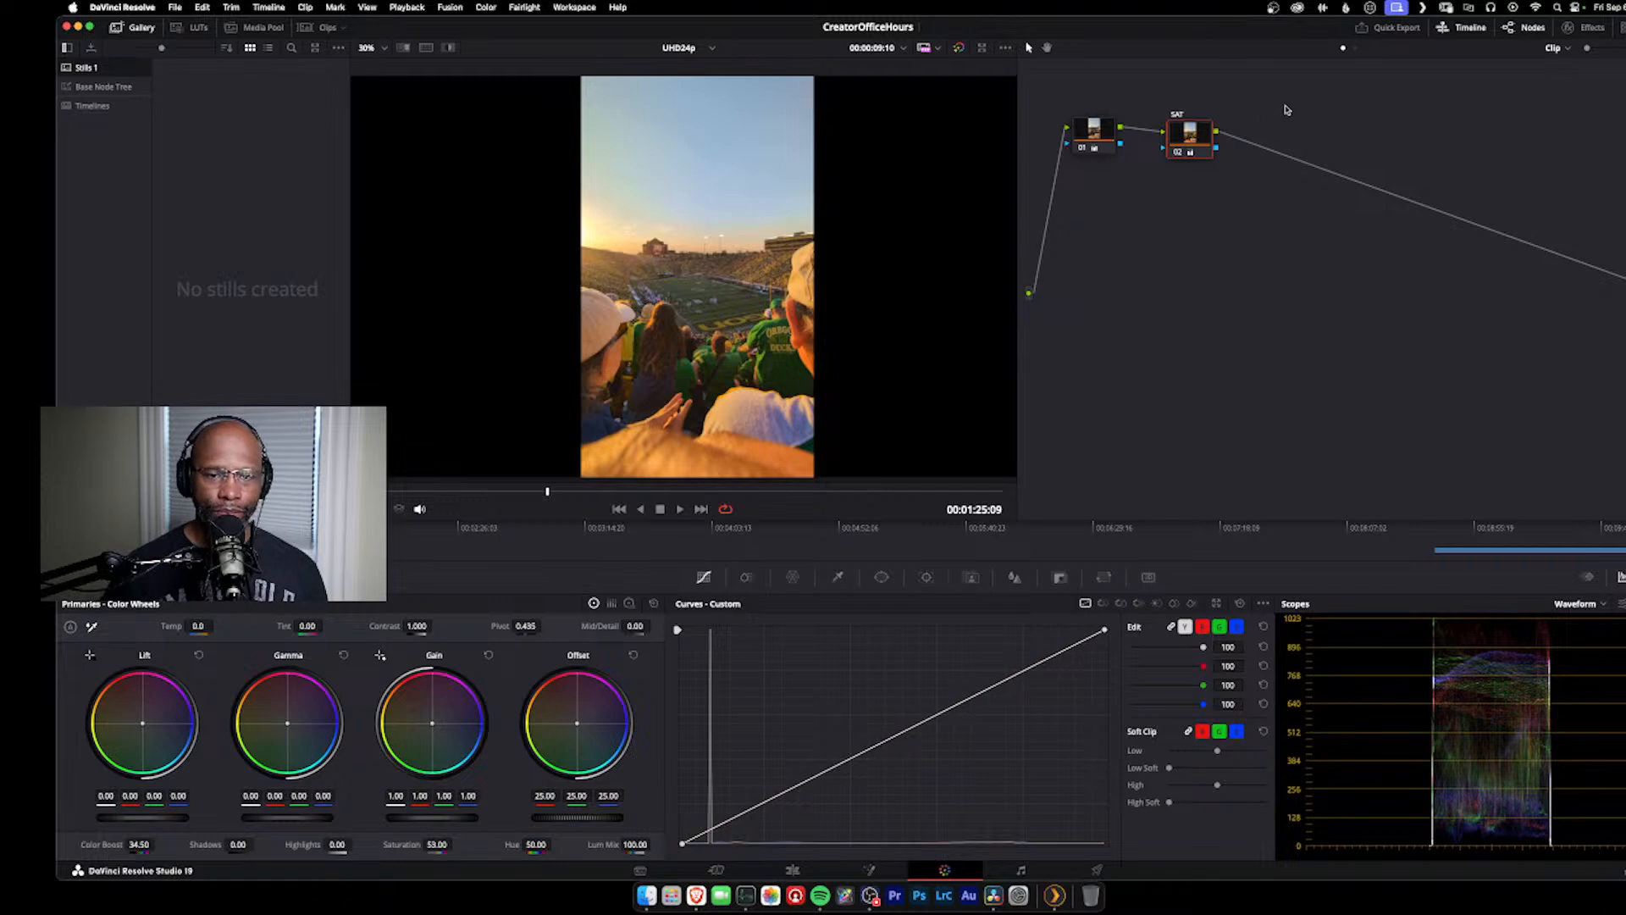
Step: Reset node 01's lift to see its effect on the saturated image, and undo the reset
{"action": "left_click", "coordinate": [1099, 135]}
{"action": "left_click", "coordinate": [1186, 144]}
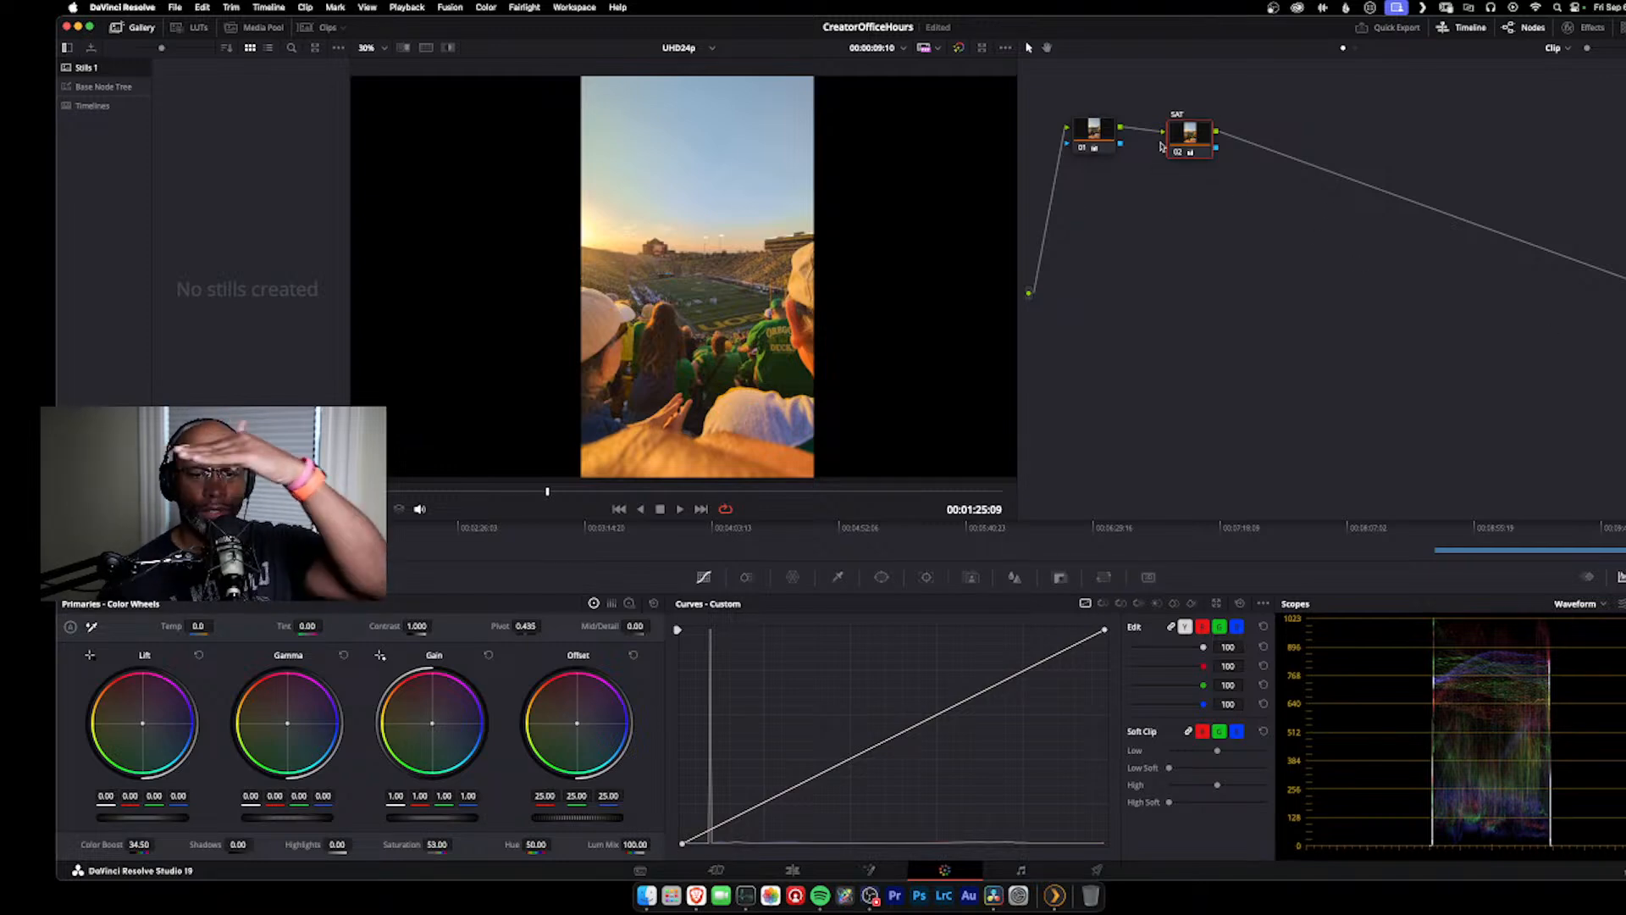
{"action": "left_click", "coordinate": [1084, 133]}
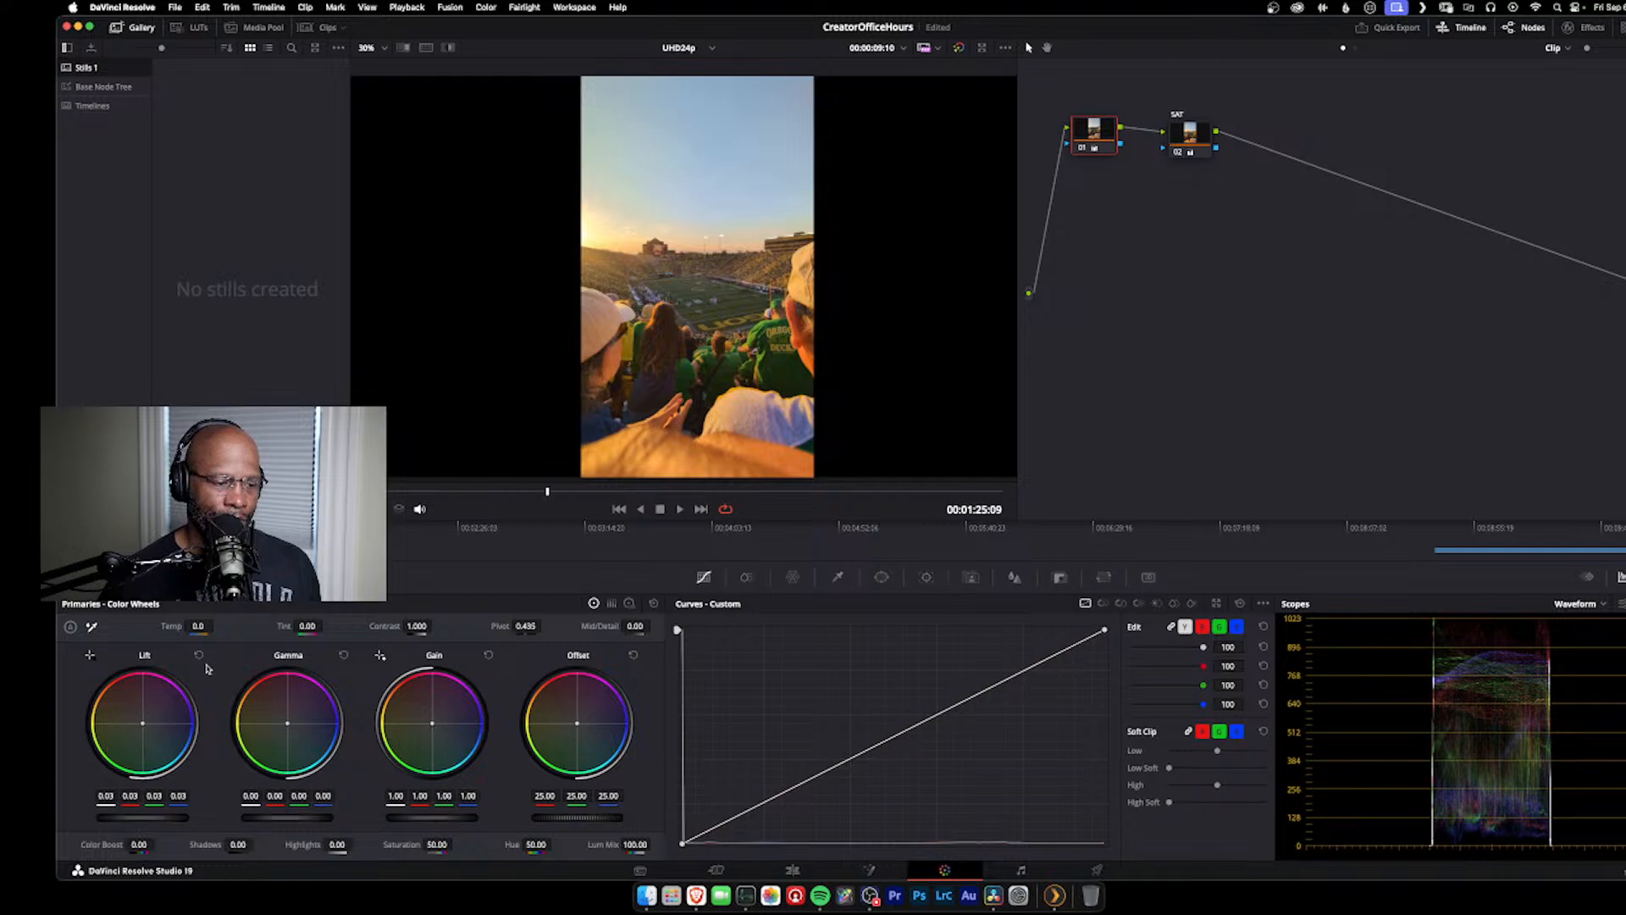
{"action": "left_click", "coordinate": [198, 654]}
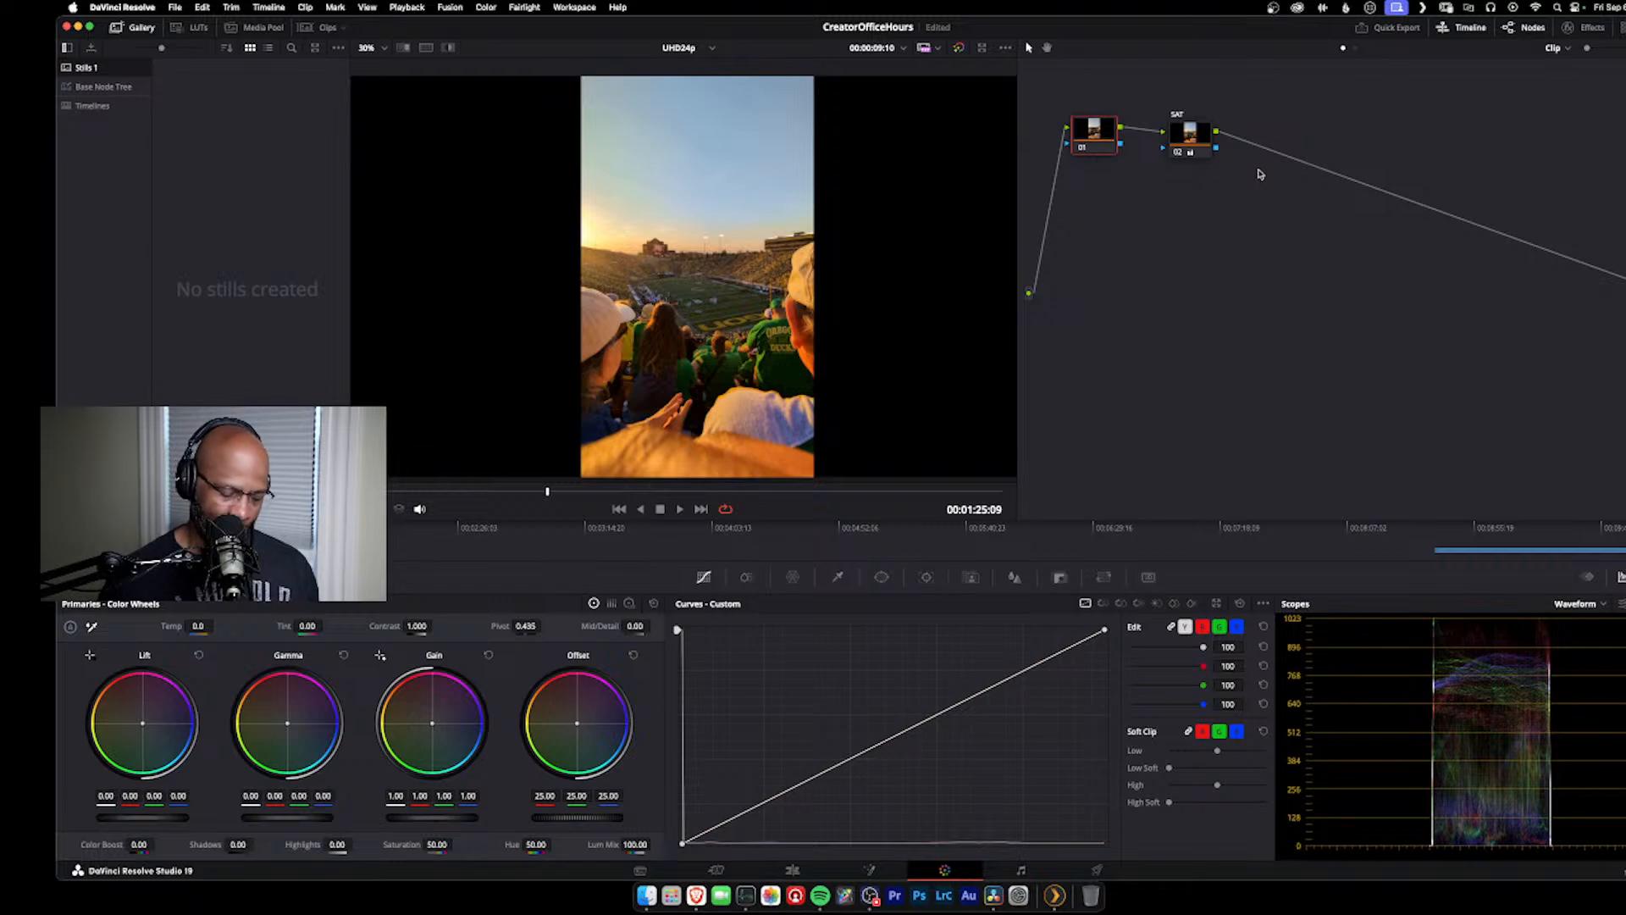
{"action": "key", "text": "super+shift+z"}
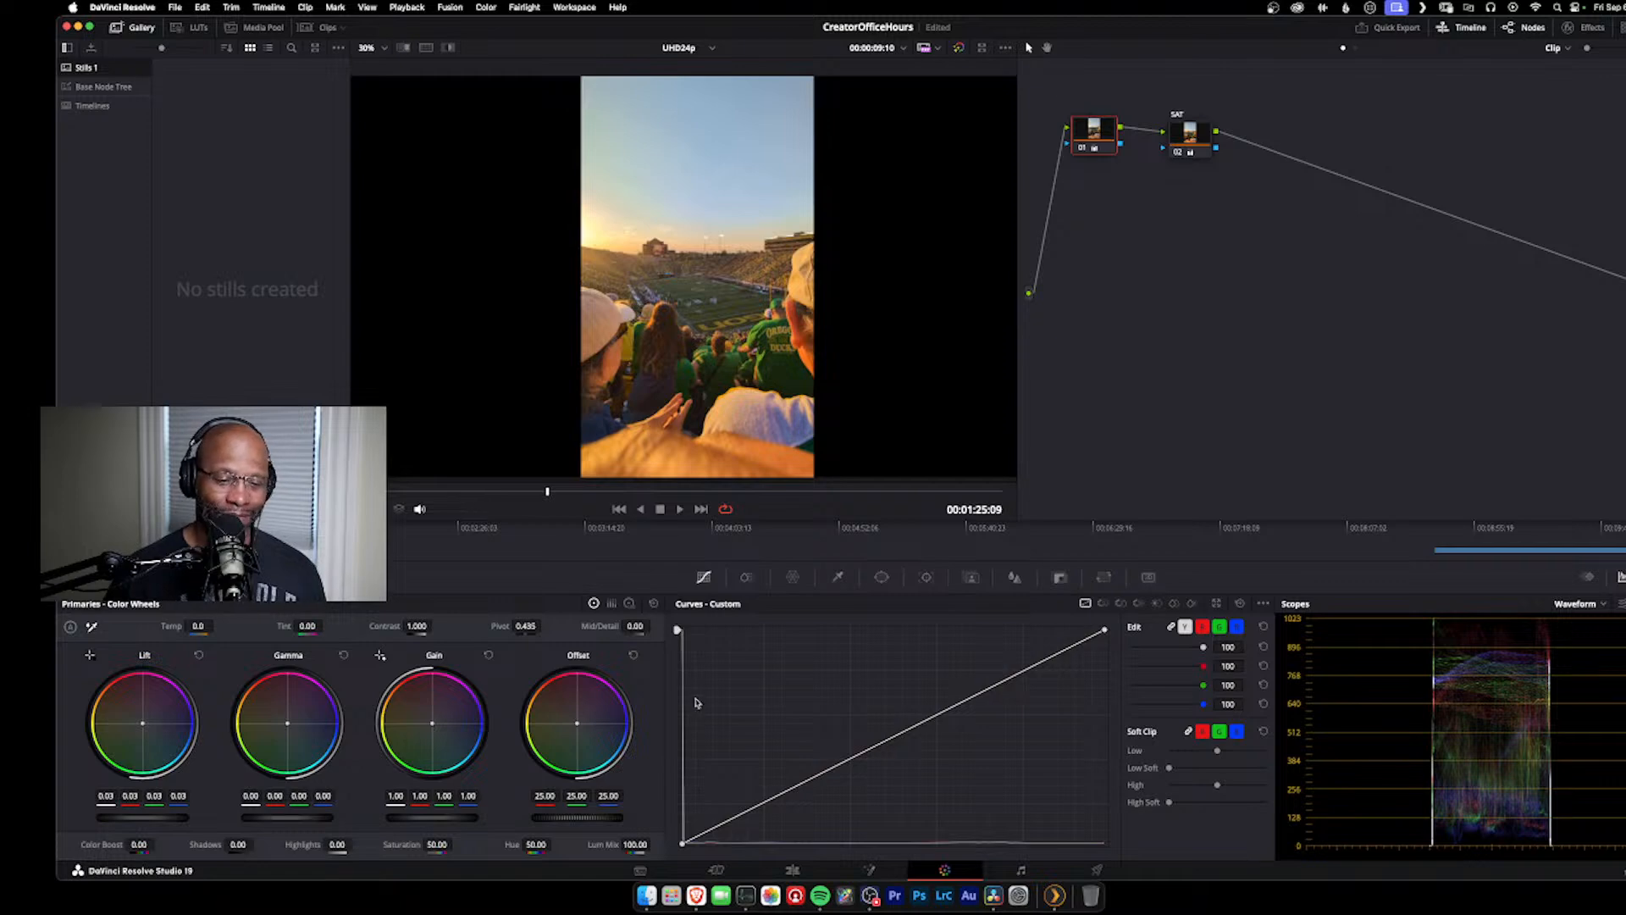
Step: Go to 00:00:01:20 in the athlete clip at the start of the Edit page timeline and open that clip on the Color page
{"action": "left_click", "coordinate": [791, 870]}
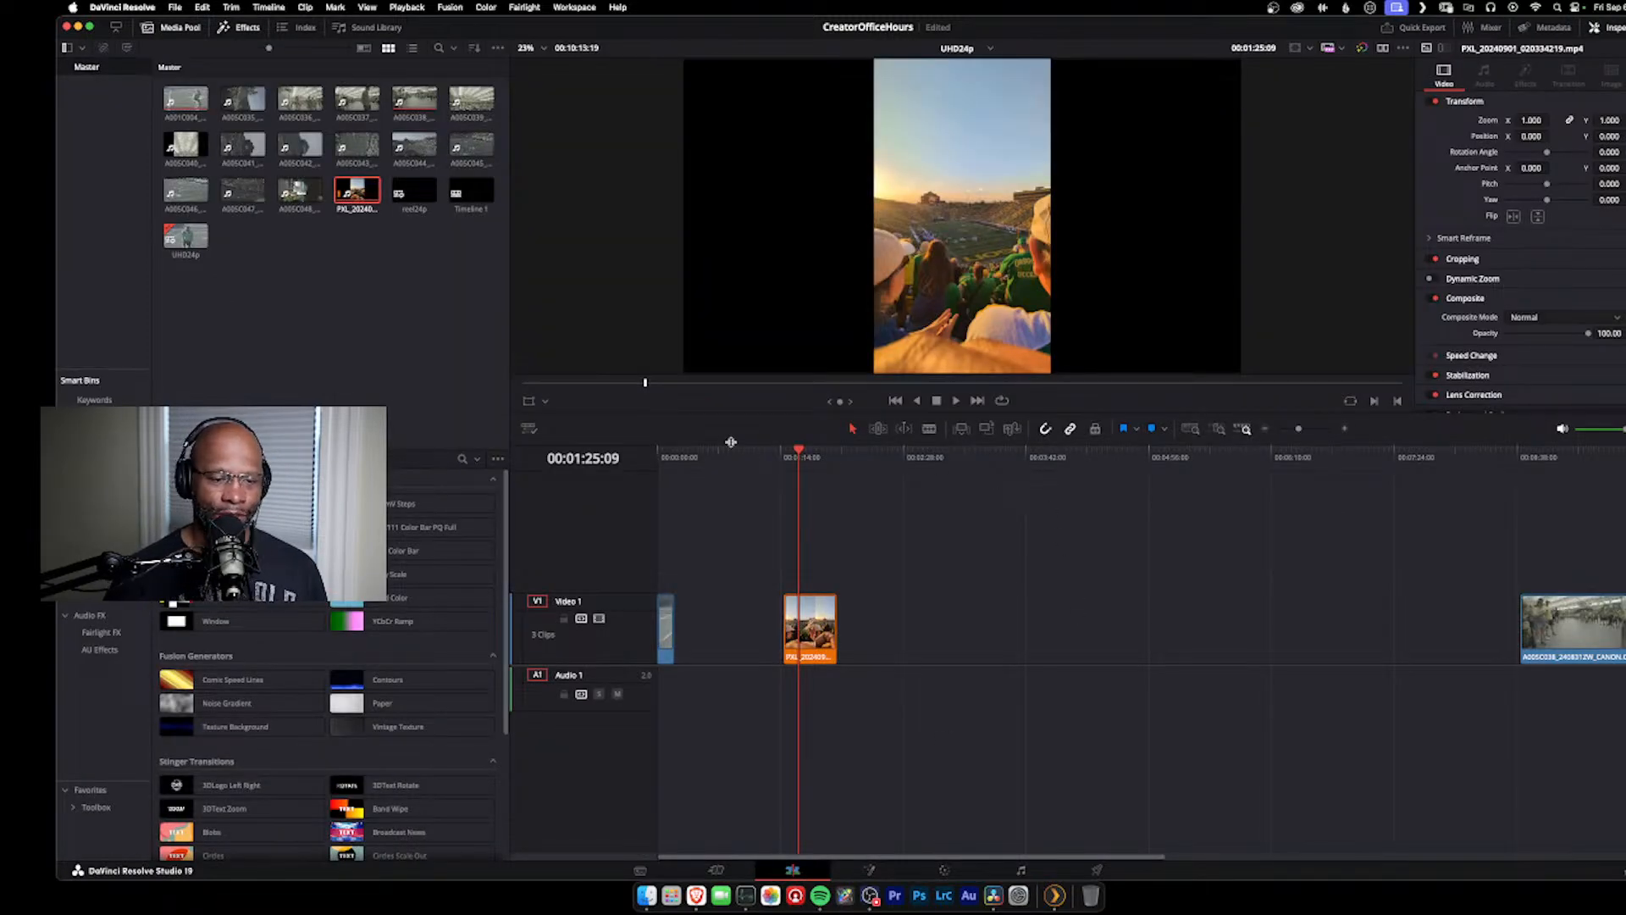
{"action": "left_click", "coordinate": [688, 462]}
{"action": "left_click_drag", "start_coordinate": [691, 464], "coordinate": [659, 463]}
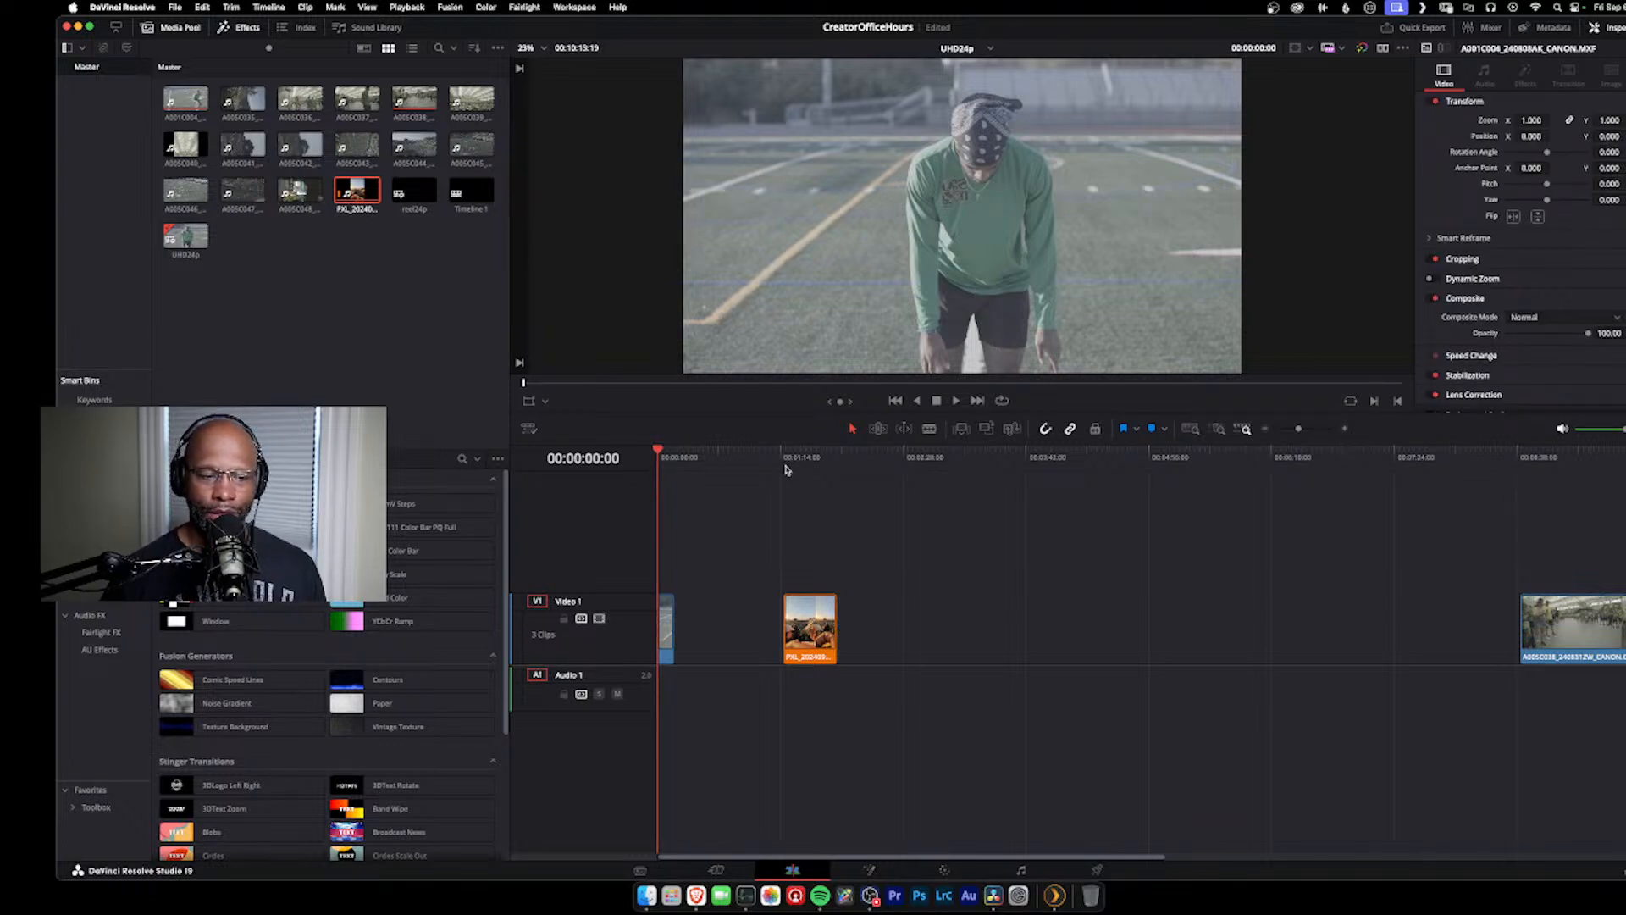
{"action": "left_click", "coordinate": [1346, 429]}
{"action": "left_click", "coordinate": [1347, 430]}
{"action": "left_click", "coordinate": [1347, 430]}
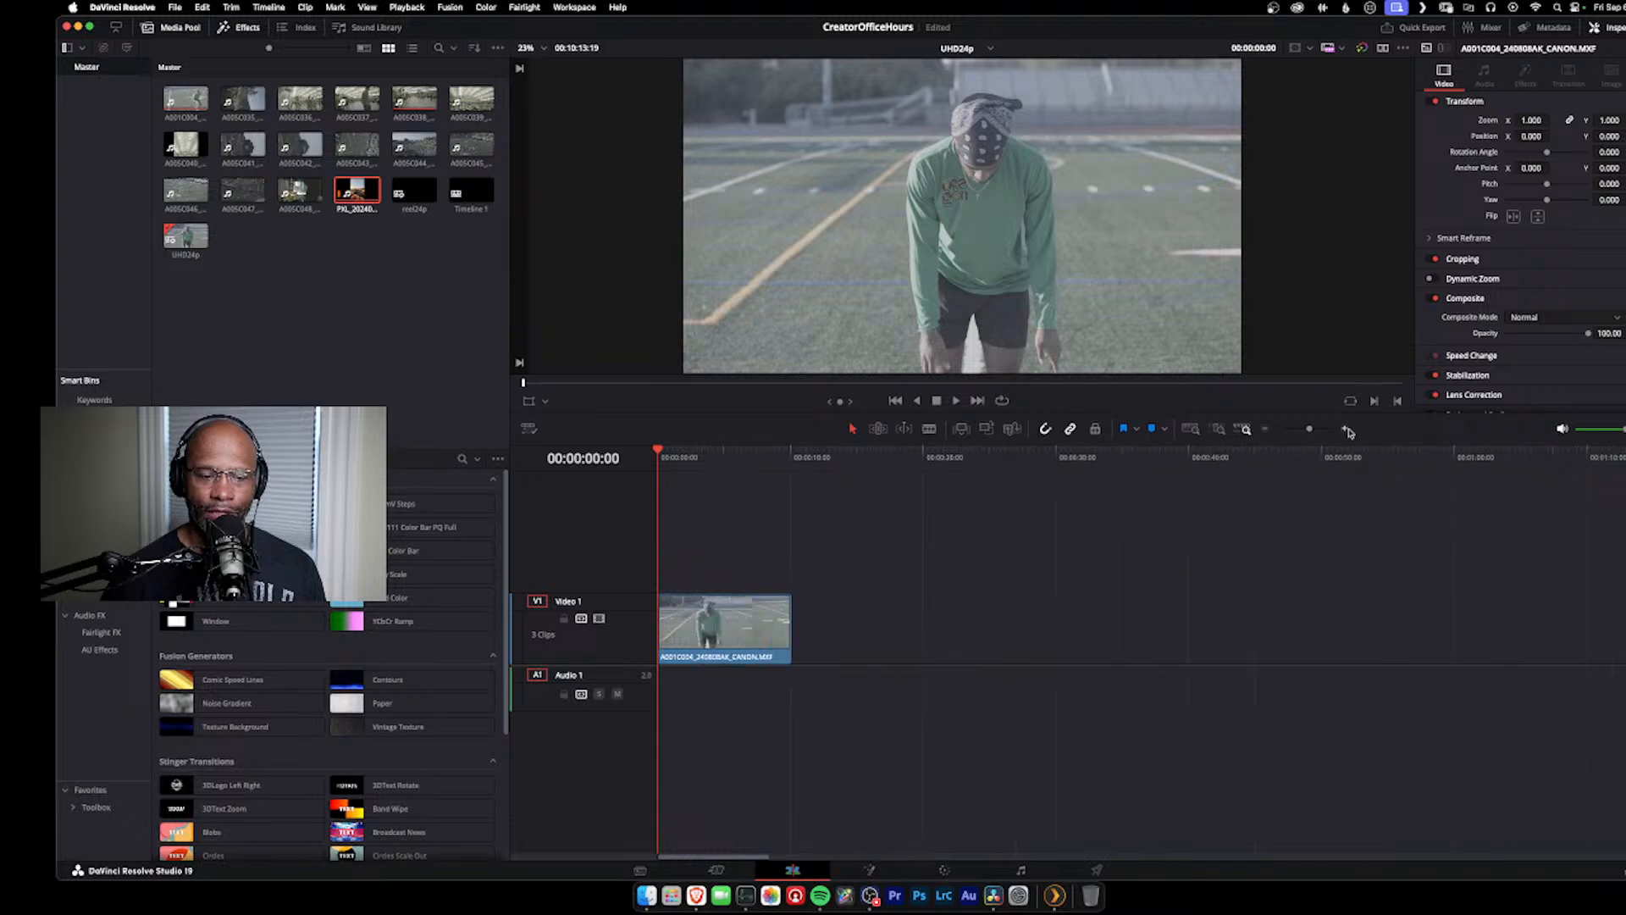
{"action": "left_click_drag", "start_coordinate": [659, 451], "coordinate": [682, 450]}
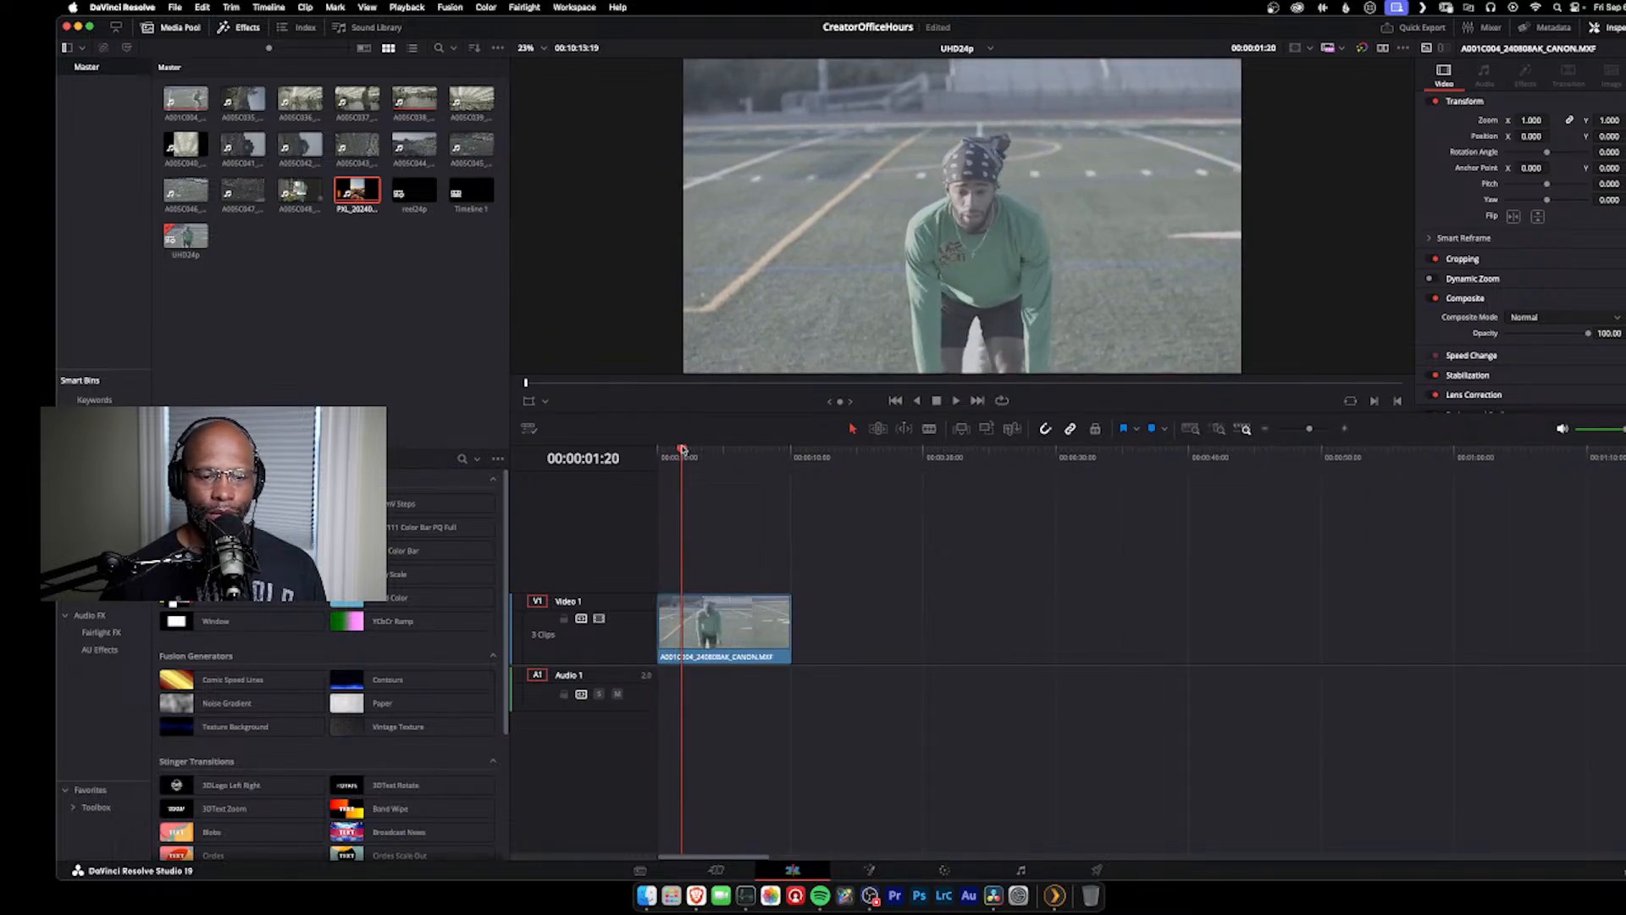
{"action": "left_click", "coordinate": [735, 621]}
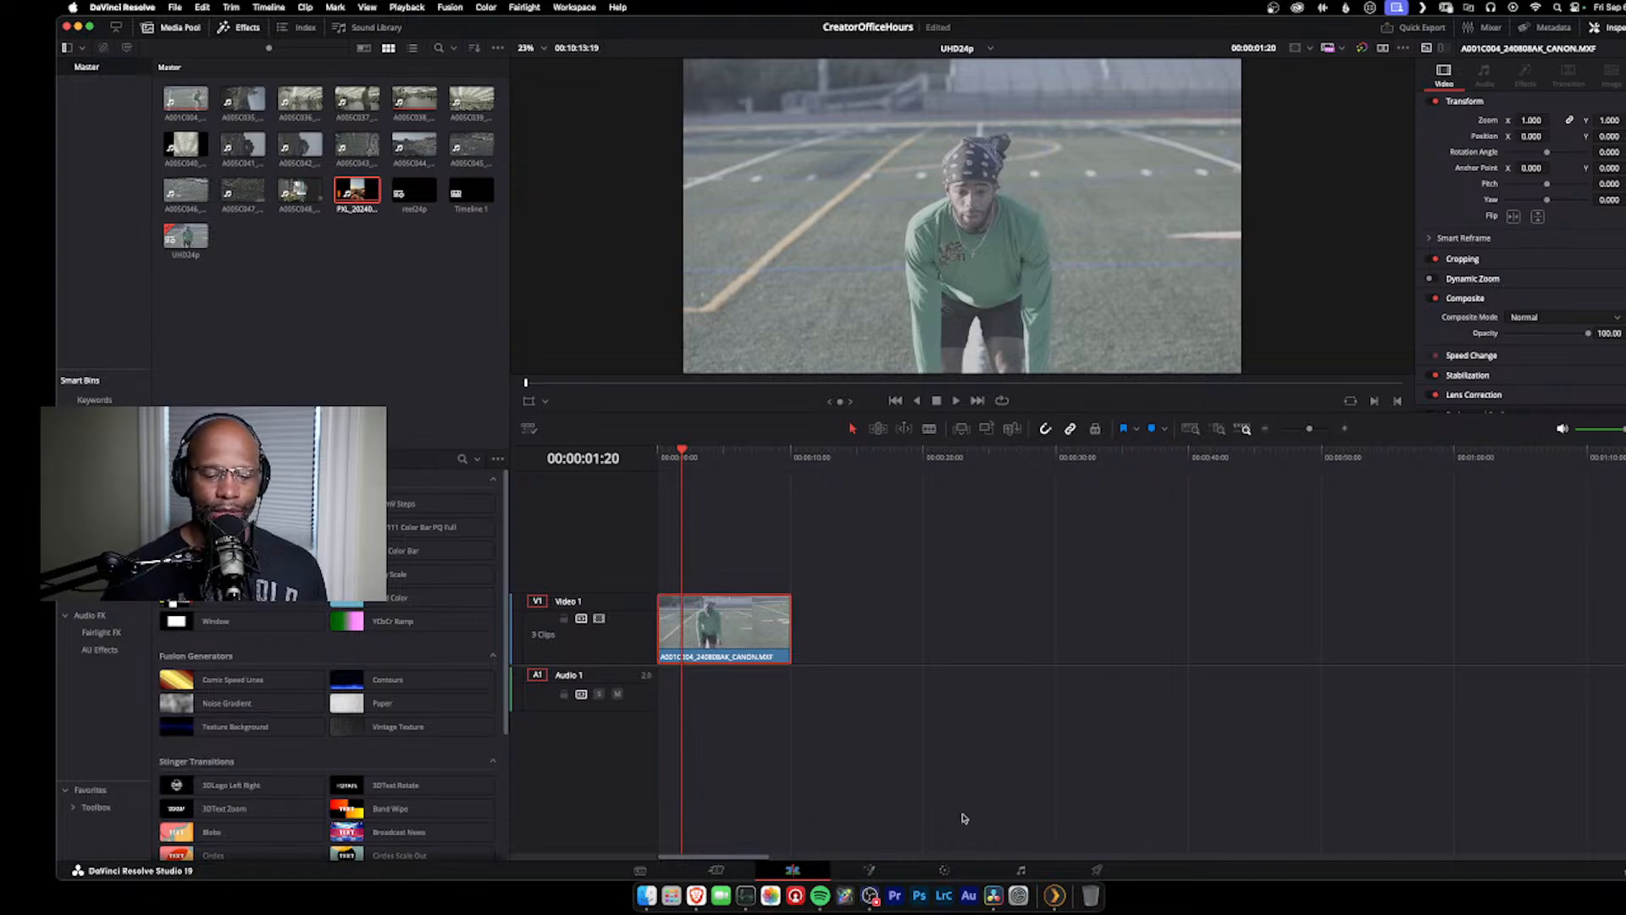
{"action": "left_click", "coordinate": [945, 871]}
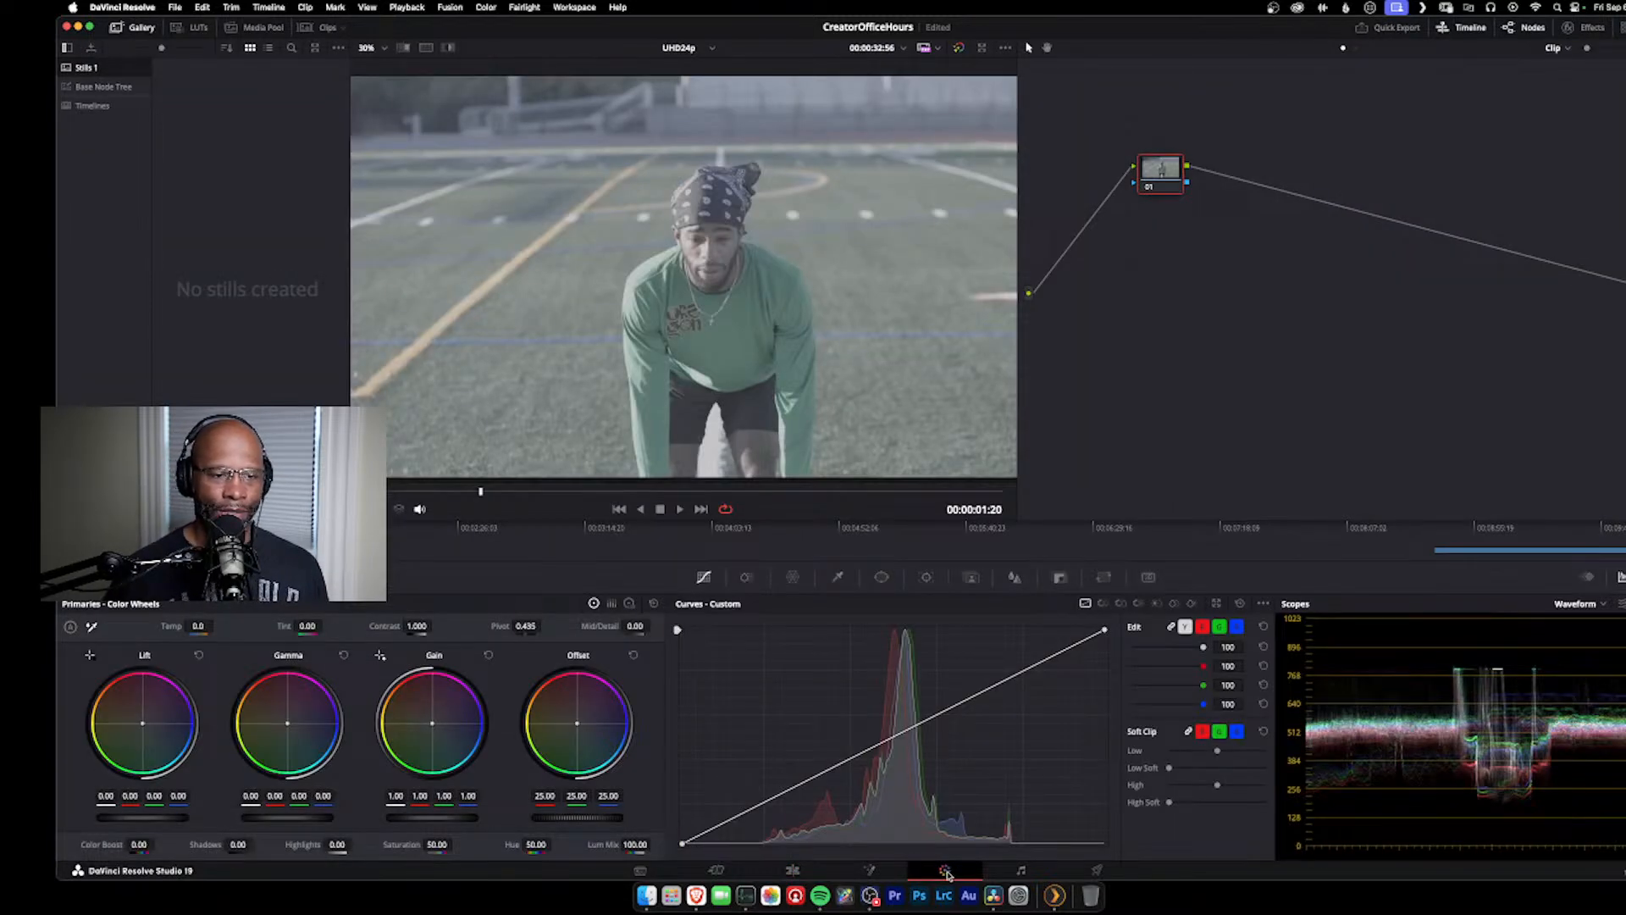
Step: Scrub the athlete clip to 00:00:02:03 and move node 01 closer to the source input
{"action": "mouse_move", "coordinate": [481, 493]}
{"action": "left_mouse_down"}
{"action": "mouse_move", "coordinate": [635, 483]}
{"action": "mouse_move", "coordinate": [499, 479]}
{"action": "left_mouse_up"}
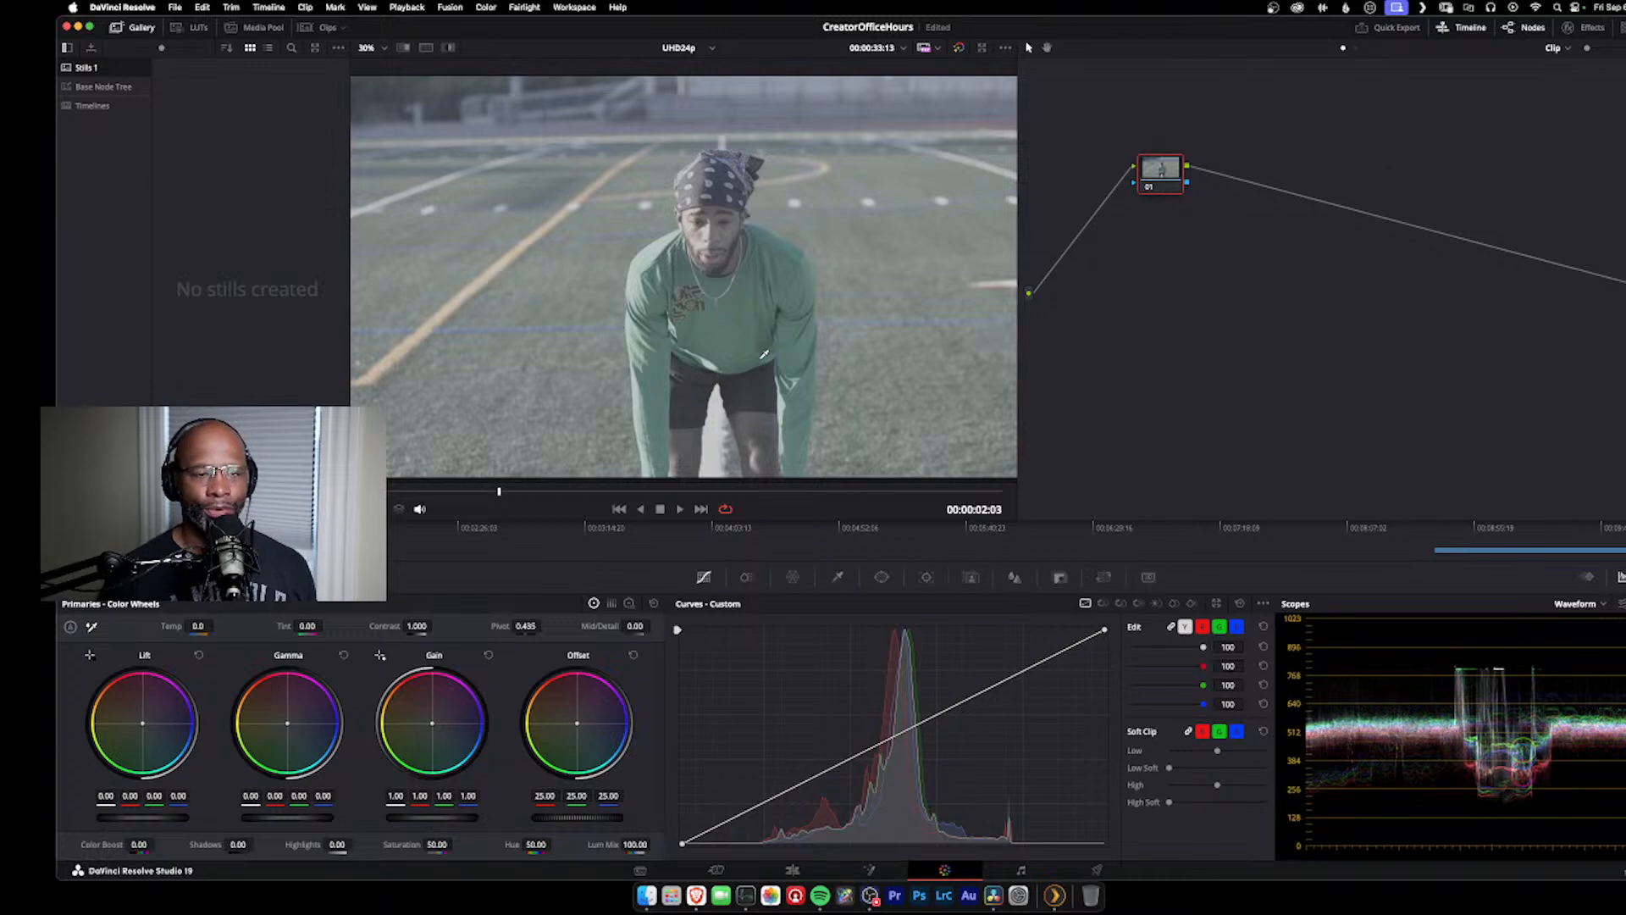
{"action": "left_click_drag", "start_coordinate": [1164, 167], "coordinate": [1072, 171]}
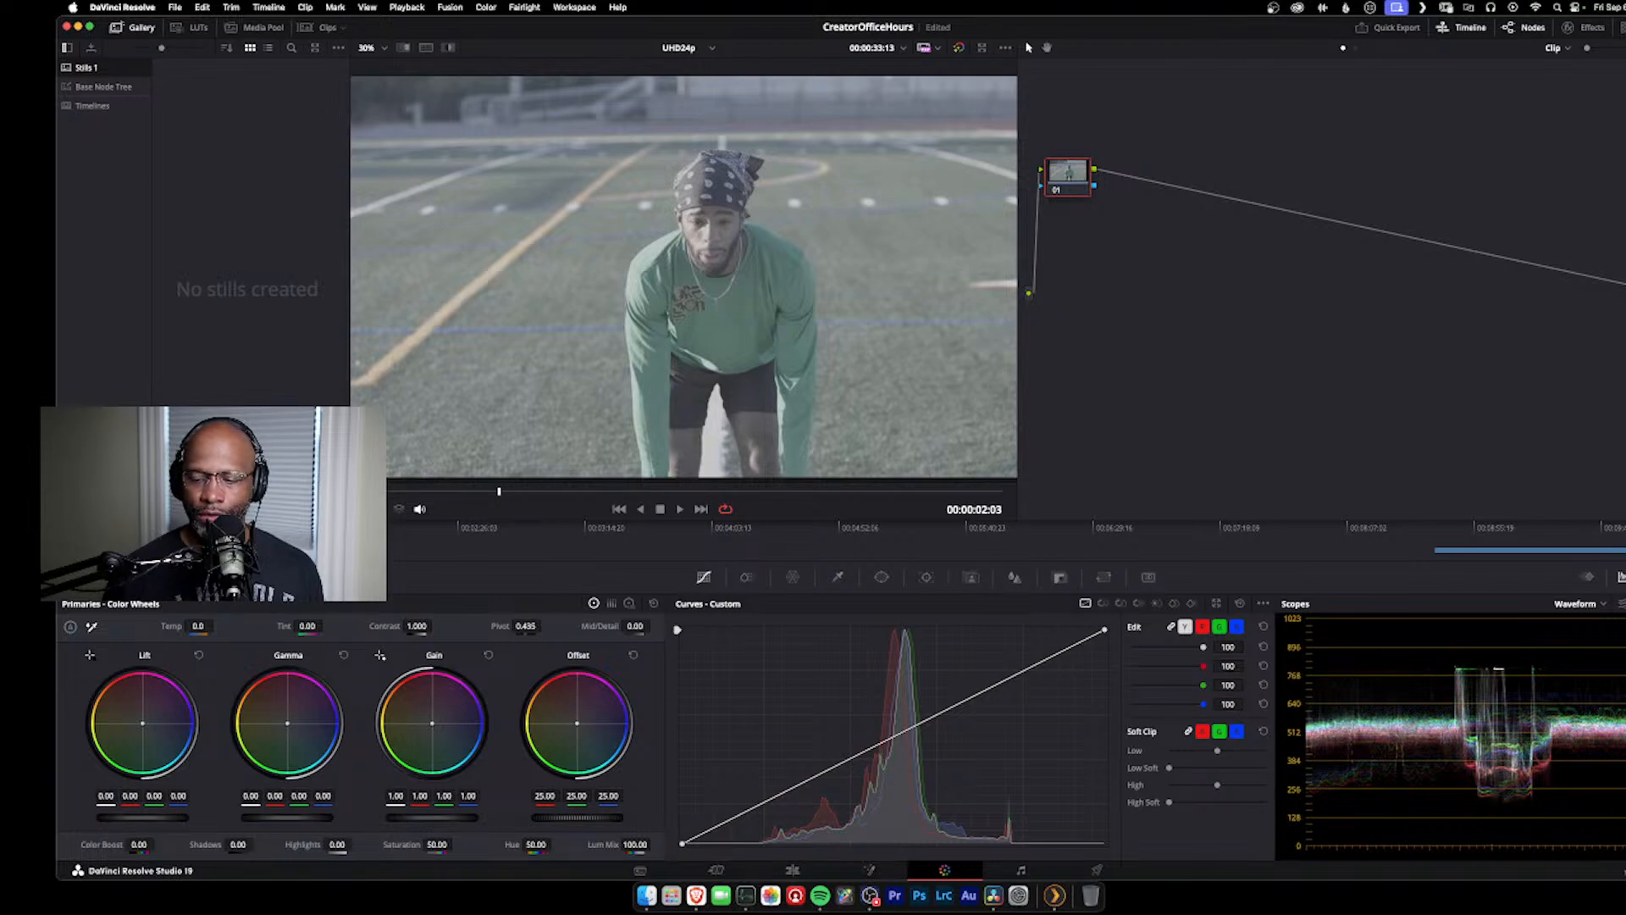
Step: Review the project's color management settings, including the color science options, keeping DaVinci YRGB and closing without saving
{"action": "key", "text": "shift+9"}
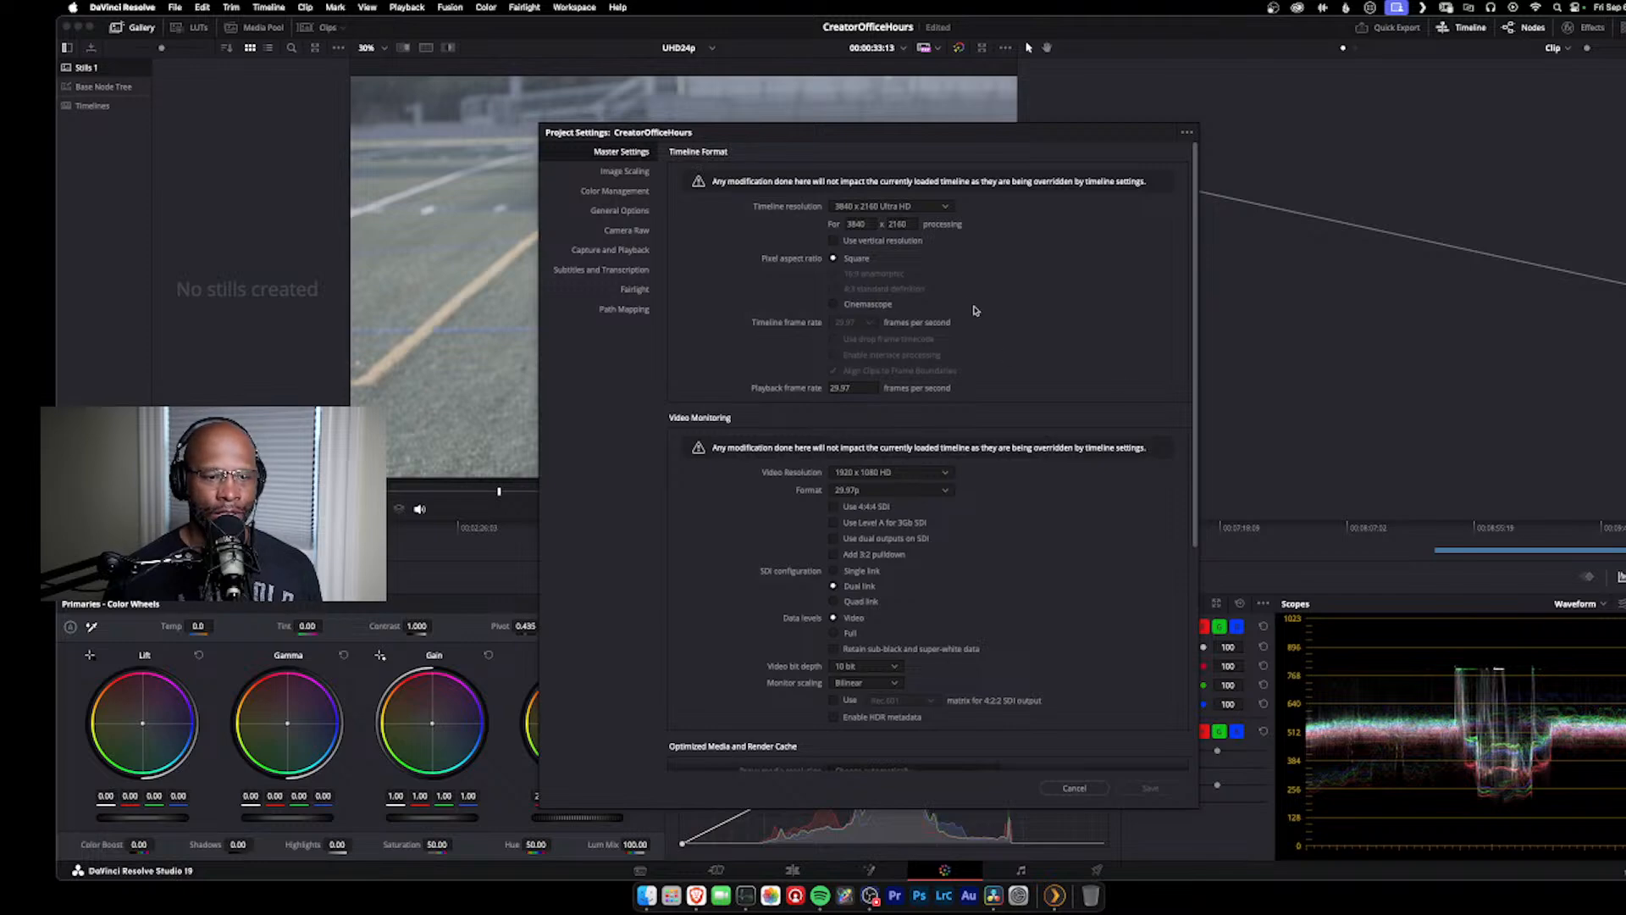
{"action": "left_click", "coordinate": [643, 194]}
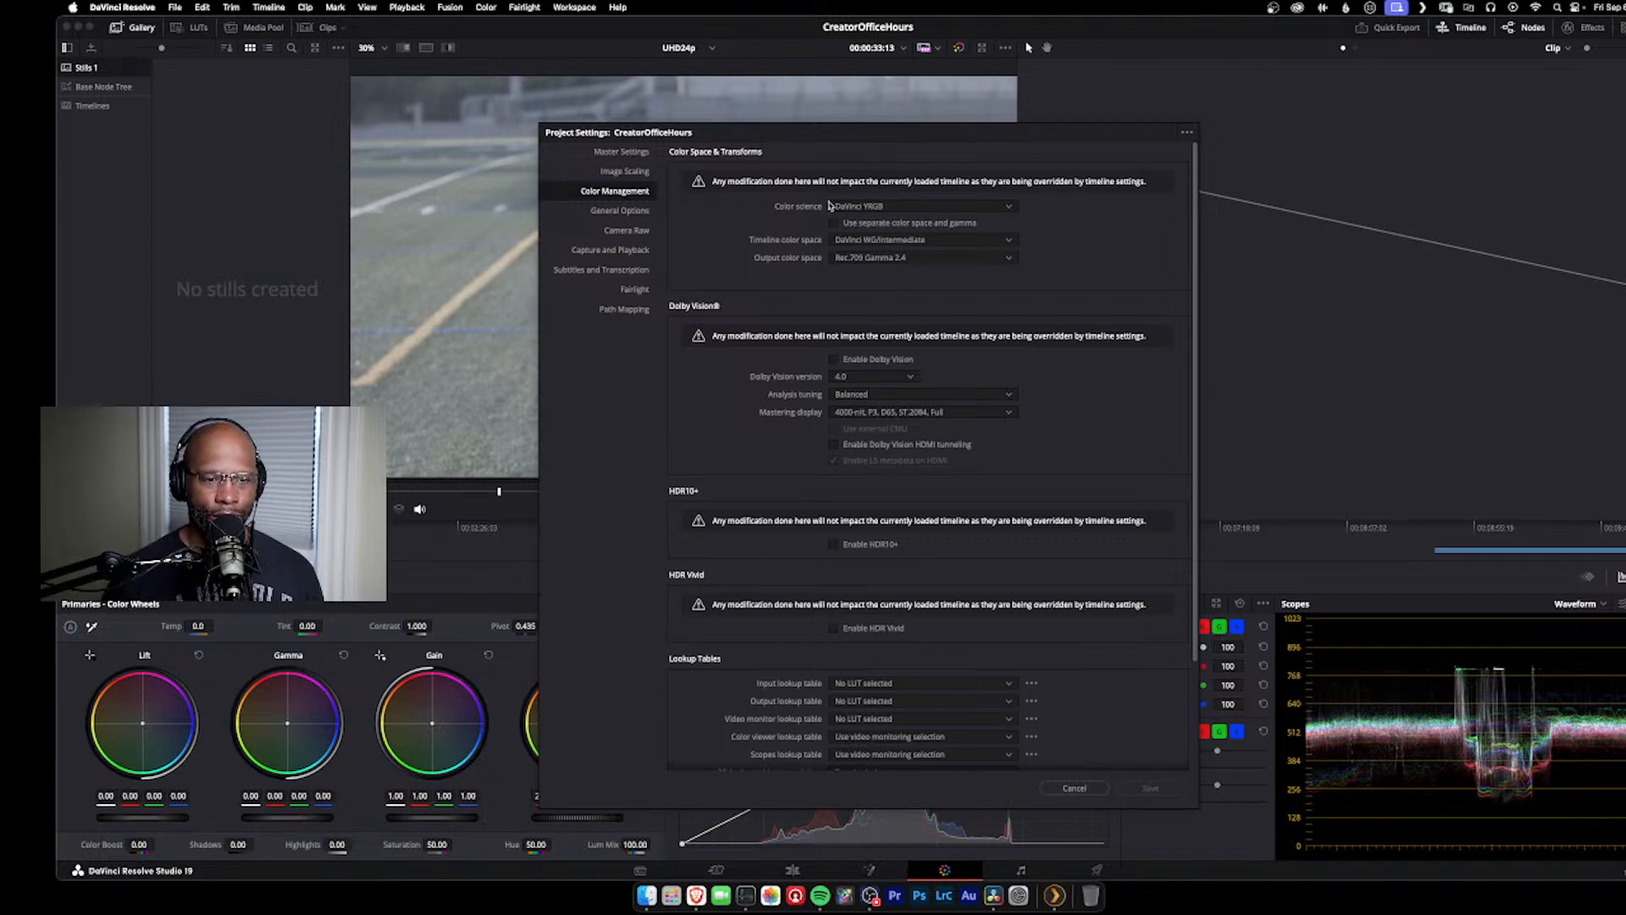
{"action": "left_click", "coordinate": [903, 207]}
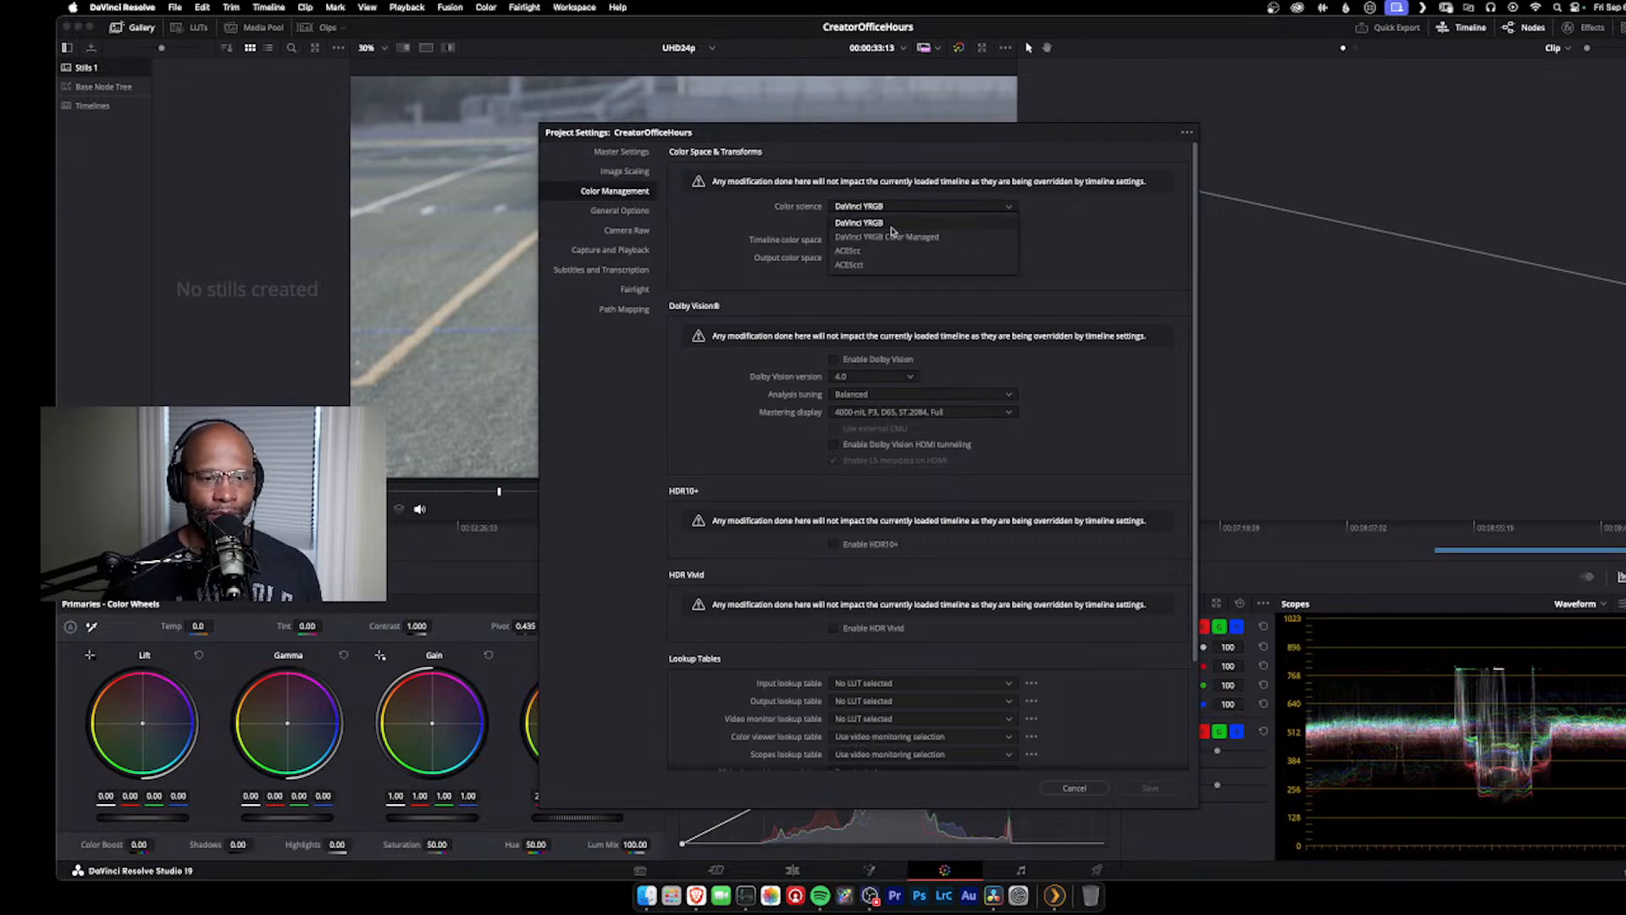
{"action": "left_click", "coordinate": [891, 227]}
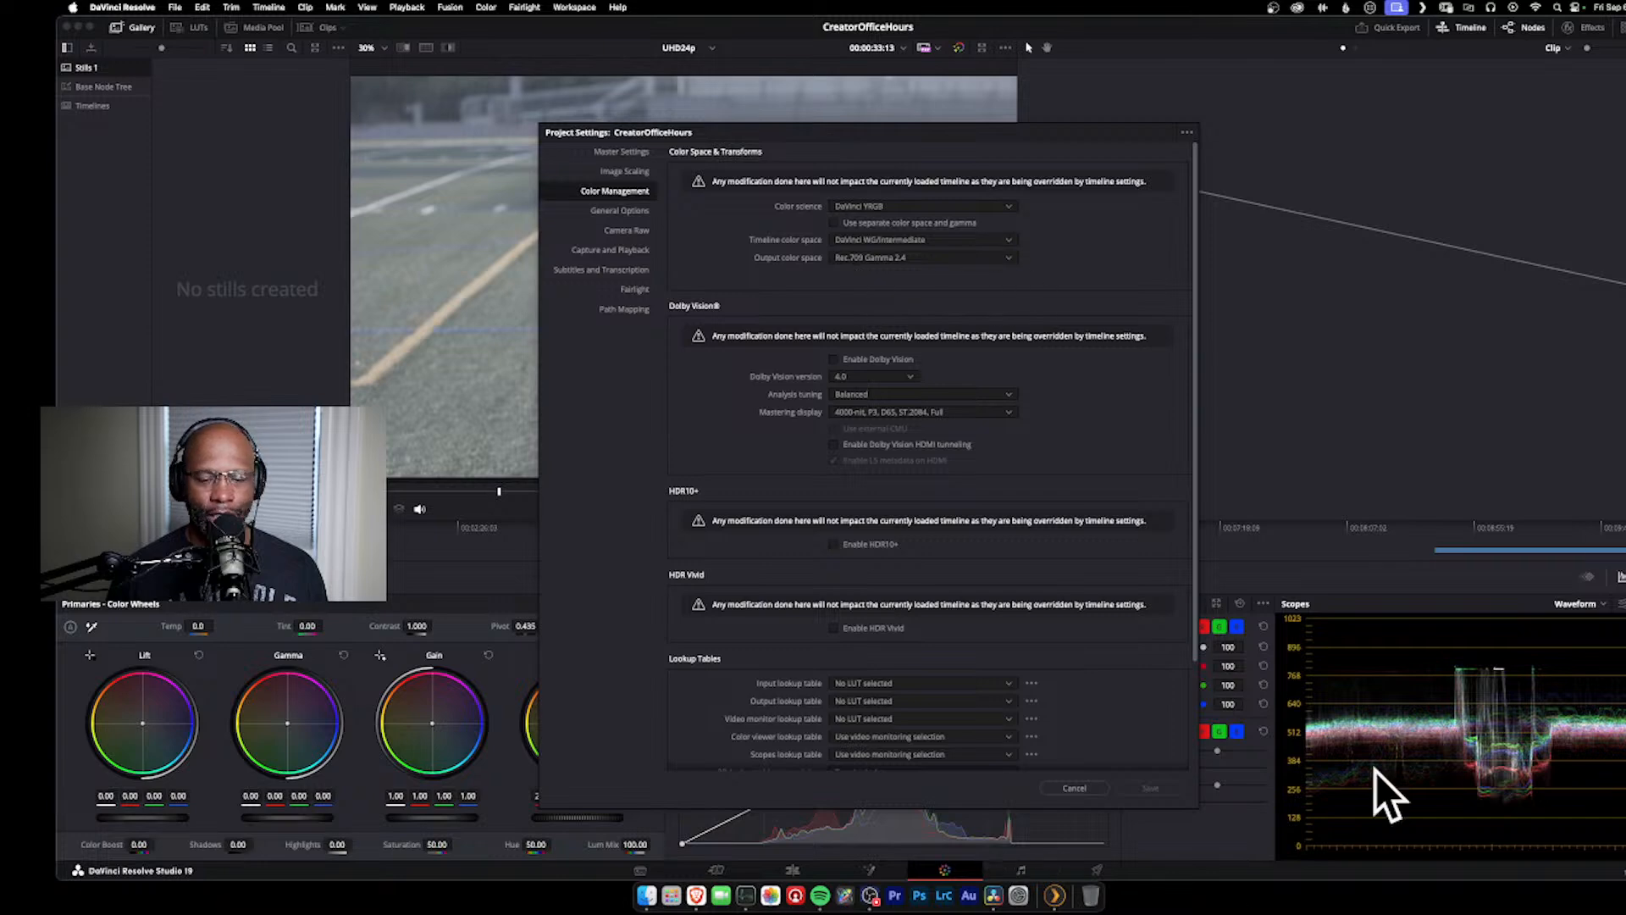
{"action": "left_click", "coordinate": [1080, 789]}
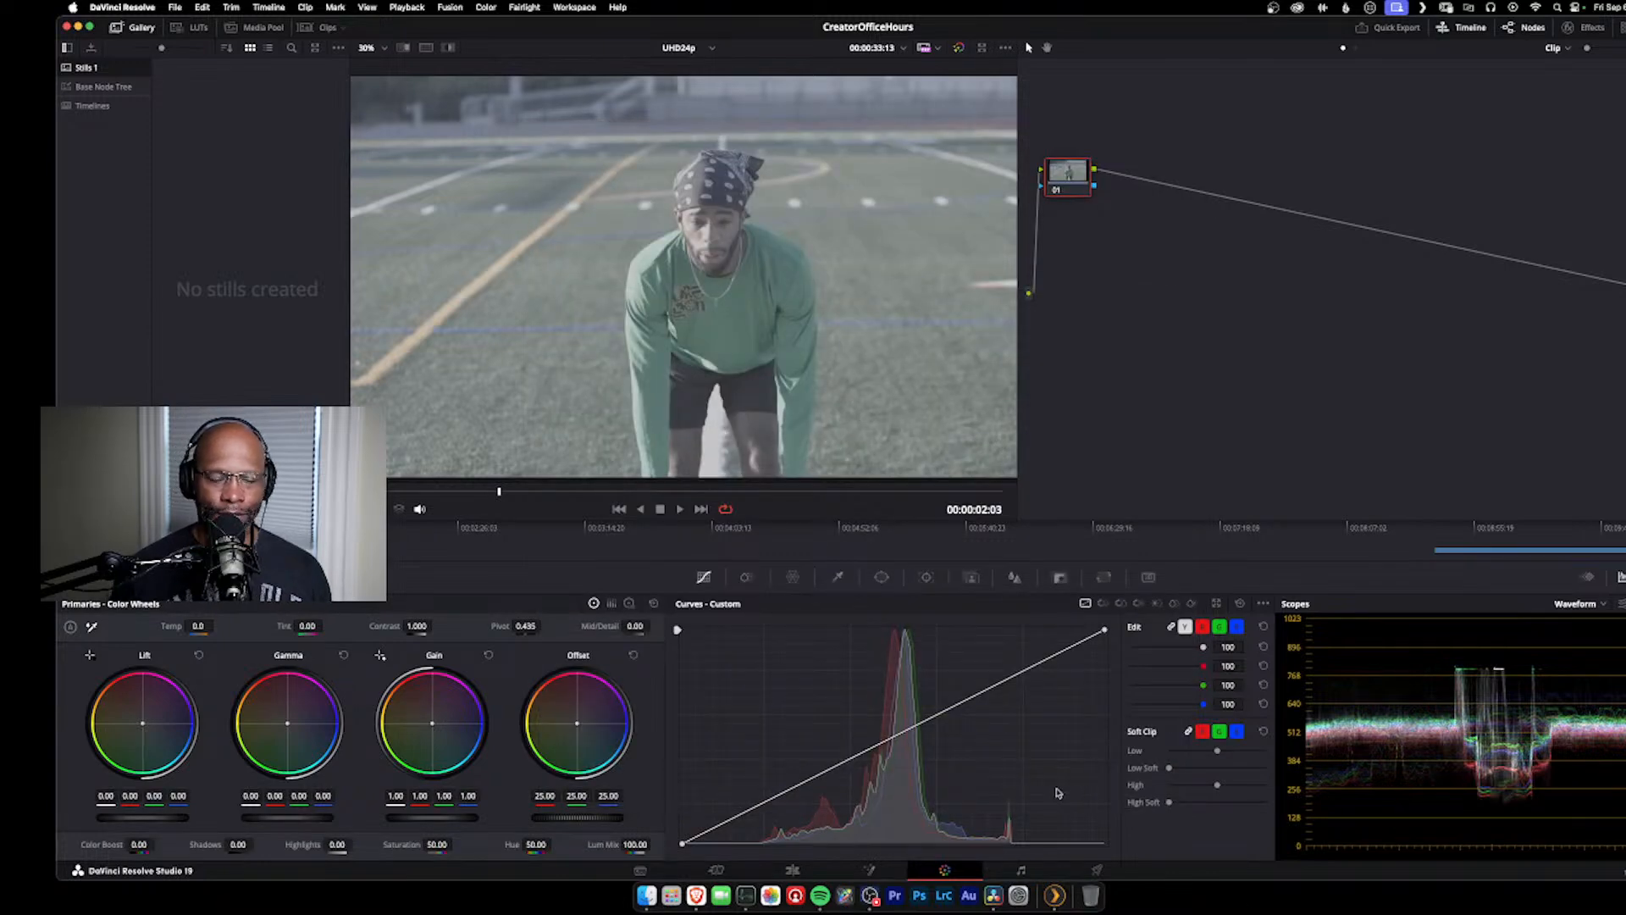
Step: Move node 01 slightly higher in the athlete clip's node graph
{"action": "left_click_drag", "start_coordinate": [1062, 173], "coordinate": [1056, 159]}
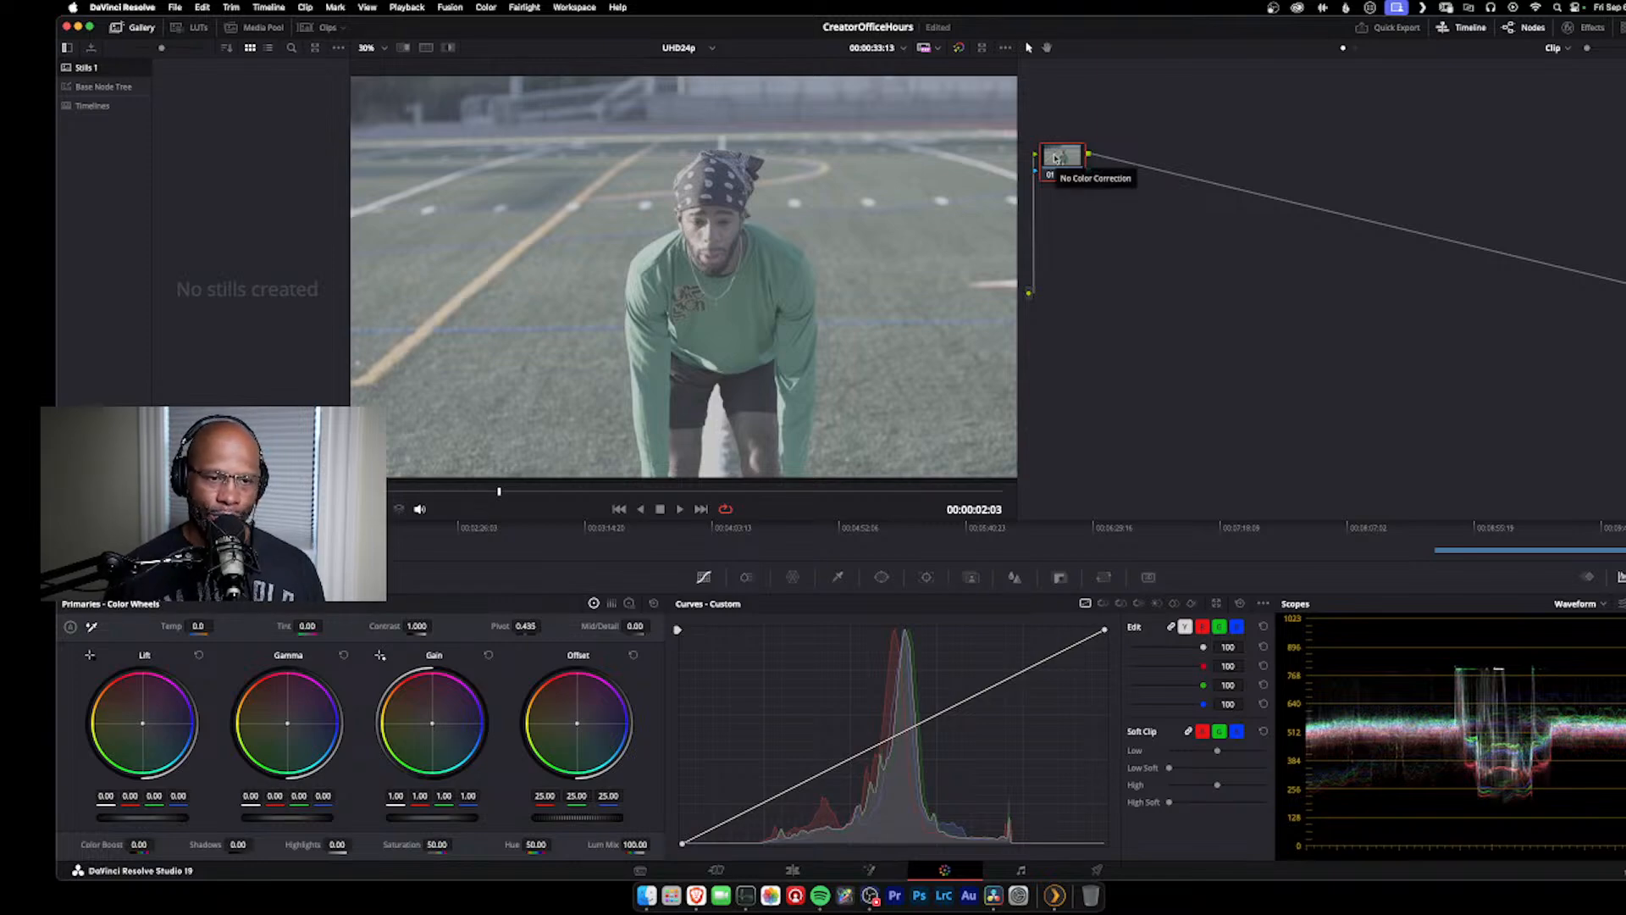
Step: Add two serial nodes after node 01, spacing node 02 out and placing node 03 farther along toward the output
{"action": "key", "text": "alt+s"}
{"action": "left_click_drag", "start_coordinate": [1142, 169], "coordinate": [1167, 173]}
{"action": "key", "text": "alt+s"}
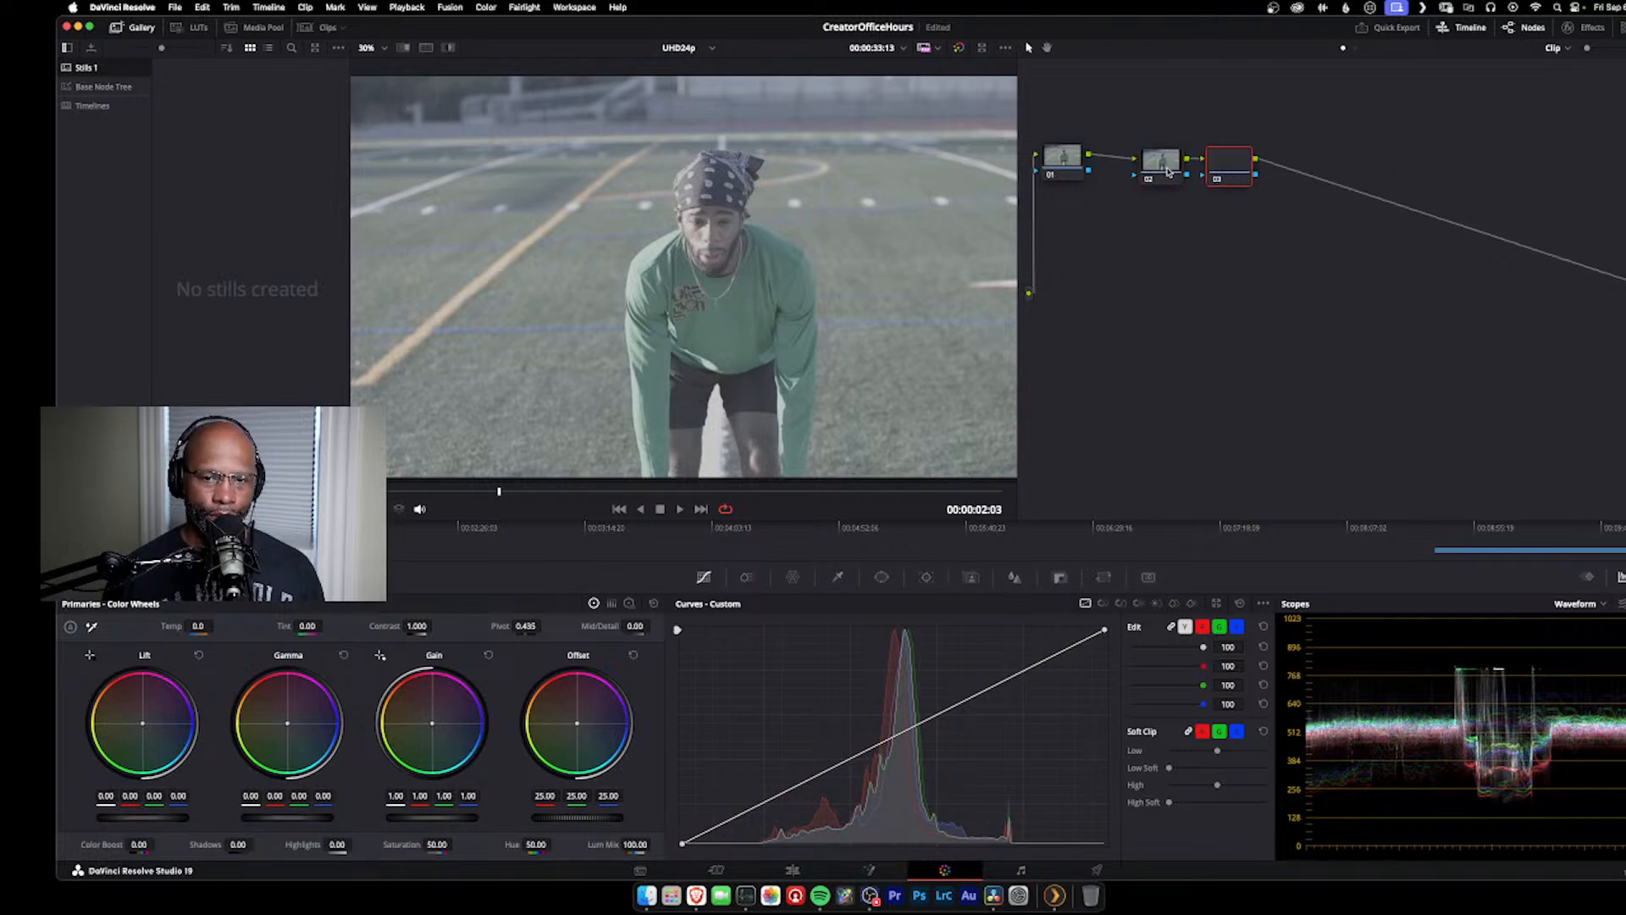
{"action": "left_click_drag", "start_coordinate": [1226, 170], "coordinate": [1442, 184]}
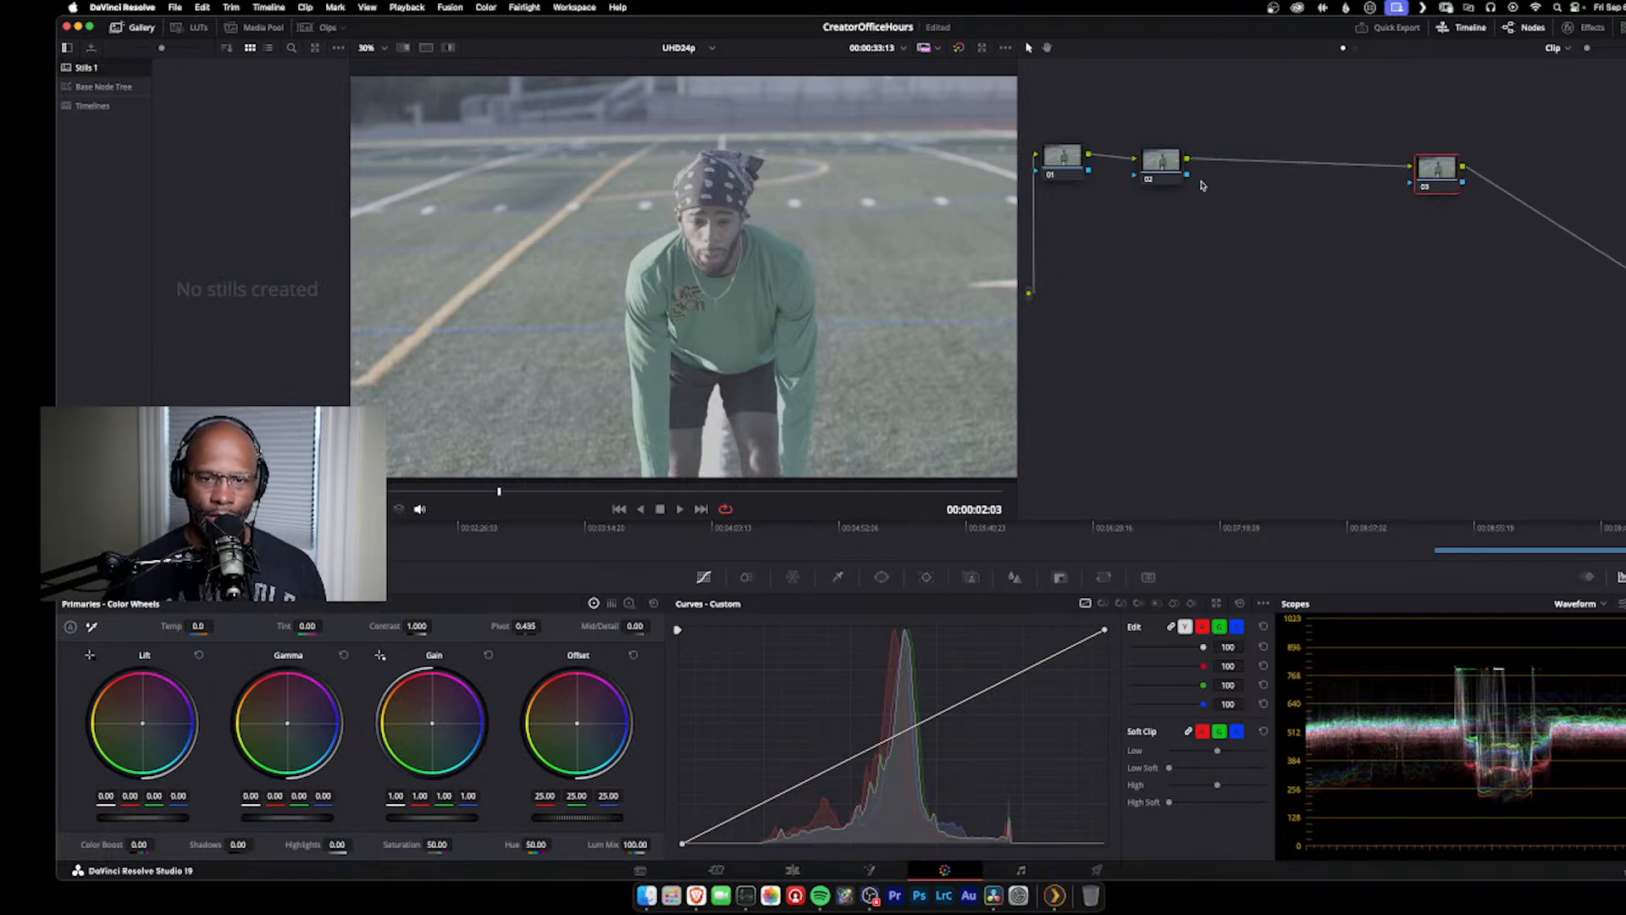
Step: Label node 03 as the "CST TO REC" conversion node
{"action": "right_click", "coordinate": [1444, 170]}
{"action": "left_click", "coordinate": [1485, 179]}
{"action": "right_click", "coordinate": [1430, 179]}
{"action": "left_click", "coordinate": [1466, 206]}
{"action": "type", "text": "d"}
{"action": "key", "text": "Caps_Lock"}
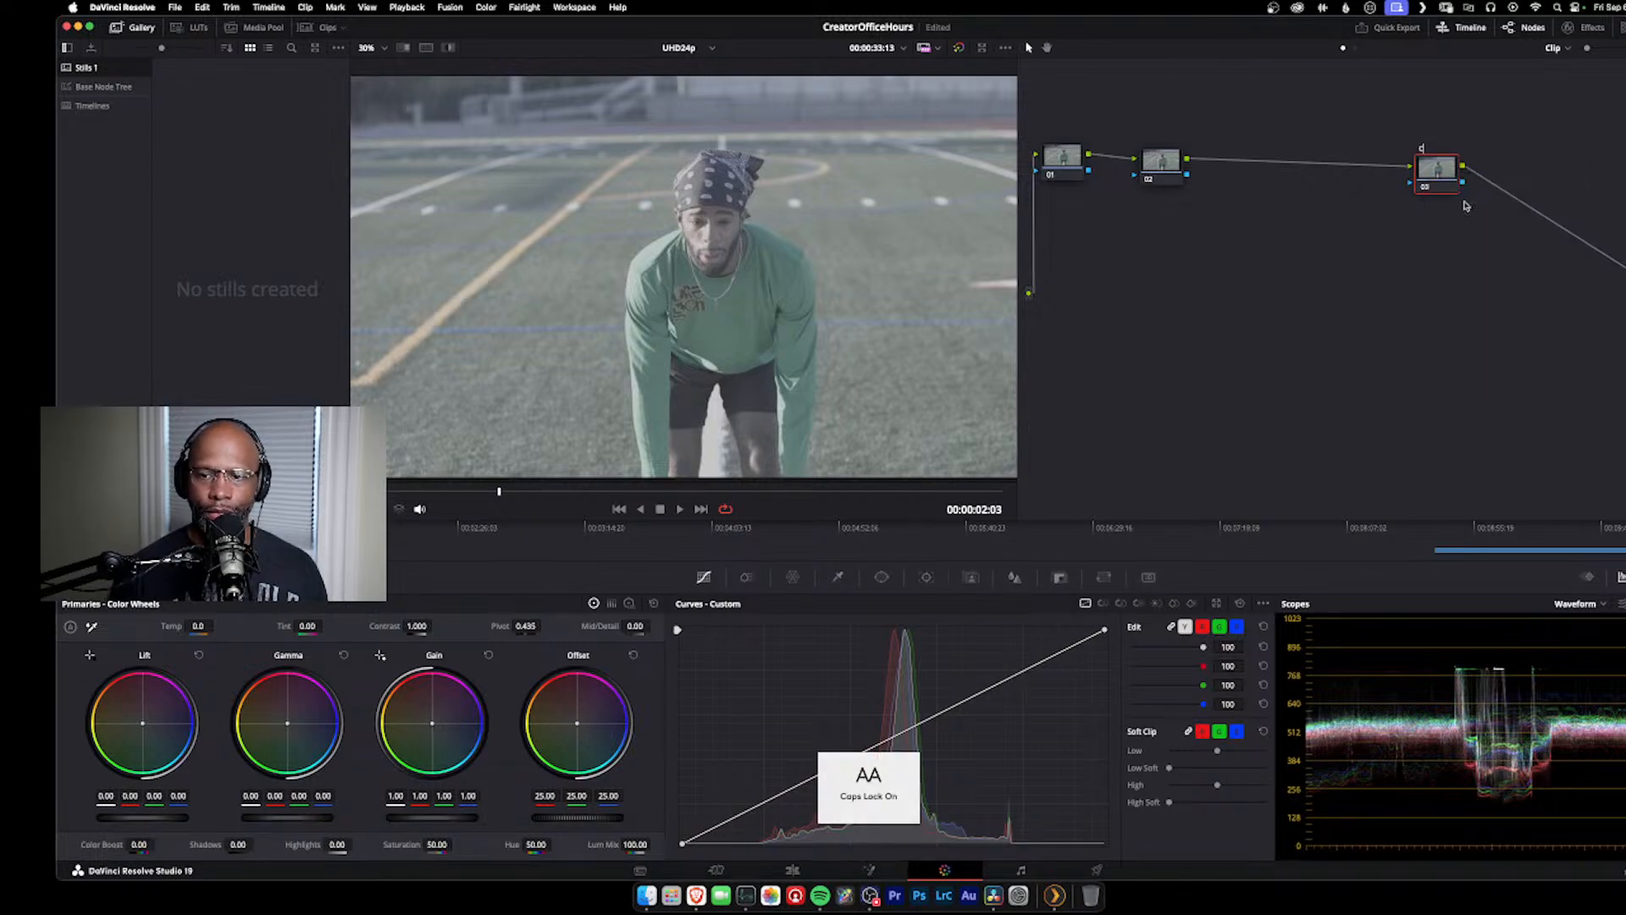
{"action": "type", "text": "ST TO REC"}
{"action": "key", "text": "Return"}
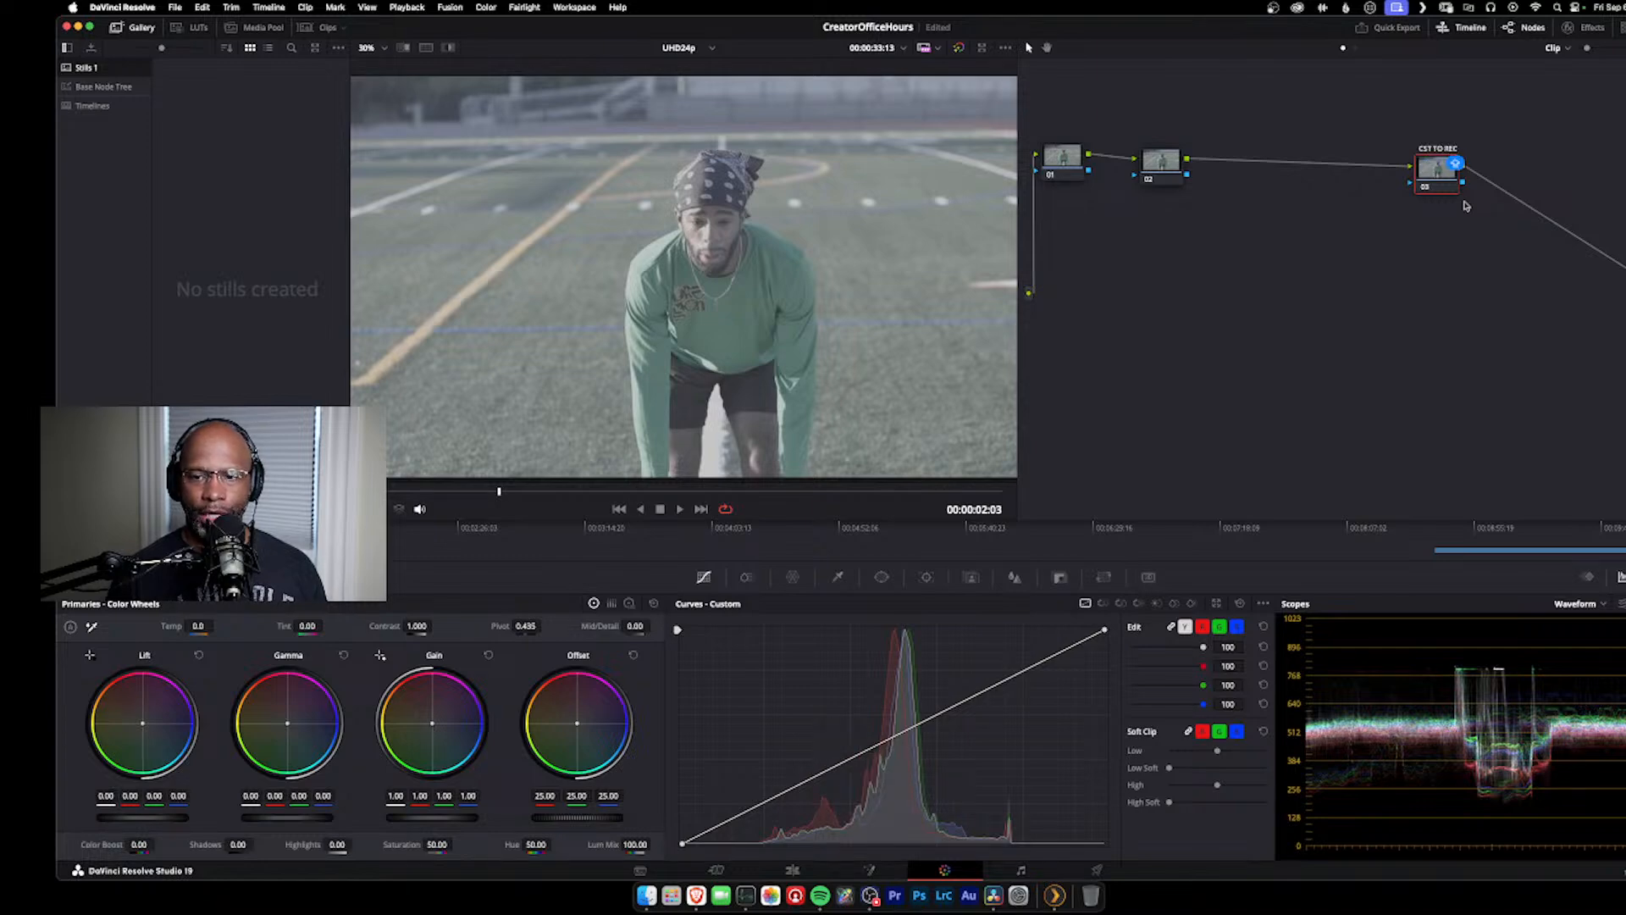
{"action": "type", "text": "7"}
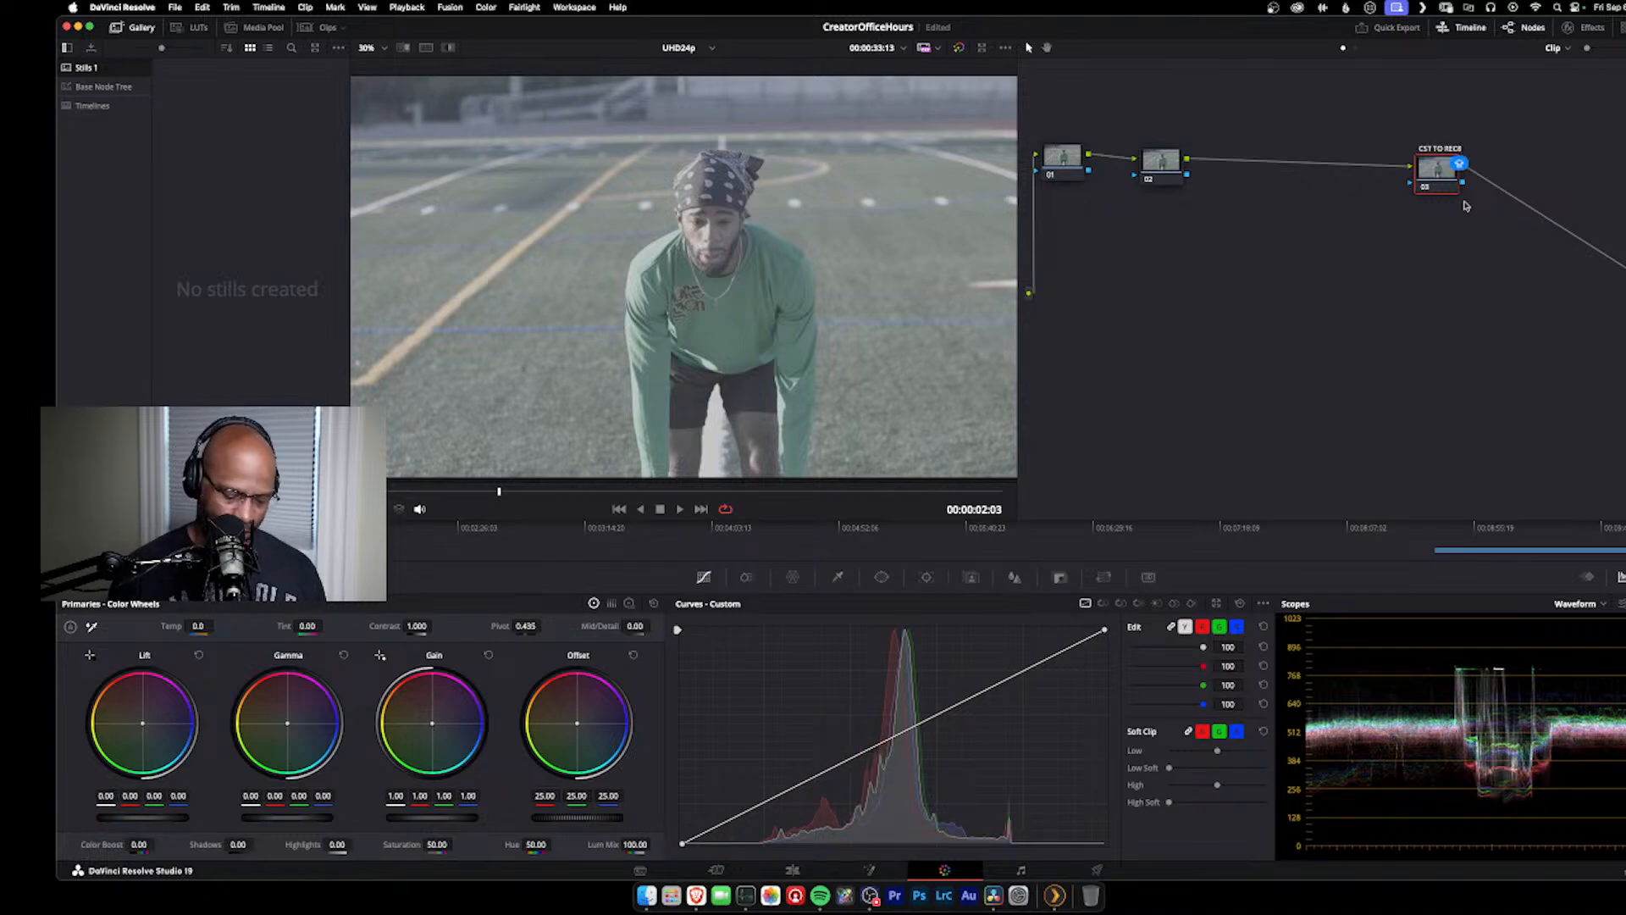
{"action": "key", "text": "Return"}
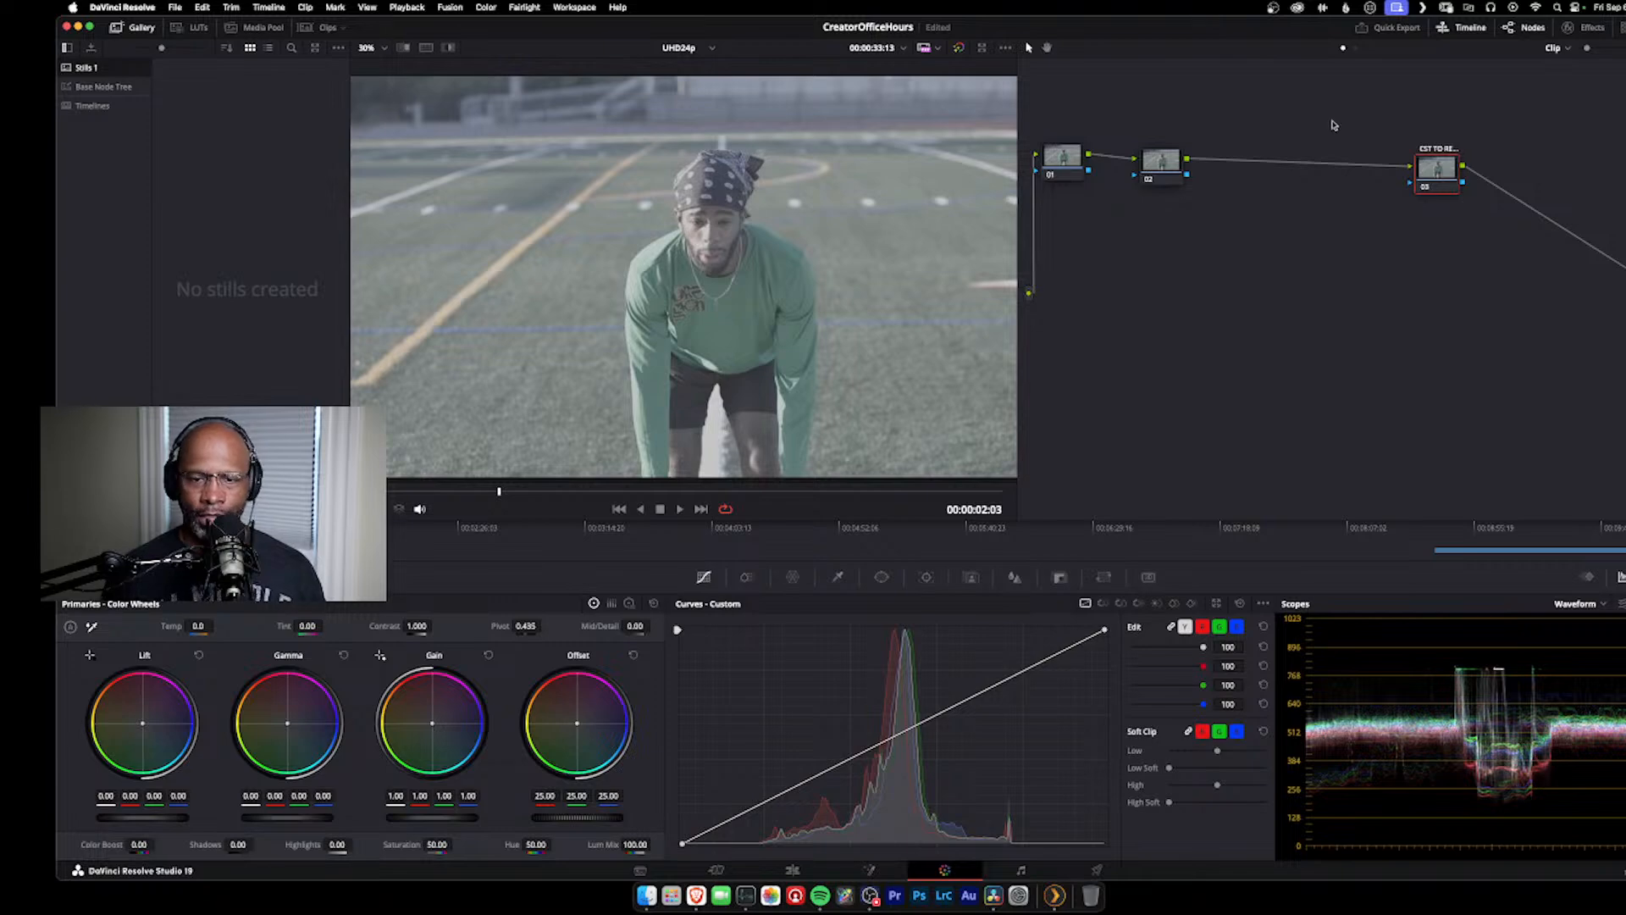
Step: Label node 02 as "CST" and open the effects library with that node selected
{"action": "left_click", "coordinate": [1170, 173]}
{"action": "right_click", "coordinate": [1169, 174]}
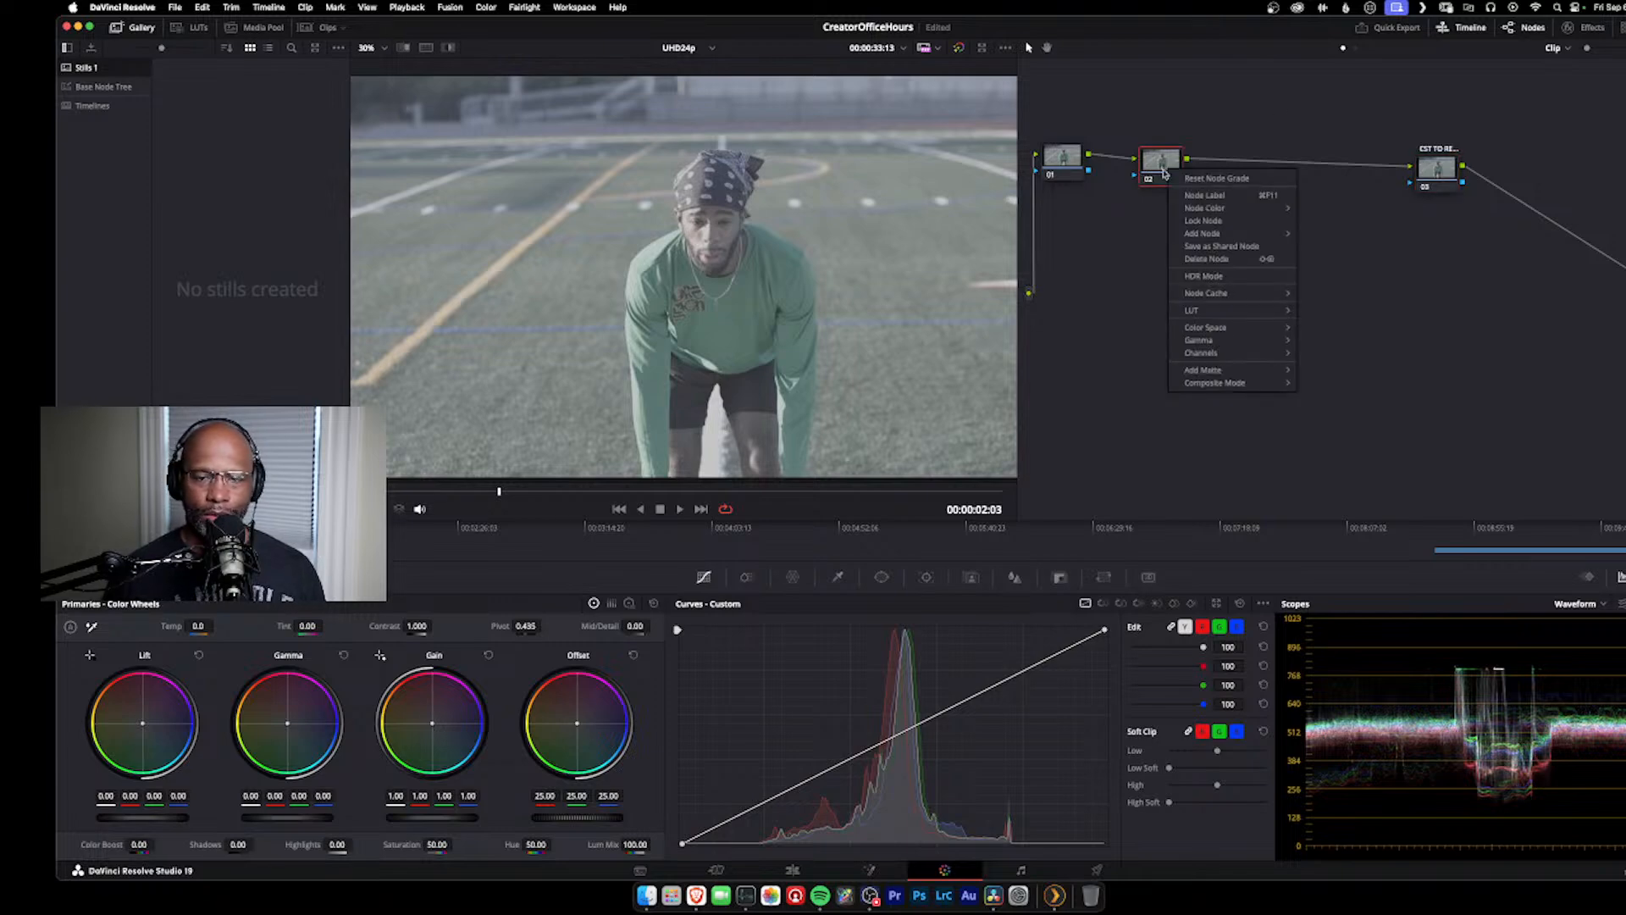
{"action": "left_click", "coordinate": [1206, 196]}
{"action": "key", "text": "Caps_Lock"}
{"action": "type", "text": "CST "}
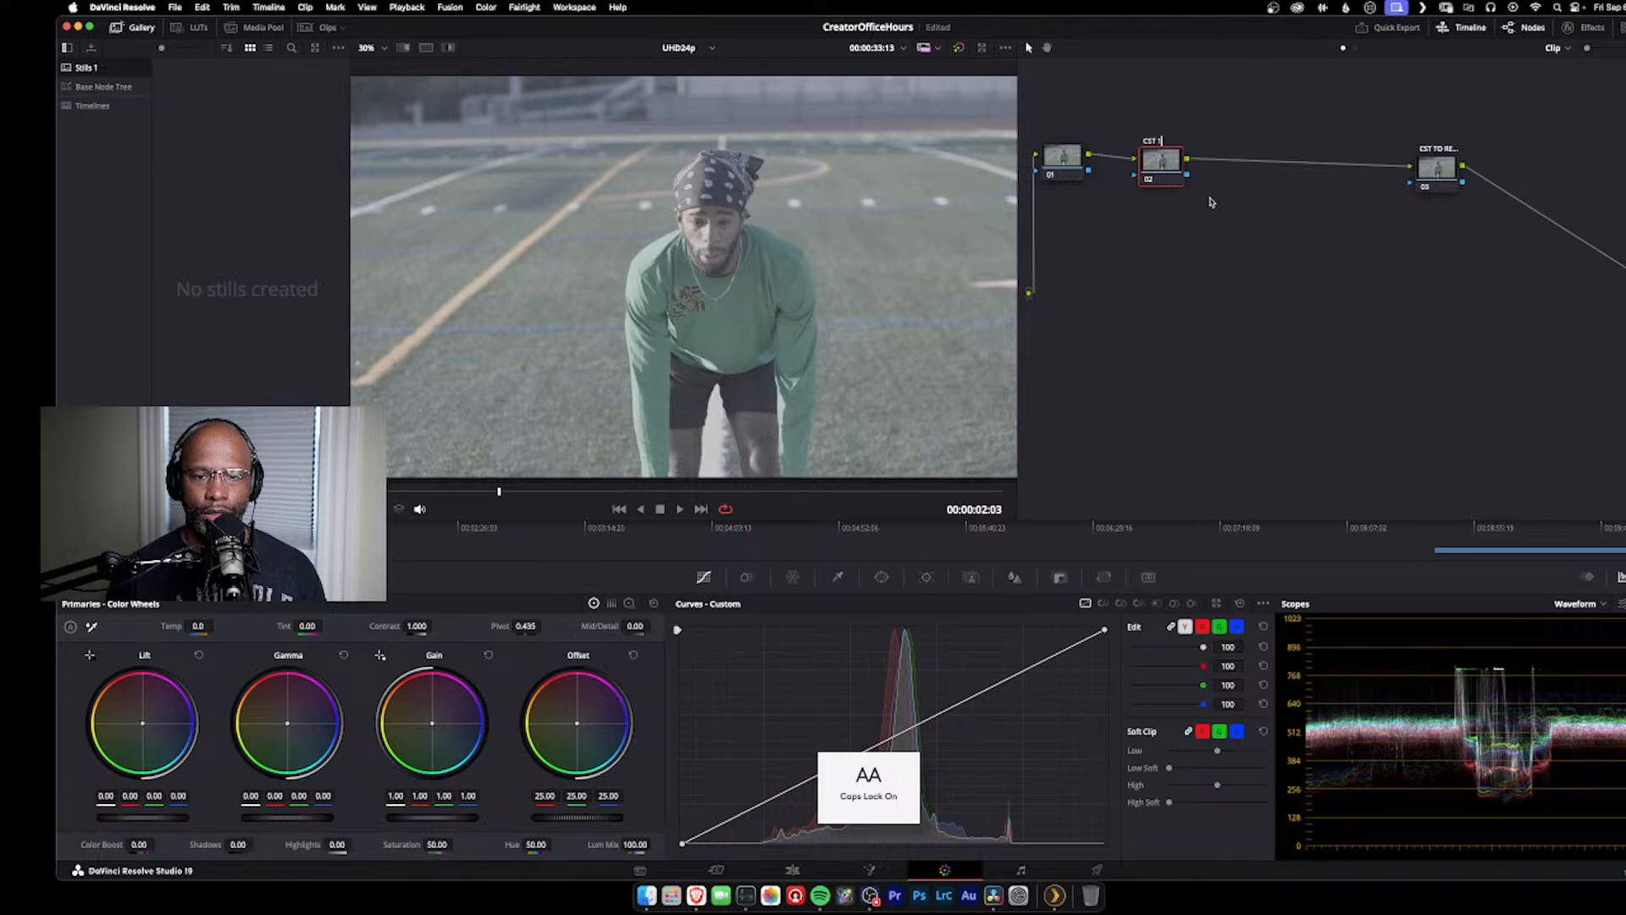
{"action": "type", "text": "1"}
{"action": "key", "text": "Caps_Lock"}
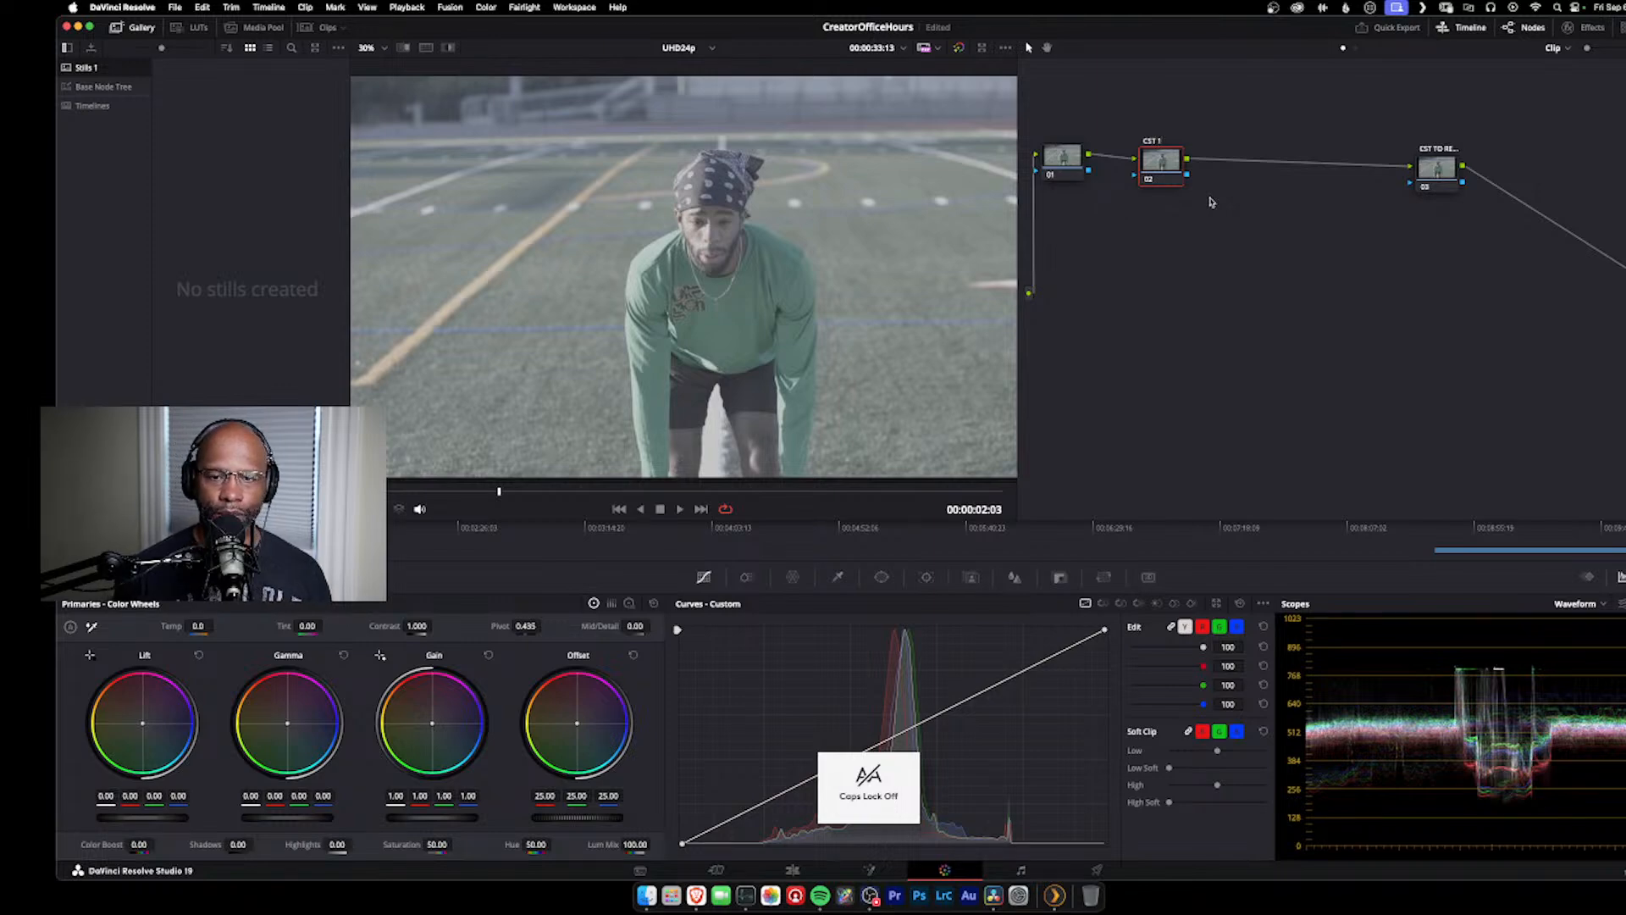
{"action": "left_click", "coordinate": [1456, 179]}
{"action": "left_click_drag", "start_coordinate": [1172, 179], "coordinate": [1153, 178]}
{"action": "left_click", "coordinate": [1581, 31]}
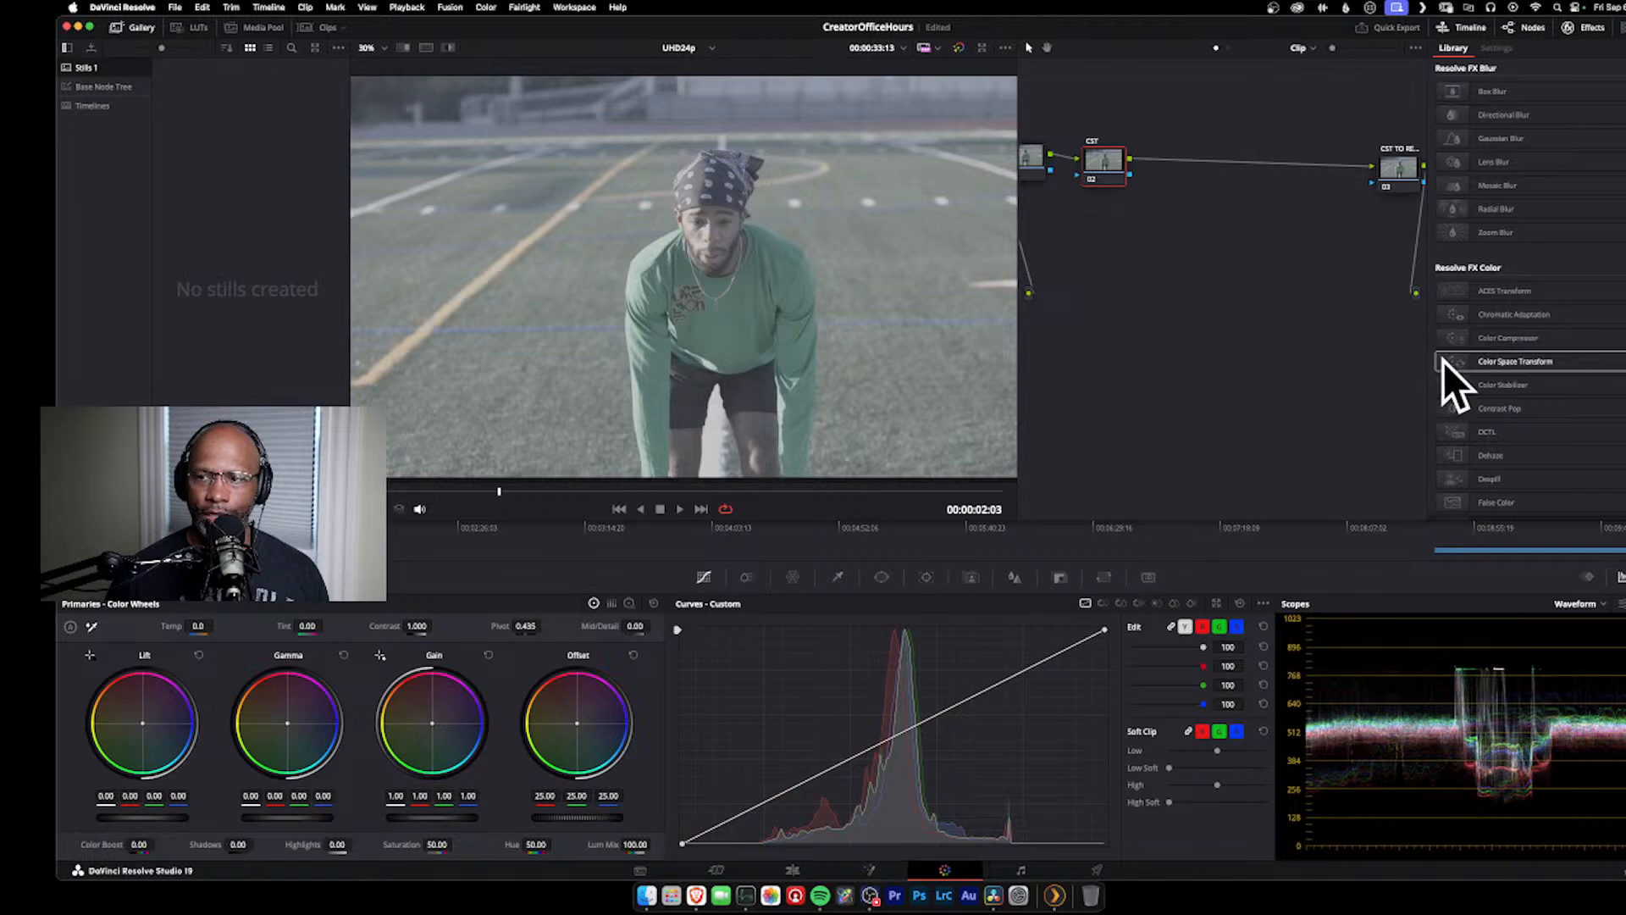
{"action": "left_click", "coordinate": [1490, 339]}
{"action": "left_click_drag", "start_coordinate": [1567, 340], "coordinate": [1105, 167]}
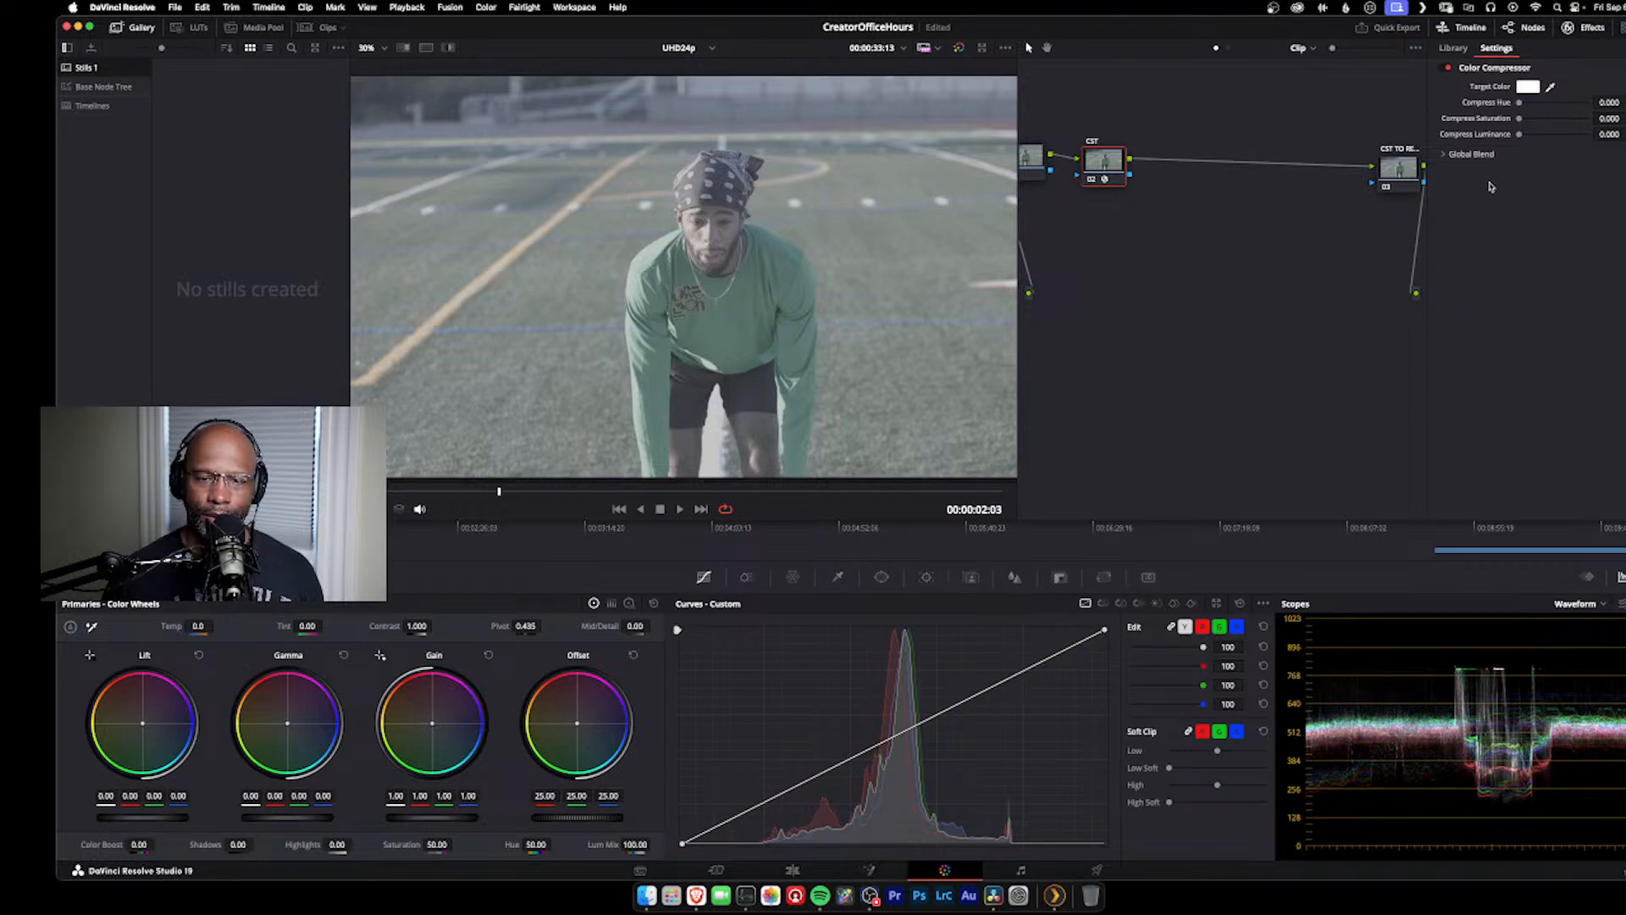
{"action": "key", "text": "super+z"}
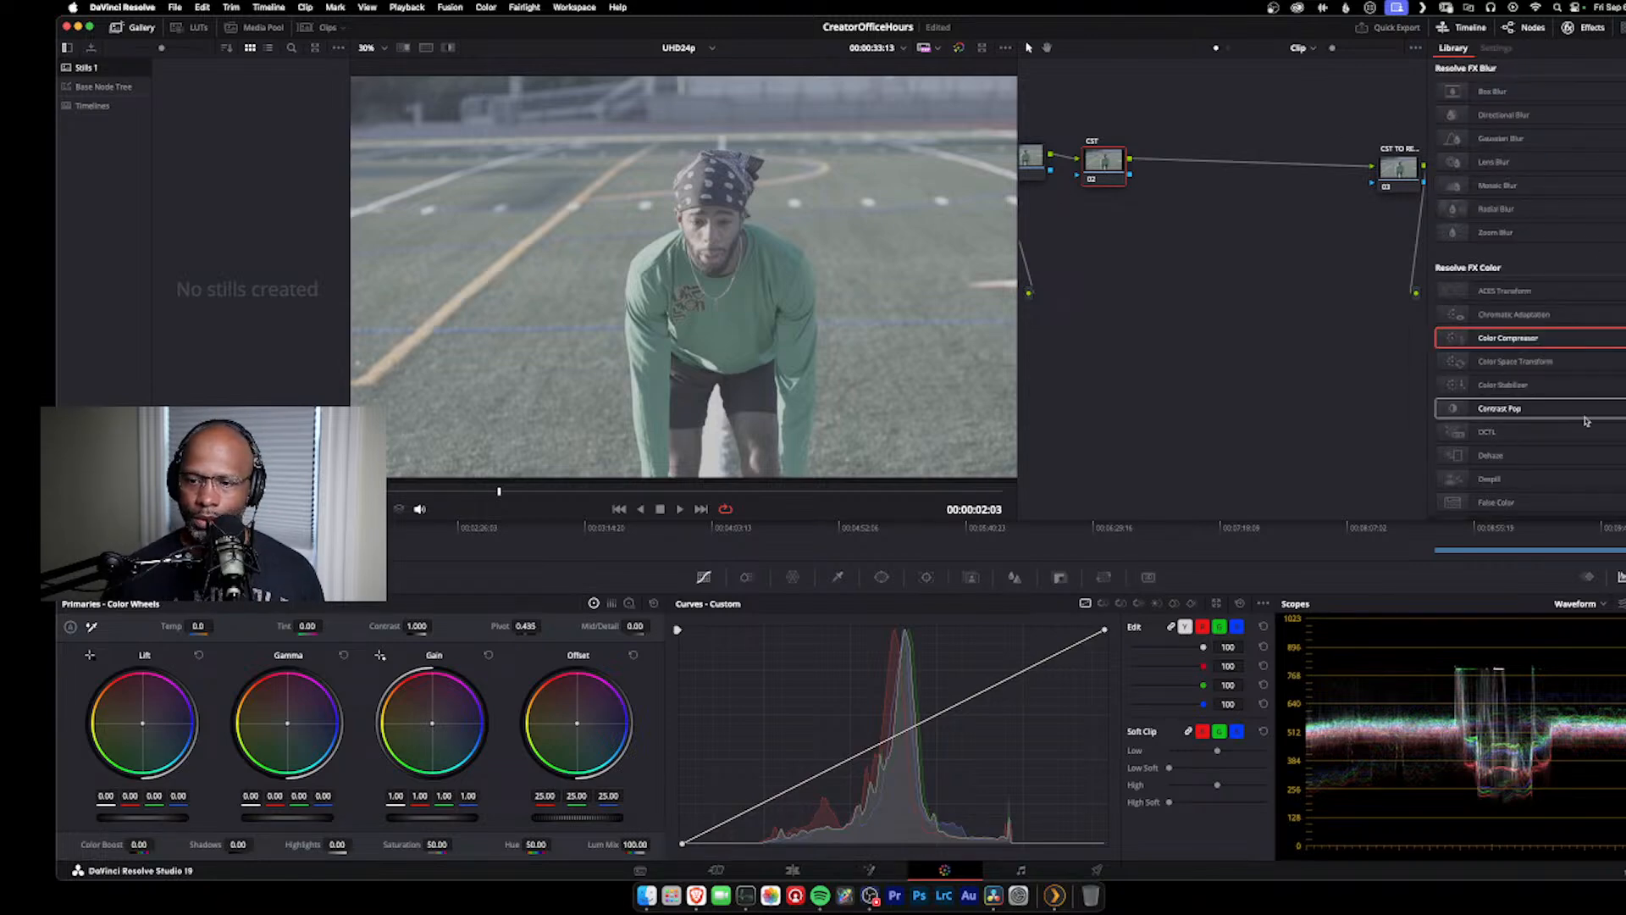
Step: Apply the Color Space Transform effect to the CST node with input color space Canon Cinema Gamut and input gamma Canon Log 3
{"action": "left_click_drag", "start_coordinate": [1558, 361], "coordinate": [1103, 170]}
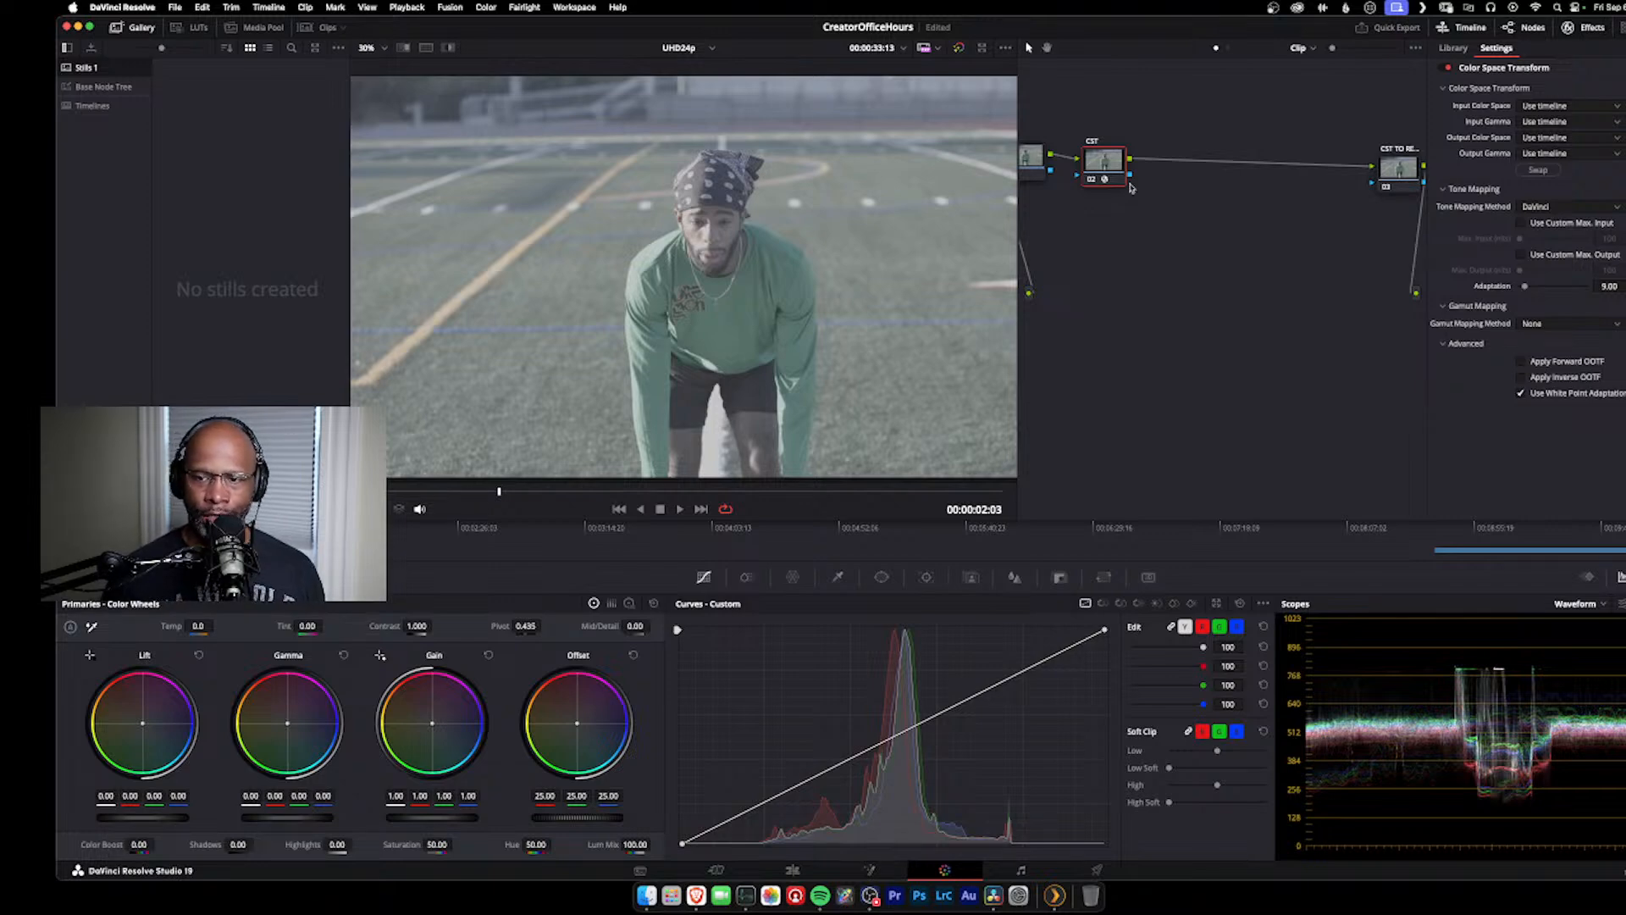
{"action": "left_click", "coordinate": [1559, 108]}
{"action": "scroll", "coordinate": [1590, 248], "scroll_direction": "down", "scroll_amount": 6}
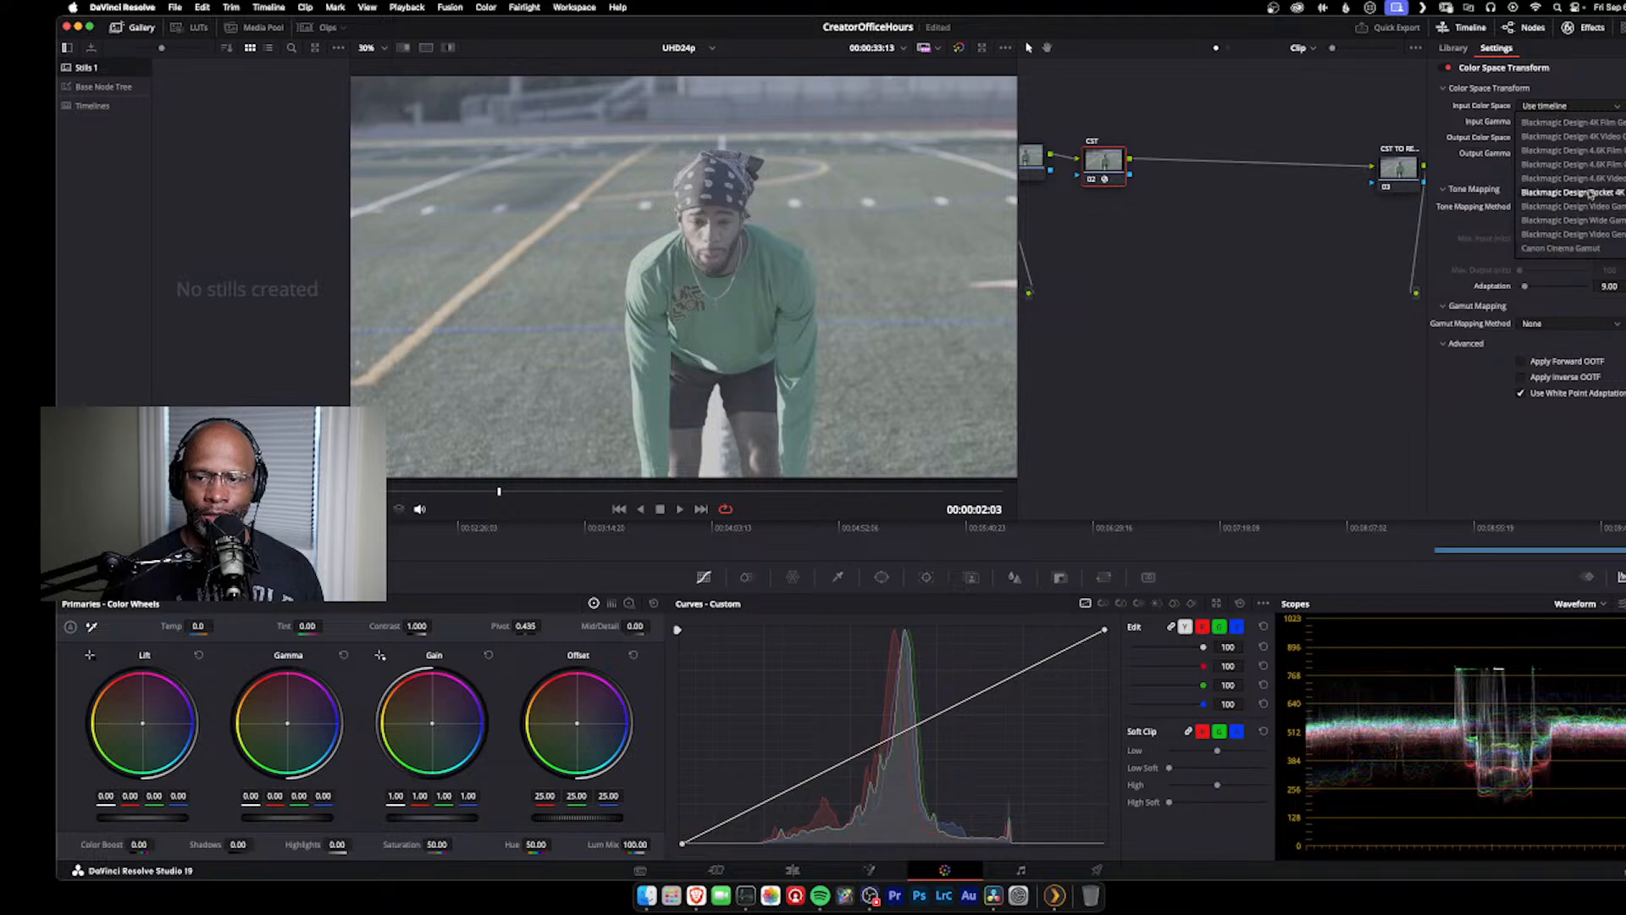
{"action": "left_click", "coordinate": [1590, 249]}
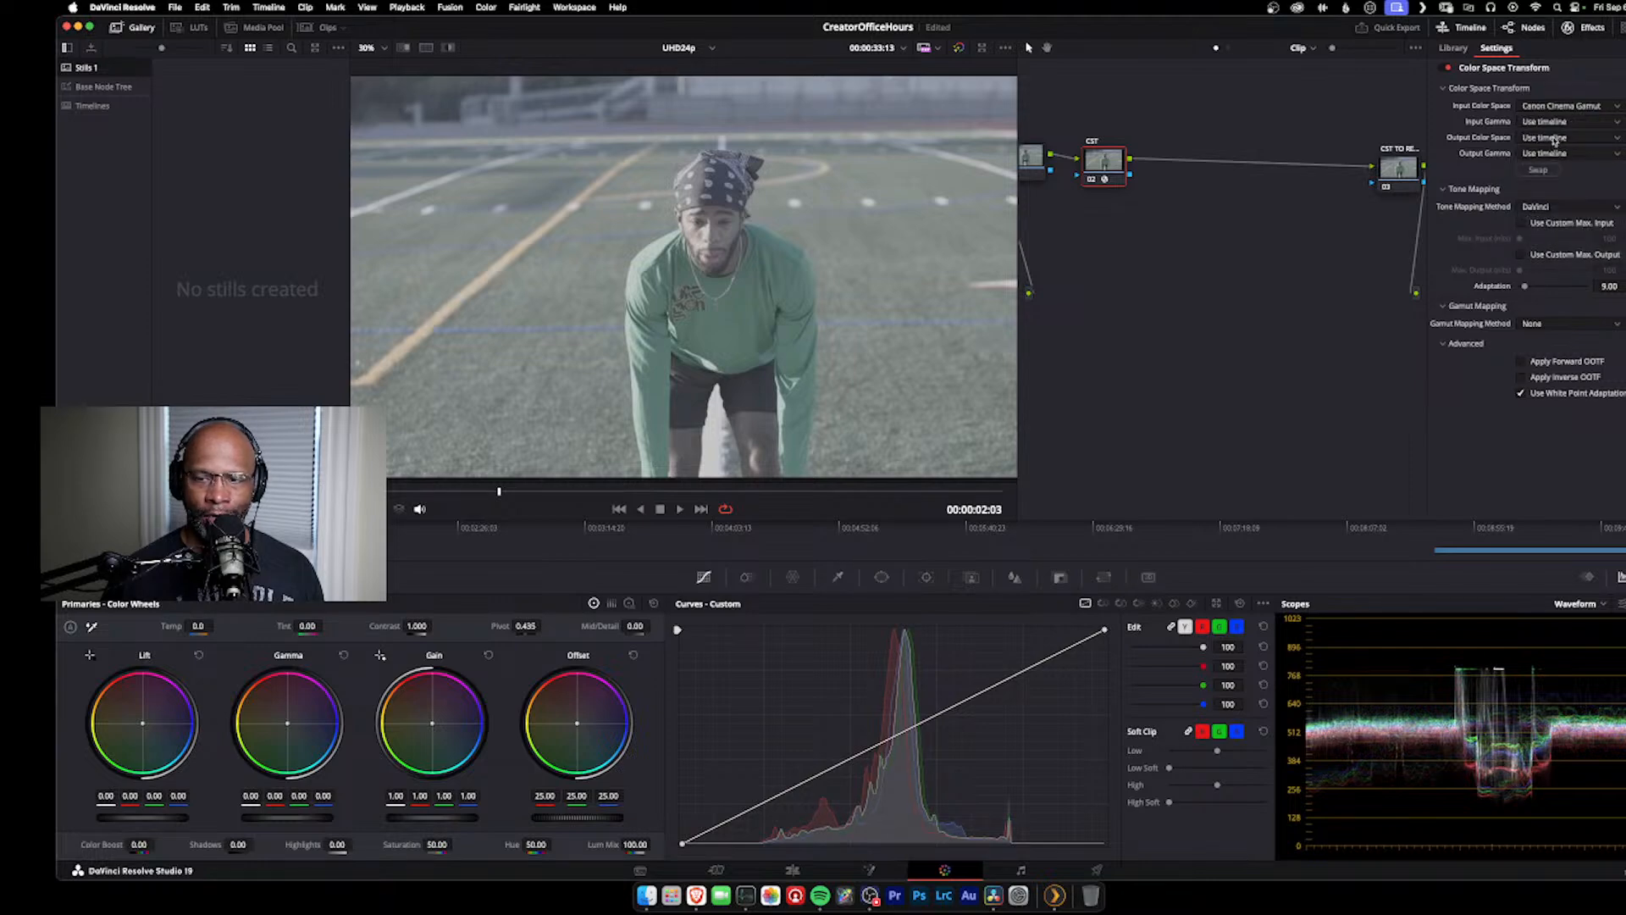
{"action": "left_click", "coordinate": [1555, 124]}
{"action": "scroll", "coordinate": [1555, 125], "scroll_direction": "down", "scroll_amount": 5}
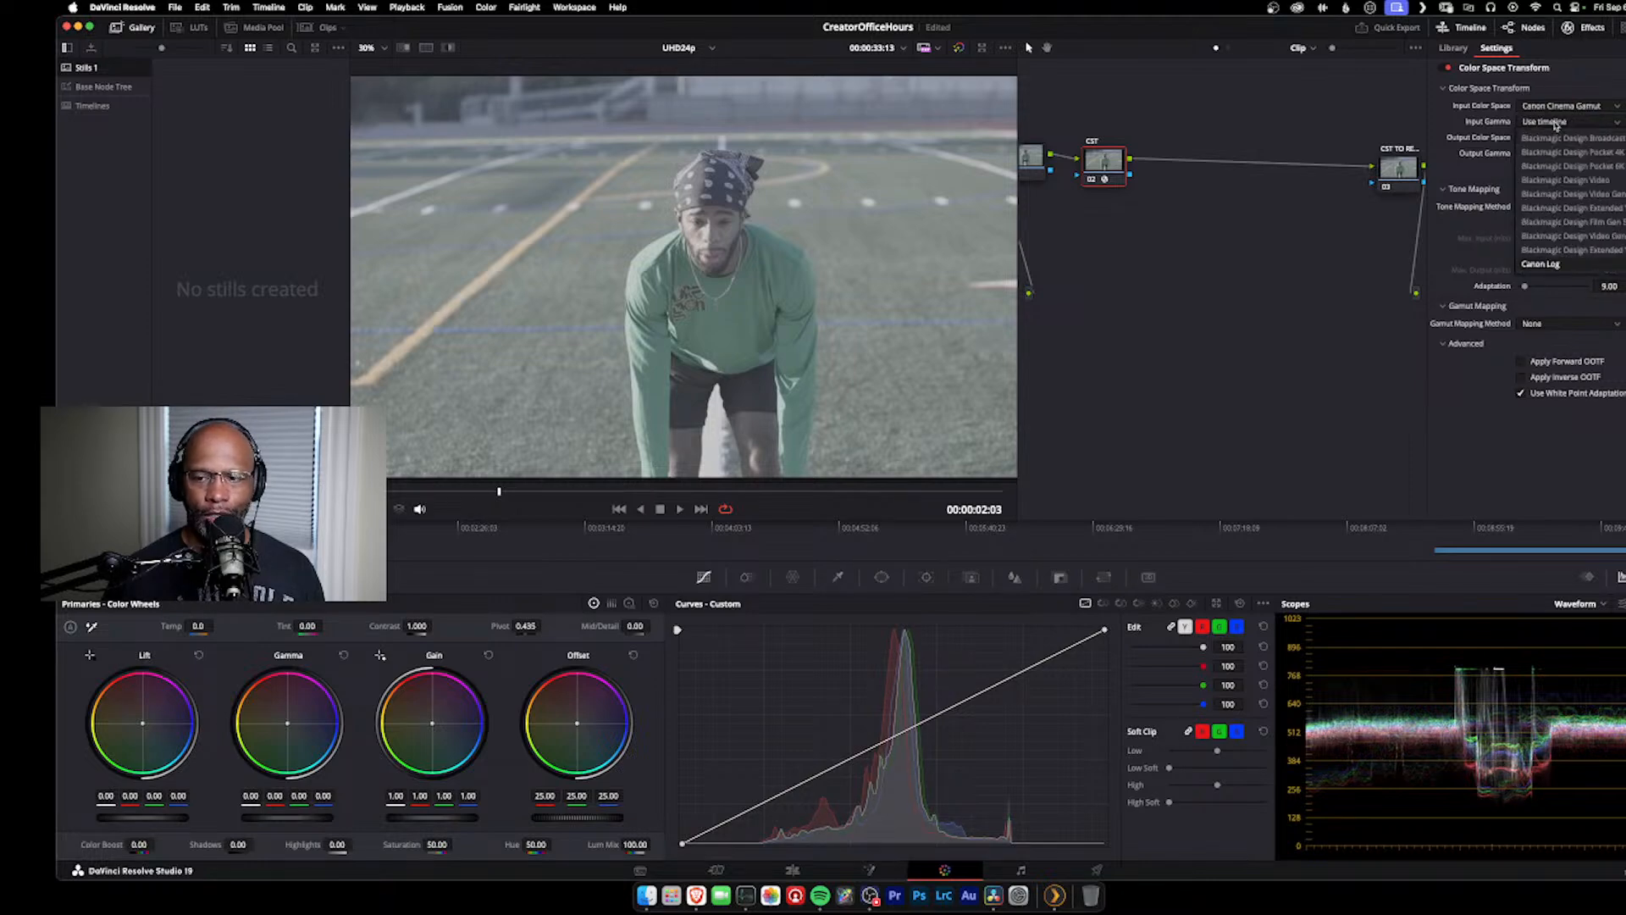
{"action": "scroll", "coordinate": [1555, 125], "scroll_direction": "down", "scroll_amount": 3}
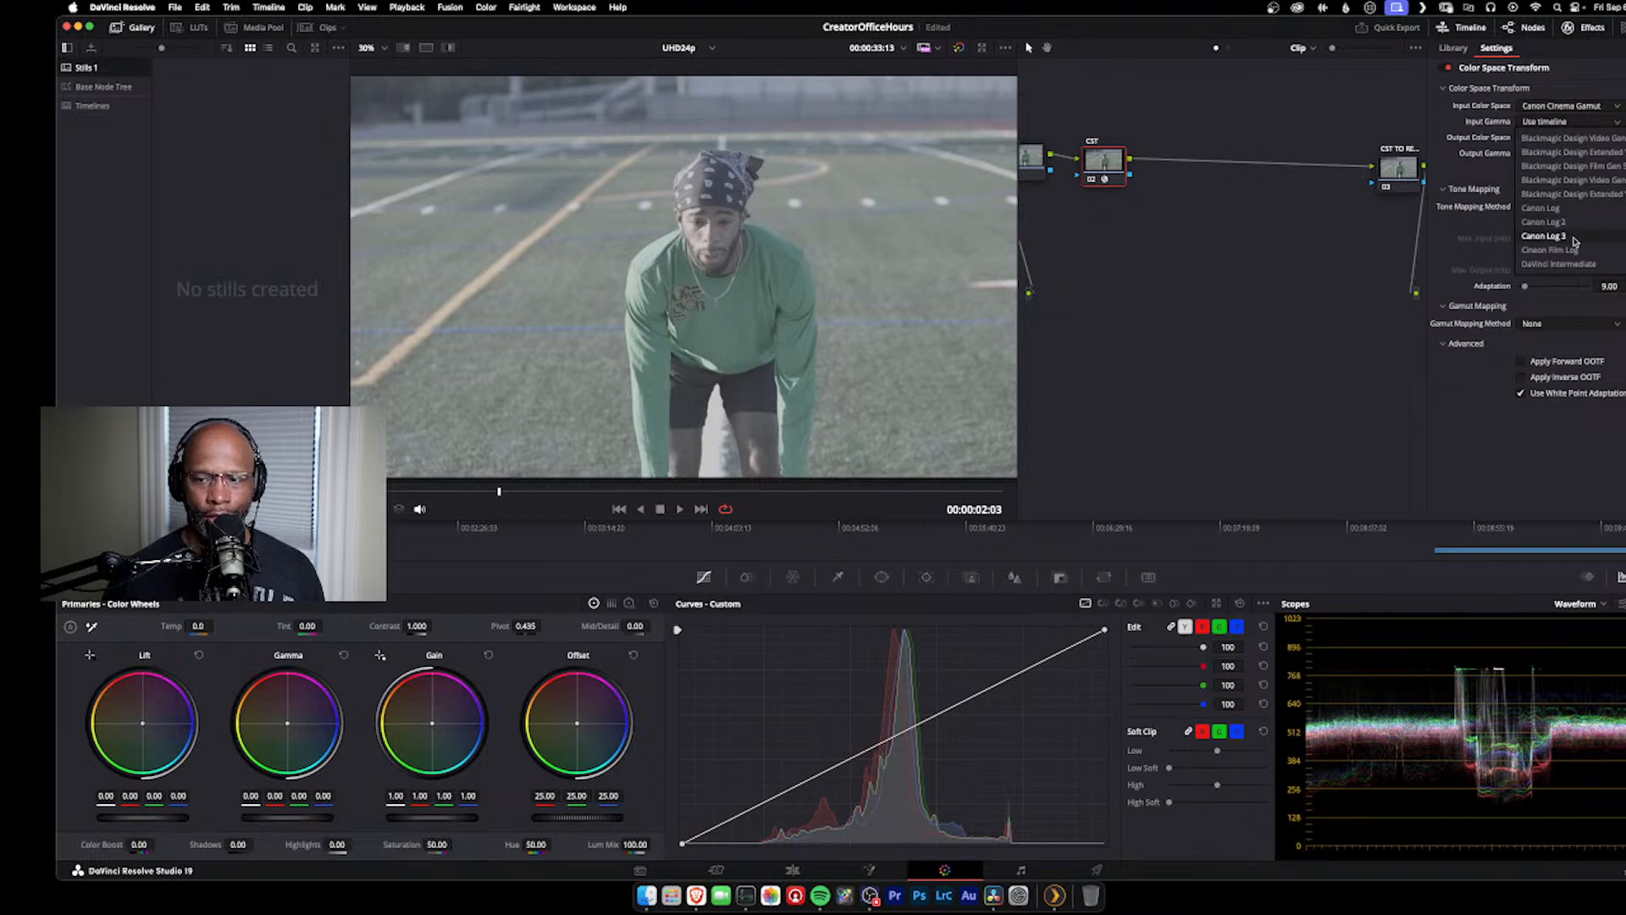
{"action": "left_click", "coordinate": [1574, 241]}
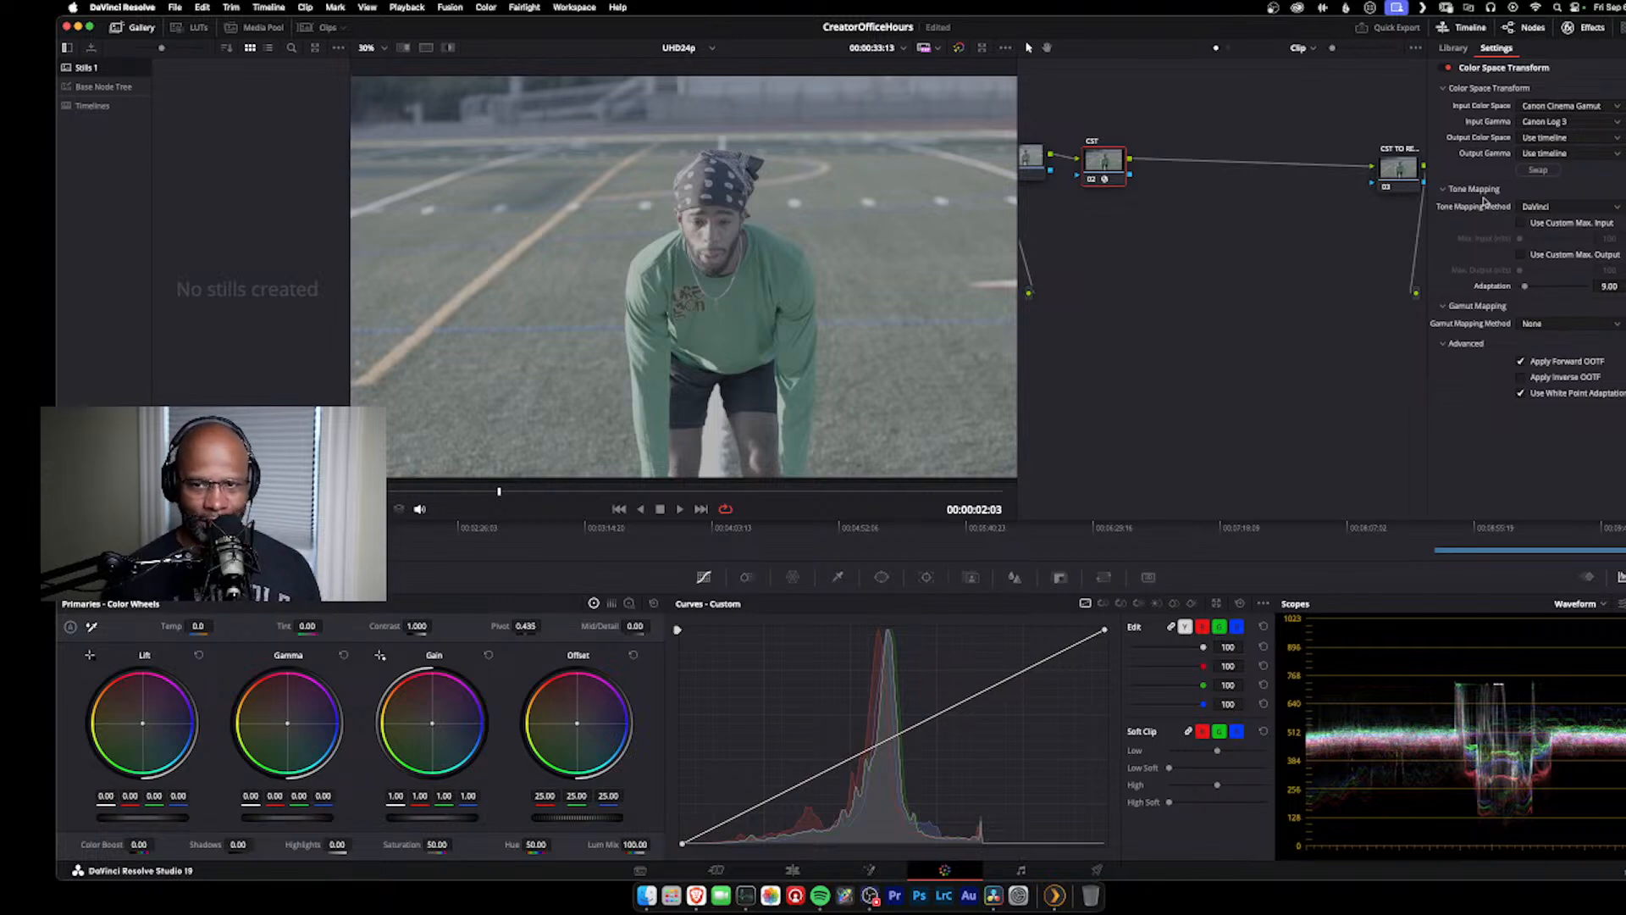
Step: Set the CST node's output color space to DaVinci Wide Gamut and its output gamma to DaVinci Intermediate
{"action": "left_click", "coordinate": [1600, 143]}
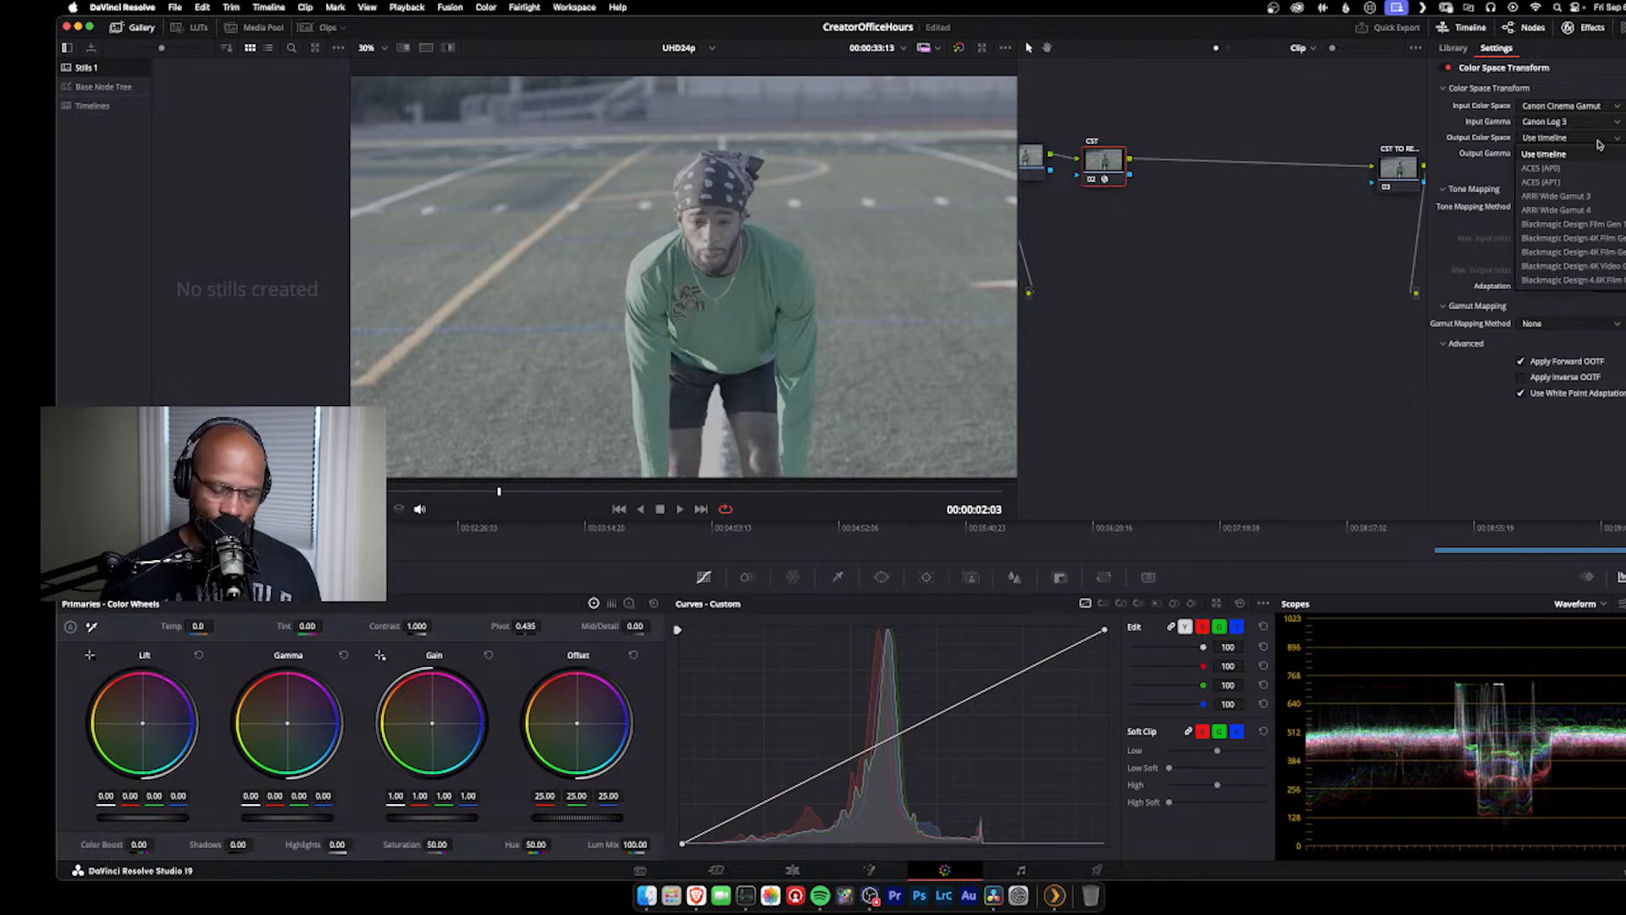
{"action": "left_click", "coordinate": [1586, 279]}
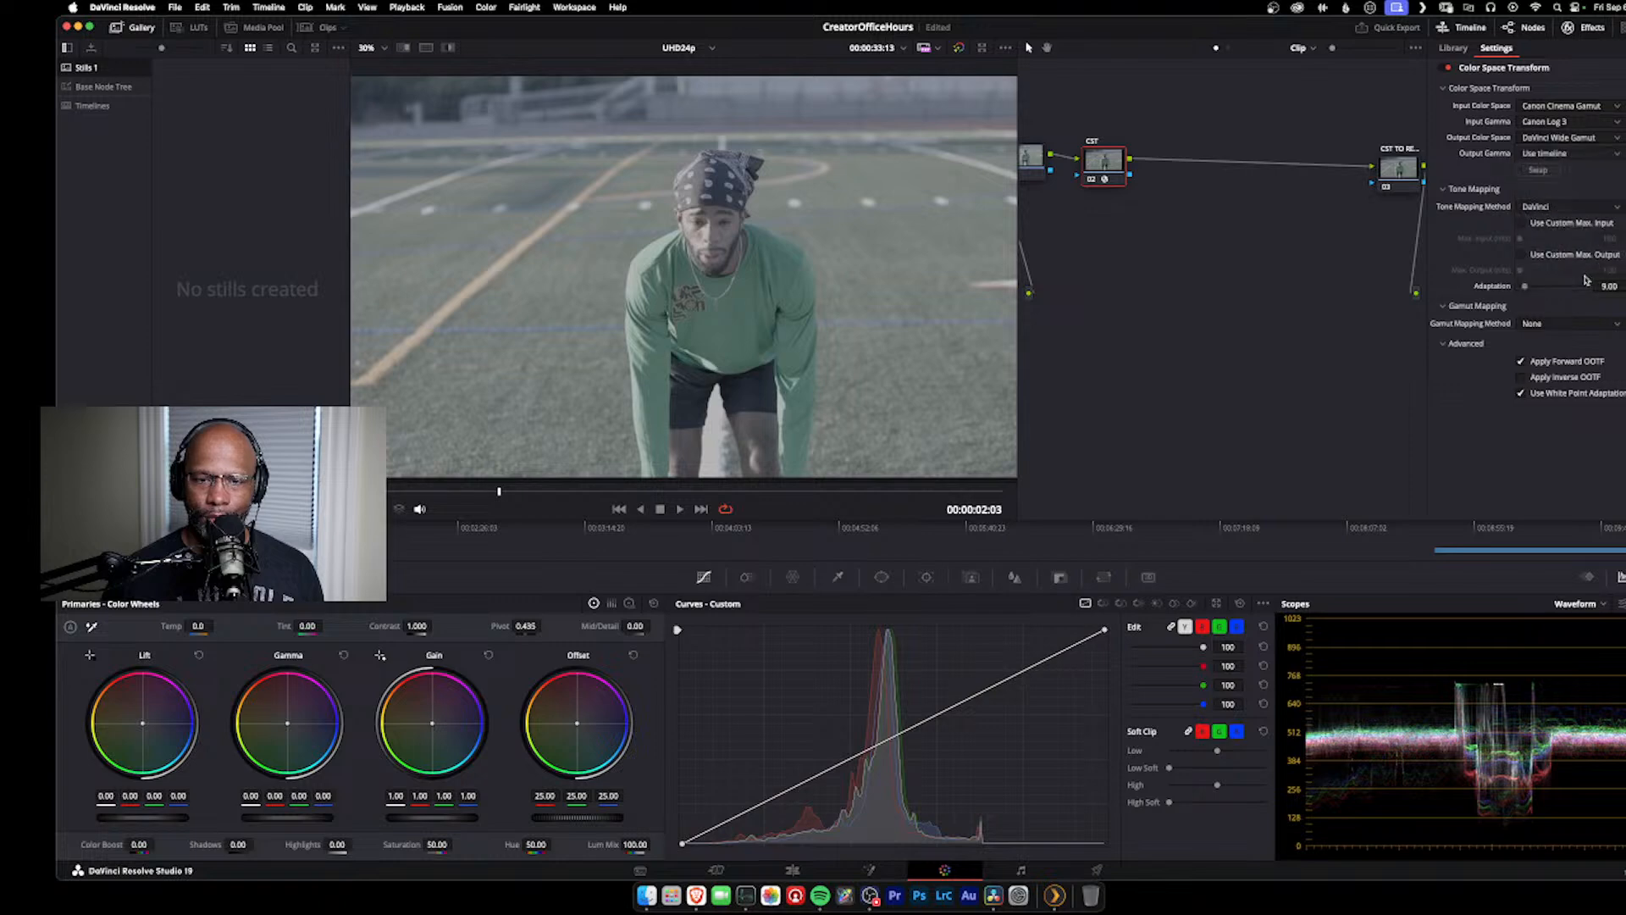
{"action": "left_click", "coordinate": [1569, 154]}
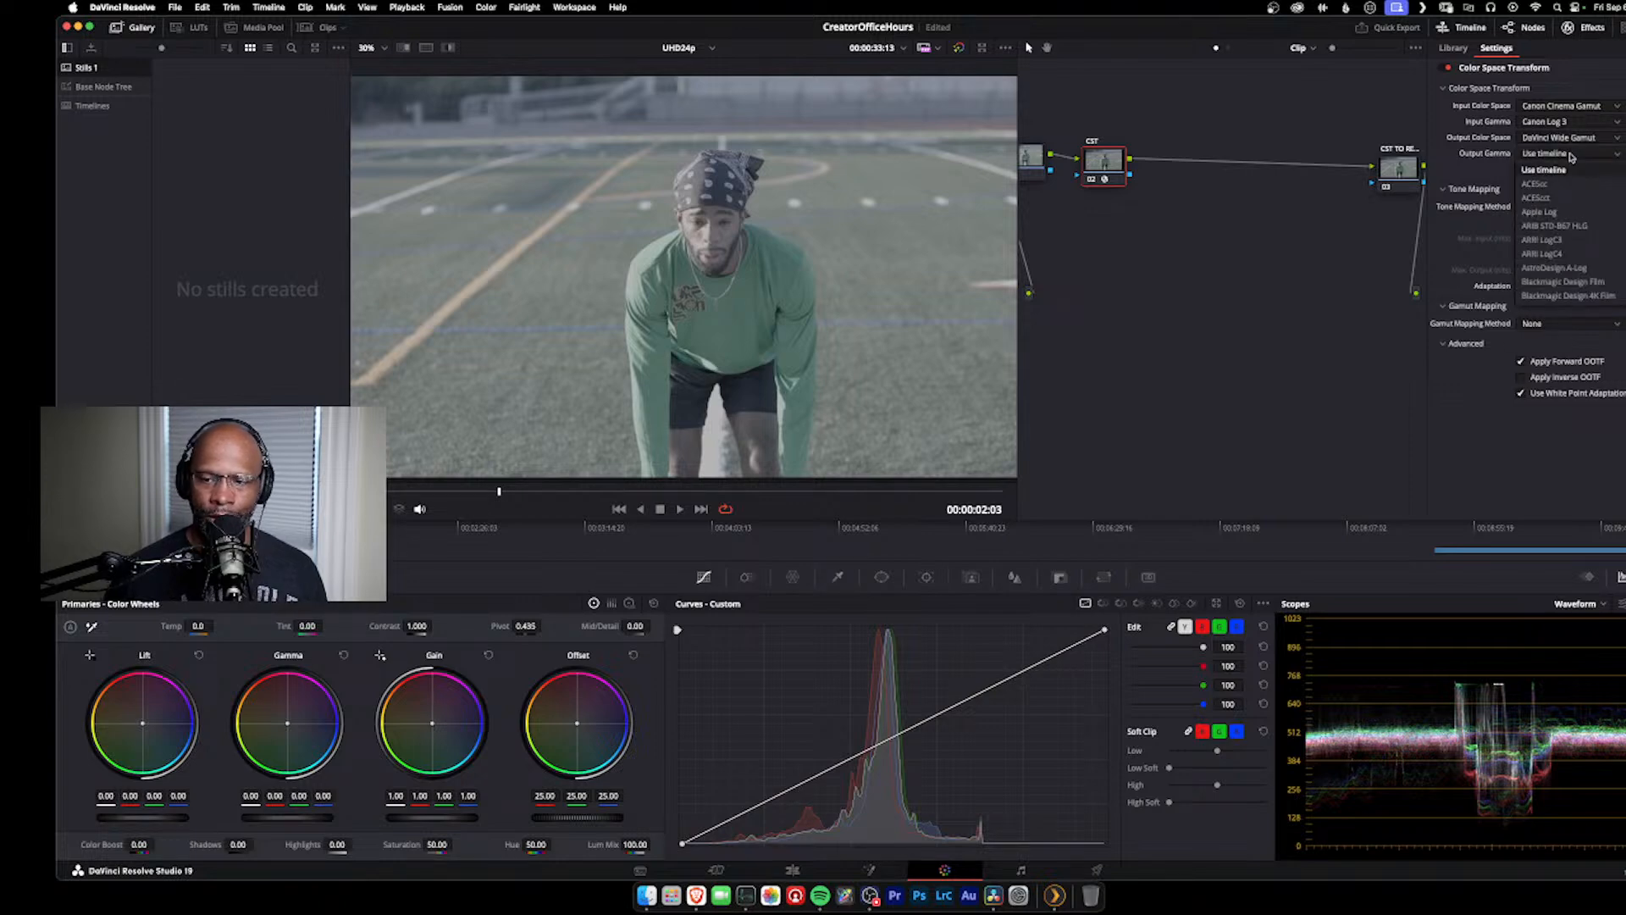
{"action": "scroll", "coordinate": [1583, 292], "scroll_direction": "down", "scroll_amount": 5}
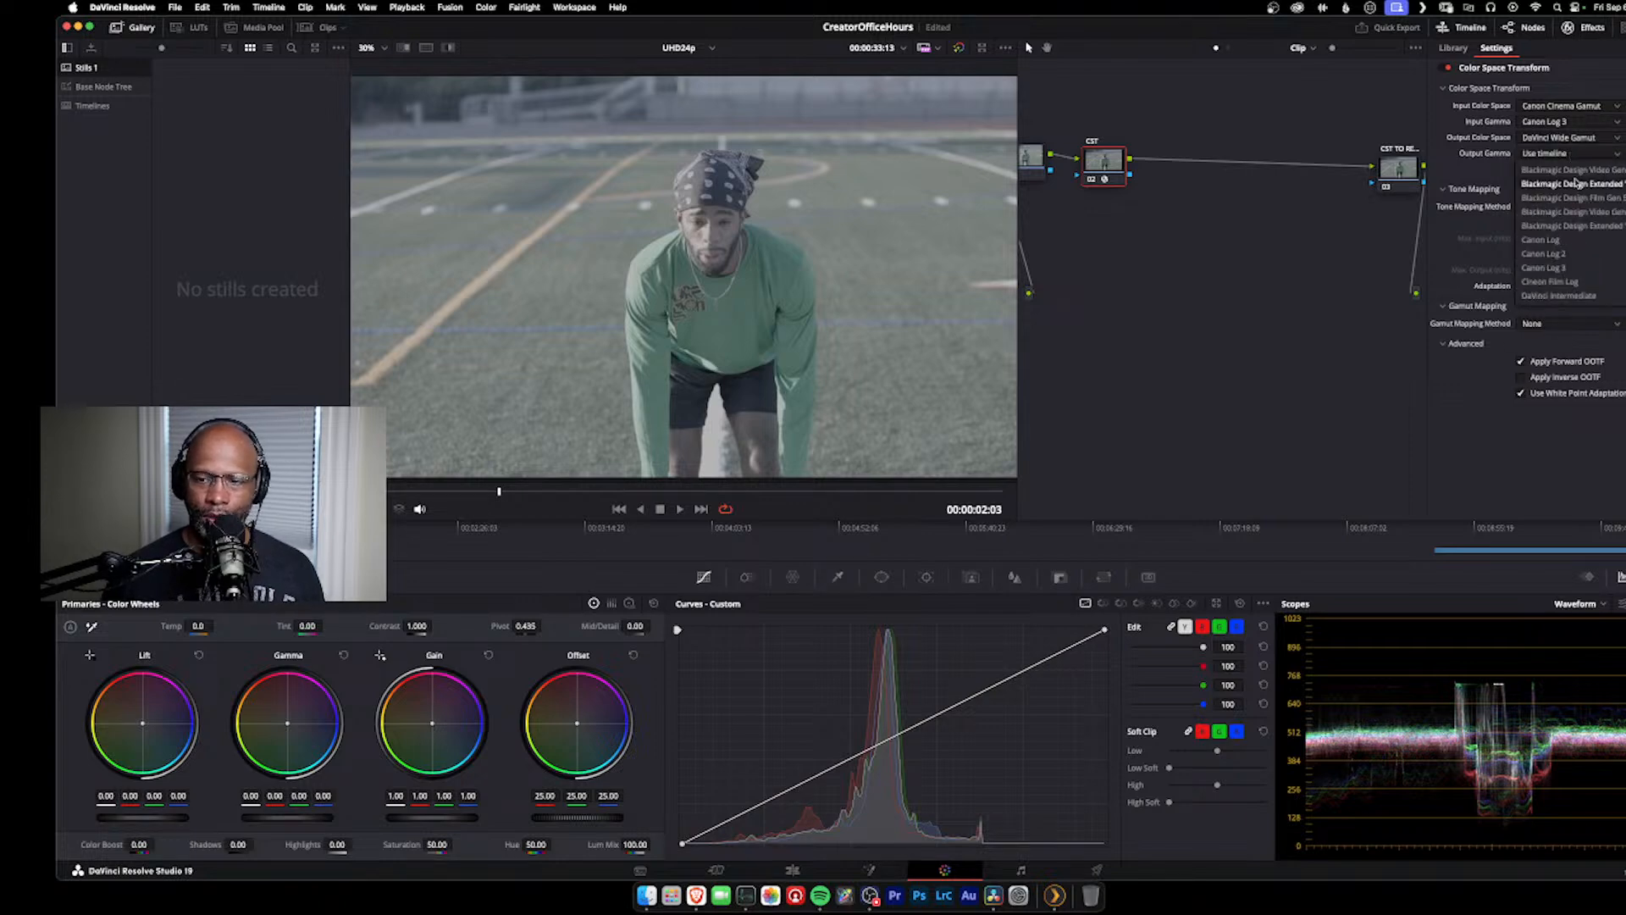
{"action": "left_click", "coordinate": [1591, 295]}
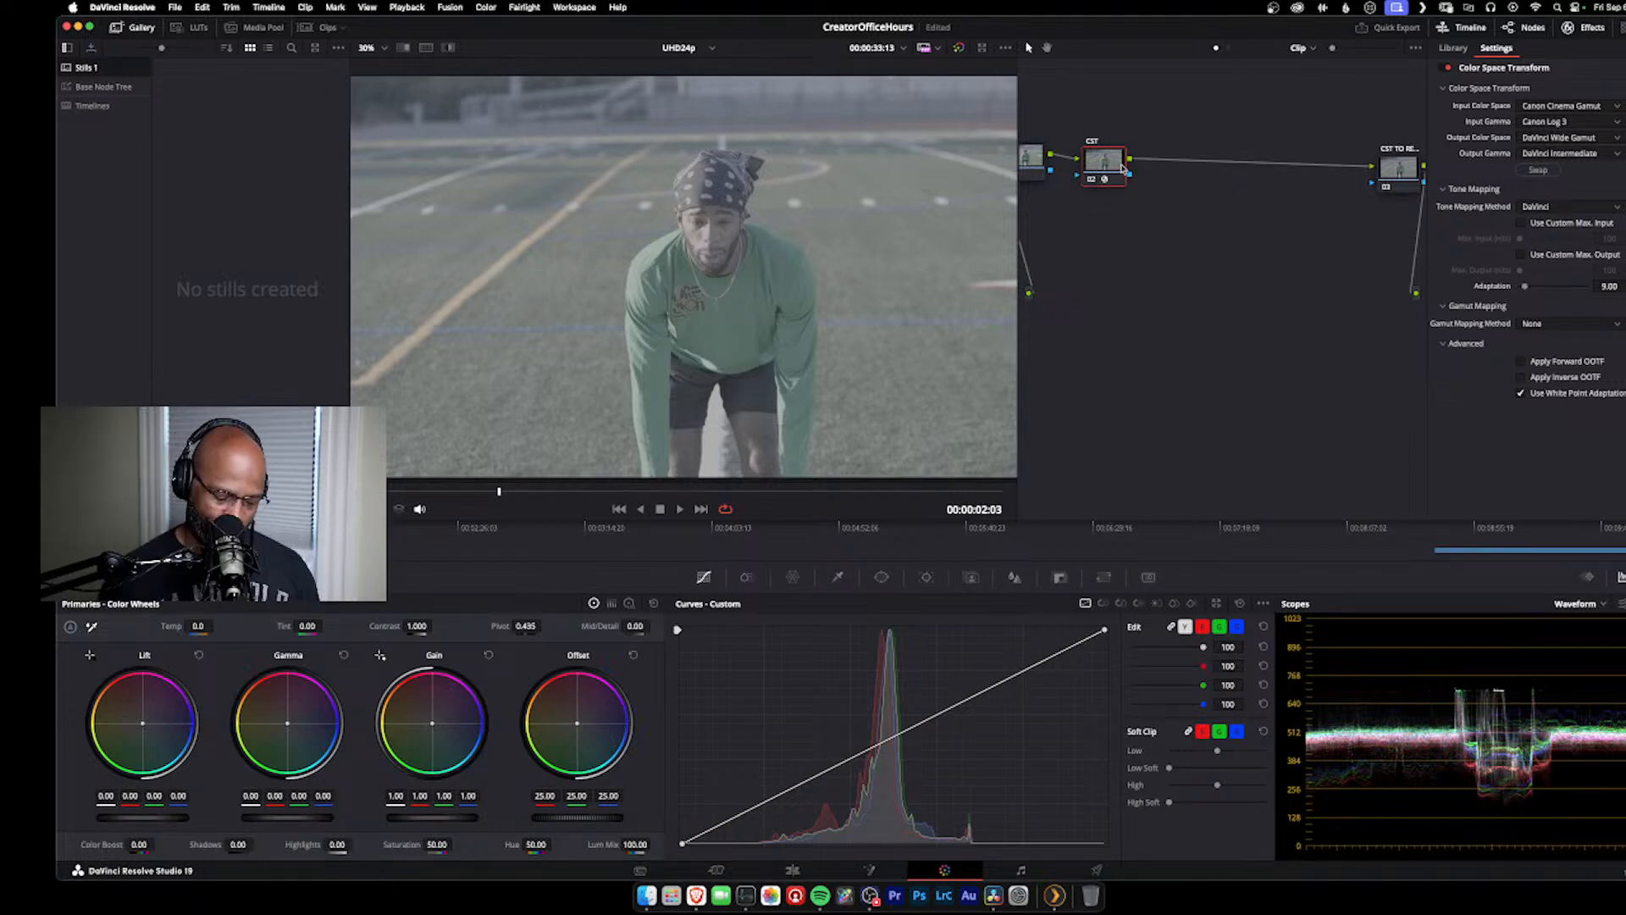
Step: Add a serial node after the CST node, raise it slightly, and move the final conversion node down toward the middle of the graph
{"action": "key", "text": "alt+s"}
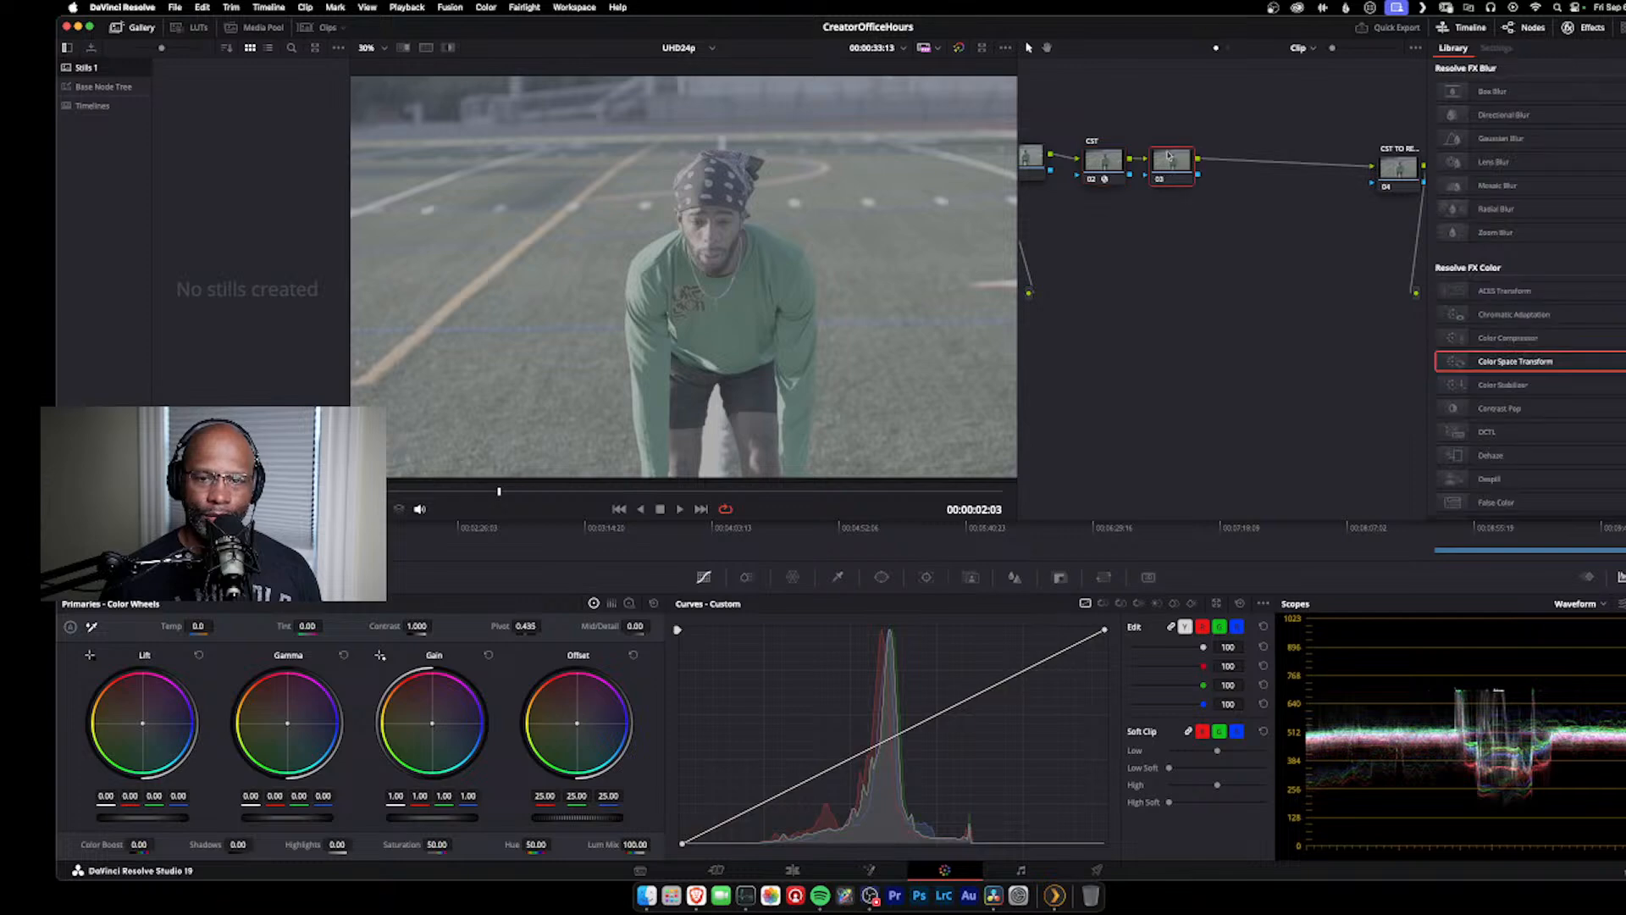
{"action": "left_click_drag", "start_coordinate": [1208, 151], "coordinate": [1192, 152]}
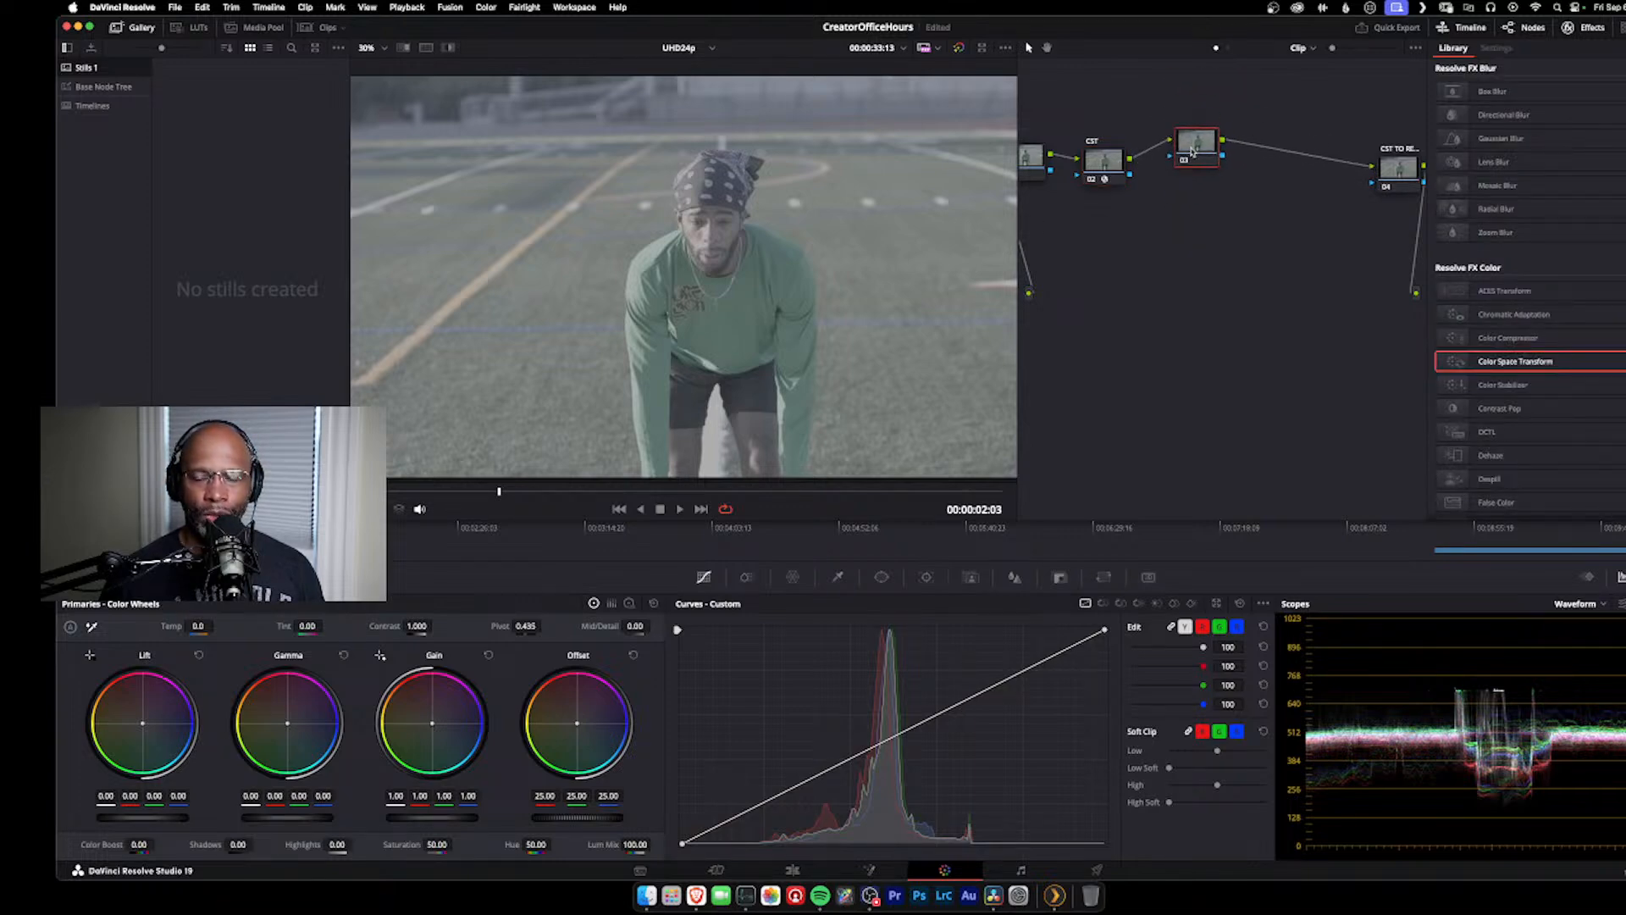
{"action": "left_click_drag", "start_coordinate": [1410, 163], "coordinate": [1320, 237]}
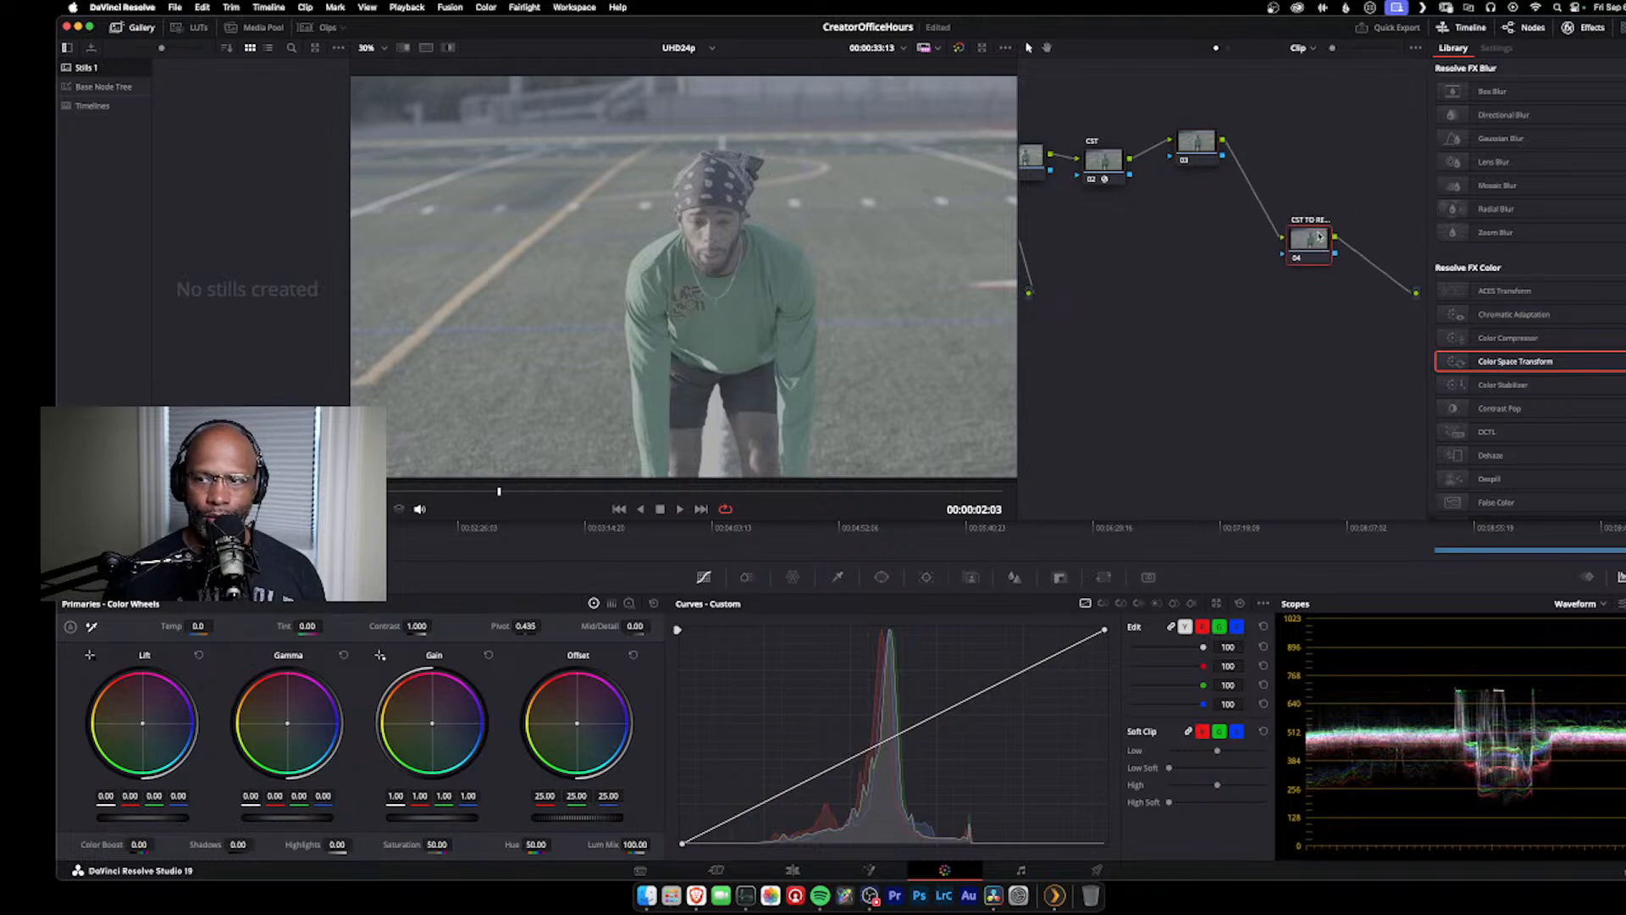
Step: Apply Color Space Transform to the final conversion node with input color space DaVinci Wide Gamut and input gamma DaVinci Intermediate
{"action": "left_click_drag", "start_coordinate": [1553, 367], "coordinate": [1318, 248]}
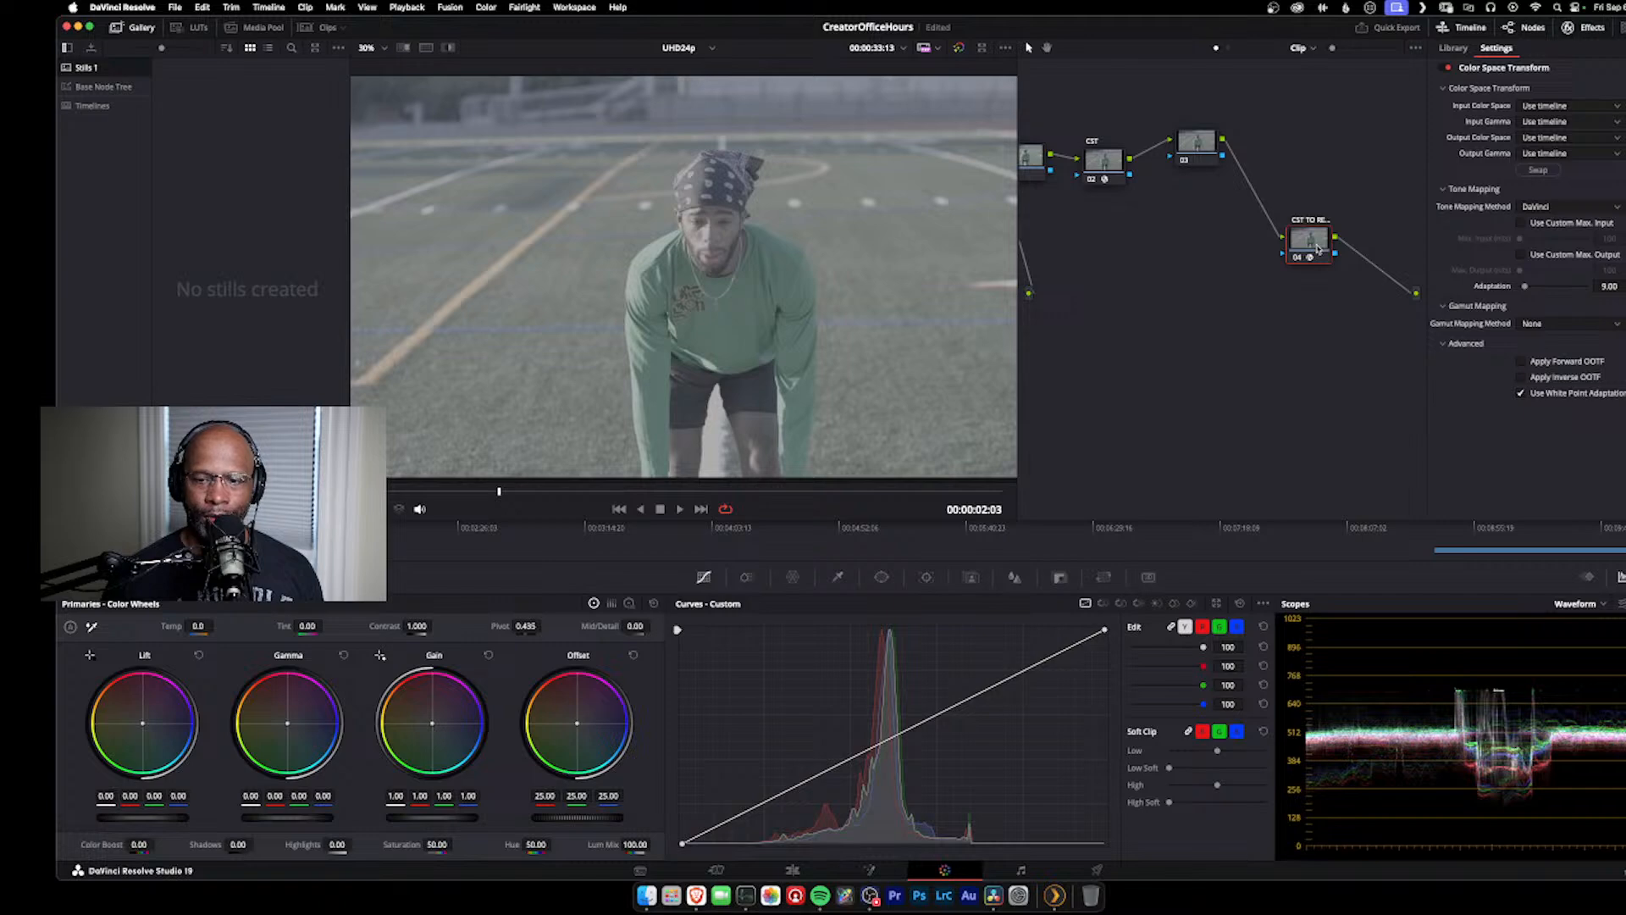
{"action": "left_click", "coordinate": [1602, 107]}
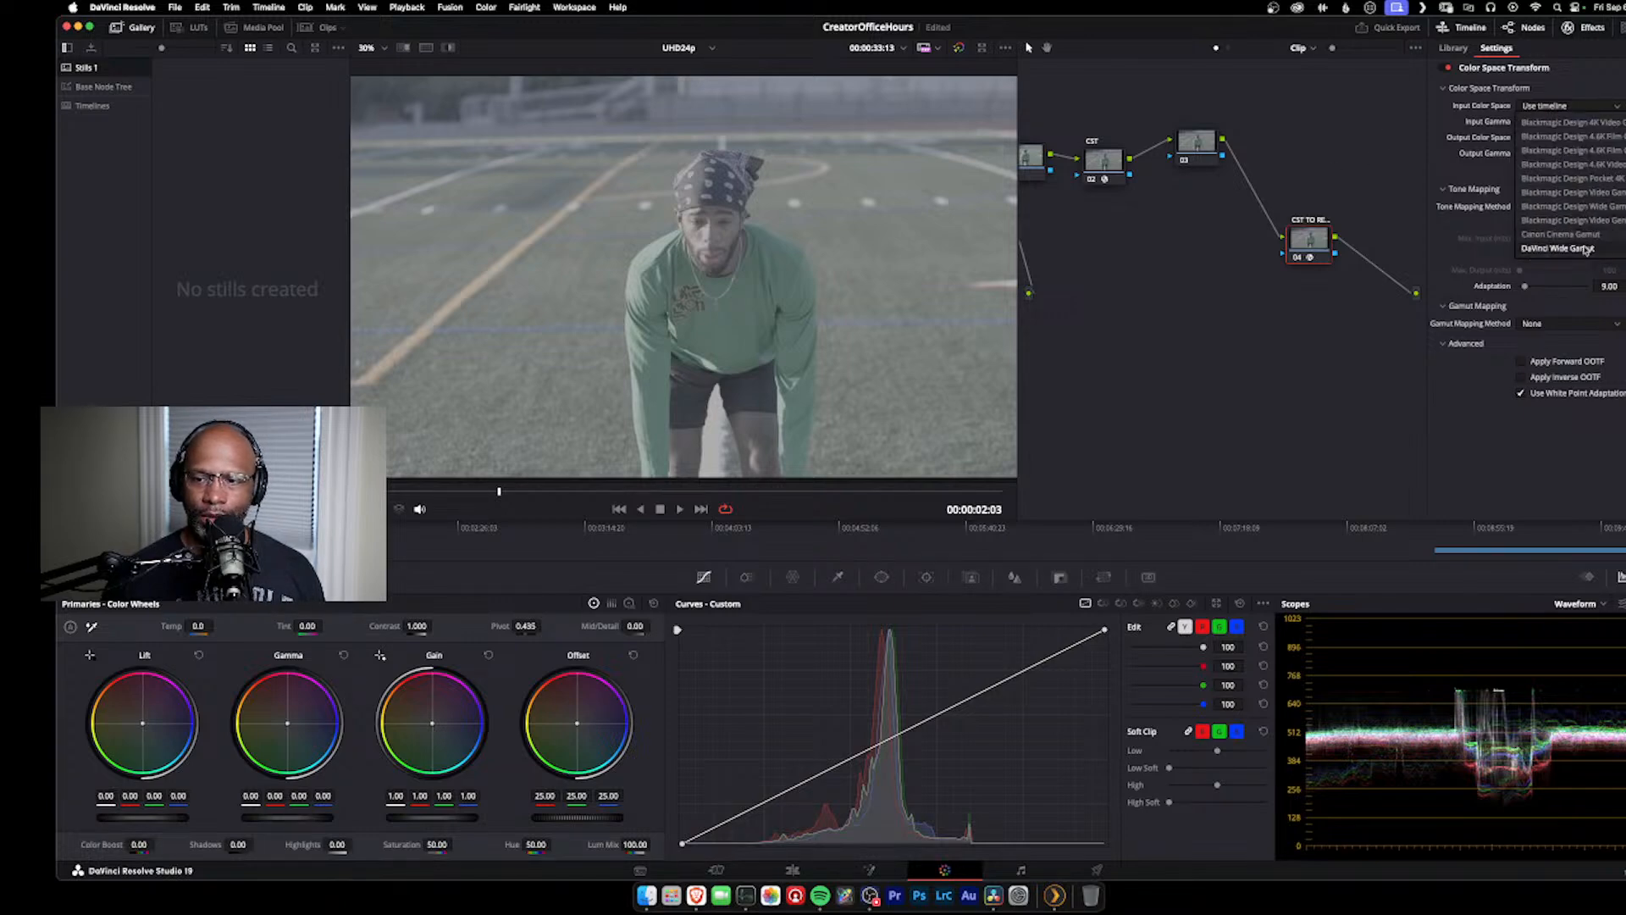
{"action": "left_click", "coordinate": [1587, 249]}
{"action": "left_click", "coordinate": [1561, 123]}
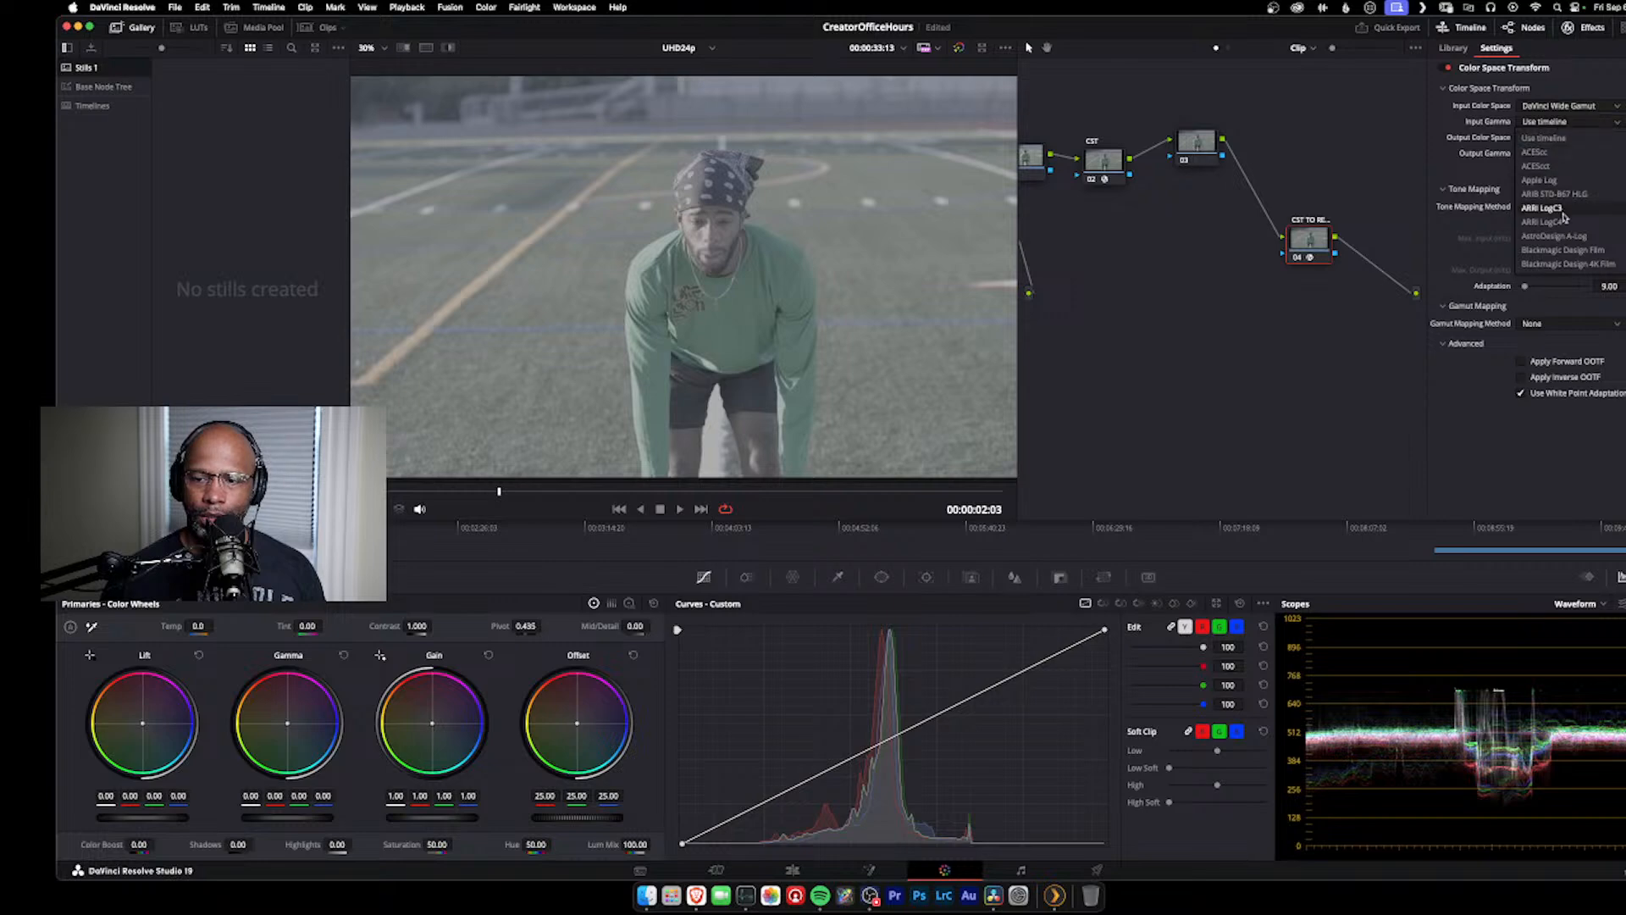
{"action": "left_click", "coordinate": [1566, 265]}
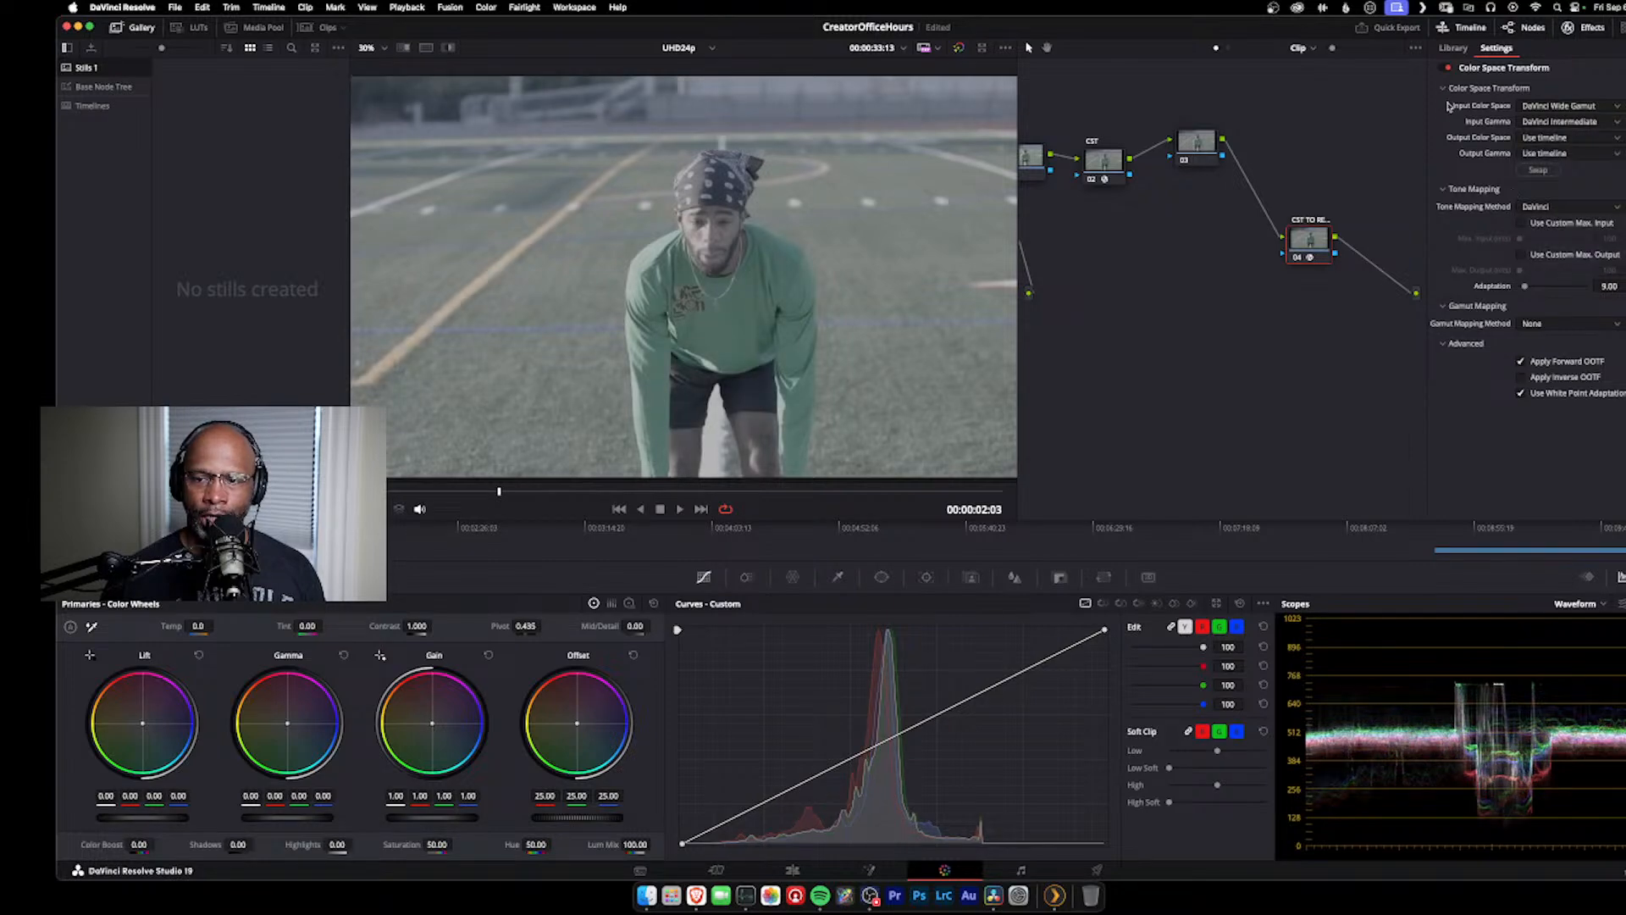
Step: Set the final conversion node's output color space to Rec.709 and its output gamma to Gamma 2.4
{"action": "left_click", "coordinate": [1545, 141]}
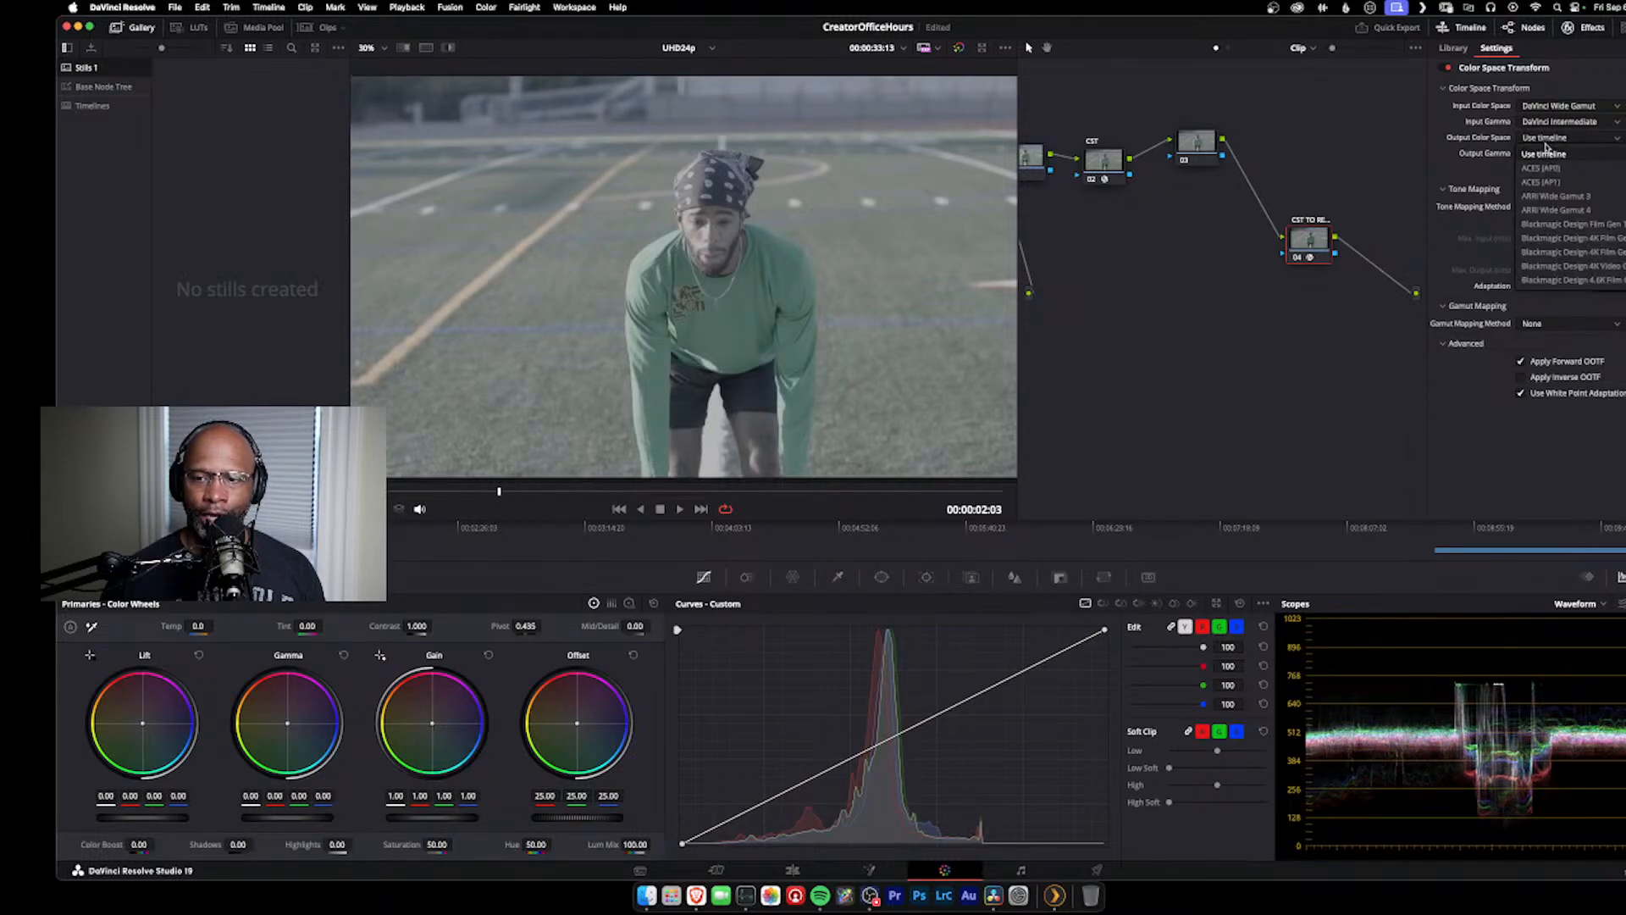
{"action": "left_click", "coordinate": [1554, 282]}
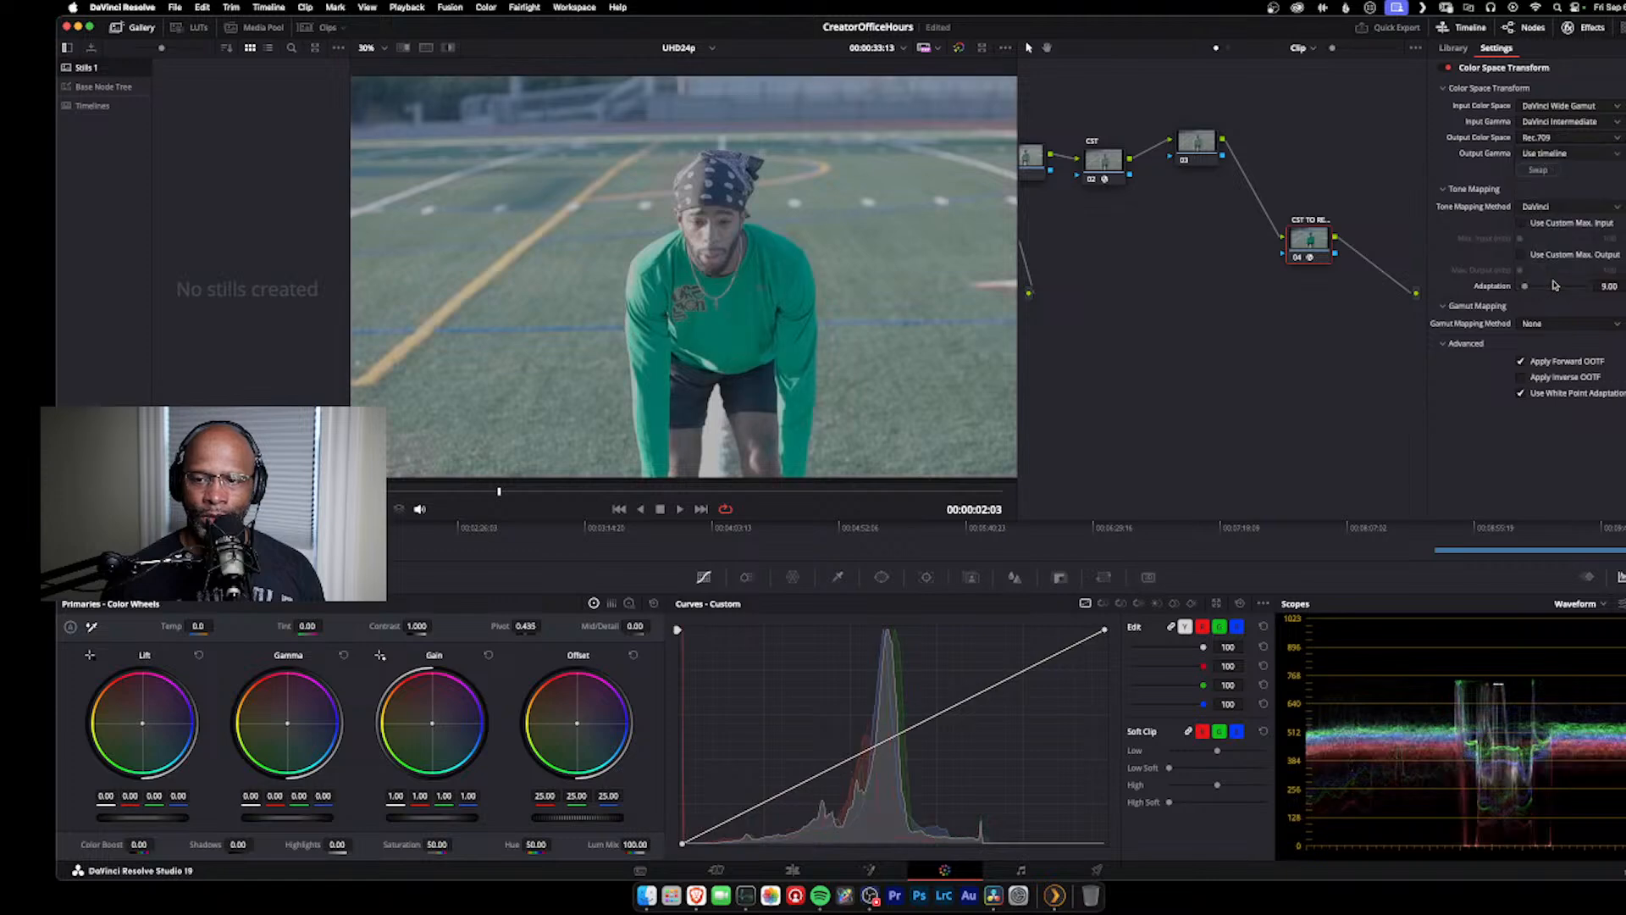
{"action": "left_click", "coordinate": [1563, 155]}
{"action": "scroll", "coordinate": [1564, 187], "scroll_direction": "down", "scroll_amount": 5}
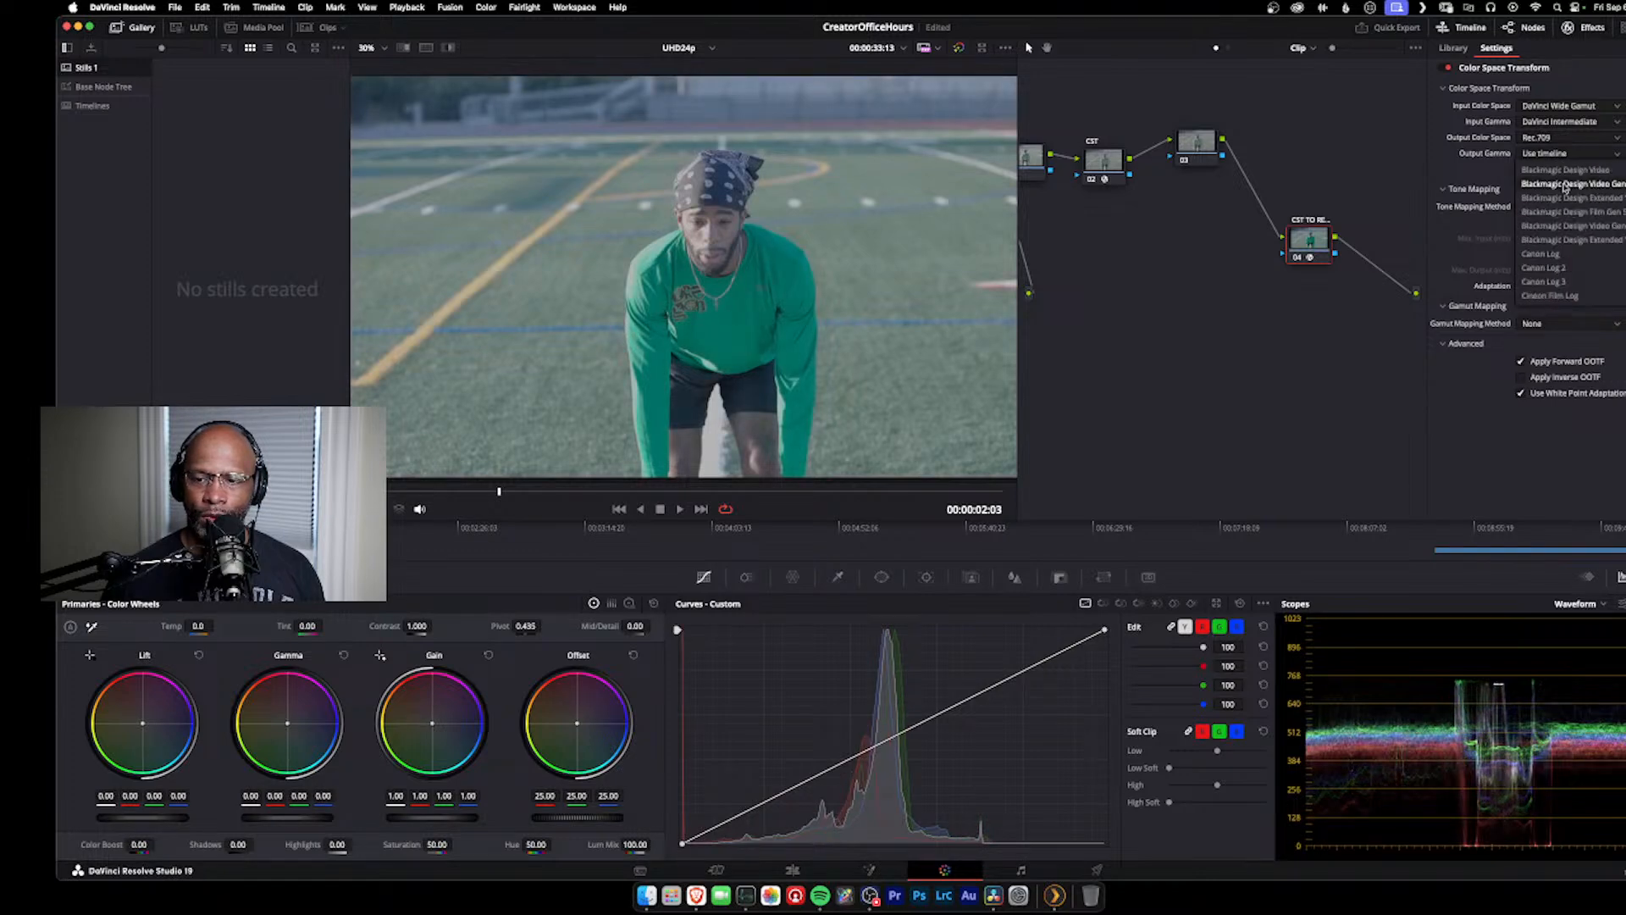
{"action": "scroll", "coordinate": [1564, 187], "scroll_direction": "down", "scroll_amount": 4}
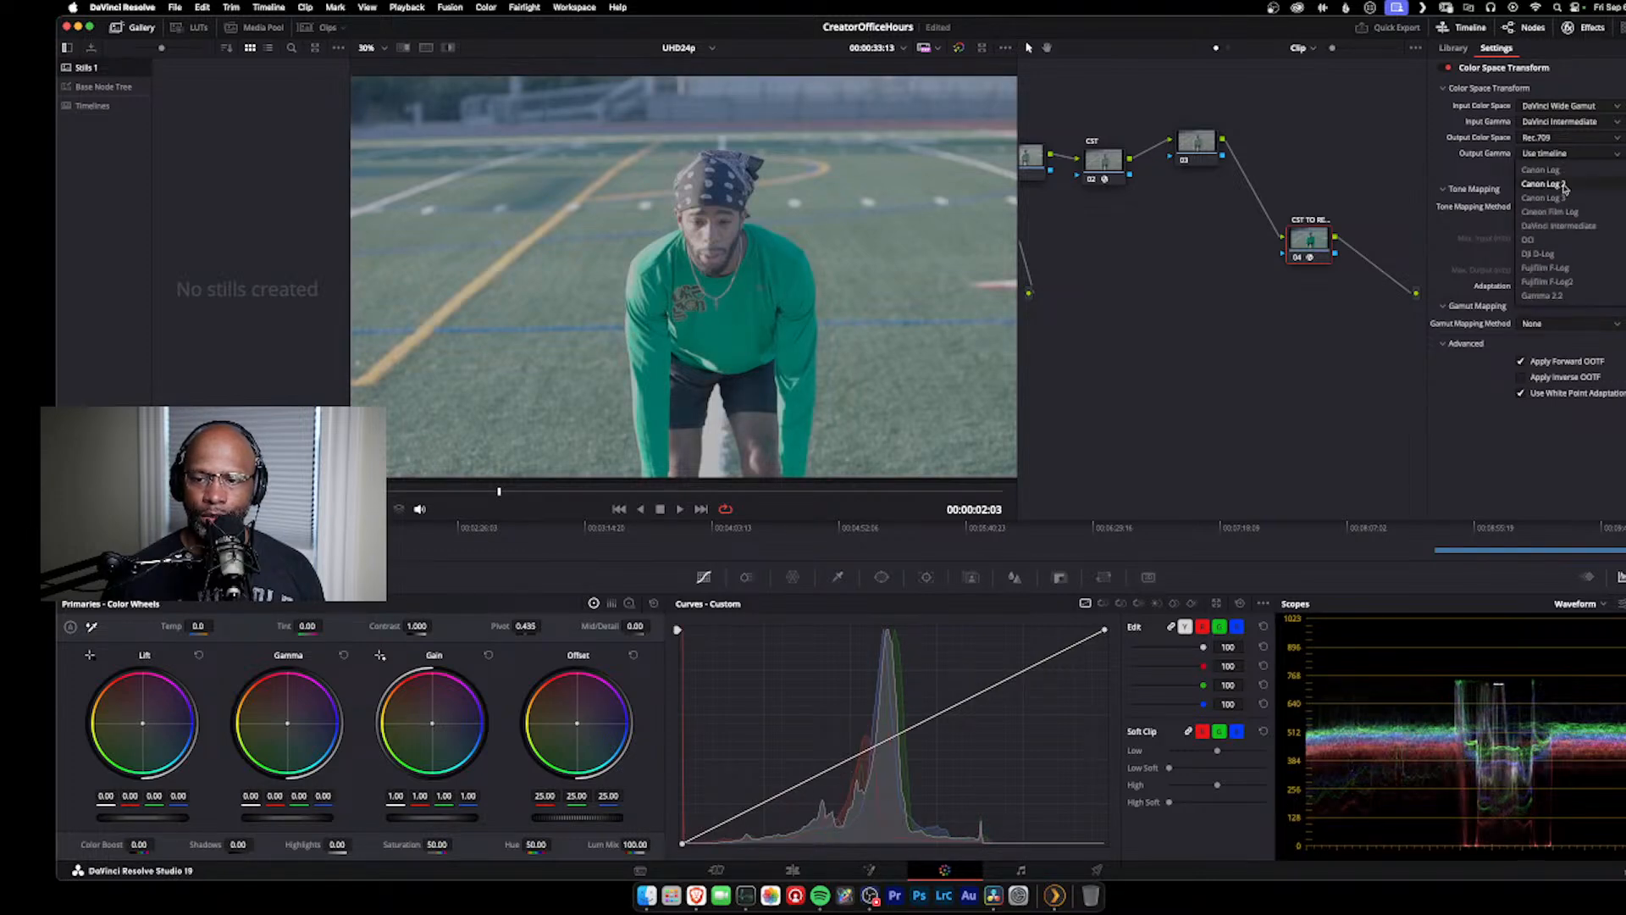
{"action": "left_click", "coordinate": [1541, 225]}
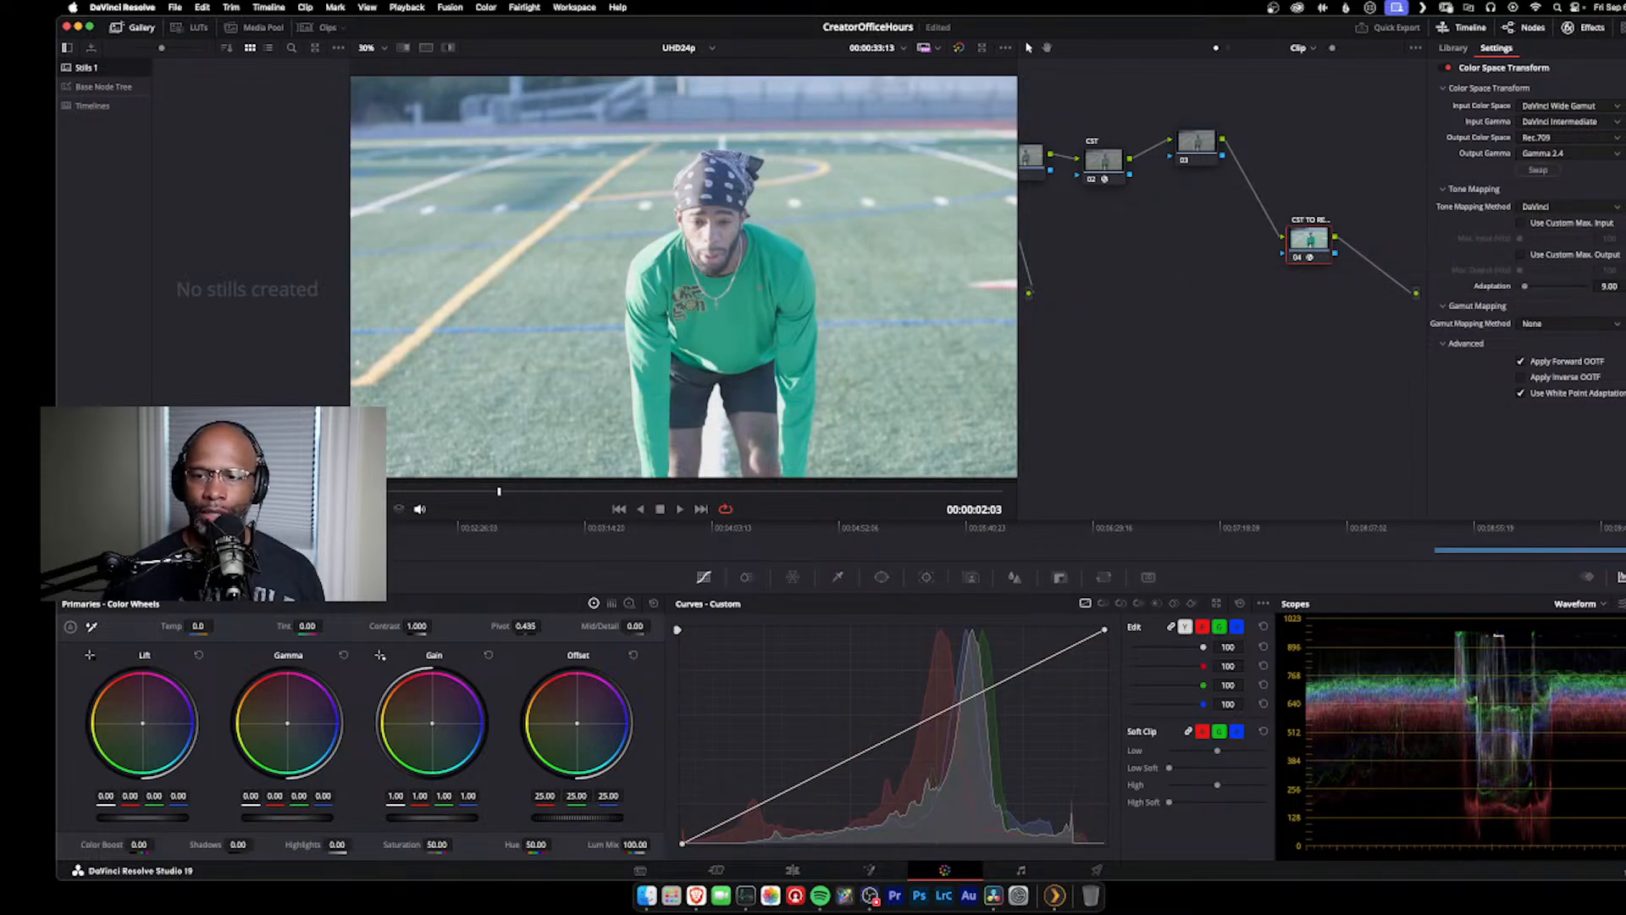
Step: Move the final conversion node further from node 03 and lower node 03 between the two conversion nodes
{"action": "left_click_drag", "start_coordinate": [1296, 239], "coordinate": [1348, 240]}
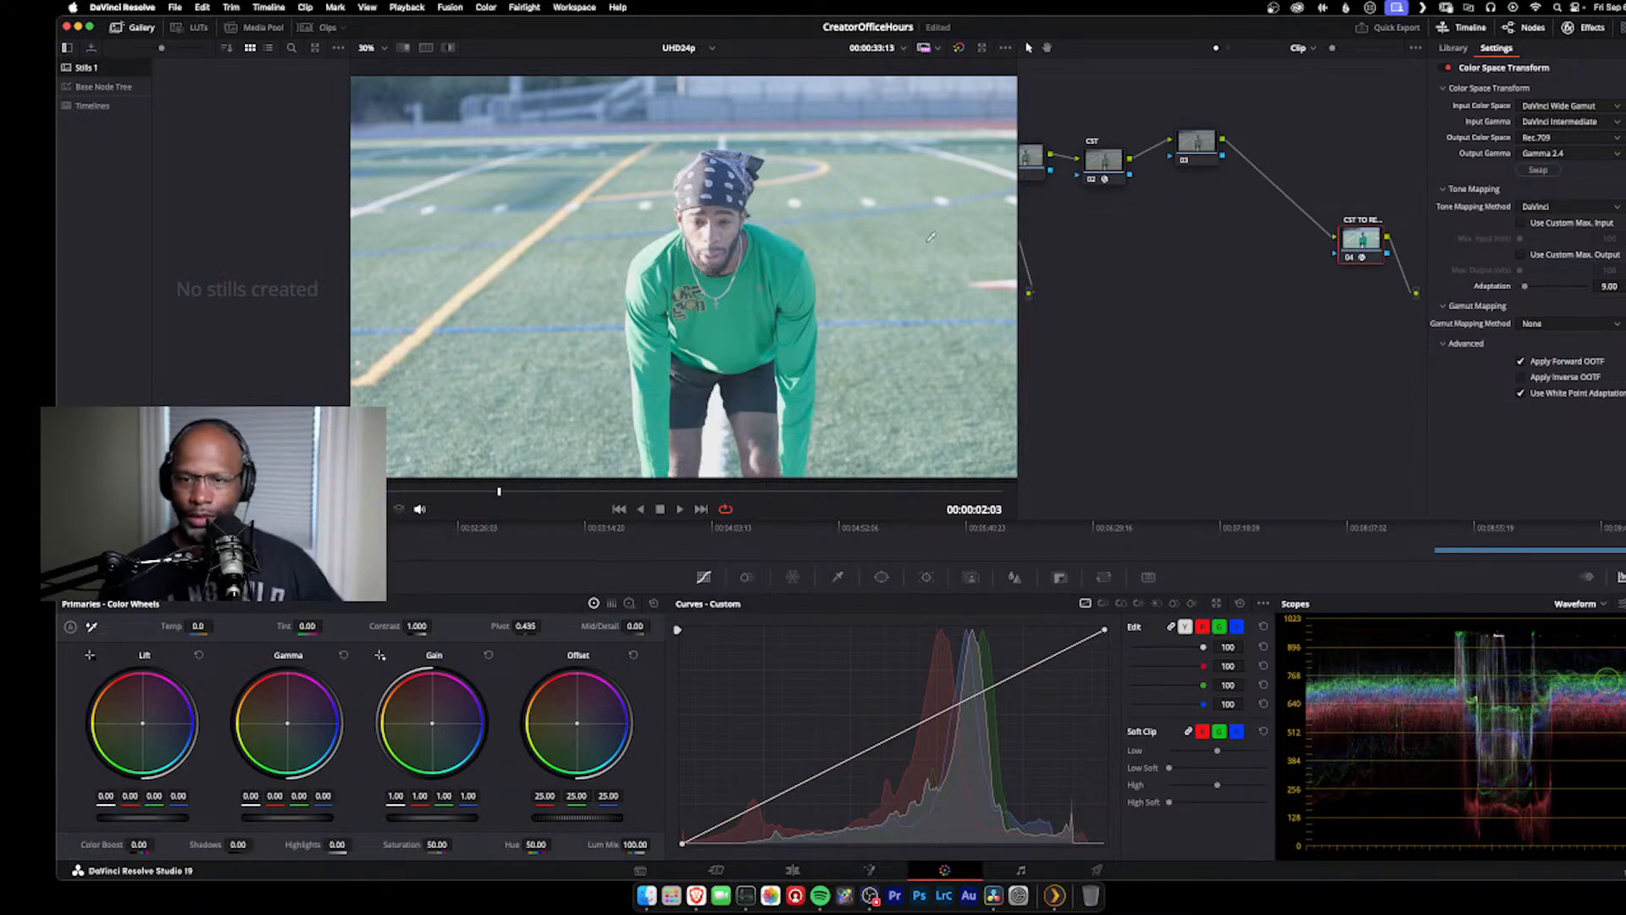
{"action": "mouse_move", "coordinate": [1195, 158]}
{"action": "left_mouse_down"}
{"action": "mouse_move", "coordinate": [1218, 196]}
{"action": "mouse_move", "coordinate": [1200, 203]}
{"action": "mouse_move", "coordinate": [1232, 74]}
{"action": "mouse_move", "coordinate": [1266, 86]}
{"action": "mouse_move", "coordinate": [1193, 204]}
{"action": "mouse_move", "coordinate": [1251, 278]}
{"action": "mouse_move", "coordinate": [1226, 197]}
{"action": "mouse_move", "coordinate": [1205, 188]}
{"action": "left_mouse_up"}
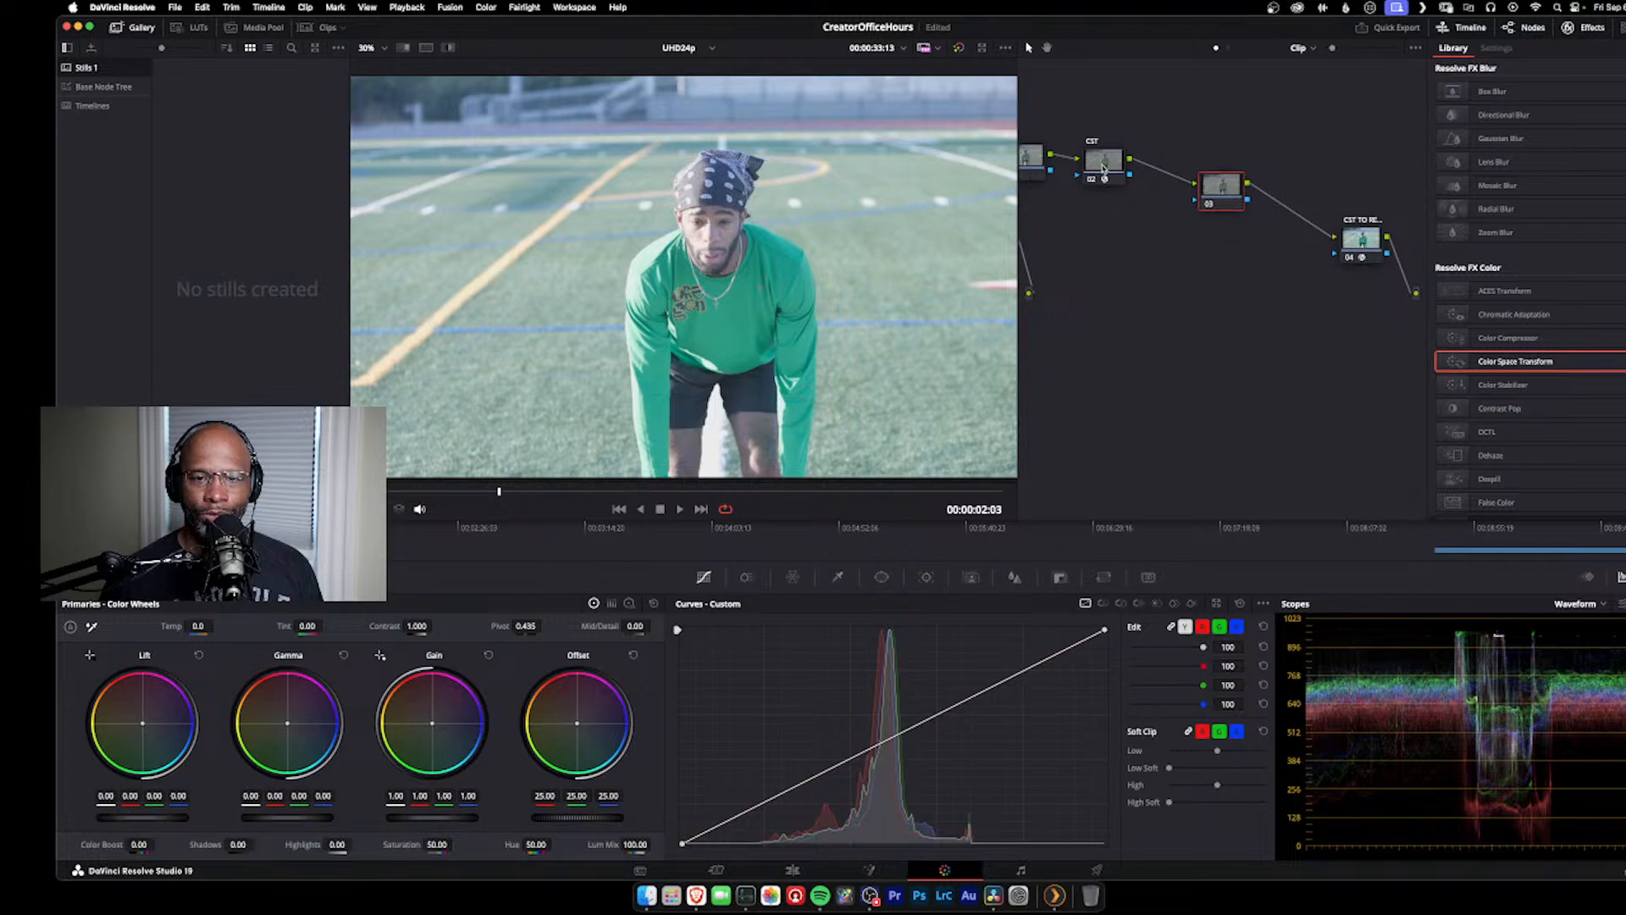
{"action": "left_click", "coordinate": [1113, 163]}
{"action": "left_click", "coordinate": [1371, 240]}
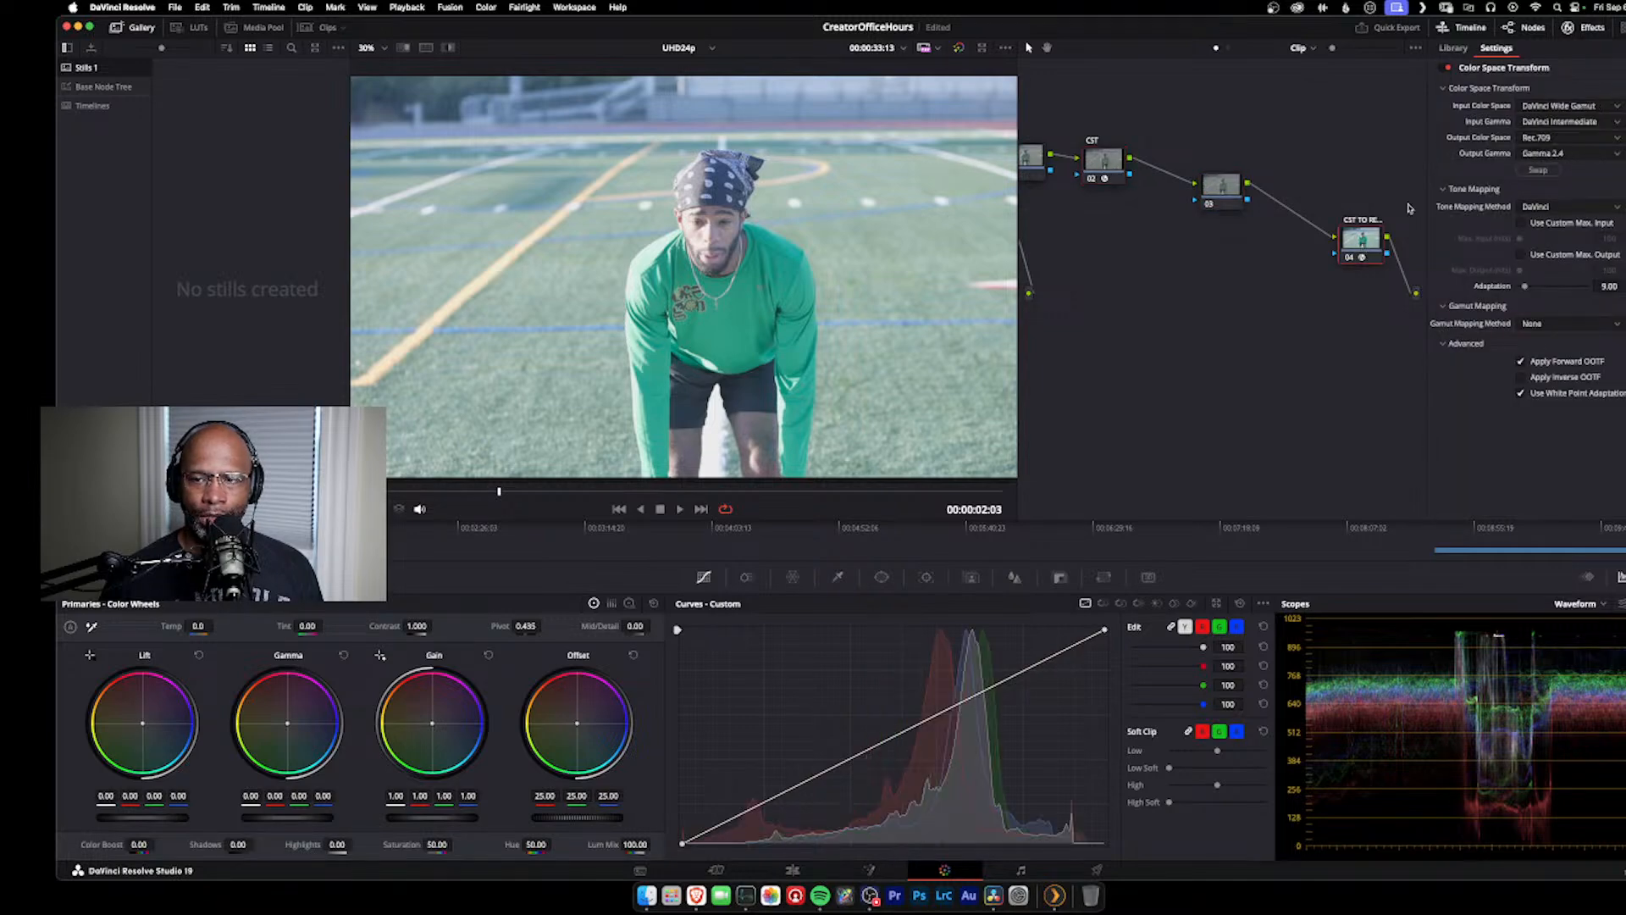
Step: Hide the effects library, widen the node graph, and place node 03 beside CST with the final conversion node farther along
{"action": "left_click", "coordinate": [1586, 27]}
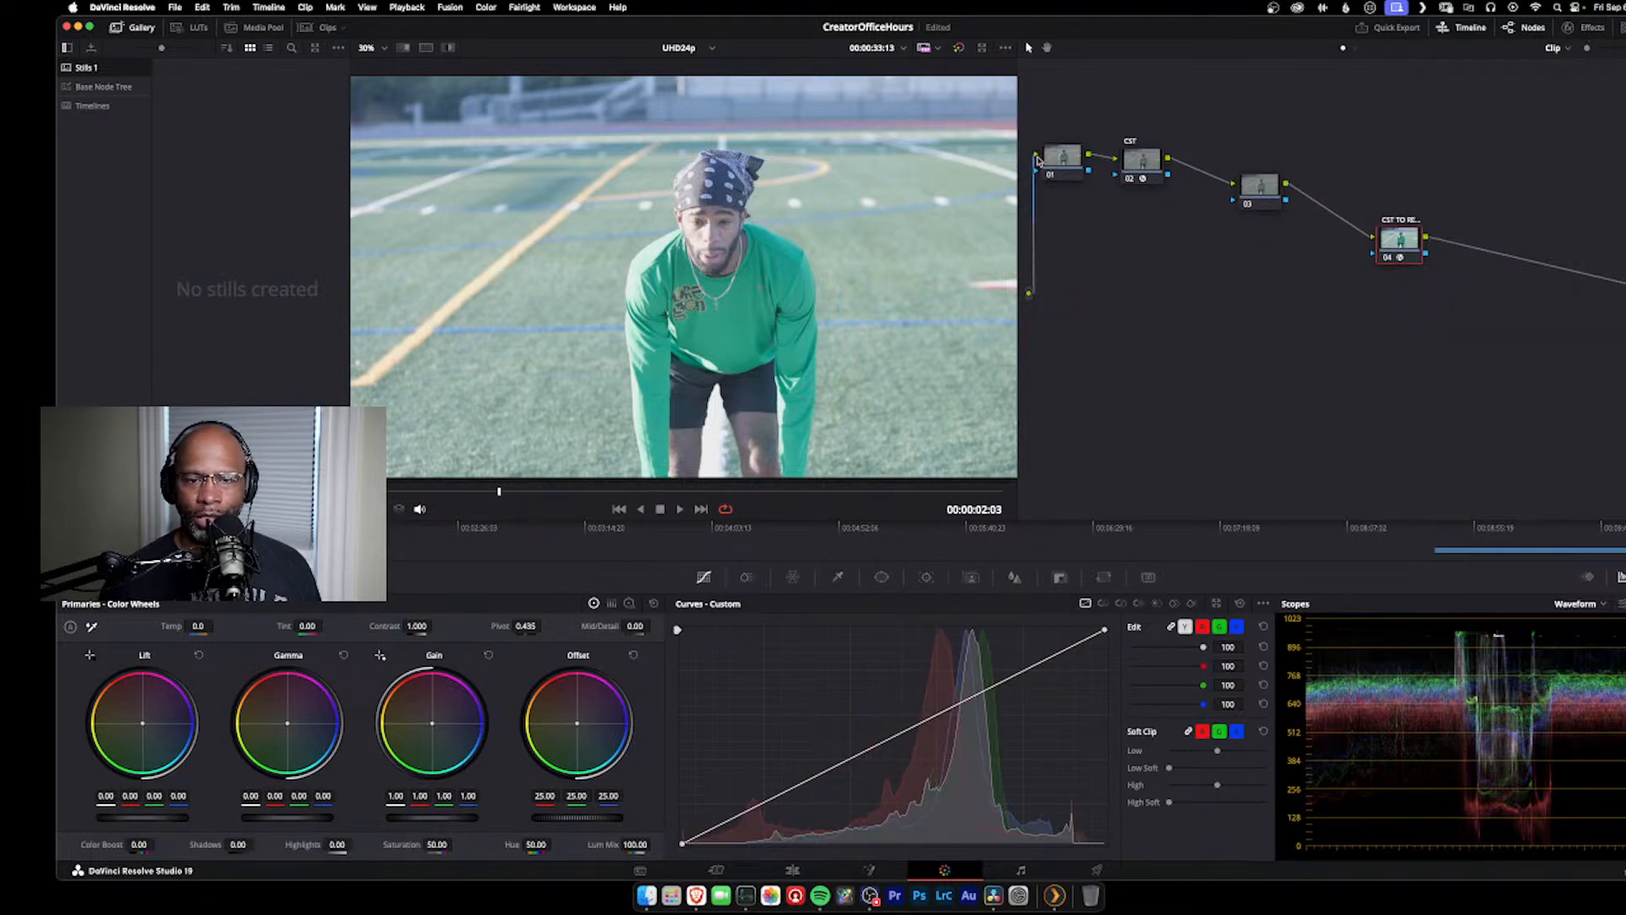
{"action": "left_click_drag", "start_coordinate": [1020, 207], "coordinate": [887, 216]}
{"action": "left_click_drag", "start_coordinate": [1144, 182], "coordinate": [1164, 125]}
{"action": "left_click_drag", "start_coordinate": [1305, 247], "coordinate": [1390, 203]}
{"action": "left_click_drag", "start_coordinate": [1162, 133], "coordinate": [1123, 165]}
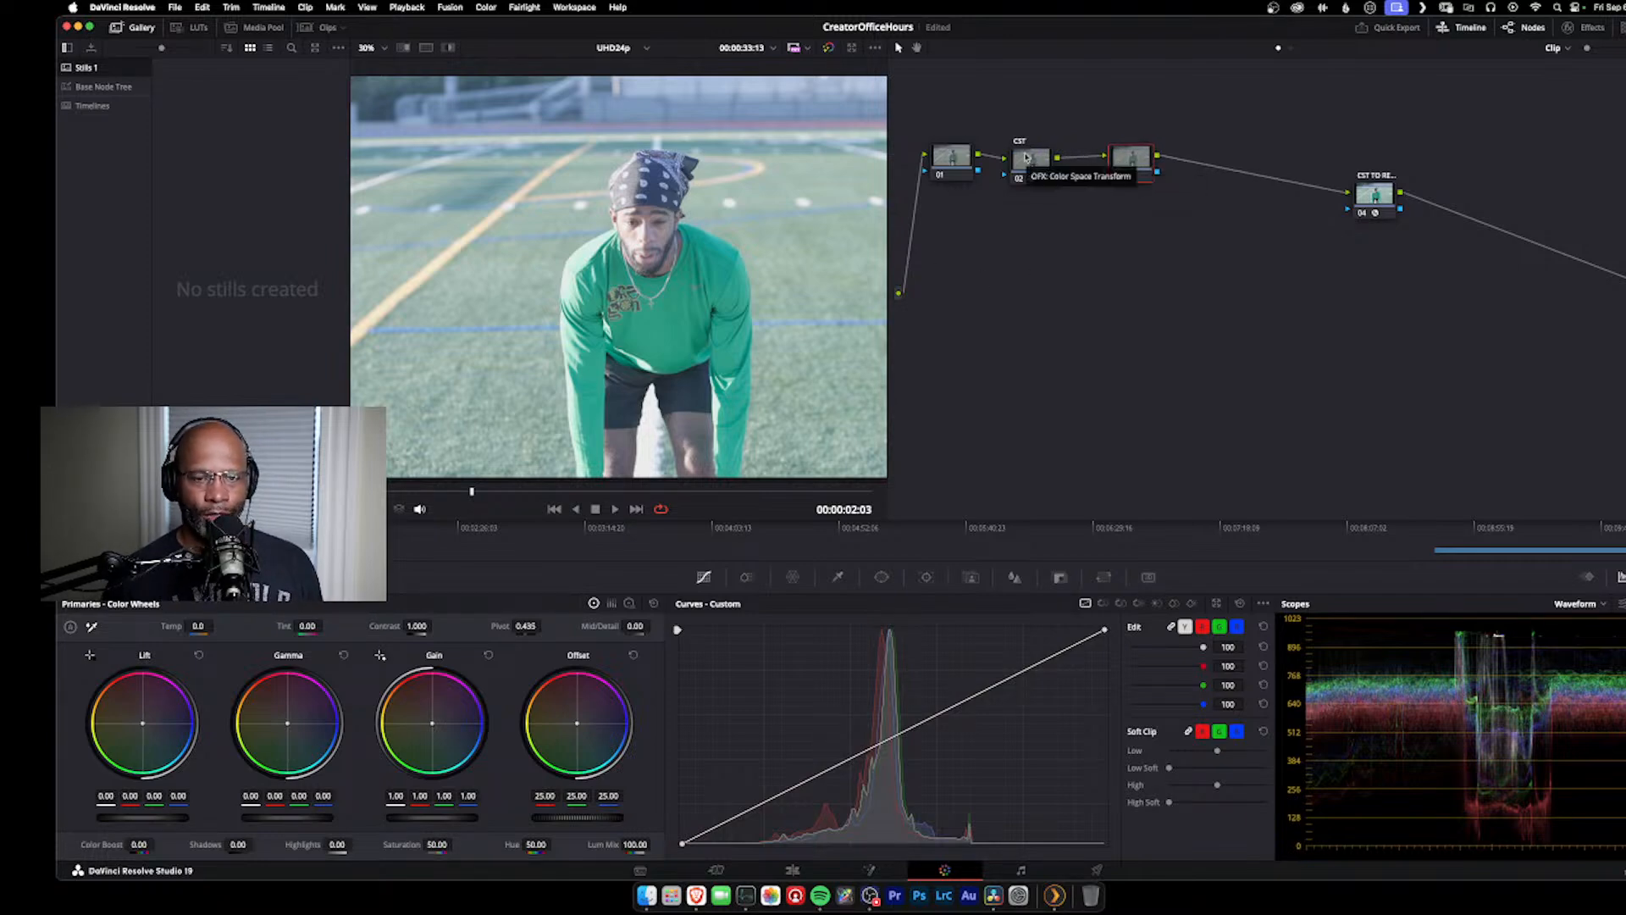
Step: Label node 03 as BAL
{"action": "left_click", "coordinate": [936, 158]}
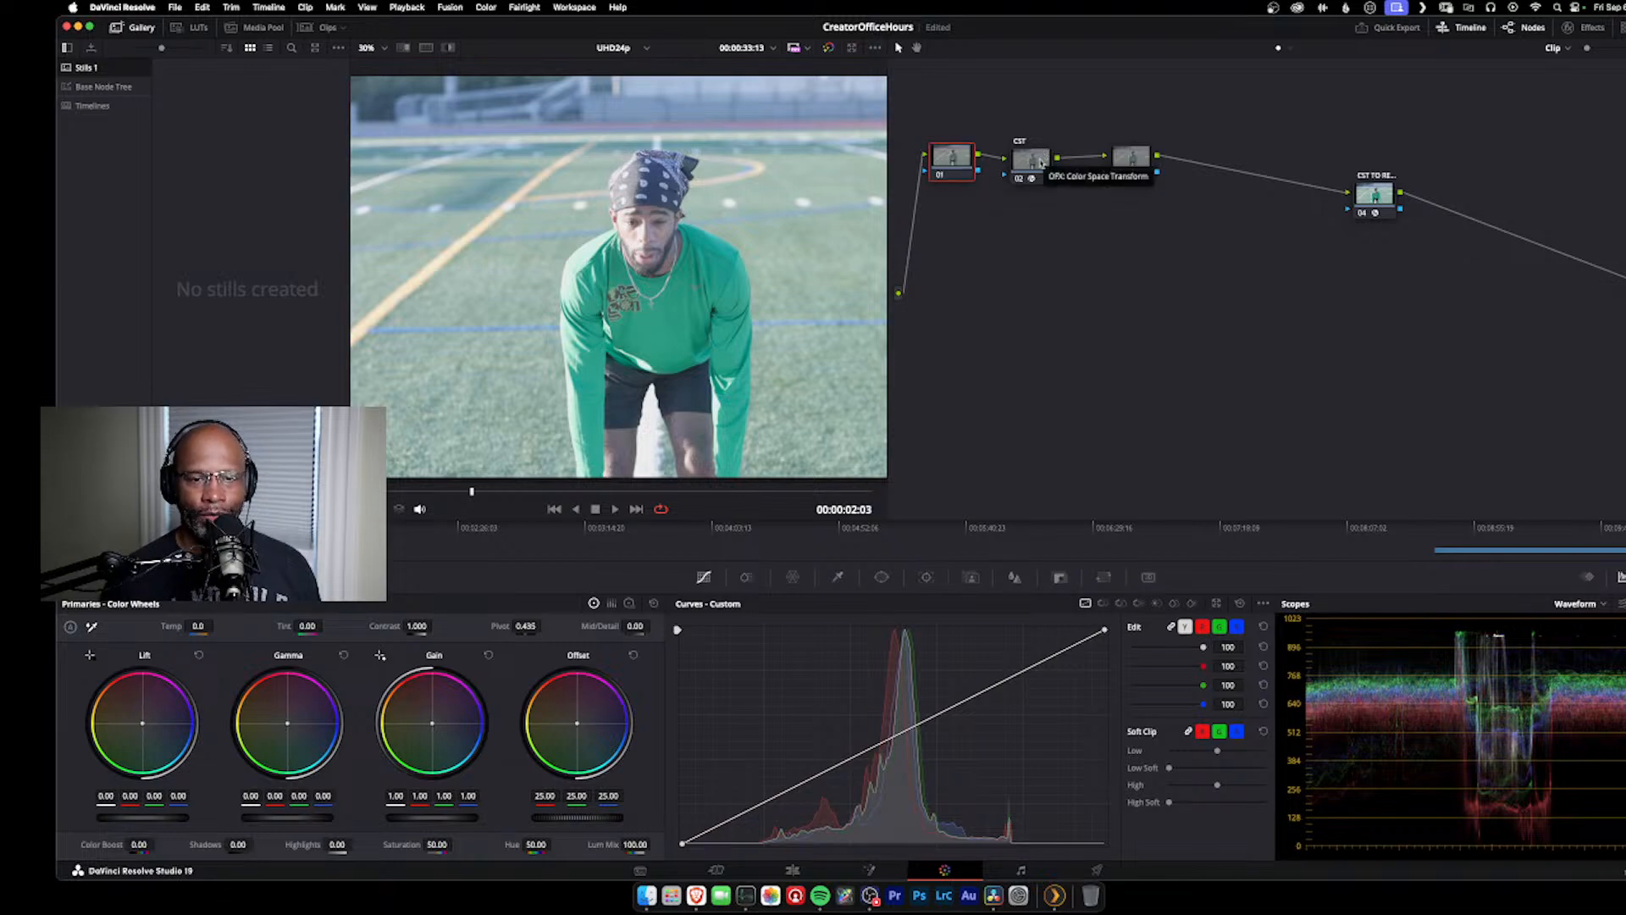
{"action": "left_click", "coordinate": [1033, 167]}
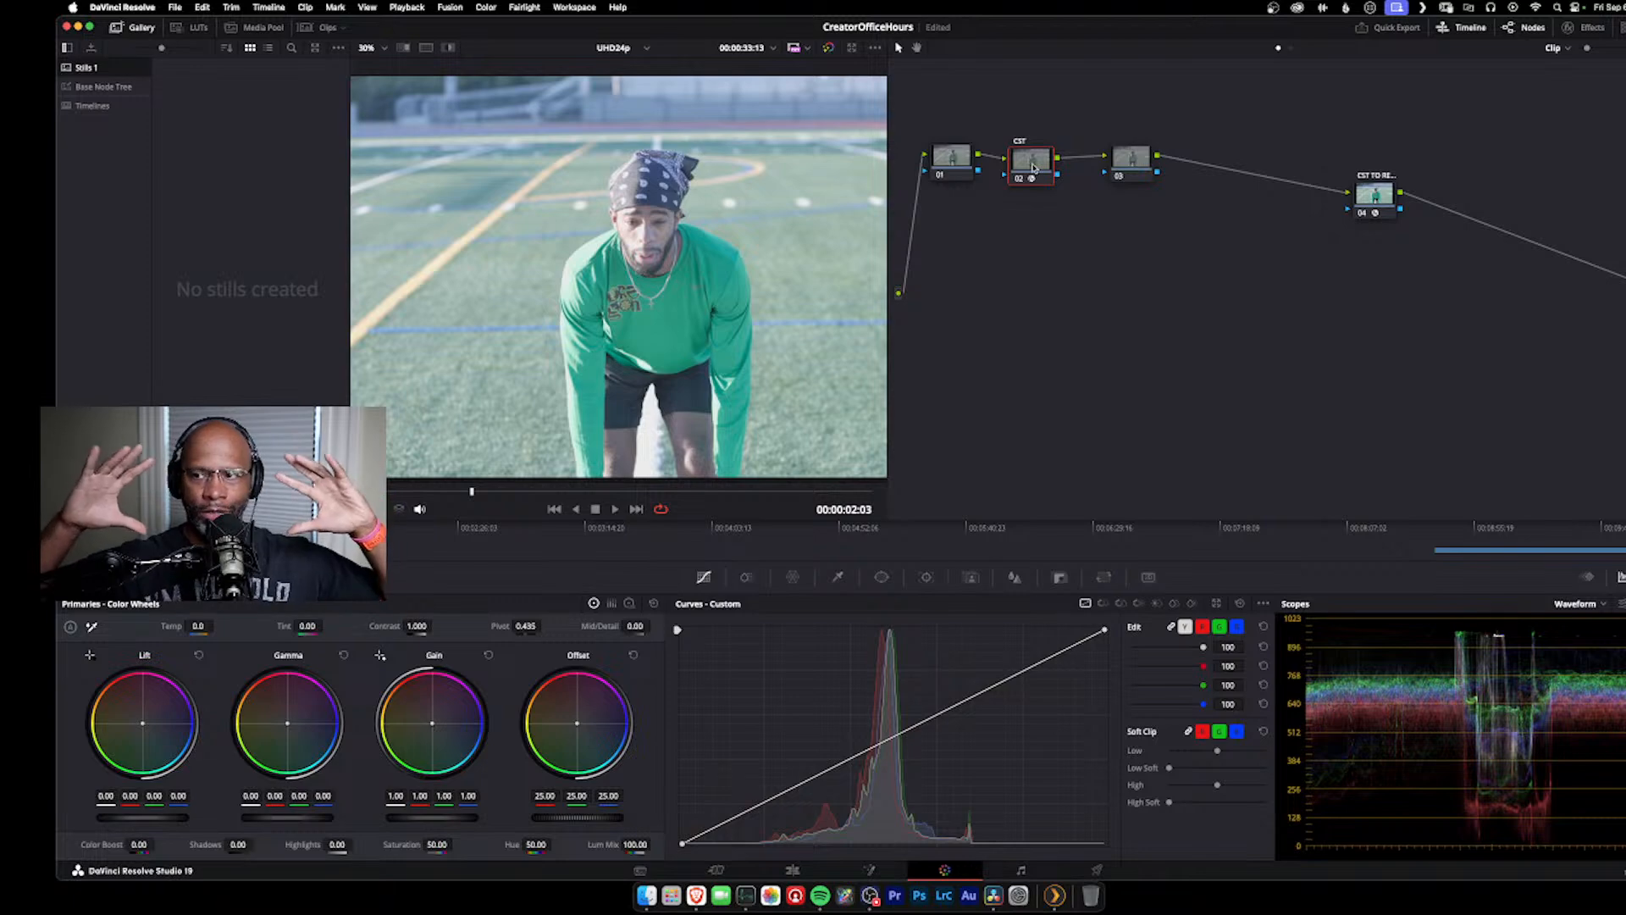
{"action": "left_click", "coordinate": [1120, 160]}
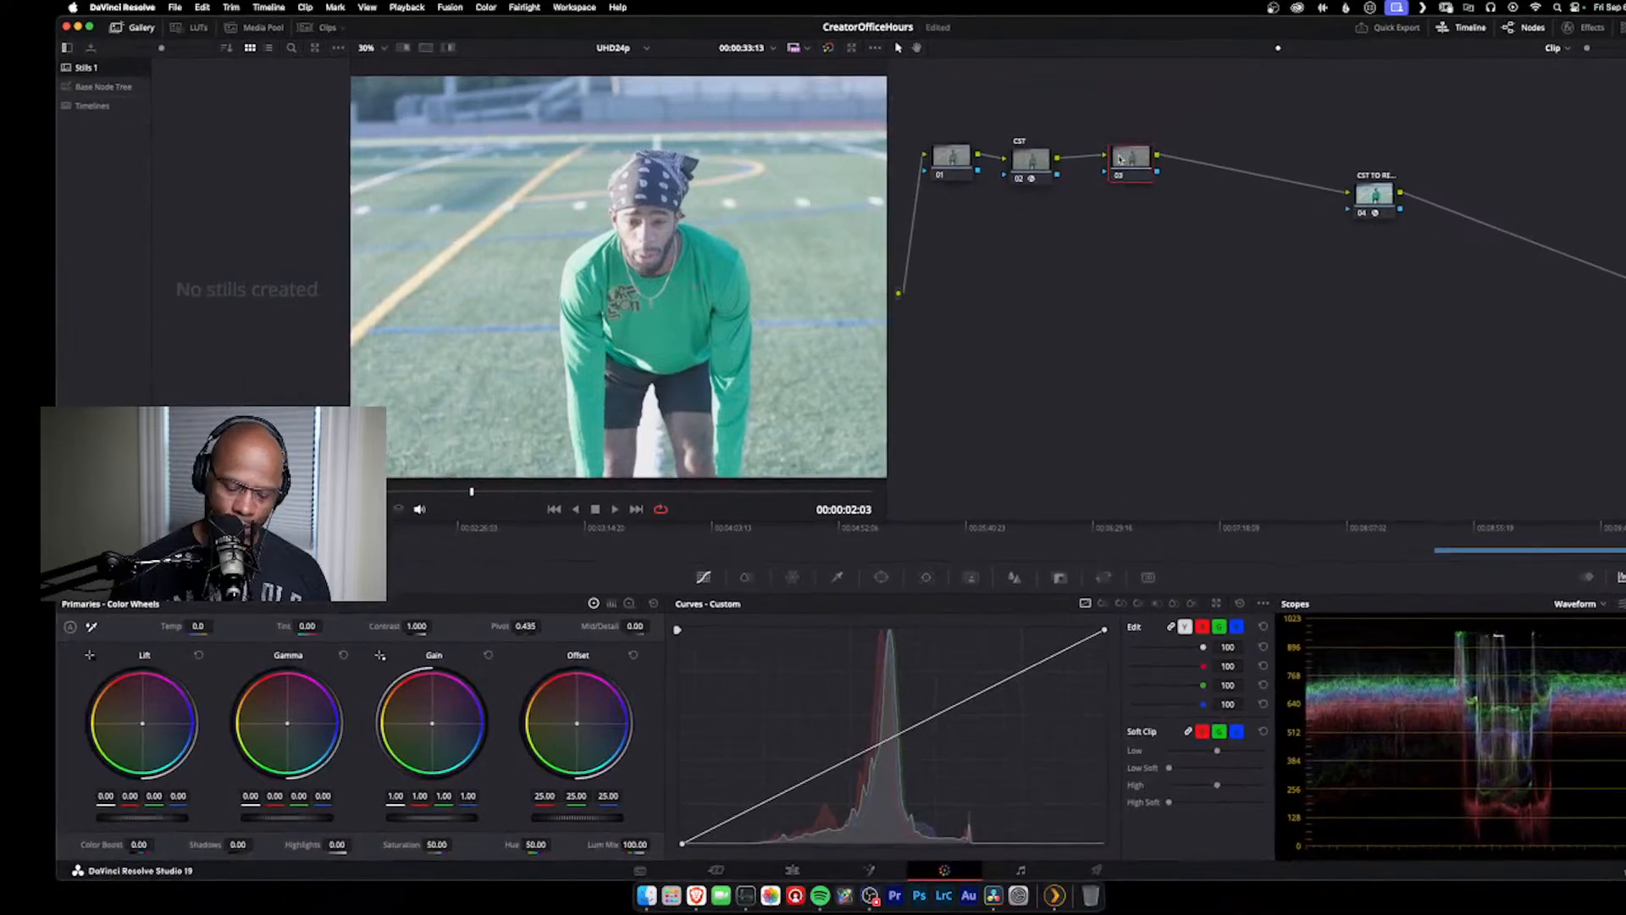
{"action": "right_click", "coordinate": [1121, 158]}
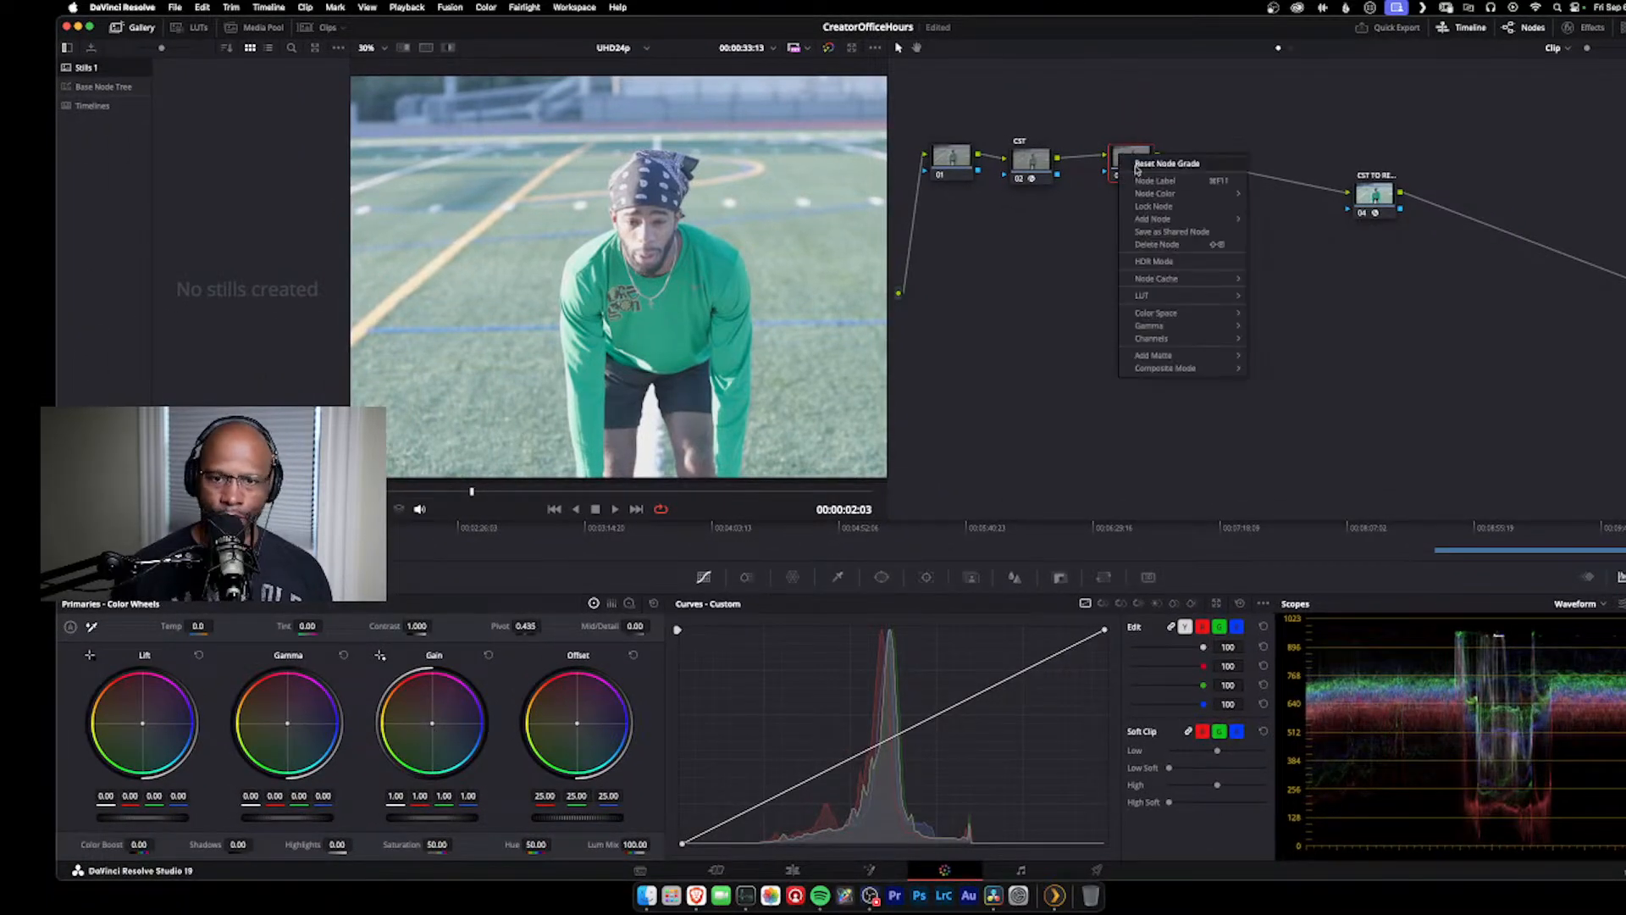
{"action": "left_click", "coordinate": [1156, 181]}
{"action": "key", "text": "Caps_Lock"}
{"action": "type", "text": "BAL"}
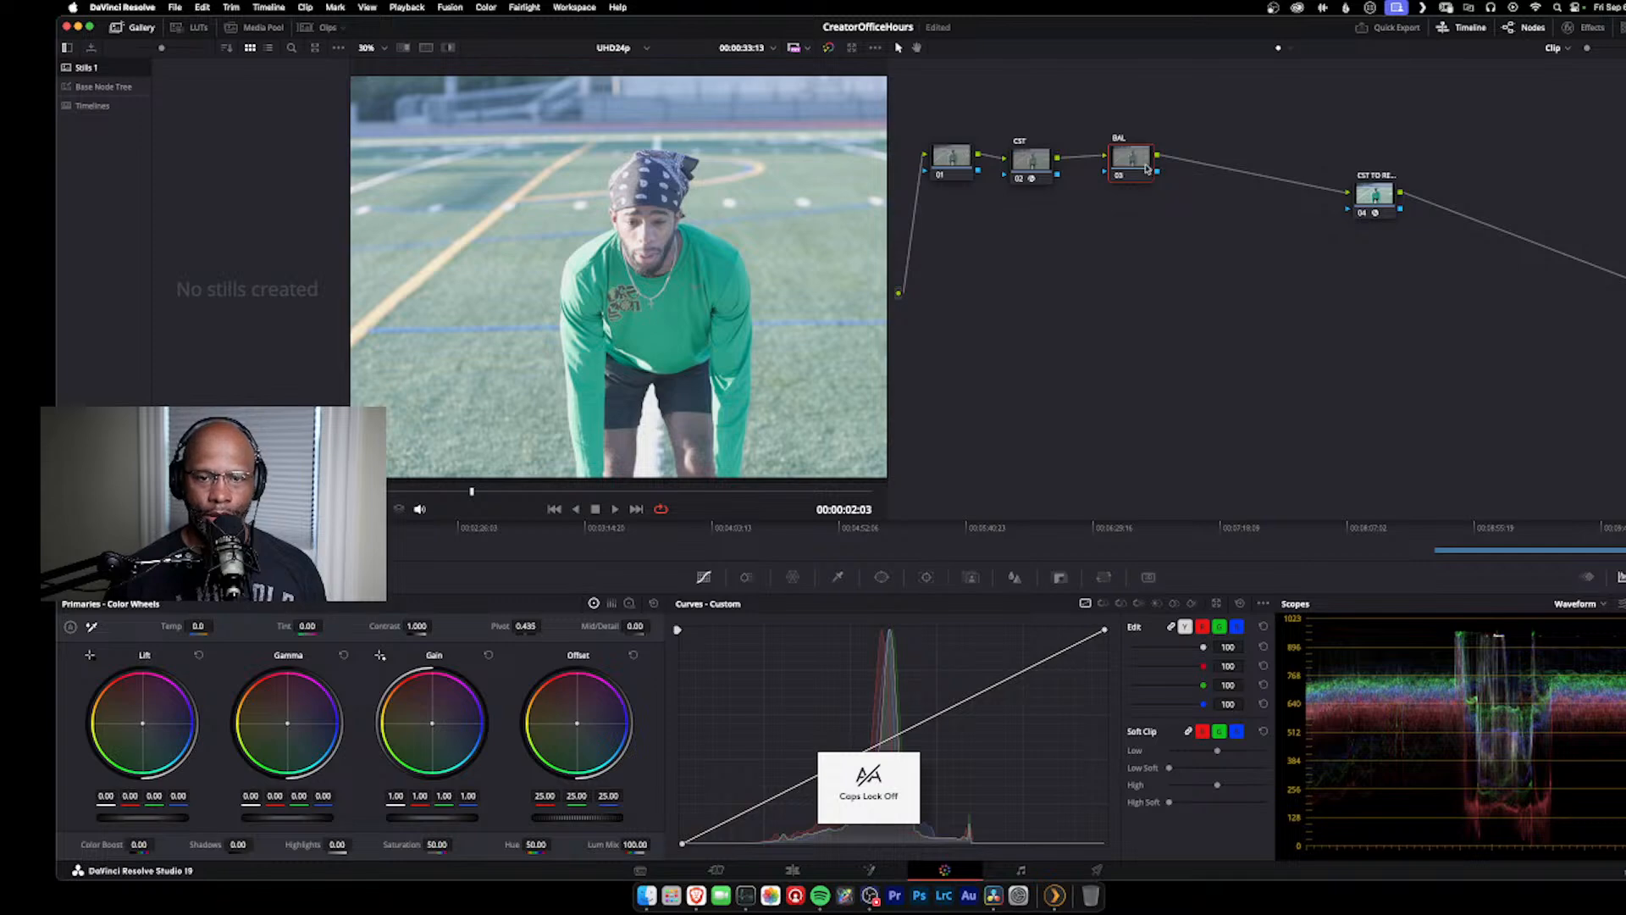
Step: Shift the BAL node closer to CST, add a serial node after it, and label the new node EXP
{"action": "left_click_drag", "start_coordinate": [1145, 167], "coordinate": [1122, 165]}
{"action": "key", "text": "alt+s"}
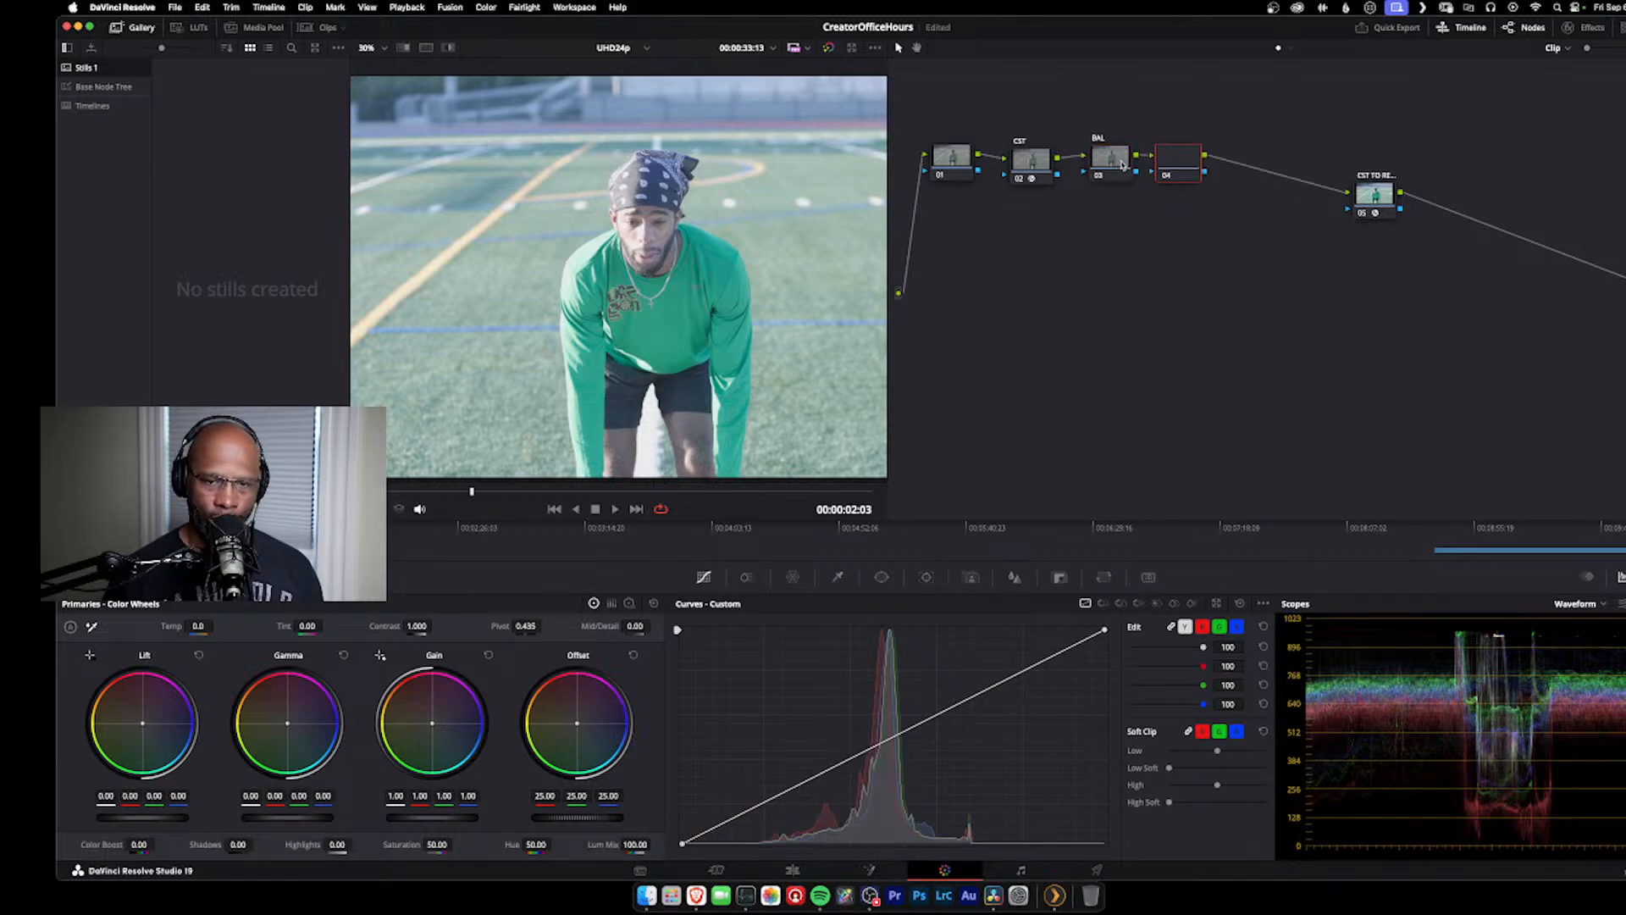
{"action": "right_click", "coordinate": [1171, 155]}
{"action": "left_click", "coordinate": [1217, 180]}
{"action": "key", "text": "Caps_Lock"}
{"action": "type", "text": "EXP"}
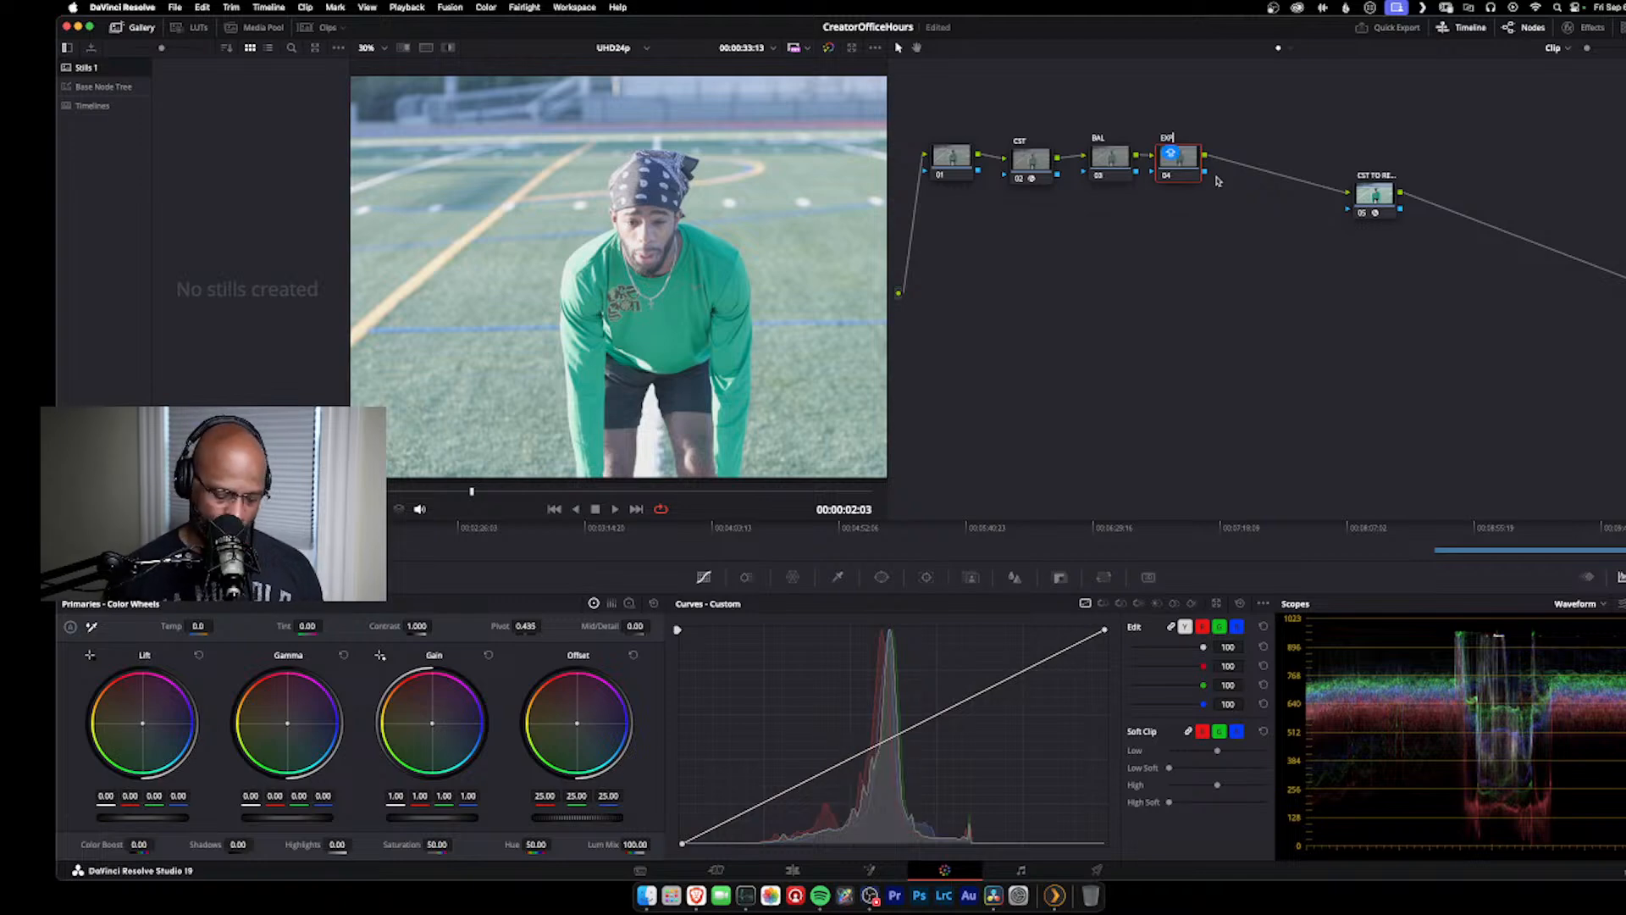
{"action": "key", "text": "Return"}
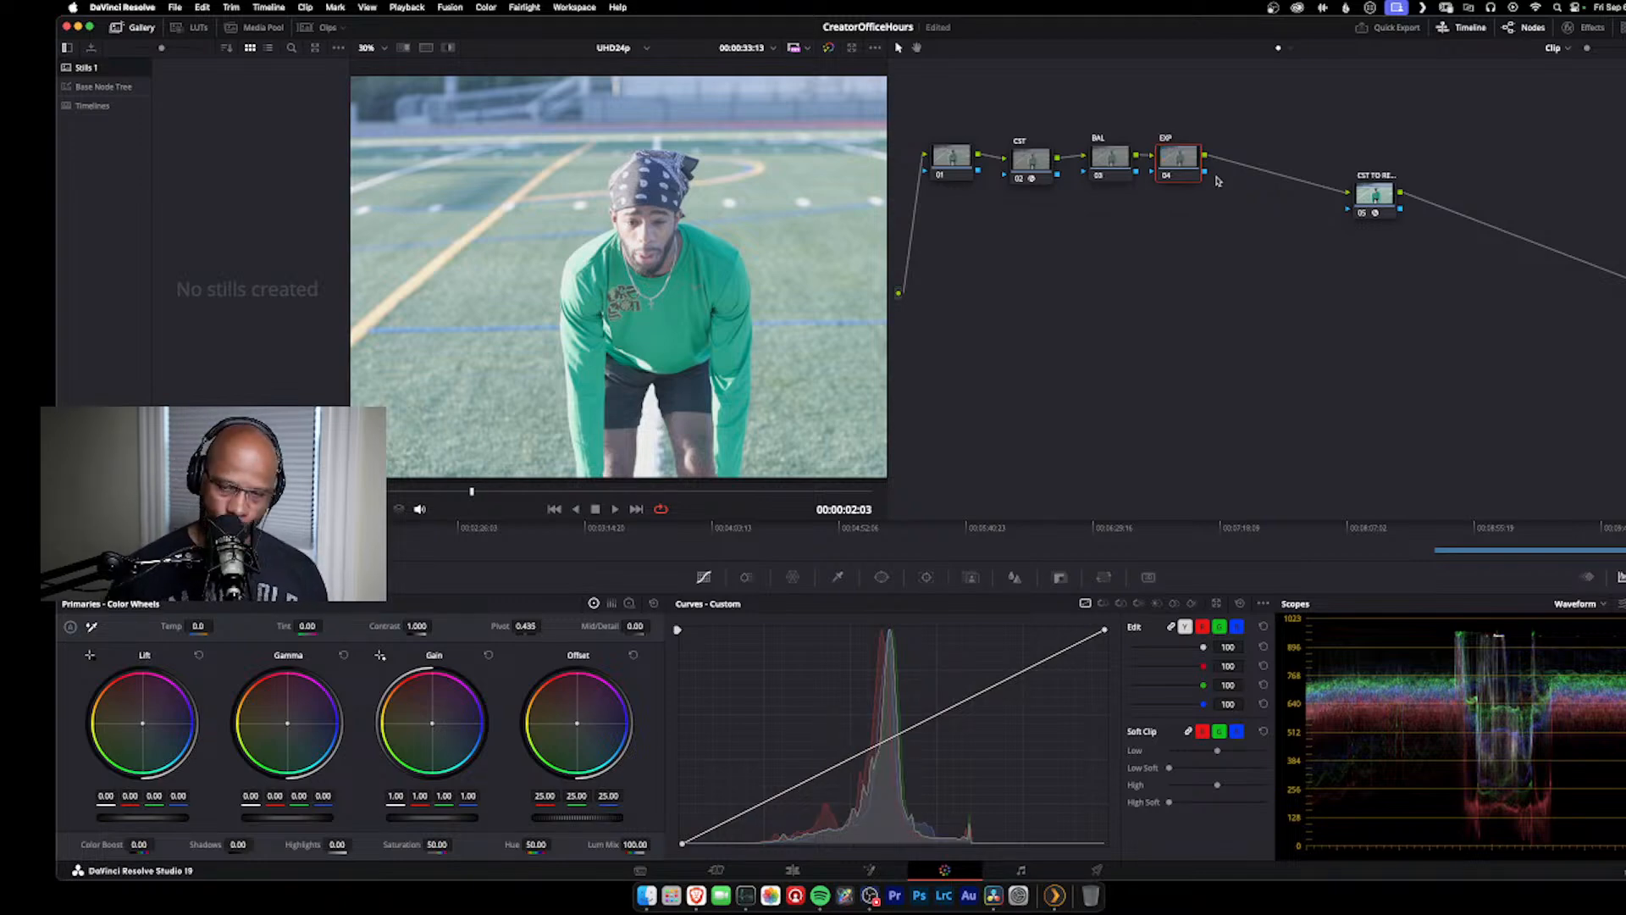
Step: Move the final conversion node farther along and higher in the graph, and reposition the EXP node slightly beside BAL
{"action": "left_click_drag", "start_coordinate": [1387, 193], "coordinate": [1508, 139]}
{"action": "left_click_drag", "start_coordinate": [1178, 171], "coordinate": [1184, 167]}
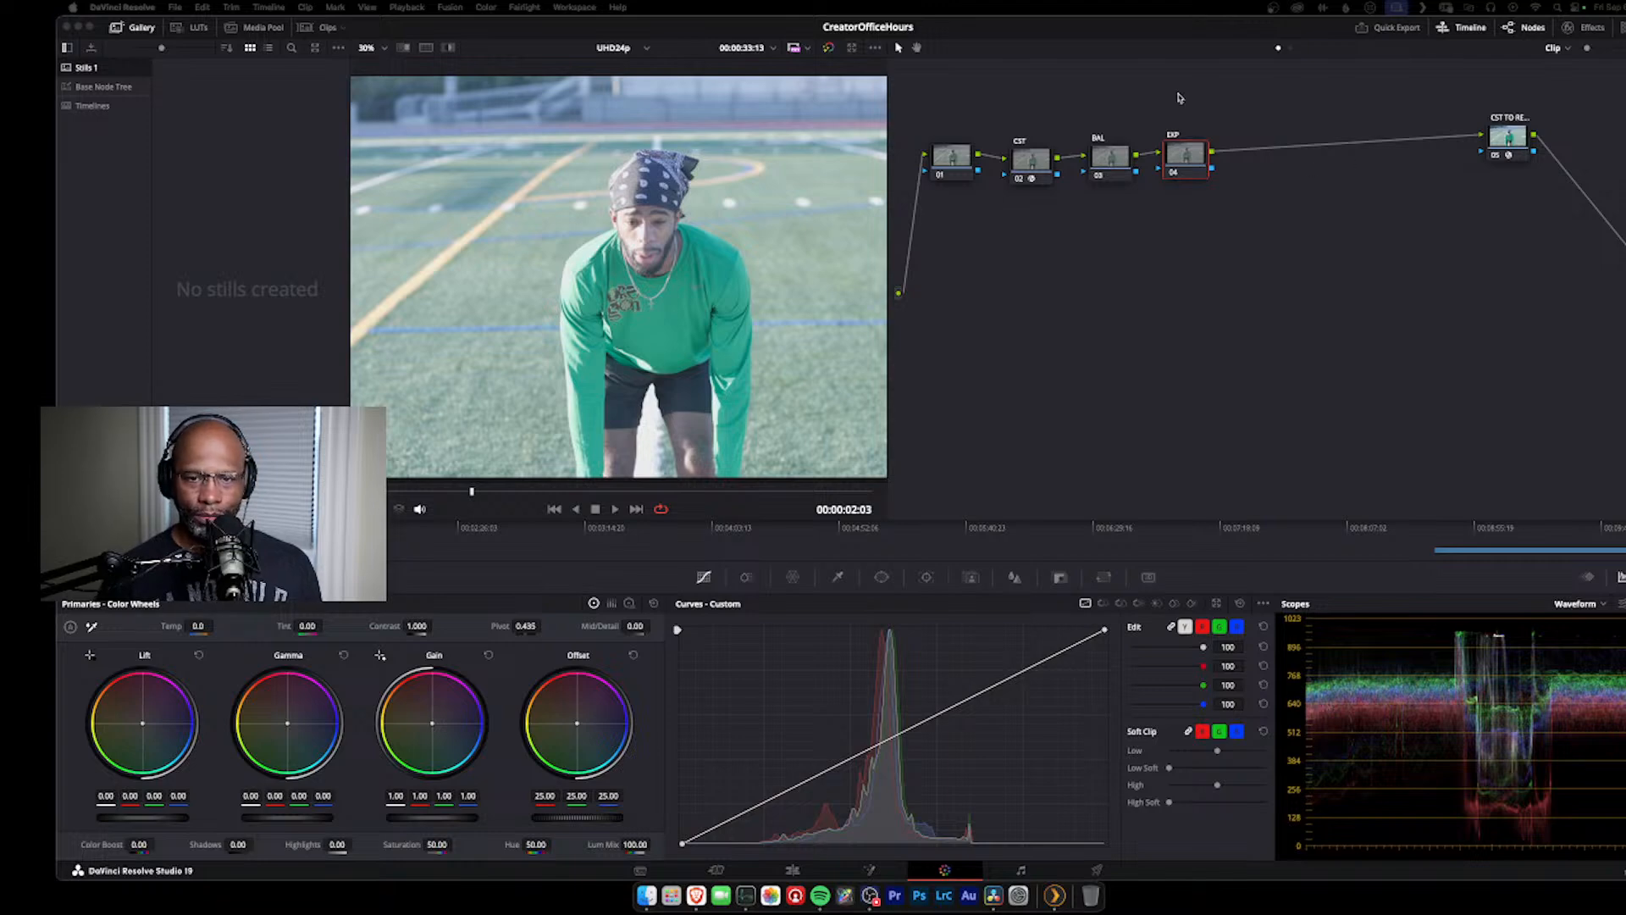
{"action": "mouse_move", "coordinate": [1173, 154]}
{"action": "left_mouse_down"}
{"action": "mouse_move", "coordinate": [1183, 132]}
{"action": "mouse_move", "coordinate": [1168, 155]}
{"action": "left_mouse_up"}
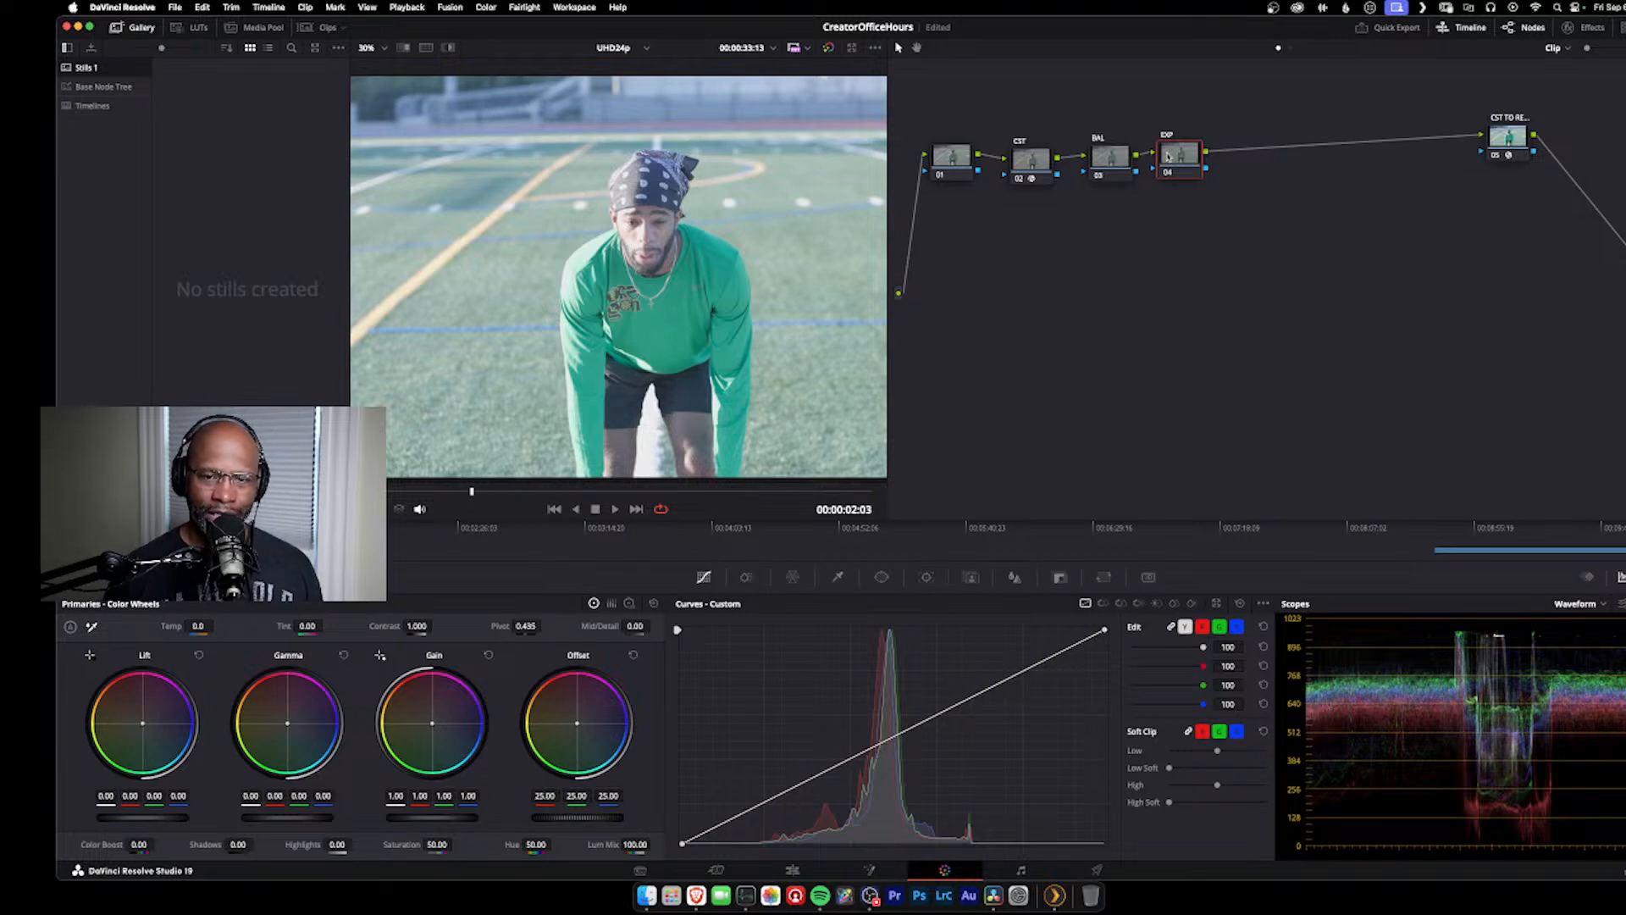
{"action": "key", "text": "alt+p"}
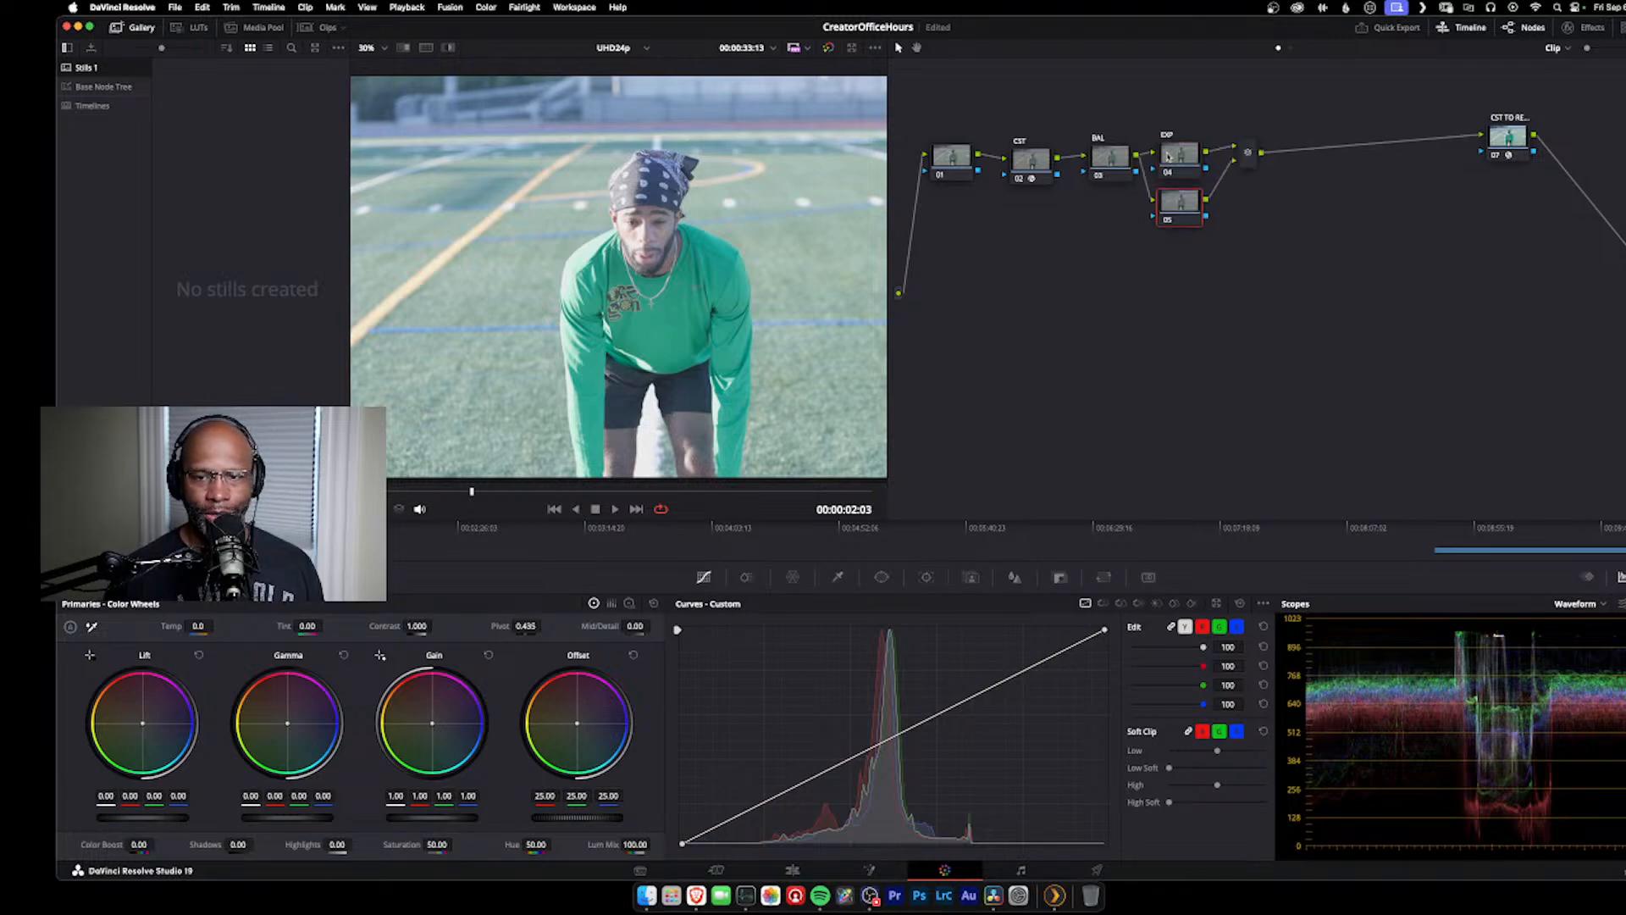
{"action": "left_click_drag", "start_coordinate": [1177, 206], "coordinate": [1180, 216]}
{"action": "key", "text": "BackSpace"}
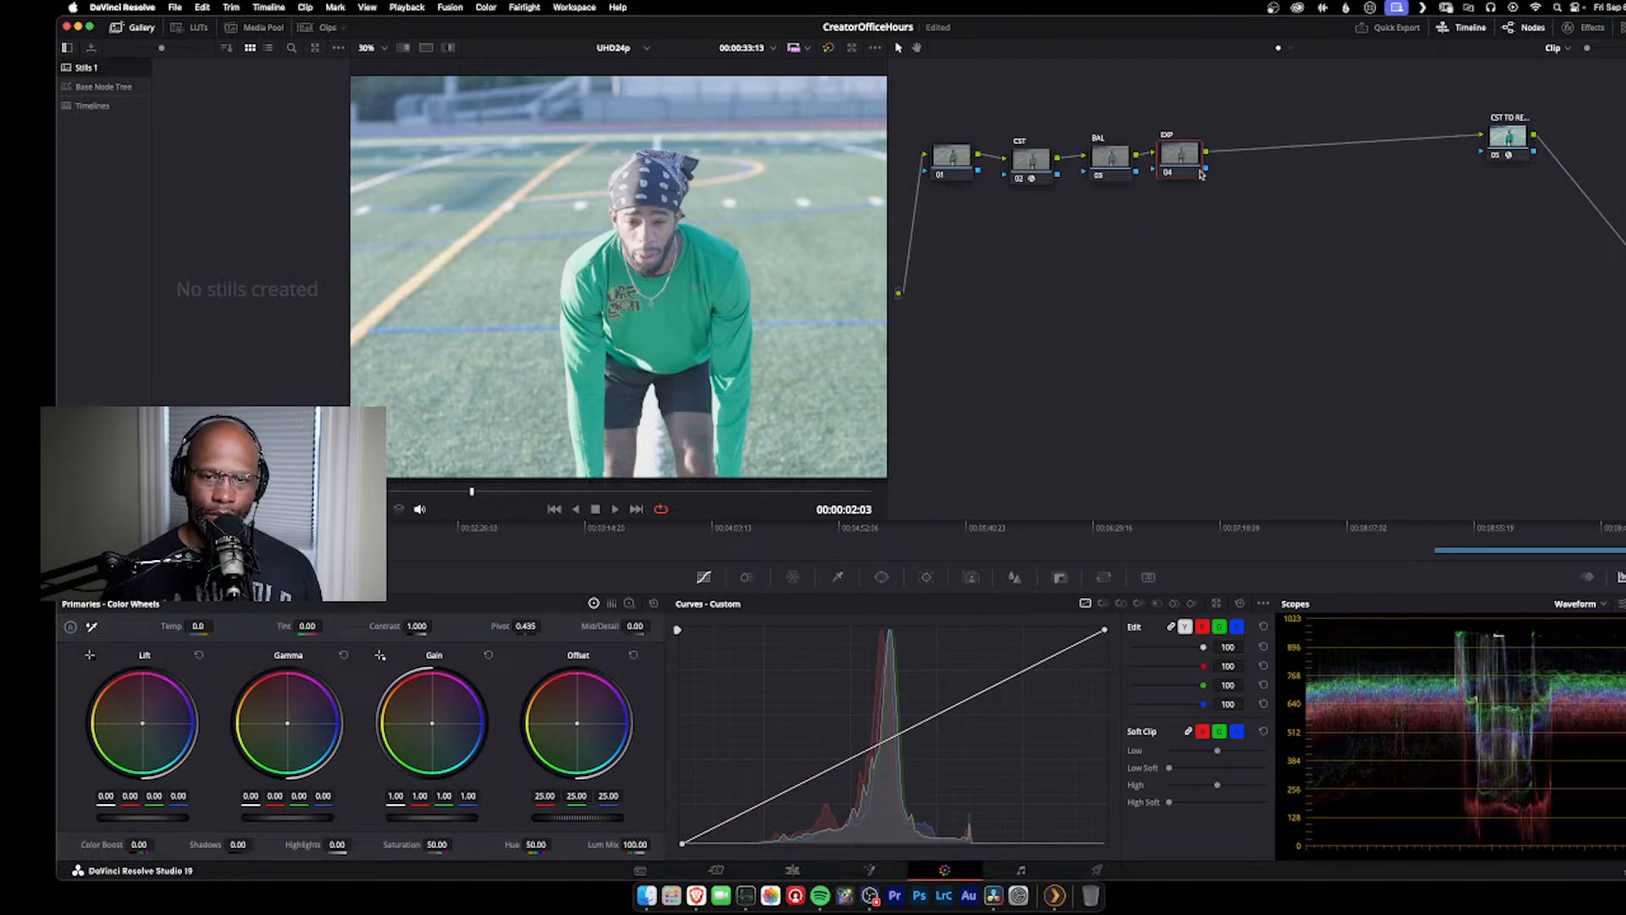
Step: Tighten the spacing of BAL and EXP, and add a serial node after EXP with two more nodes parallel to it
{"action": "left_click_drag", "start_coordinate": [1112, 172], "coordinate": [1158, 156]}
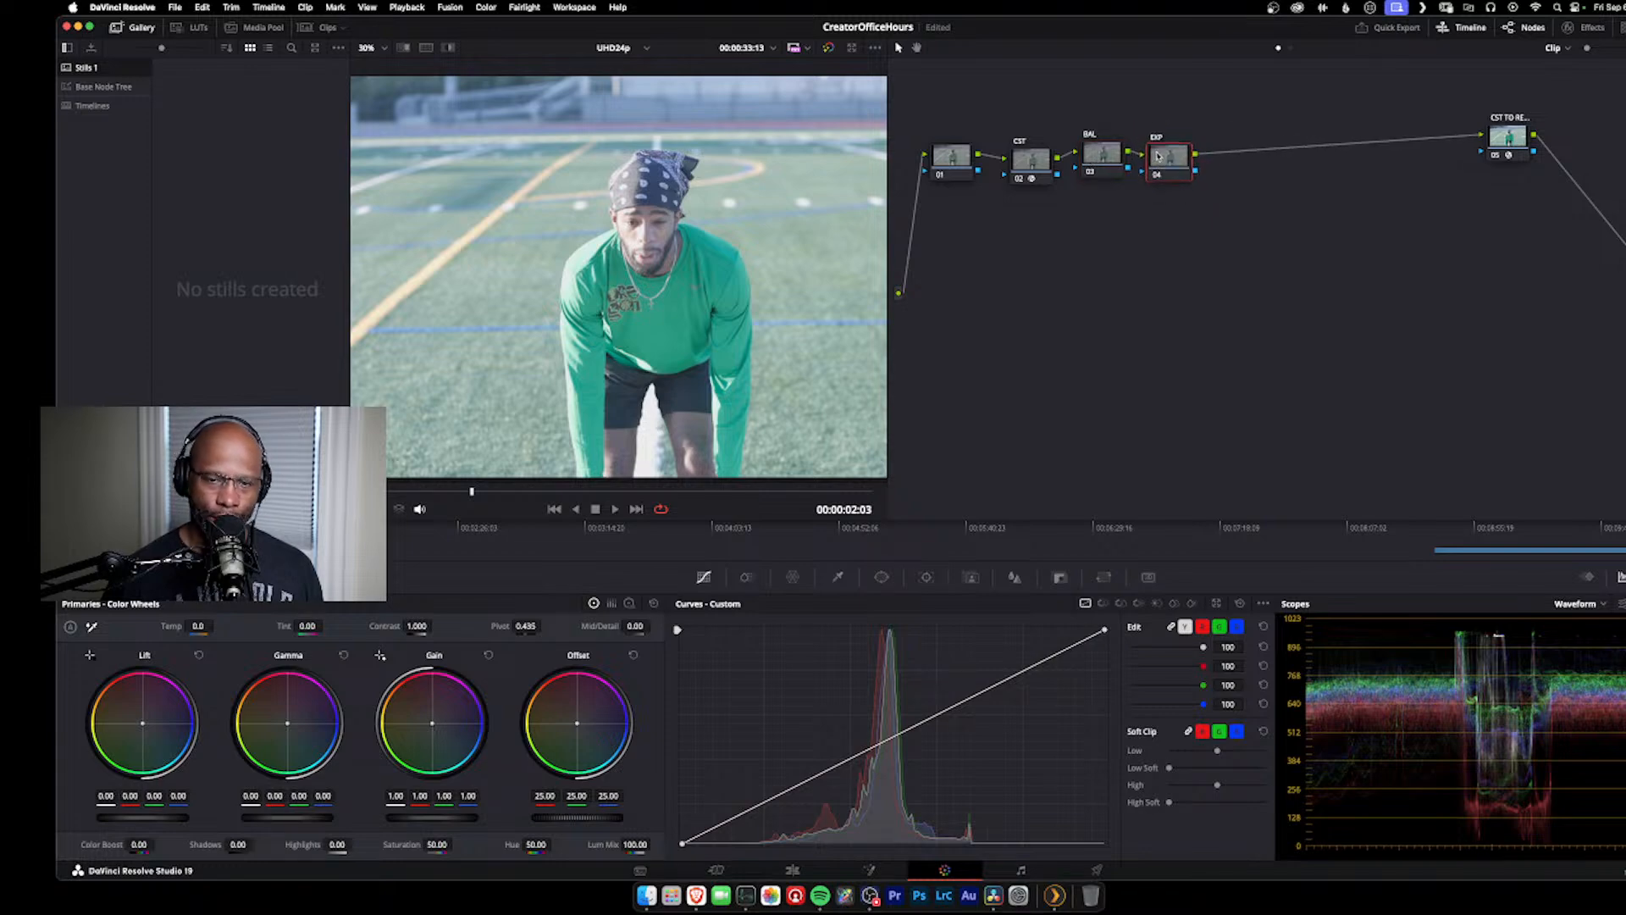
{"action": "key", "text": "alt+s"}
{"action": "left_click_drag", "start_coordinate": [1230, 159], "coordinate": [1232, 170]}
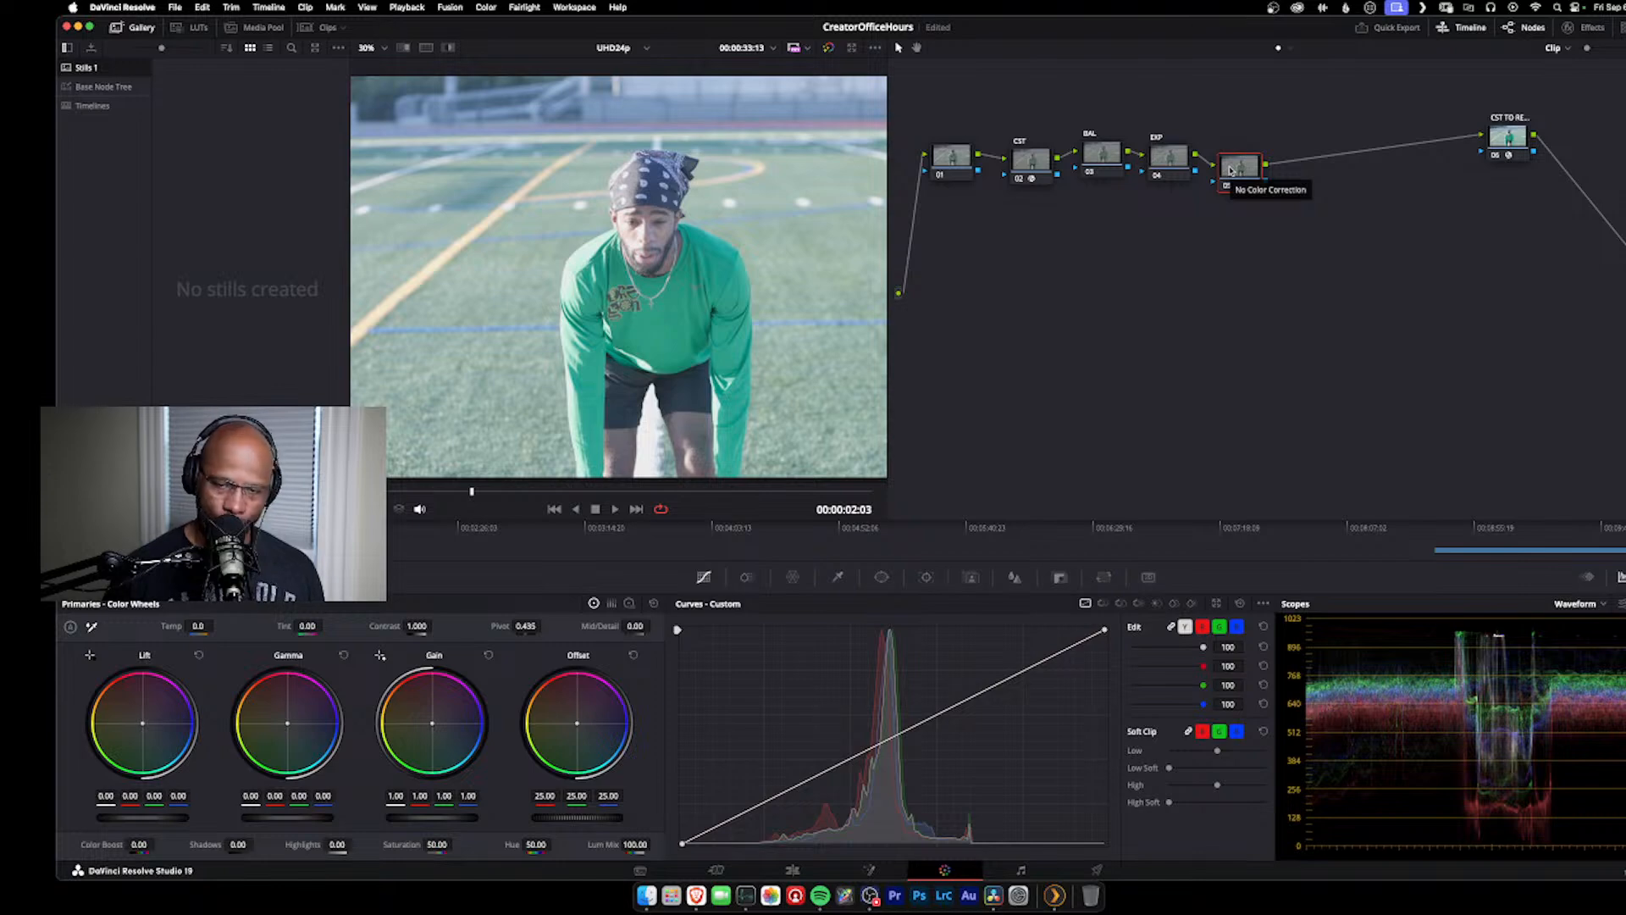
{"action": "key", "text": "alt+p"}
{"action": "key", "text": "alt+p"}
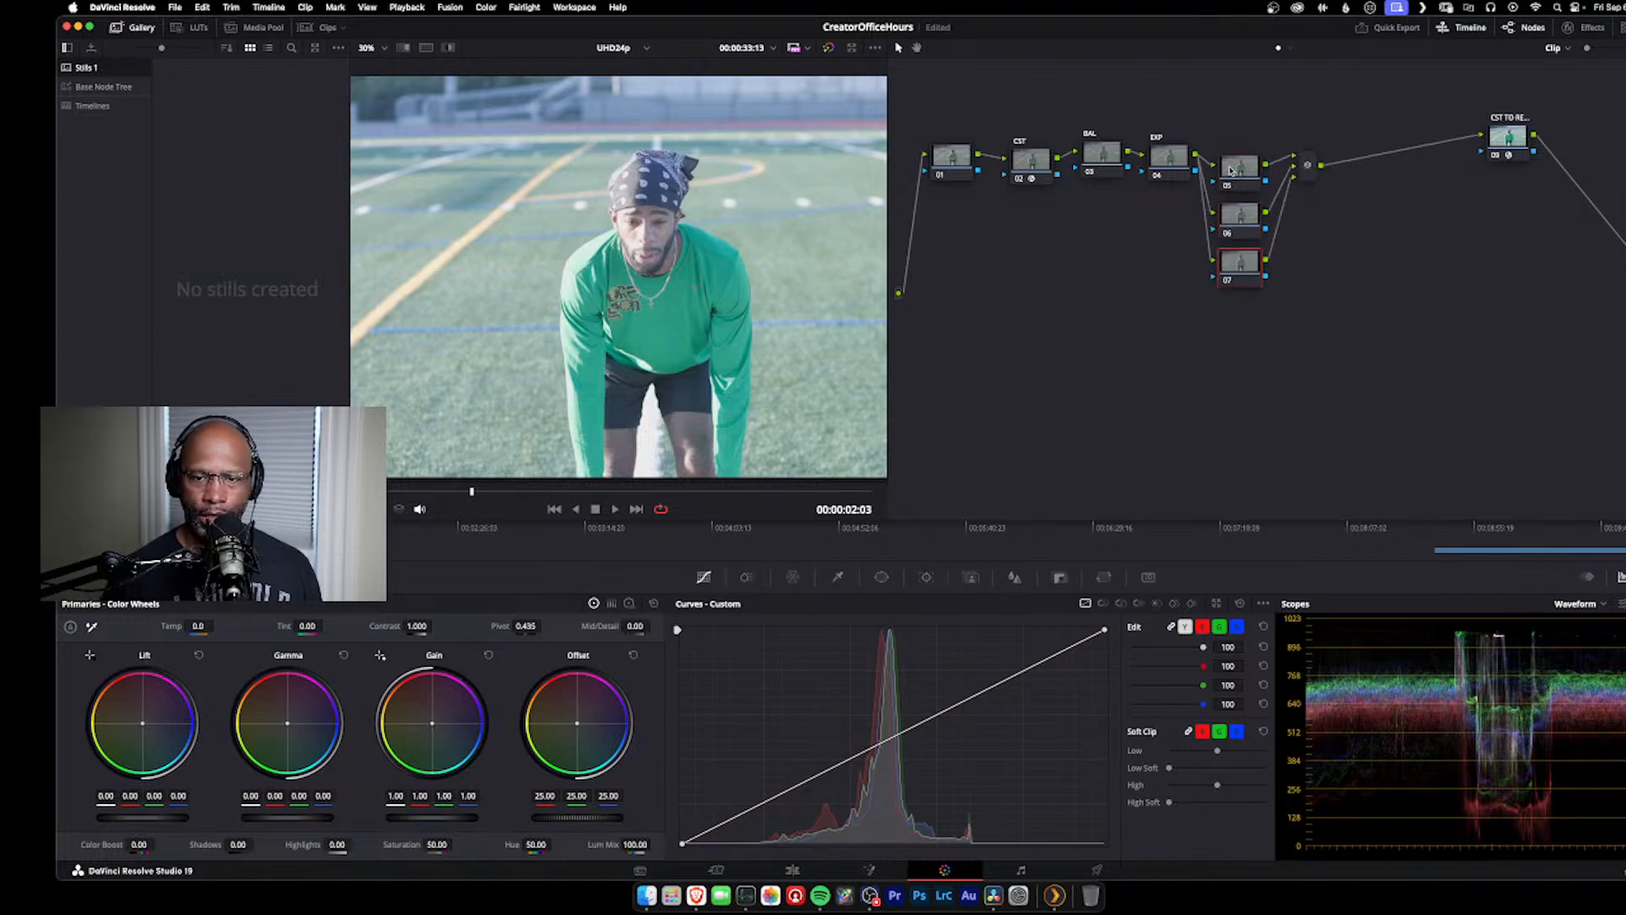
Step: Spread out the parallel nodes, raising node 05 above the EXP node and placing node 06 just beneath it
{"action": "left_click_drag", "start_coordinate": [1251, 172], "coordinate": [1248, 114]}
{"action": "left_click_drag", "start_coordinate": [1243, 235], "coordinate": [1245, 172]}
{"action": "left_click", "coordinate": [1165, 155]}
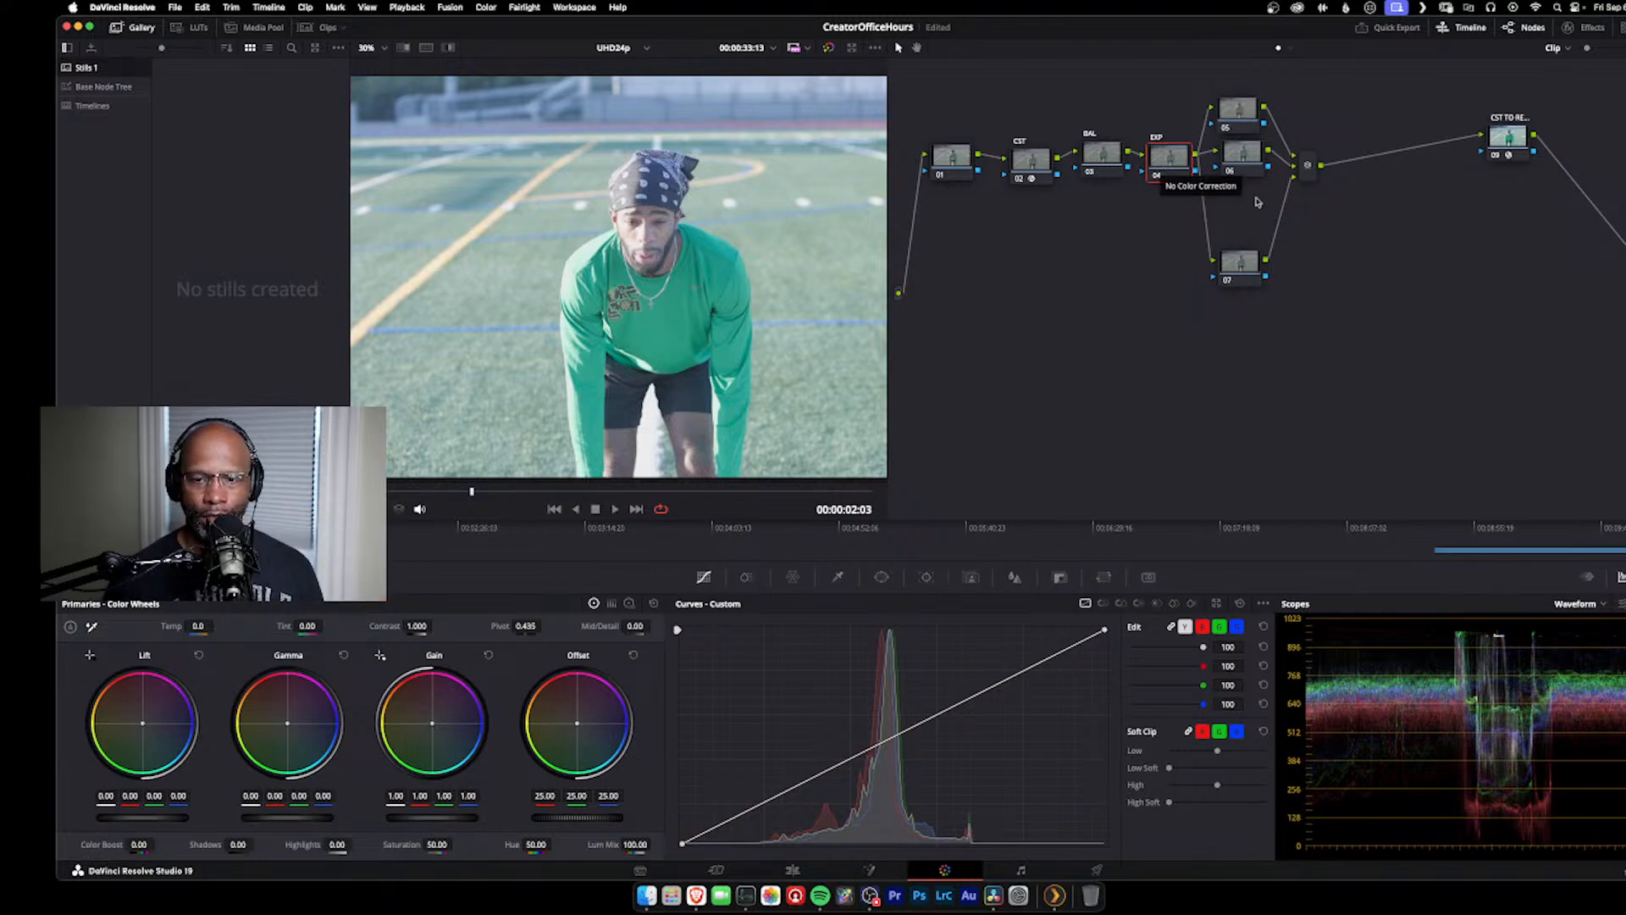
{"action": "left_click_drag", "start_coordinate": [1250, 163], "coordinate": [1250, 179]}
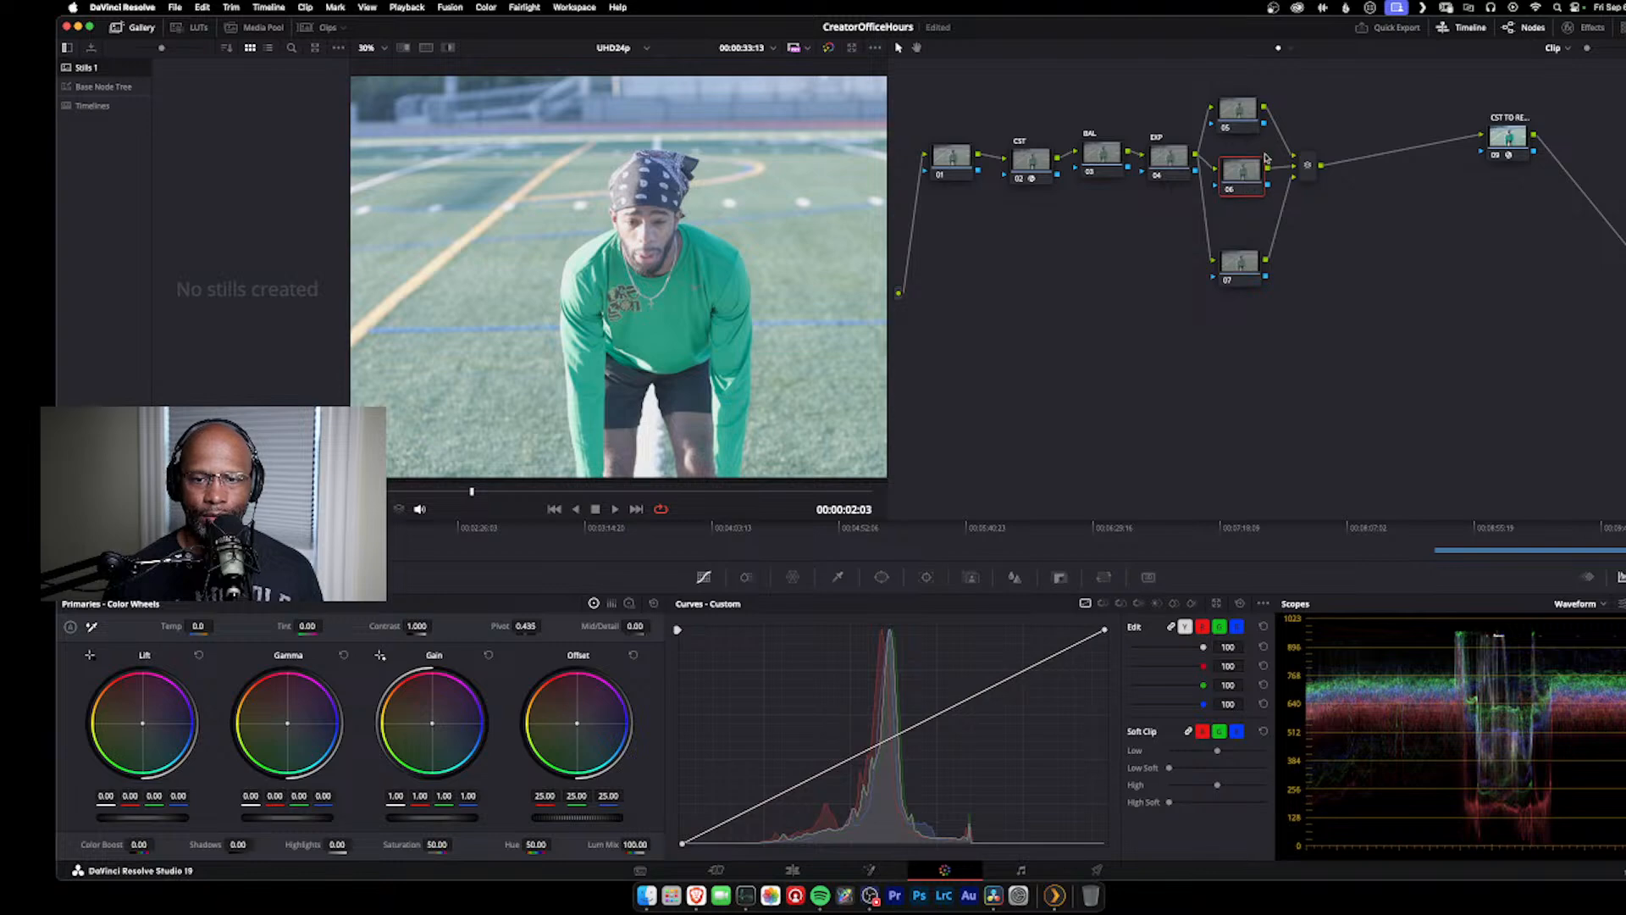
Step: Label the uppermost parallel node, node 05, as contrast
{"action": "right_click", "coordinate": [1239, 116]}
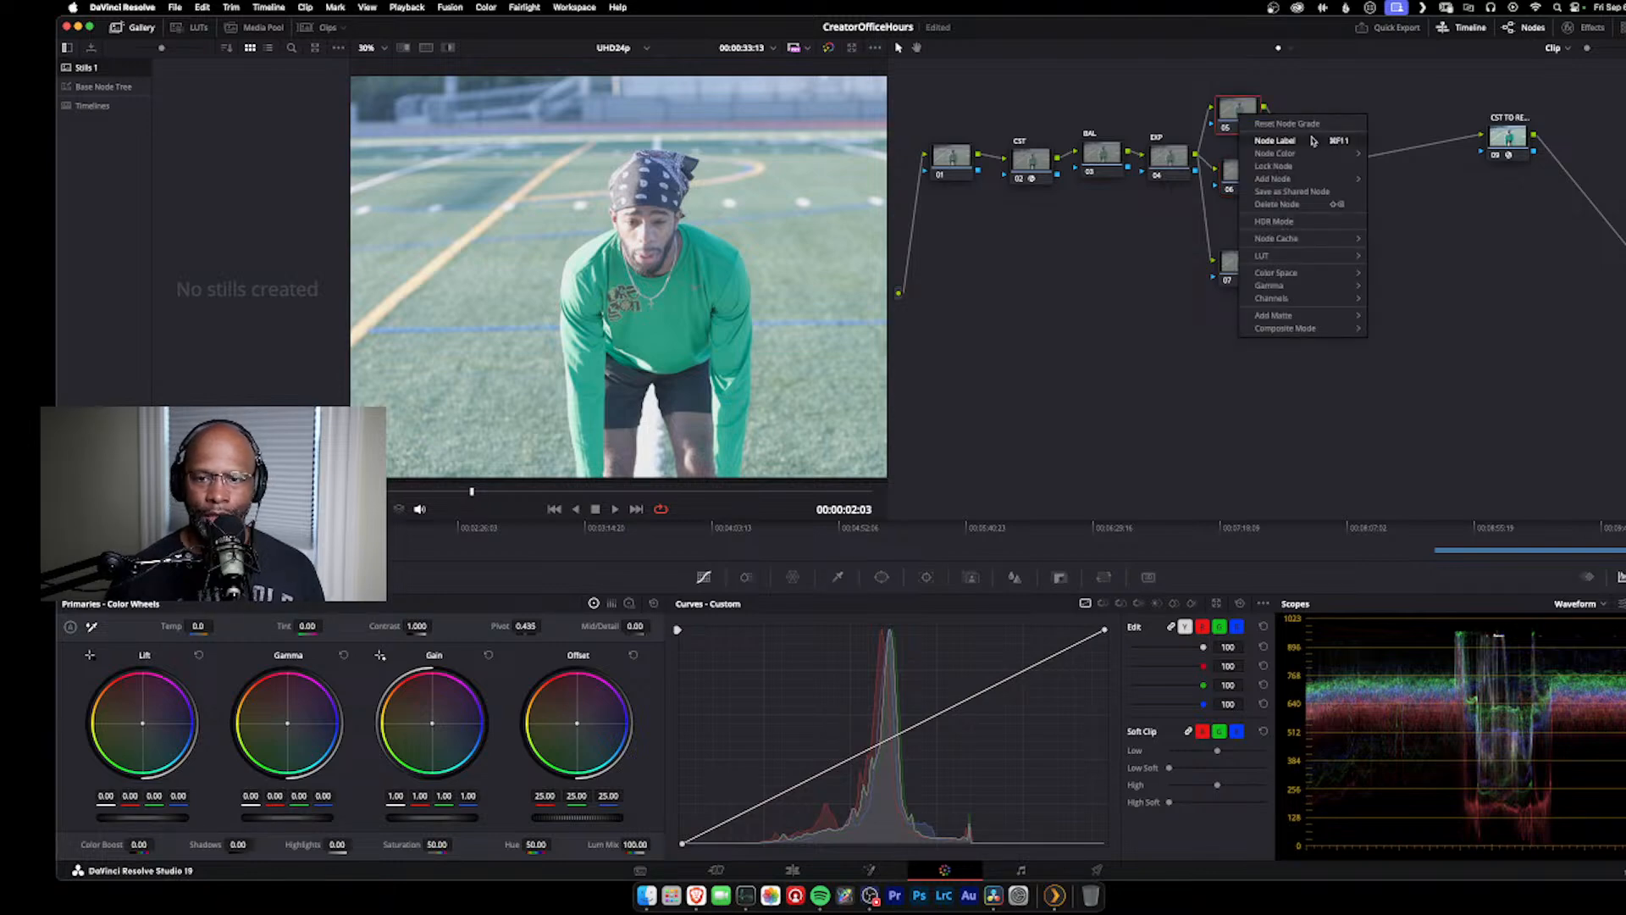
{"action": "left_click", "coordinate": [1305, 147]}
{"action": "key", "text": "Caps_Lock"}
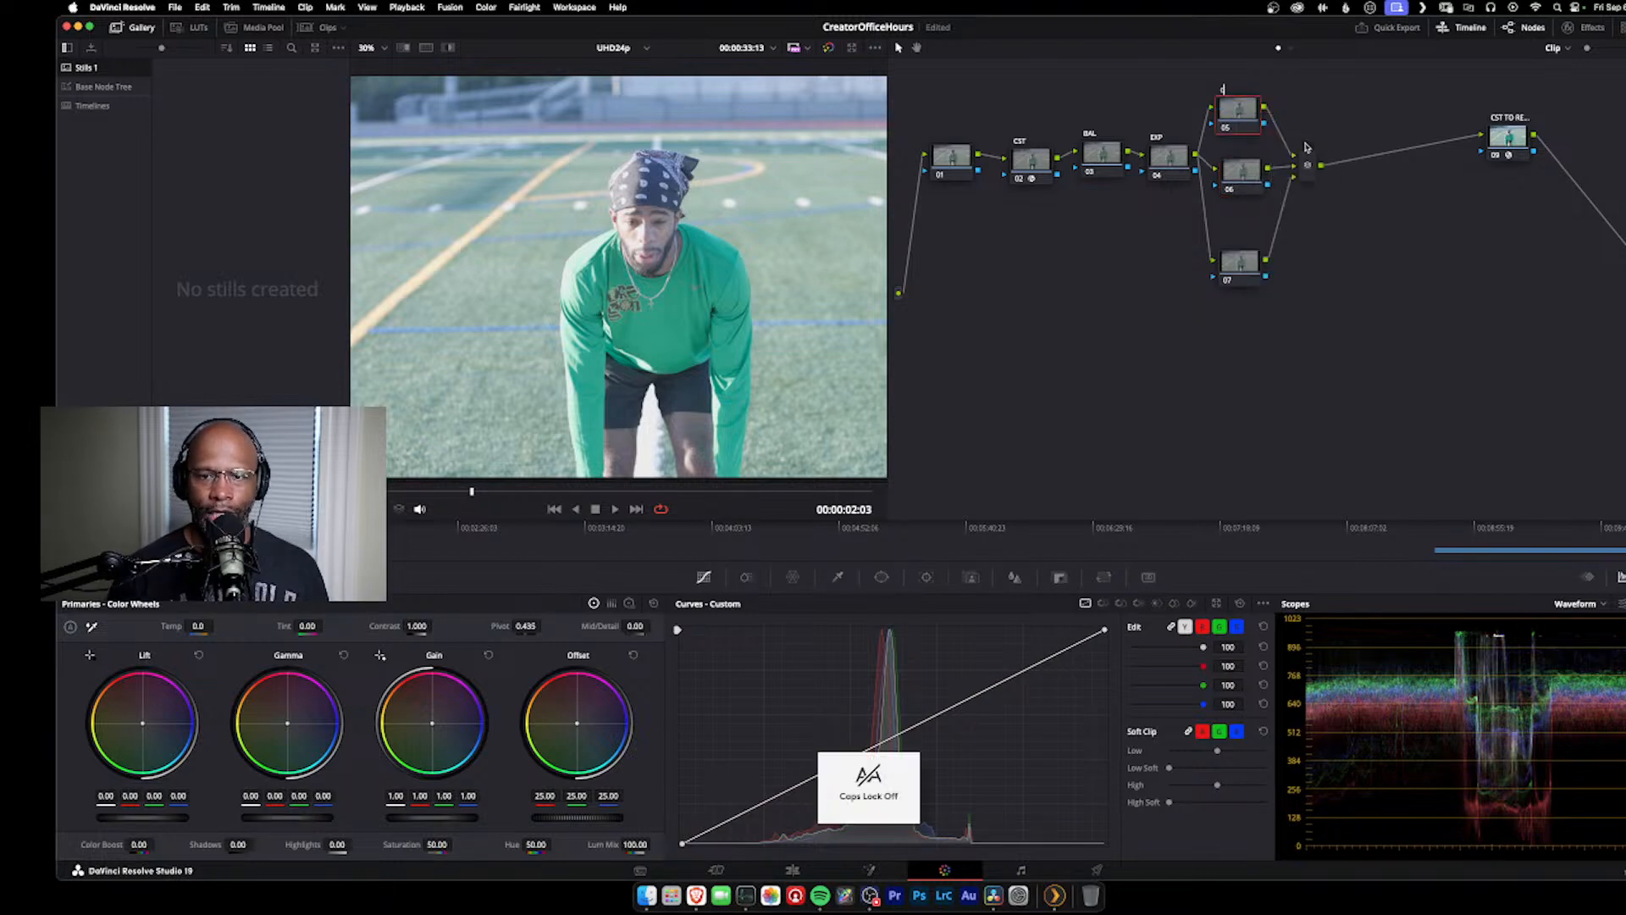
{"action": "type", "text": "contrast"}
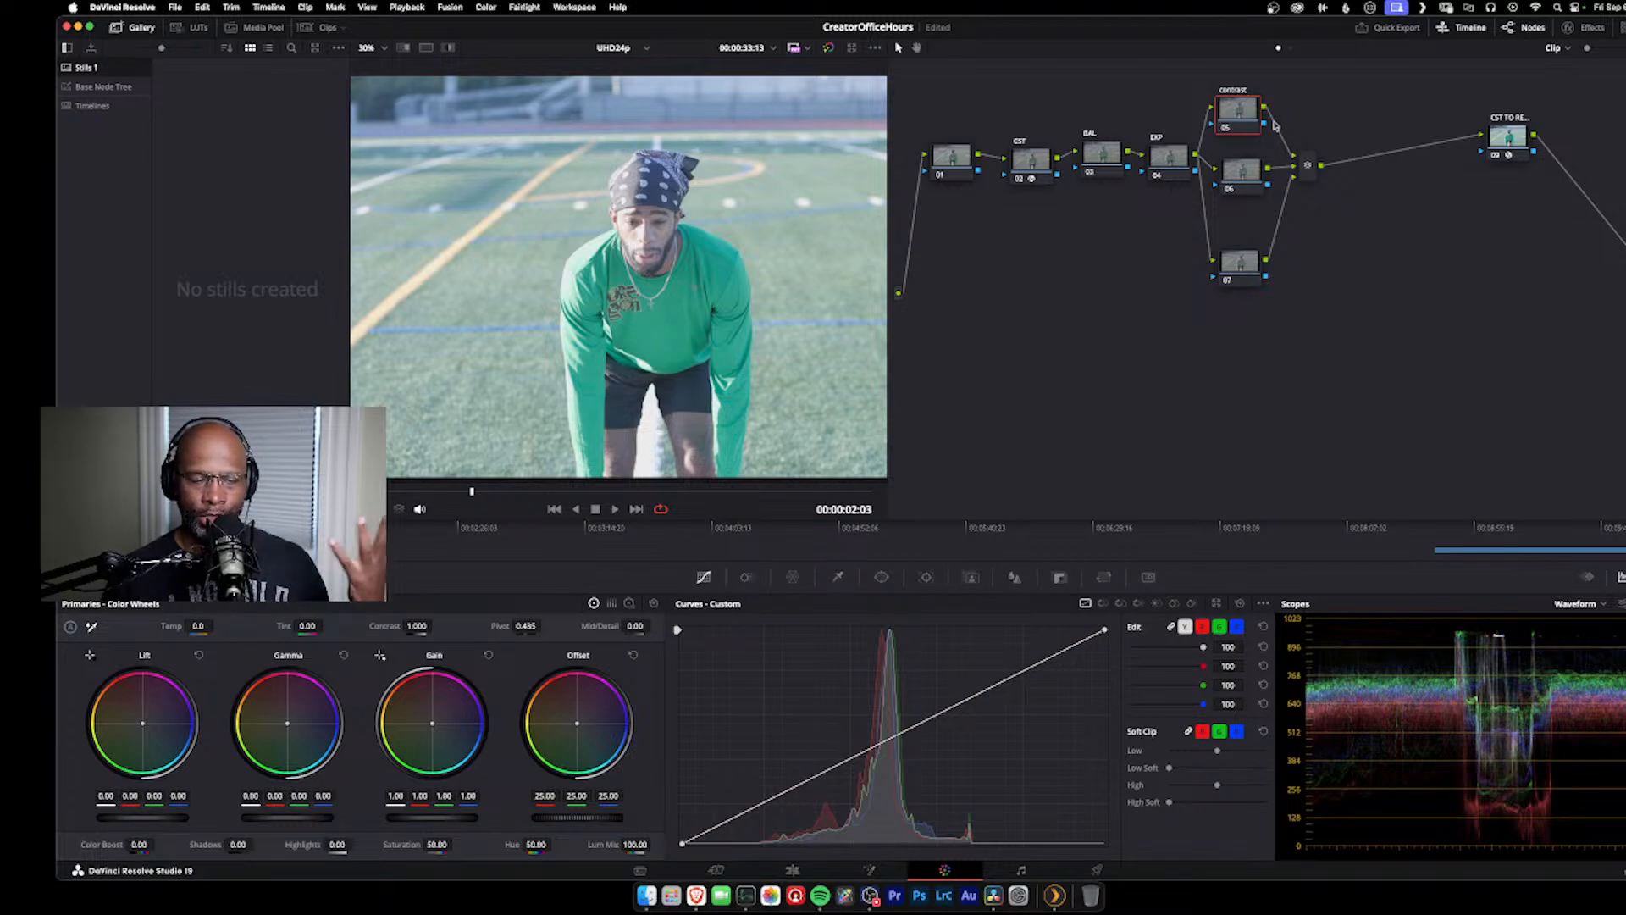
Step: Label the middle parallel node, node 06, as SAT
{"action": "right_click", "coordinate": [1246, 177]}
{"action": "mouse_move", "coordinate": [1319, 222]}
{"action": "left_click", "coordinate": [1316, 201]}
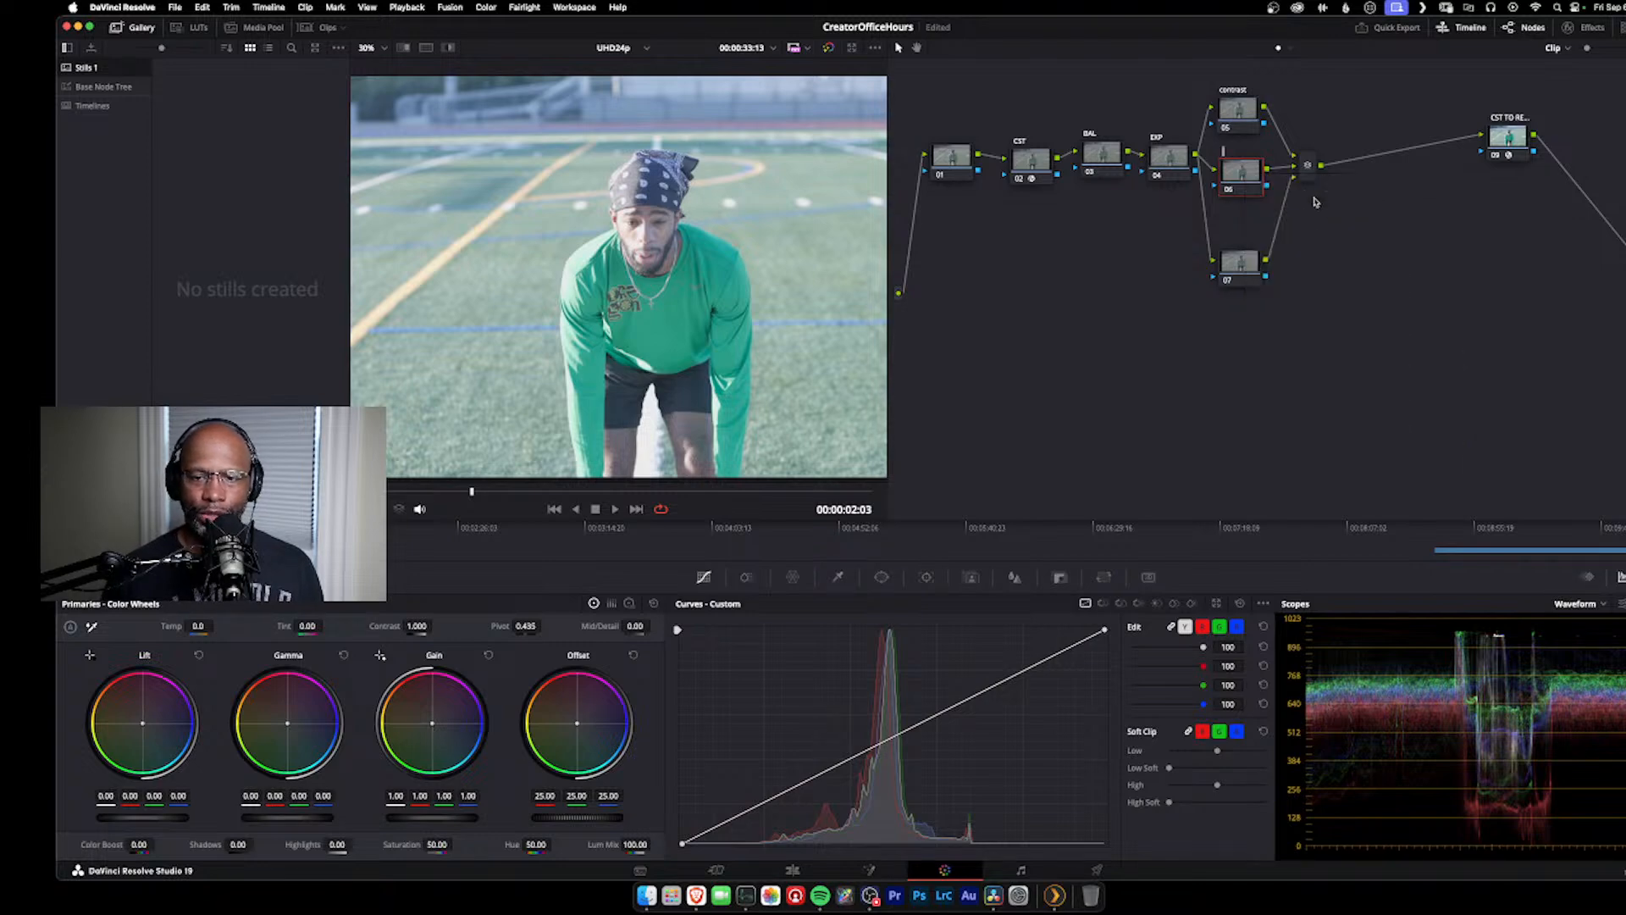
{"action": "key", "text": "Caps_Lock"}
{"action": "type", "text": "SA"}
{"action": "key", "text": "Caps_Lock"}
{"action": "type", "text": "T"}
{"action": "key", "text": "Return"}
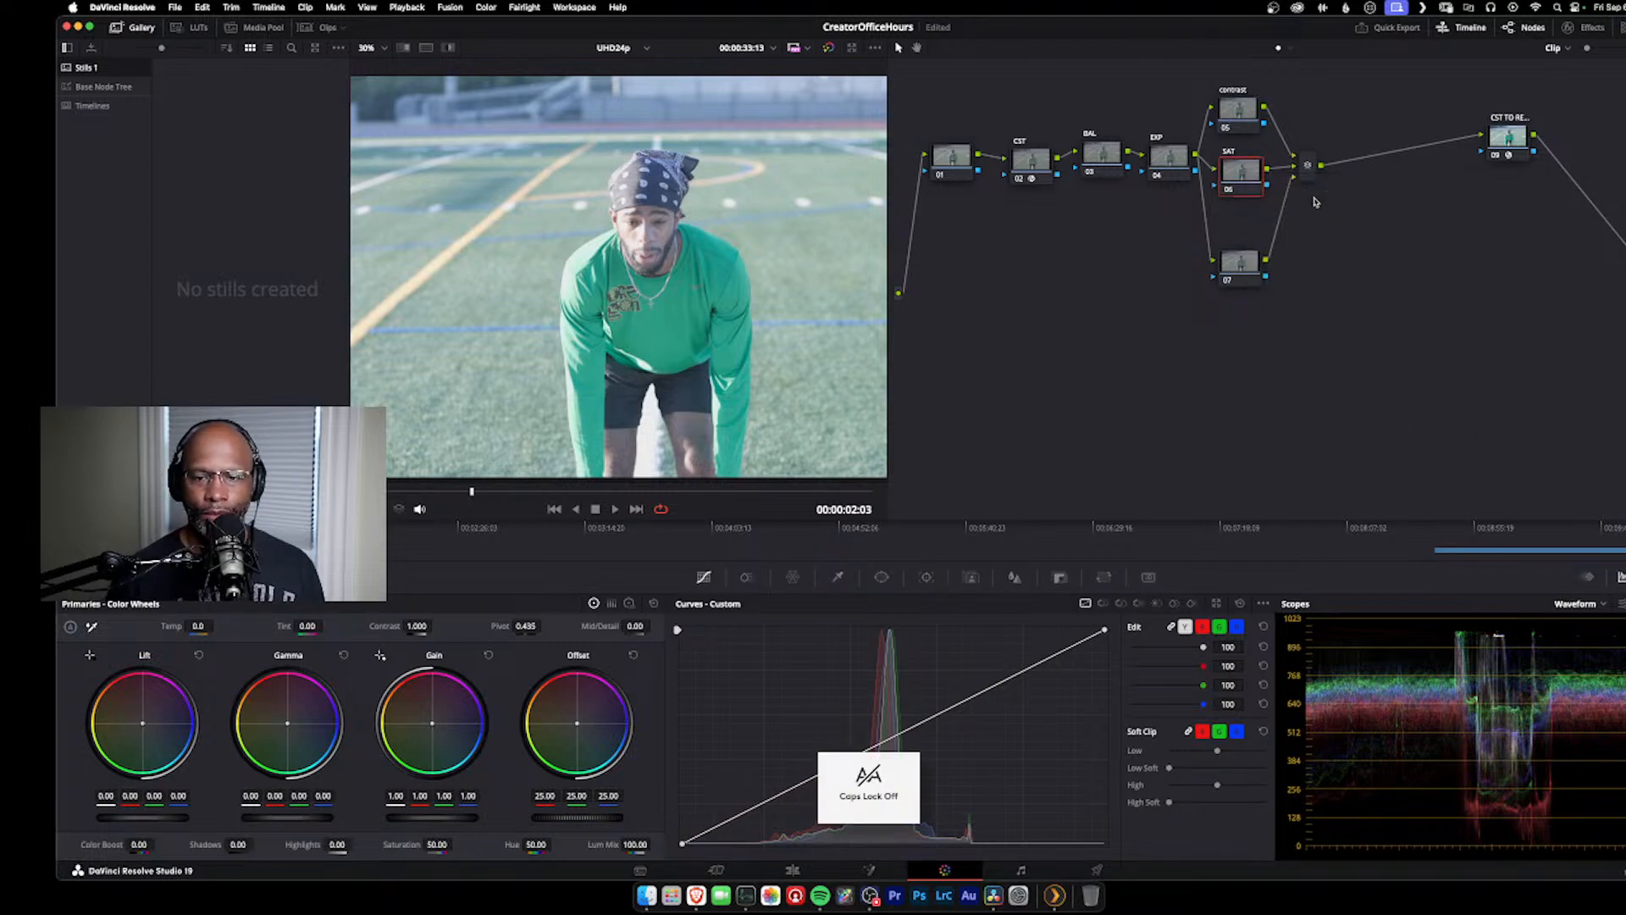
Step: Label the lowest parallel node, node 07, as HL
{"action": "right_click", "coordinate": [1234, 275]}
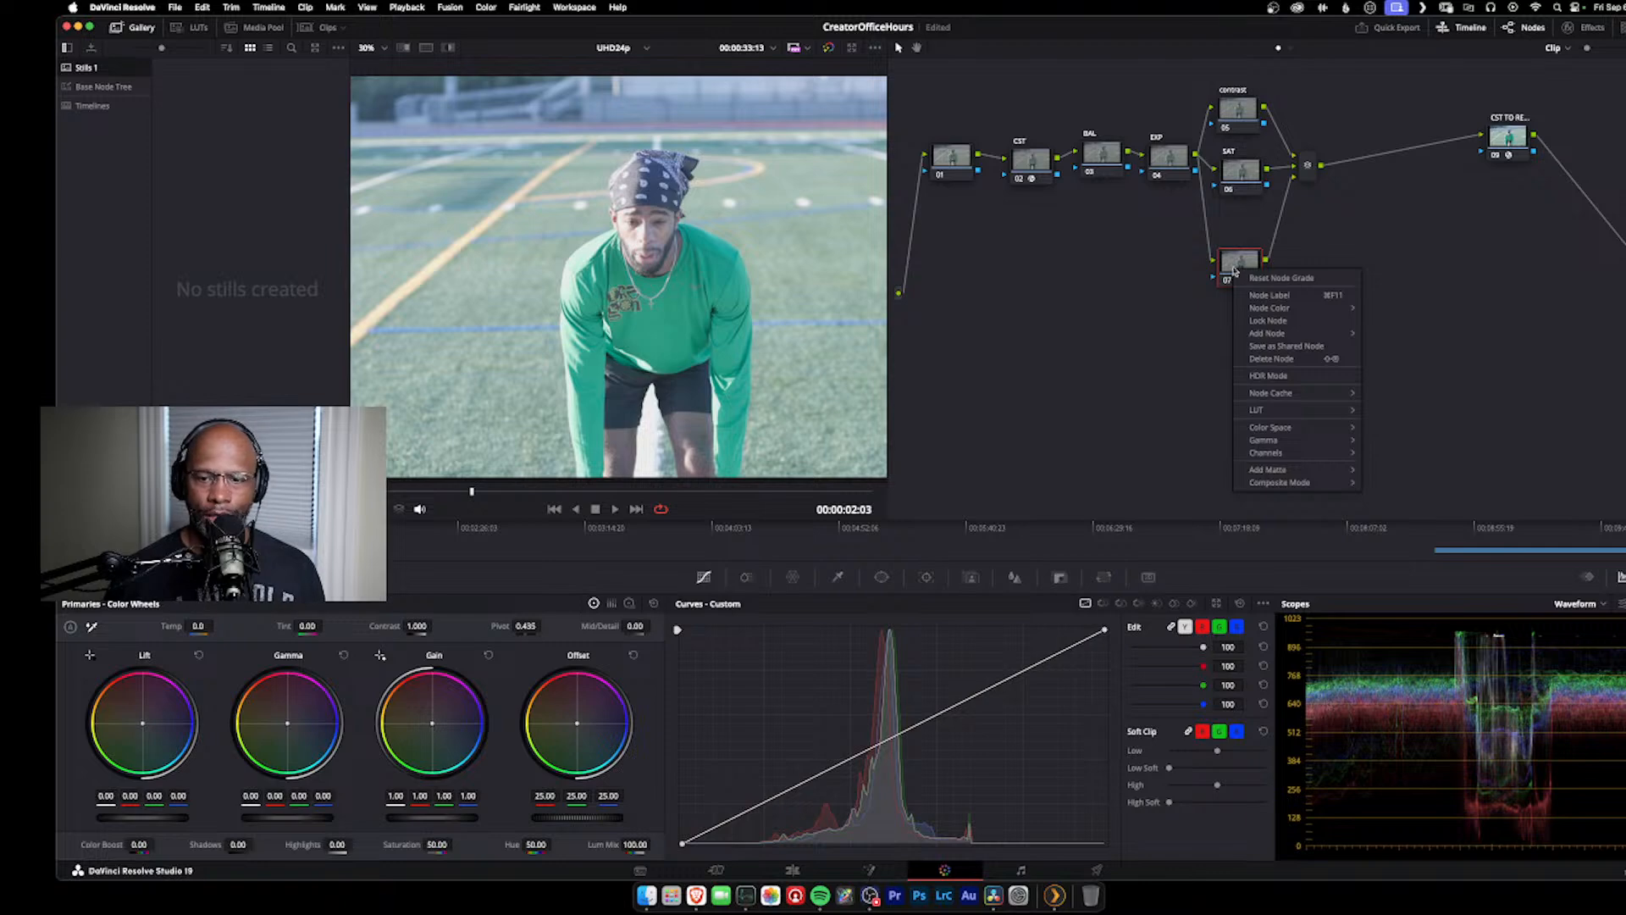
{"action": "mouse_move", "coordinate": [1271, 312]}
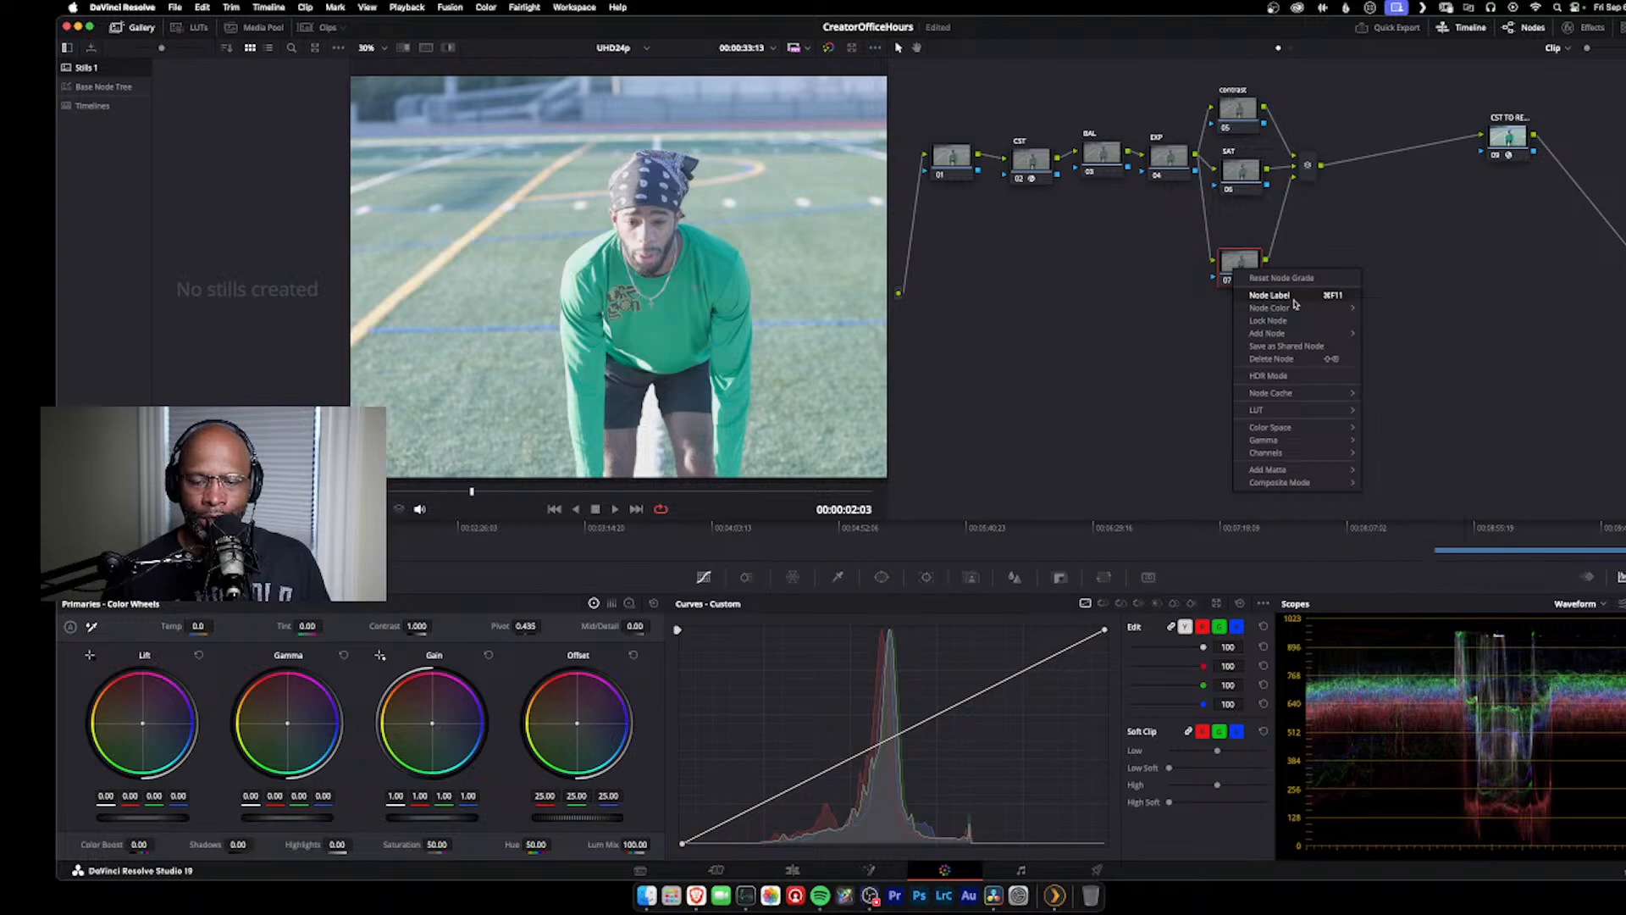
{"action": "left_click", "coordinate": [1294, 298]}
{"action": "type", "text": "HL"}
{"action": "key", "text": "Caps_Lock"}
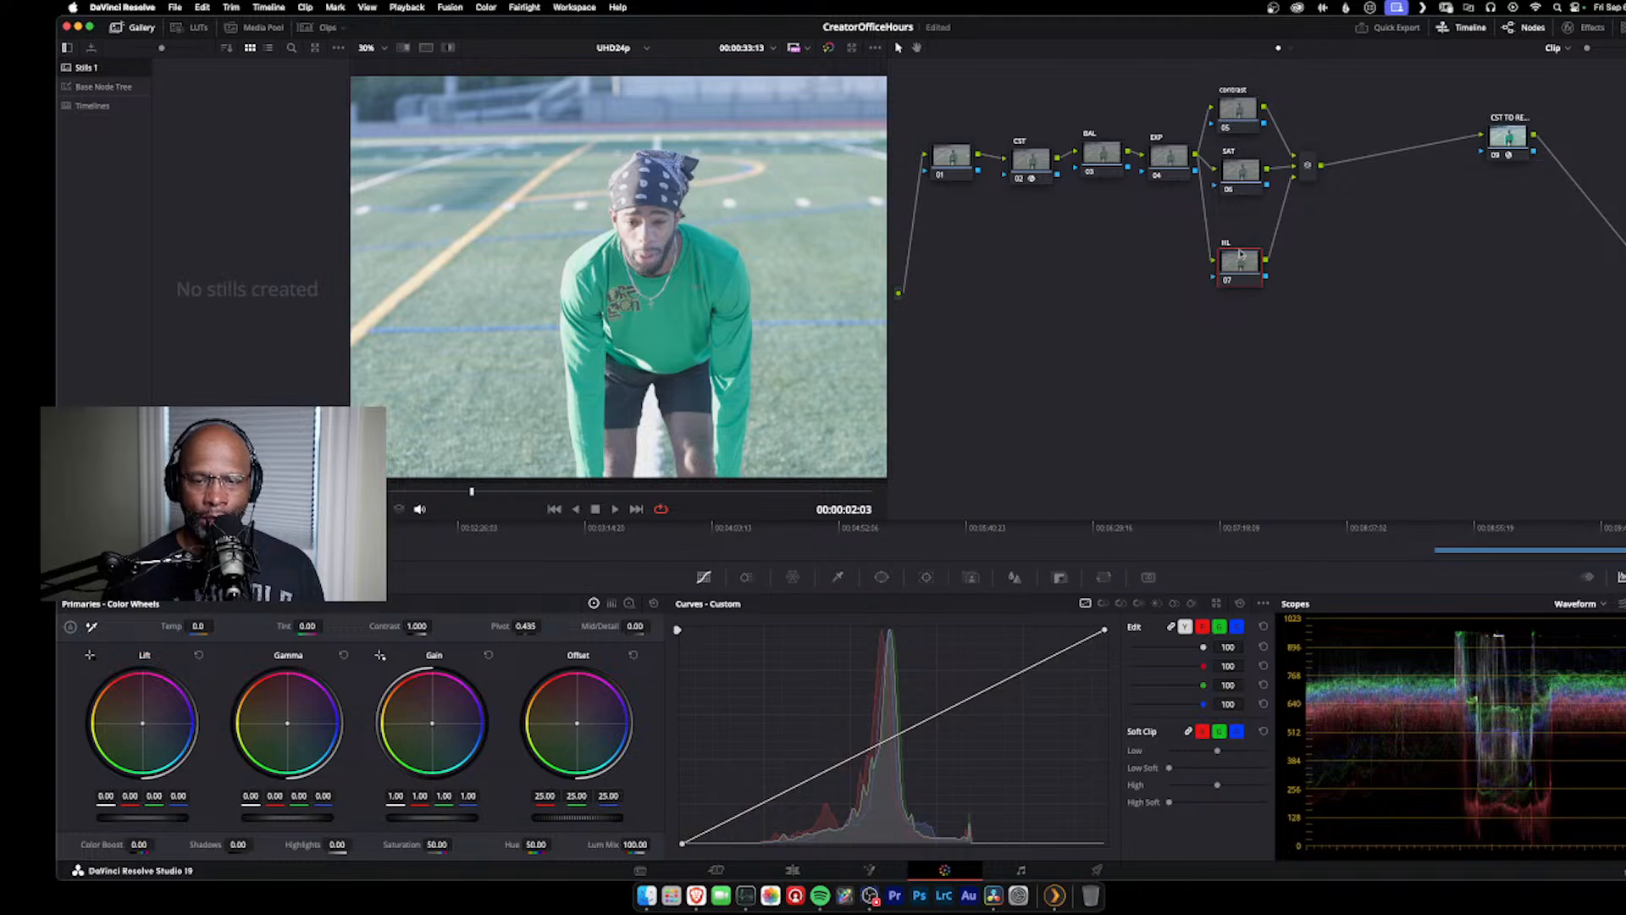
Step: Label the first node in the tree, node 01, as NR
{"action": "left_click", "coordinate": [1174, 166]}
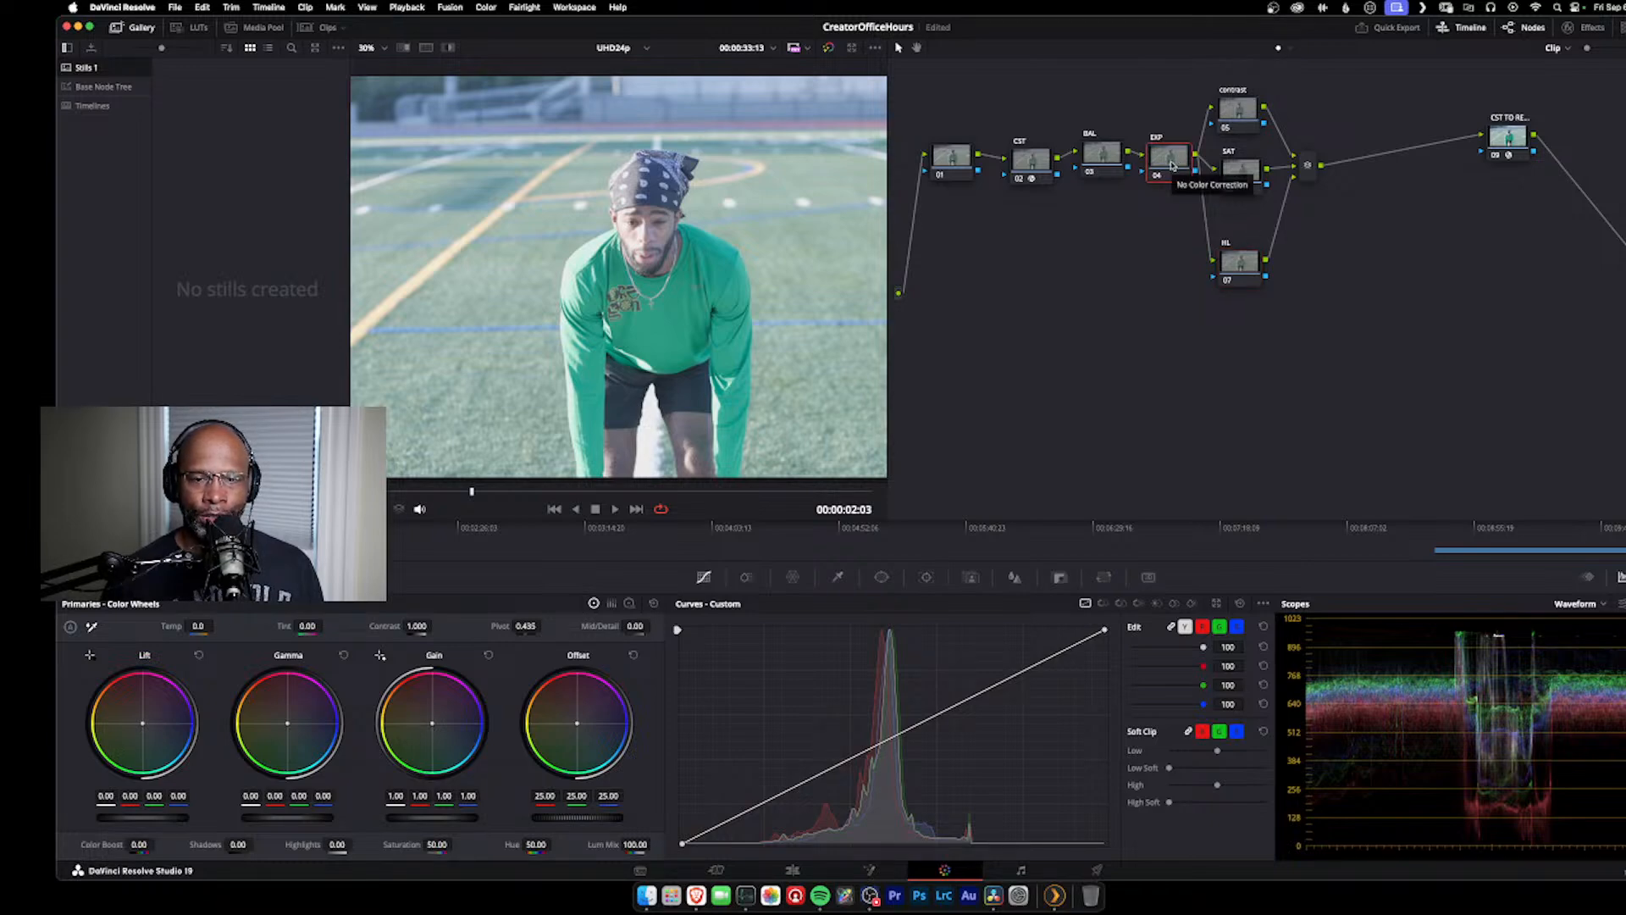
{"action": "left_click_drag", "start_coordinate": [1031, 159], "coordinate": [1021, 151]}
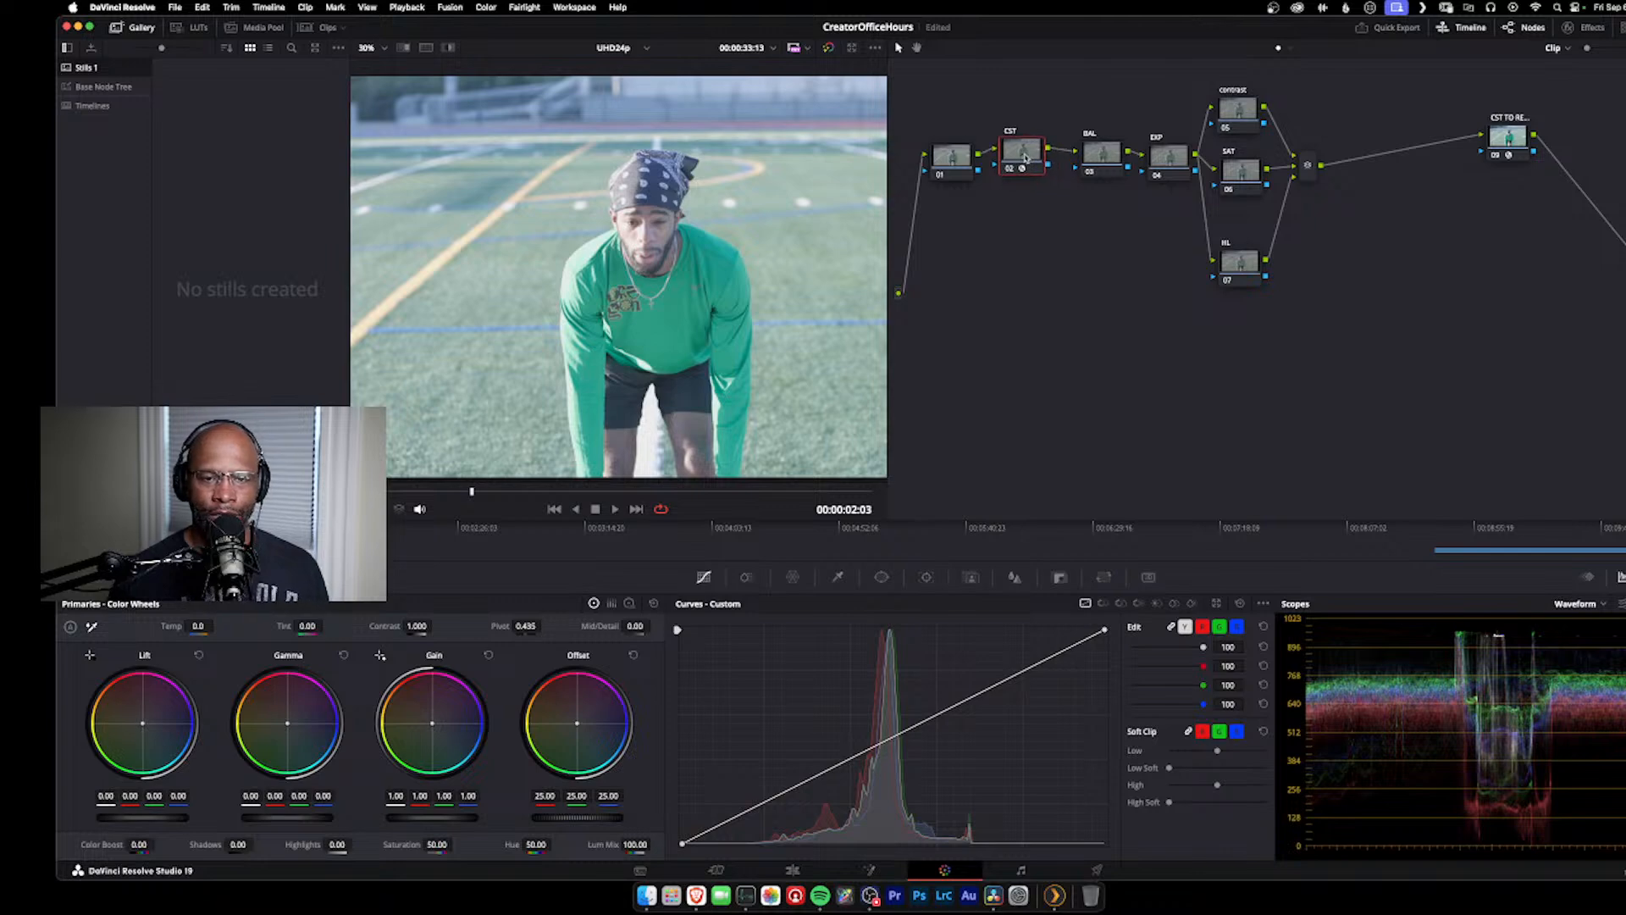
{"action": "left_click", "coordinate": [954, 158]}
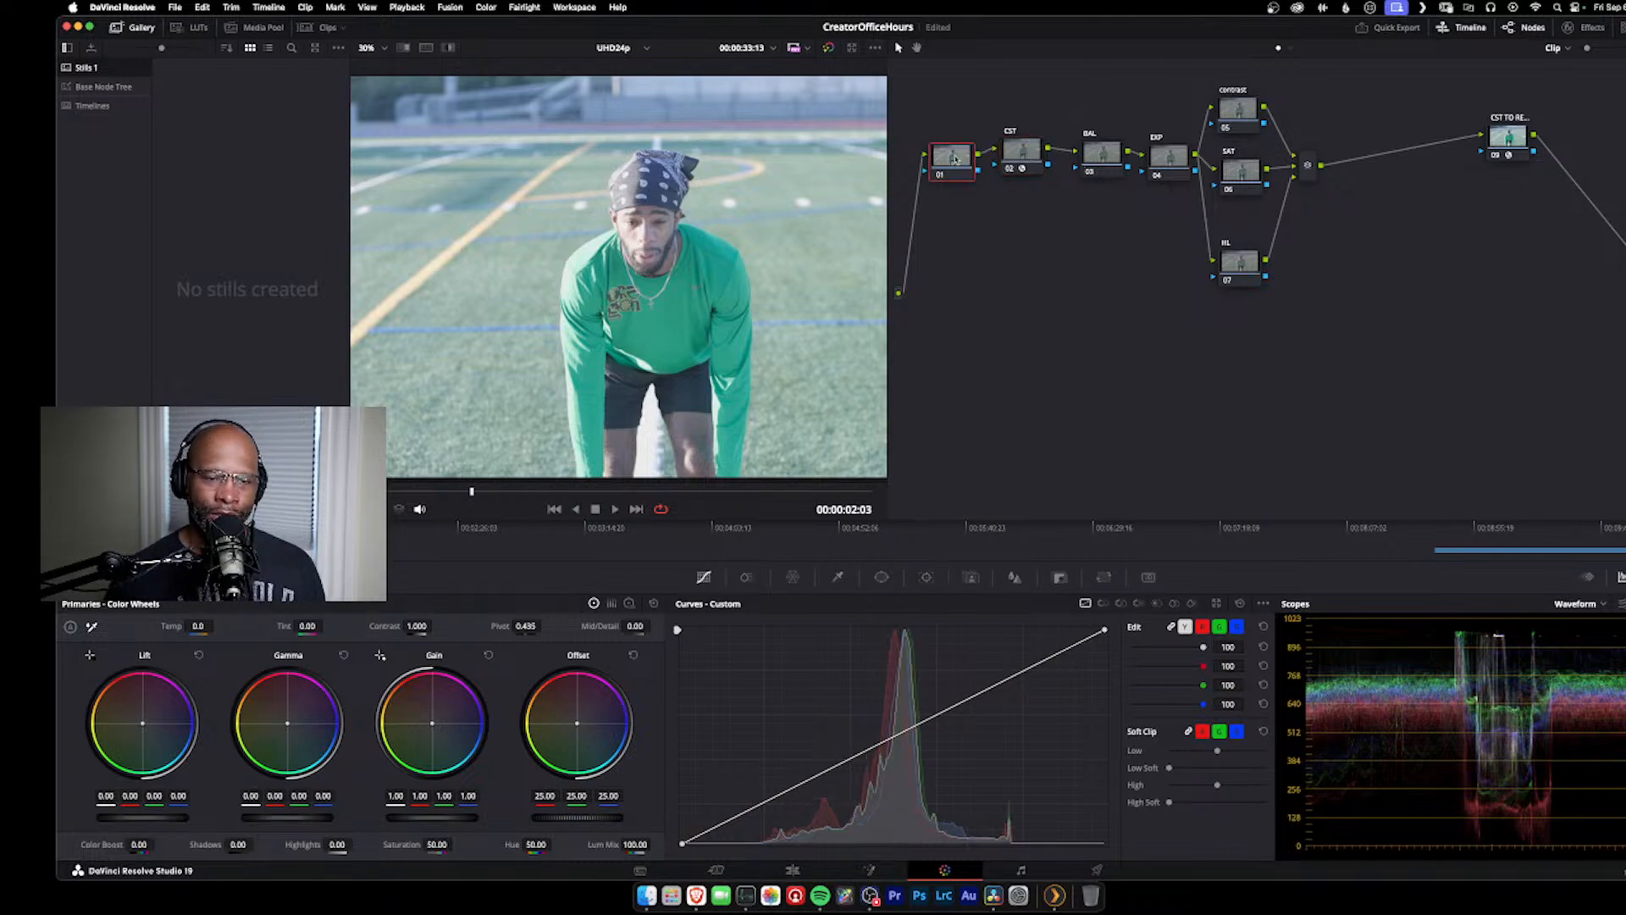
{"action": "right_click", "coordinate": [954, 158]}
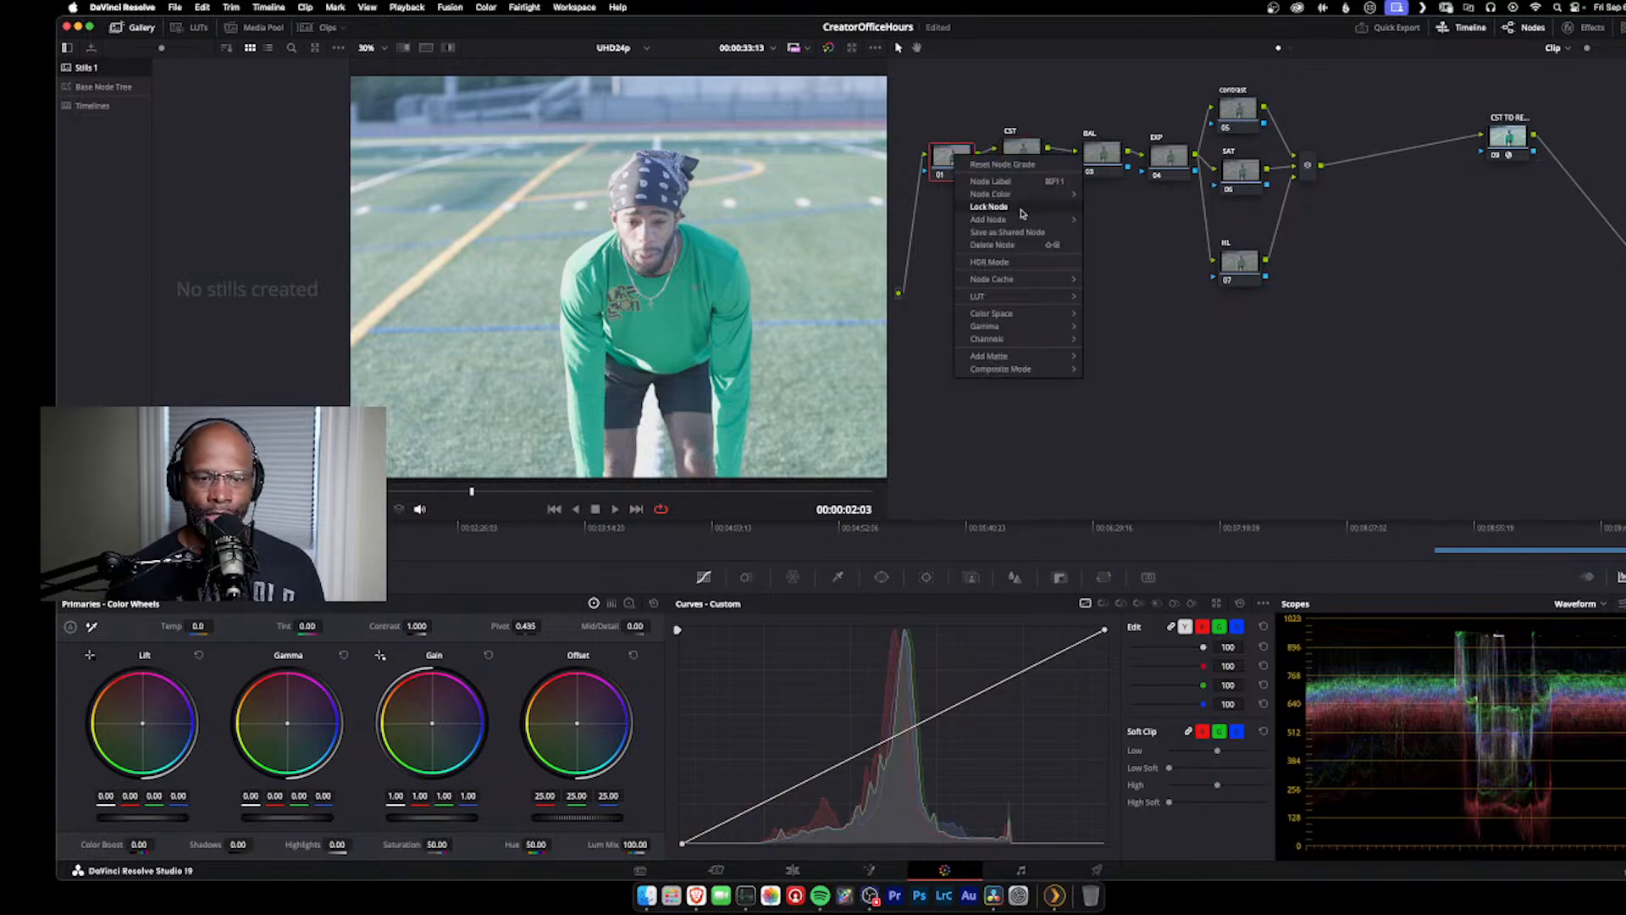
{"action": "left_click", "coordinate": [1022, 185]}
{"action": "key", "text": "Caps_Lock"}
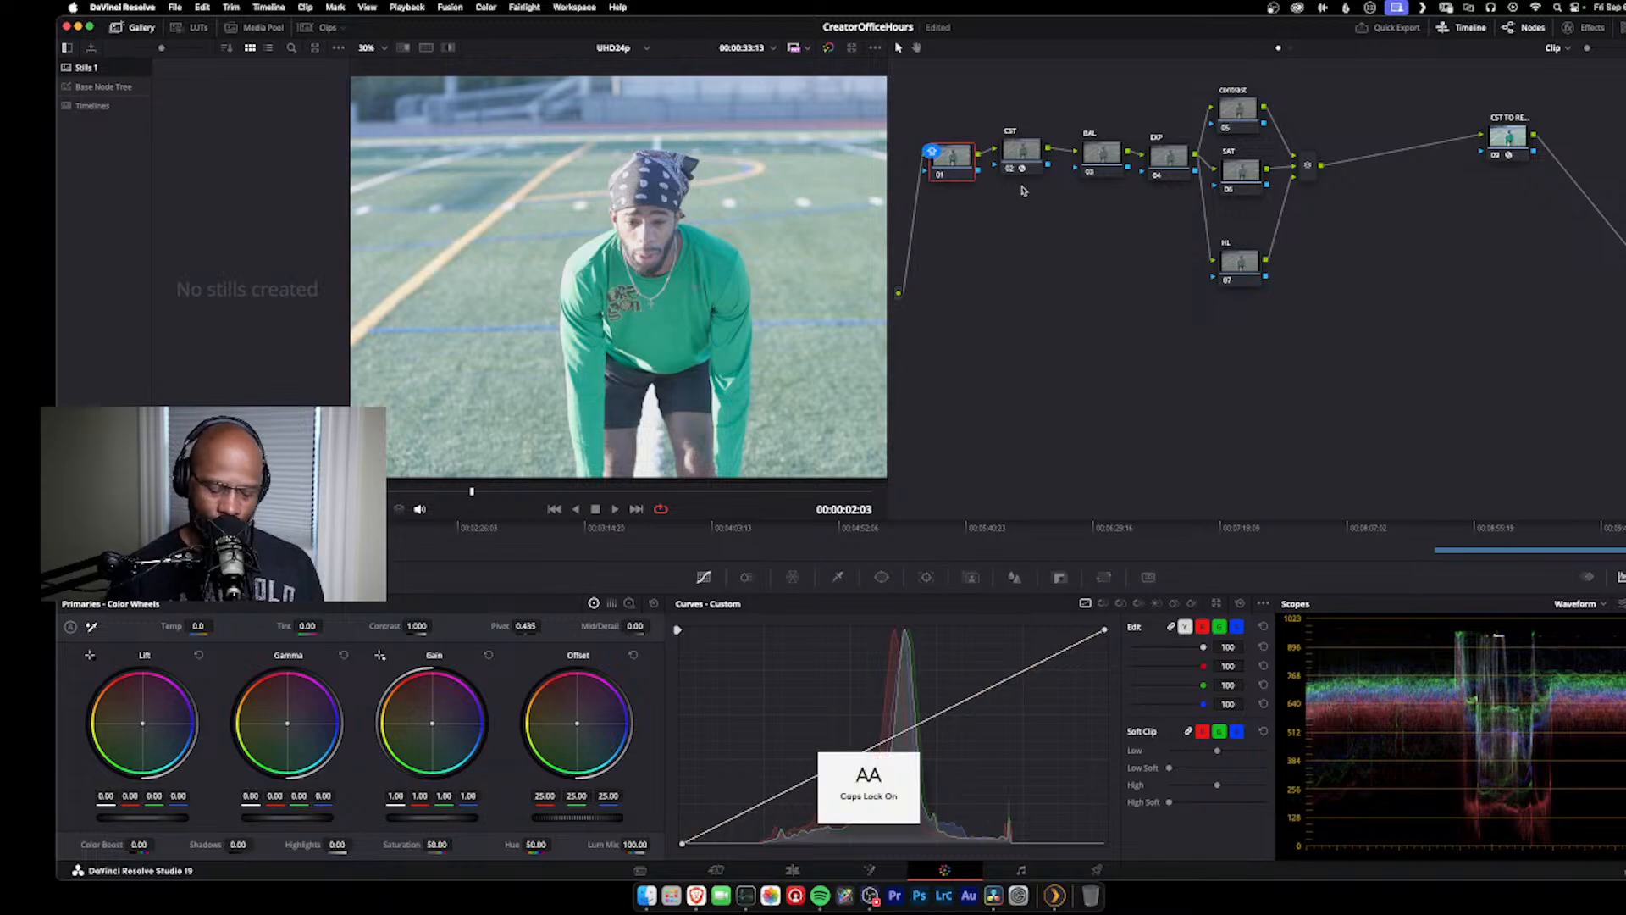
{"action": "type", "text": "NR"}
{"action": "key", "text": "Return"}
{"action": "key", "text": "Caps_Lock"}
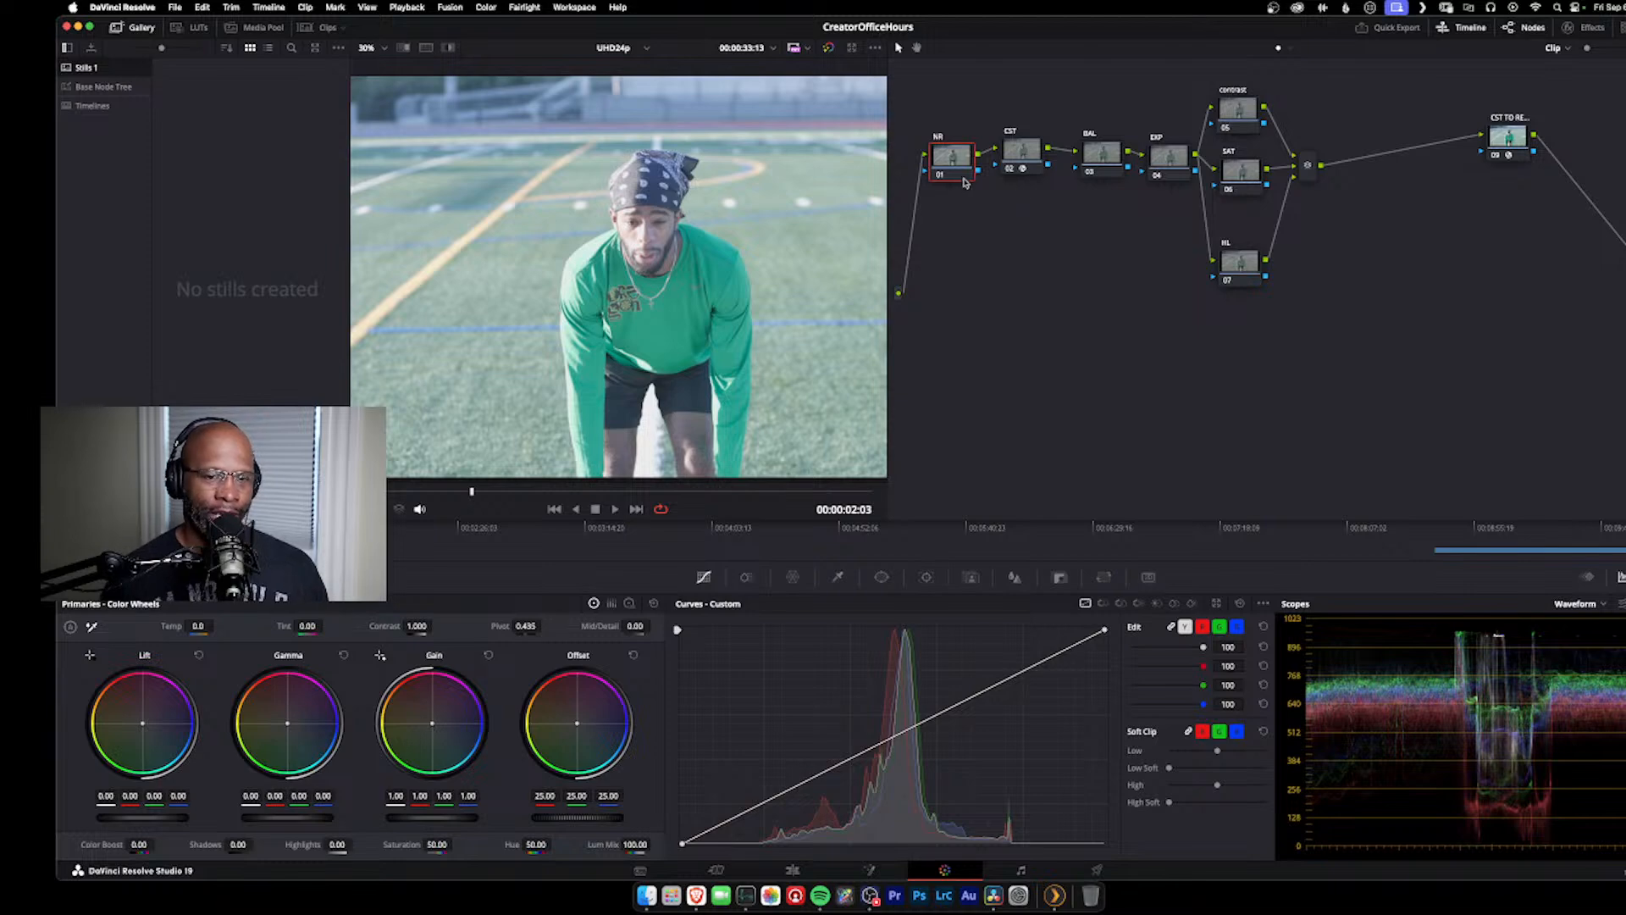
Step: Shift the NR, CST and BAL nodes toward the source input, keeping them closely spaced in one row
{"action": "left_click_drag", "start_coordinate": [943, 173], "coordinate": [920, 173]}
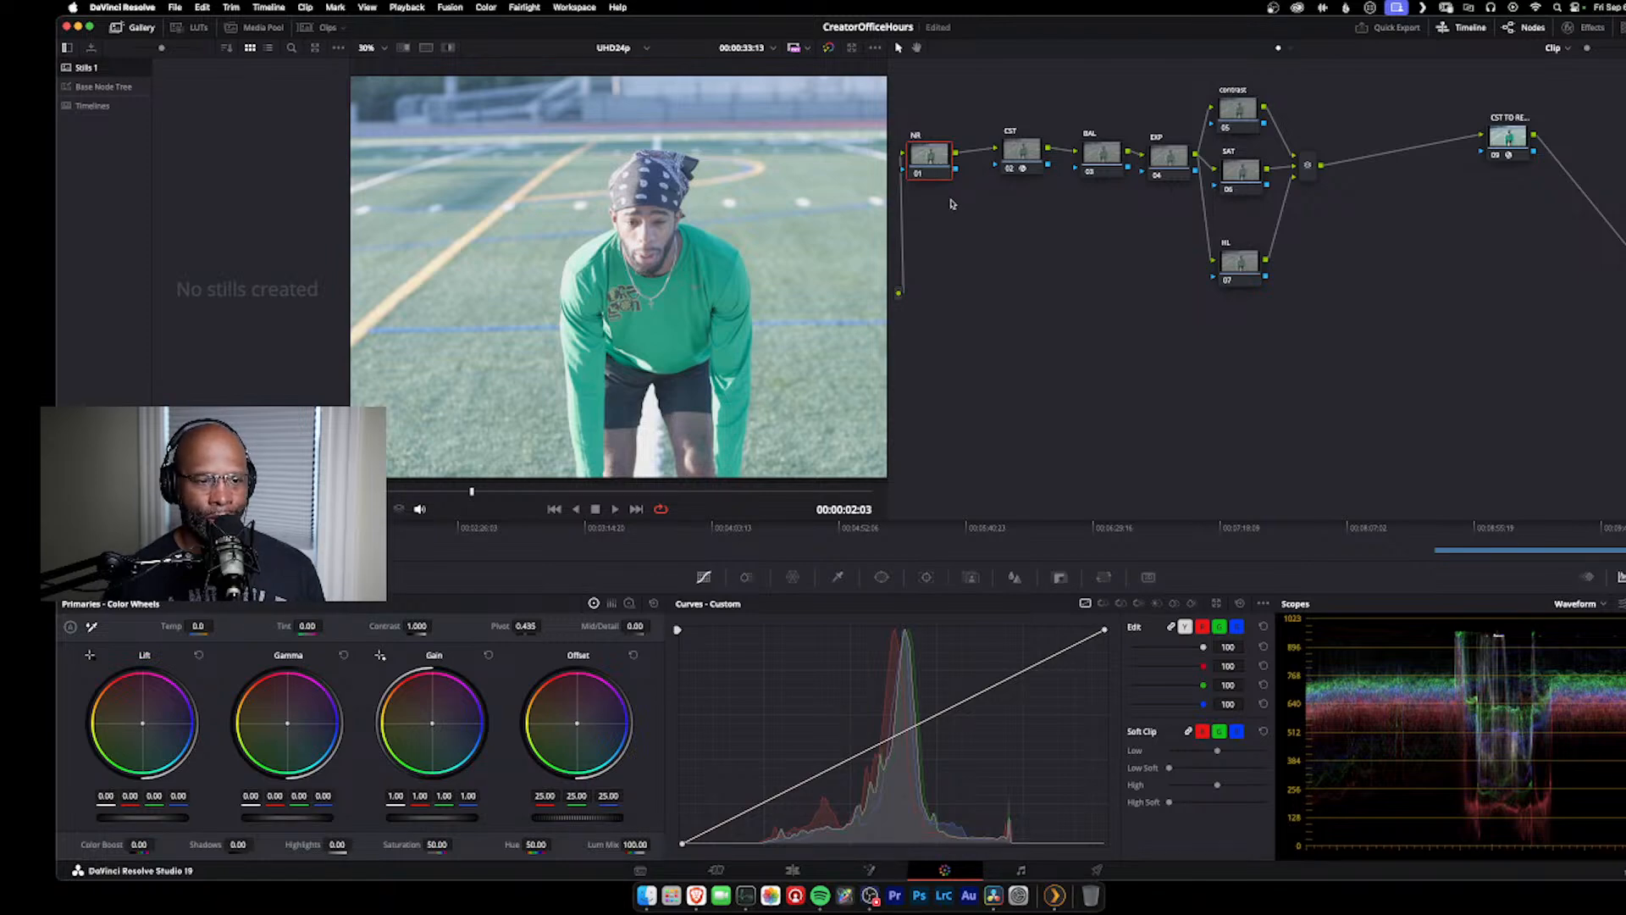
{"action": "left_click_drag", "start_coordinate": [1021, 152], "coordinate": [999, 156]}
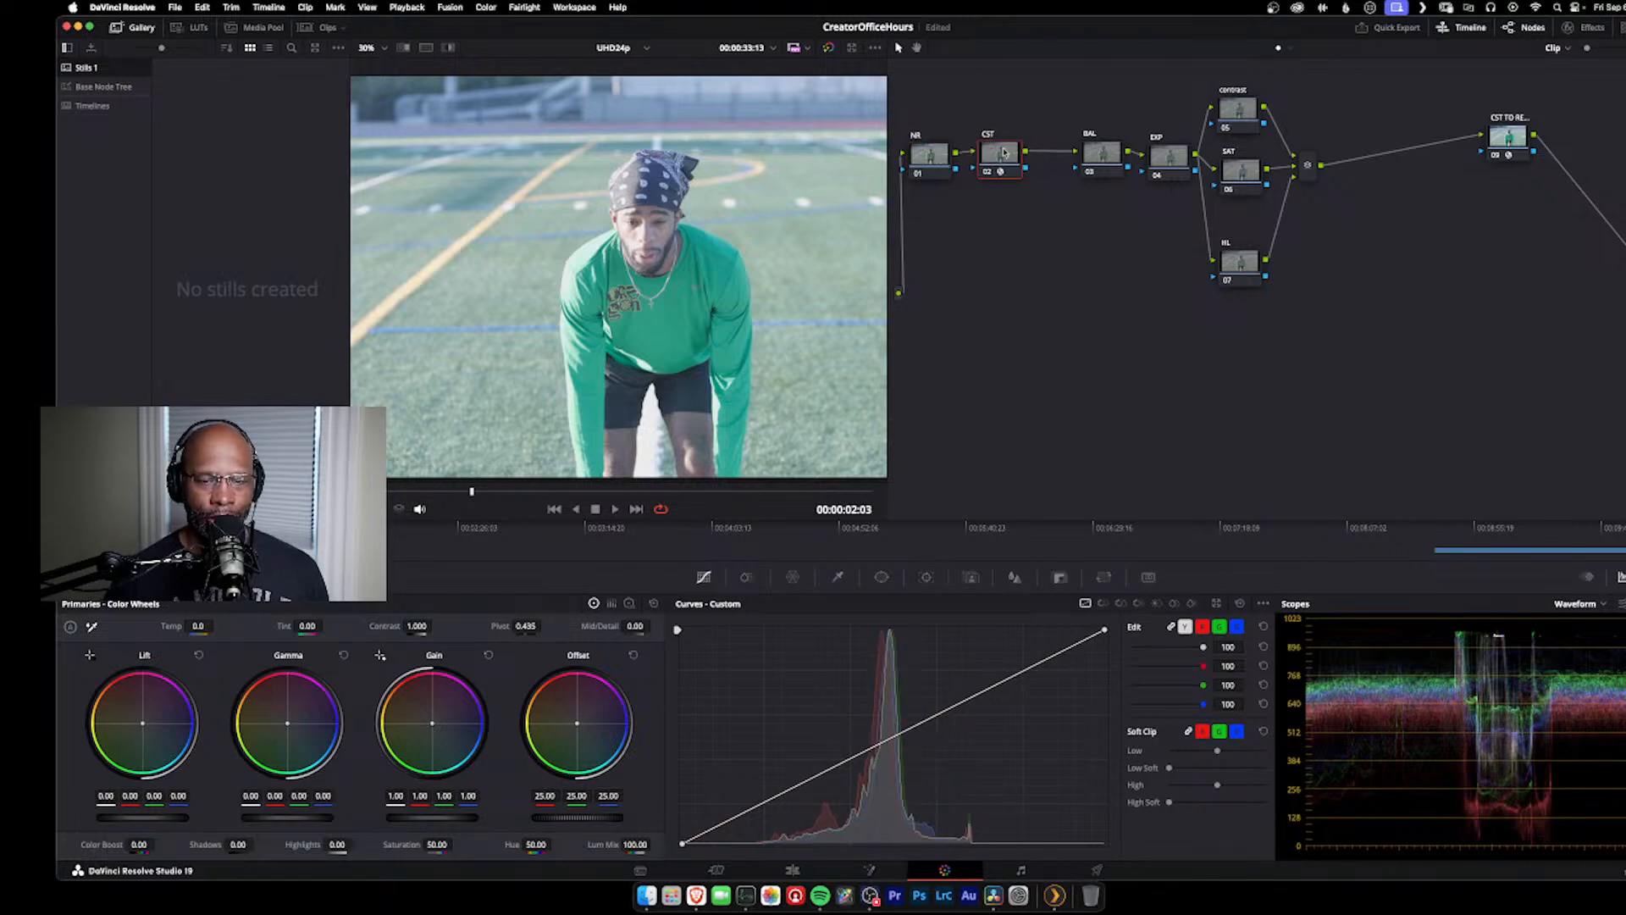
{"action": "left_click_drag", "start_coordinate": [1122, 159], "coordinate": [1082, 165]}
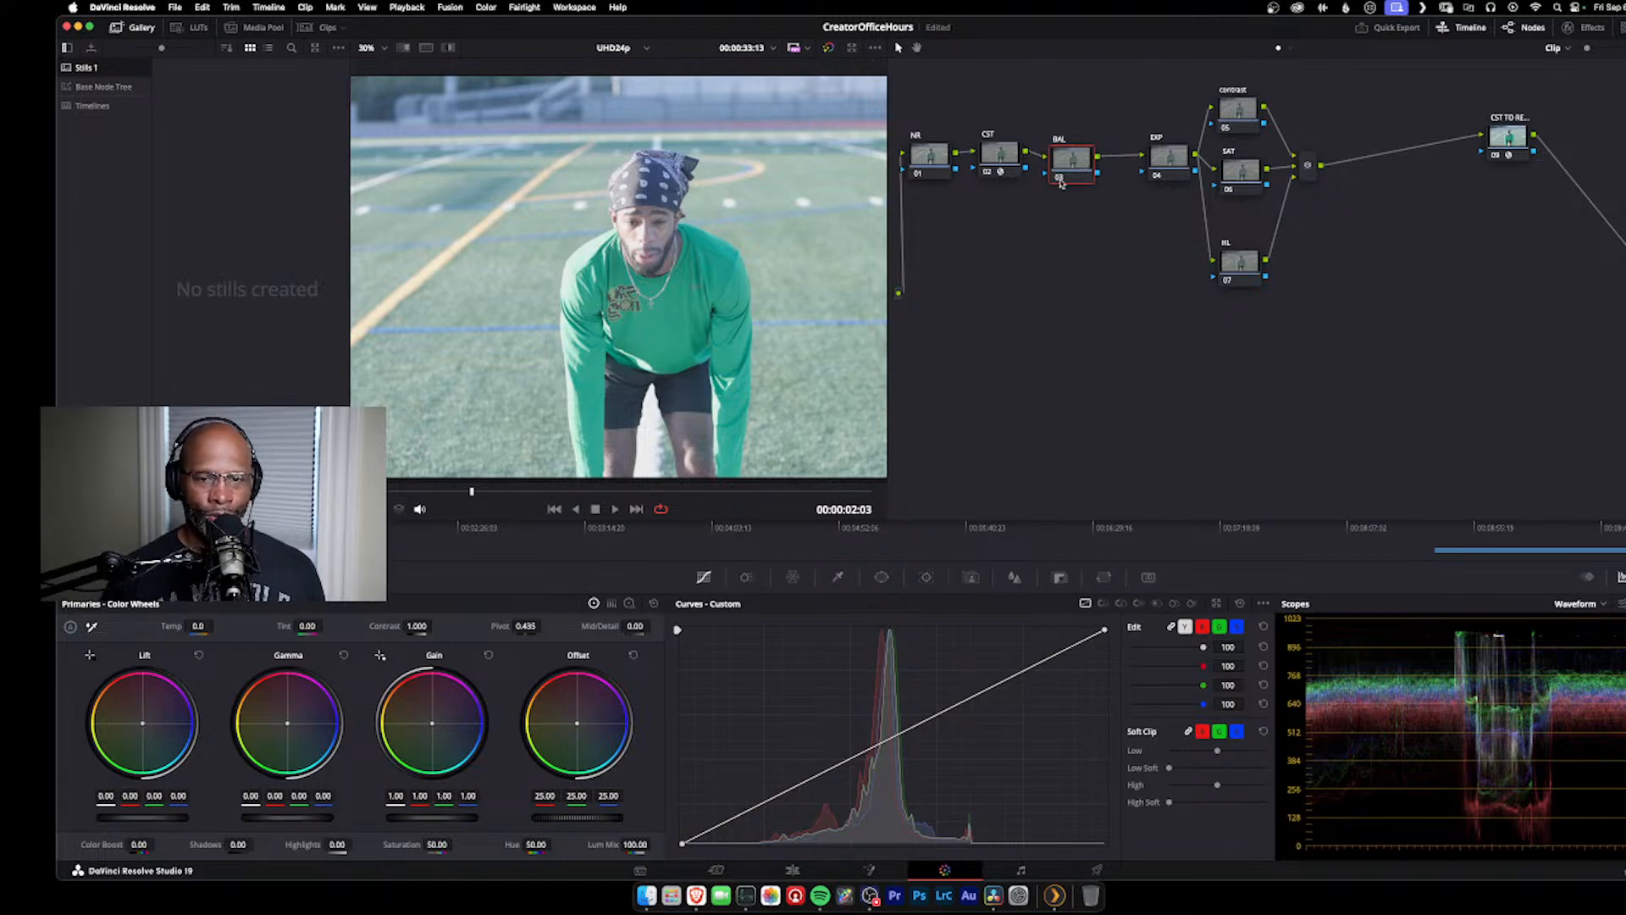
{"action": "left_click_drag", "start_coordinate": [1074, 157], "coordinate": [1084, 142]}
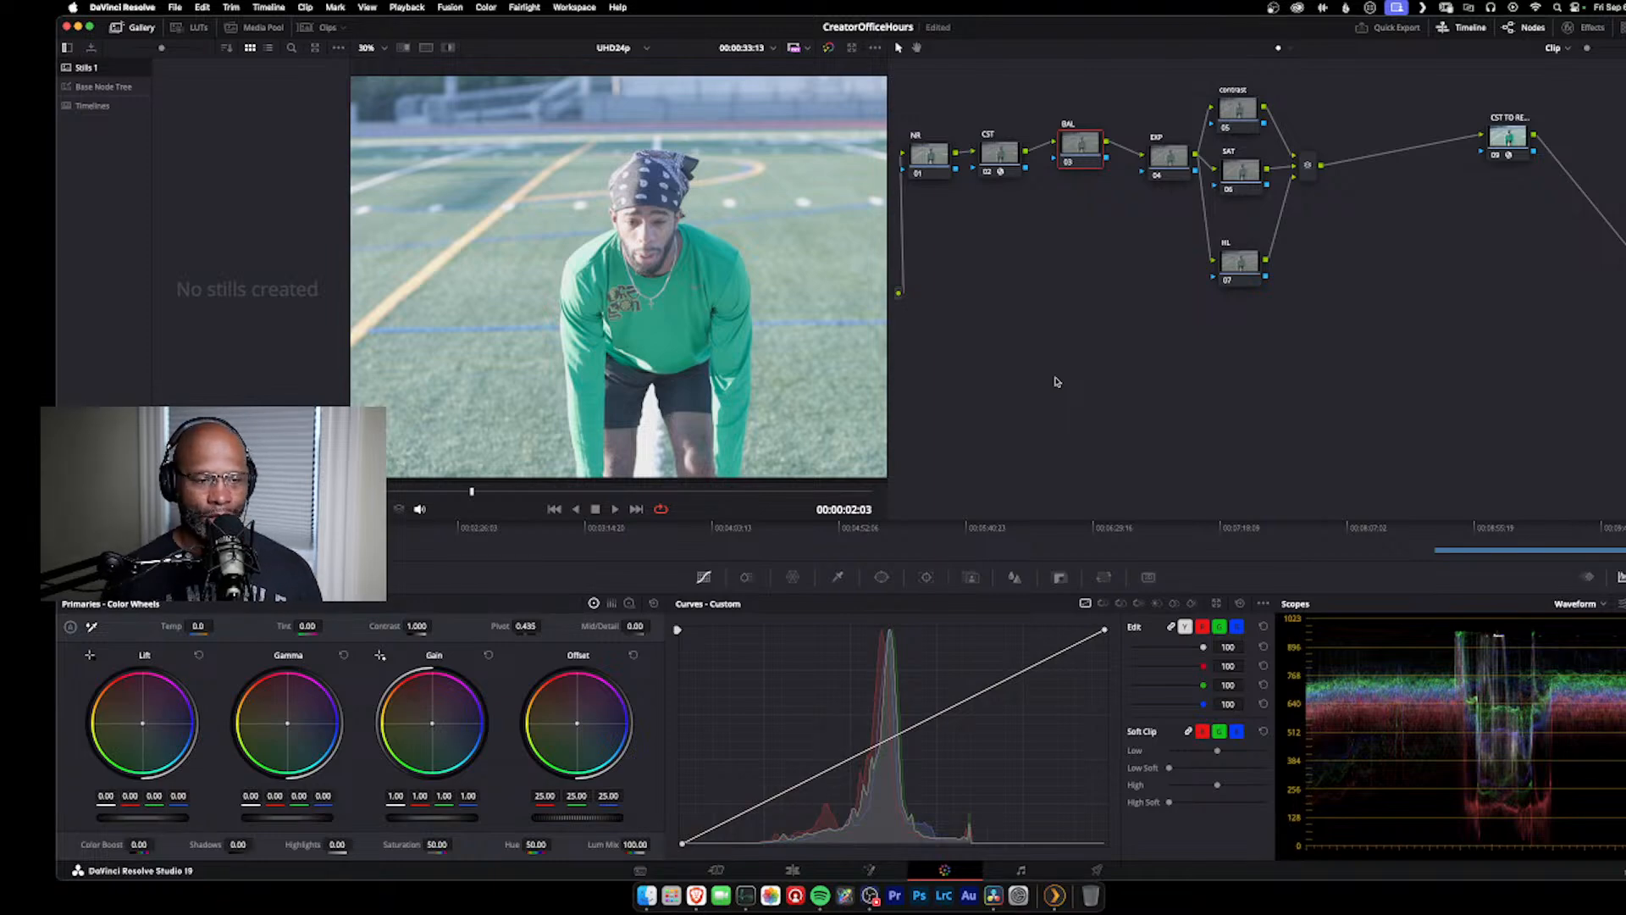
Step: Show the scopes as Parade and try the BAL node's temperature at warm 530 and cool -1160, bringing it back to 50
{"action": "left_click", "coordinate": [1579, 605]}
{"action": "left_click", "coordinate": [1585, 627]}
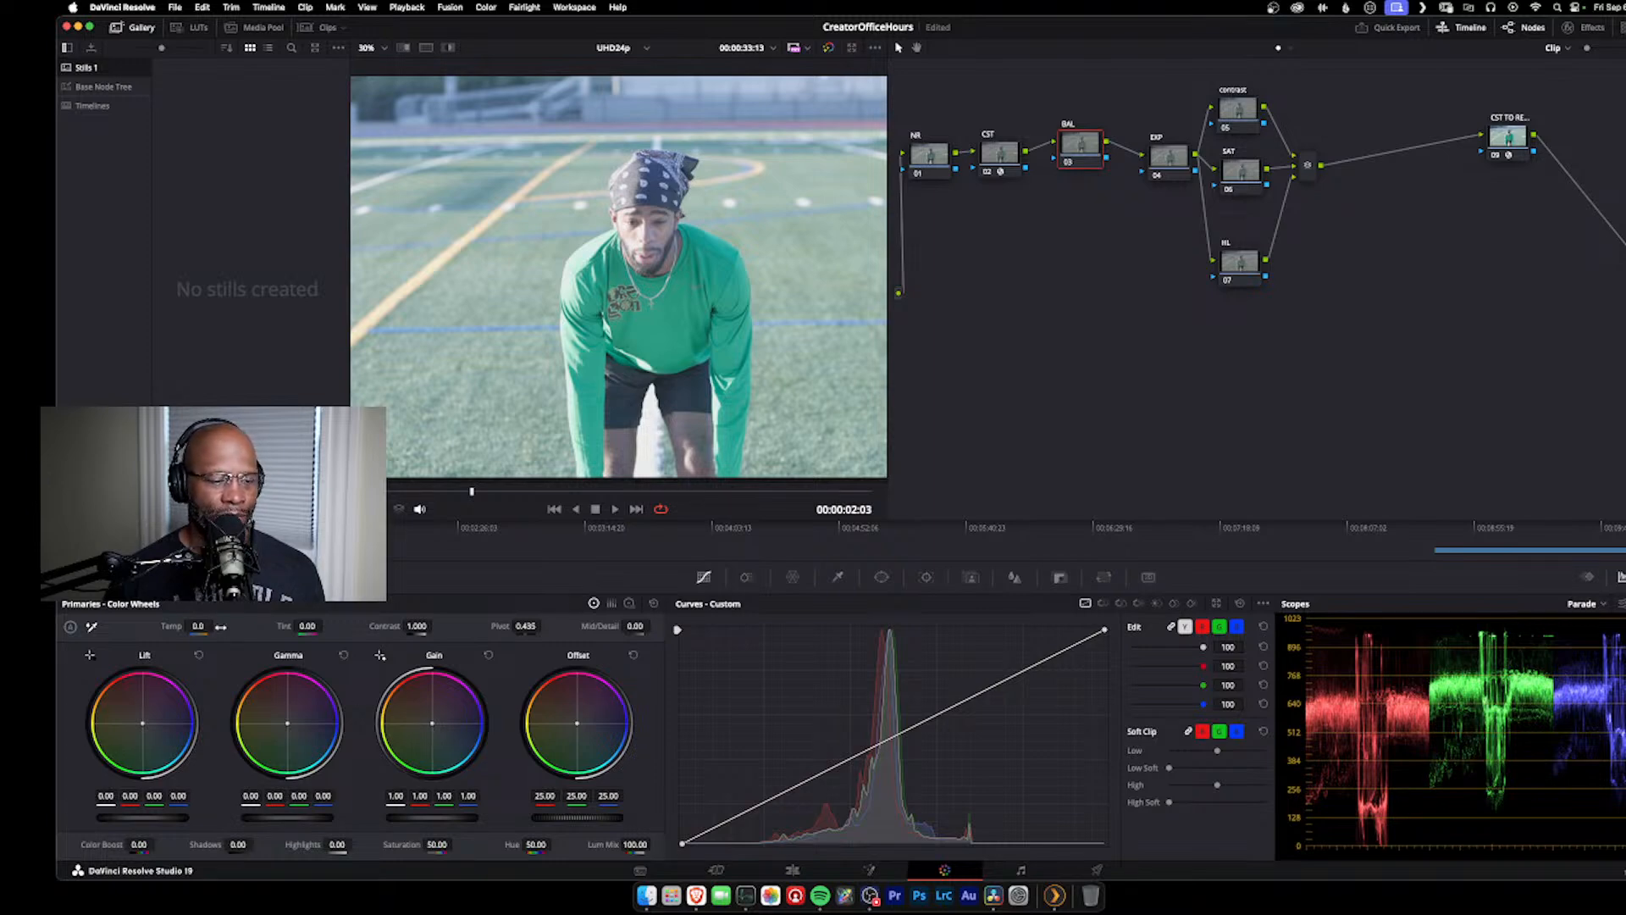
{"action": "left_click", "coordinate": [153, 627]}
{"action": "key", "text": "Return"}
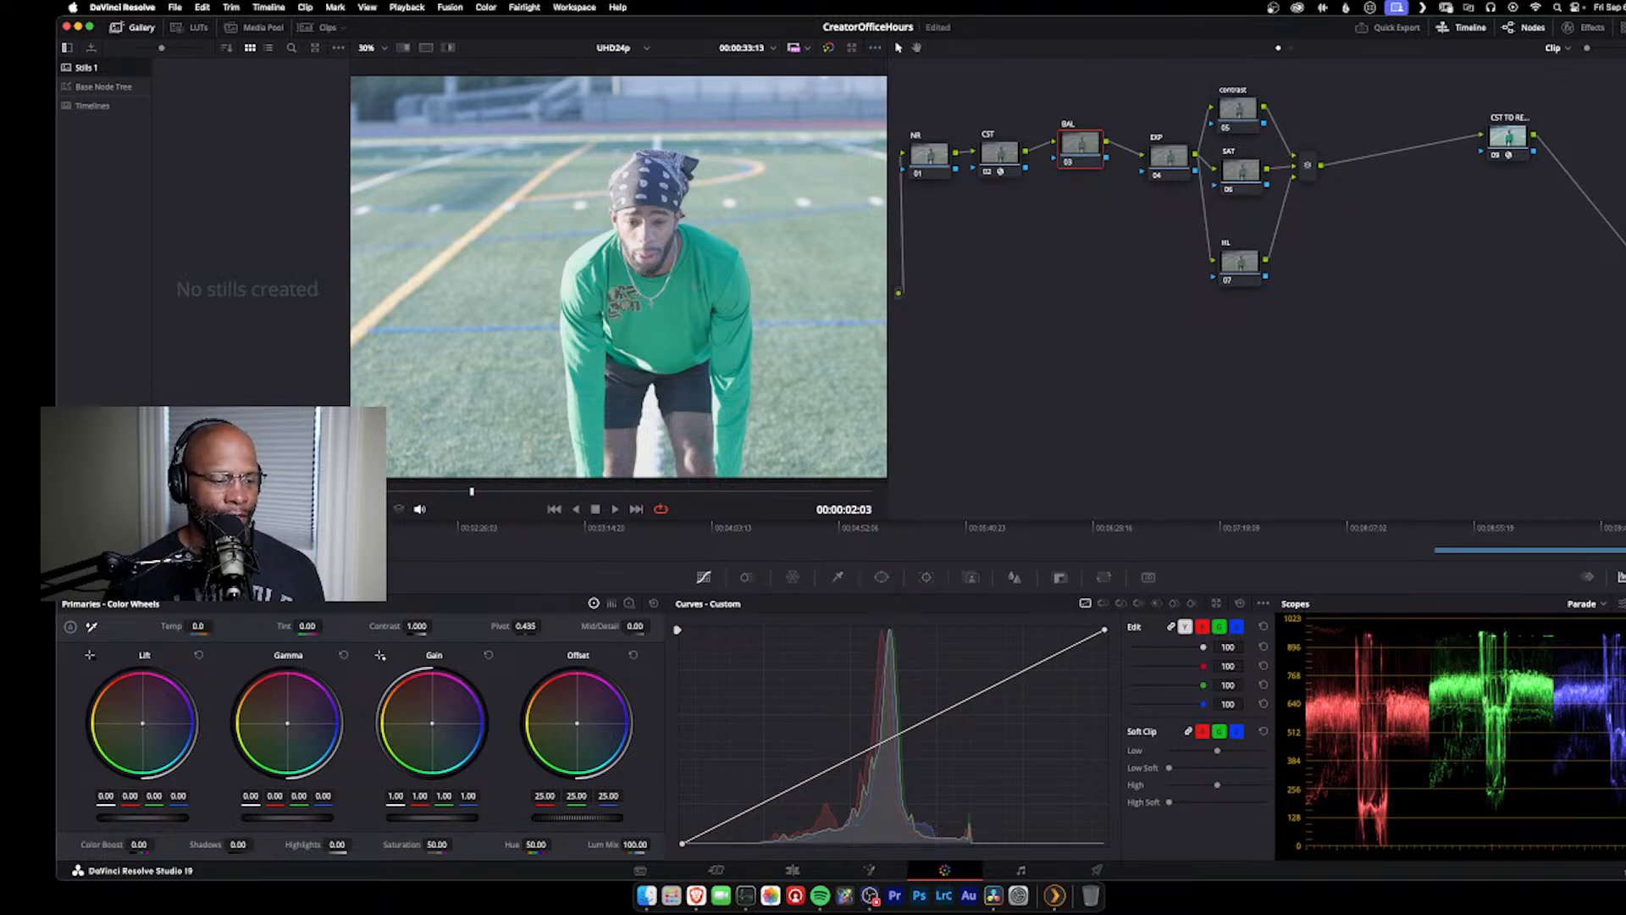
{"action": "left_click_drag", "start_coordinate": [217, 626], "coordinate": [263, 626]}
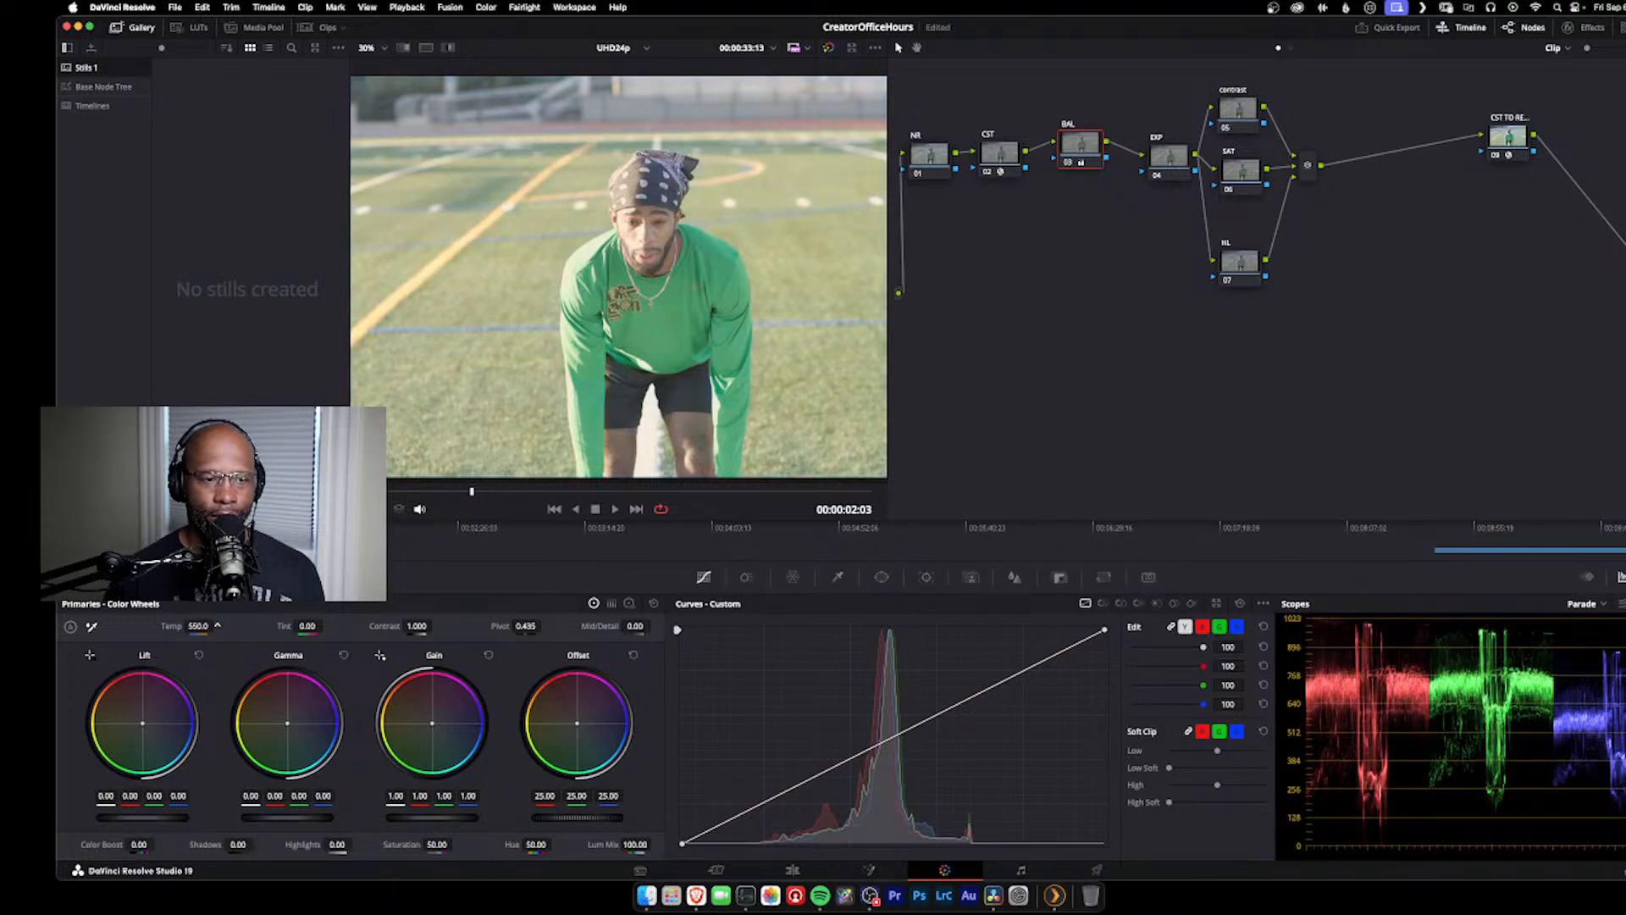
{"action": "right_click", "coordinate": [238, 626]}
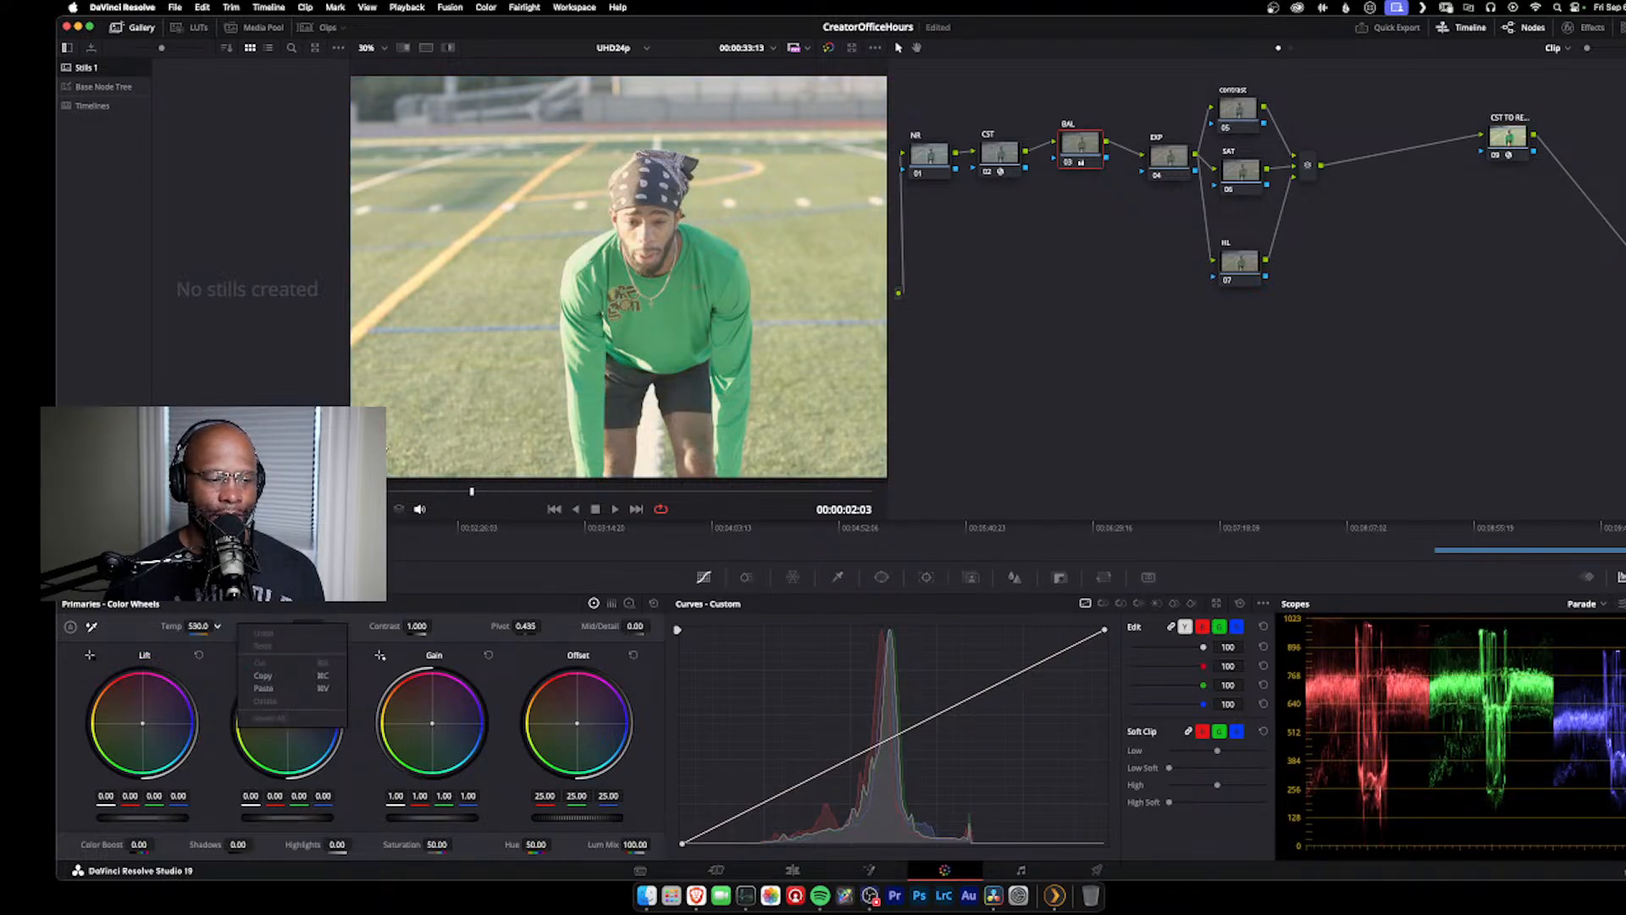
{"action": "left_click", "coordinate": [629, 628]}
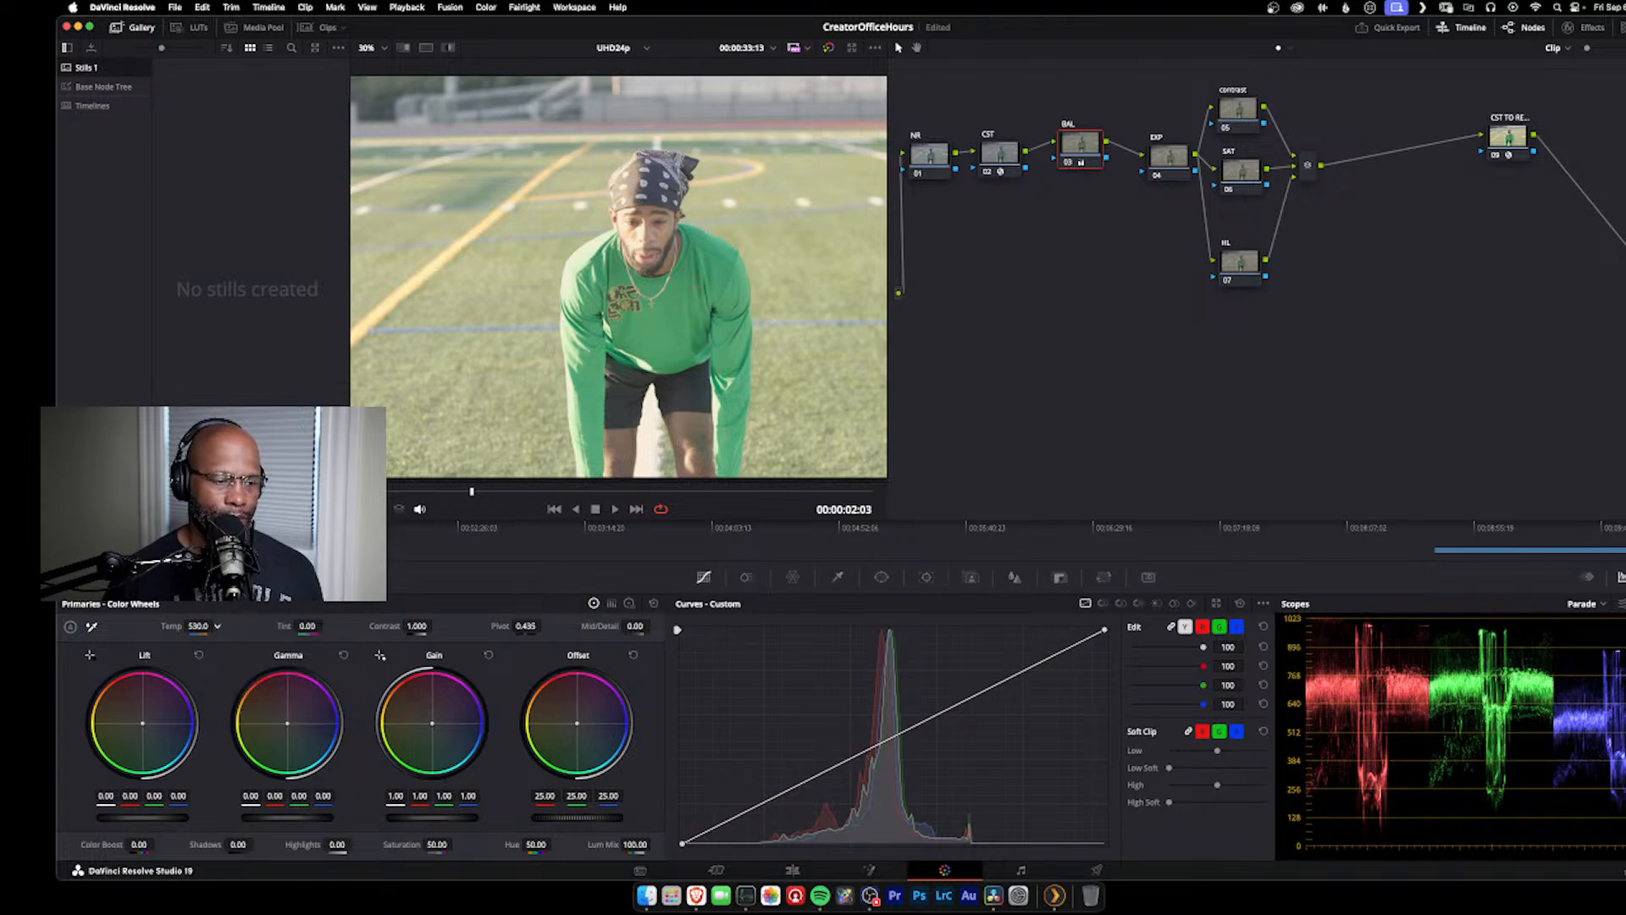
{"action": "left_click_drag", "start_coordinate": [198, 626], "coordinate": [54, 626]}
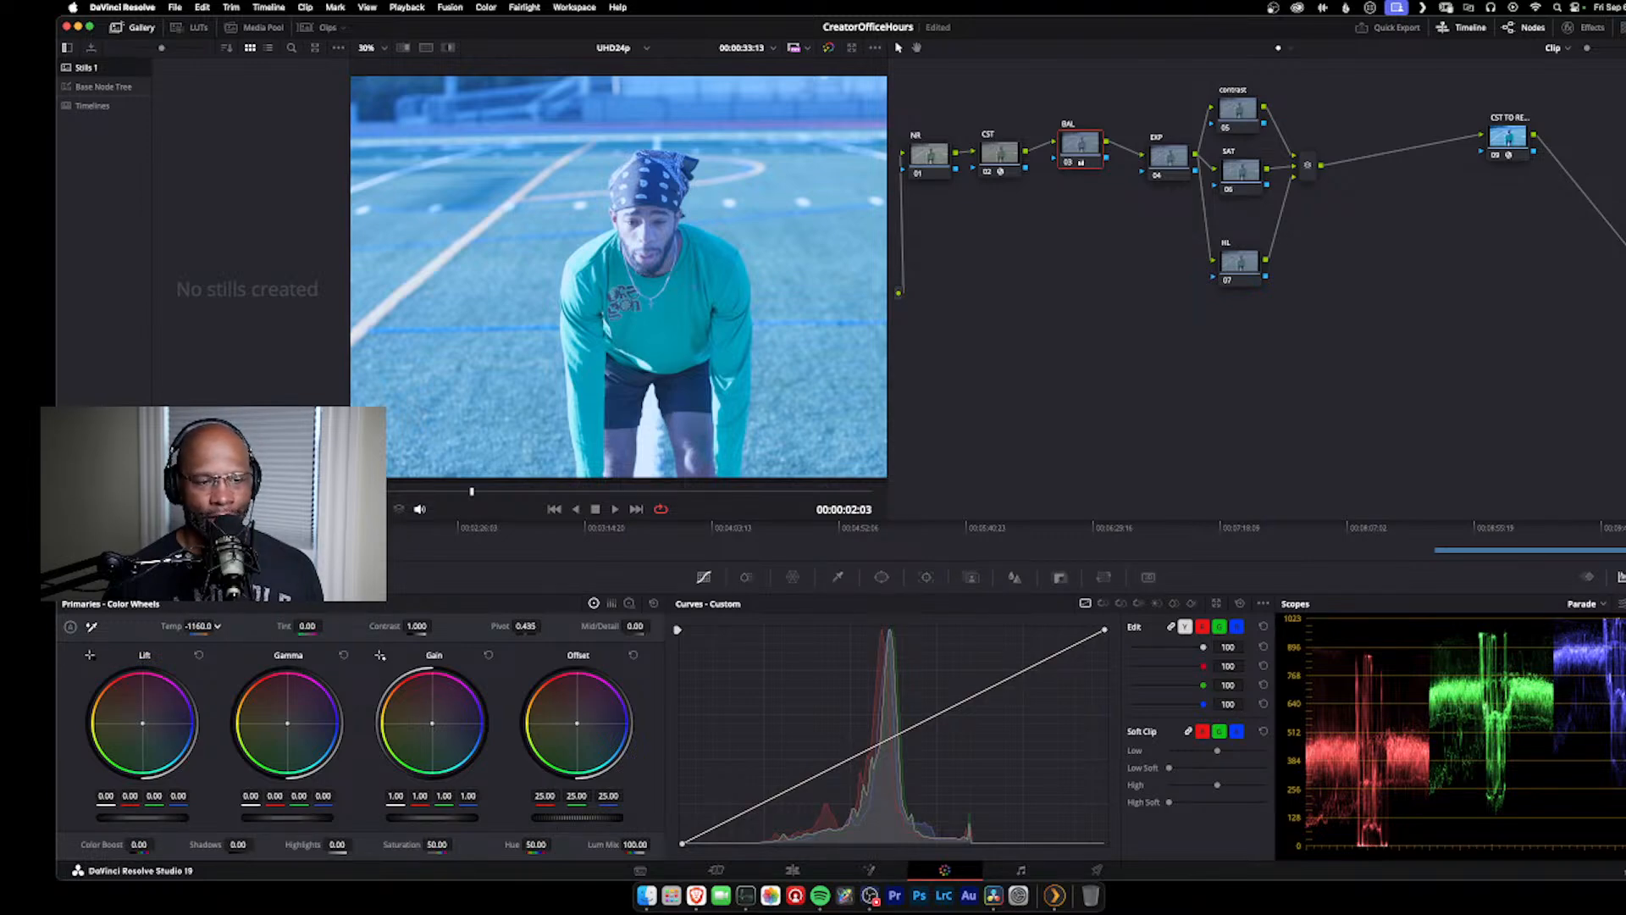
{"action": "mouse_move", "coordinate": [198, 627]}
{"action": "left_mouse_down"}
{"action": "mouse_move", "coordinate": [262, 627]}
{"action": "mouse_move", "coordinate": [195, 627]}
{"action": "left_mouse_up"}
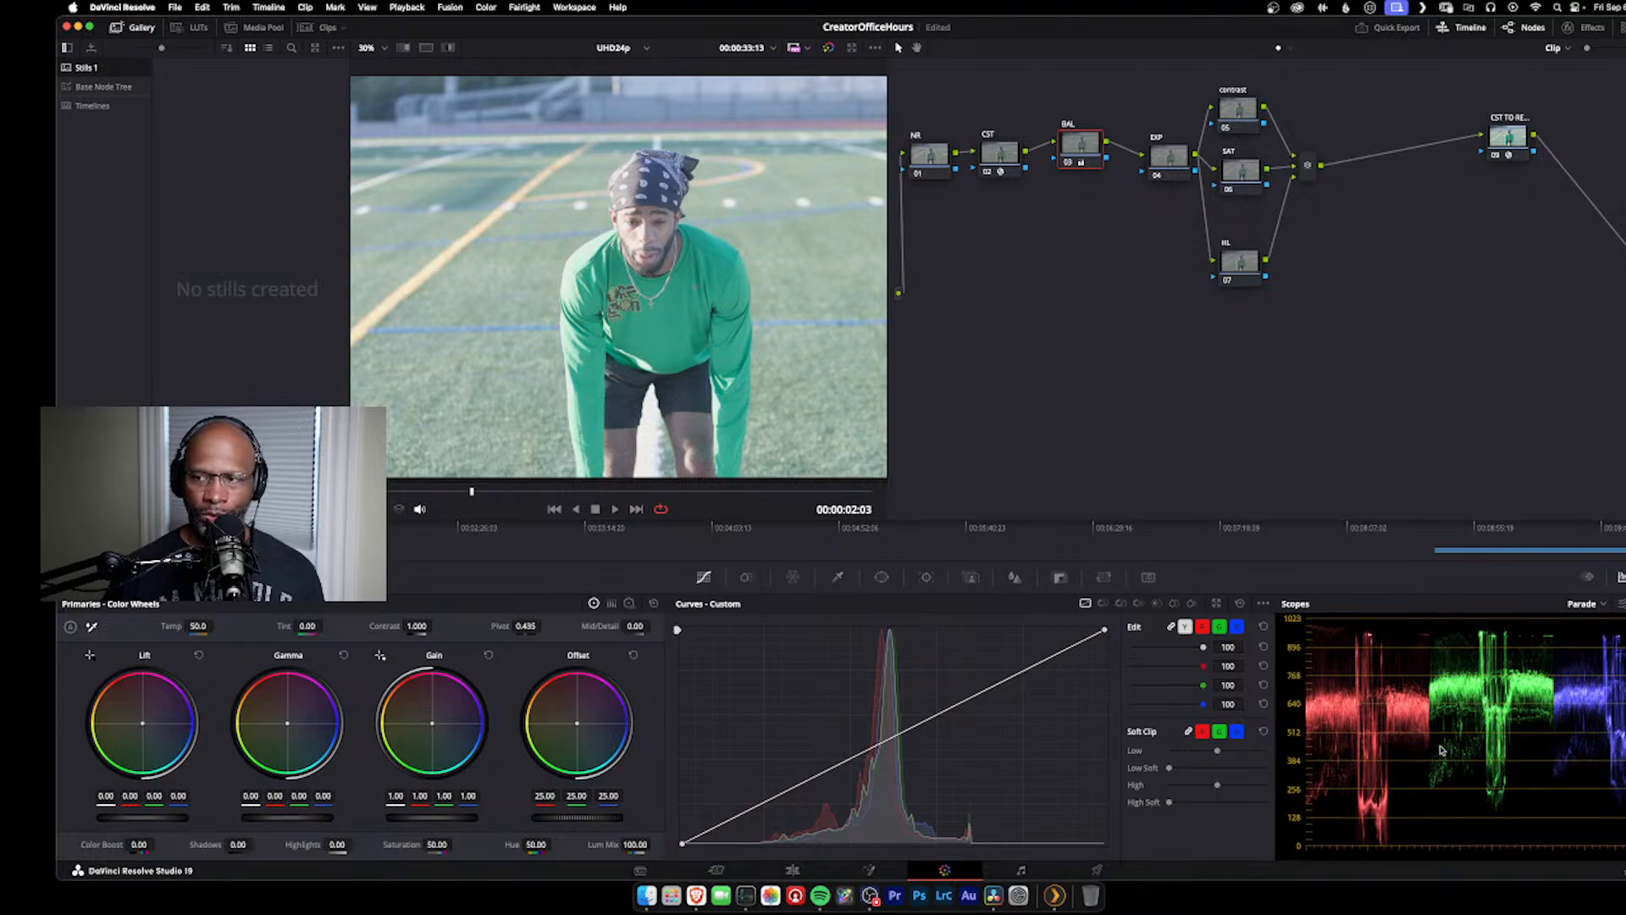
Step: Switch the scopes to Waveform and balance the BAL node by setting its temperature to 210
{"action": "left_click", "coordinate": [1597, 605]}
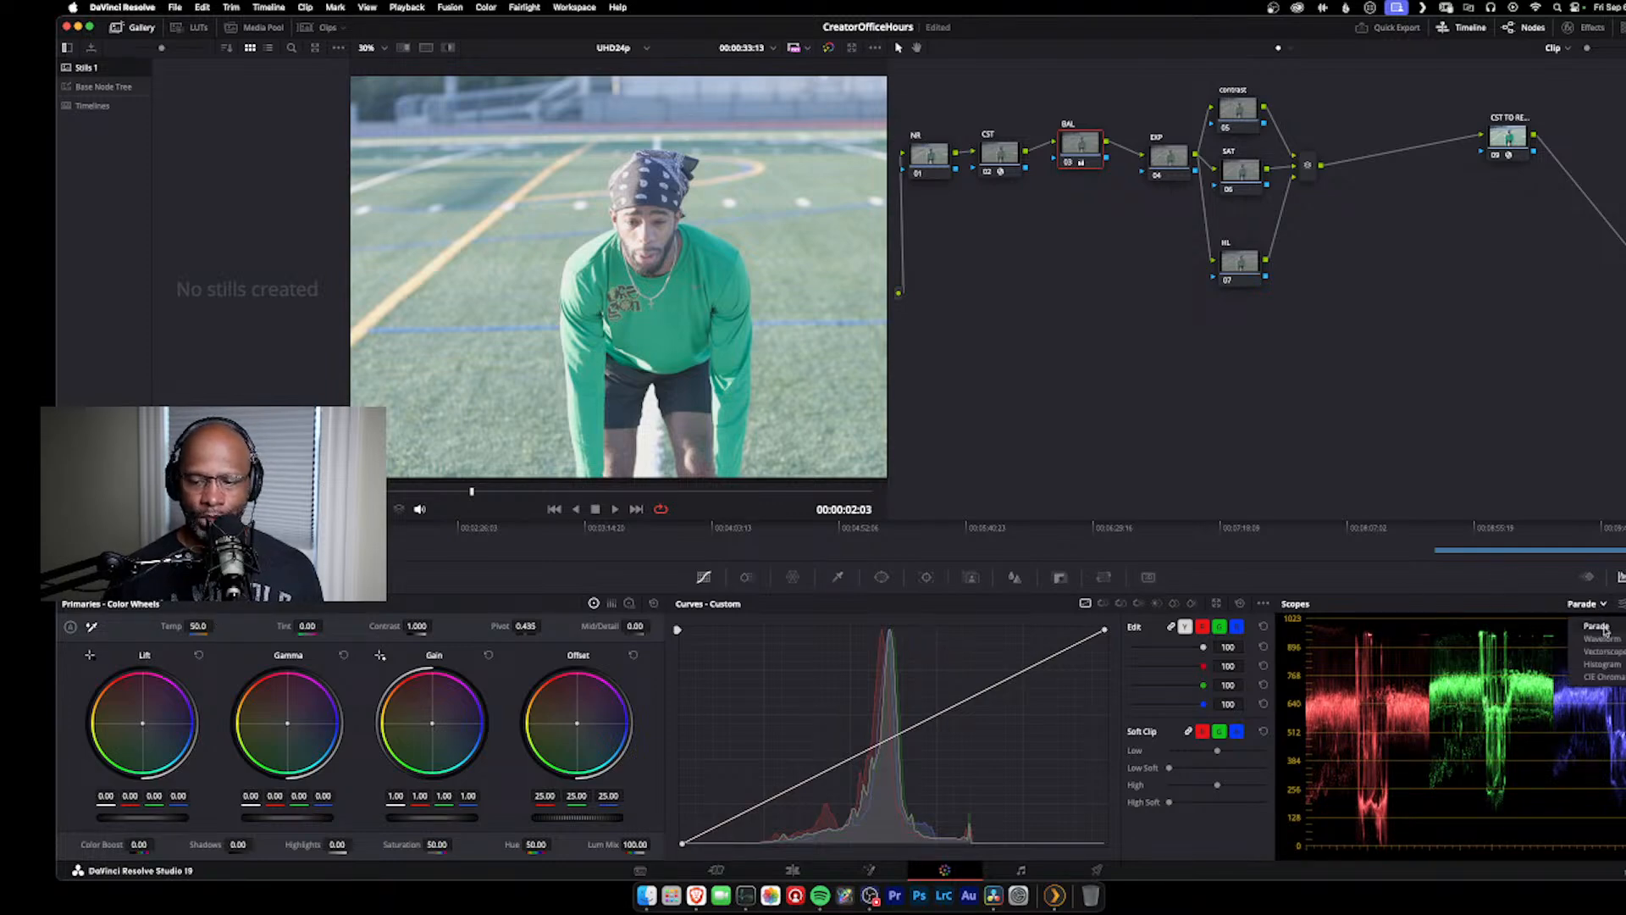
{"action": "left_click", "coordinate": [1601, 639]}
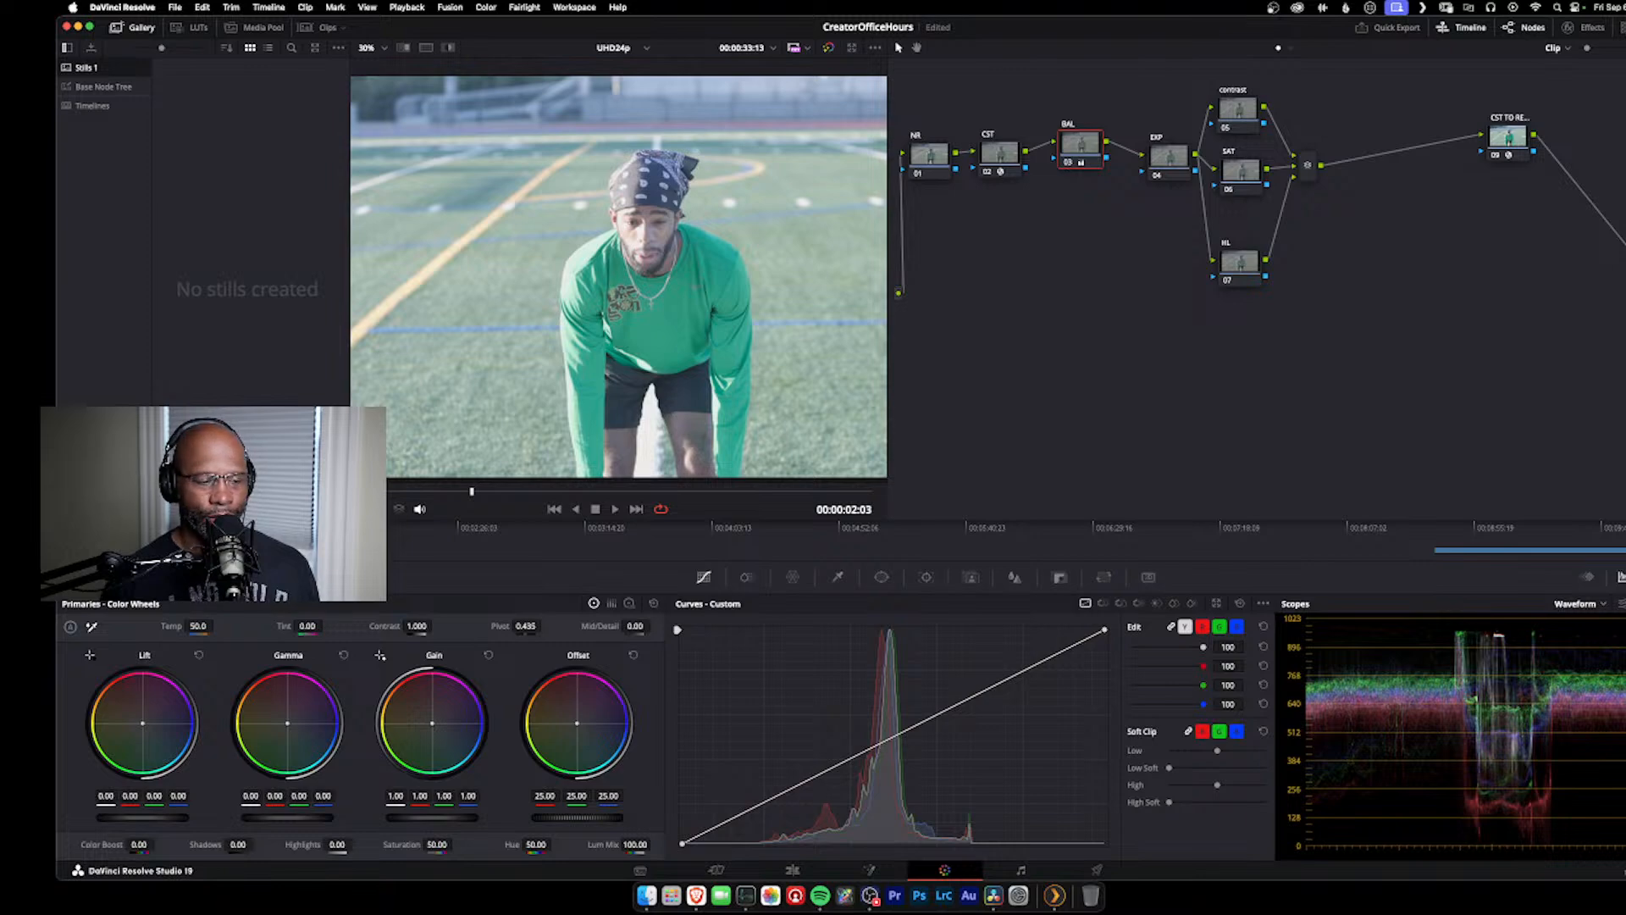
{"action": "left_click_drag", "start_coordinate": [199, 626], "coordinate": [96, 626]}
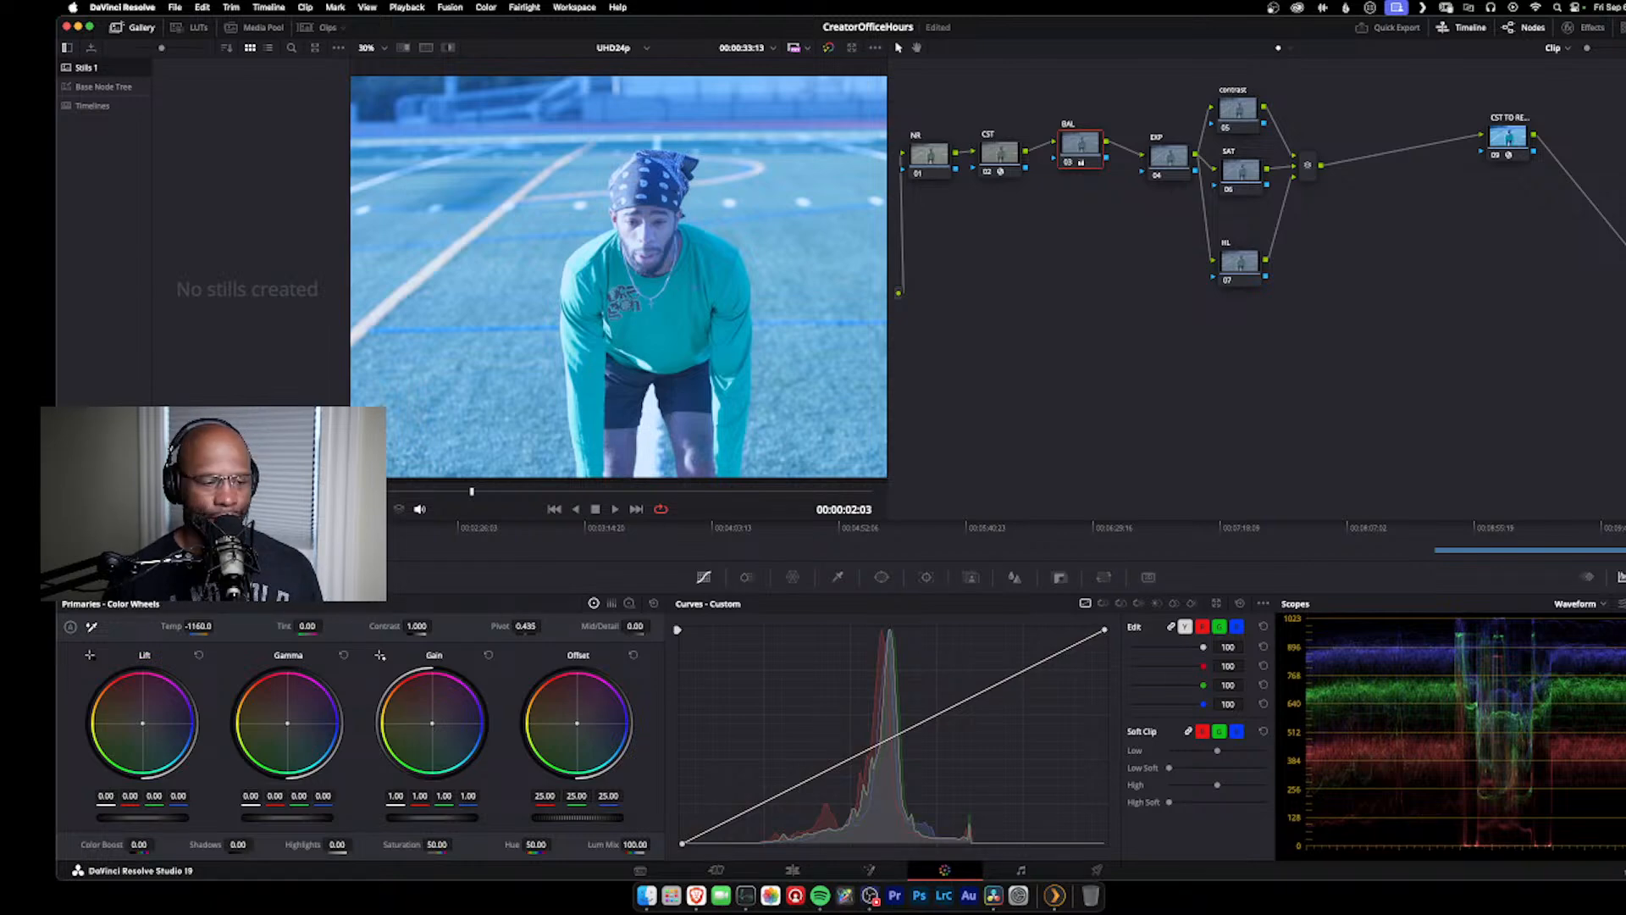
{"action": "mouse_move", "coordinate": [211, 626]}
{"action": "left_mouse_down"}
{"action": "mouse_move", "coordinate": [233, 626]}
{"action": "mouse_move", "coordinate": [217, 626]}
{"action": "left_mouse_up"}
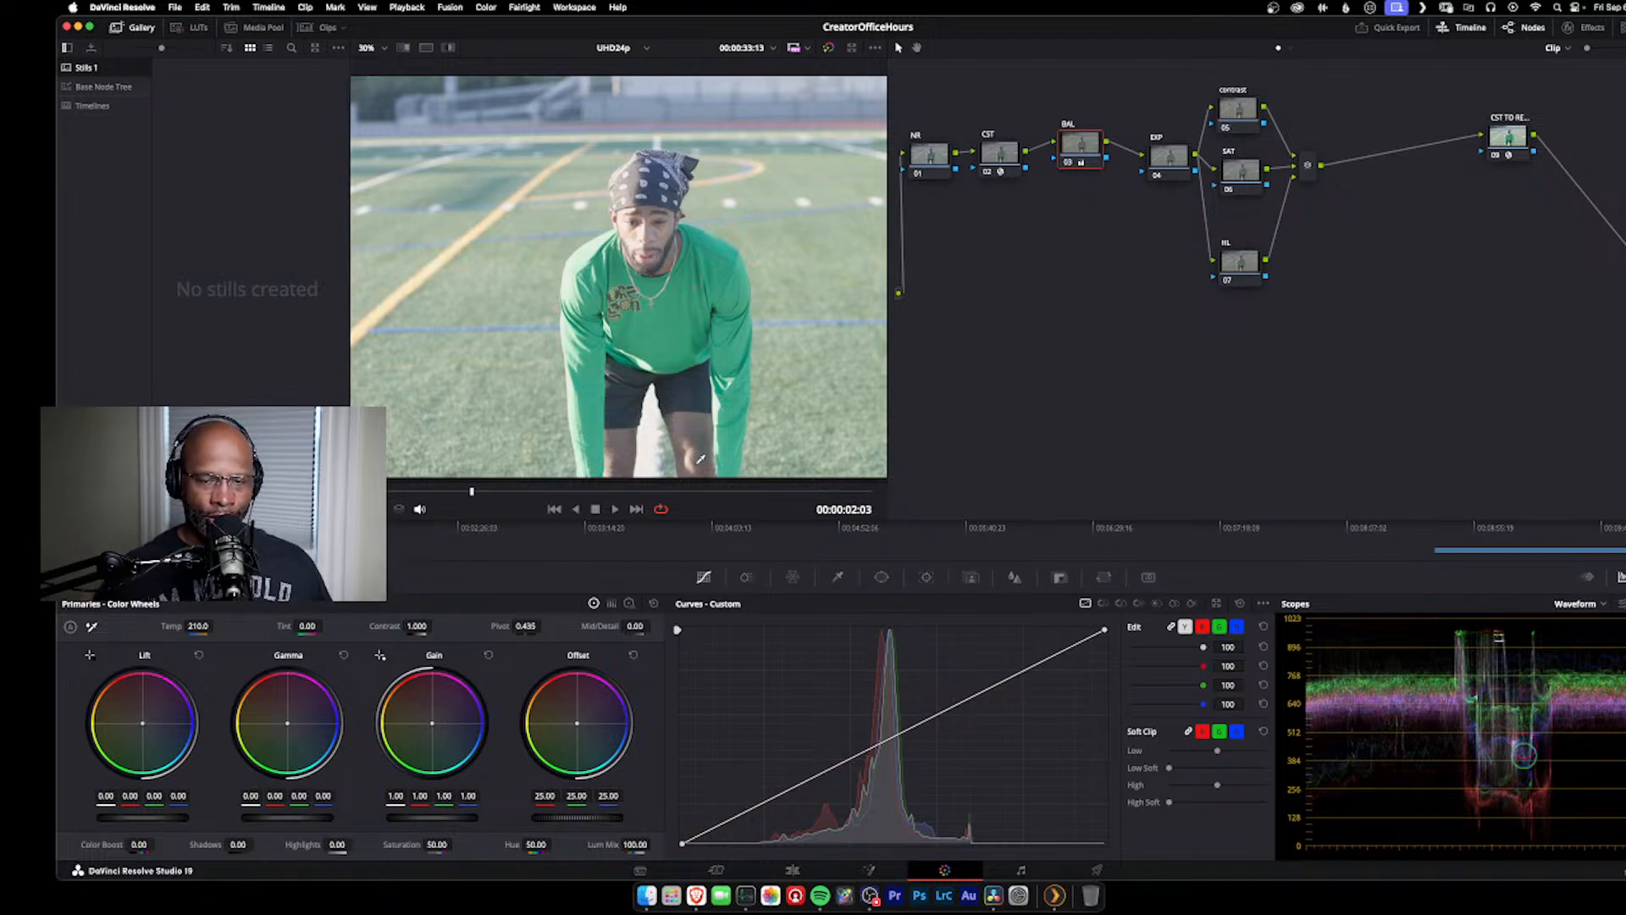
Step: Close the gaps between the CST, BAL and EXP nodes, and lower the EXP node's offset to 19.95
{"action": "left_click_drag", "start_coordinate": [1065, 152], "coordinate": [1052, 163]}
{"action": "left_click_drag", "start_coordinate": [1171, 158], "coordinate": [1140, 159]}
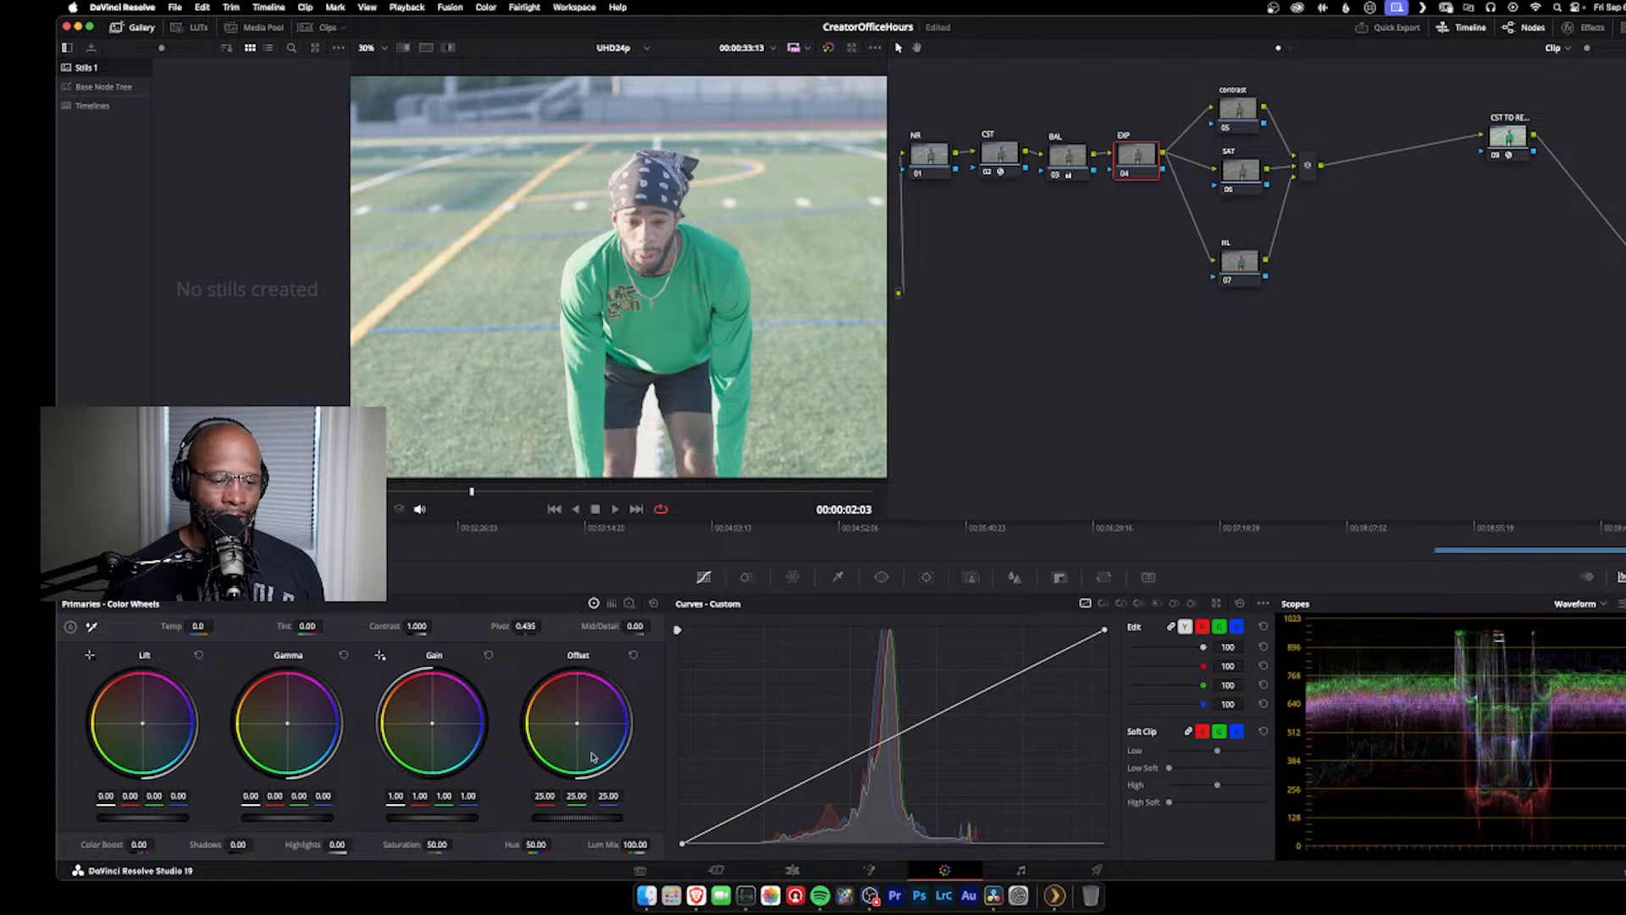
{"action": "left_click_drag", "start_coordinate": [567, 824], "coordinate": [628, 824]}
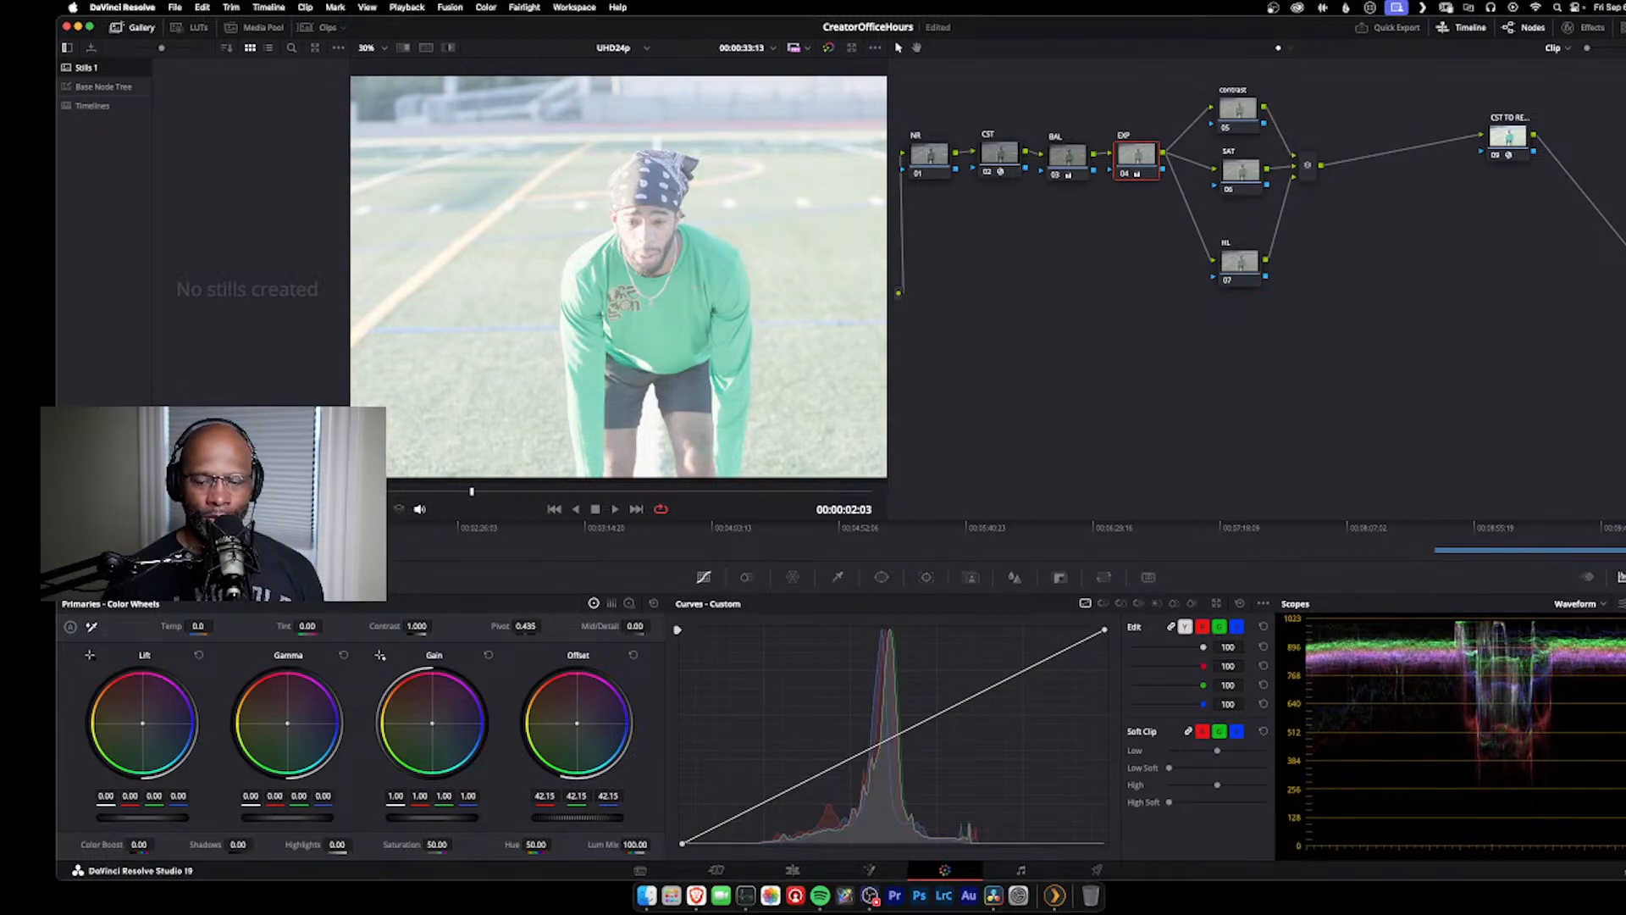
{"action": "left_click_drag", "start_coordinate": [628, 824], "coordinate": [575, 824]}
{"action": "left_click_drag", "start_coordinate": [577, 818], "coordinate": [501, 818]}
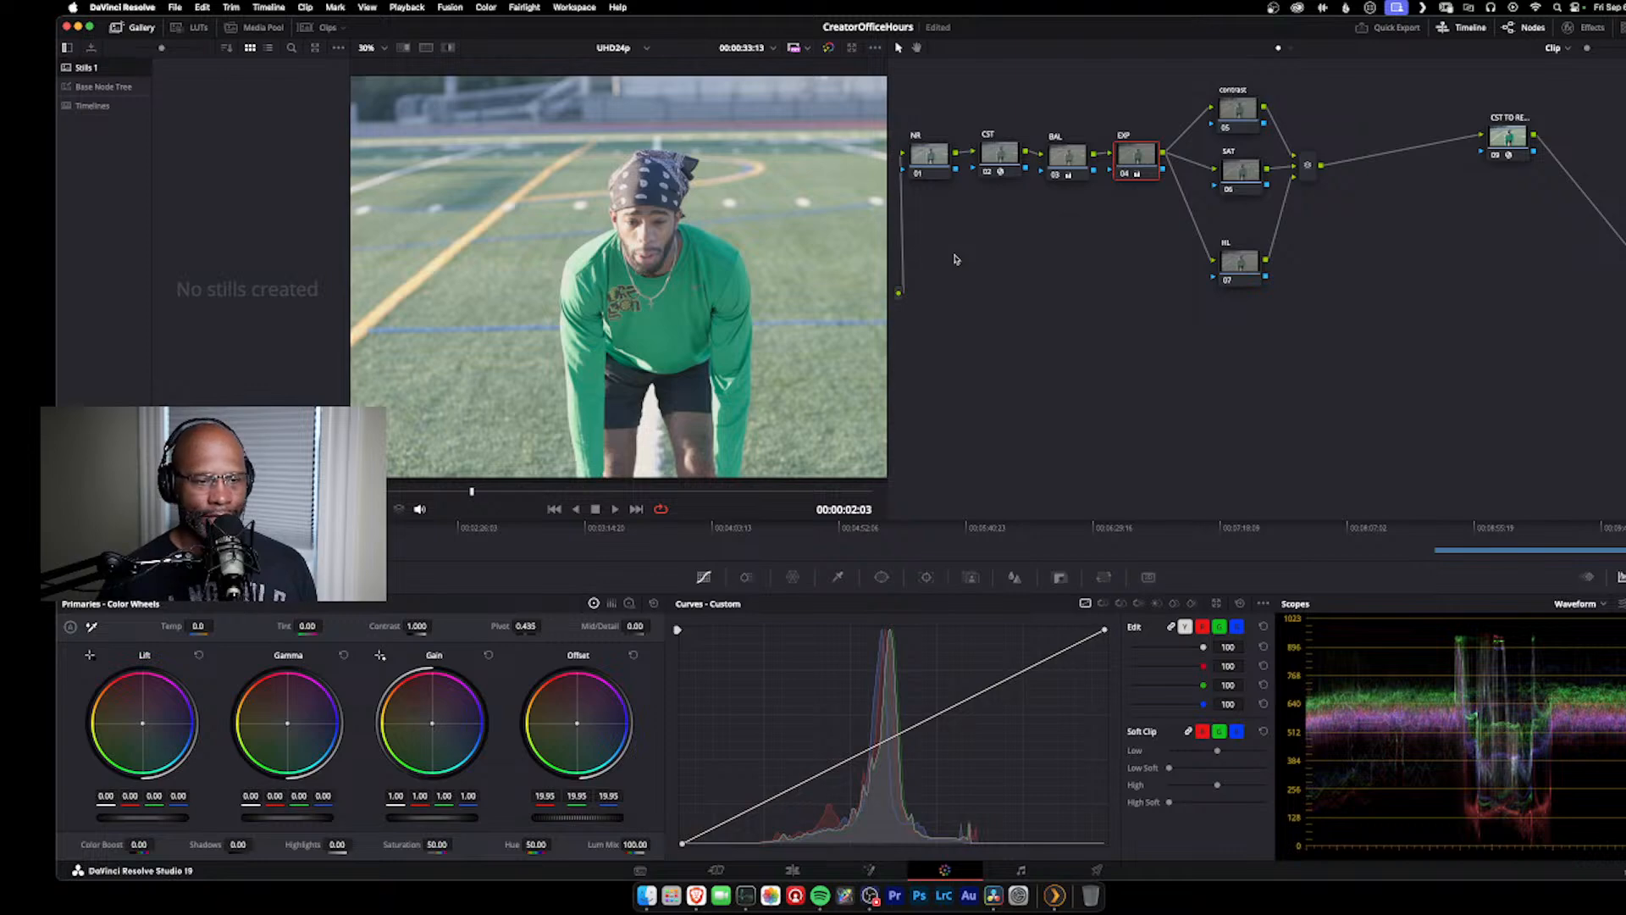
Step: On the contrast node, enable editable splines and bend the custom curve into an S, lifting the highlights and lowering the shadows
{"action": "left_click", "coordinate": [1257, 105]}
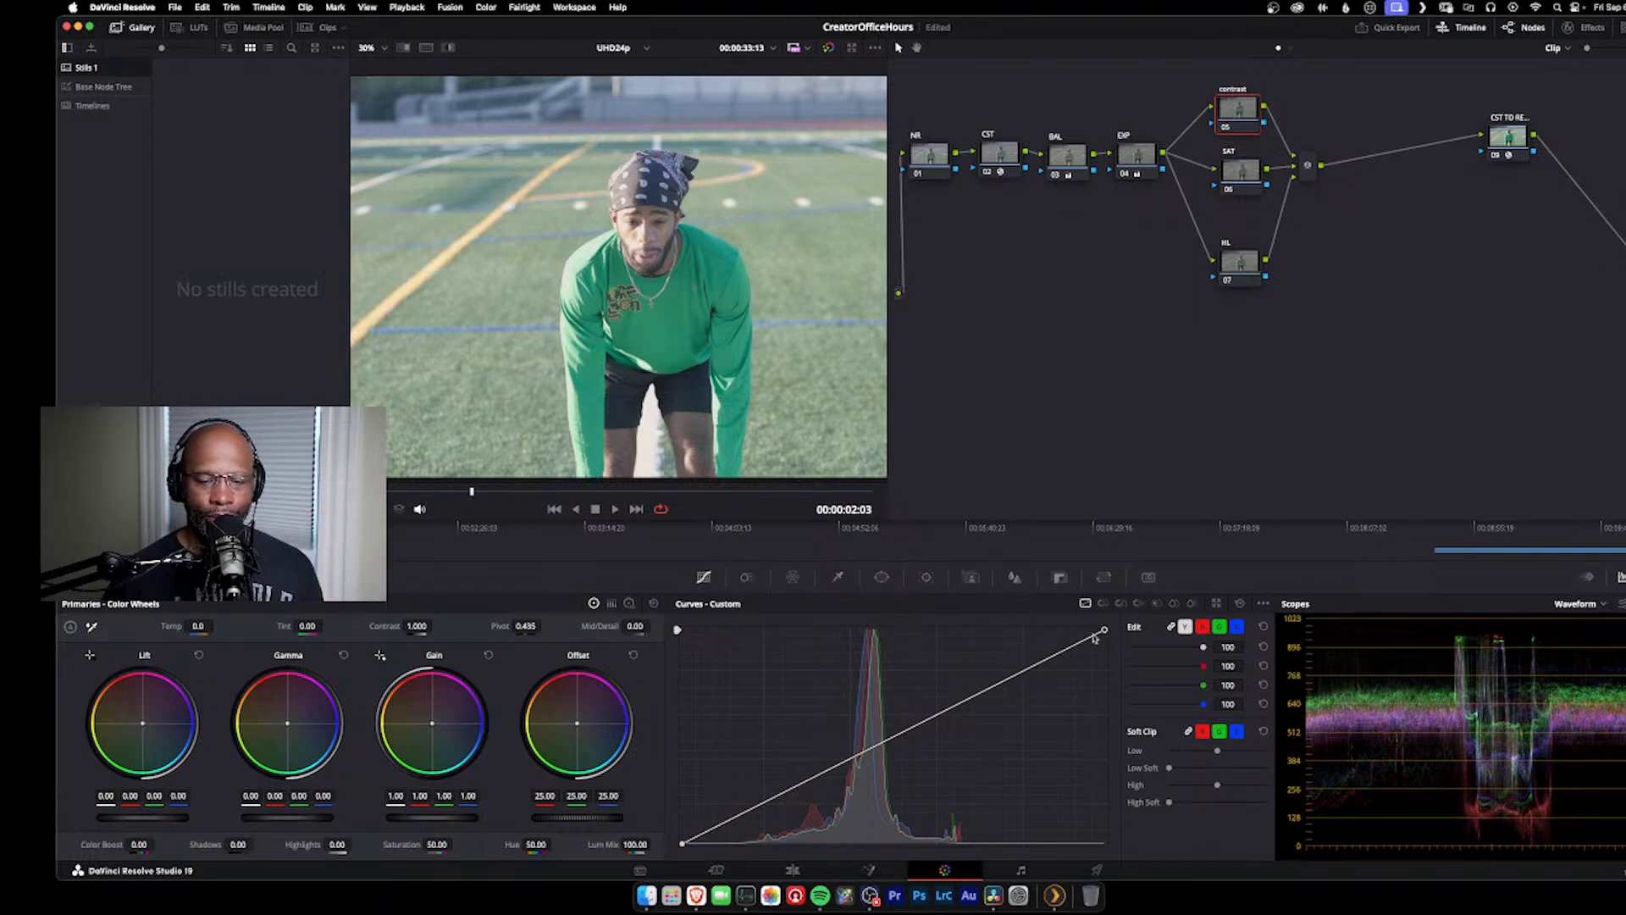
{"action": "left_click", "coordinate": [1263, 604]}
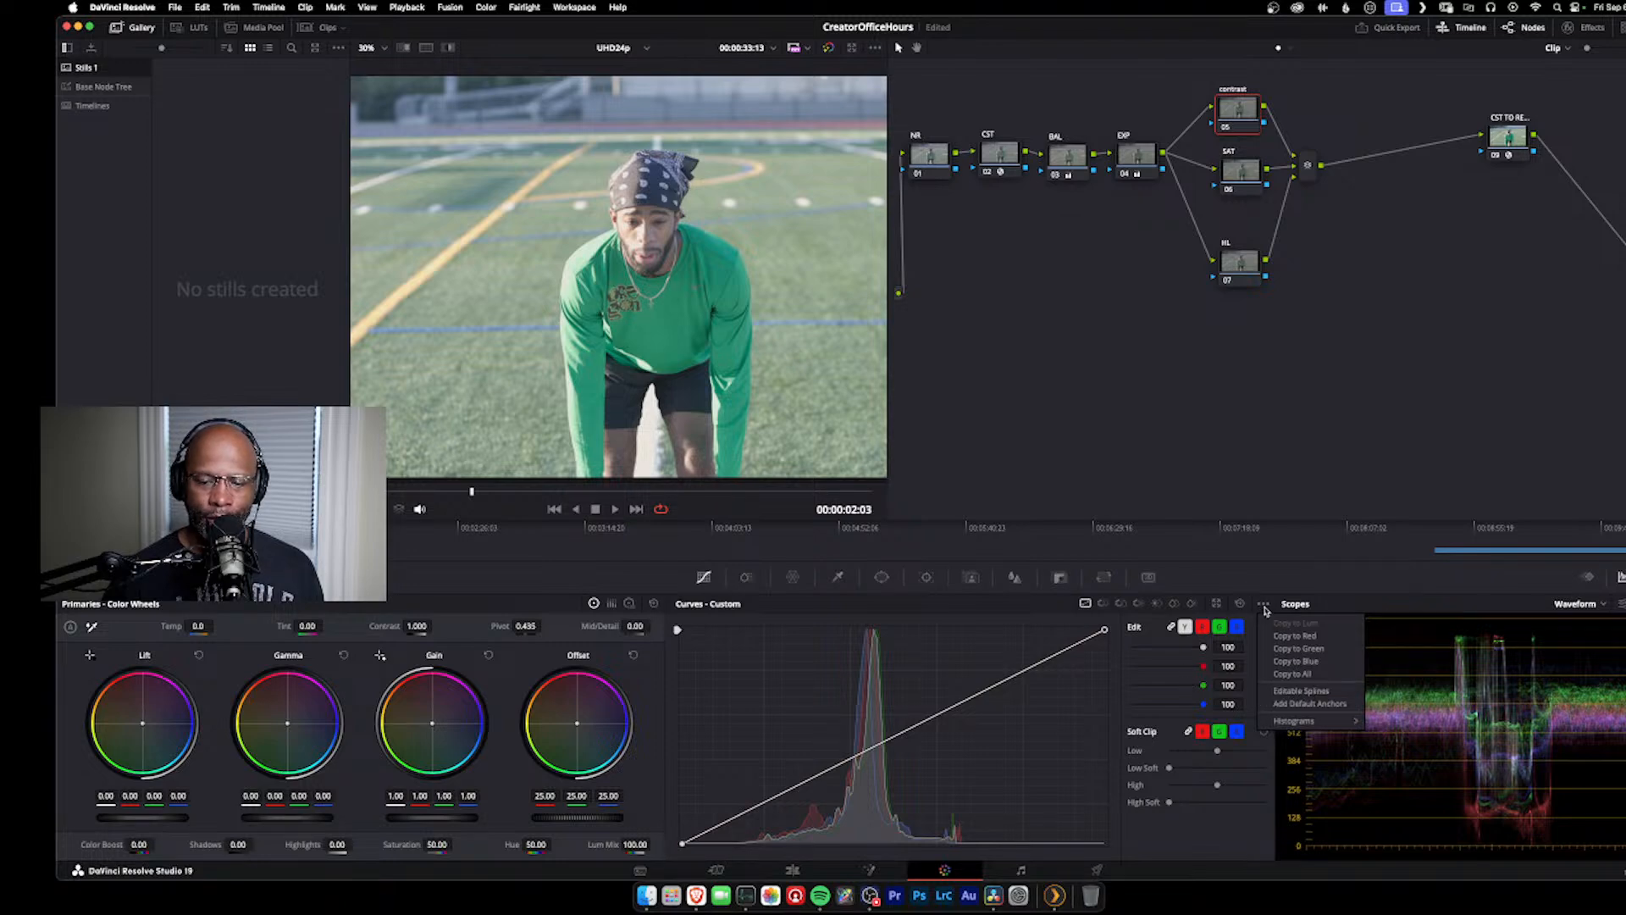
{"action": "left_click", "coordinate": [1318, 691]}
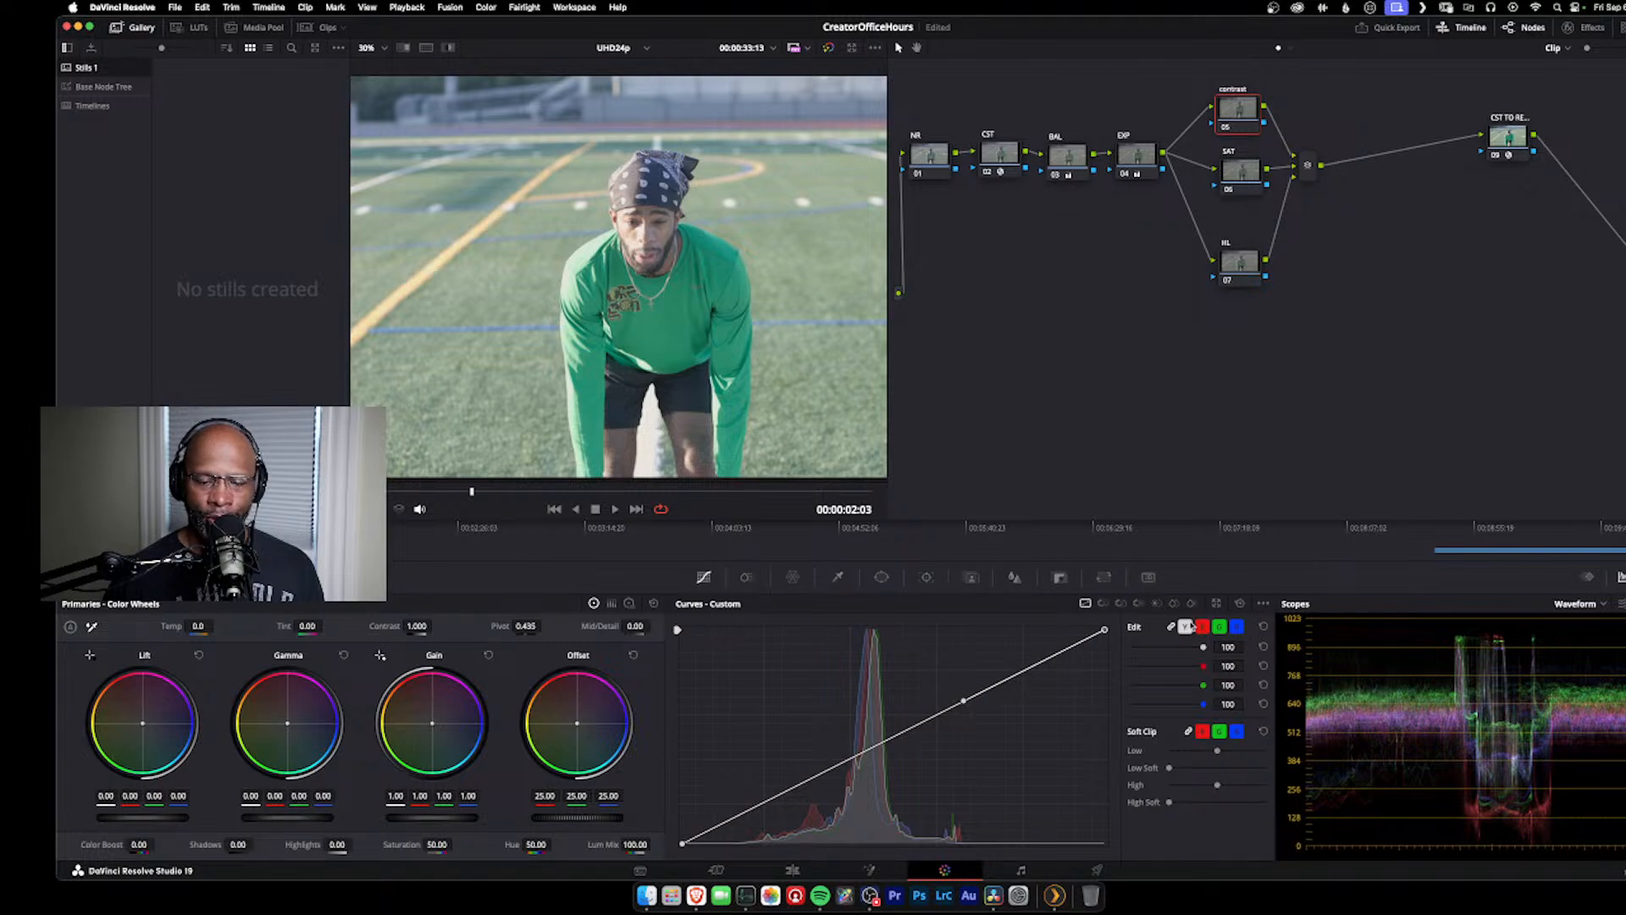
{"action": "left_click", "coordinate": [1104, 632]}
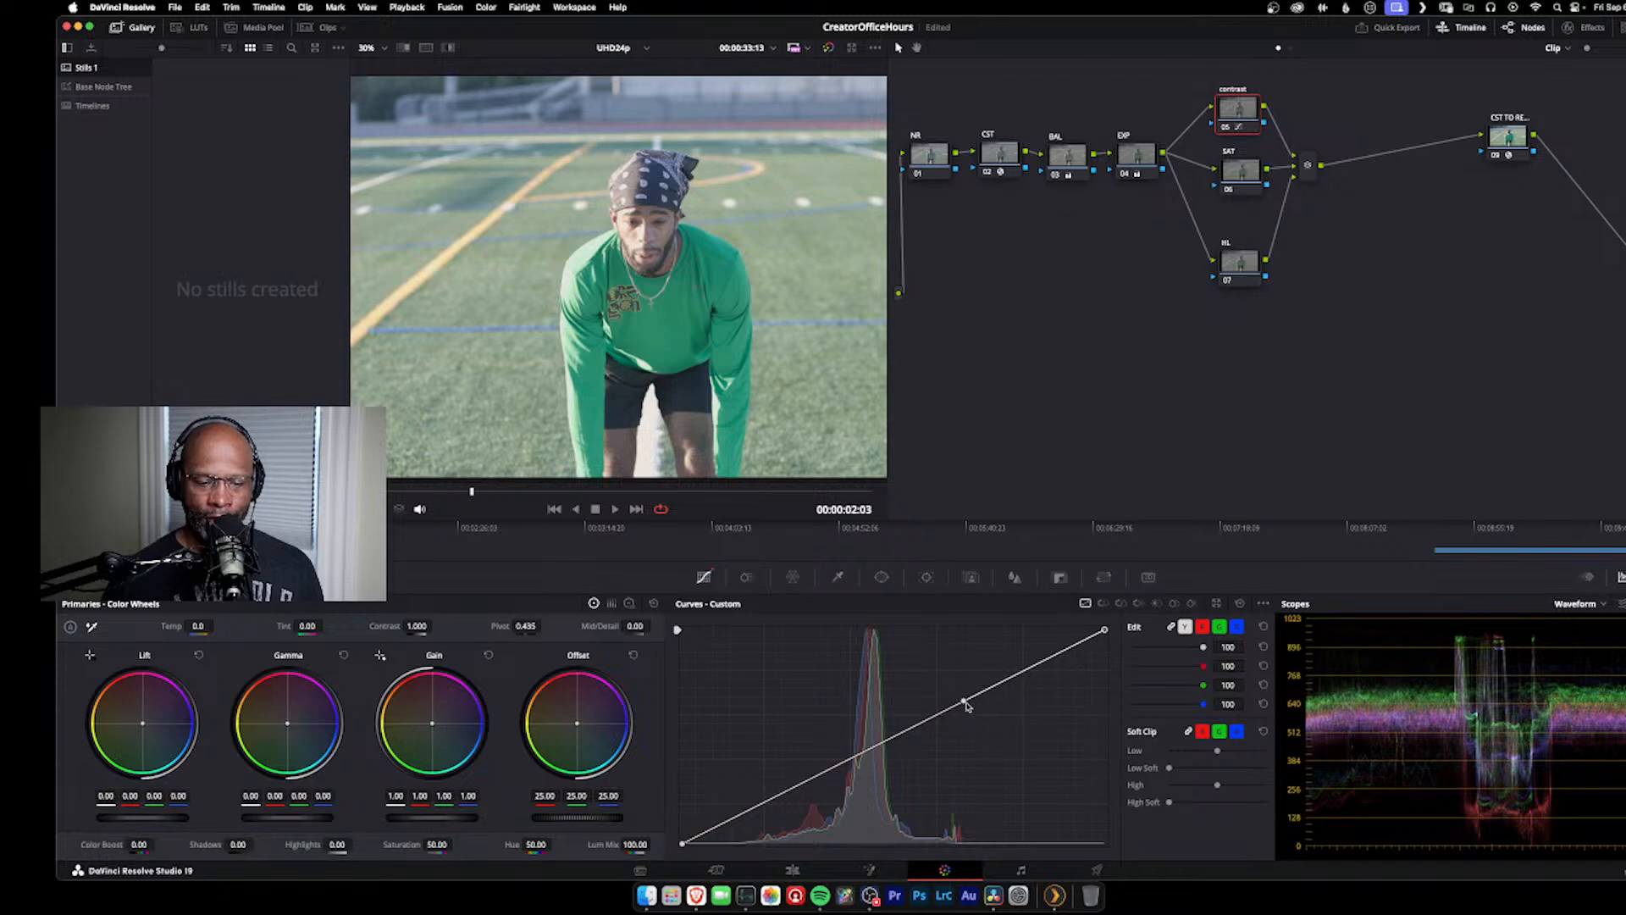
{"action": "left_click_drag", "start_coordinate": [964, 703], "coordinate": [920, 696]}
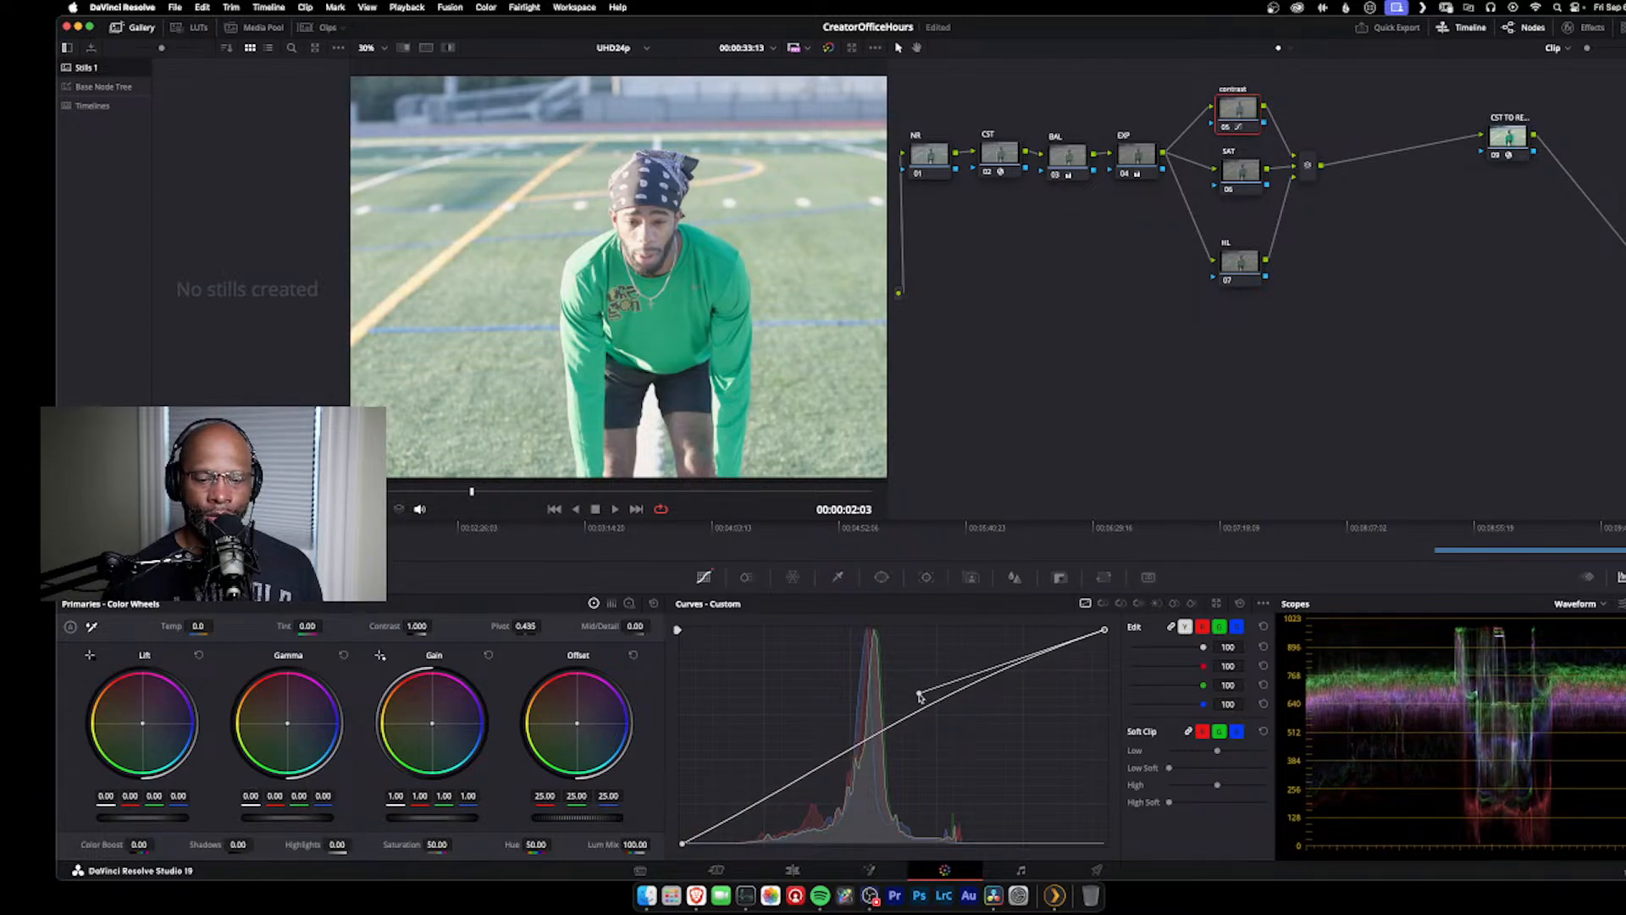
{"action": "left_click", "coordinate": [682, 845]}
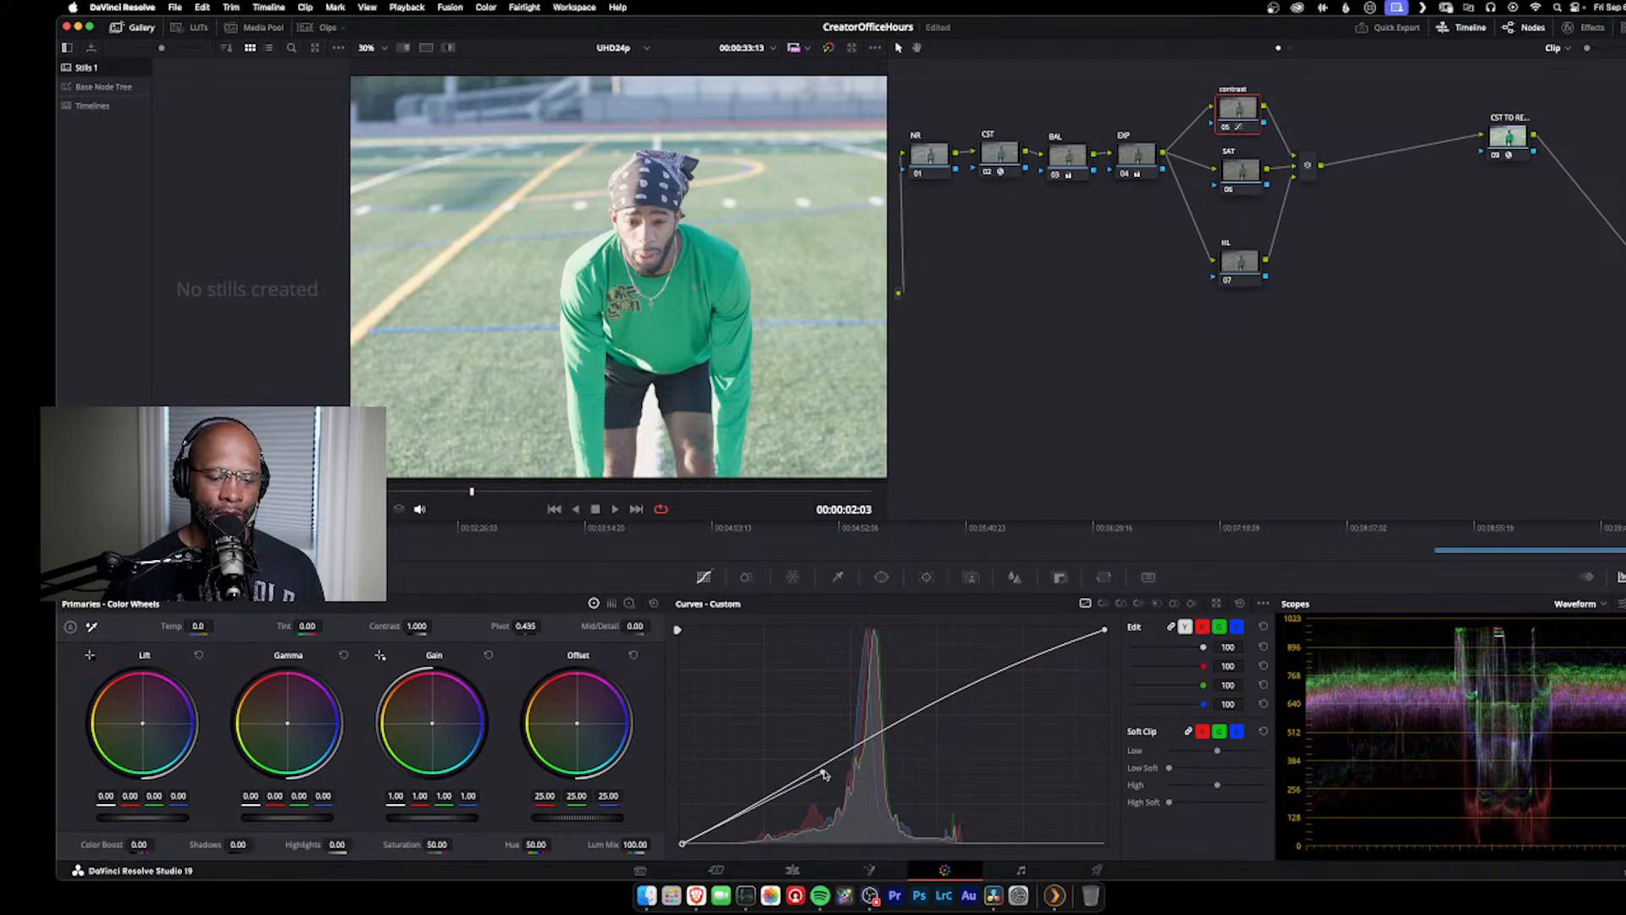
{"action": "left_click_drag", "start_coordinate": [823, 773], "coordinate": [914, 770]}
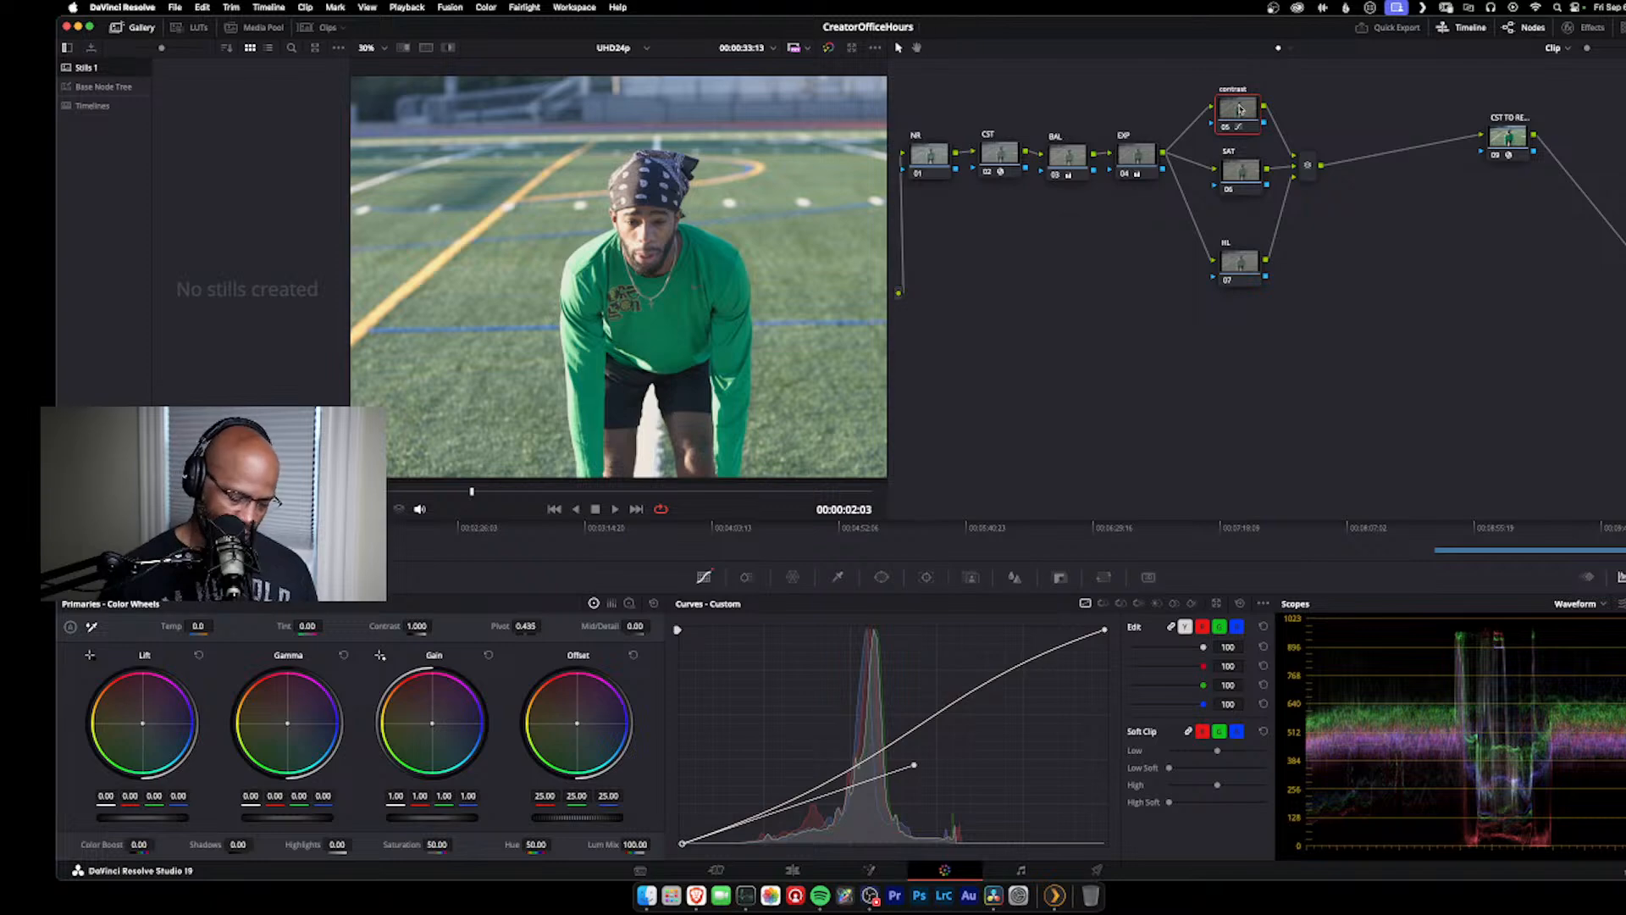
Step: Compare the shot with and without the contrast node's curve by repeatedly disabling and re-enabling the node
{"action": "key", "text": "shift+d"}
{"action": "key", "text": "shift+d"}
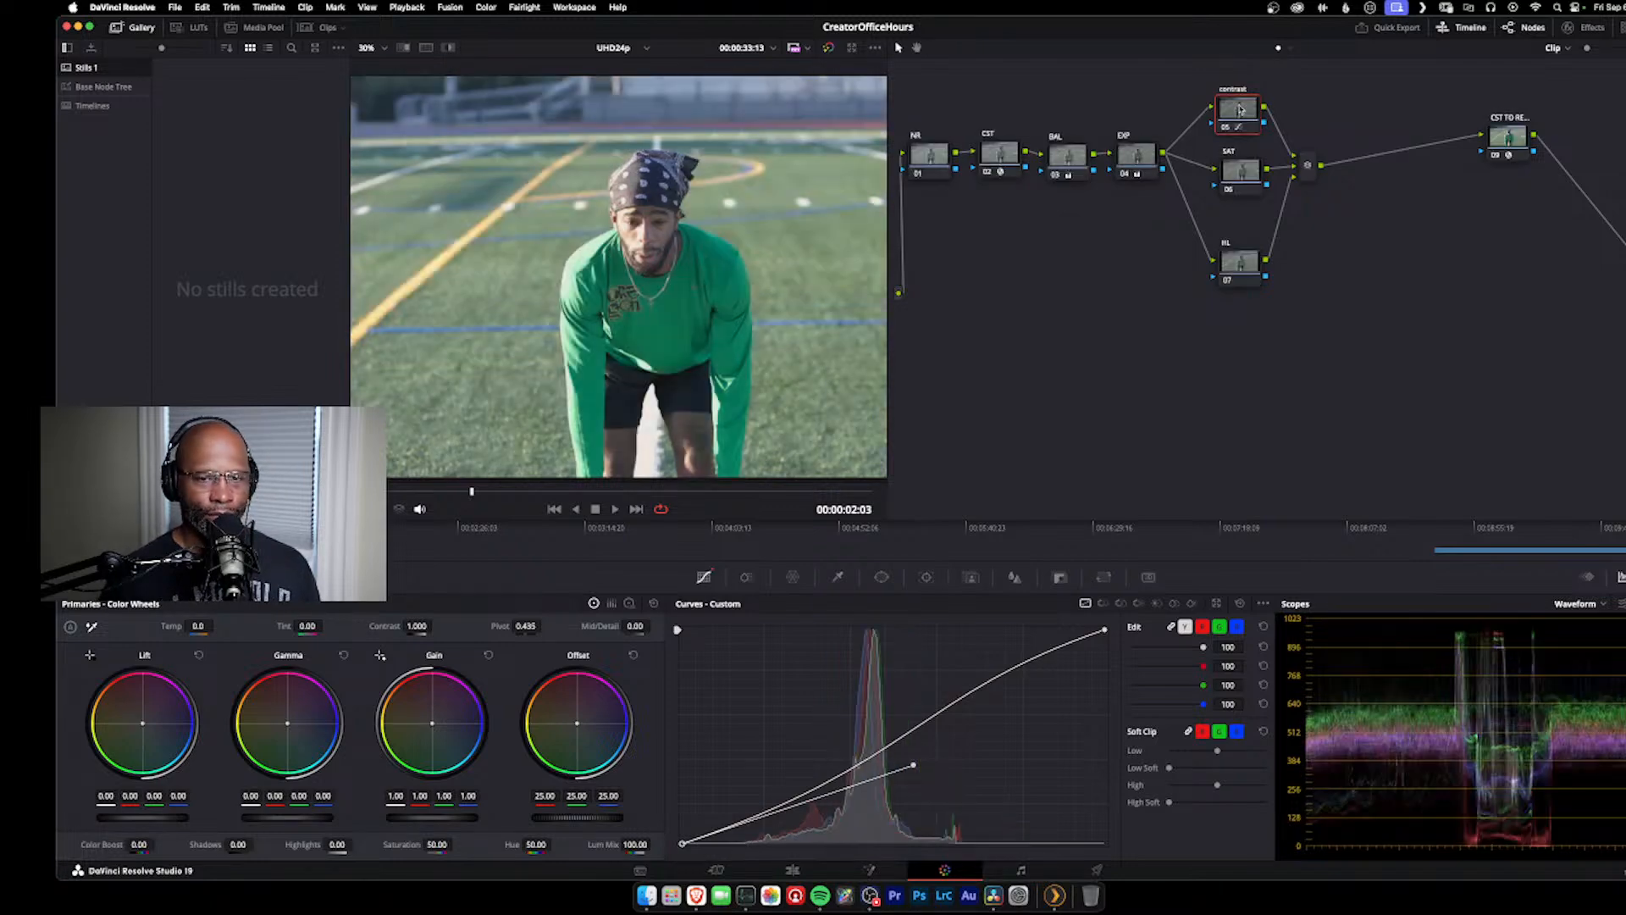
{"action": "key", "text": "ctrl+d"}
{"action": "key", "text": "ctrl+d"}
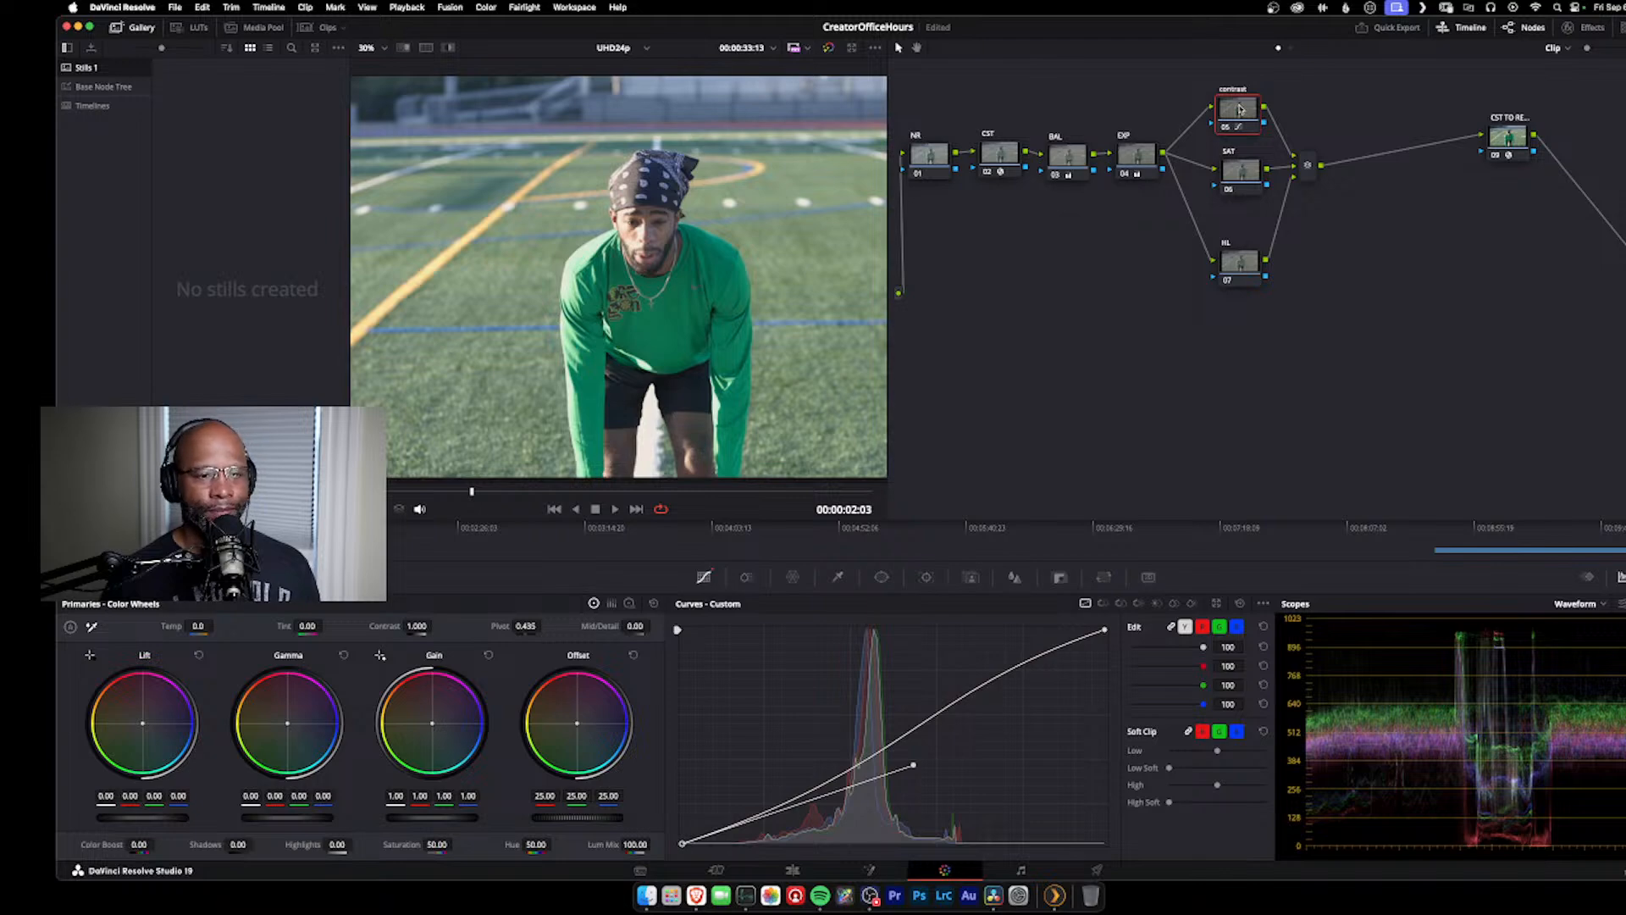
{"action": "key", "text": "ctrl+d"}
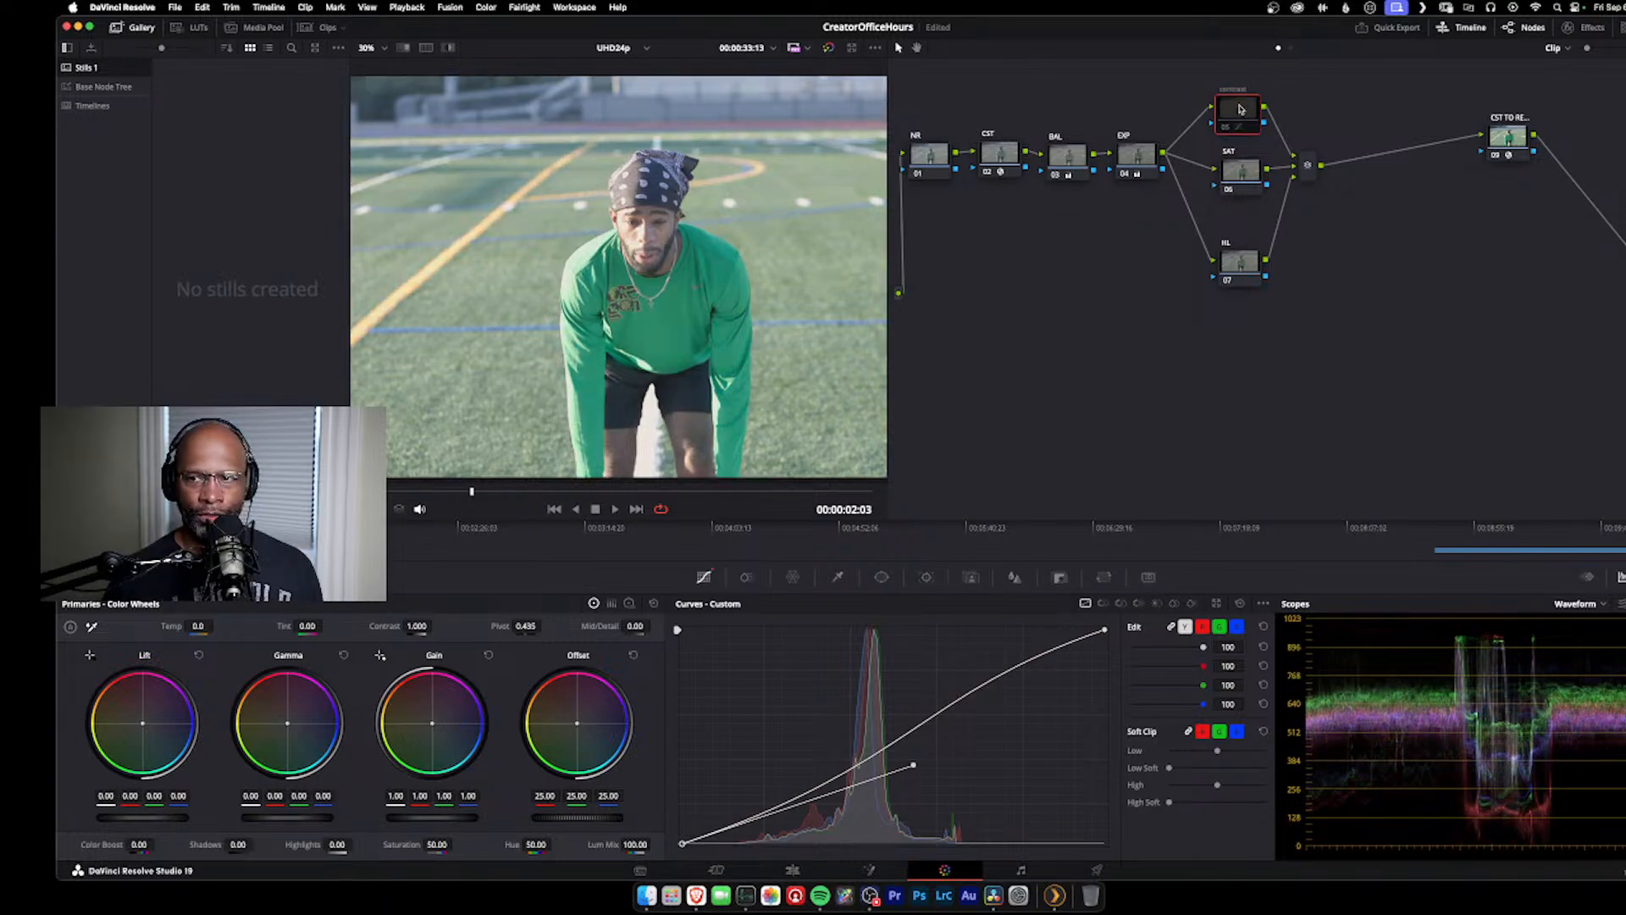
{"action": "key", "text": "ctrl+d"}
{"action": "key", "text": "ctrl+d"}
{"action": "key", "text": "ctrl+d"}
{"action": "key", "text": "ctrl+d"}
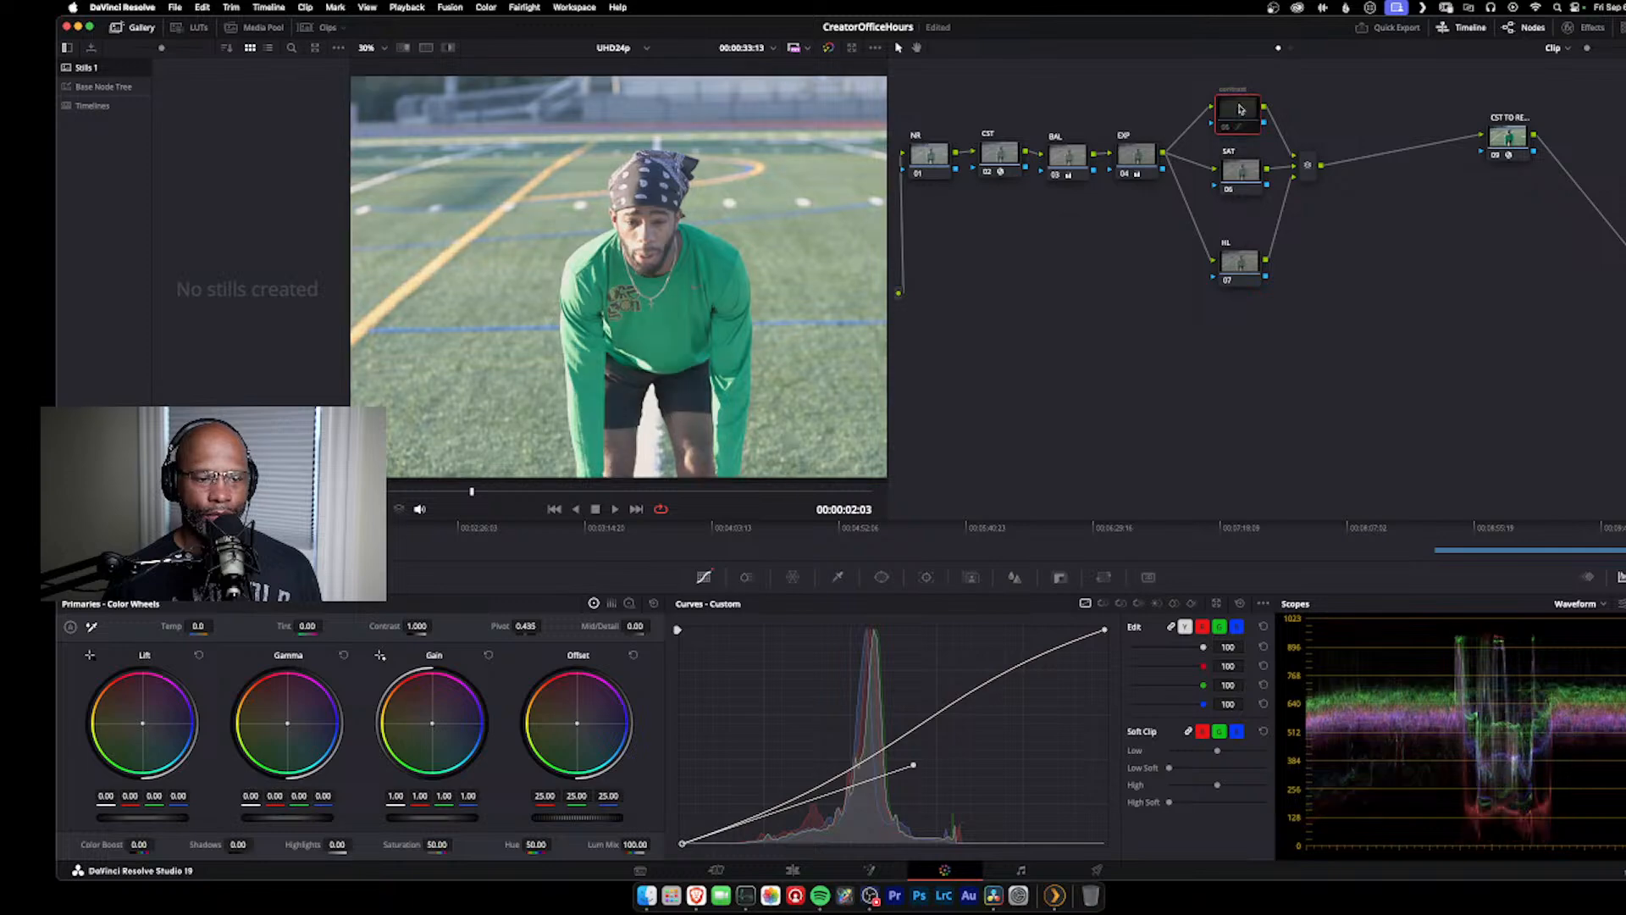
{"action": "key", "text": "ctrl+d"}
{"action": "key", "text": "ctrl+d"}
{"action": "key", "text": "ctrl+d"}
{"action": "key", "text": "ctrl+d"}
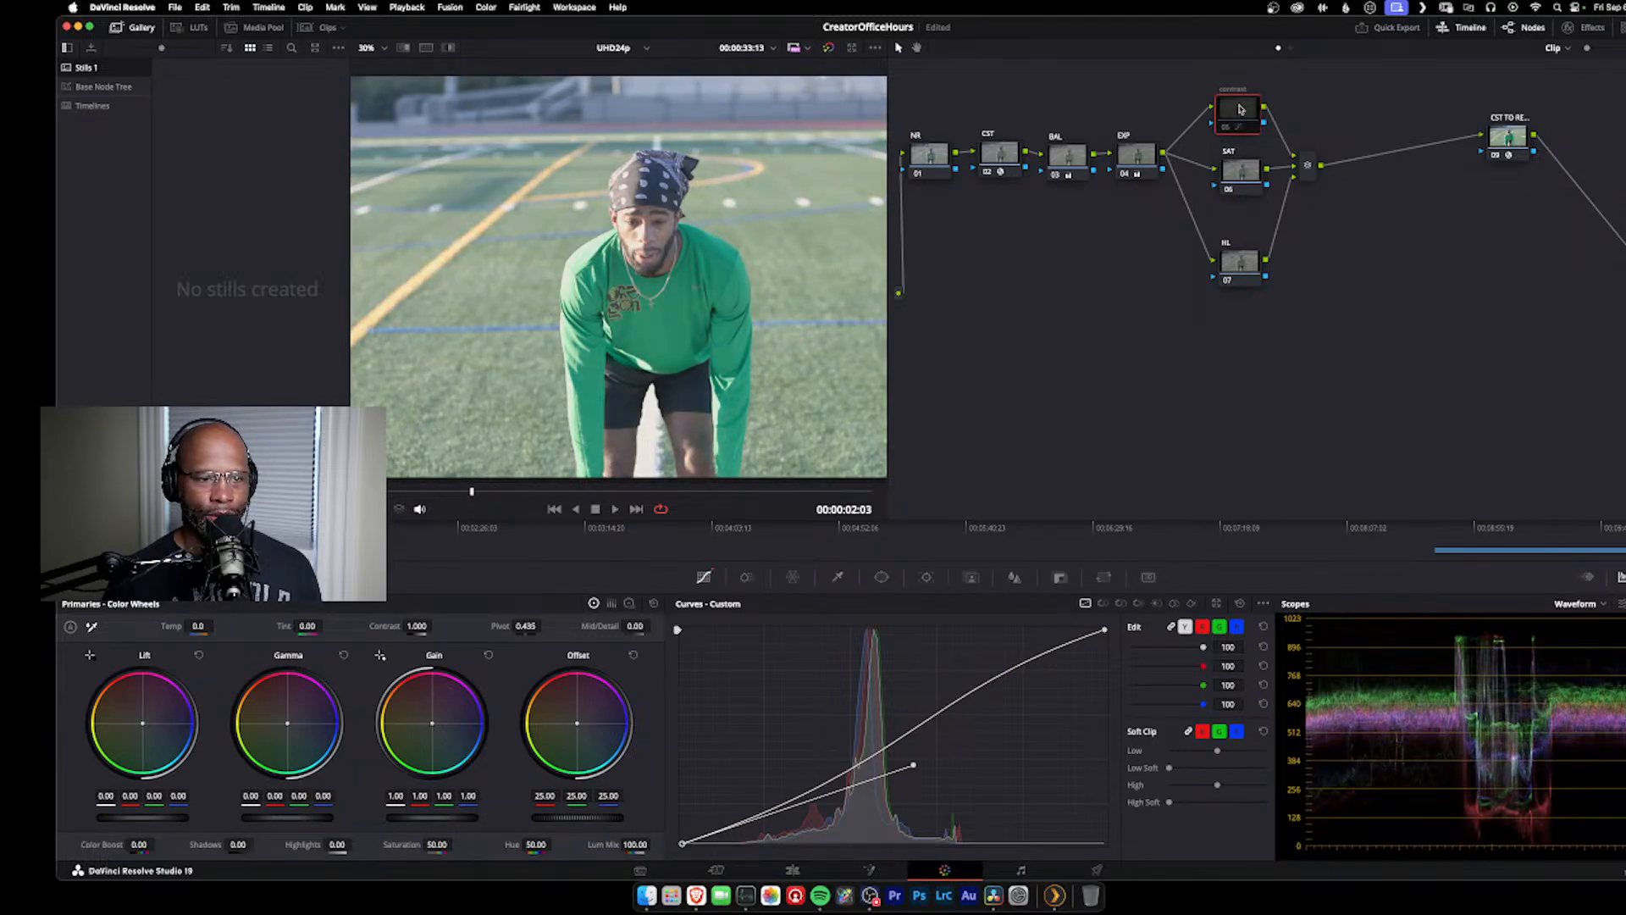
{"action": "key", "text": "ctrl+d"}
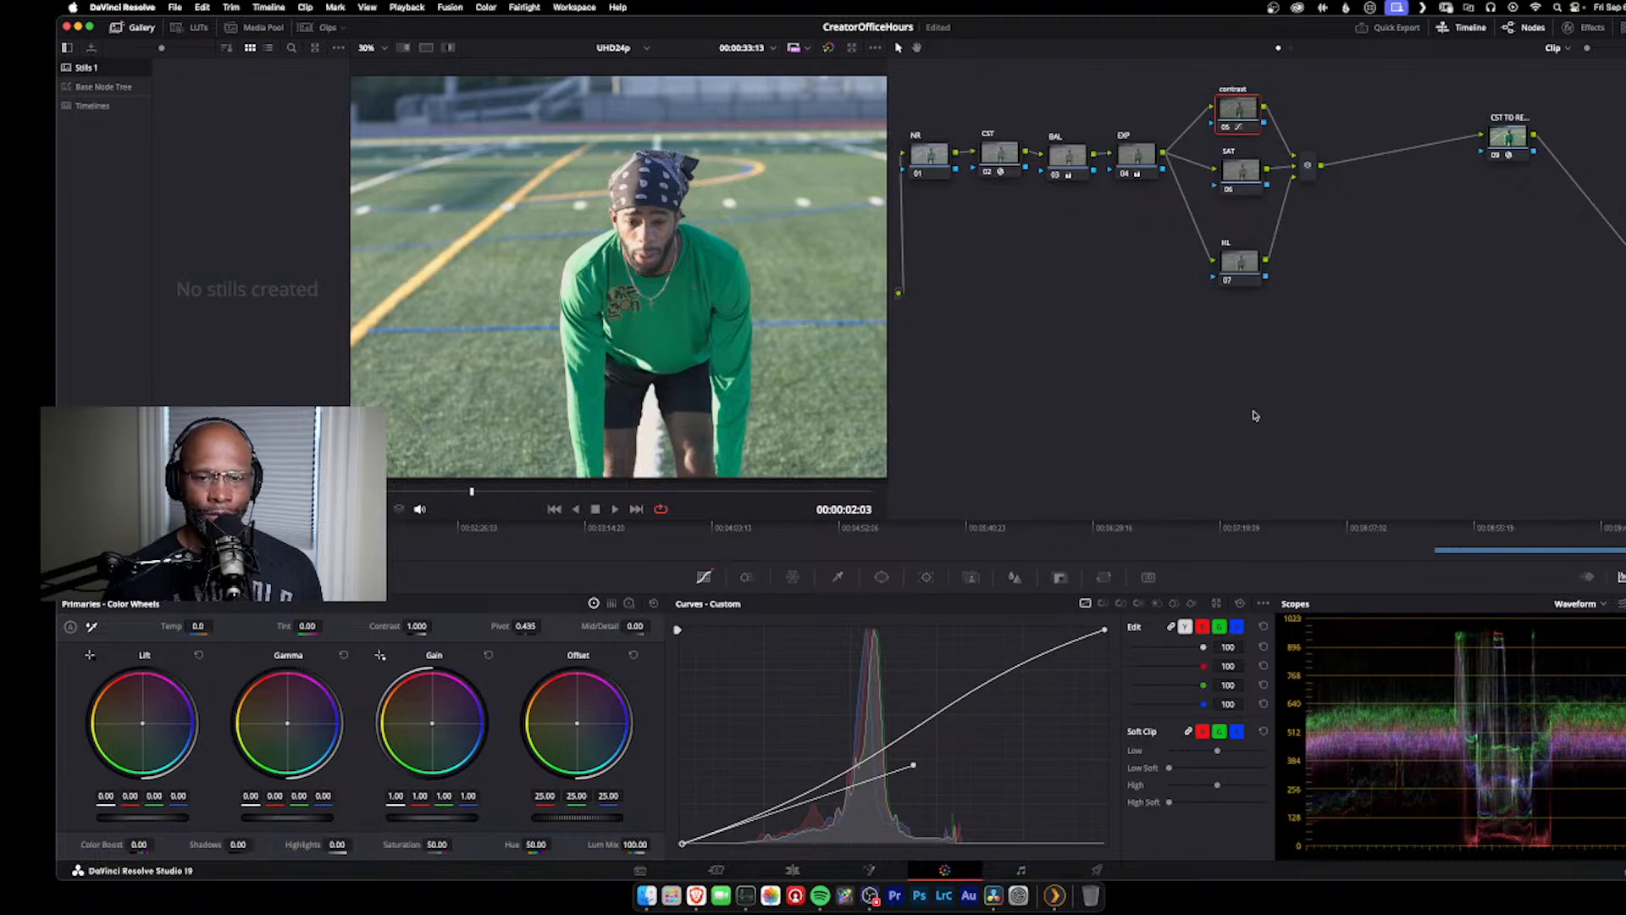
Step: Reset the contrast node's grade and turn off editable splines for the custom curve
{"action": "right_click", "coordinate": [1242, 113]}
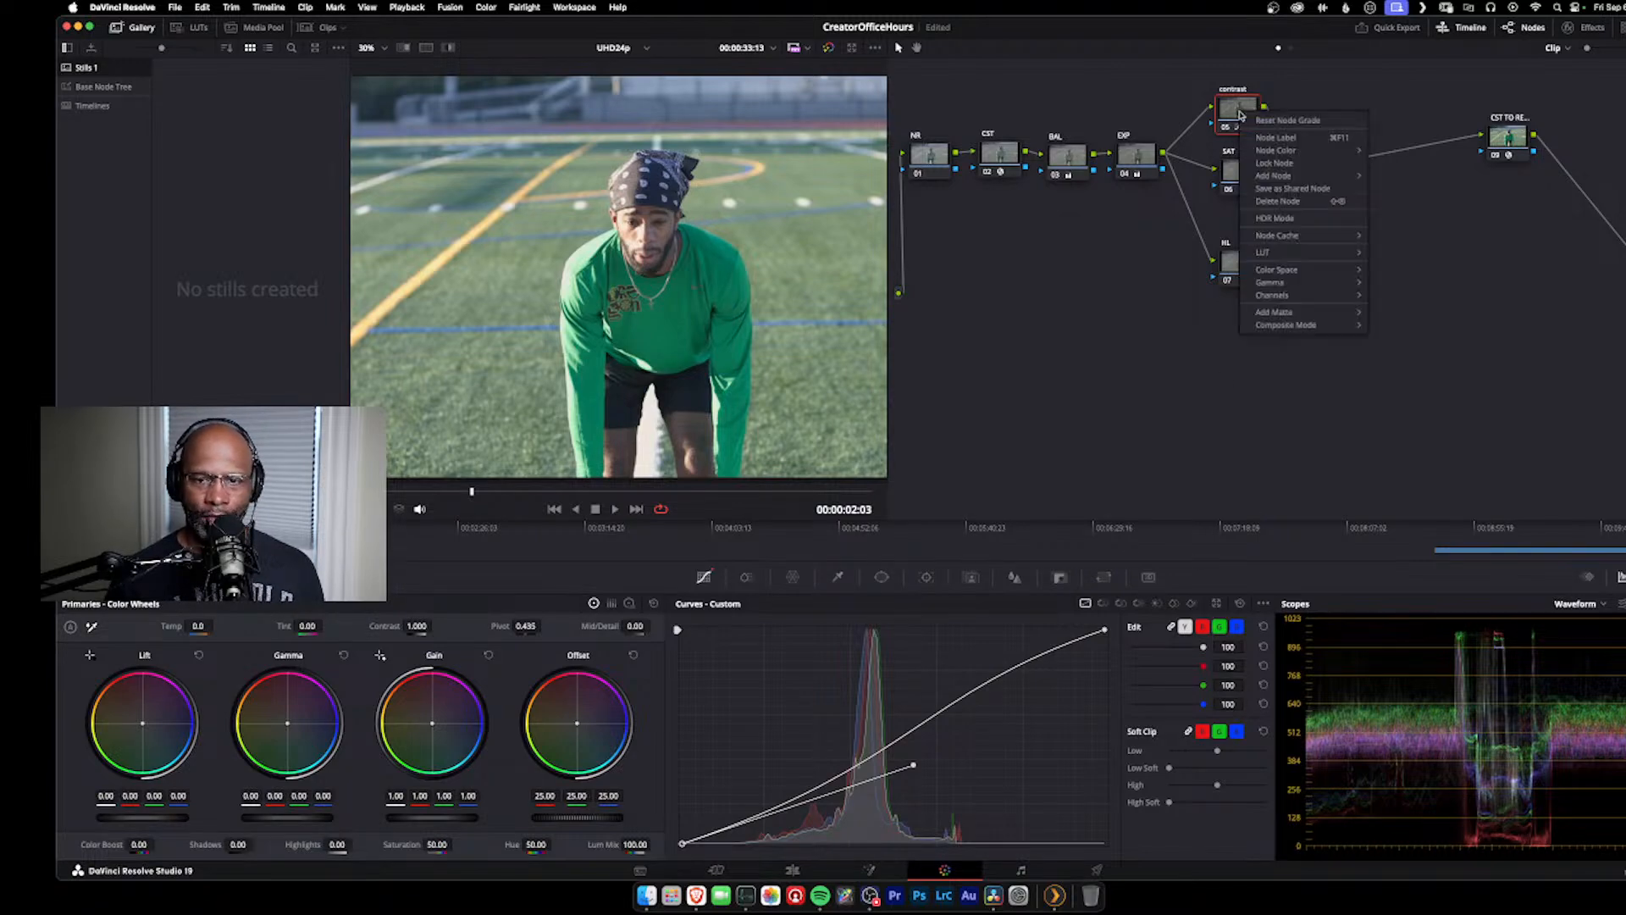
{"action": "left_click", "coordinate": [1298, 121]}
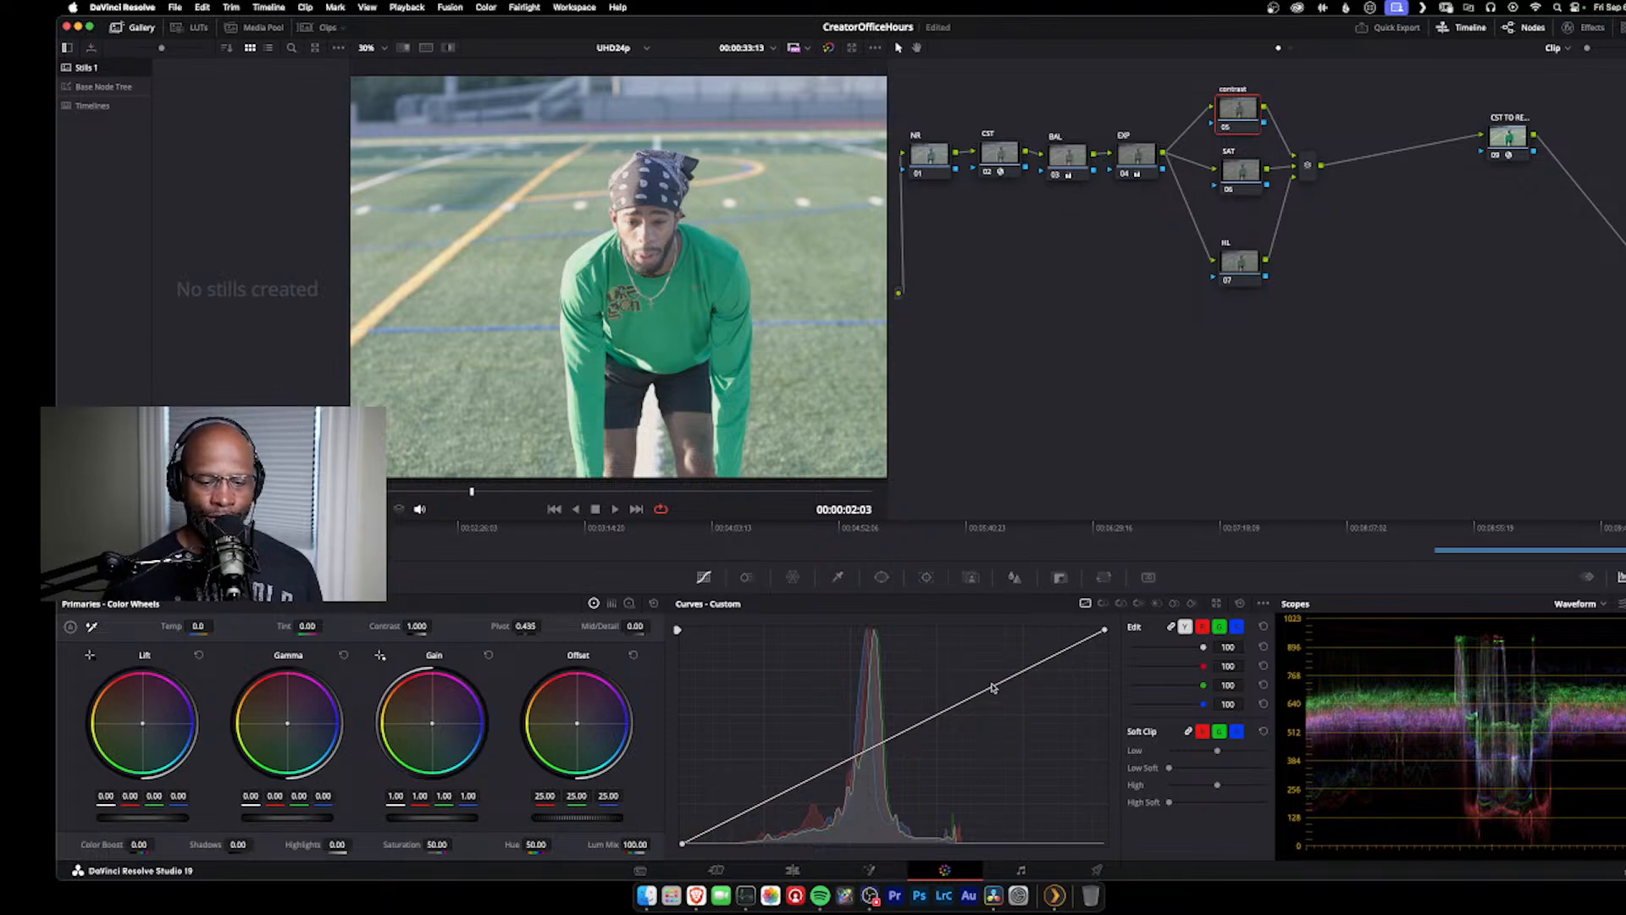
{"action": "left_click", "coordinate": [1263, 603]}
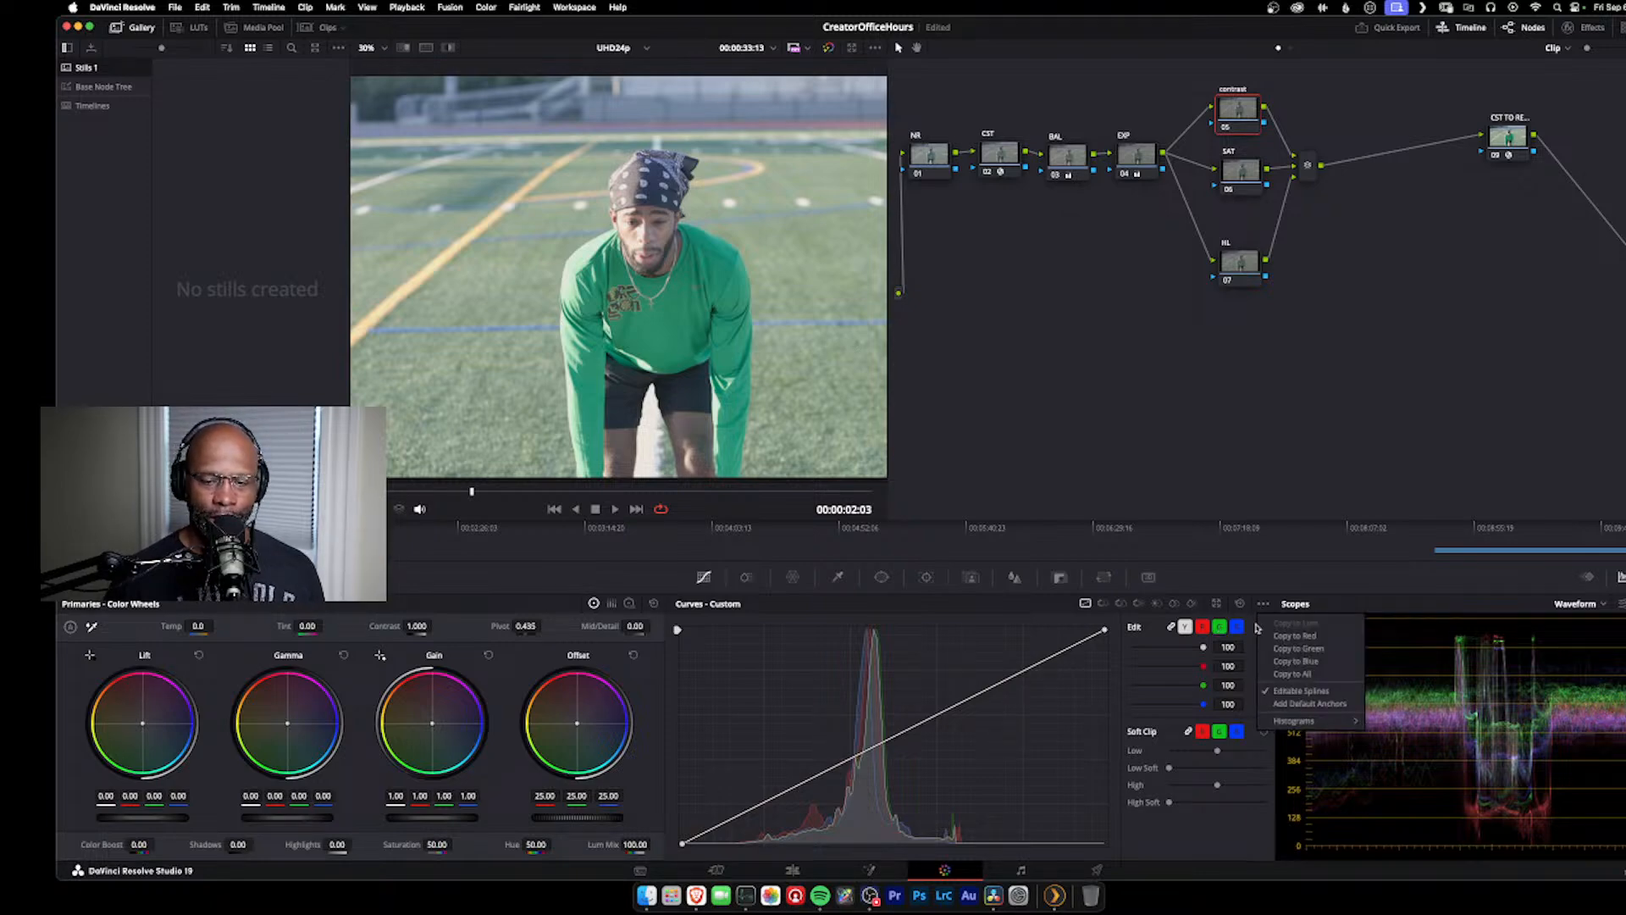
{"action": "left_click", "coordinate": [1280, 693]}
{"action": "left_click", "coordinate": [1264, 605]}
{"action": "left_click", "coordinate": [1264, 605]}
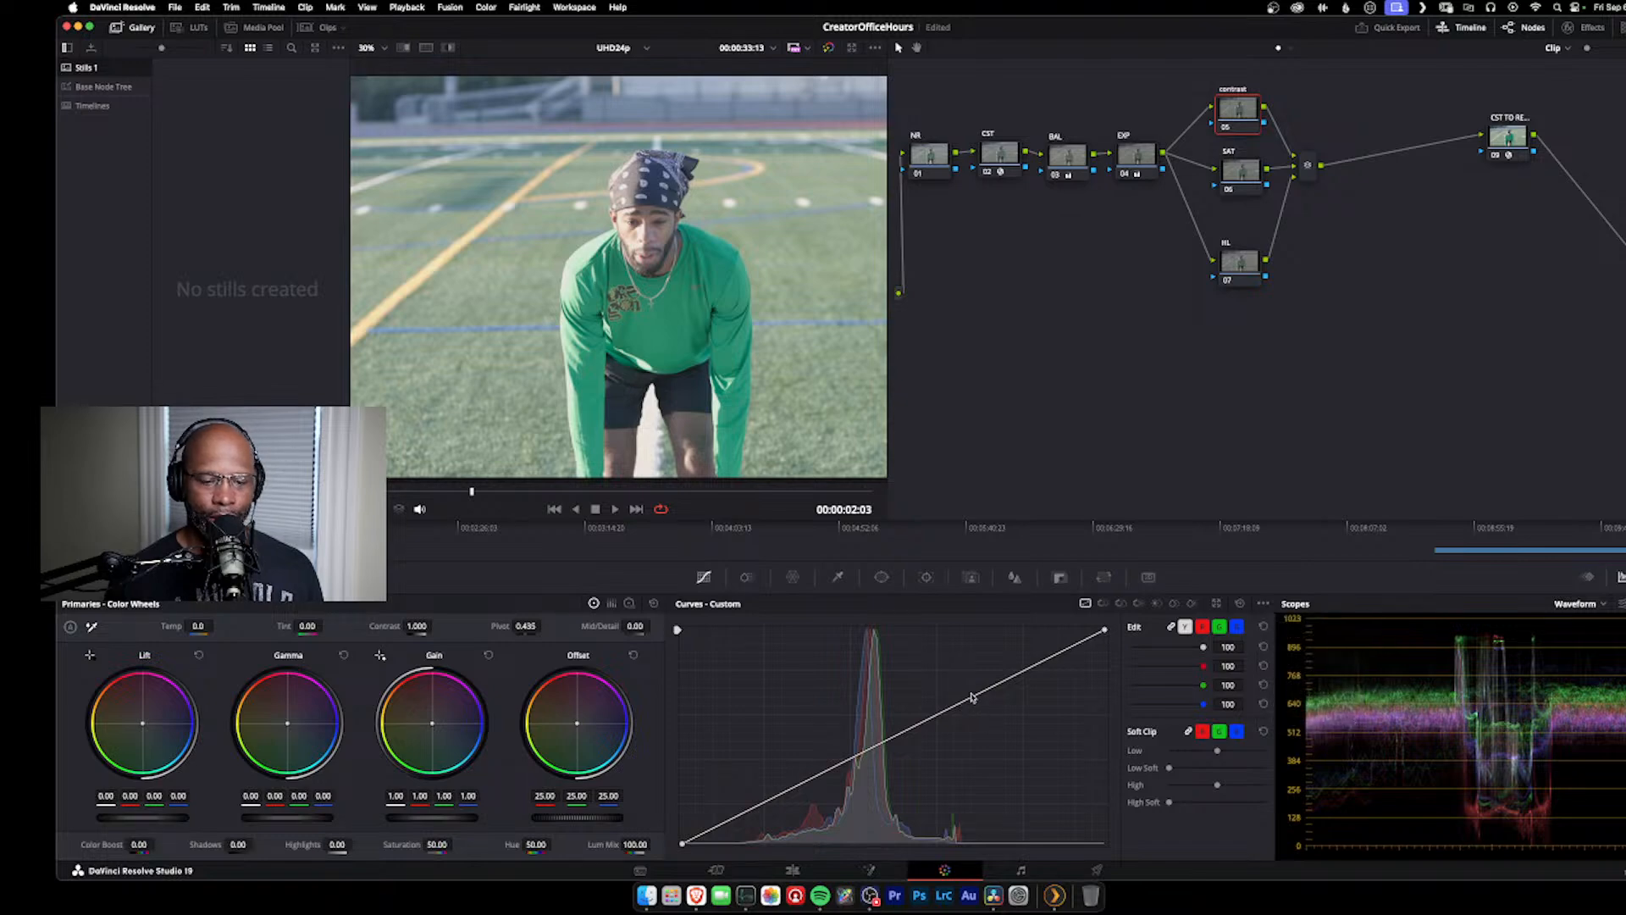
Step: Shape the contrast node's custom curve into an S with two points, raising the upper tones and lowering the lower tones
{"action": "left_click_drag", "start_coordinate": [975, 695], "coordinate": [969, 683]}
{"action": "mouse_move", "coordinate": [811, 776]}
{"action": "left_mouse_down"}
{"action": "mouse_move", "coordinate": [806, 793]}
{"action": "mouse_move", "coordinate": [821, 790]}
{"action": "left_mouse_up"}
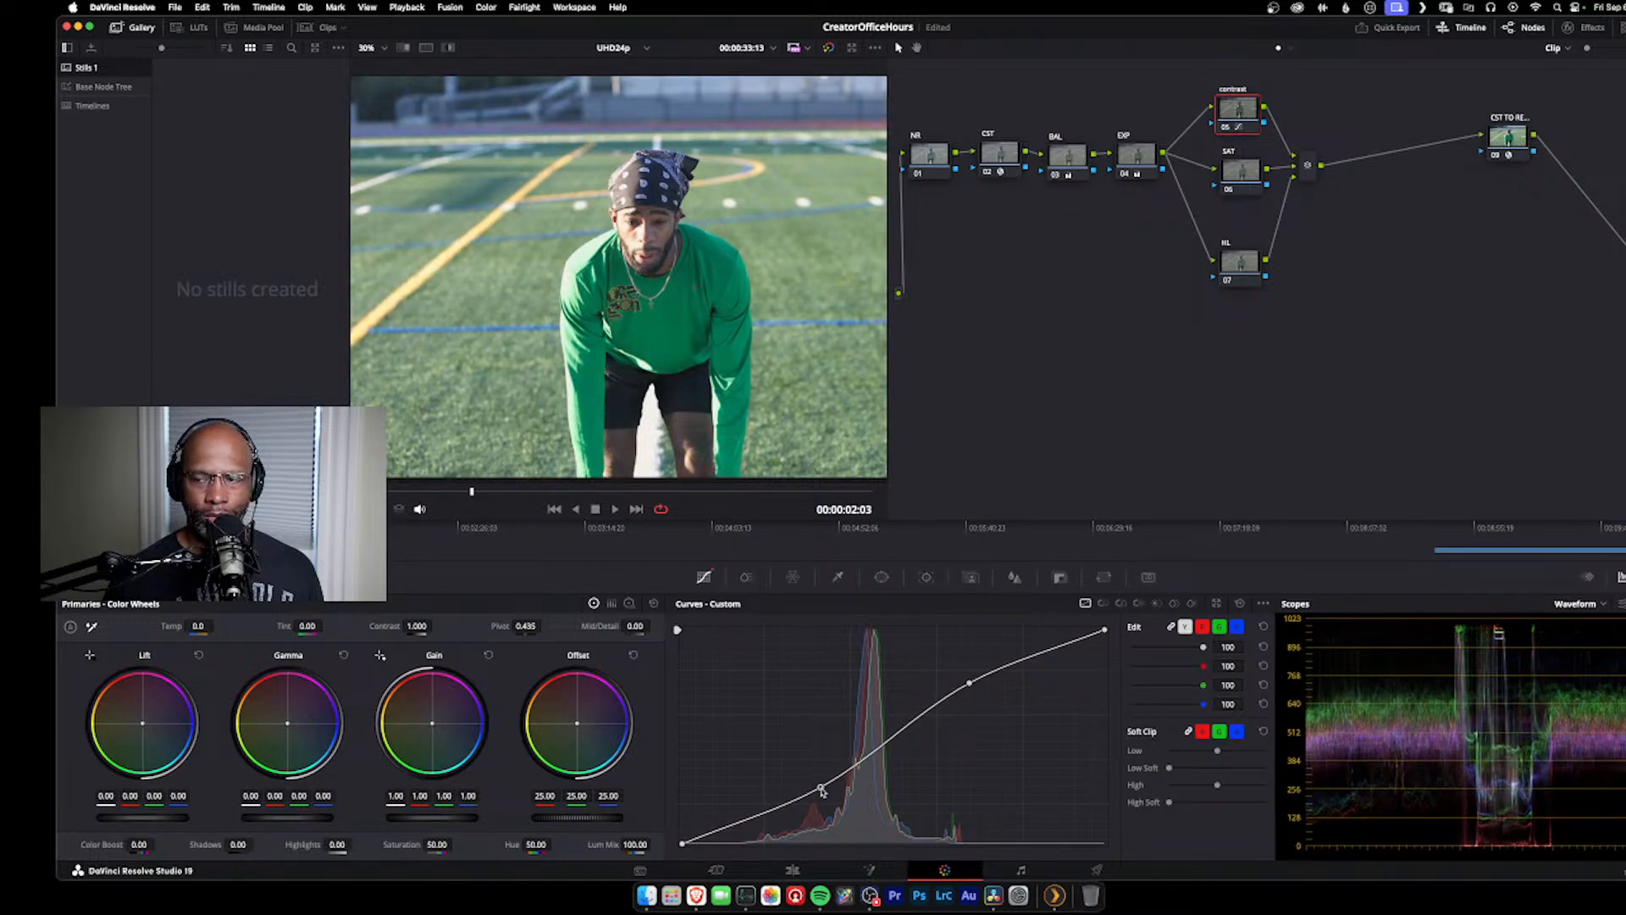
{"action": "left_click_drag", "start_coordinate": [820, 790], "coordinate": [822, 789]}
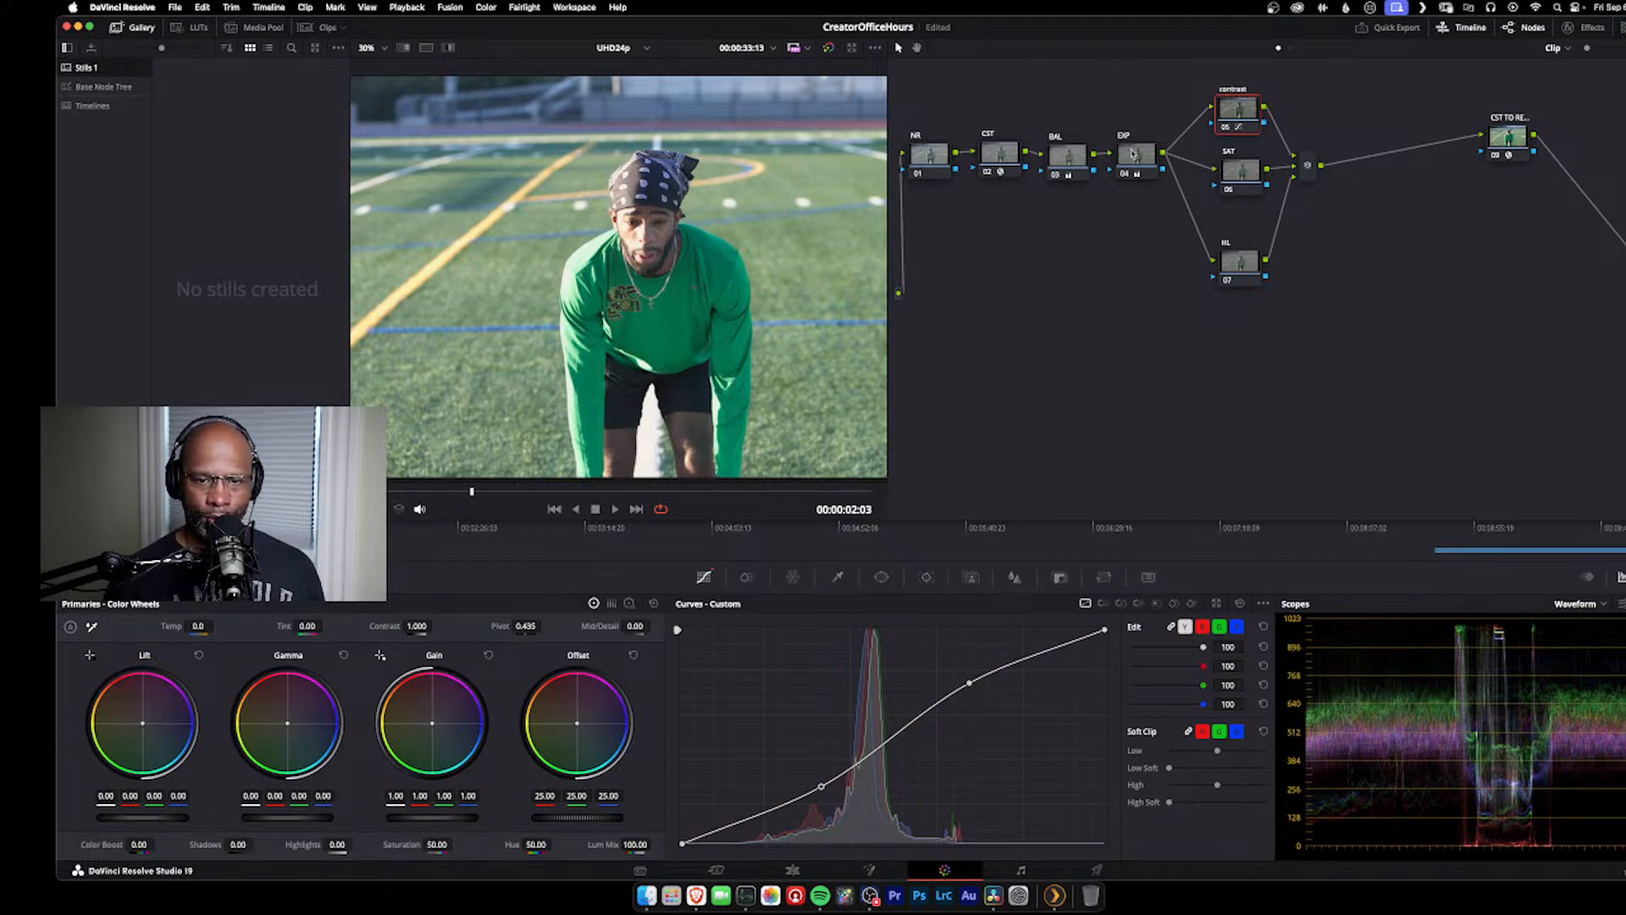
Step: Try a slight adjustment of the EXP node's offset, ending back at 19.95
{"action": "left_click", "coordinate": [1133, 152]}
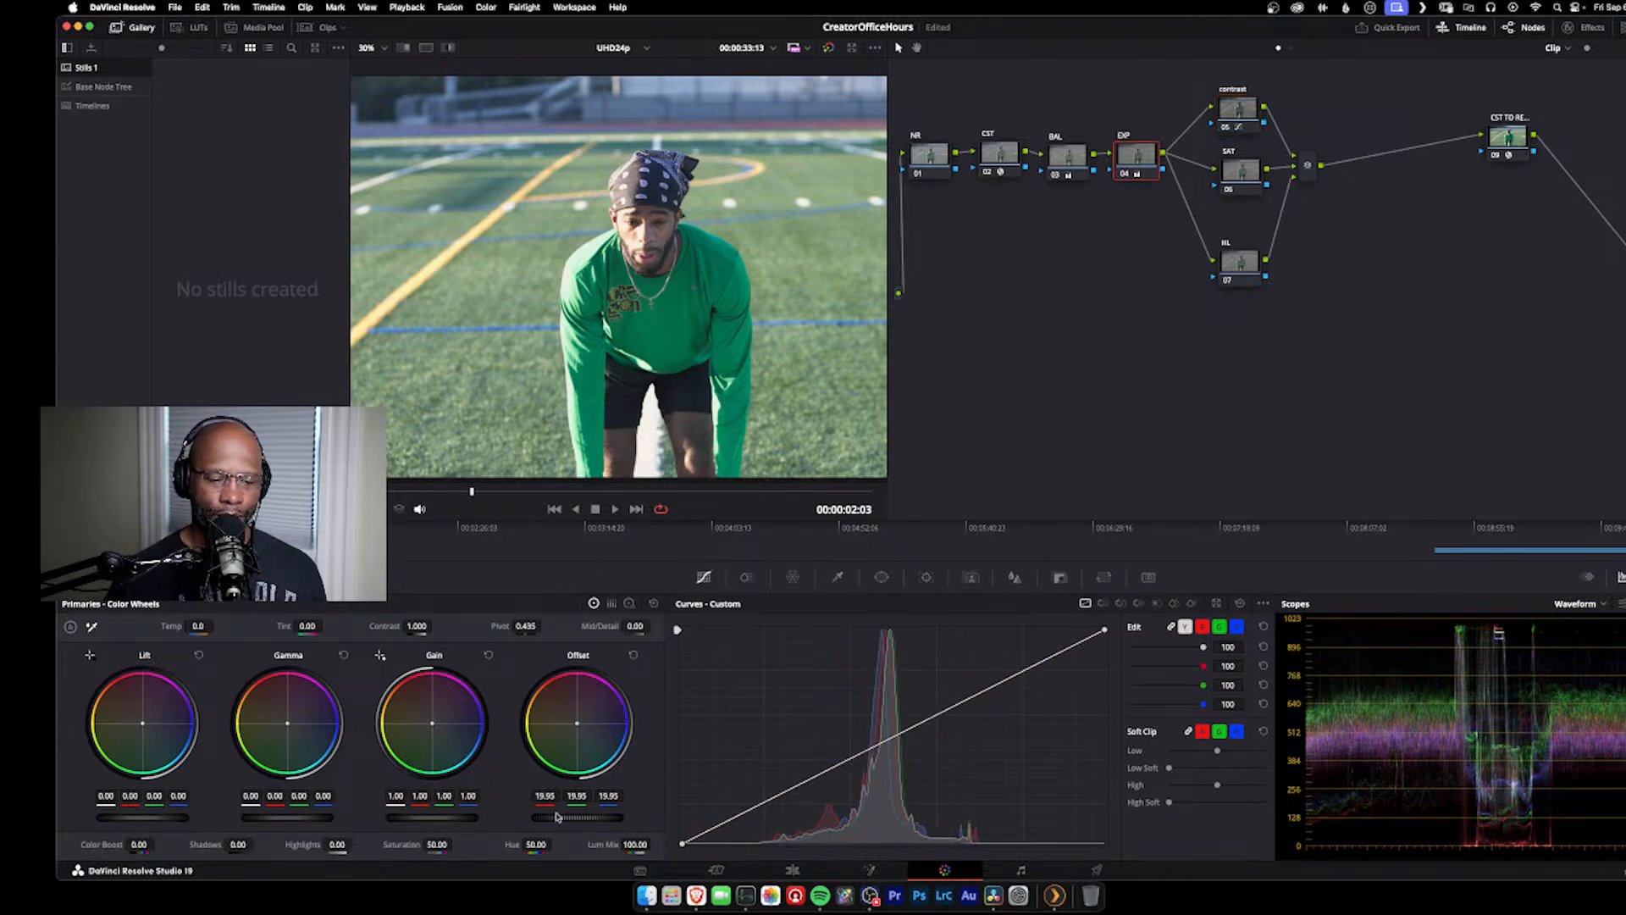
{"action": "mouse_move", "coordinate": [576, 818]}
{"action": "left_mouse_down"}
{"action": "mouse_move", "coordinate": [598, 818]}
{"action": "mouse_move", "coordinate": [575, 818]}
{"action": "left_mouse_up"}
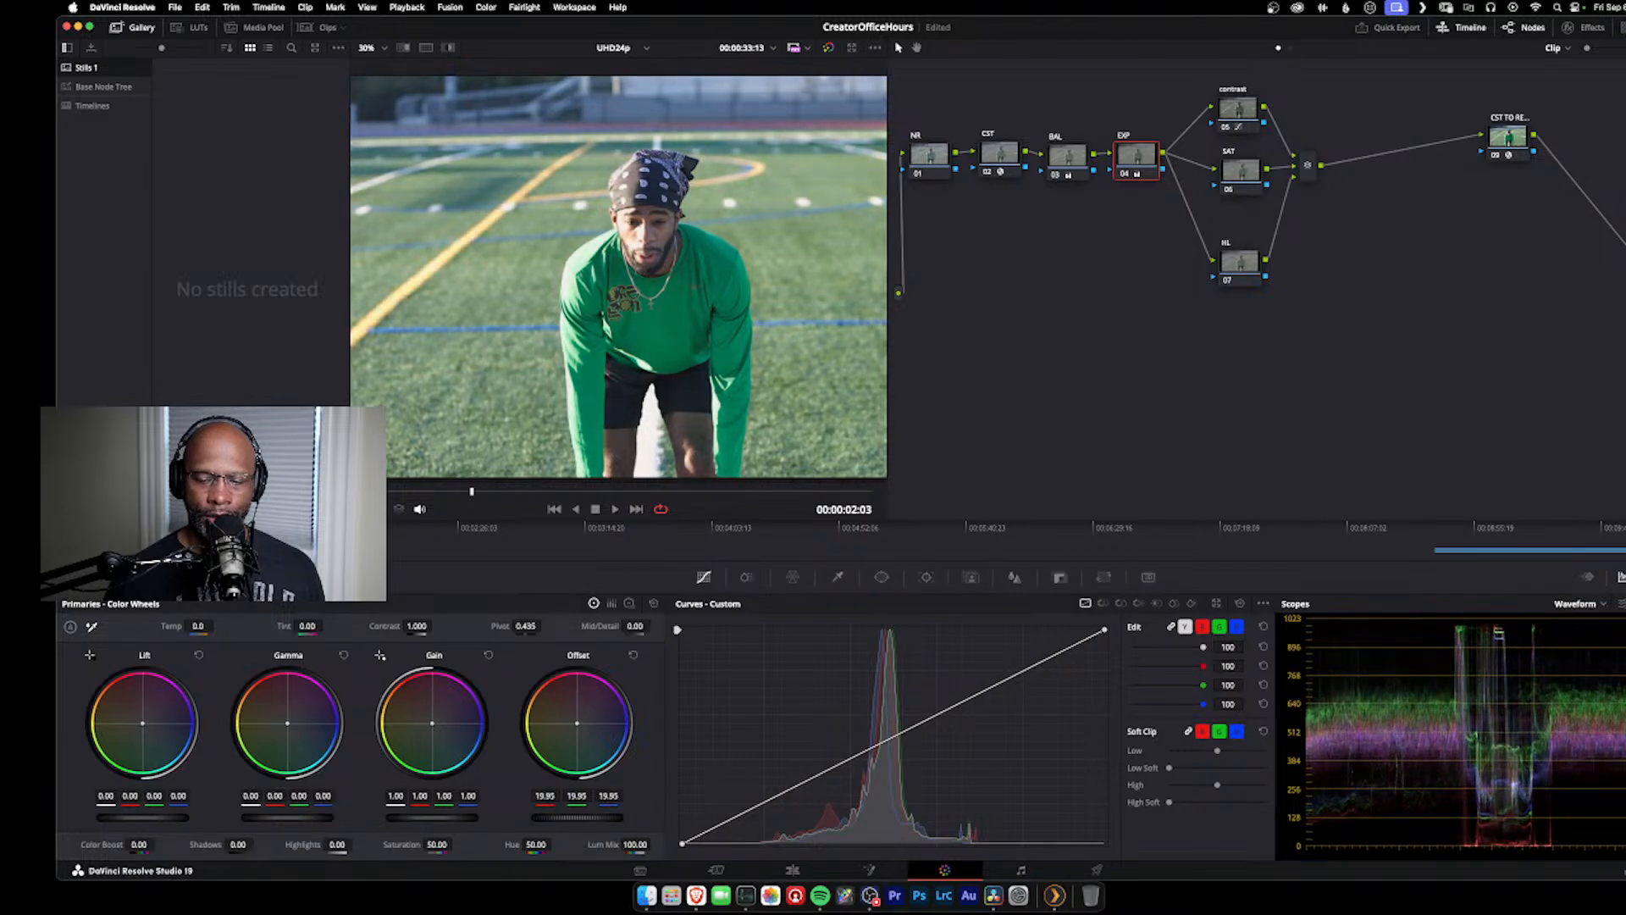
Step: On the contrast node, raise the custom curve's black point to lift the shadows and soften the S by readjusting both inner points
{"action": "left_click", "coordinate": [1239, 107]}
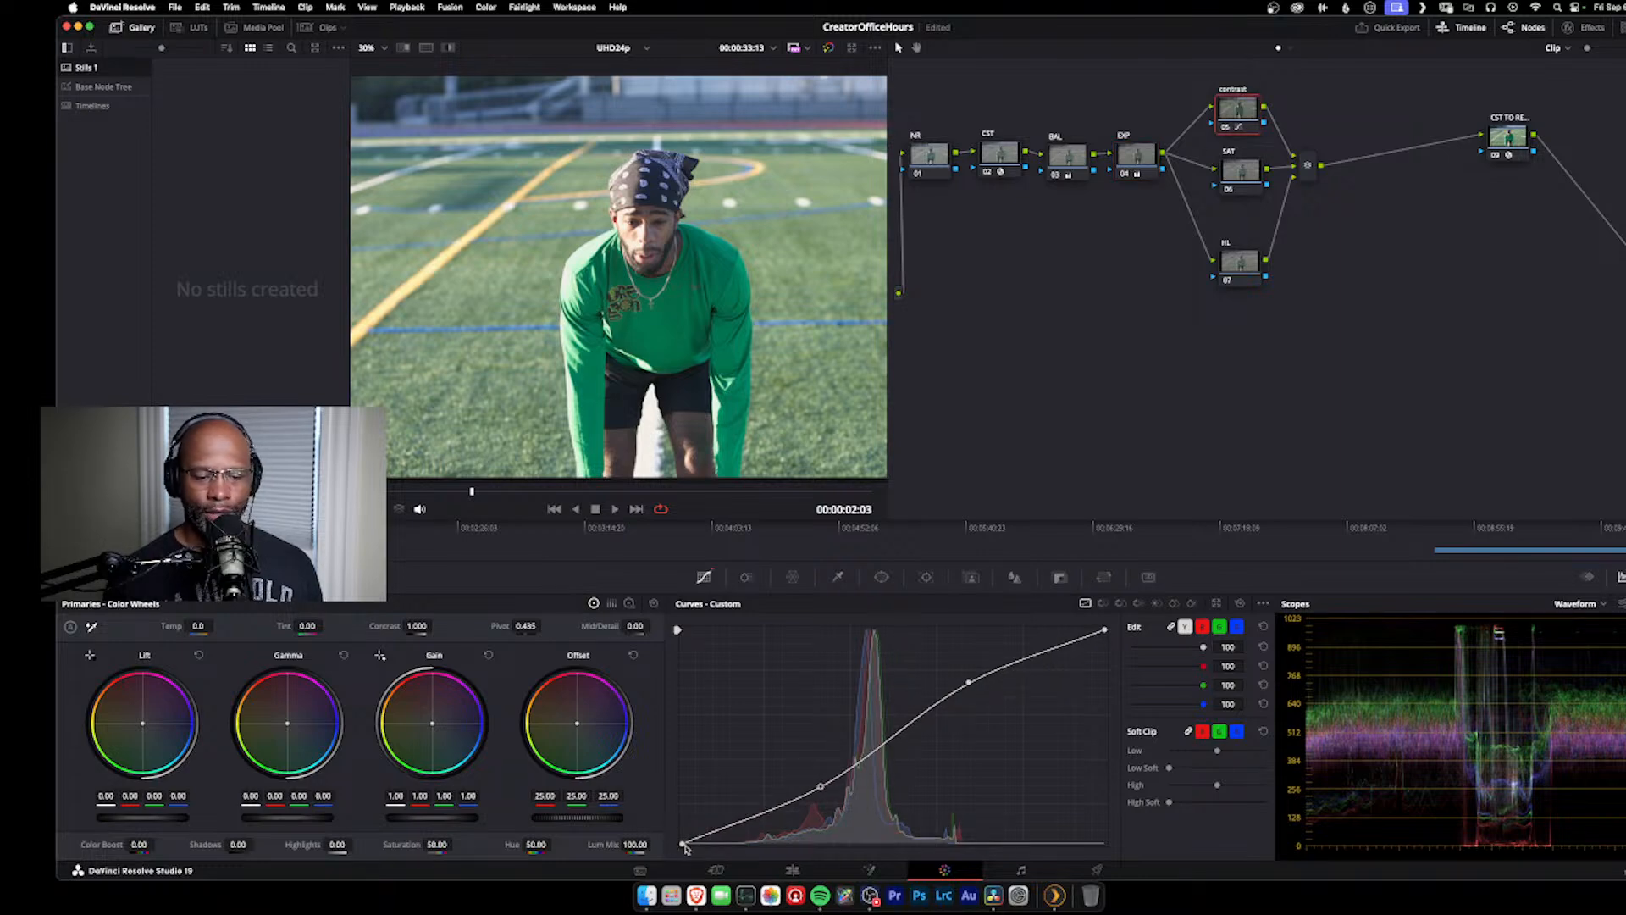
{"action": "left_click_drag", "start_coordinate": [684, 846], "coordinate": [682, 818]}
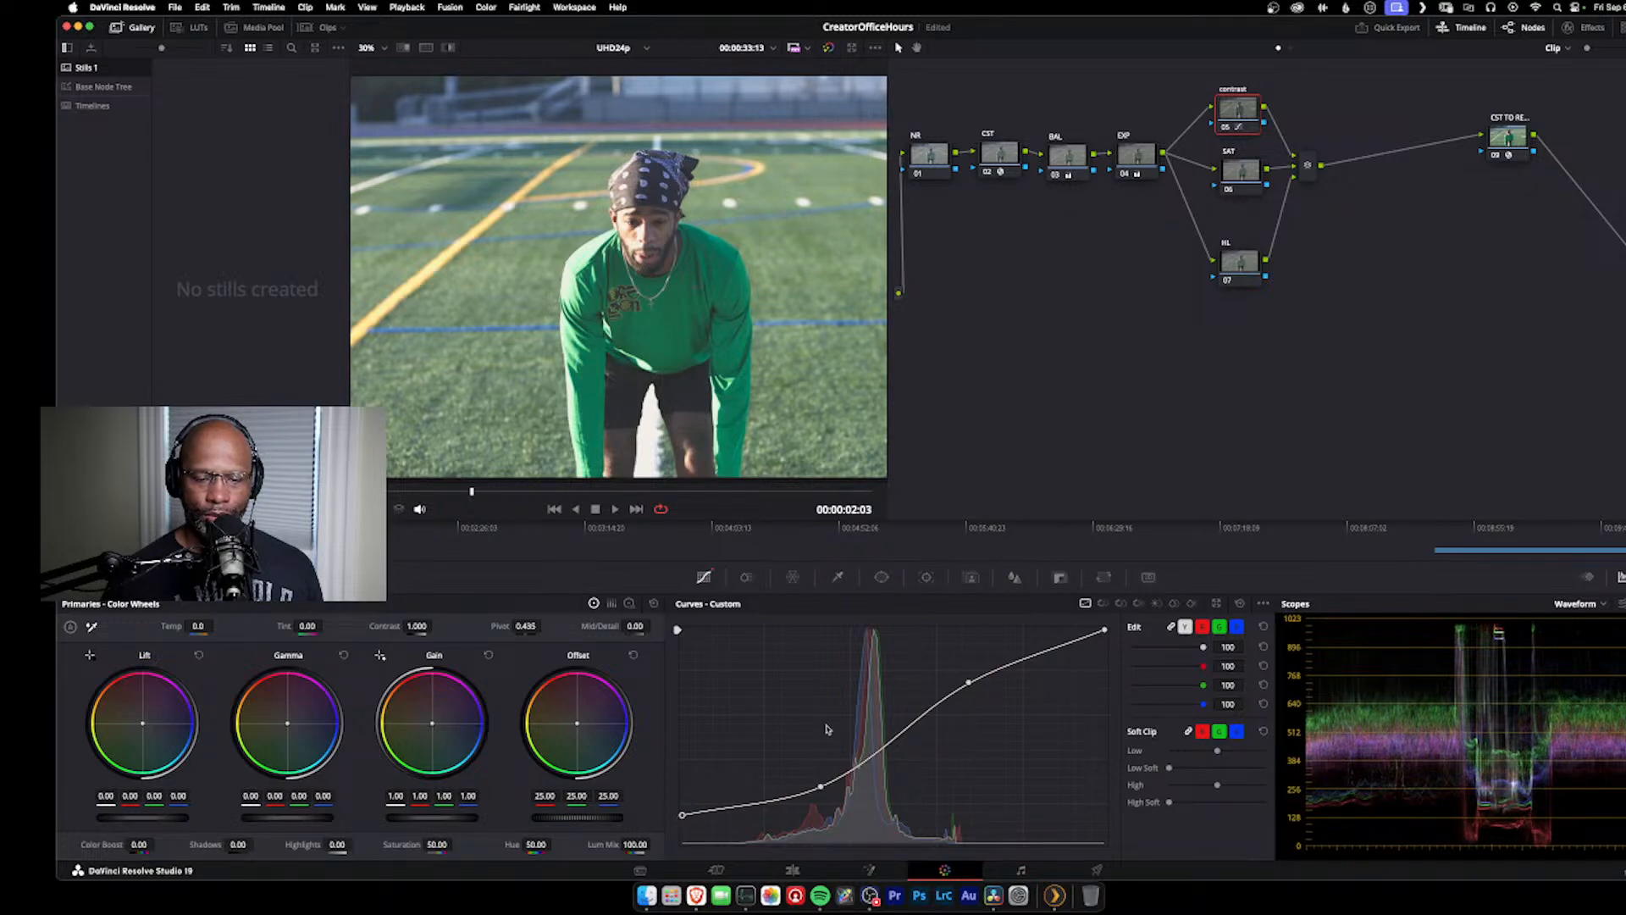
{"action": "left_click_drag", "start_coordinate": [822, 787], "coordinate": [822, 785]}
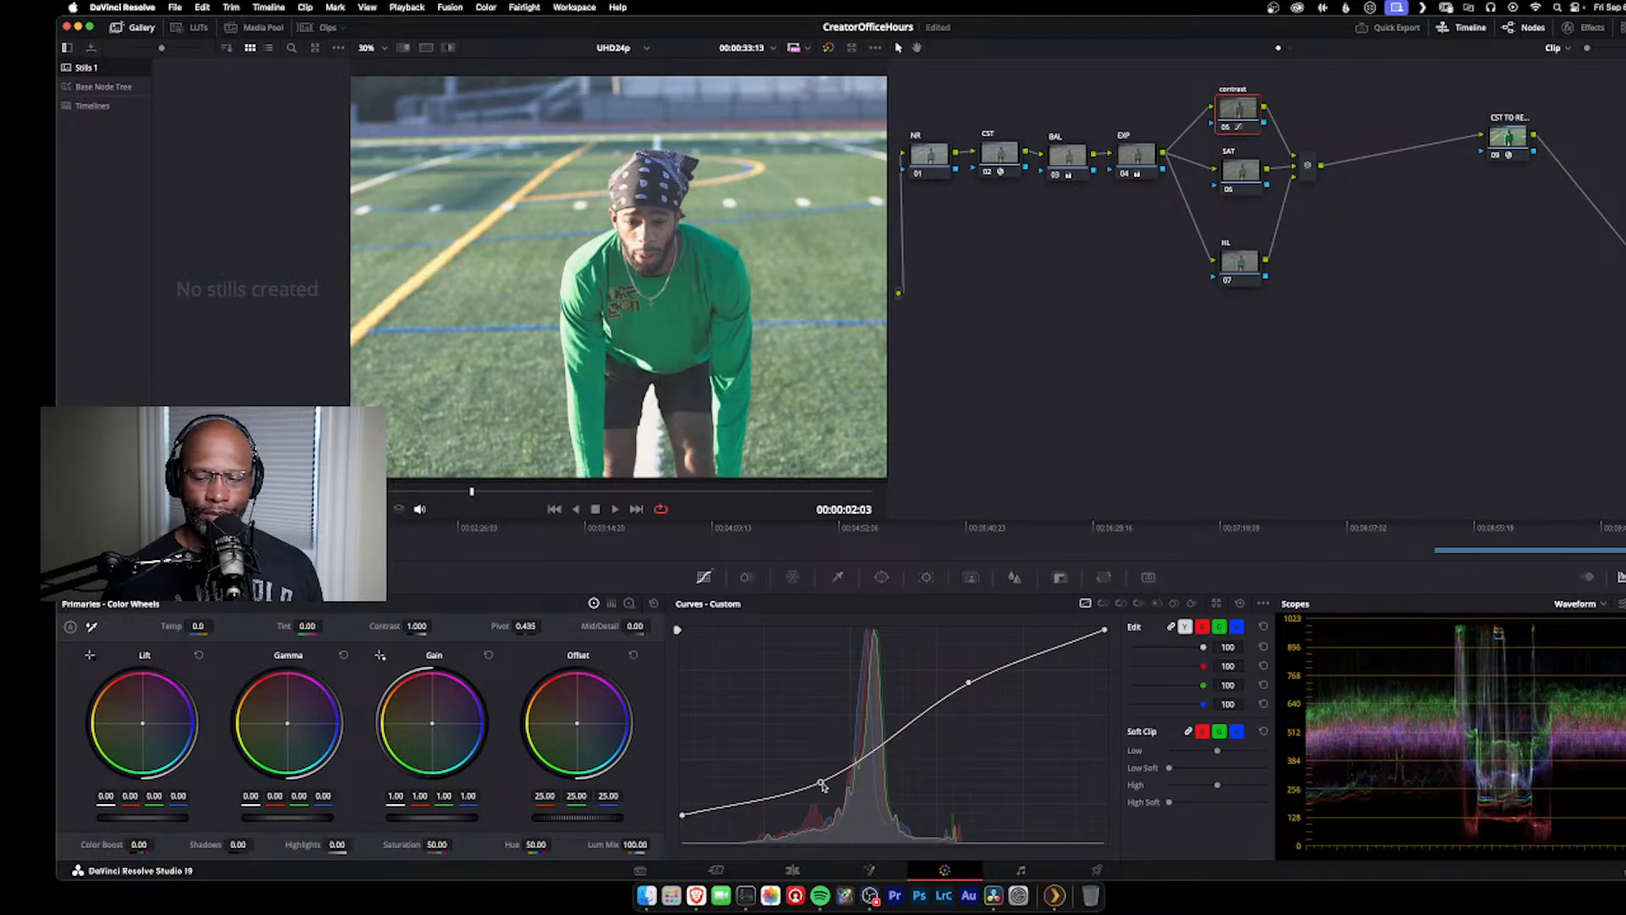
{"action": "left_click_drag", "start_coordinate": [968, 682], "coordinate": [968, 686]}
{"action": "left_click_drag", "start_coordinate": [825, 786], "coordinate": [828, 784]}
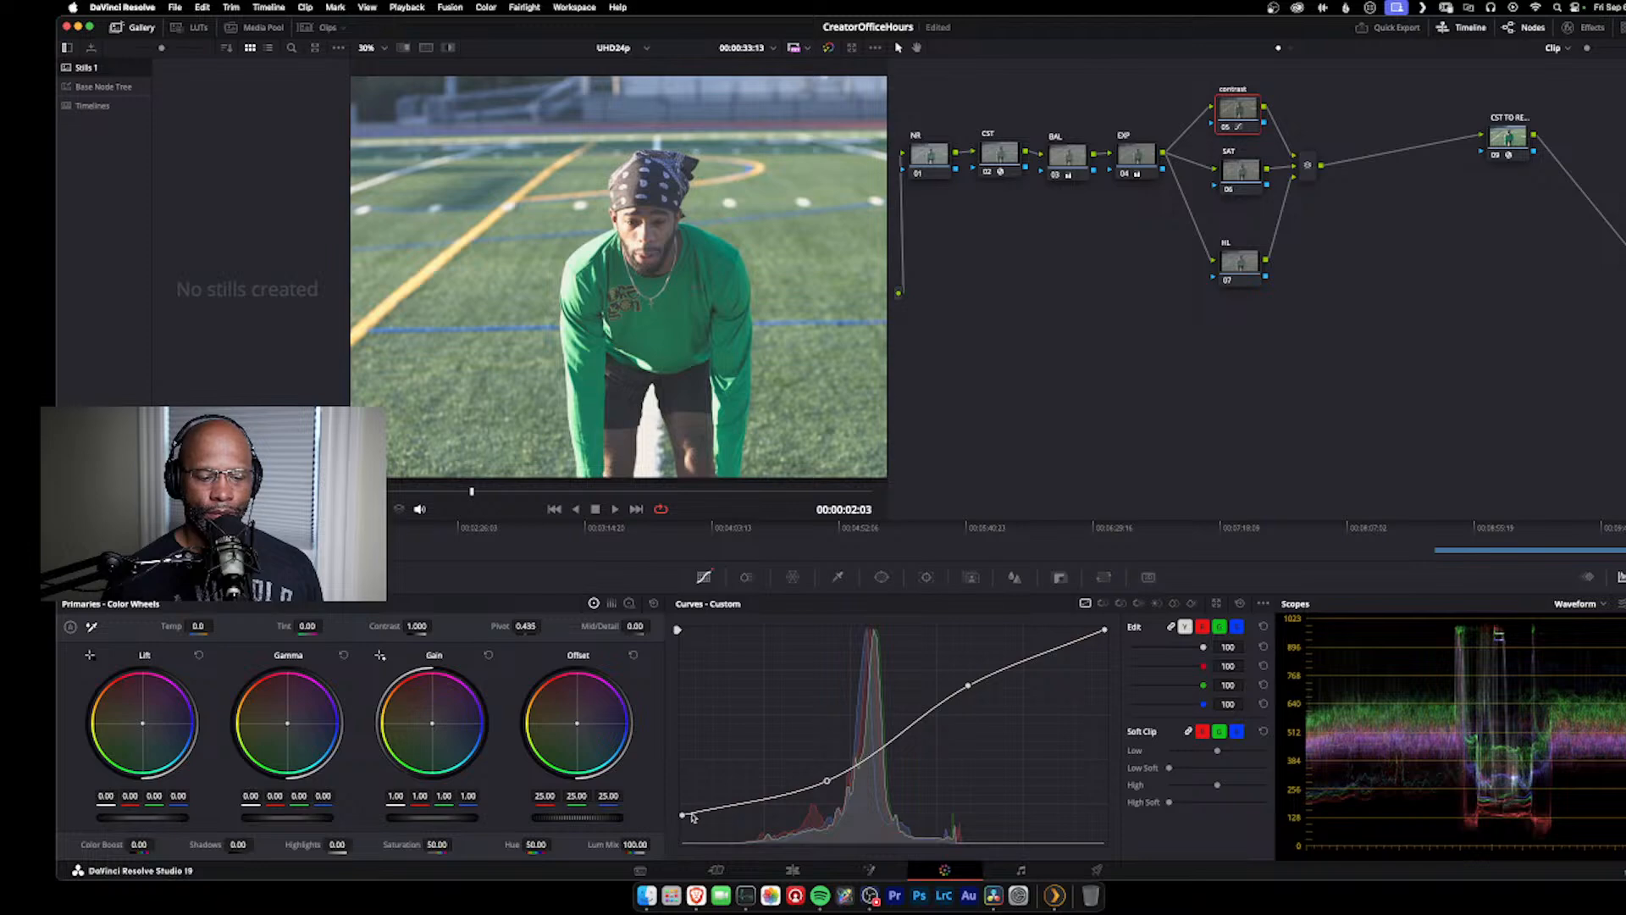
{"action": "left_click_drag", "start_coordinate": [679, 823], "coordinate": [678, 810]}
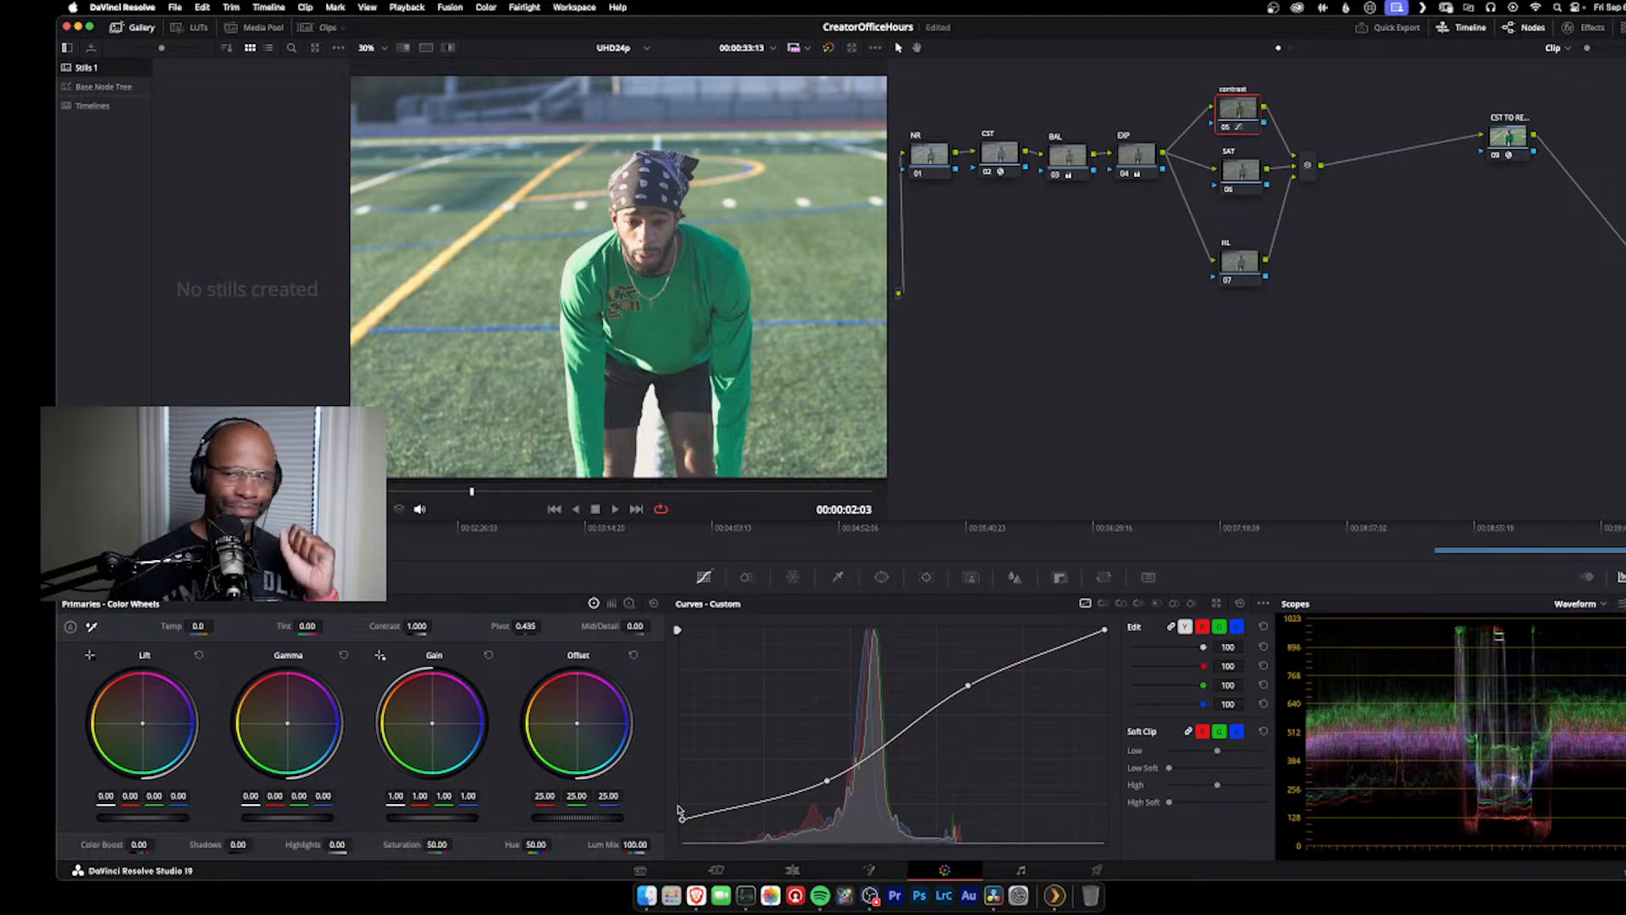
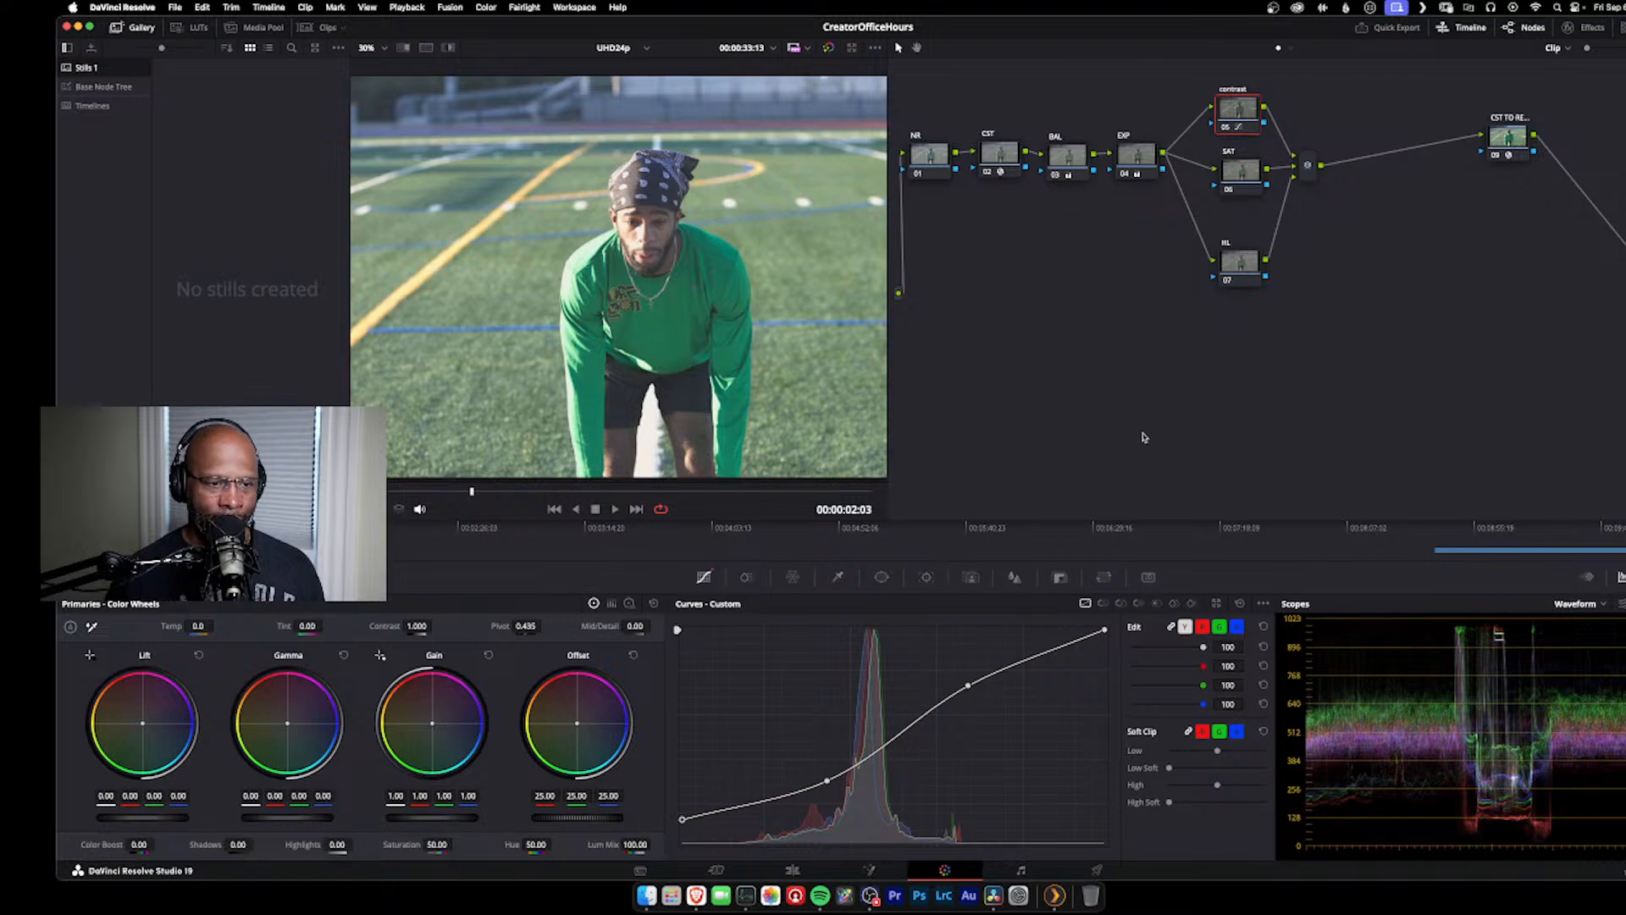
Step: Select the SAT node, nudge it slightly in the node graph, and switch the scope from waveform to vectorscope
{"action": "left_click", "coordinate": [1238, 177]}
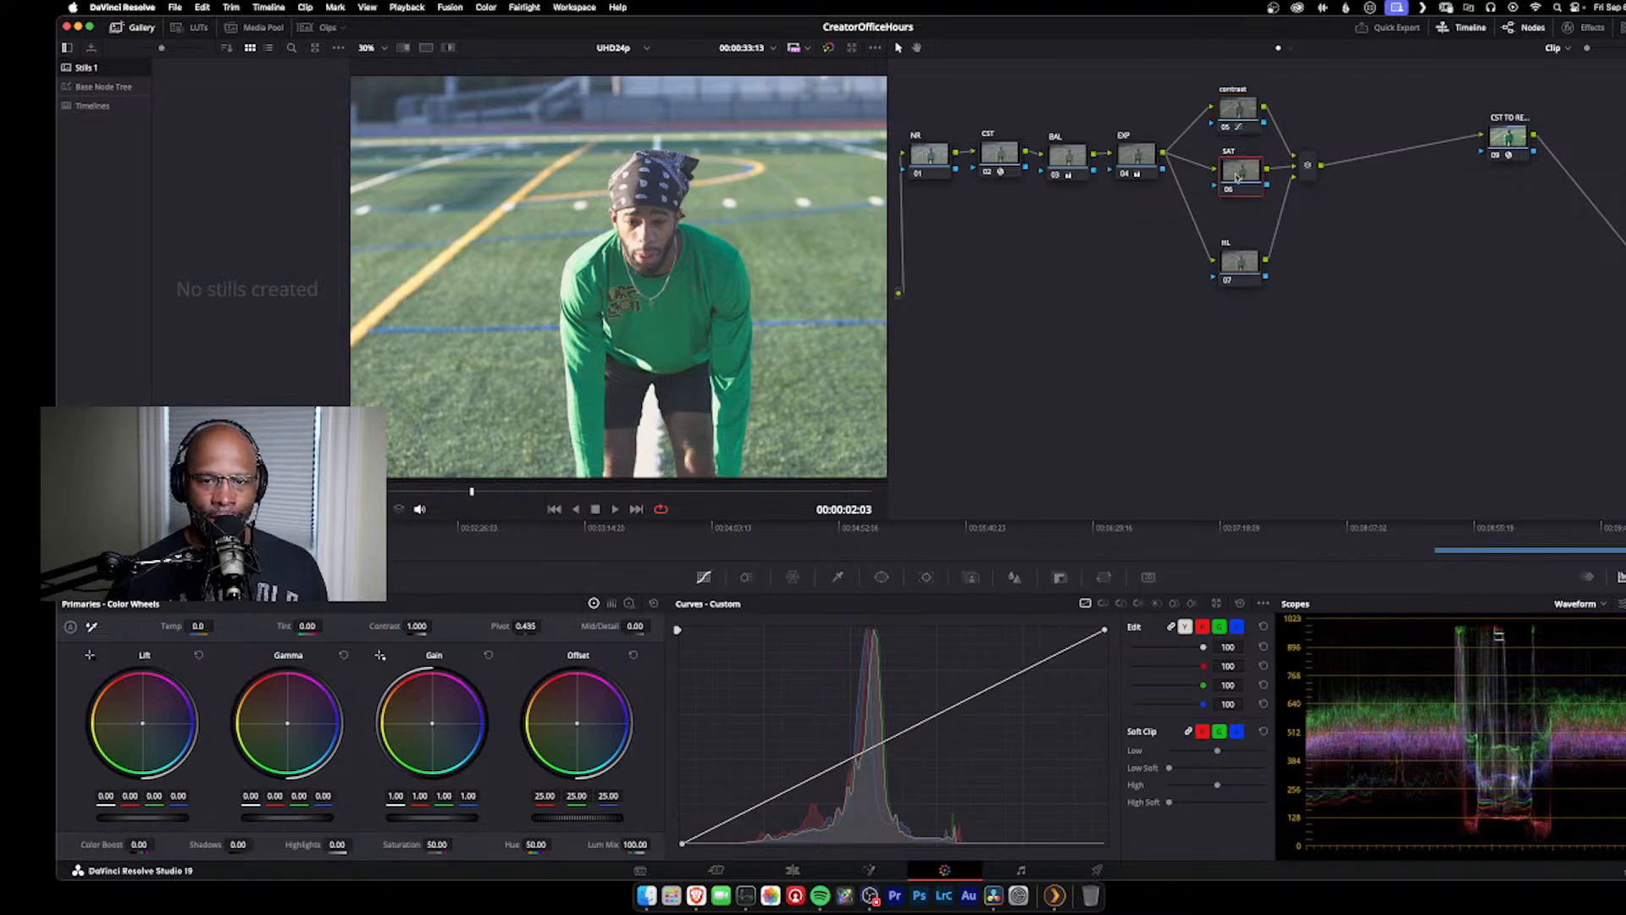
{"action": "left_click_drag", "start_coordinate": [1237, 177], "coordinate": [1231, 177]}
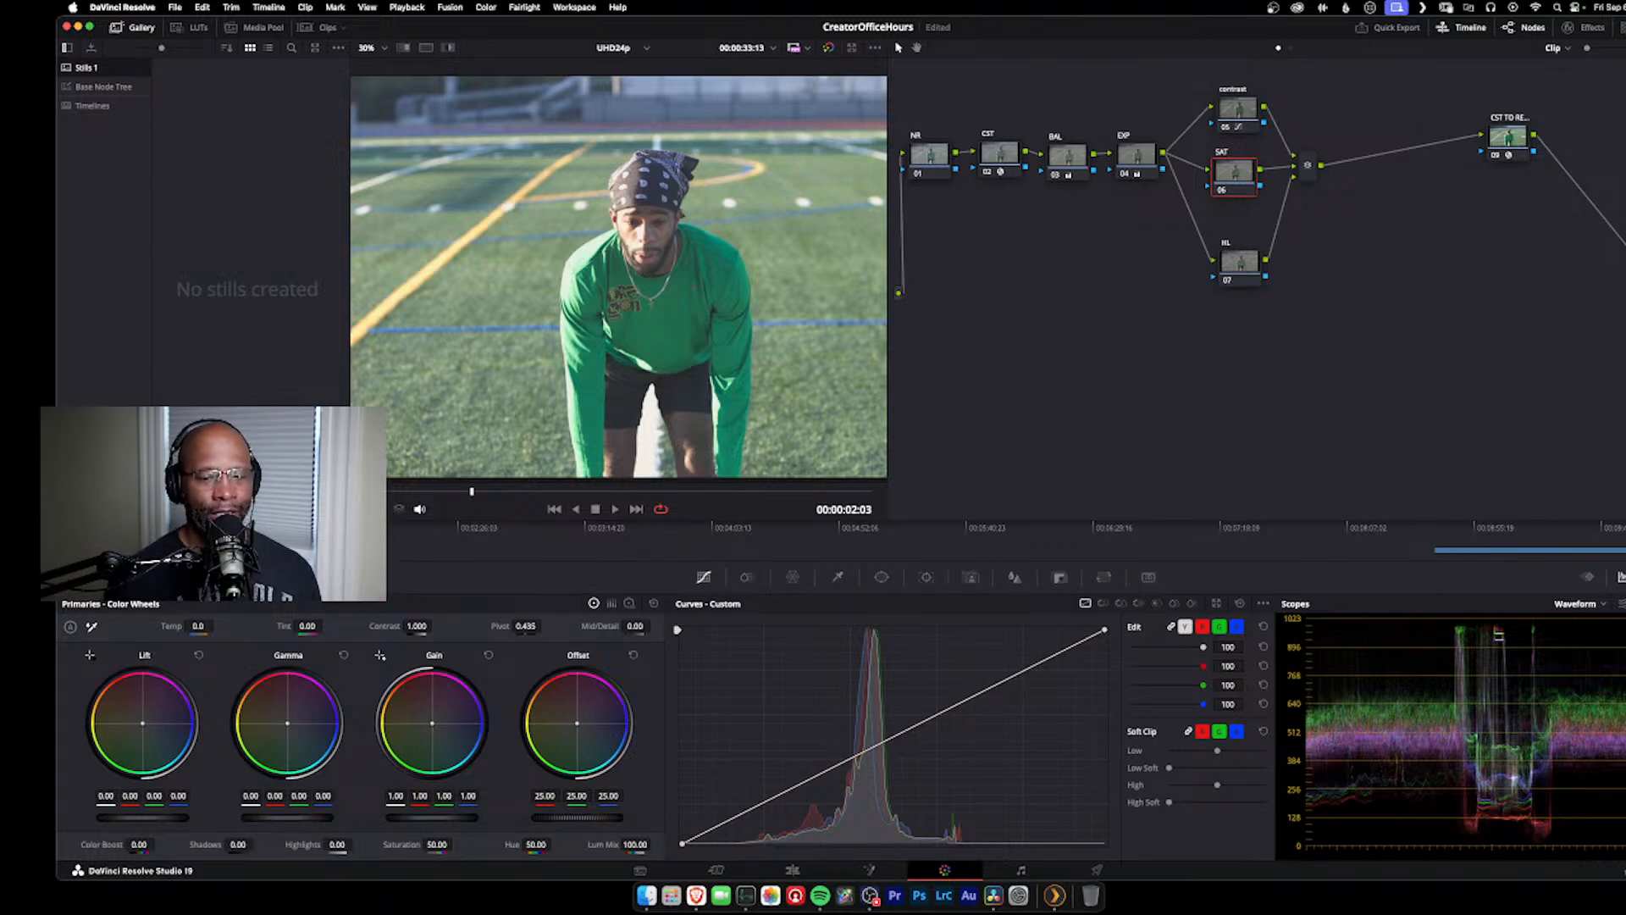
{"action": "left_click", "coordinate": [1573, 604]}
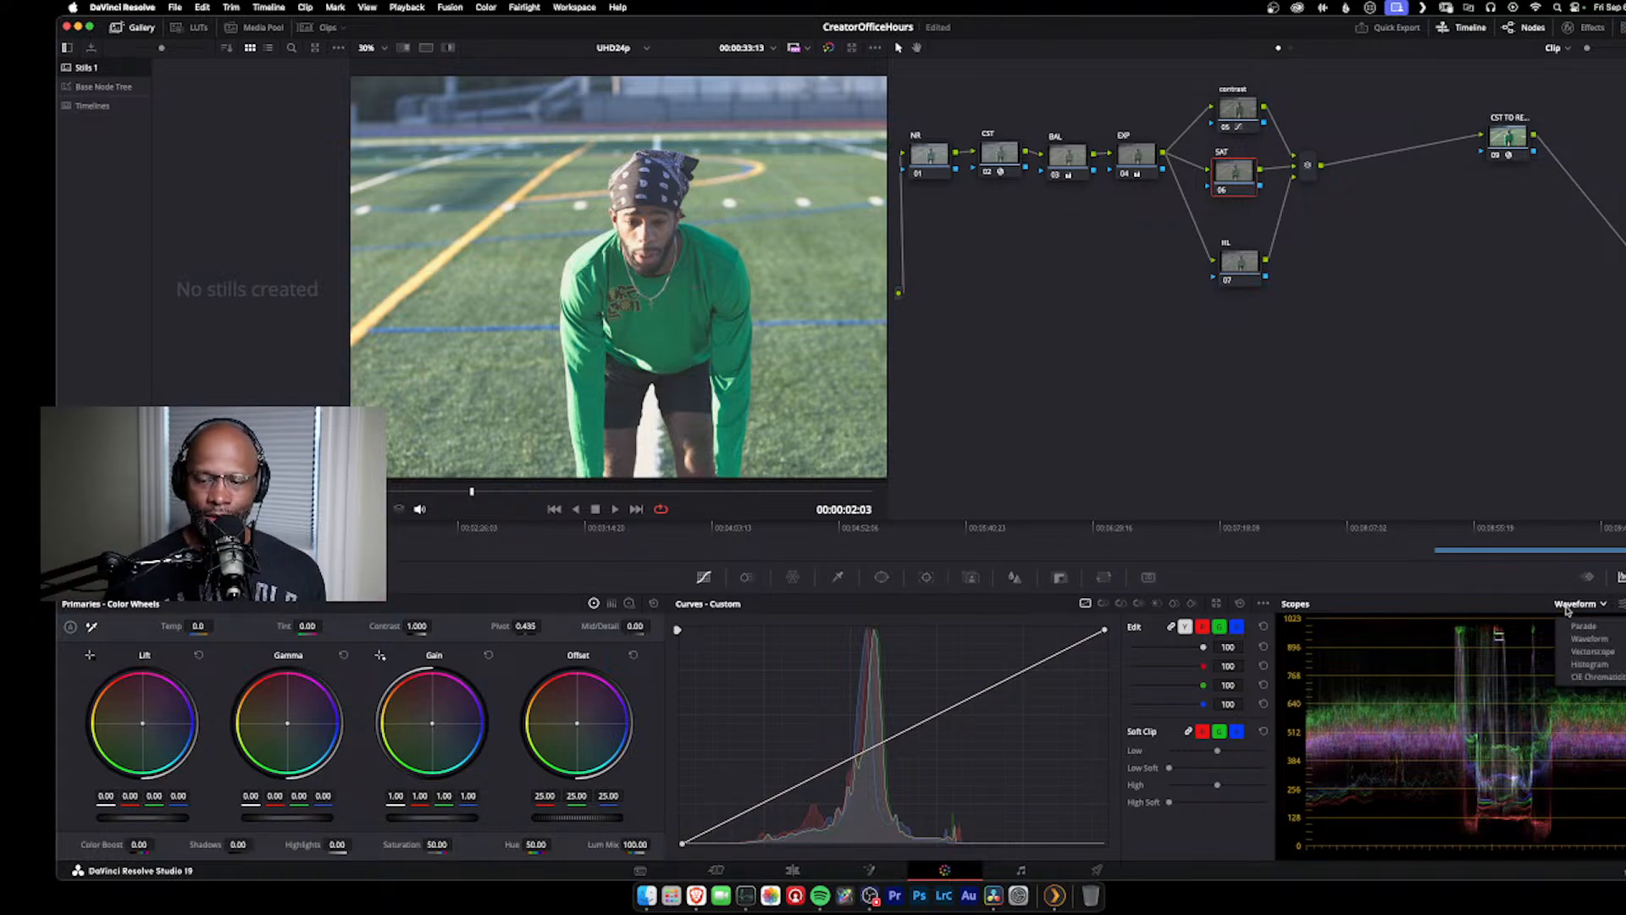
{"action": "left_click", "coordinate": [1588, 652]}
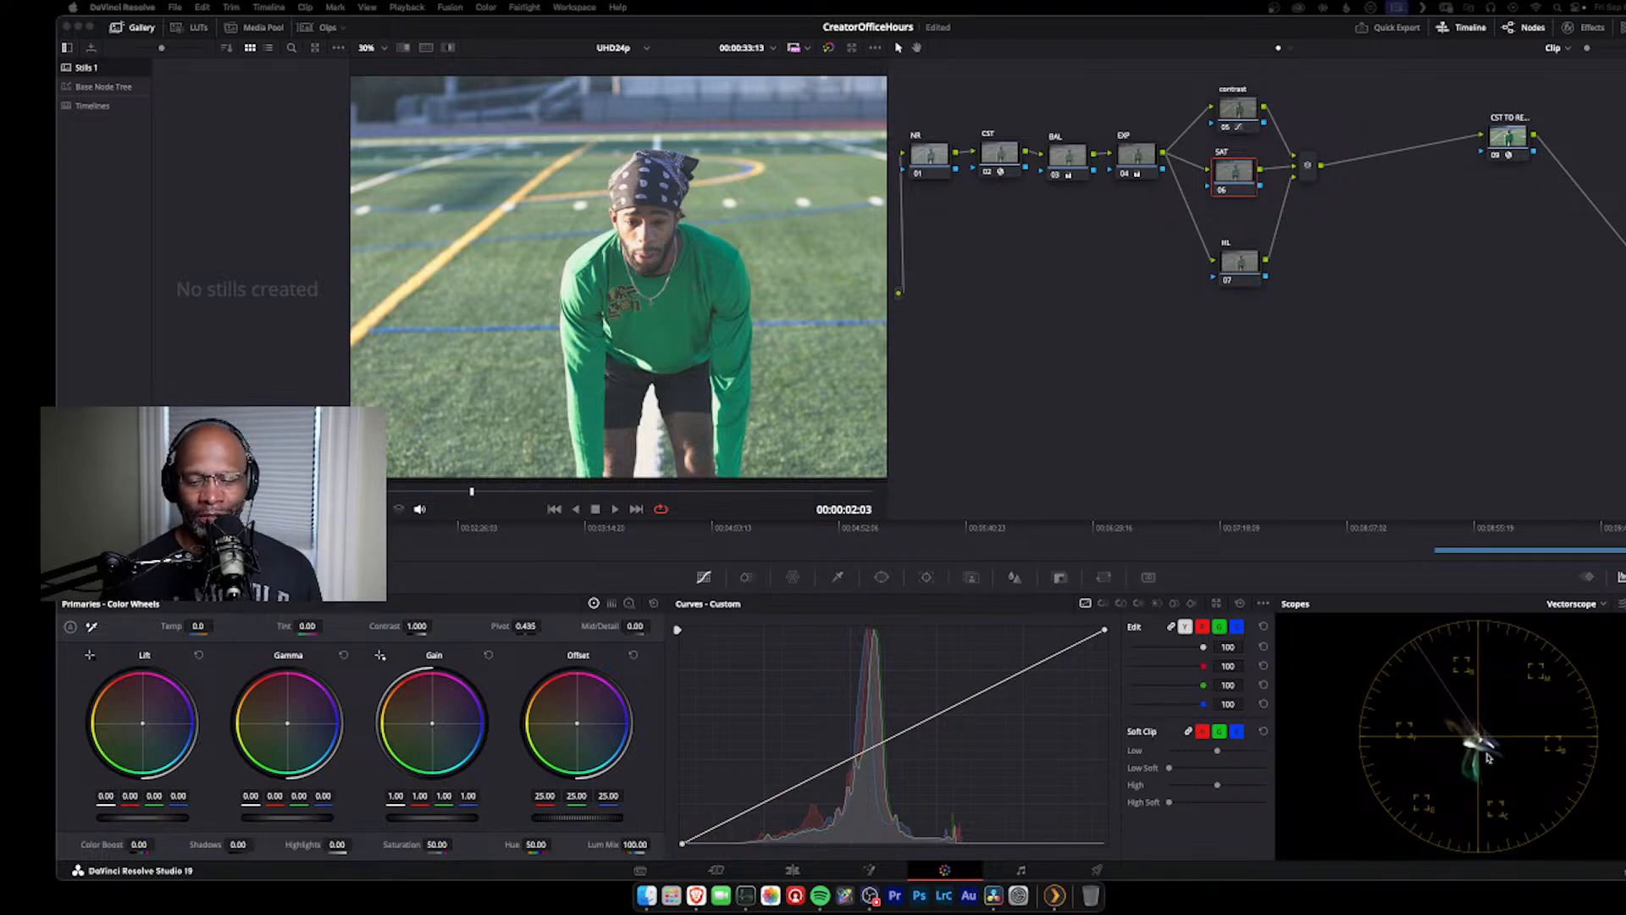
{"action": "left_click", "coordinate": [753, 32]}
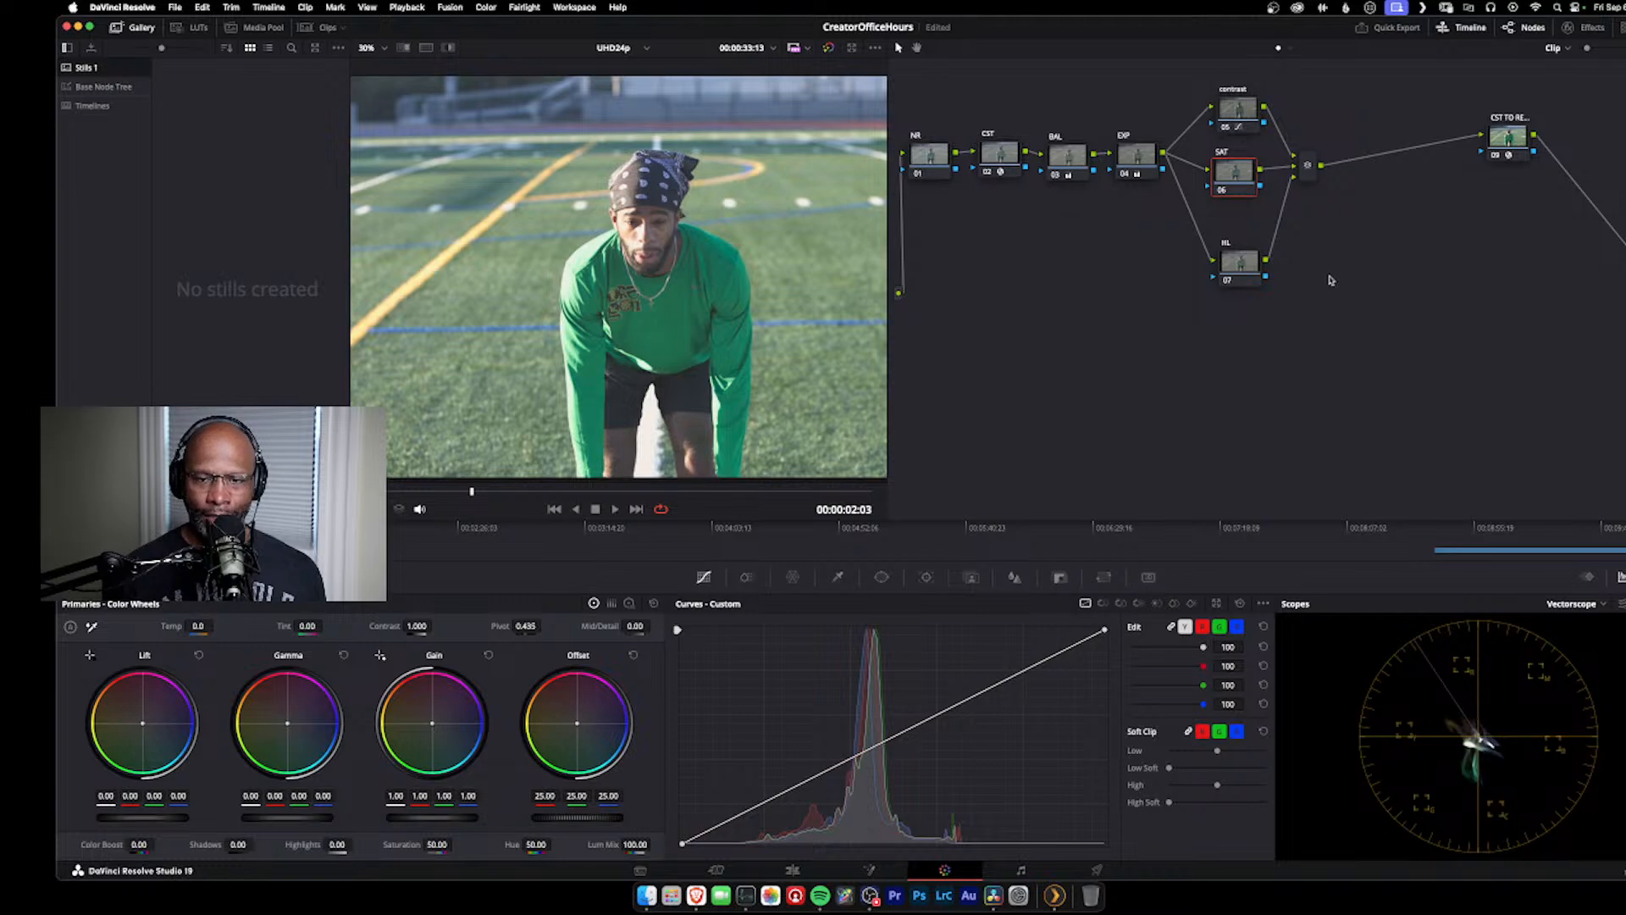
Step: On the BAL node, shift the offset colour balance to red 24.39, green 22.68 and blue 24.54
{"action": "left_click", "coordinate": [1069, 165]}
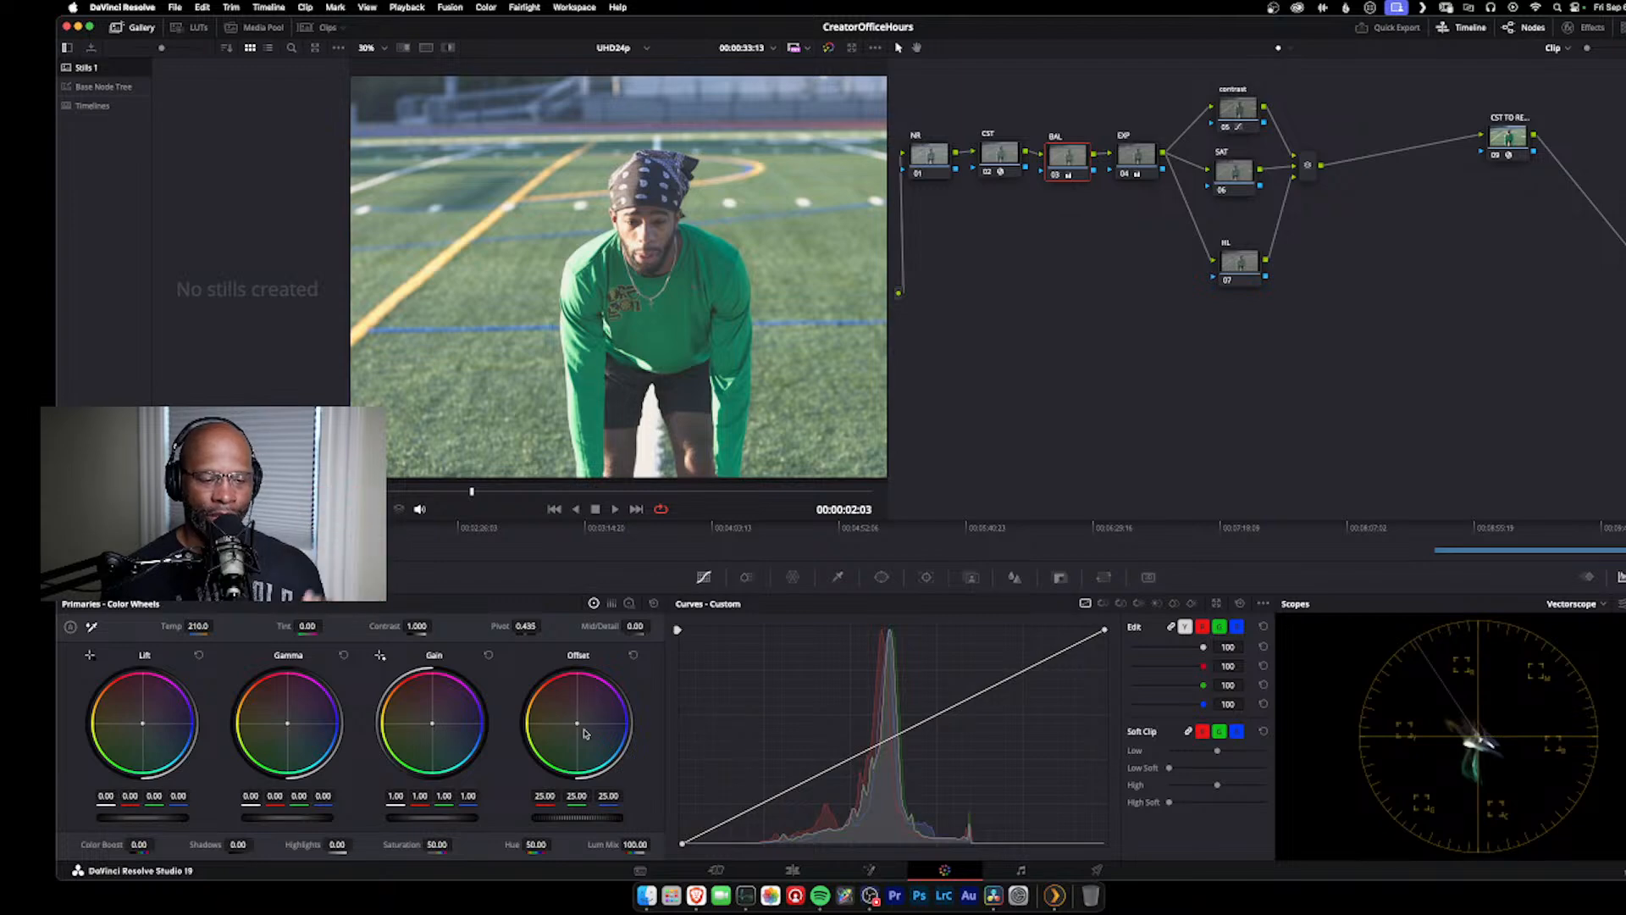
{"action": "left_click_drag", "start_coordinate": [577, 722], "coordinate": [584, 720]}
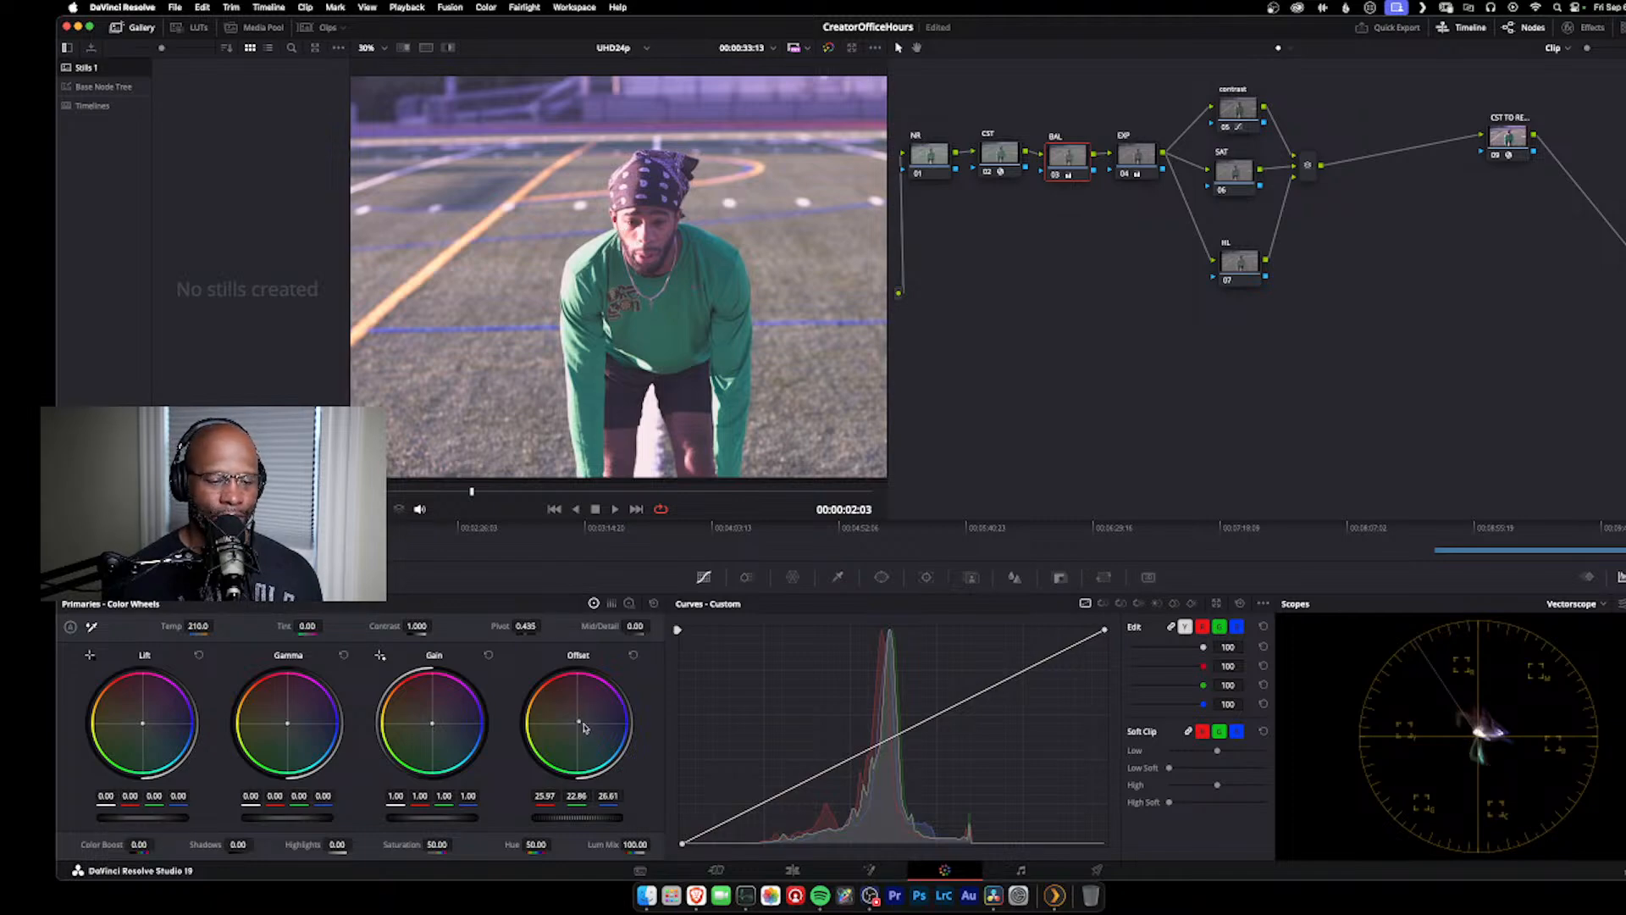
{"action": "left_click_drag", "start_coordinate": [578, 725], "coordinate": [578, 725]}
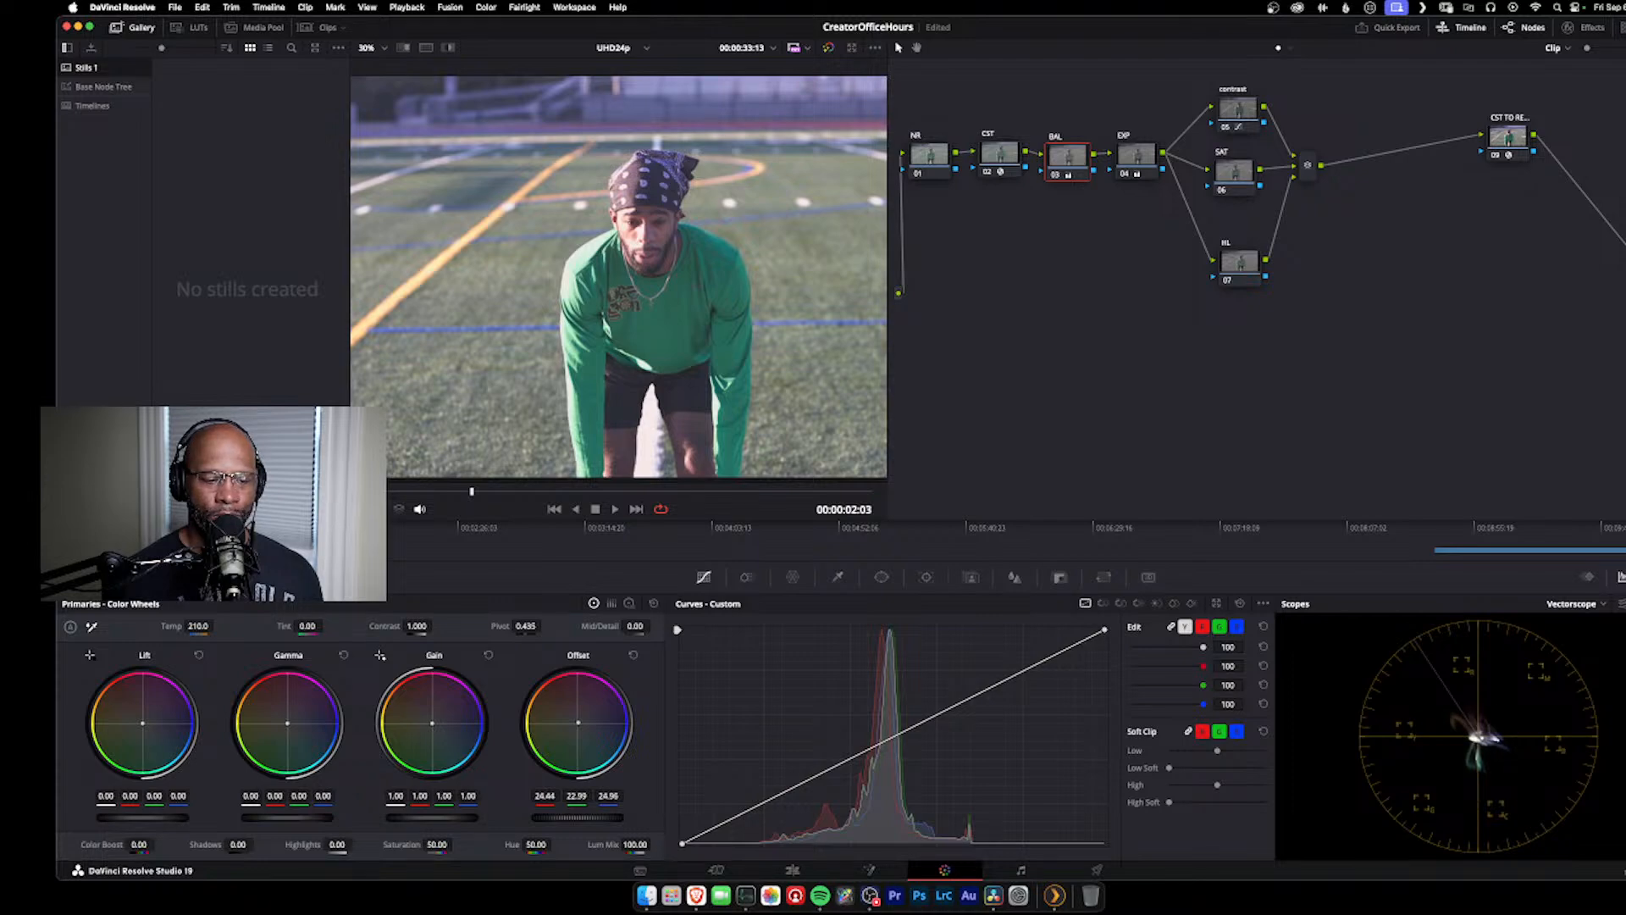
{"action": "left_click_drag", "start_coordinate": [578, 725], "coordinate": [577, 724]}
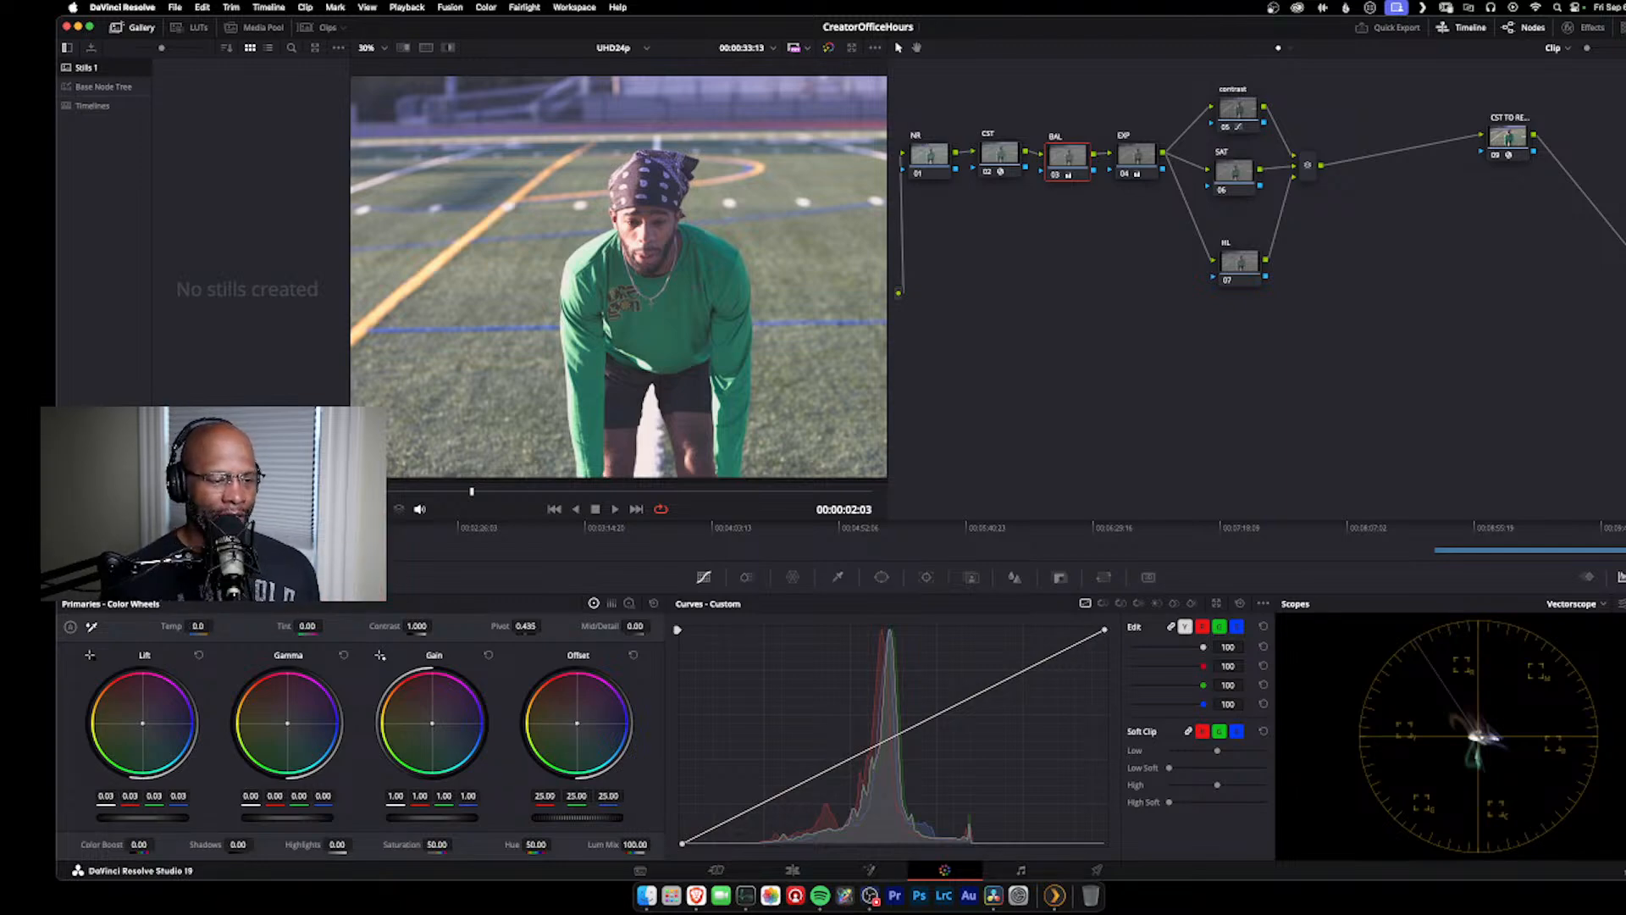
Step: Open the vertical stadium crowd clip and examine its skin tones, clothing and background colours up close
{"action": "left_click", "coordinate": [319, 529]}
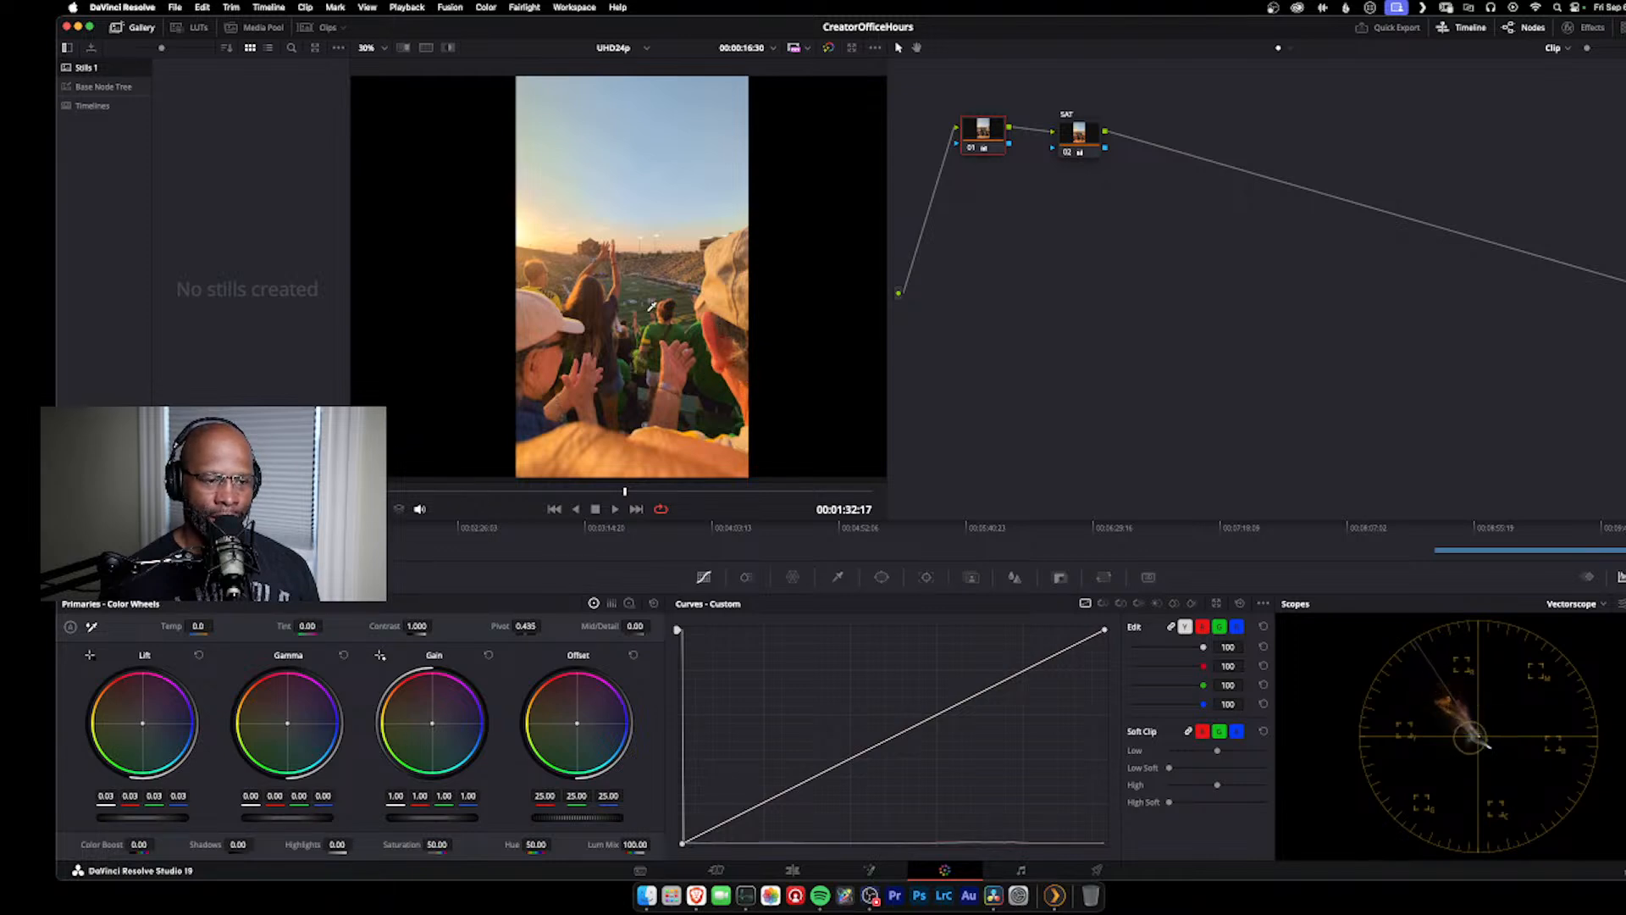
{"action": "scroll", "coordinate": [611, 311], "scroll_direction": "up", "scroll_amount": 8}
{"action": "scroll", "coordinate": [612, 311], "scroll_direction": "up", "scroll_amount": 1}
{"action": "left_click_drag", "start_coordinate": [612, 311], "coordinate": [874, 266]}
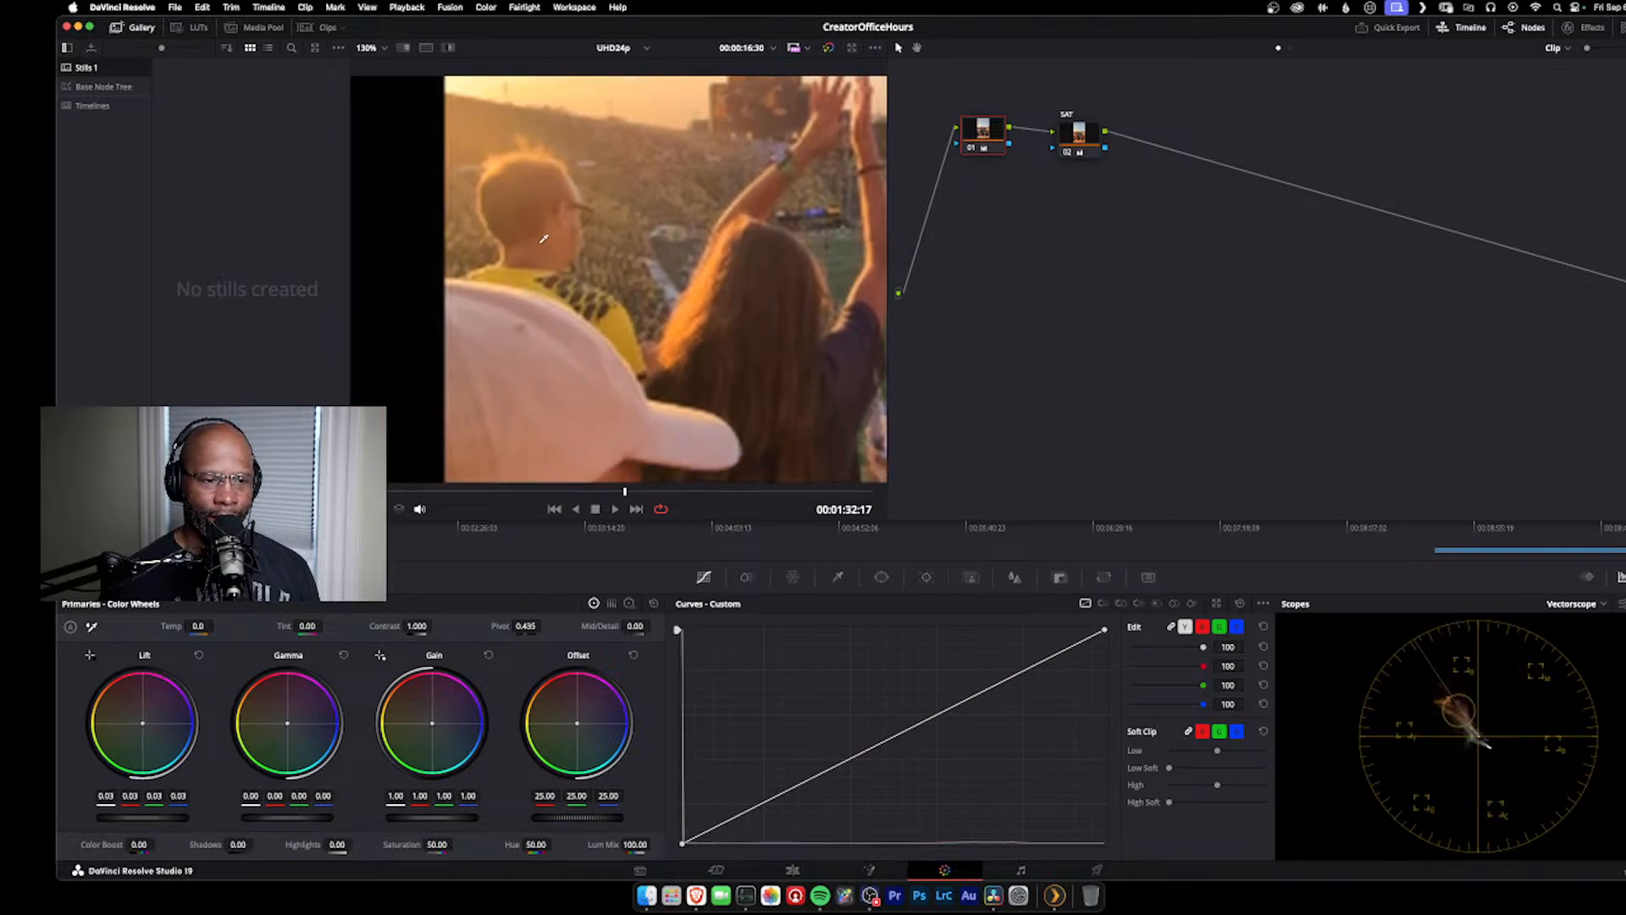
{"action": "left_click_drag", "start_coordinate": [819, 252], "coordinate": [591, 133]}
{"action": "scroll", "coordinate": [704, 310], "scroll_direction": "up", "scroll_amount": 1}
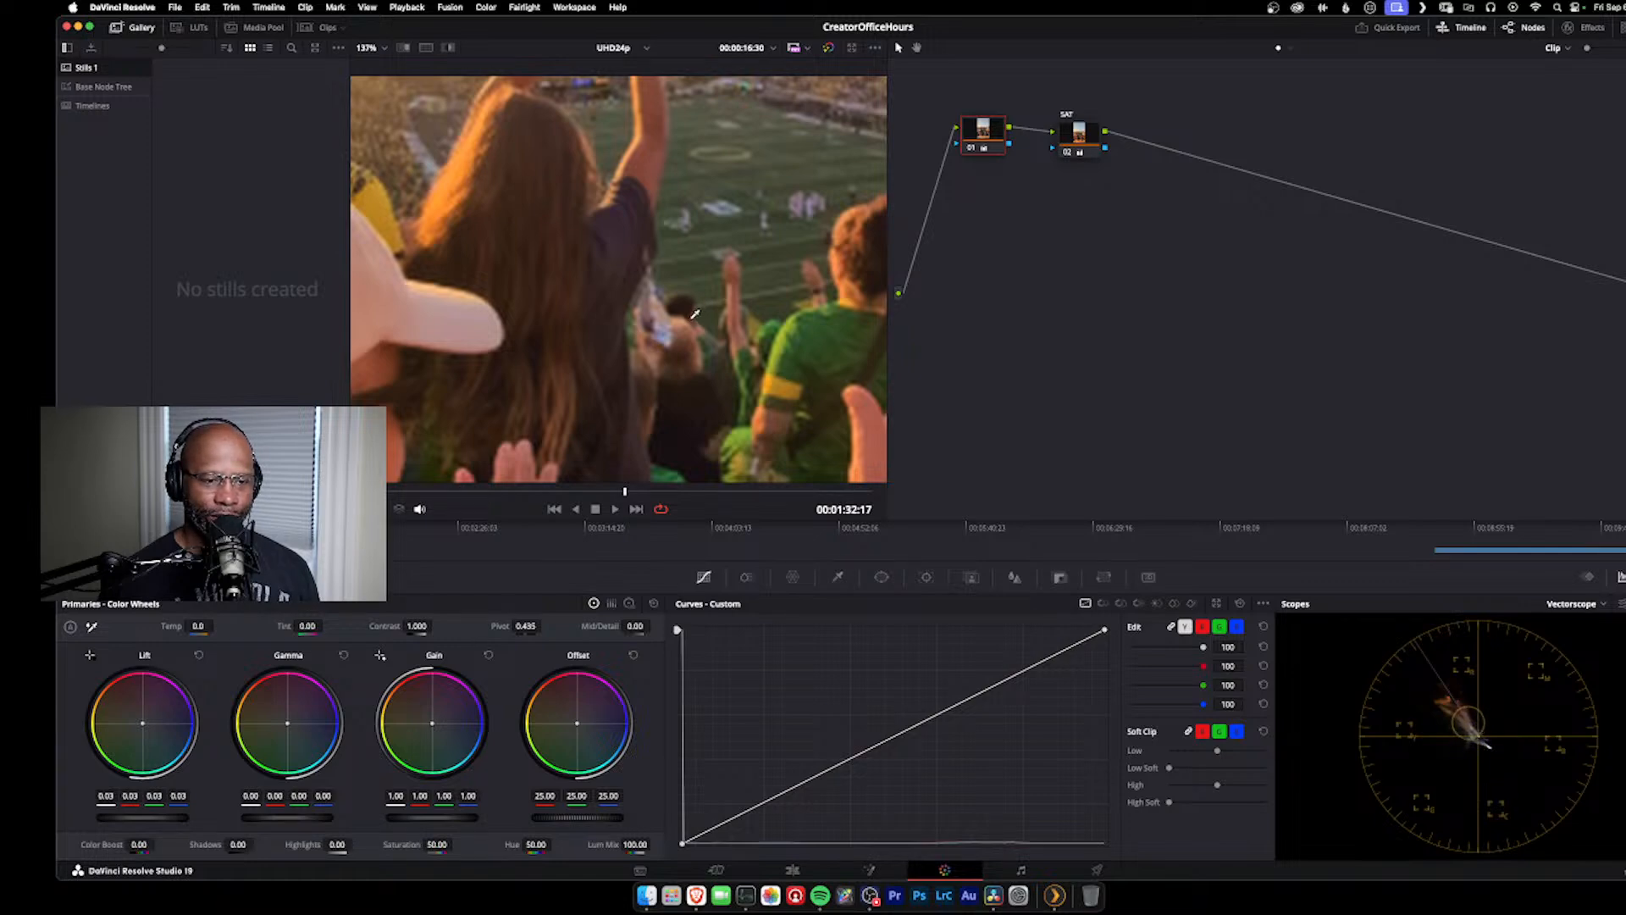
{"action": "scroll", "coordinate": [694, 338], "scroll_direction": "right", "scroll_amount": 4}
{"action": "scroll", "coordinate": [695, 338], "scroll_direction": "down", "scroll_amount": 5}
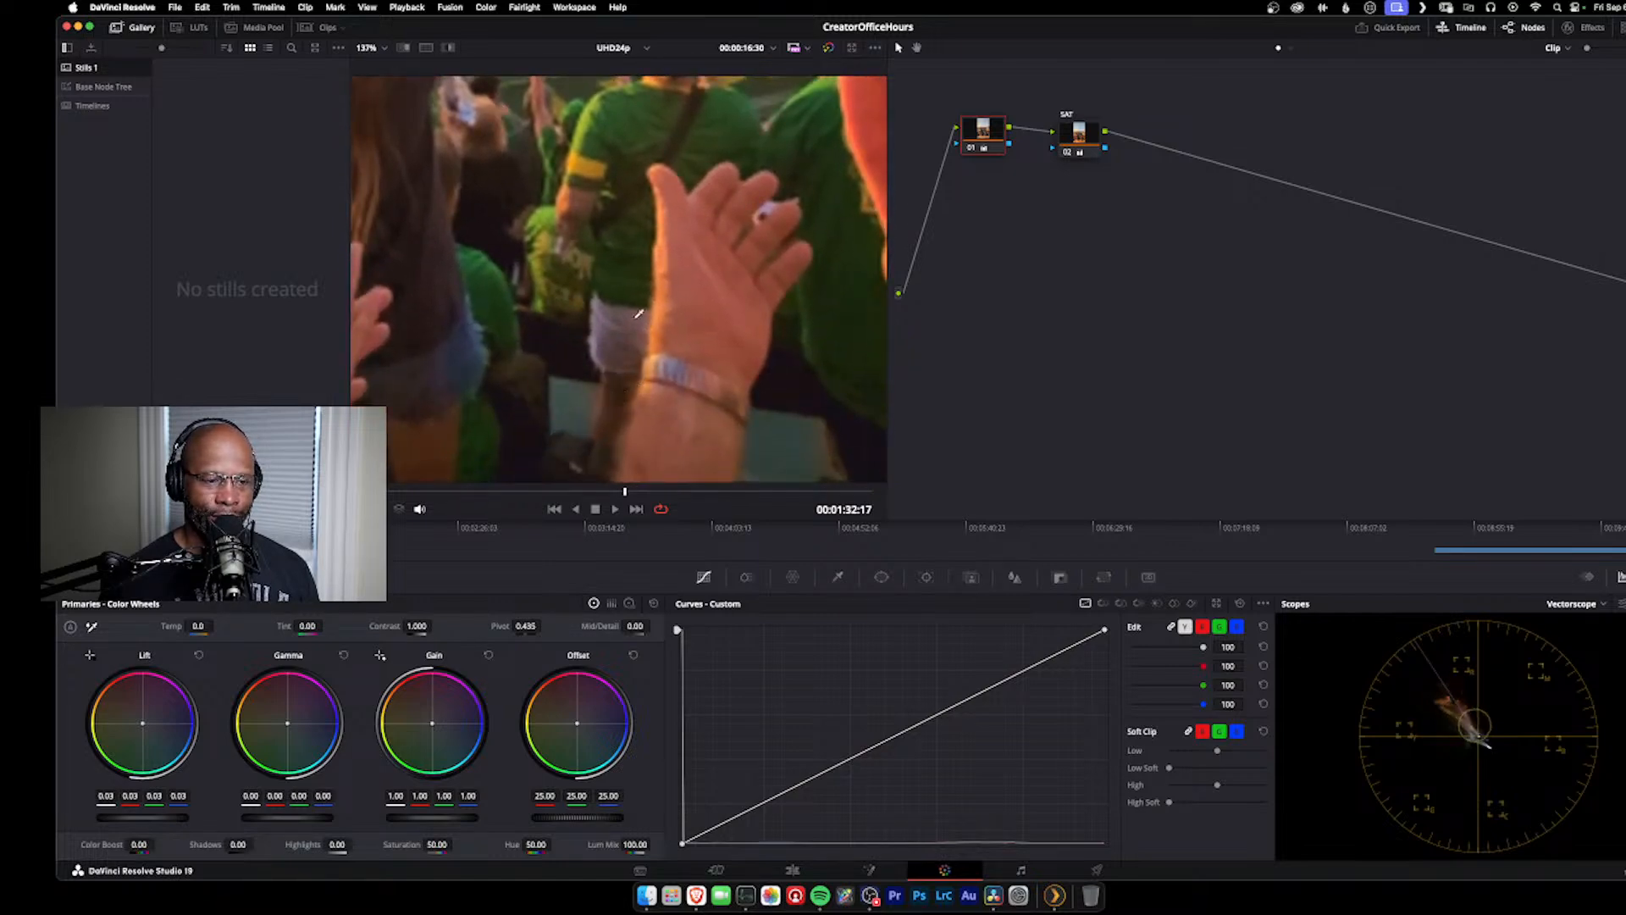
{"action": "scroll", "coordinate": [610, 402], "scroll_direction": "down", "scroll_amount": 10}
{"action": "scroll", "coordinate": [694, 235], "scroll_direction": "up", "scroll_amount": 4}
{"action": "scroll", "coordinate": [694, 236], "scroll_direction": "down", "scroll_amount": 3}
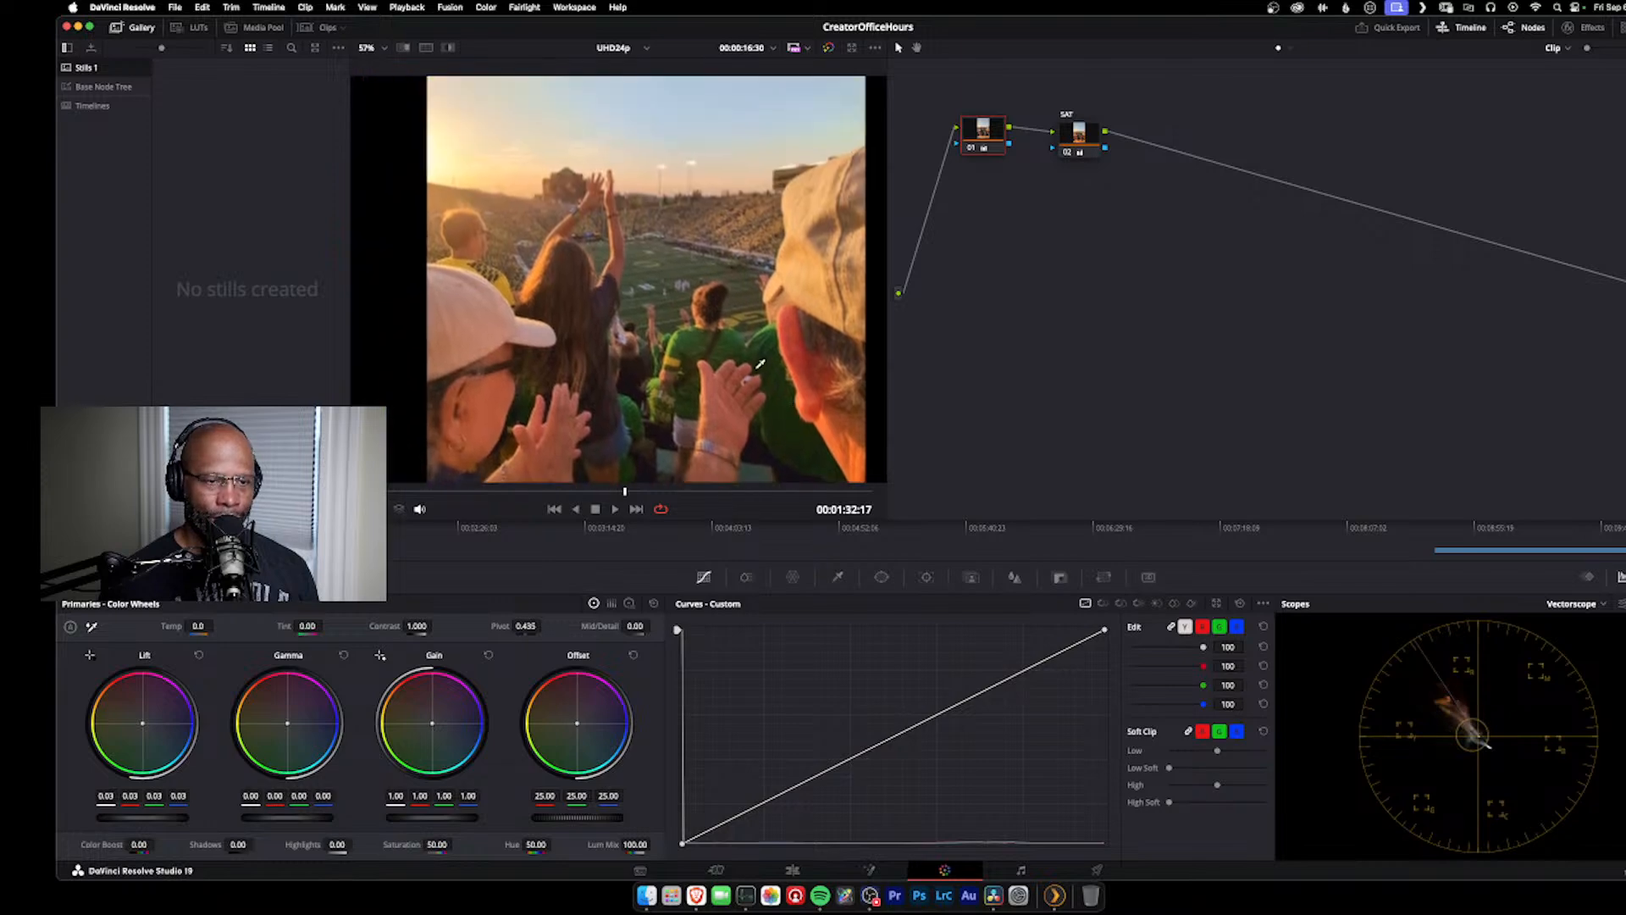
{"action": "scroll", "coordinate": [651, 271], "scroll_direction": "up", "scroll_amount": 1}
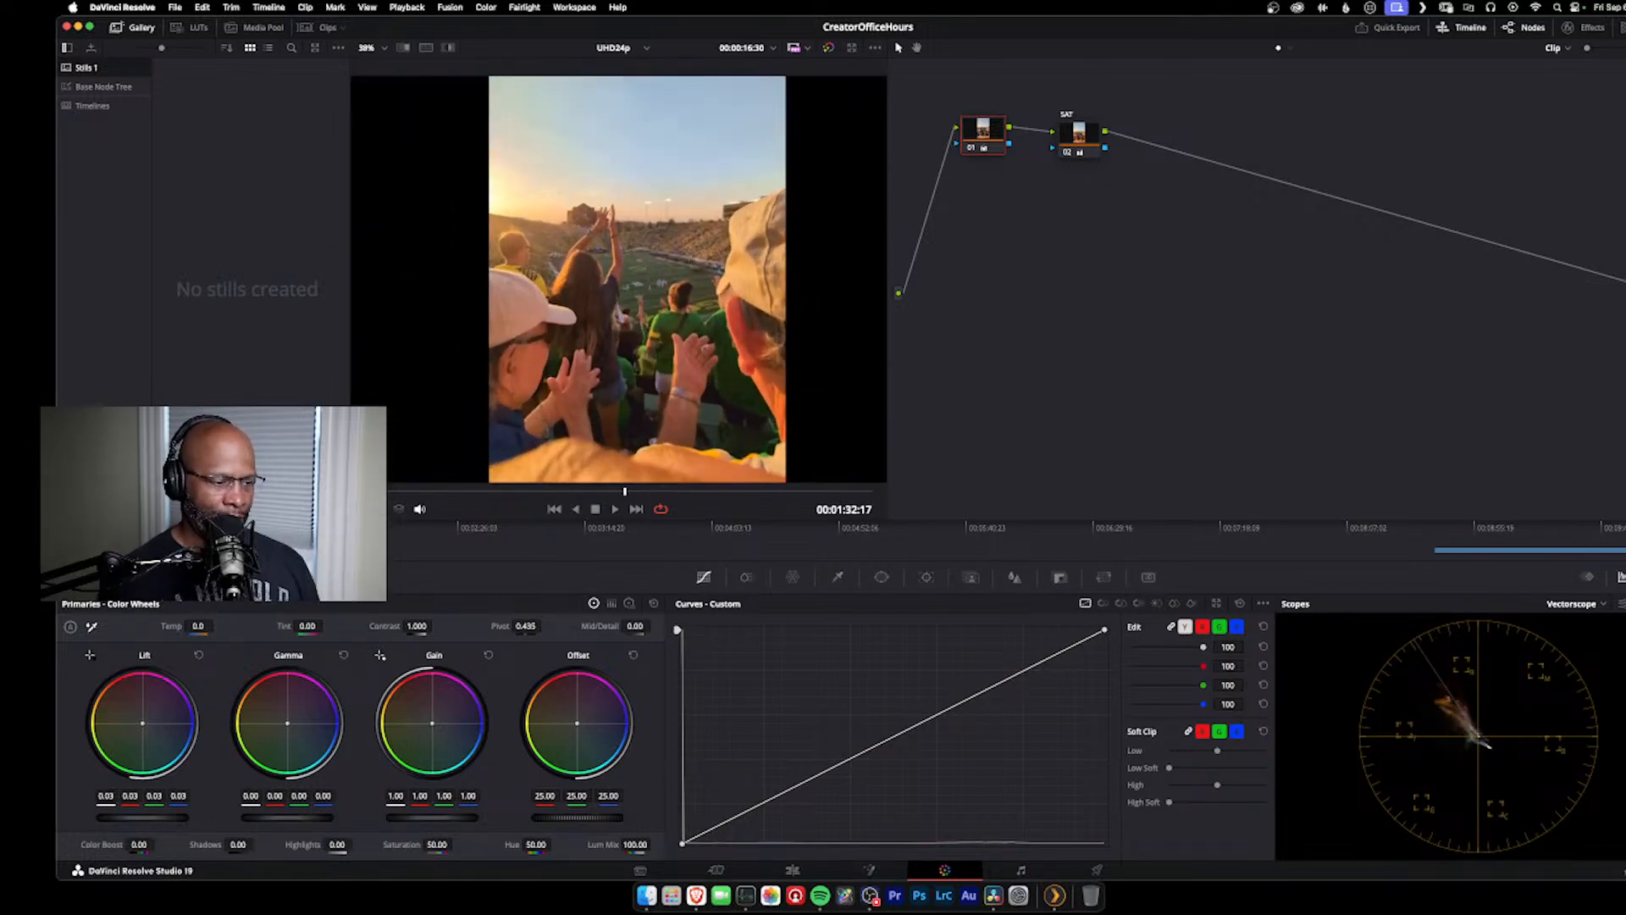
Step: Return to the clip of the athlete in the green shirt and frame his crouching figure in the viewer
{"action": "left_click", "coordinate": [88, 527]}
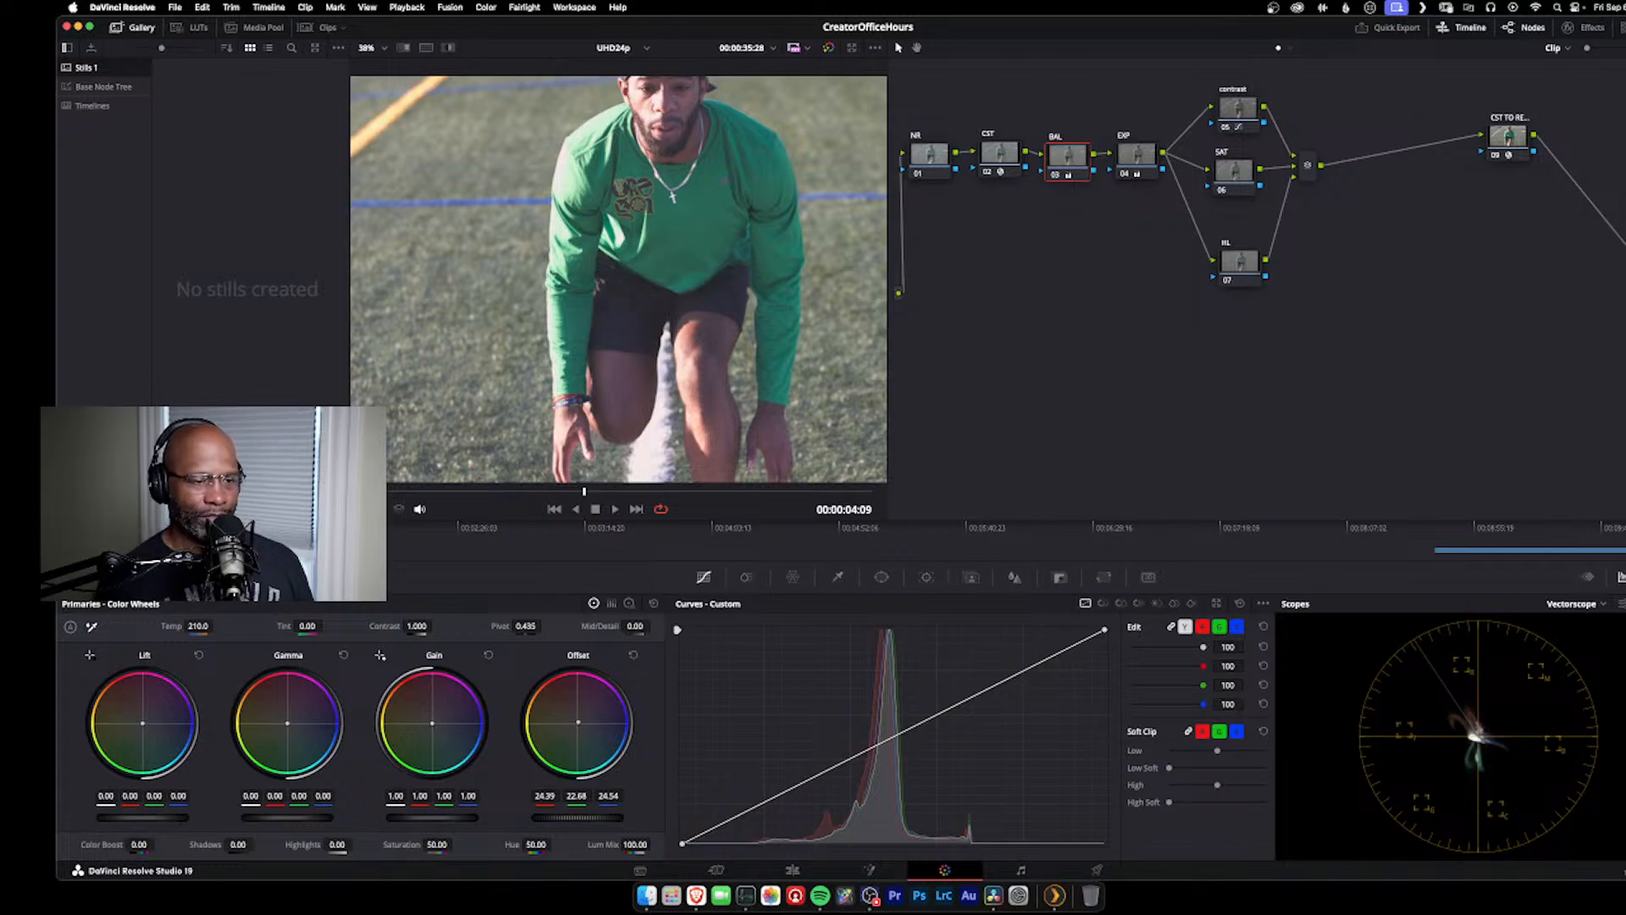
{"action": "scroll", "coordinate": [699, 285], "scroll_direction": "down", "scroll_amount": 1}
{"action": "scroll", "coordinate": [699, 285], "scroll_direction": "down", "scroll_amount": 2}
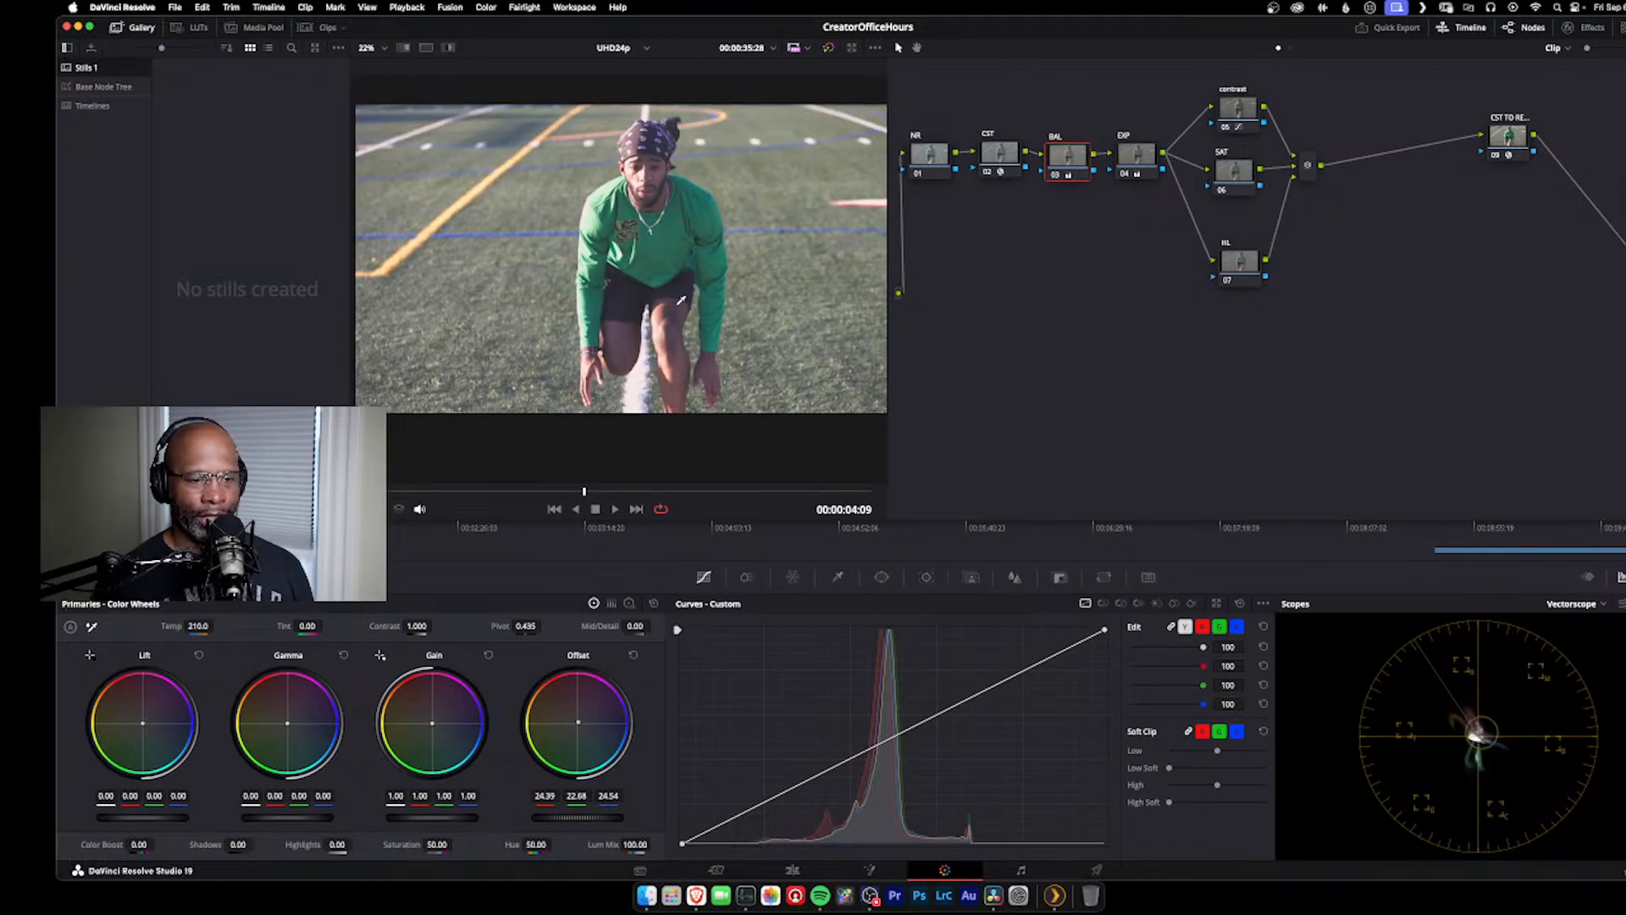
{"action": "scroll", "coordinate": [676, 308], "scroll_direction": "up", "scroll_amount": 1}
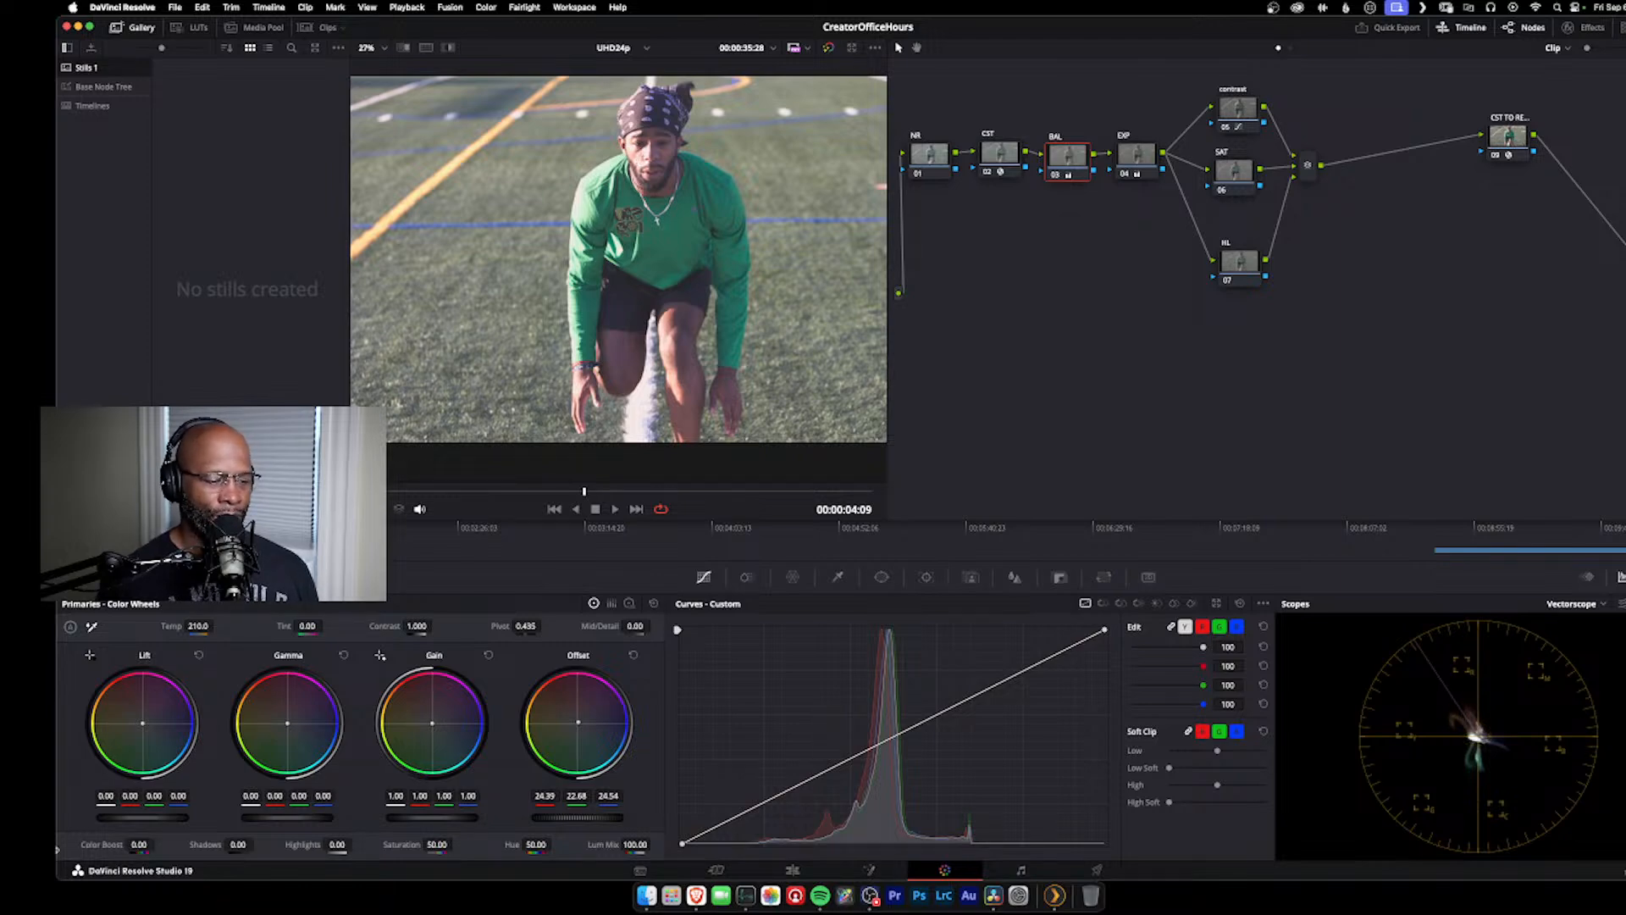
Step: Try a color boost of 7.50 on the SAT node and reset it
{"action": "left_click", "coordinate": [101, 847]}
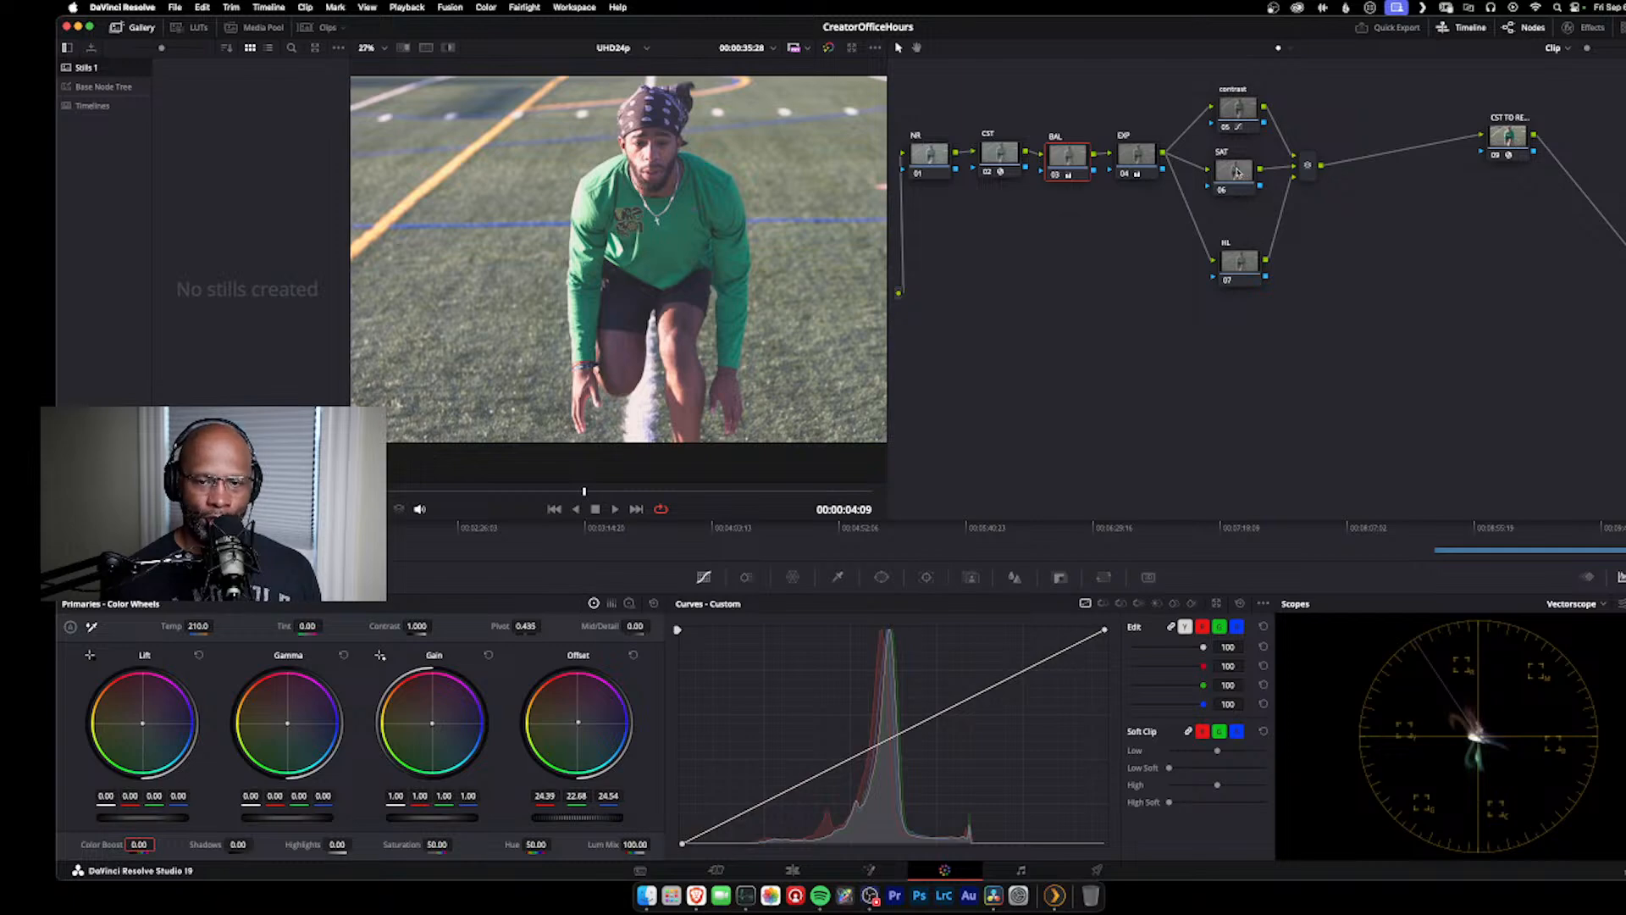
{"action": "left_click", "coordinate": [1236, 172]}
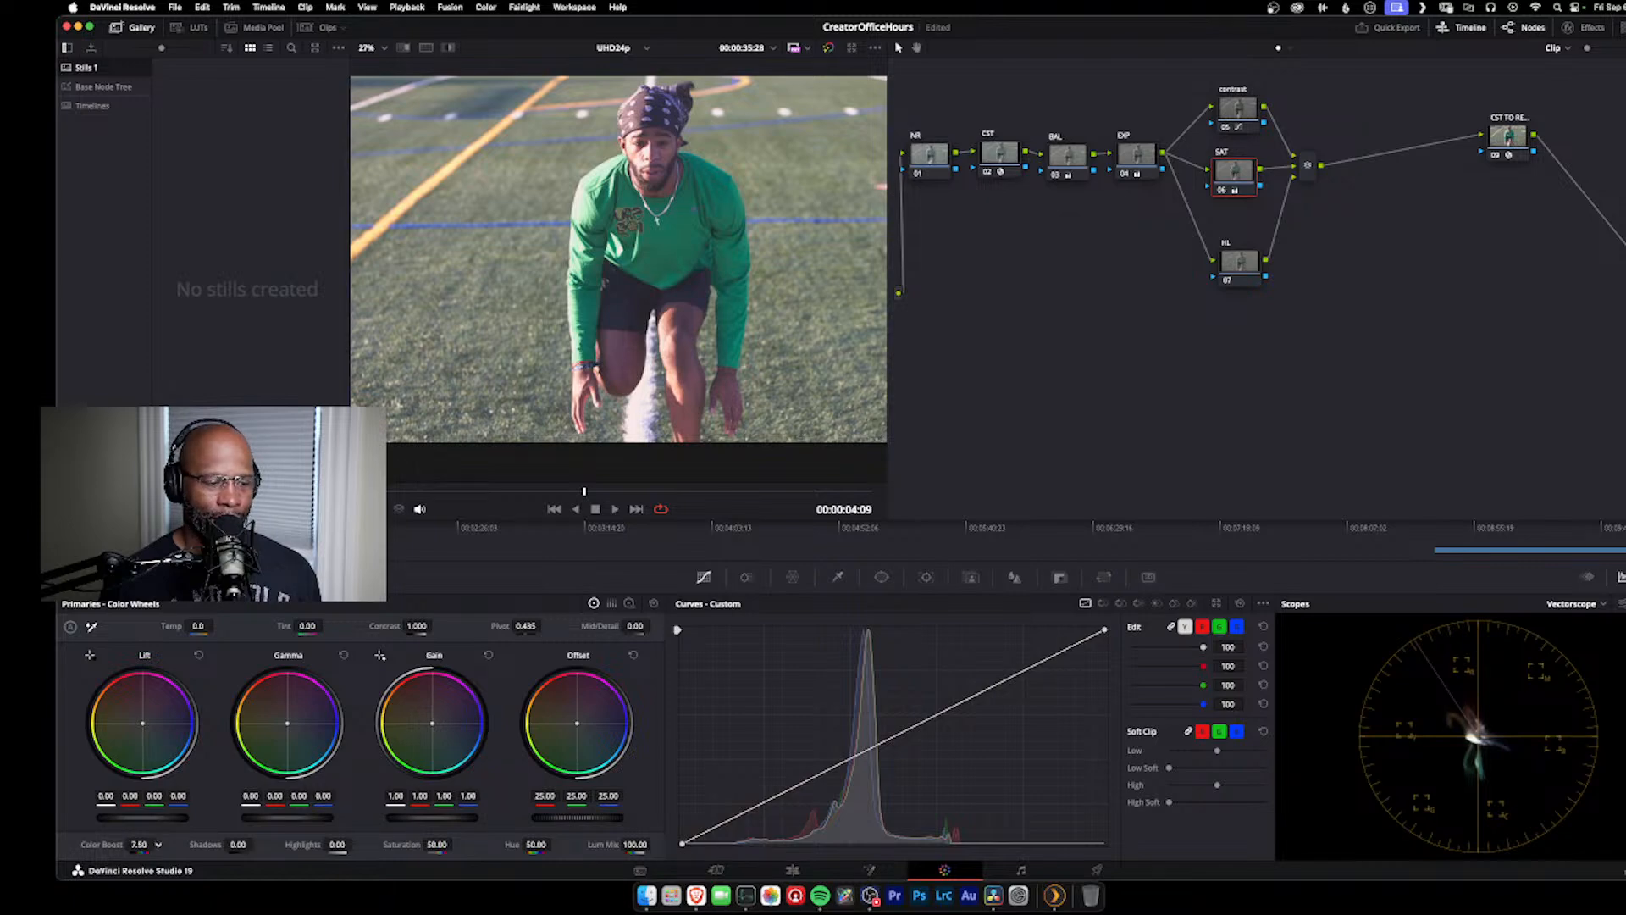
{"action": "double_click", "coordinate": [108, 842]}
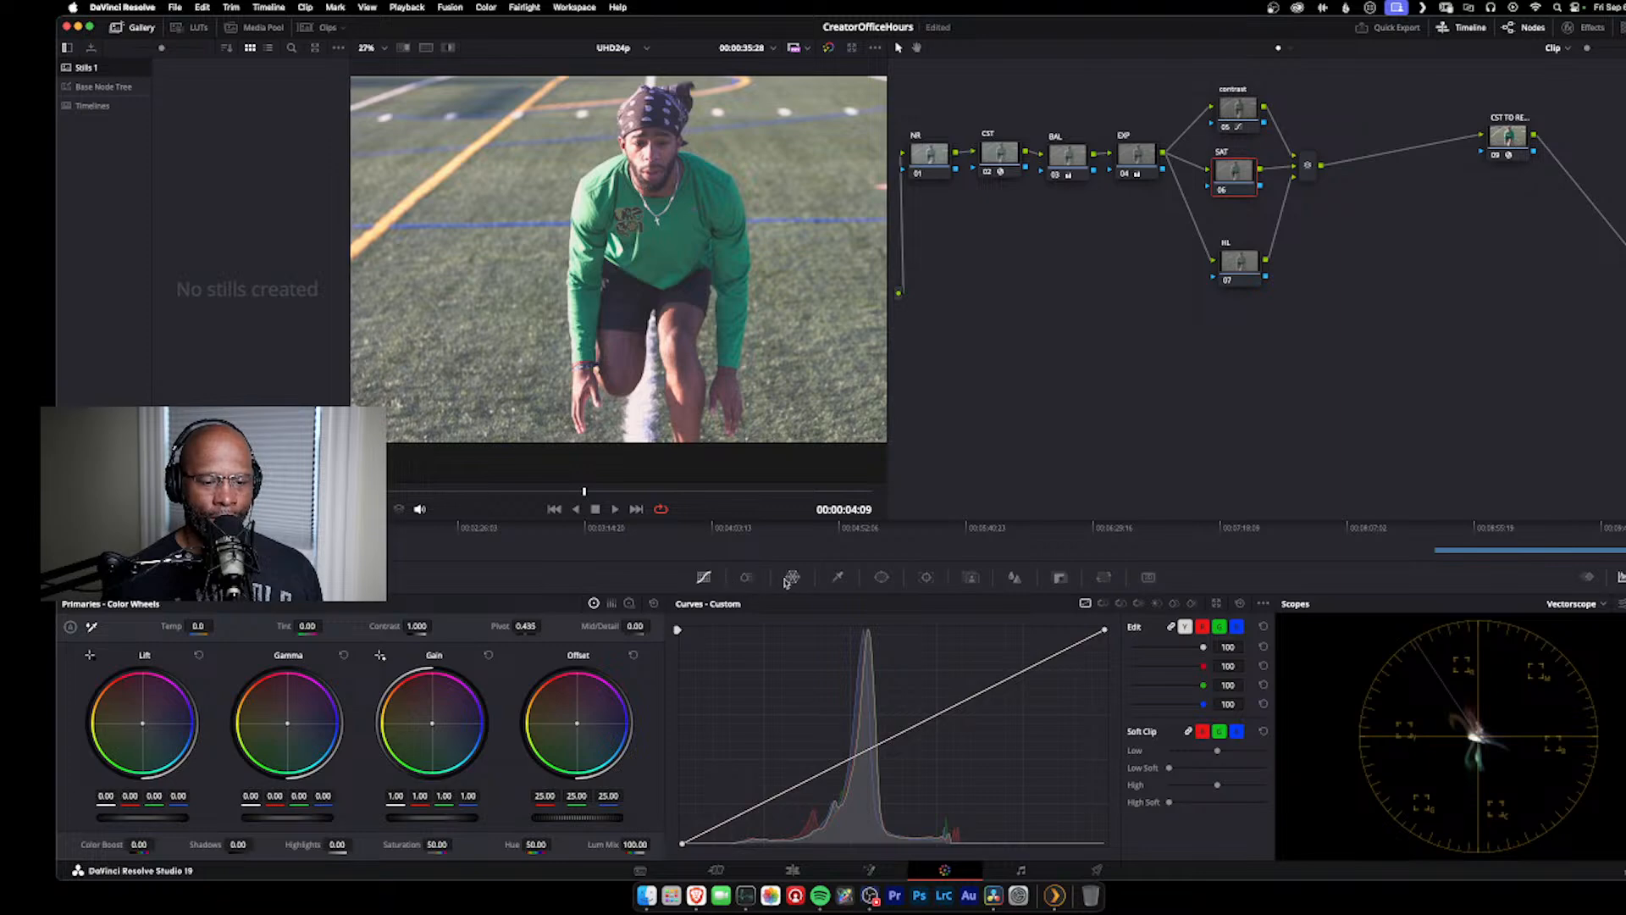
Step: Sample the athlete's facial skin with the SAT node's HSL qualifier, using the highlight view to refine the pick
{"action": "left_click", "coordinate": [837, 578]}
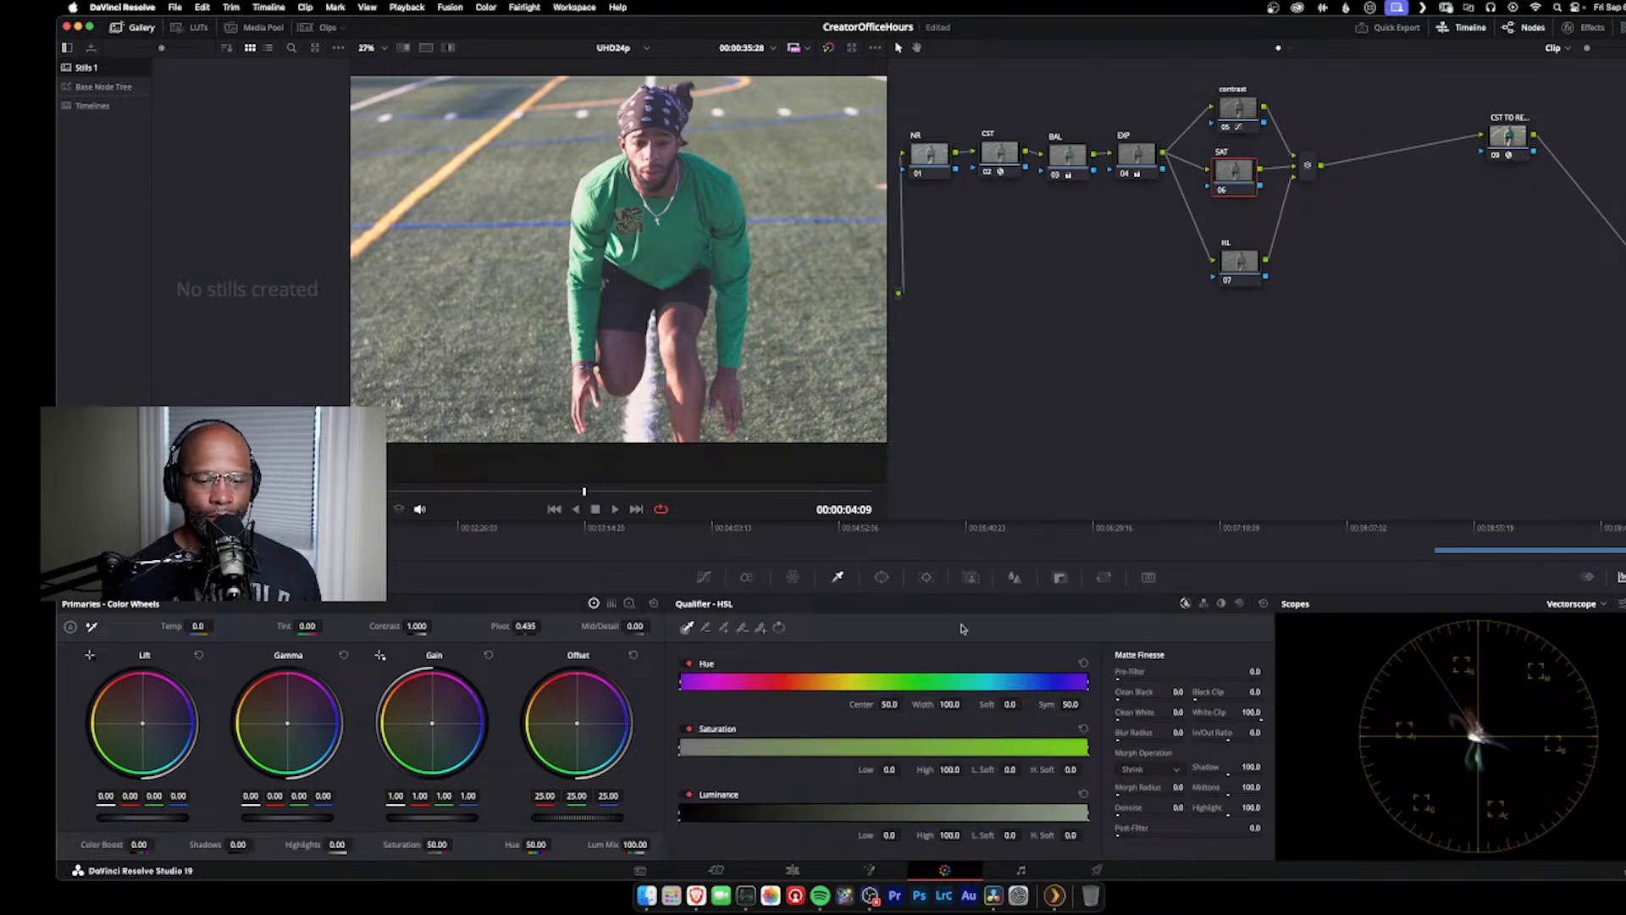
{"action": "left_click", "coordinate": [672, 148]}
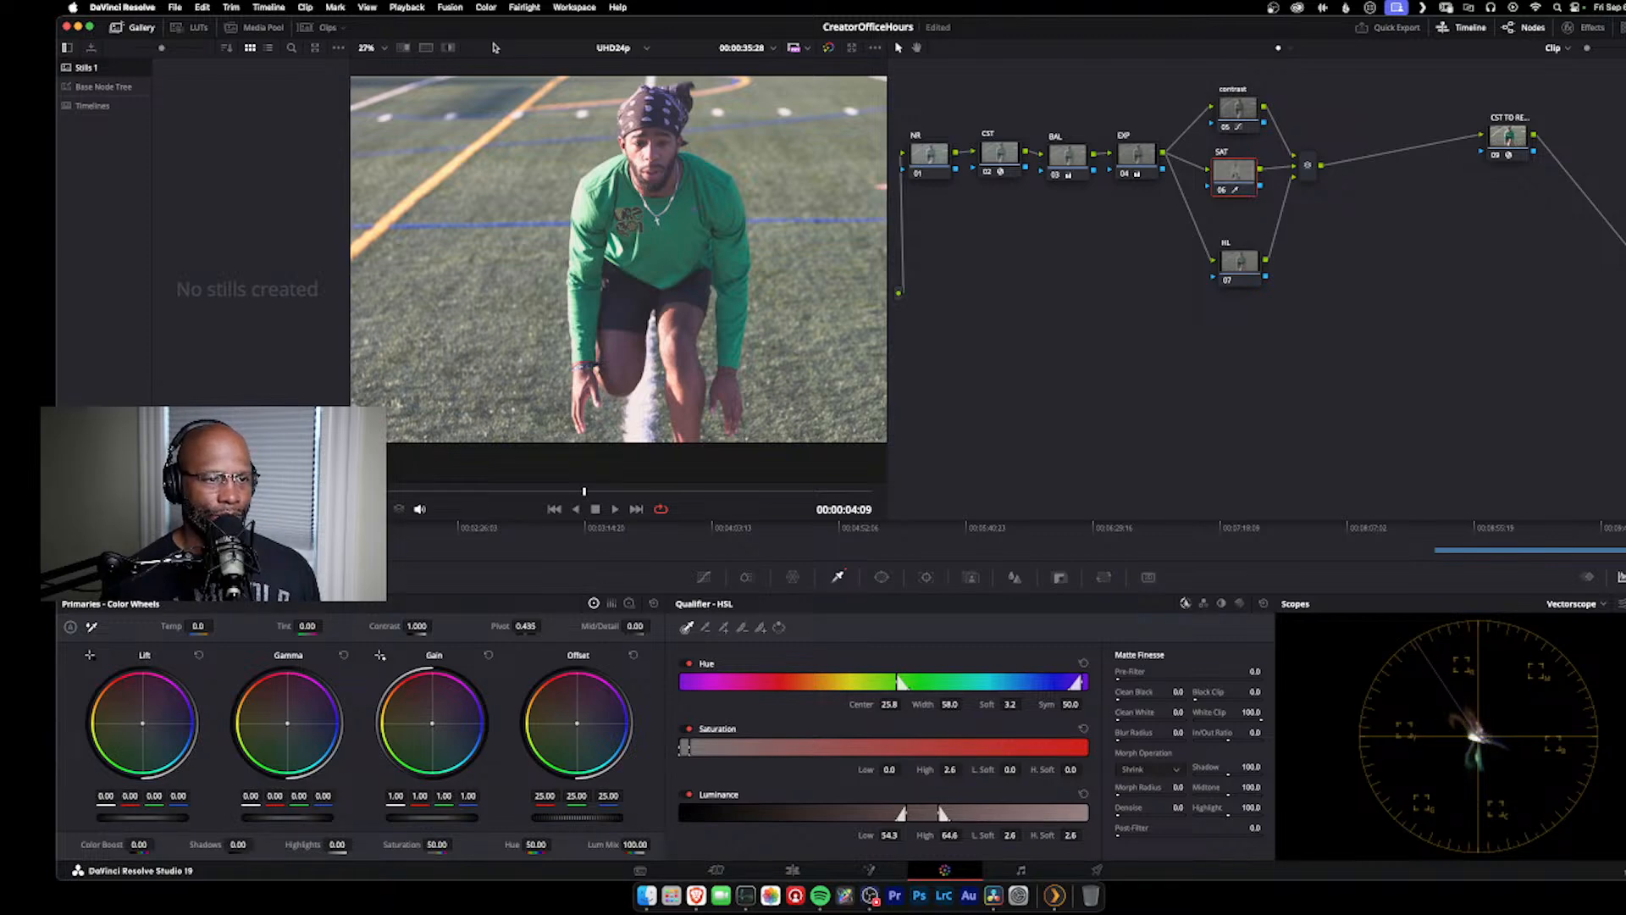
{"action": "left_click", "coordinate": [449, 48]}
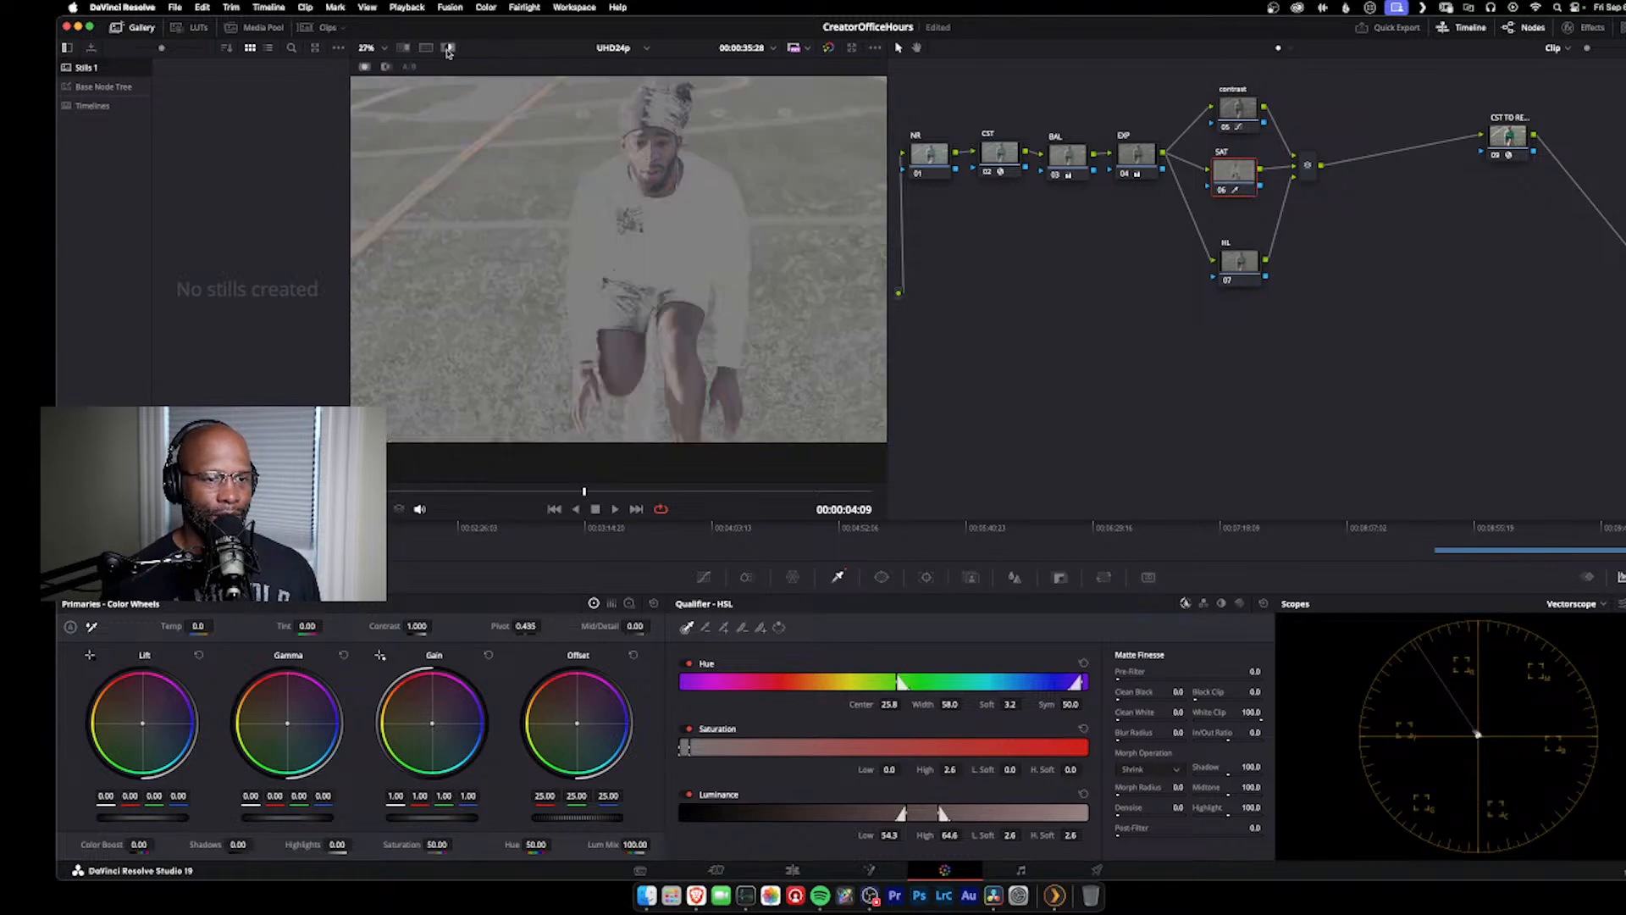
{"action": "left_click", "coordinate": [666, 152]}
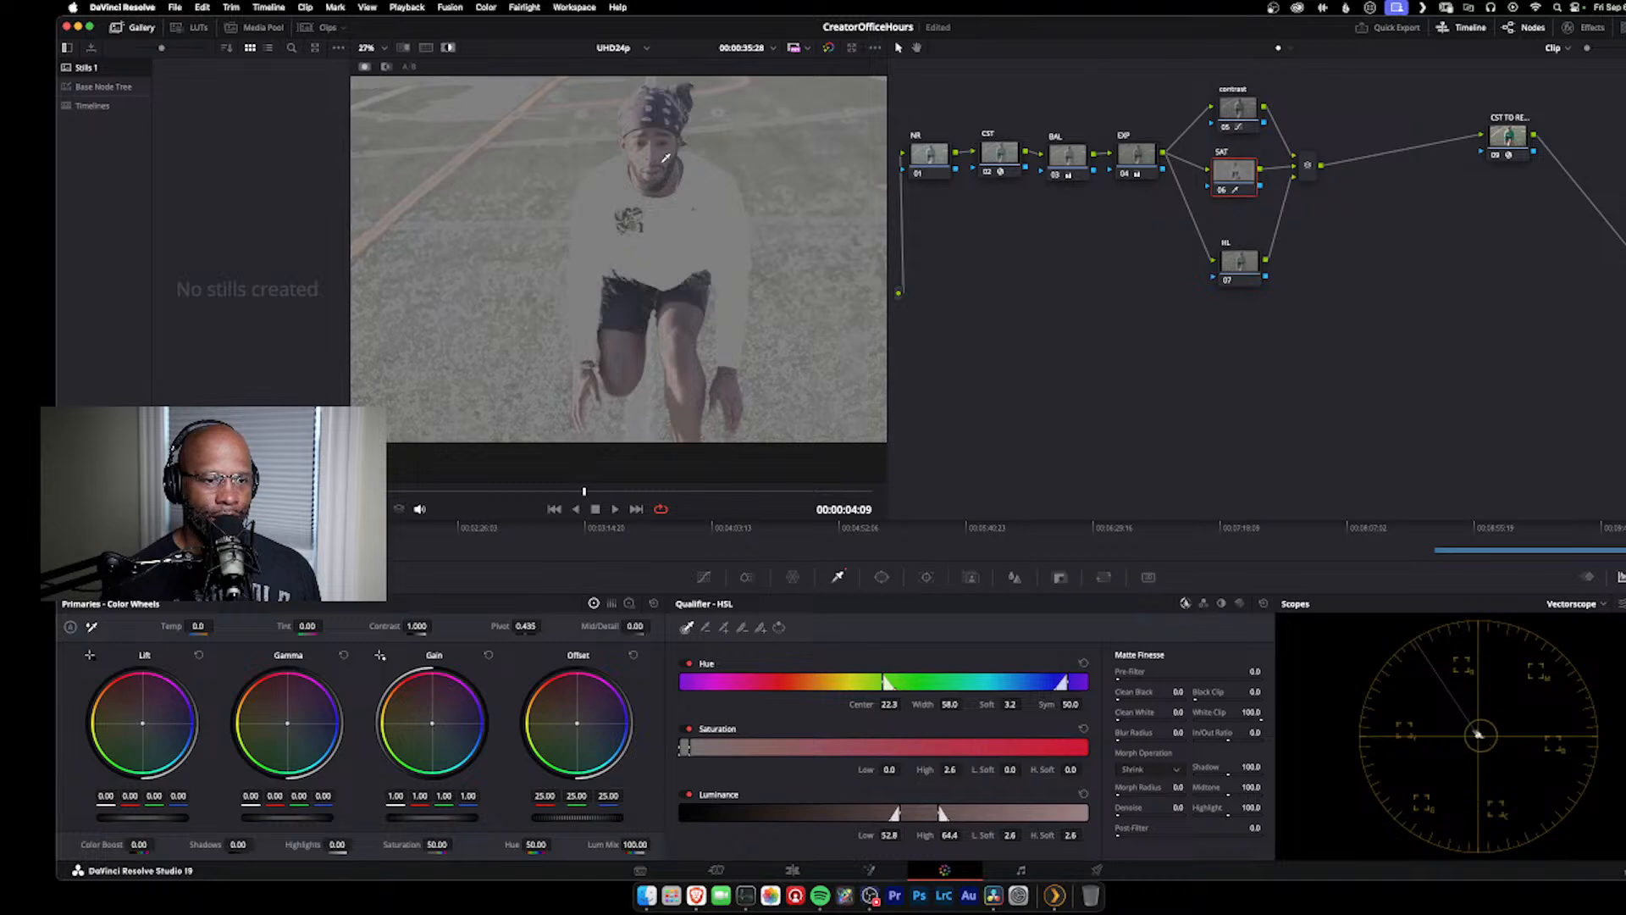
{"action": "left_click", "coordinate": [650, 141]}
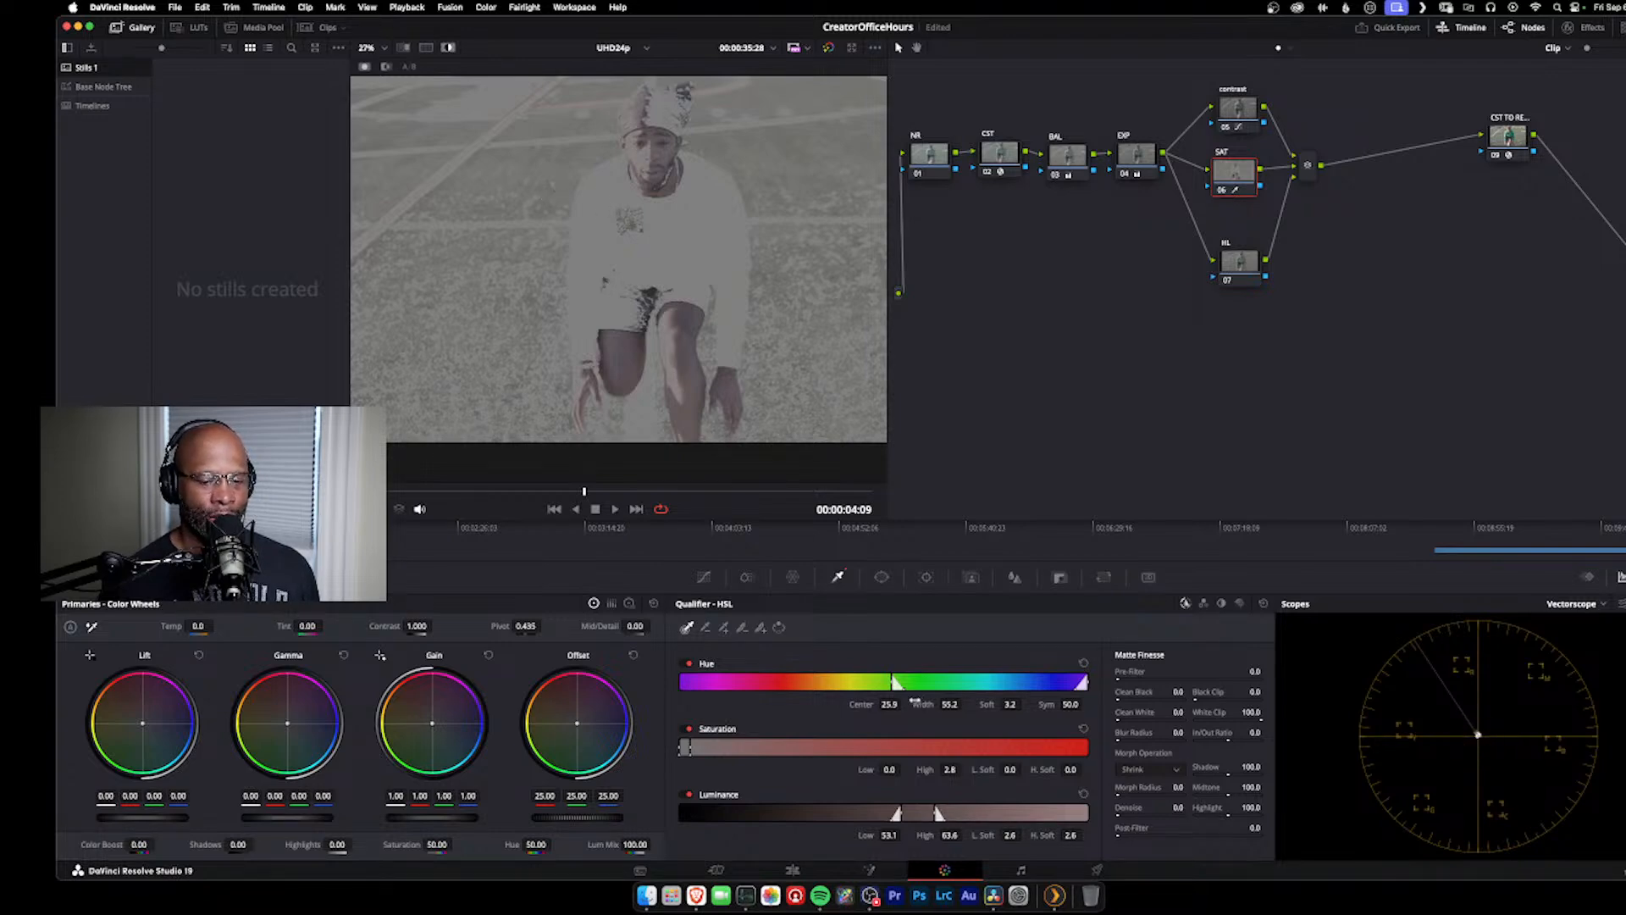
Step: Narrow the qualifier's hue width to 38.5 and, with the highlight view off, set the SAT node's color boost to 5.00
{"action": "left_click_drag", "start_coordinate": [919, 703], "coordinate": [858, 704]}
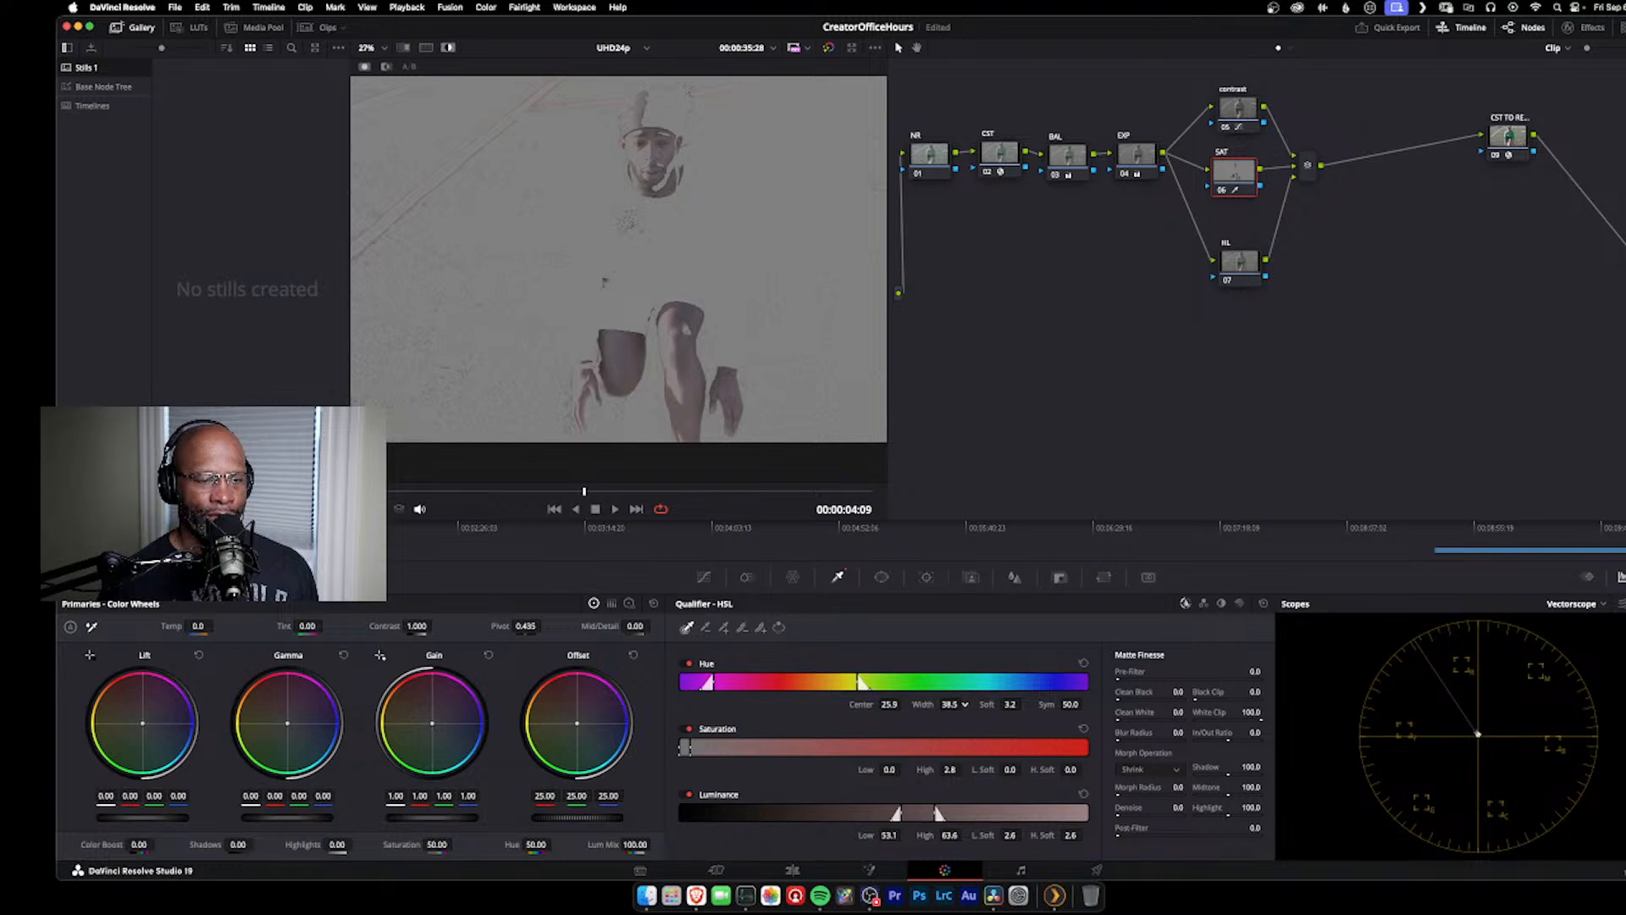
{"action": "left_click", "coordinate": [450, 49]}
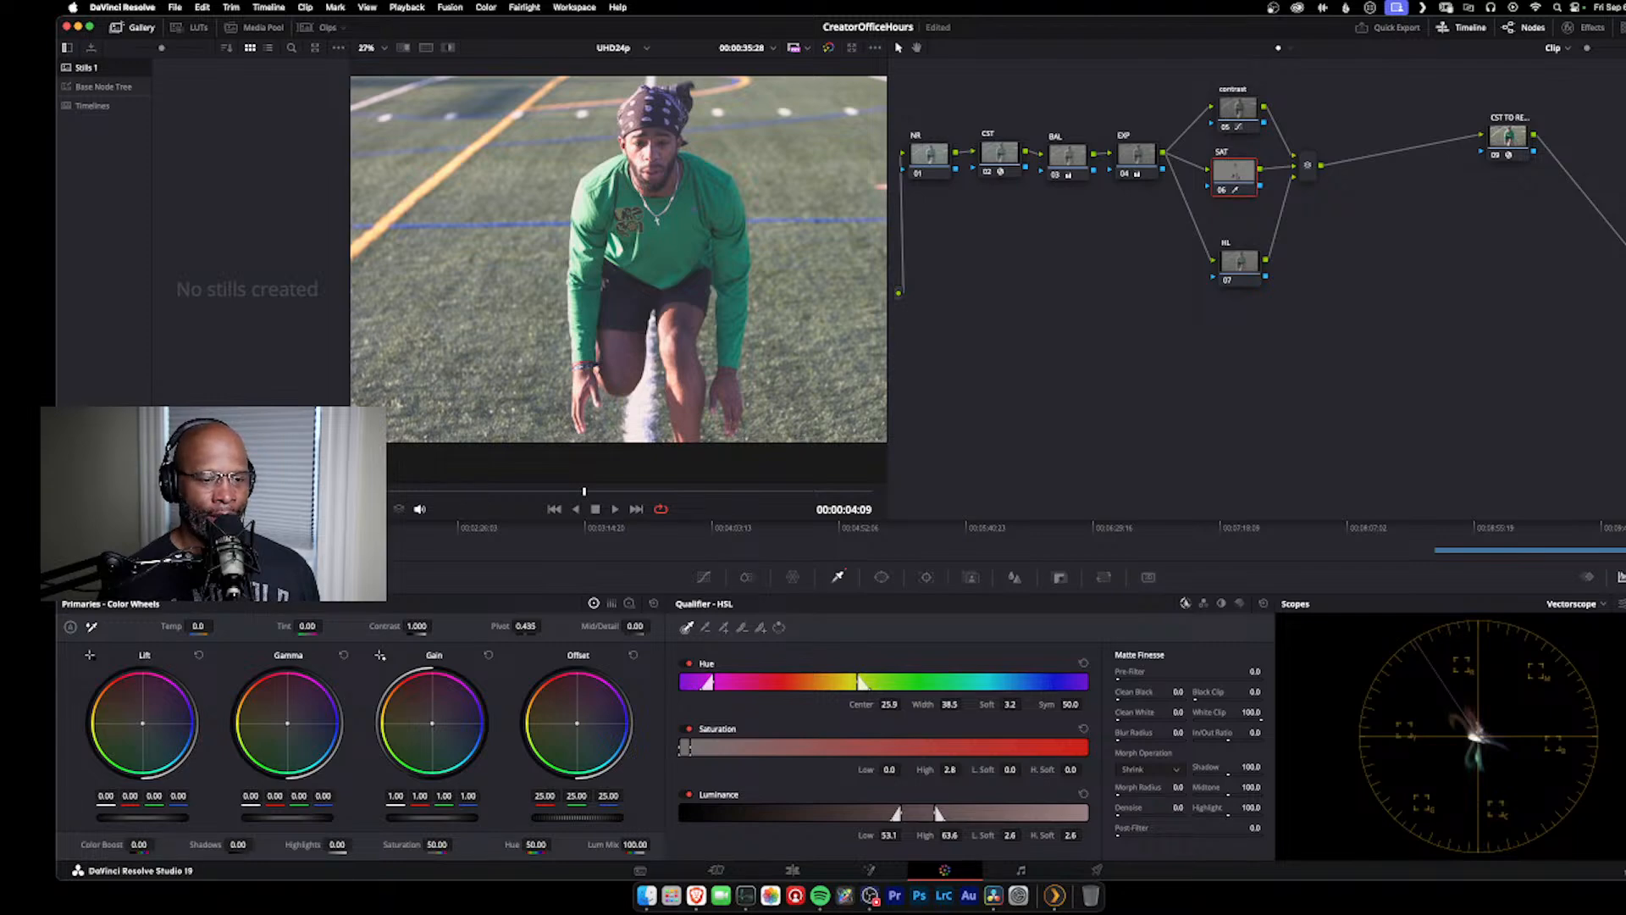
{"action": "mouse_move", "coordinate": [139, 844]}
{"action": "left_mouse_down"}
{"action": "mouse_move", "coordinate": [97, 844]}
{"action": "mouse_move", "coordinate": [153, 844]}
{"action": "left_mouse_up"}
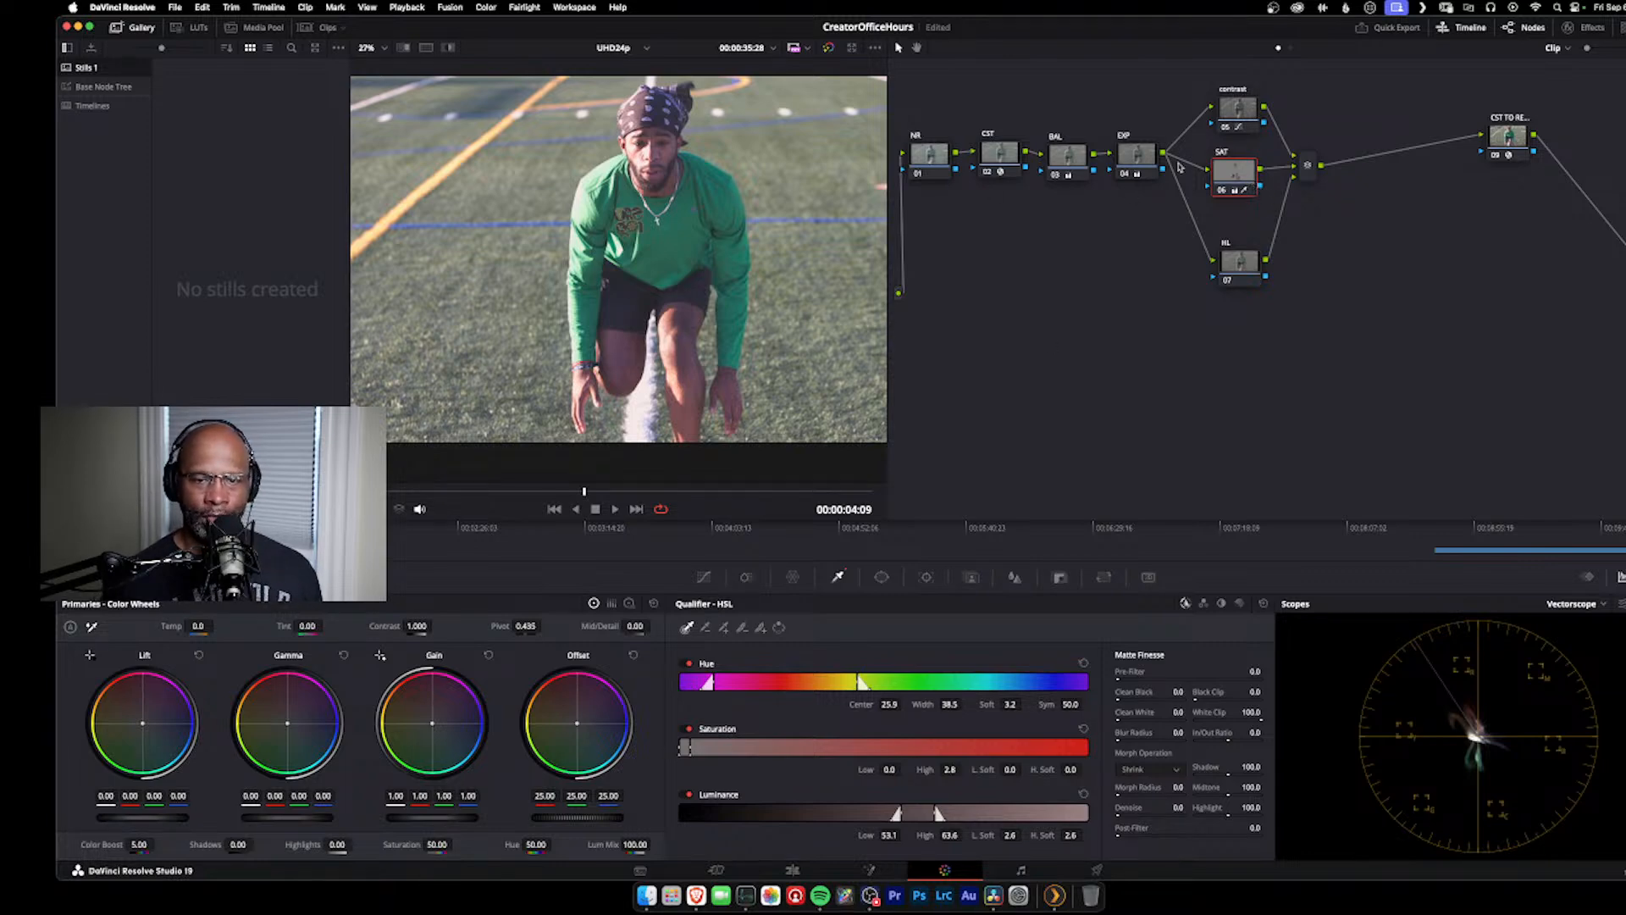
Step: Move the SAT node up in the node graph, closer beneath the contrast node
{"action": "left_click", "coordinate": [1143, 165]}
{"action": "left_click_drag", "start_coordinate": [1232, 176], "coordinate": [1236, 164]}
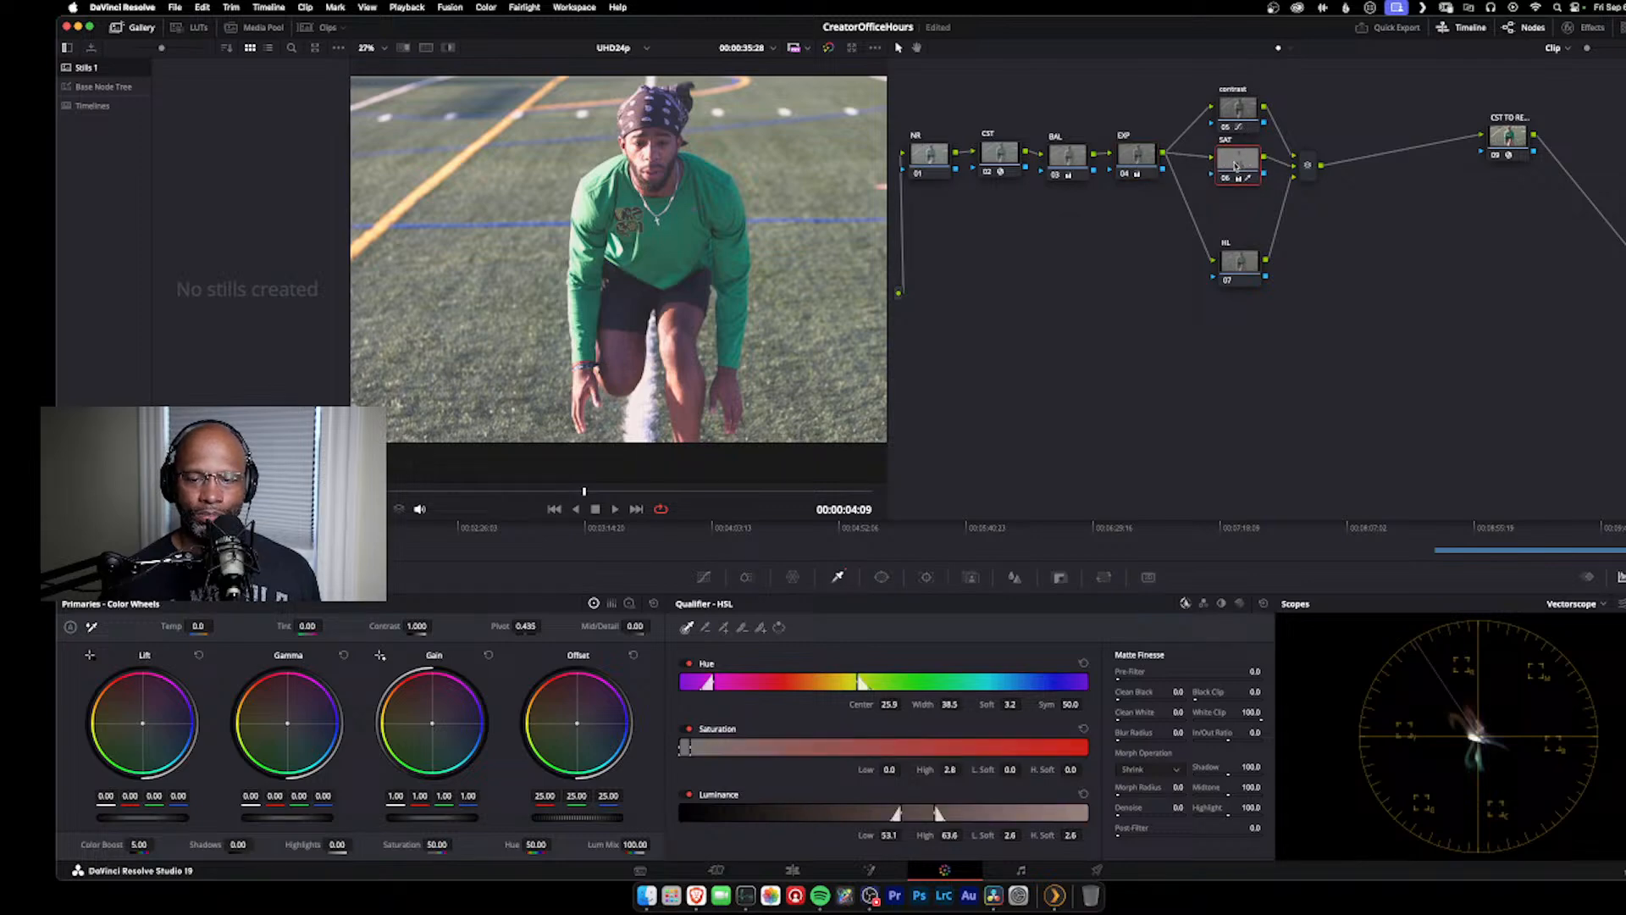
{"action": "left_click", "coordinate": [1160, 165]}
{"action": "left_click", "coordinate": [1238, 165]}
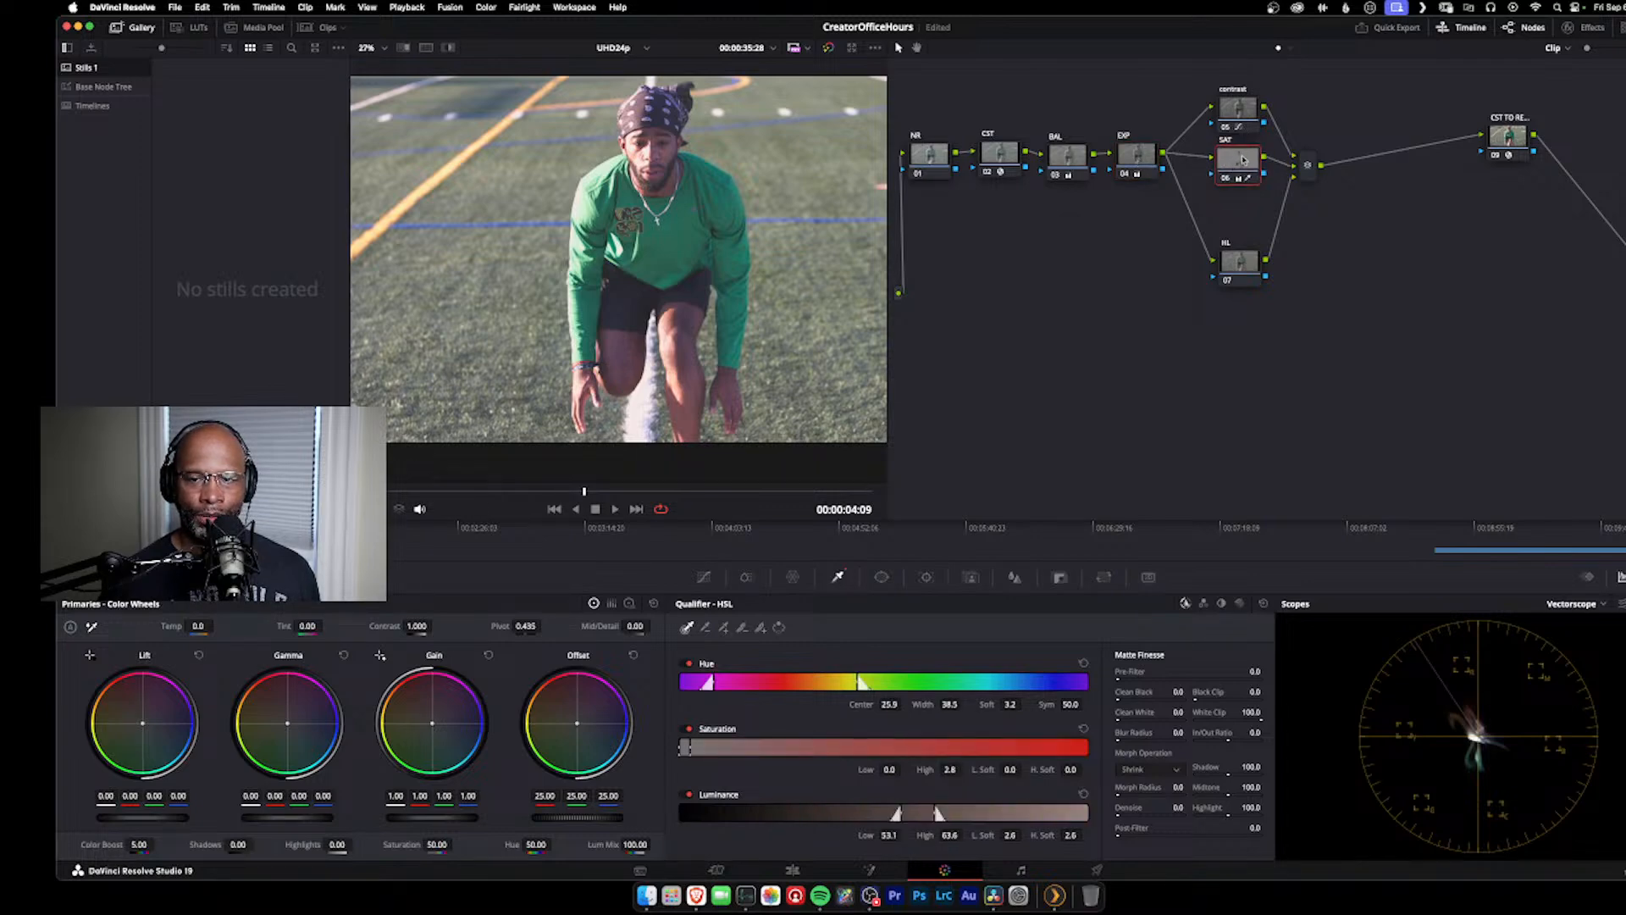
{"action": "left_click", "coordinate": [1149, 158]}
{"action": "key", "text": "alt+p"}
{"action": "key", "text": "super+z"}
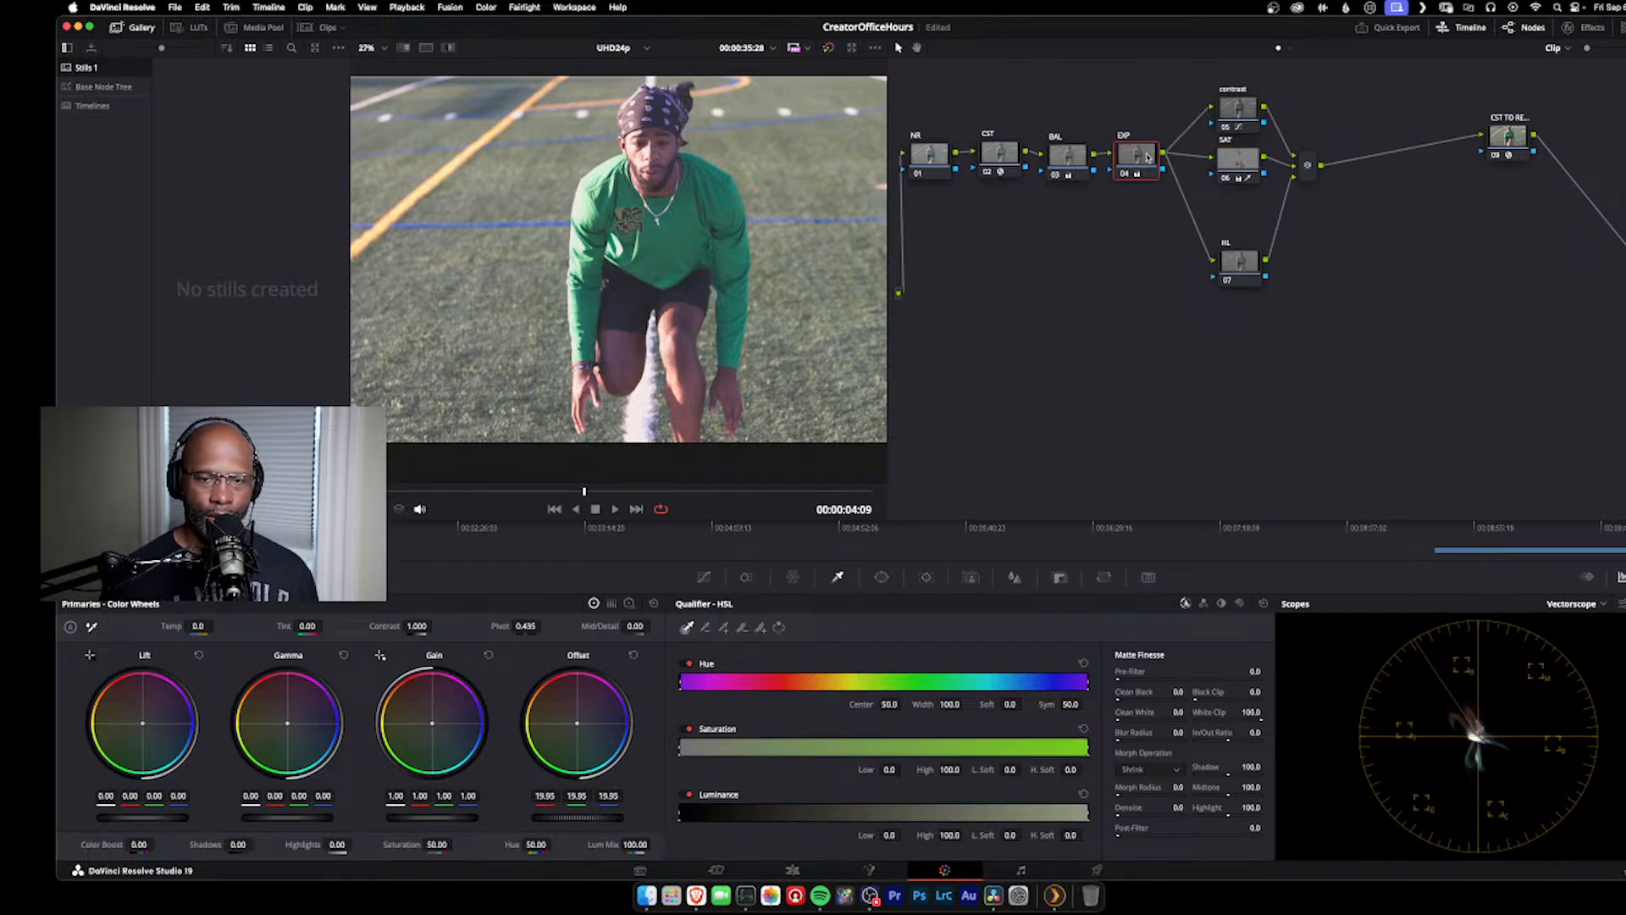
Step: Add another parallel node from the contrast node and place it below the HL node
{"action": "left_click", "coordinate": [1239, 108]}
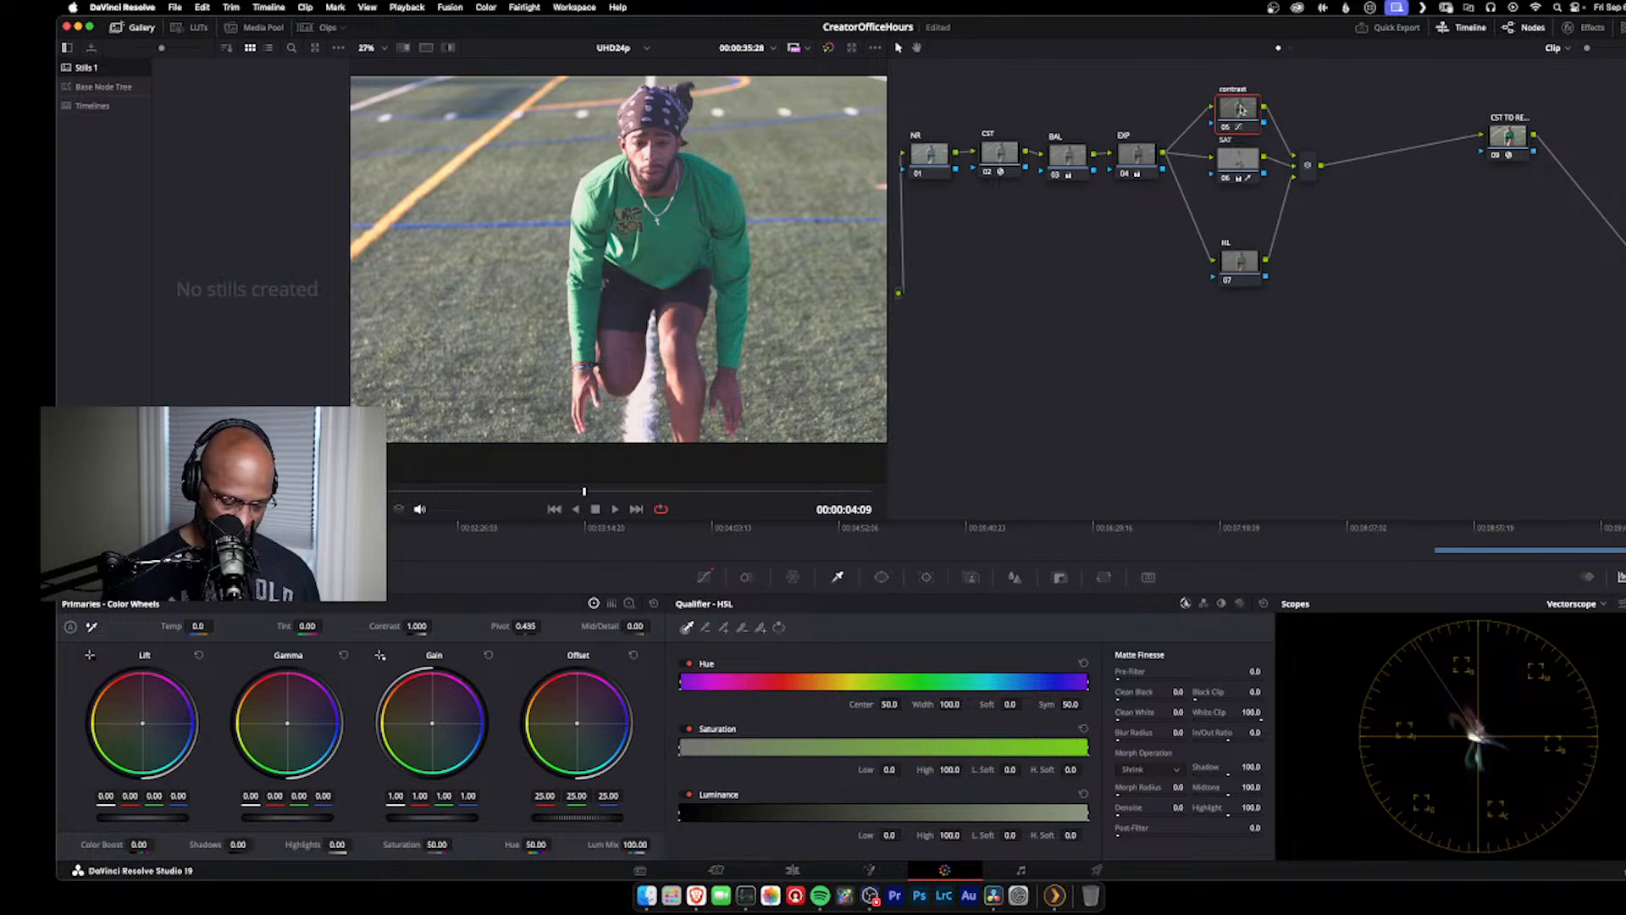
{"action": "key", "text": "alt+p"}
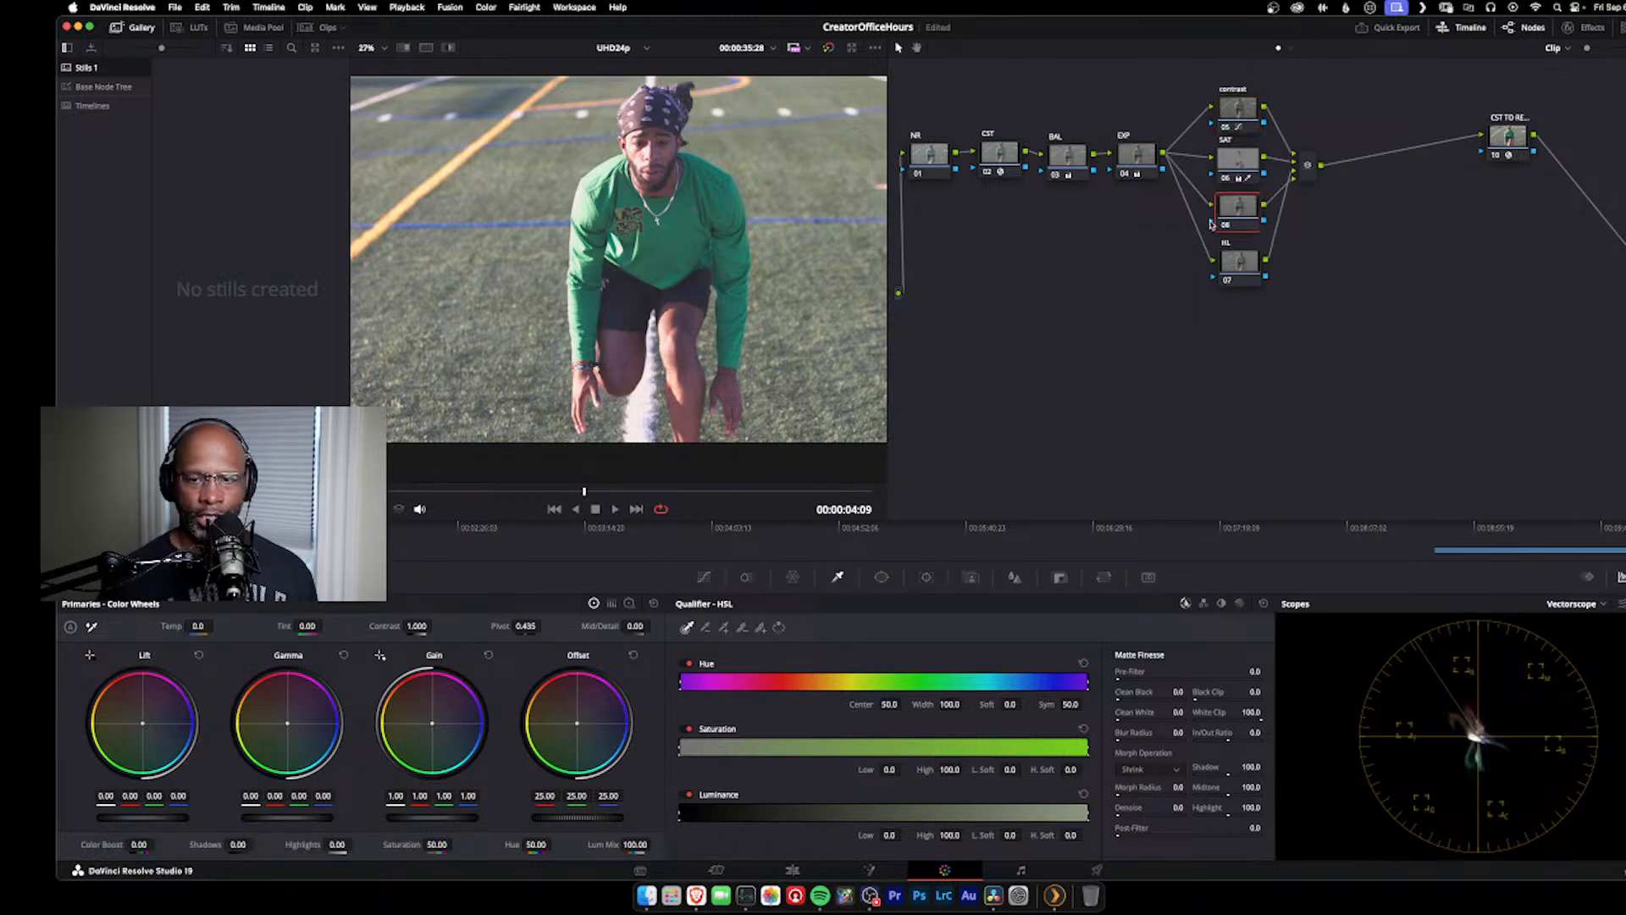
{"action": "left_click_drag", "start_coordinate": [1224, 216], "coordinate": [1227, 372]}
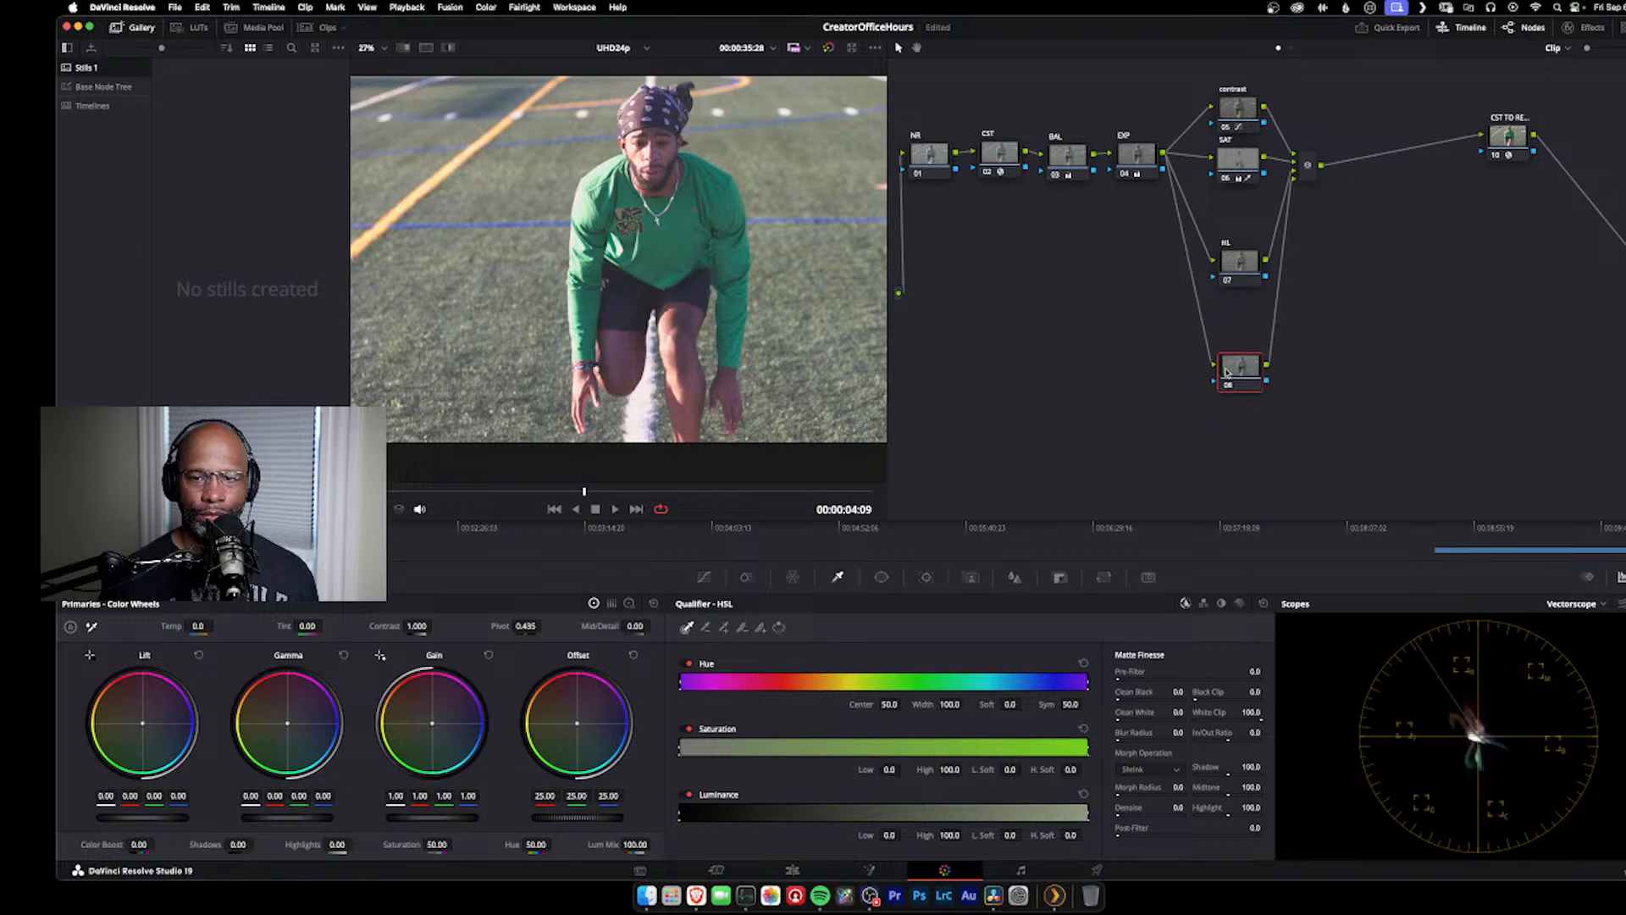
Step: Move the HL node and the new parallel node up beneath the SAT node, and label the new node SAT2
{"action": "left_click_drag", "start_coordinate": [1233, 262], "coordinate": [1230, 221]}
{"action": "left_click_drag", "start_coordinate": [1232, 368], "coordinate": [1234, 293]}
{"action": "right_click", "coordinate": [1236, 285]}
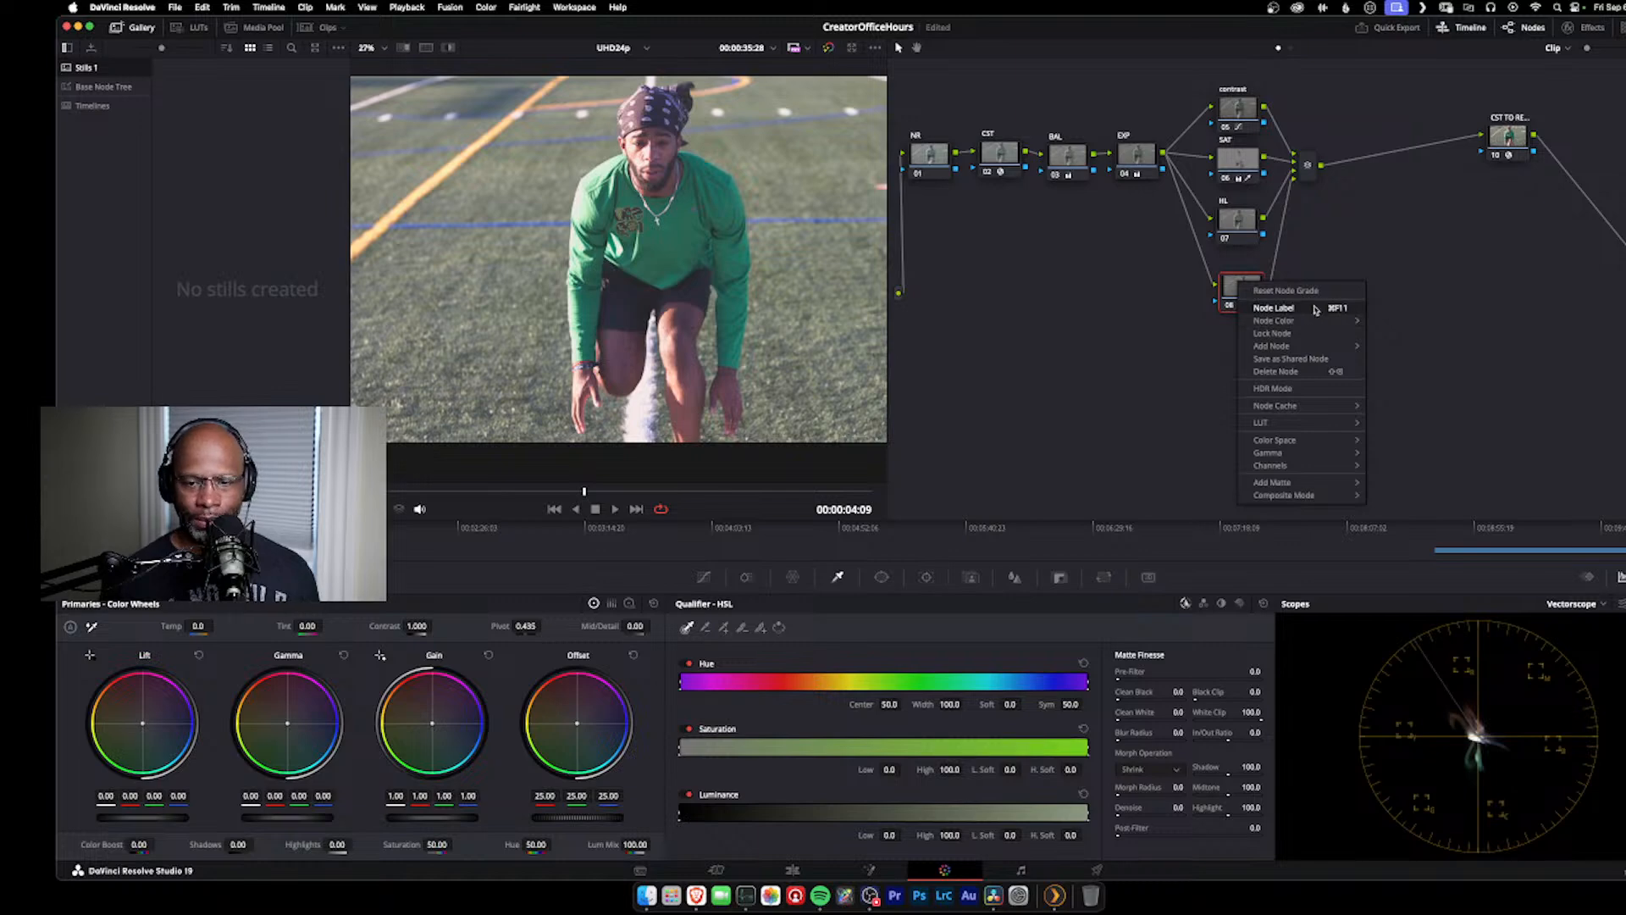
{"action": "left_click", "coordinate": [1288, 307]}
{"action": "key", "text": "Caps_Lock"}
{"action": "type", "text": "A"}
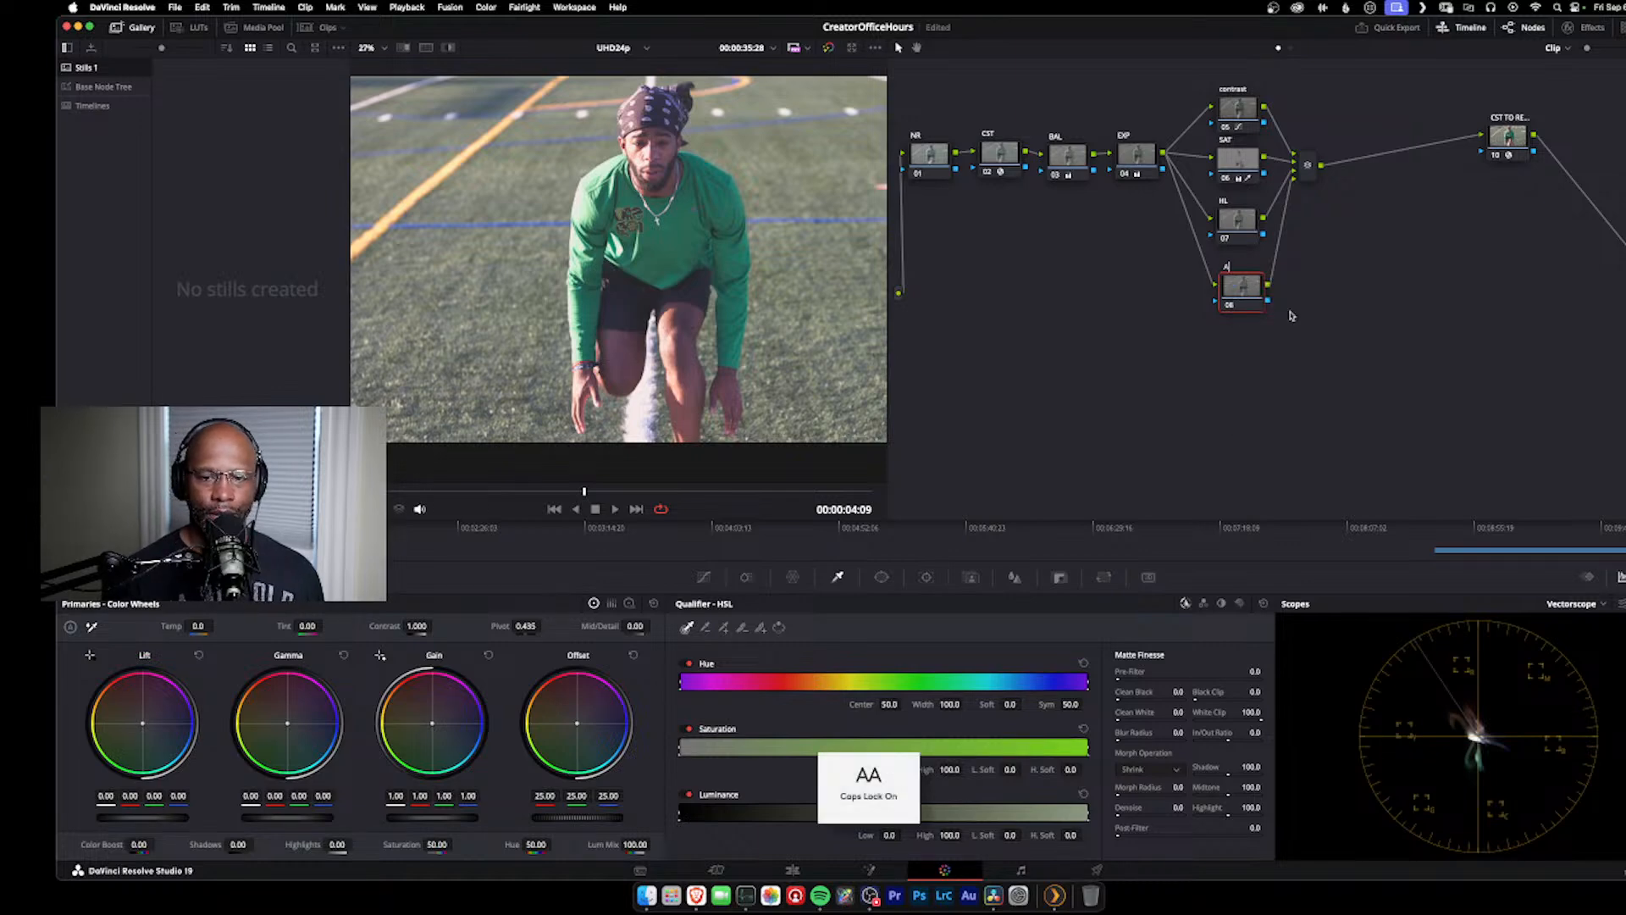
{"action": "type", "text": "AT2"}
{"action": "key", "text": "Caps_Lock"}
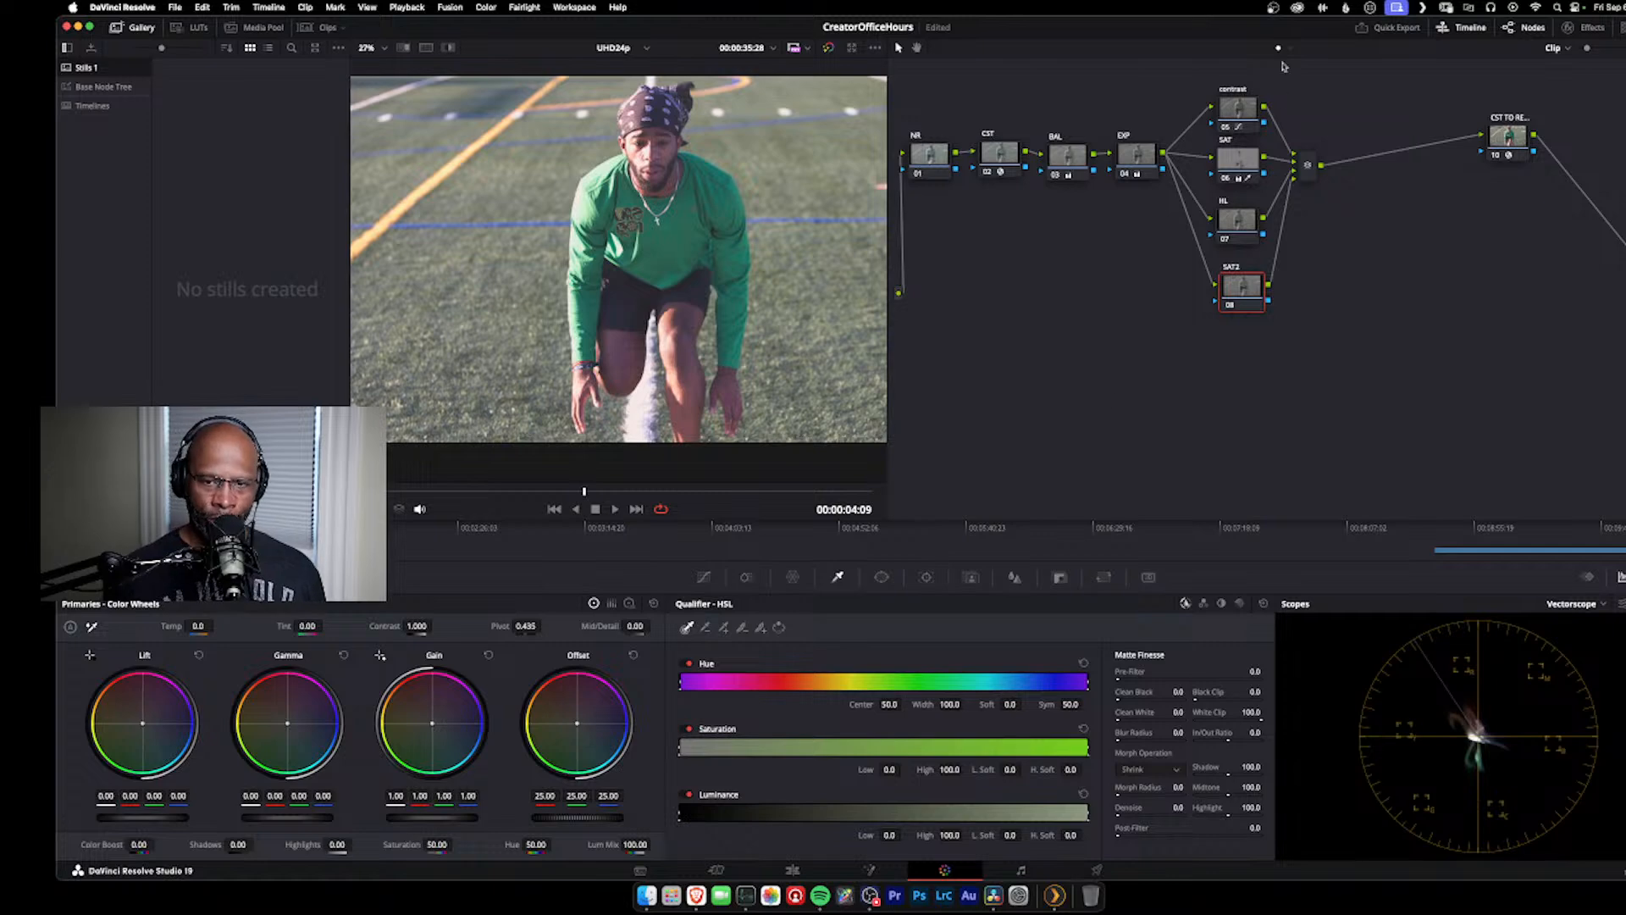
Step: Shift the SAT node's offset color balance to red 24.15, green 24.63 and blue 22.48
{"action": "left_click", "coordinate": [1230, 159]}
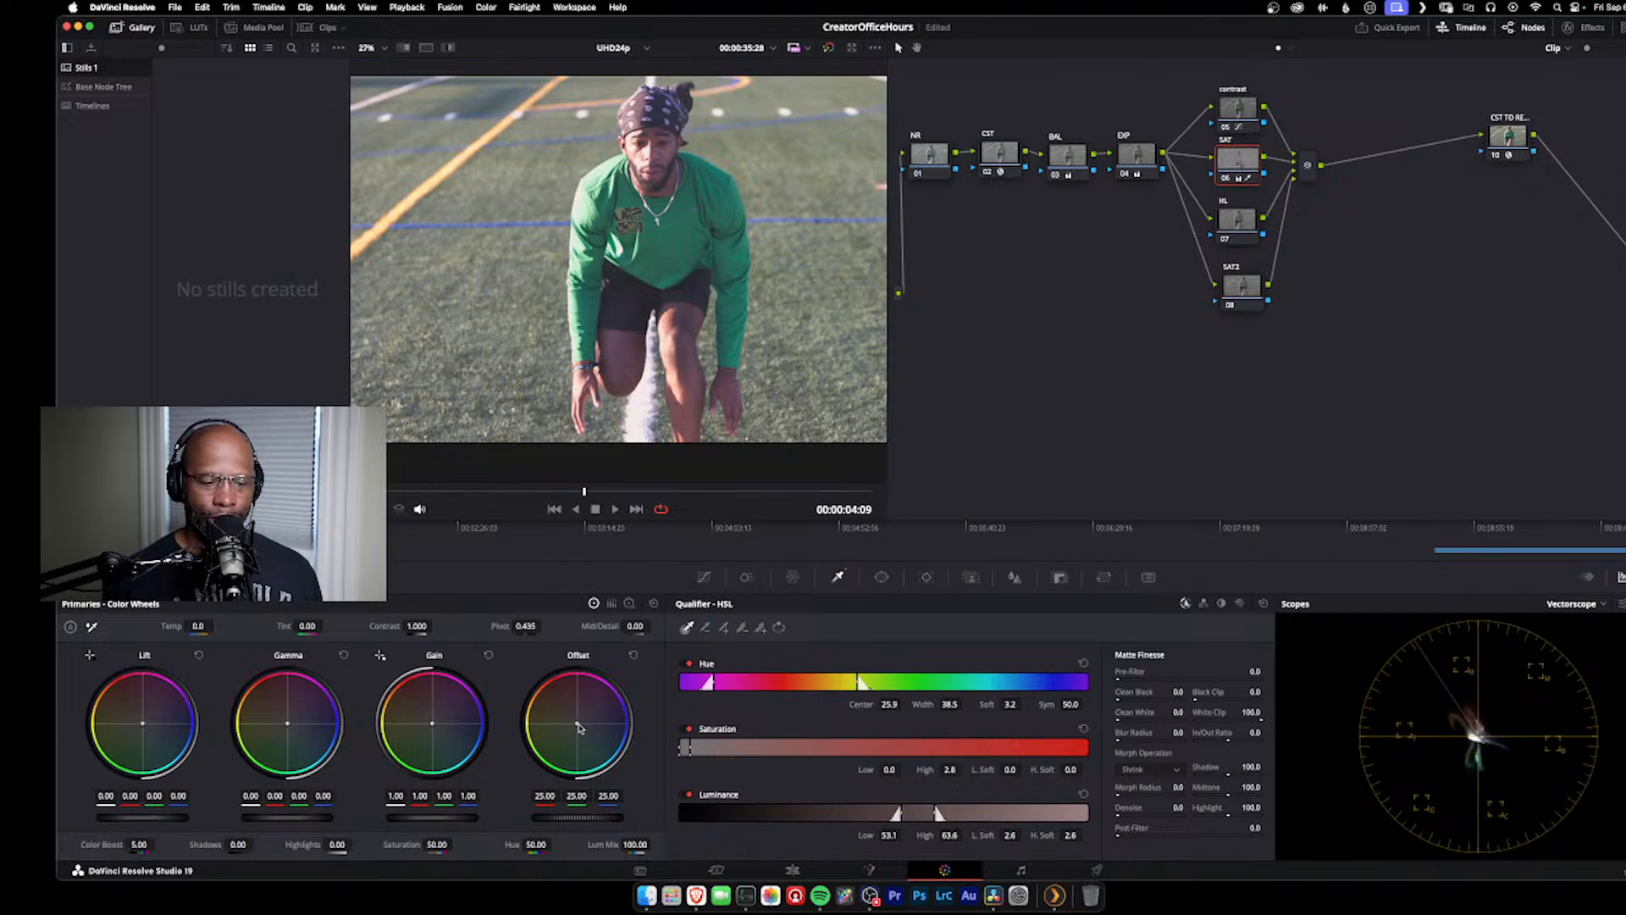
{"action": "left_click_drag", "start_coordinate": [575, 722], "coordinate": [575, 725]}
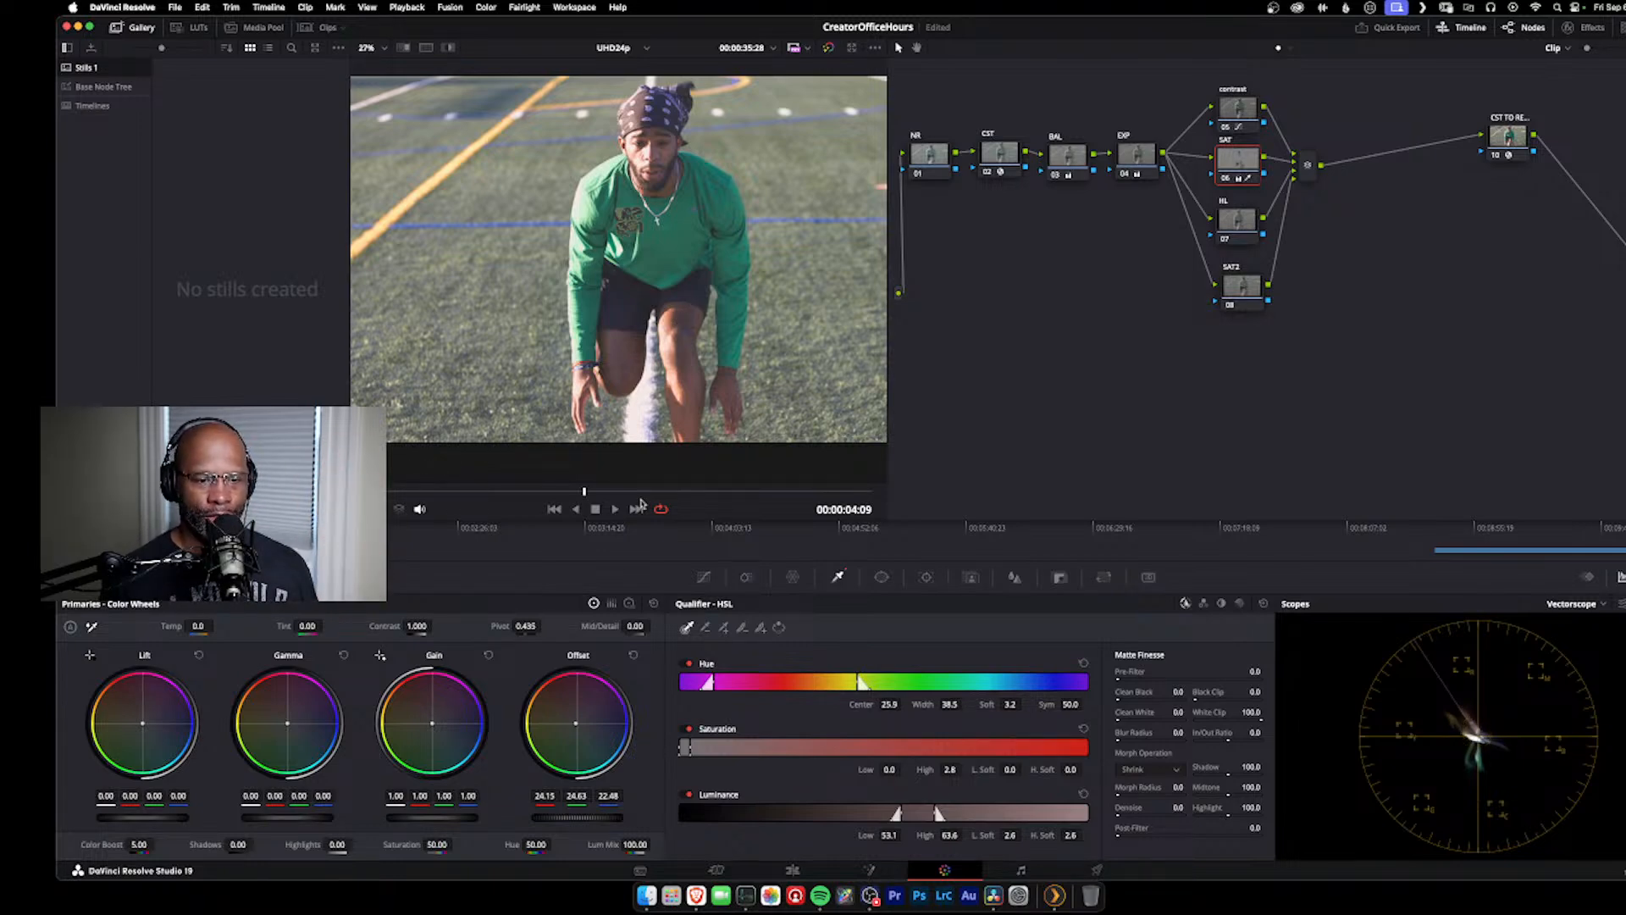
Step: Test extreme saturation on the SAT2 node, then settle its saturation at 57.40
{"action": "left_click", "coordinate": [1239, 288]}
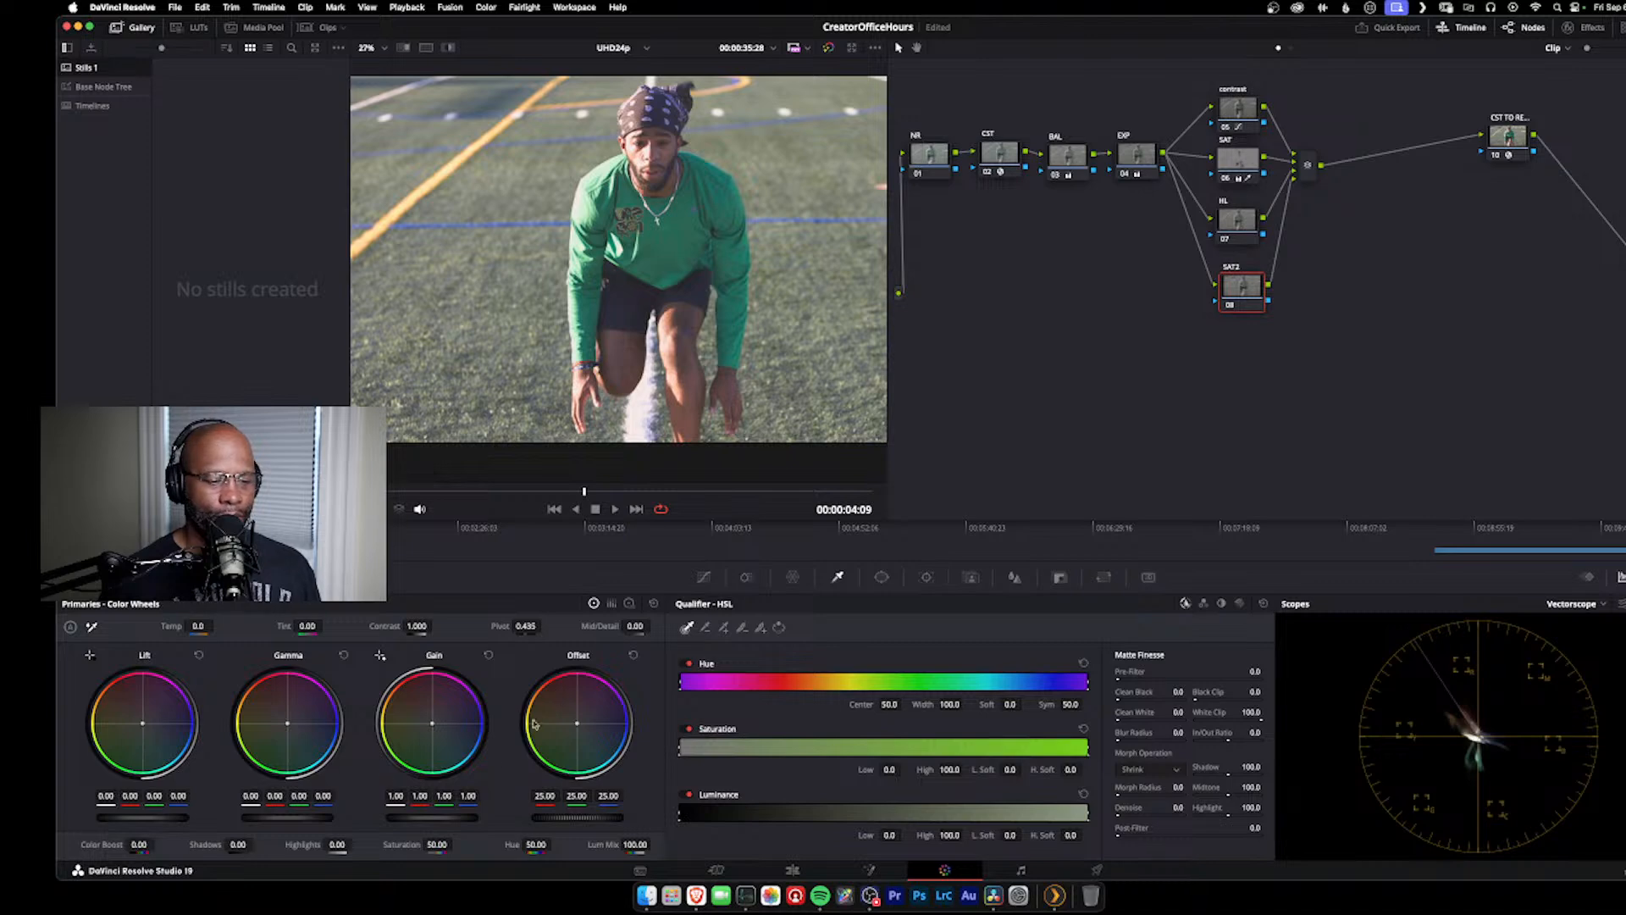
{"action": "mouse_move", "coordinate": [456, 844]}
{"action": "left_mouse_down"}
{"action": "mouse_move", "coordinate": [485, 844]}
{"action": "mouse_move", "coordinate": [466, 844]}
{"action": "left_mouse_up"}
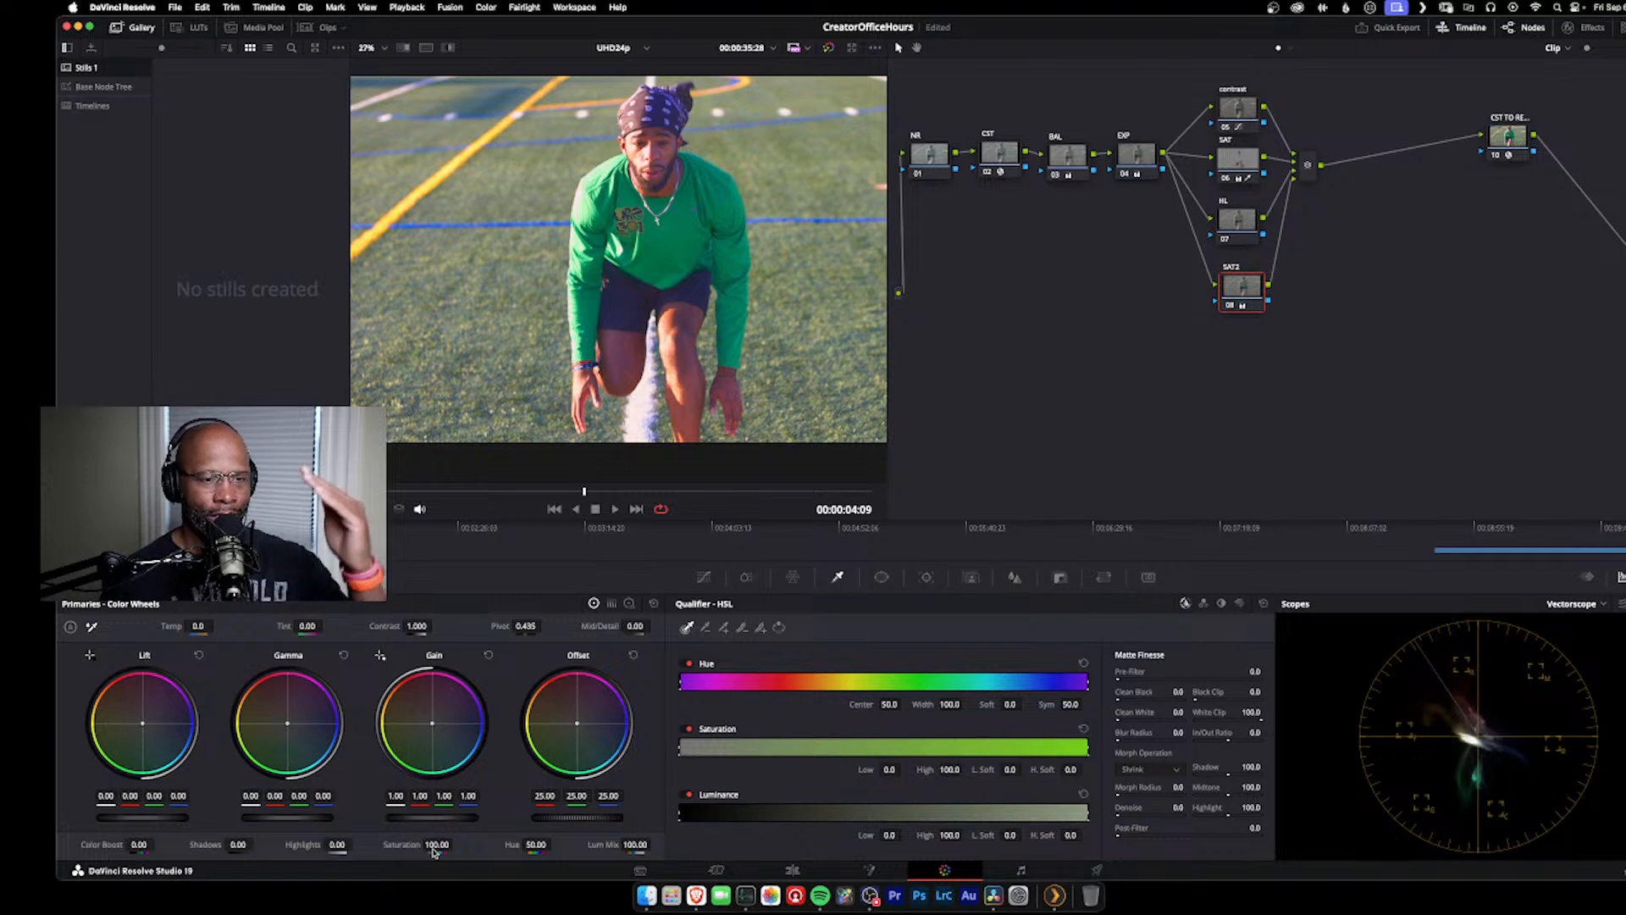
{"action": "left_click_drag", "start_coordinate": [450, 844], "coordinate": [383, 845]}
{"action": "double_click", "coordinate": [382, 844]}
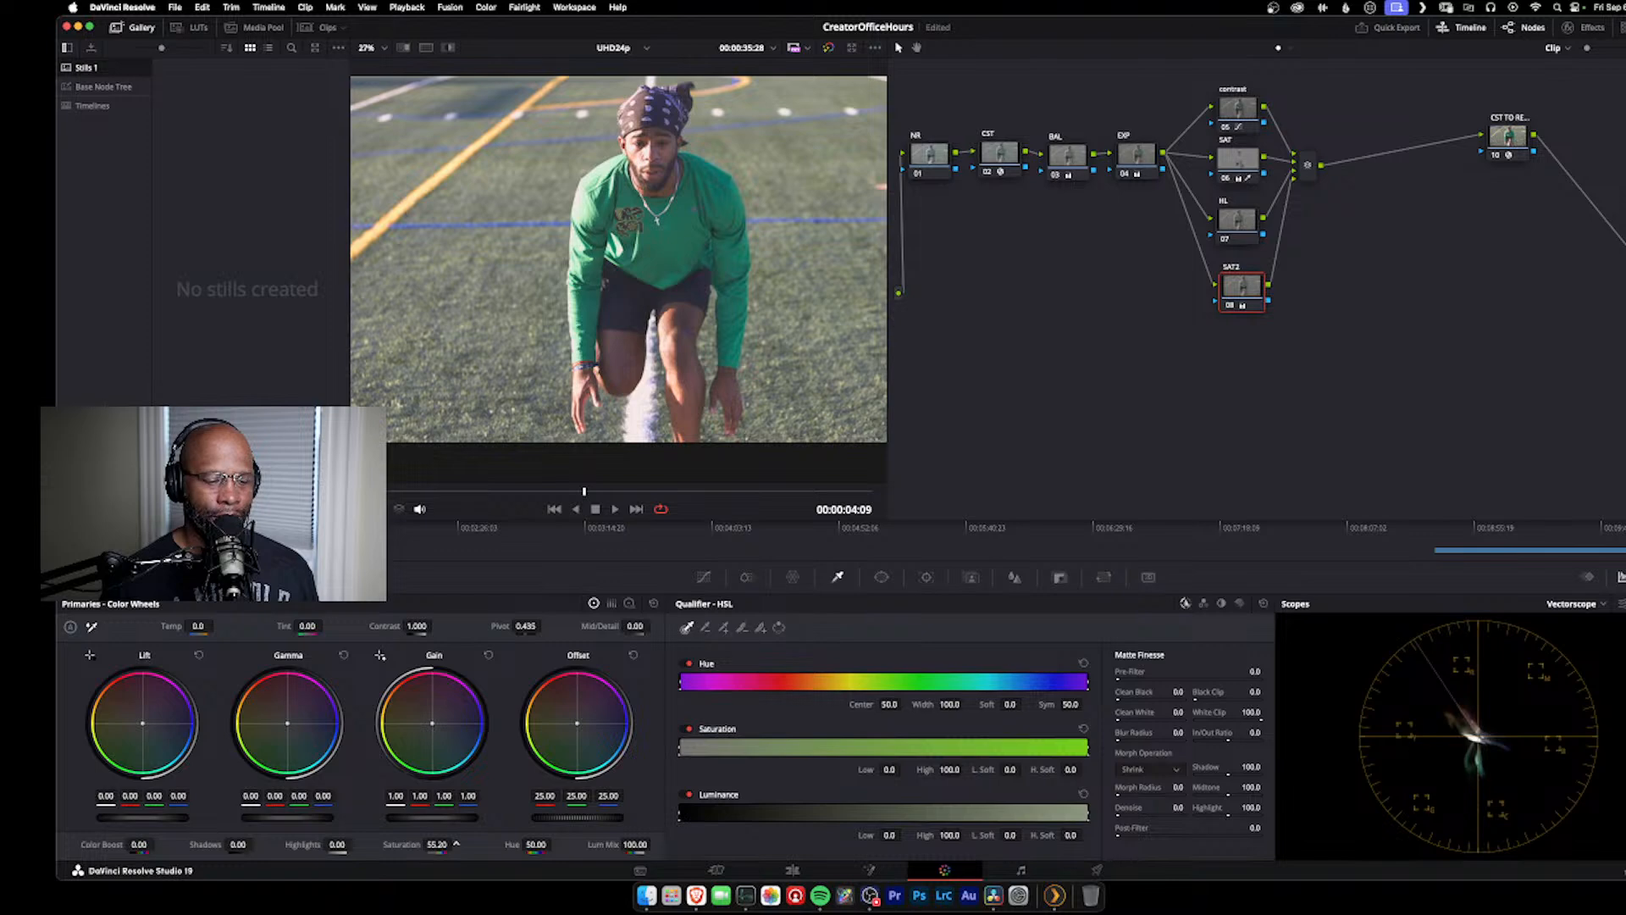
{"action": "left_click_drag", "start_coordinate": [456, 844], "coordinate": [458, 844]}
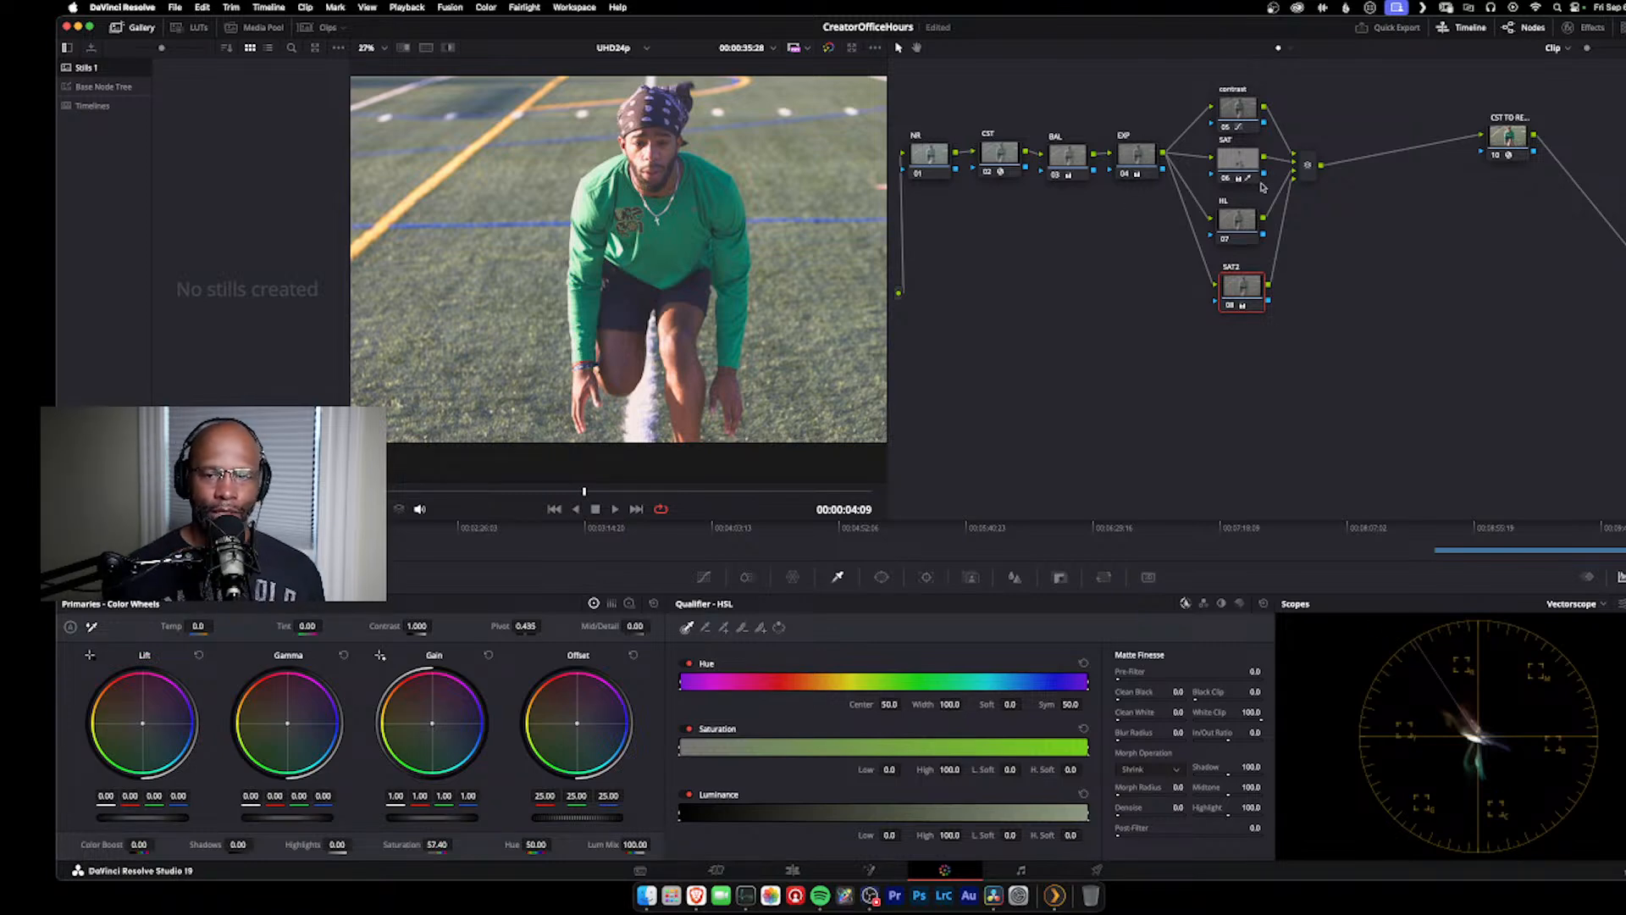
Step: Move the four parallel nodes together slightly up and away from the mixer, and bring the output CST node closer to it
{"action": "left_click_drag", "start_coordinate": [1199, 64], "coordinate": [1265, 434]}
{"action": "left_click_drag", "start_coordinate": [1239, 286], "coordinate": [1225, 264]}
{"action": "left_click", "coordinate": [1193, 388]}
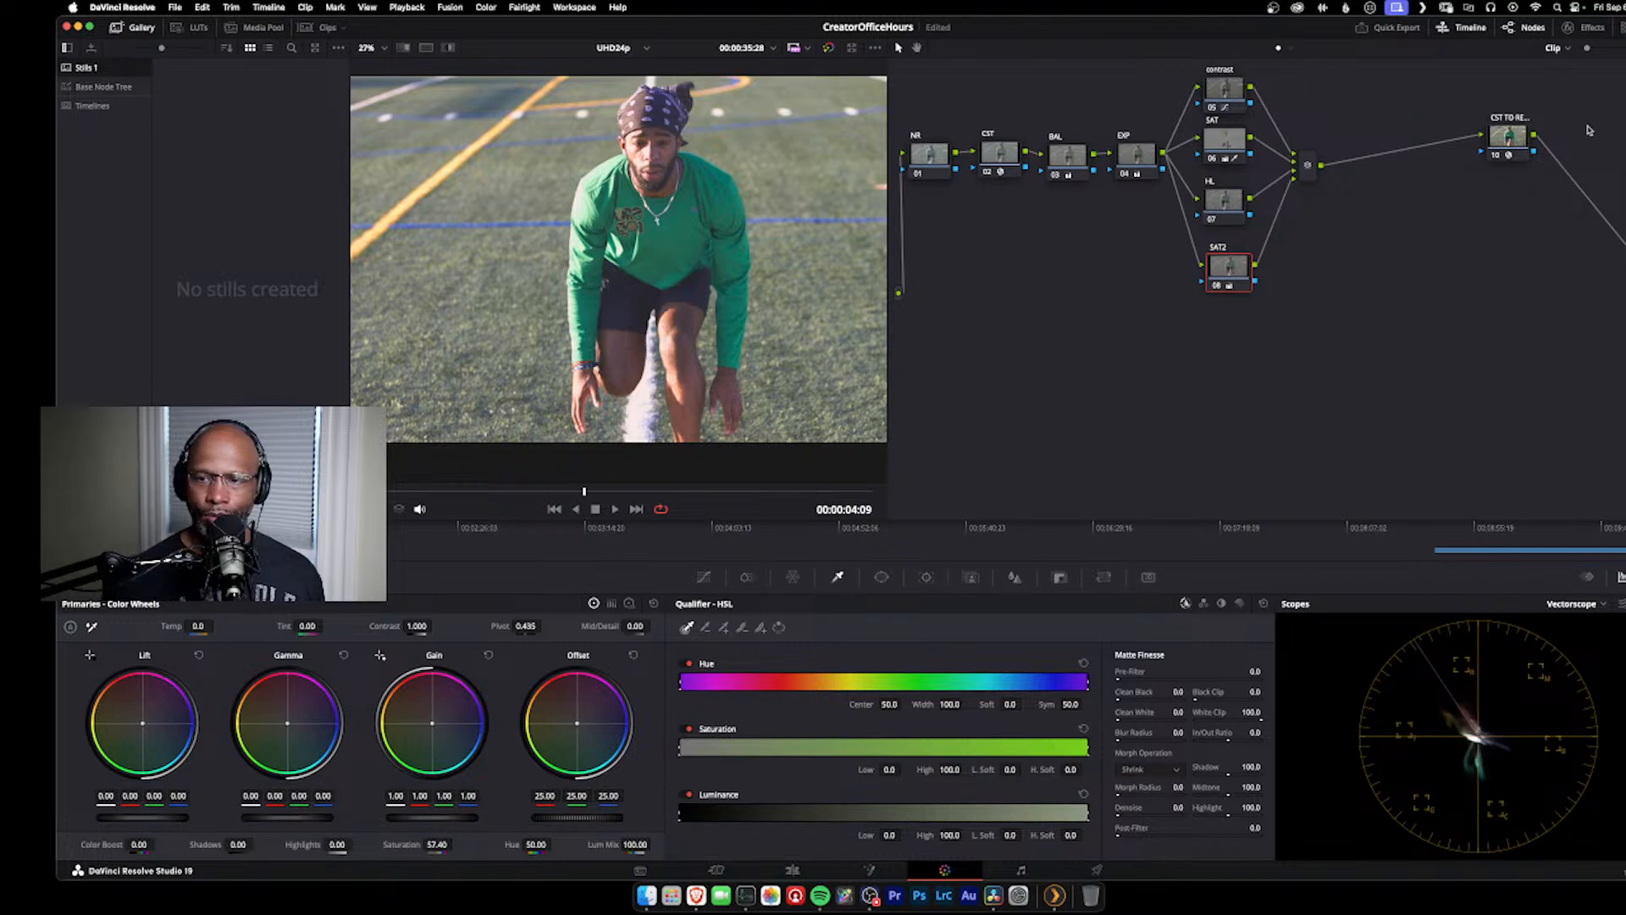
{"action": "left_click_drag", "start_coordinate": [1499, 147], "coordinate": [1441, 173]}
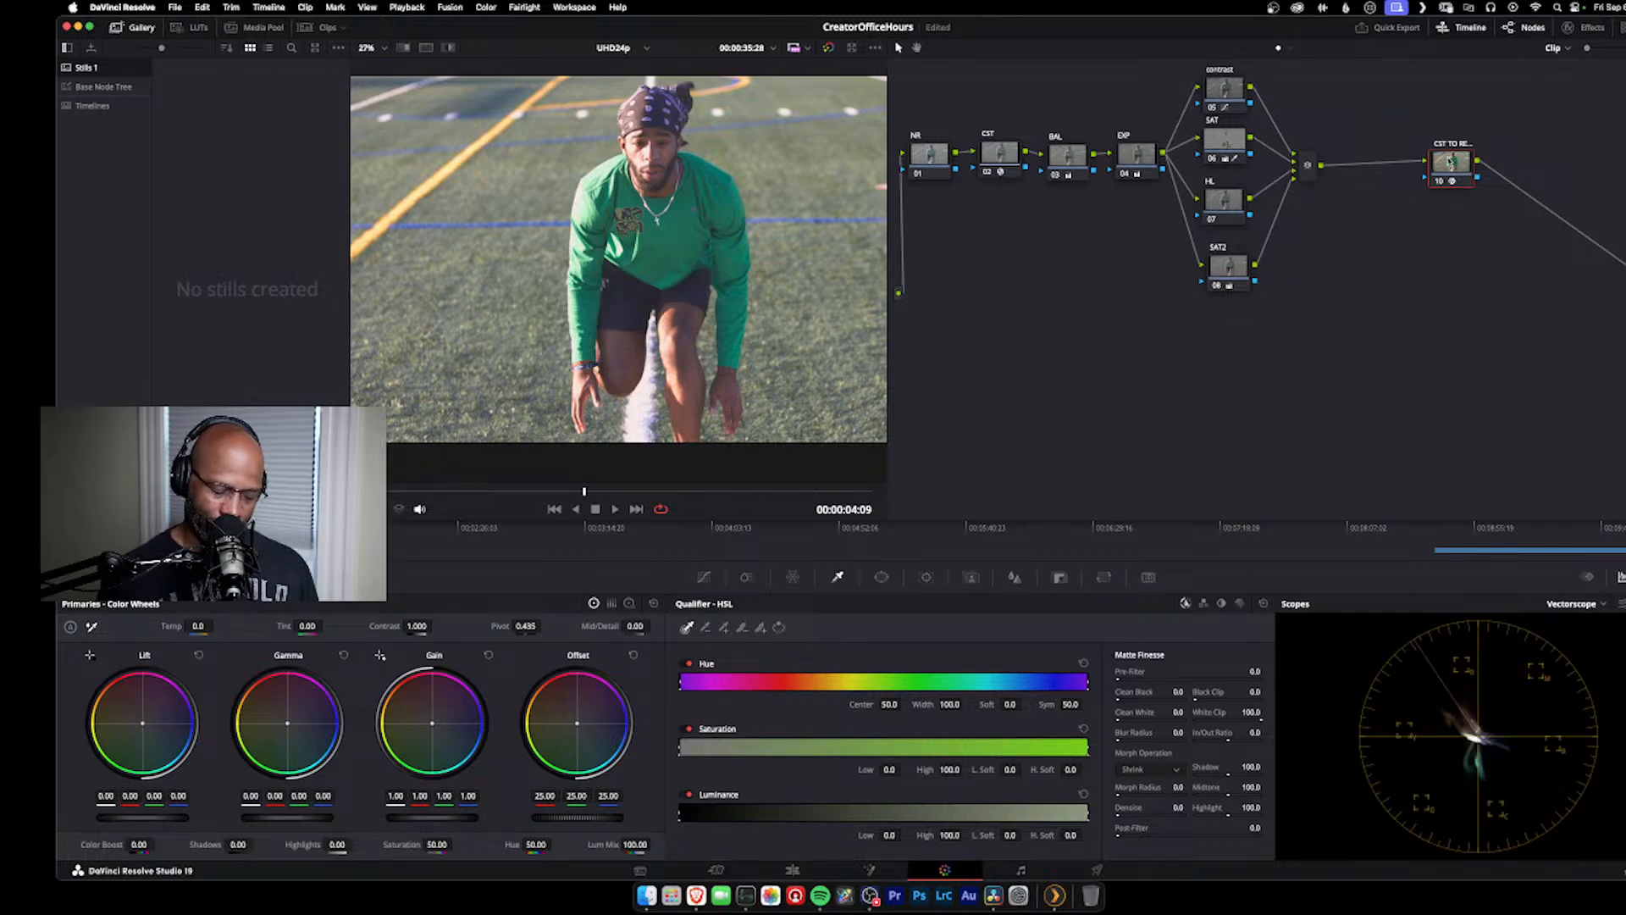
Step: Toggle the output CST node off and on to compare the image with and without the color space transform
{"action": "key", "text": "alt+d"}
{"action": "key", "text": "alt+d"}
{"action": "key", "text": "super+d"}
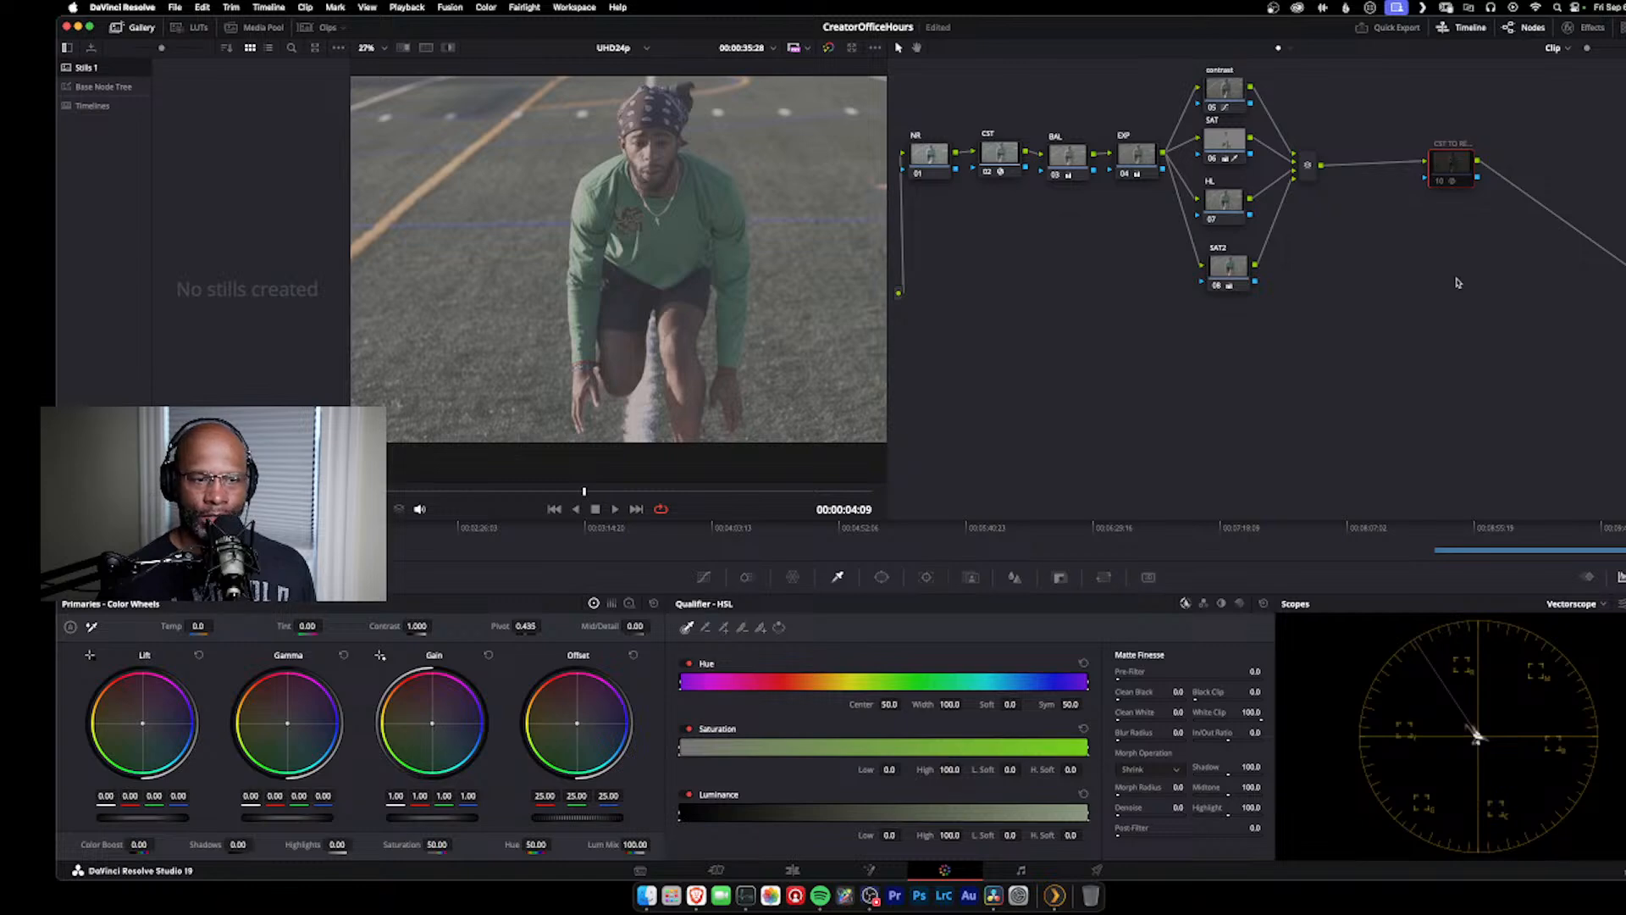
{"action": "key", "text": "super+d"}
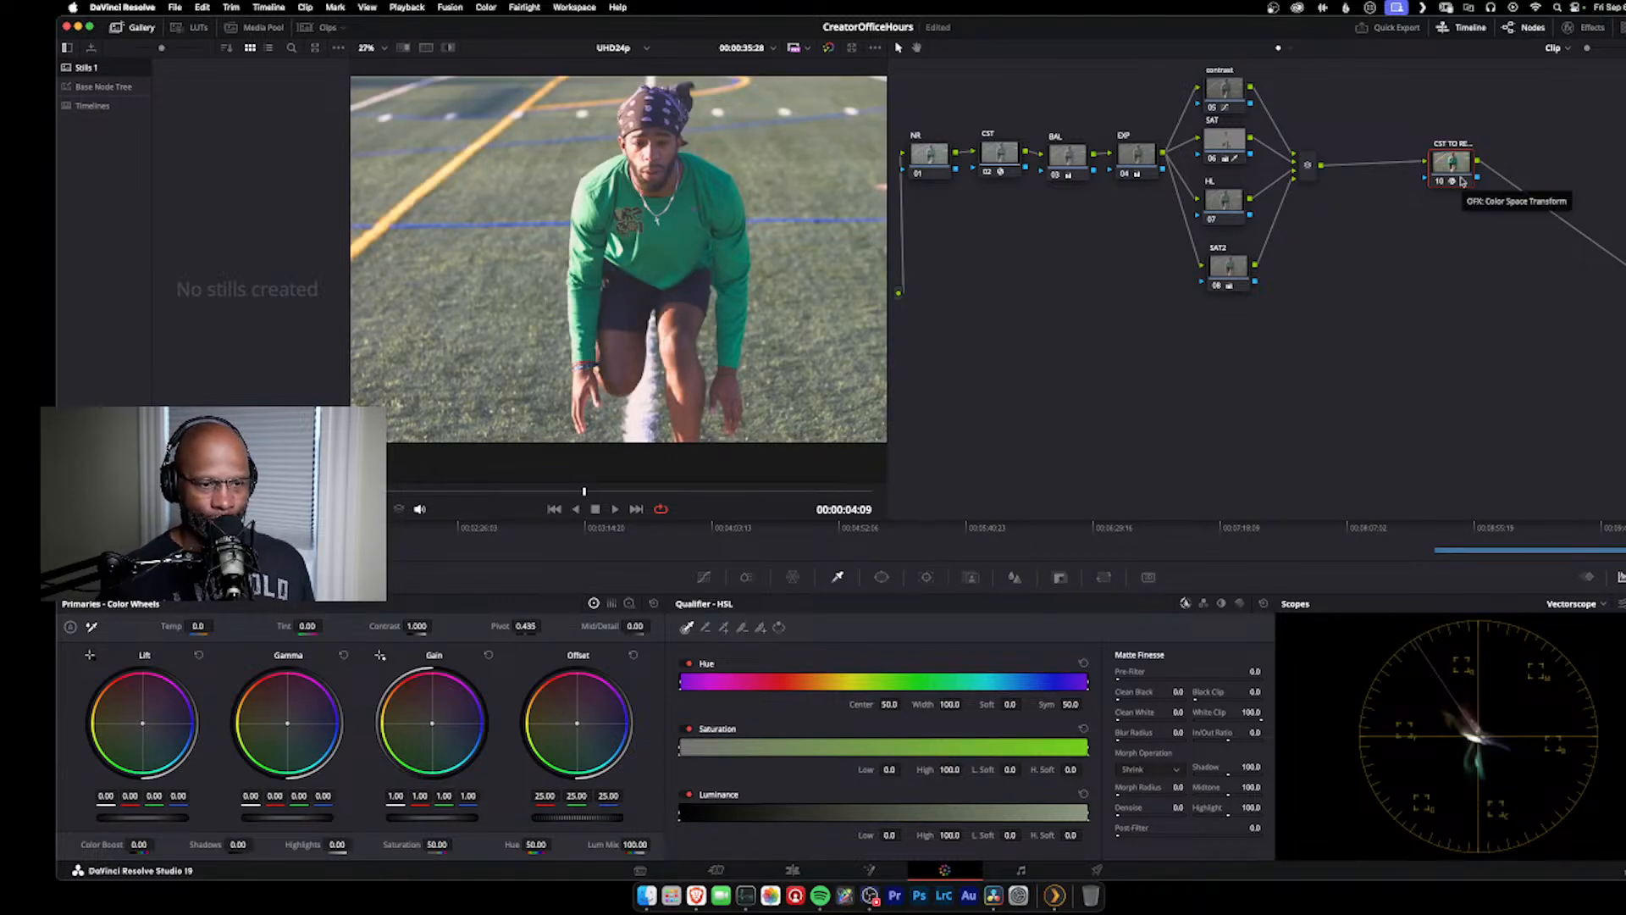
{"action": "key", "text": "super+d"}
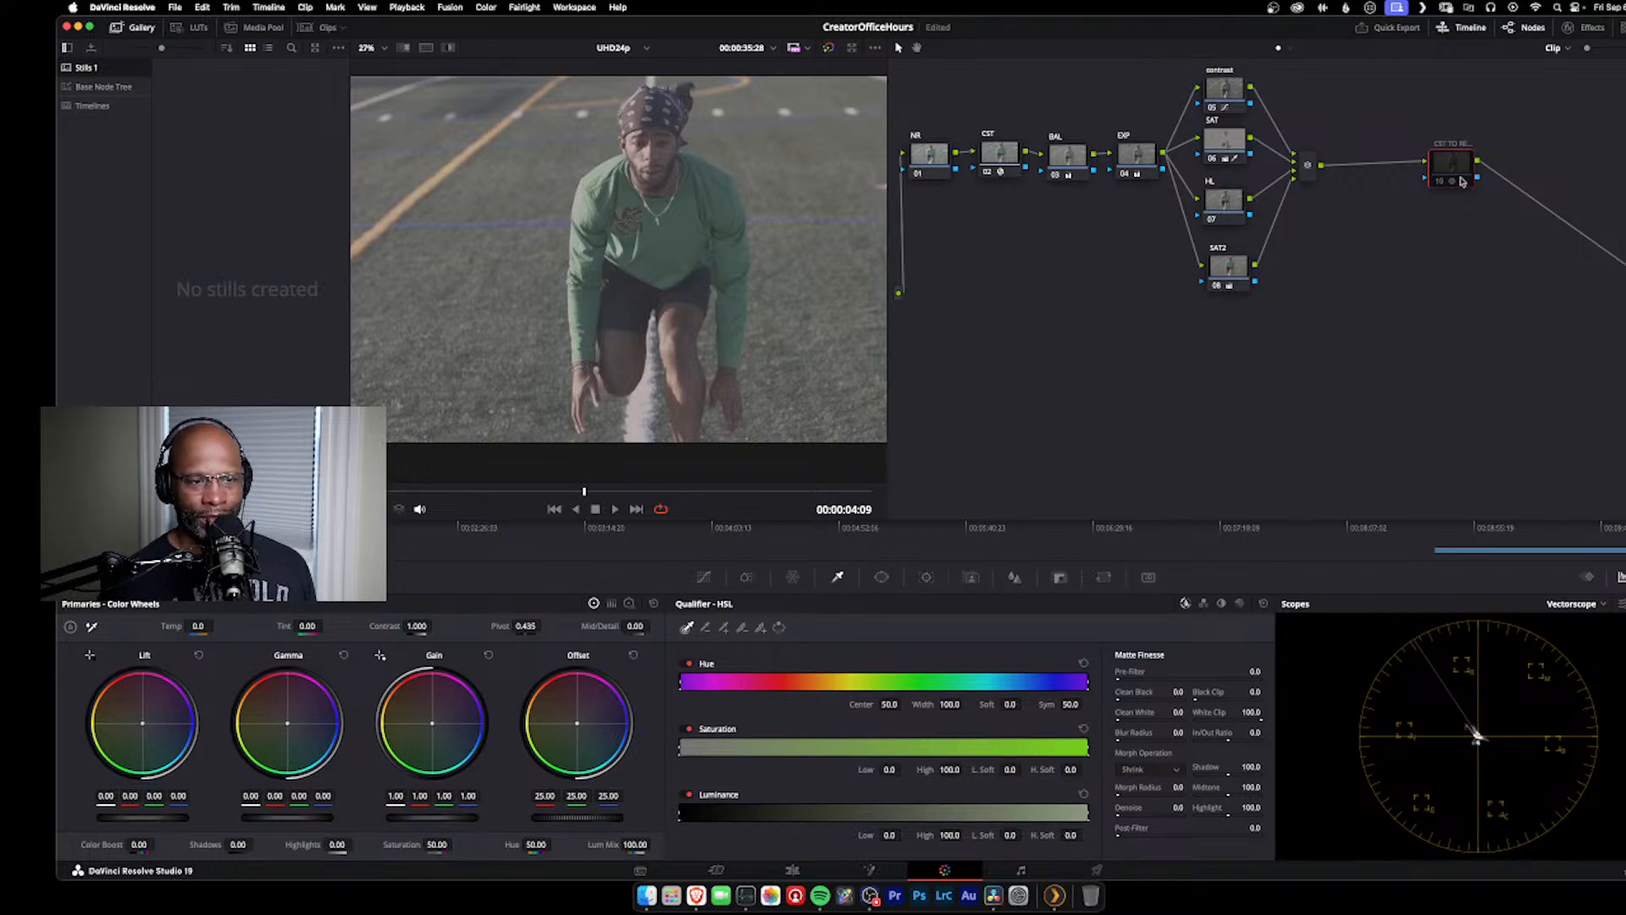
{"action": "key", "text": "super+s"}
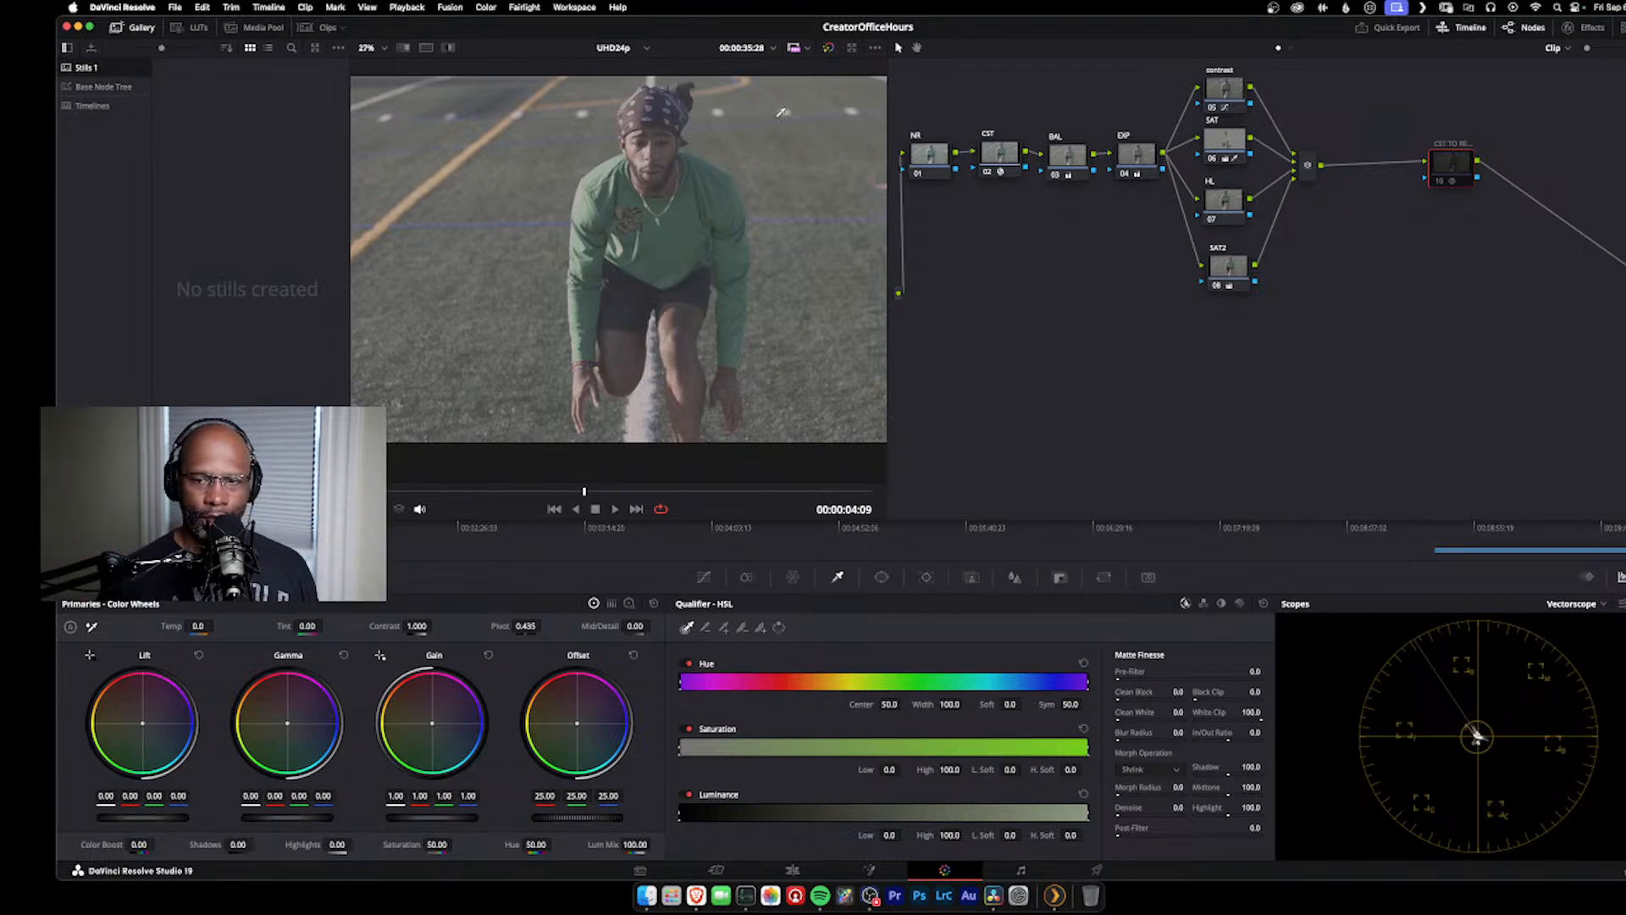
{"action": "key", "text": "ctrl+d"}
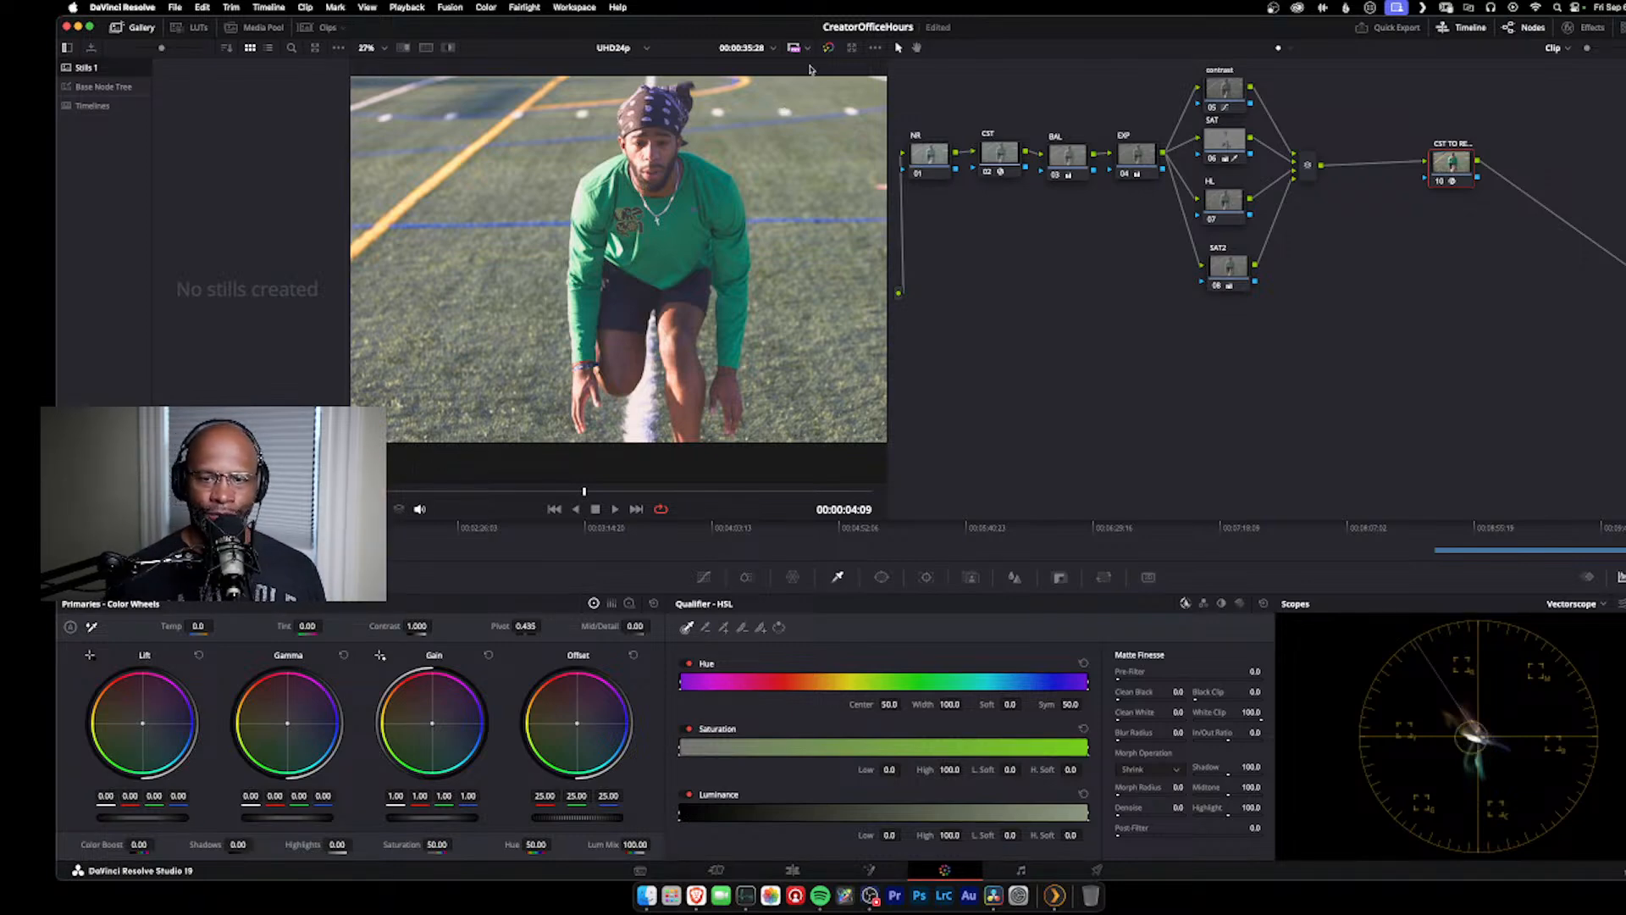
Step: Move the output CST node farther from the parallel mixer and add a serial node between them
{"action": "left_click_drag", "start_coordinate": [1460, 166], "coordinate": [1532, 168]}
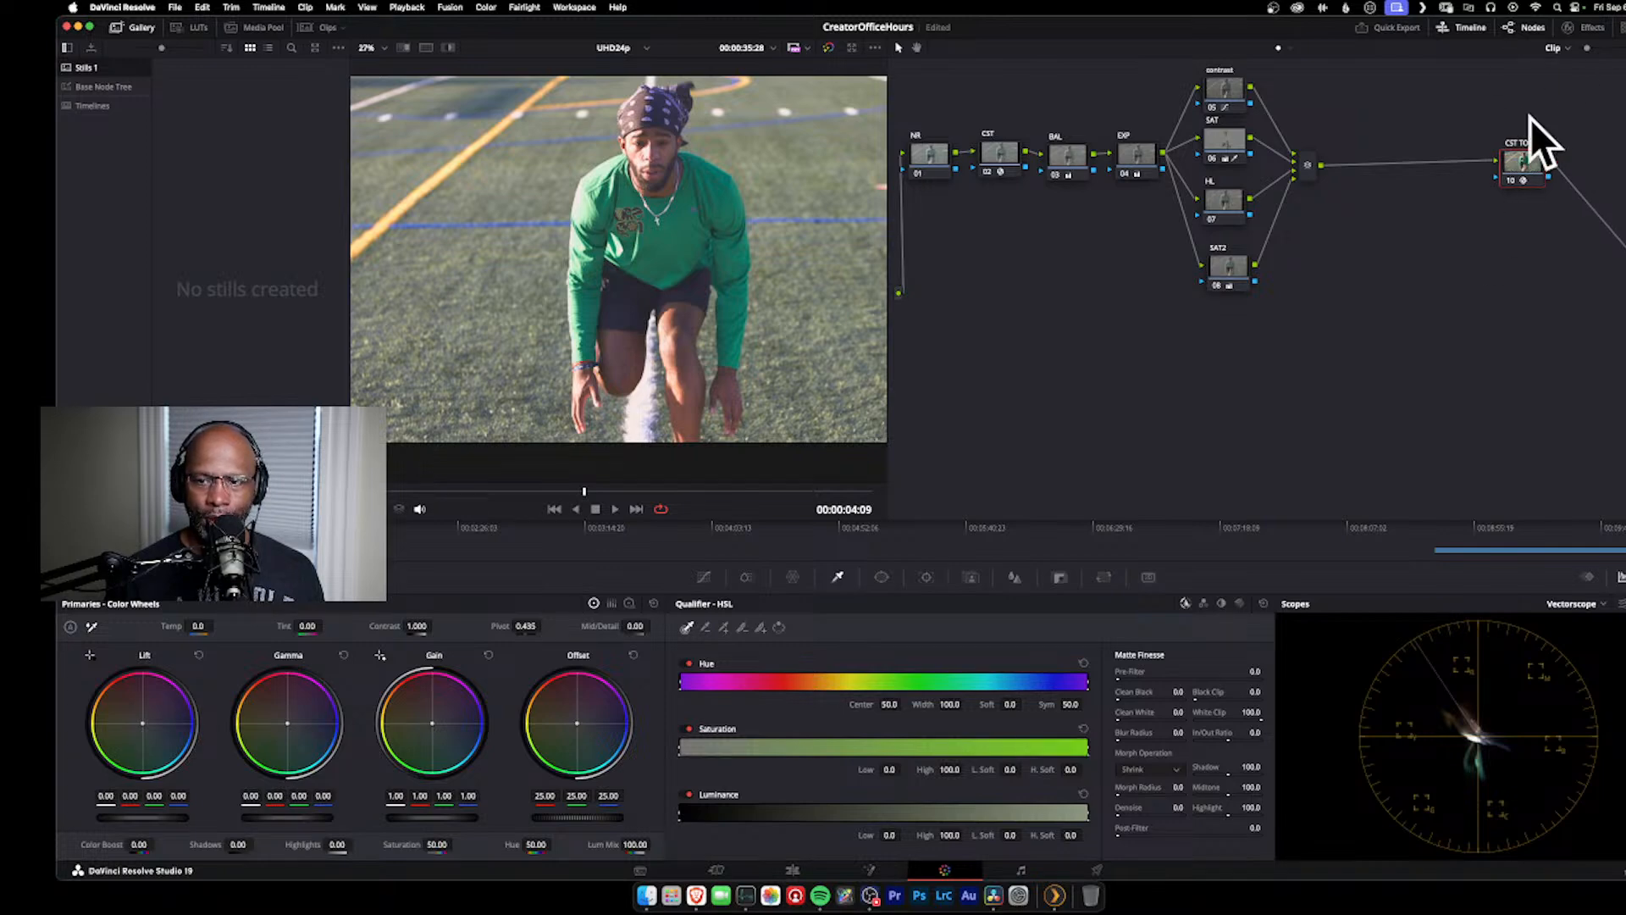
{"action": "left_click", "coordinate": [1309, 166]}
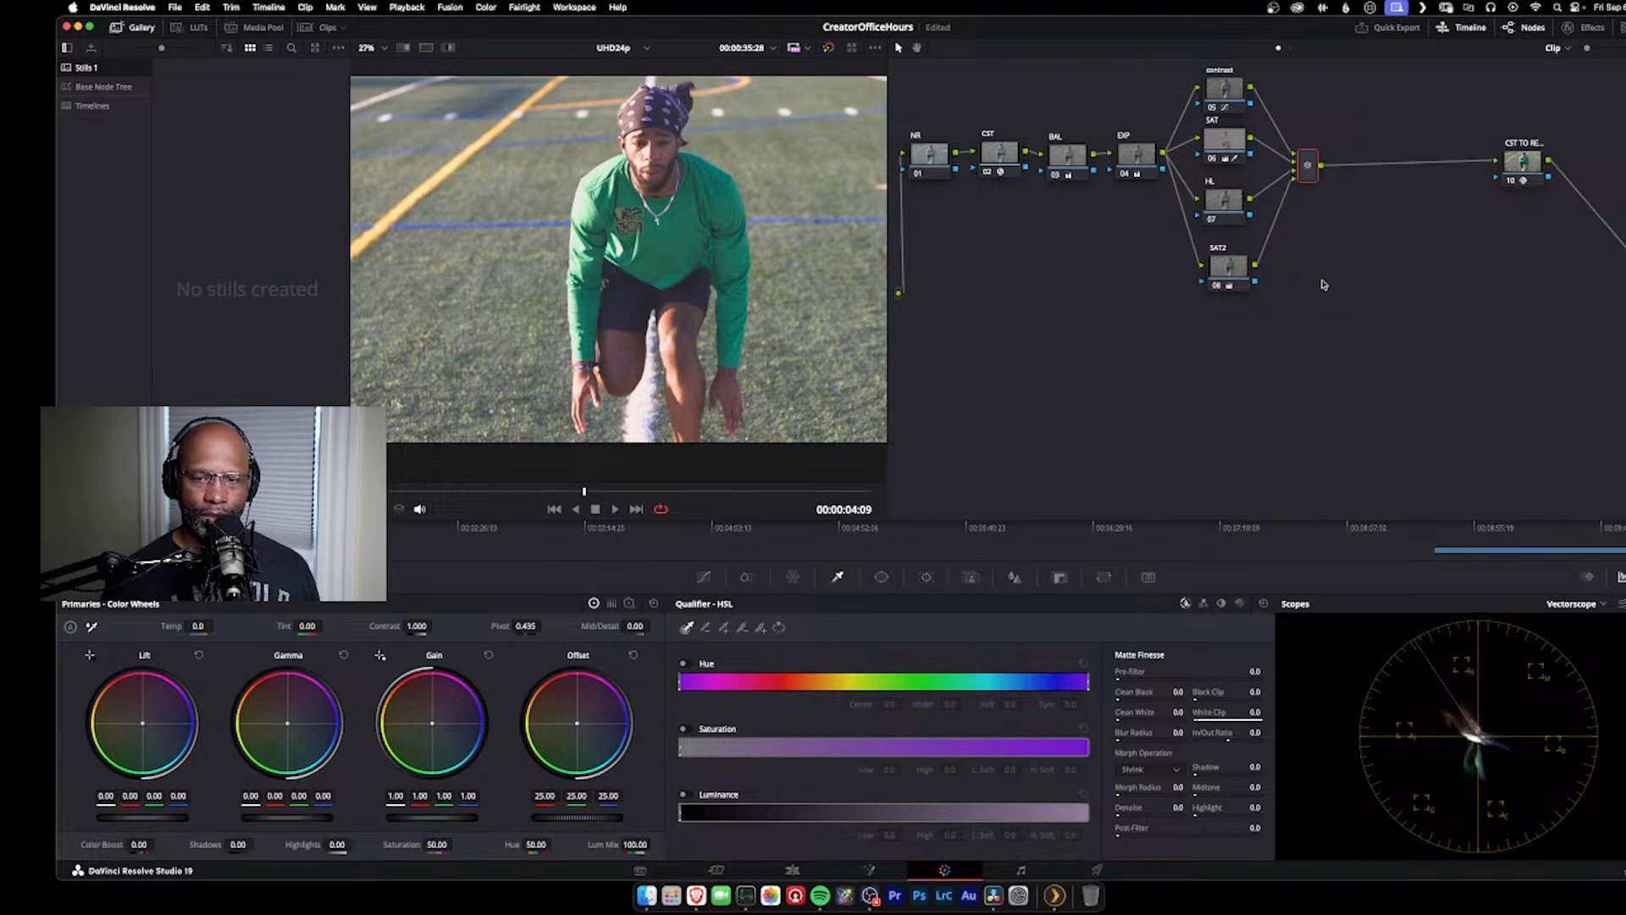
{"action": "key", "text": "alt+s"}
{"action": "left_click_drag", "start_coordinate": [1380, 170], "coordinate": [1388, 159]}
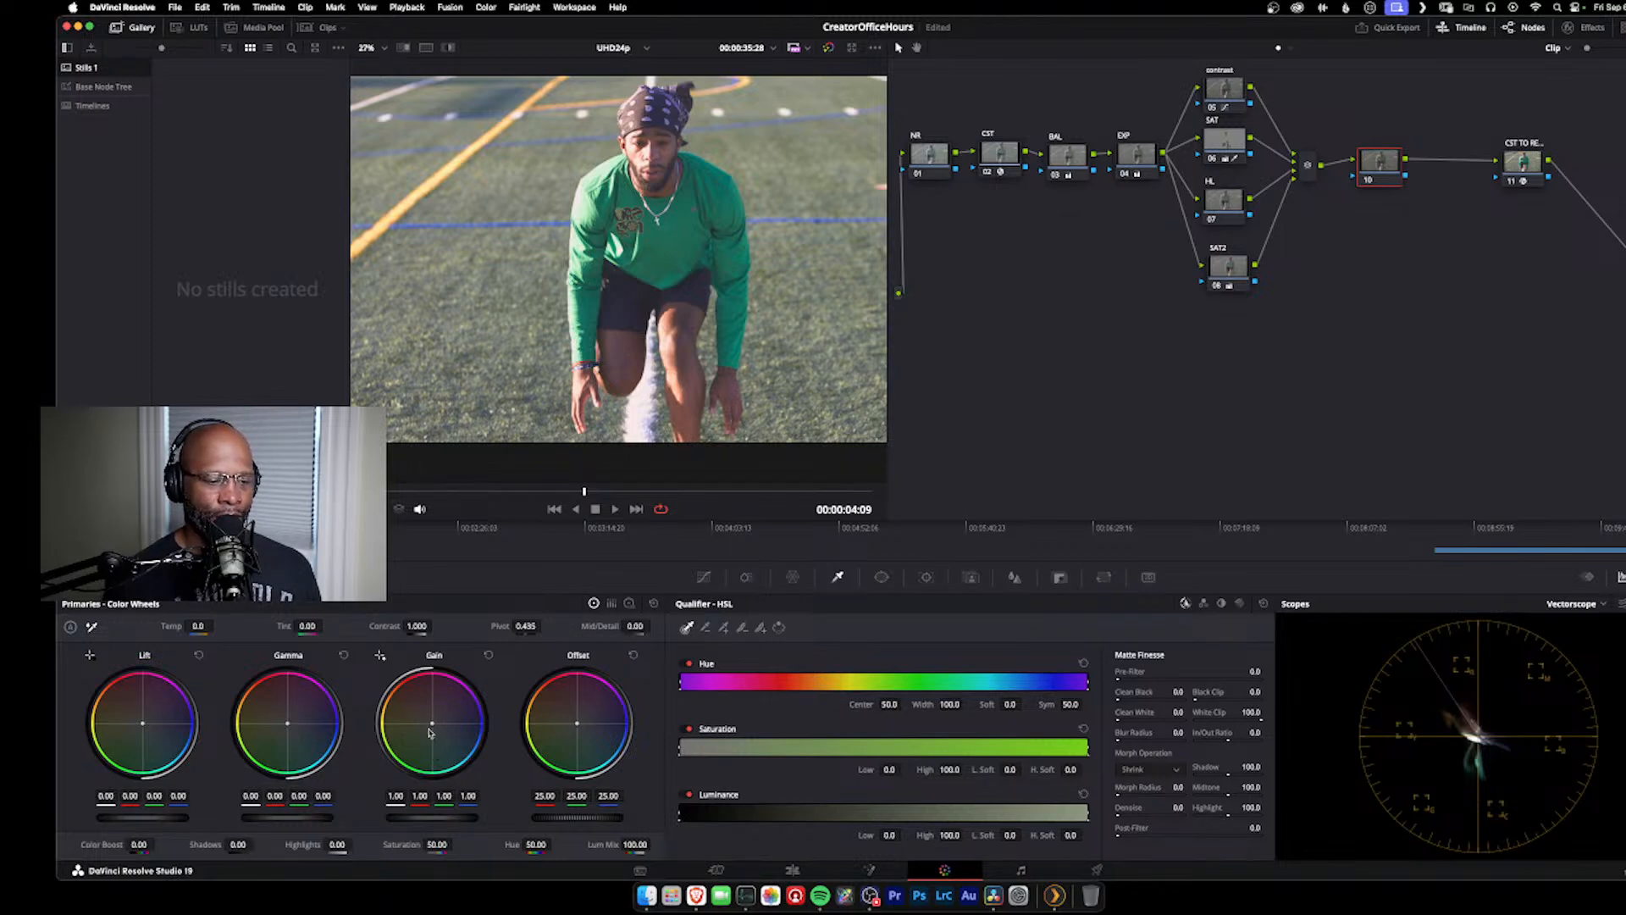
Step: Try a creative tint on the new serial node with gain 1.04/0.99/0.95, lift -0.02/0.01/0.00, a slight gamma nudge and offset 25.28/24.60/23.34
{"action": "left_click_drag", "start_coordinate": [432, 722], "coordinate": [430, 722]}
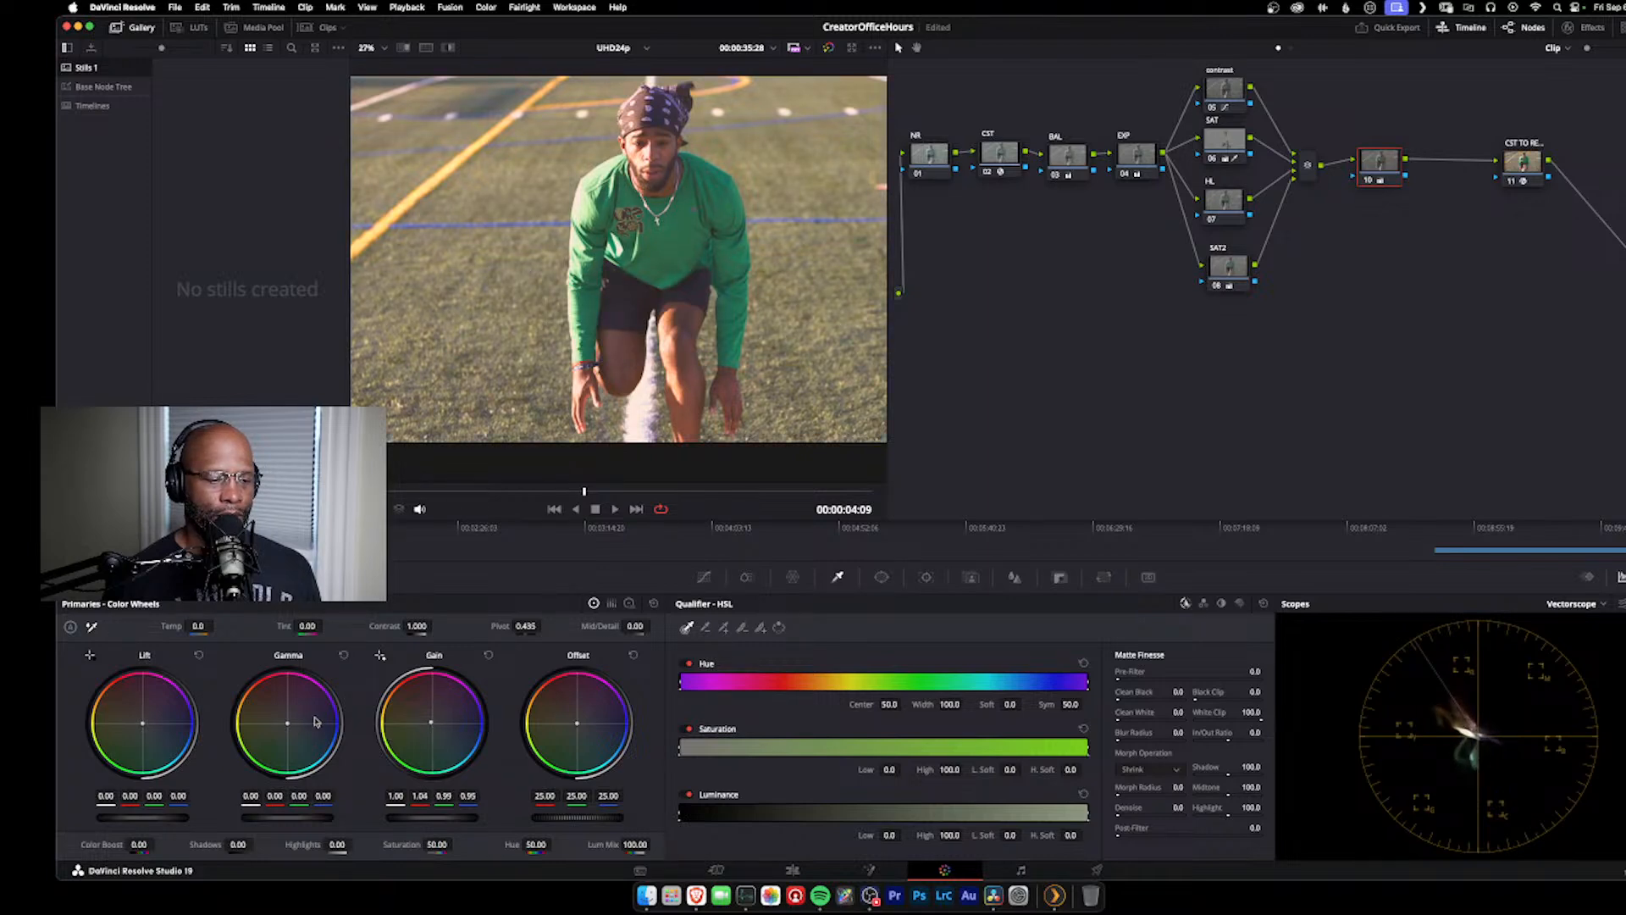
{"action": "left_click_drag", "start_coordinate": [288, 723], "coordinate": [287, 726]}
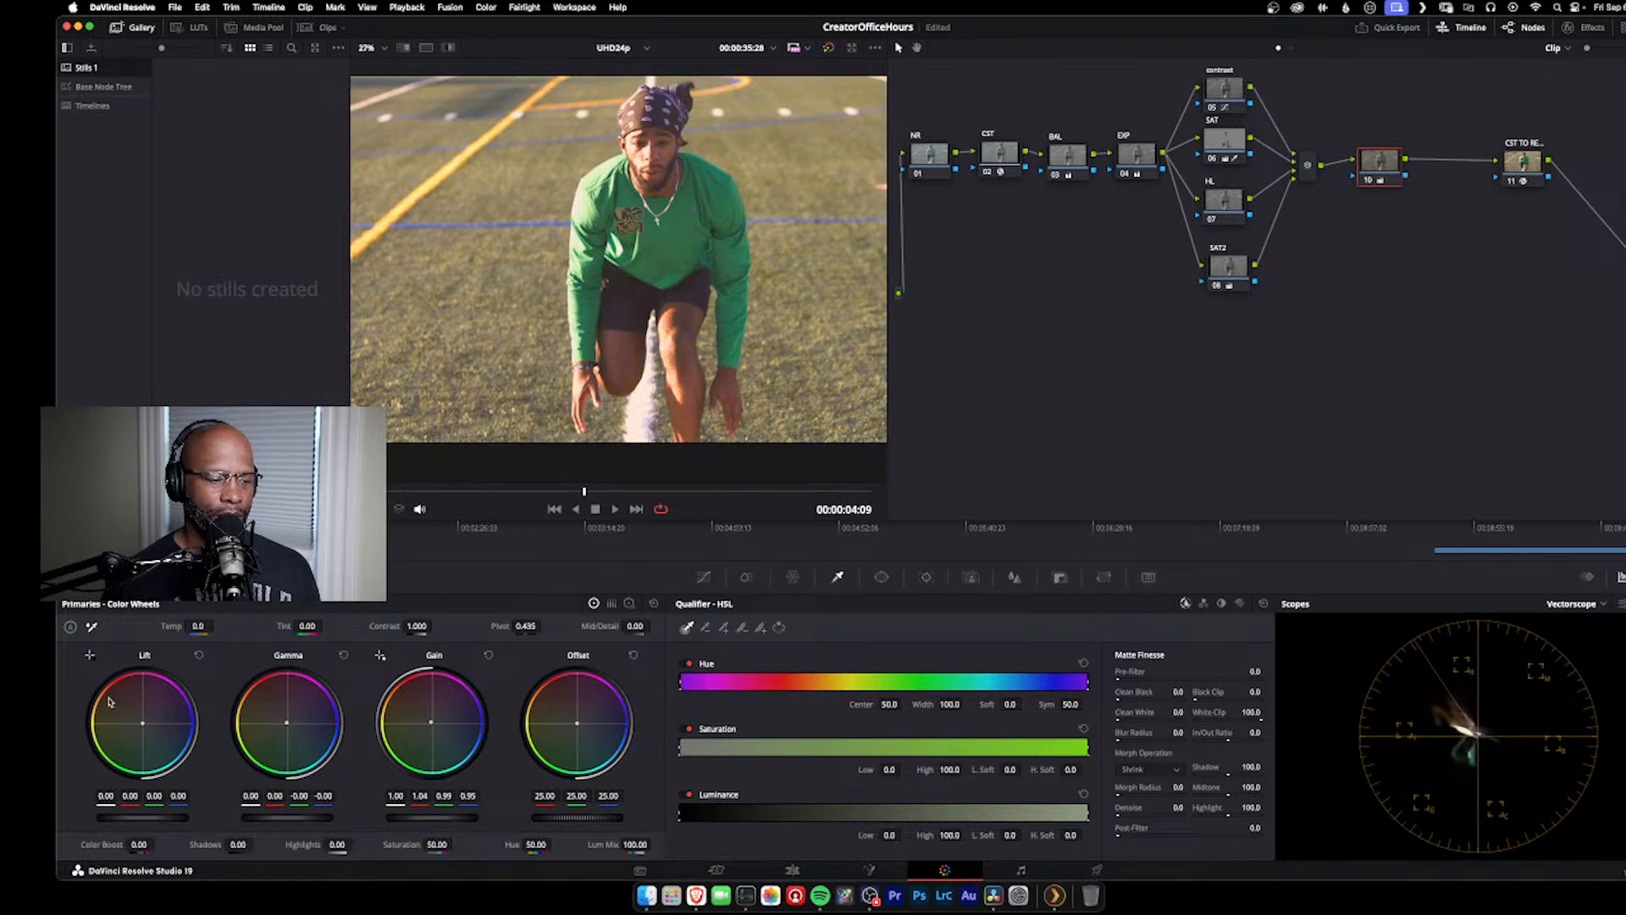
{"action": "left_click_drag", "start_coordinate": [142, 724], "coordinate": [143, 730]}
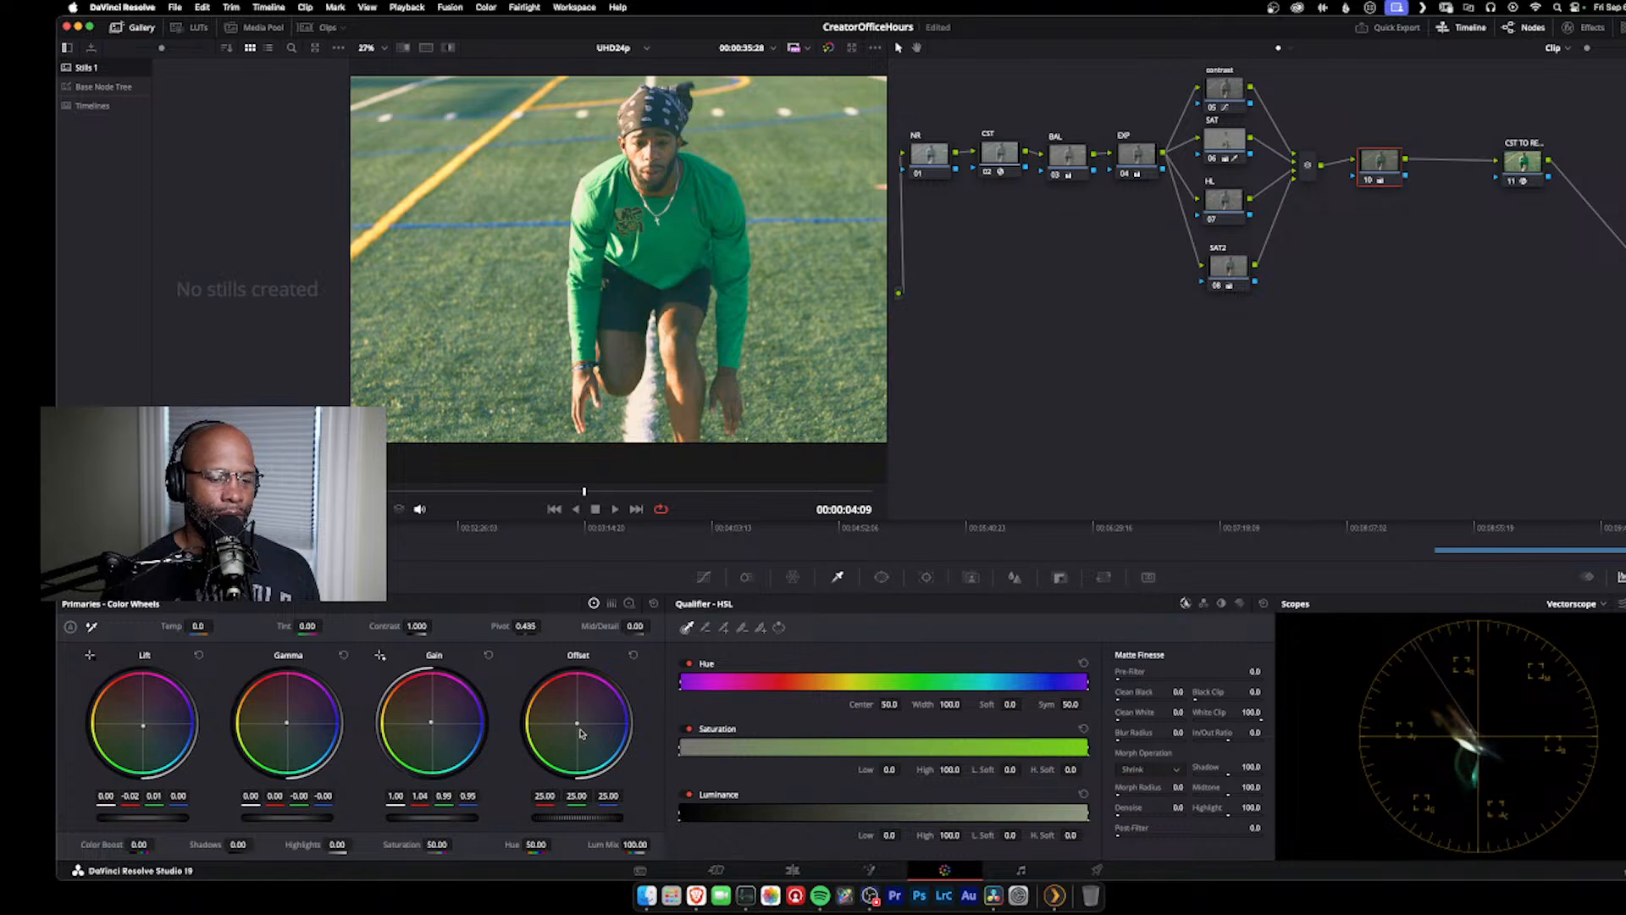
{"action": "left_click_drag", "start_coordinate": [583, 732], "coordinate": [577, 727]}
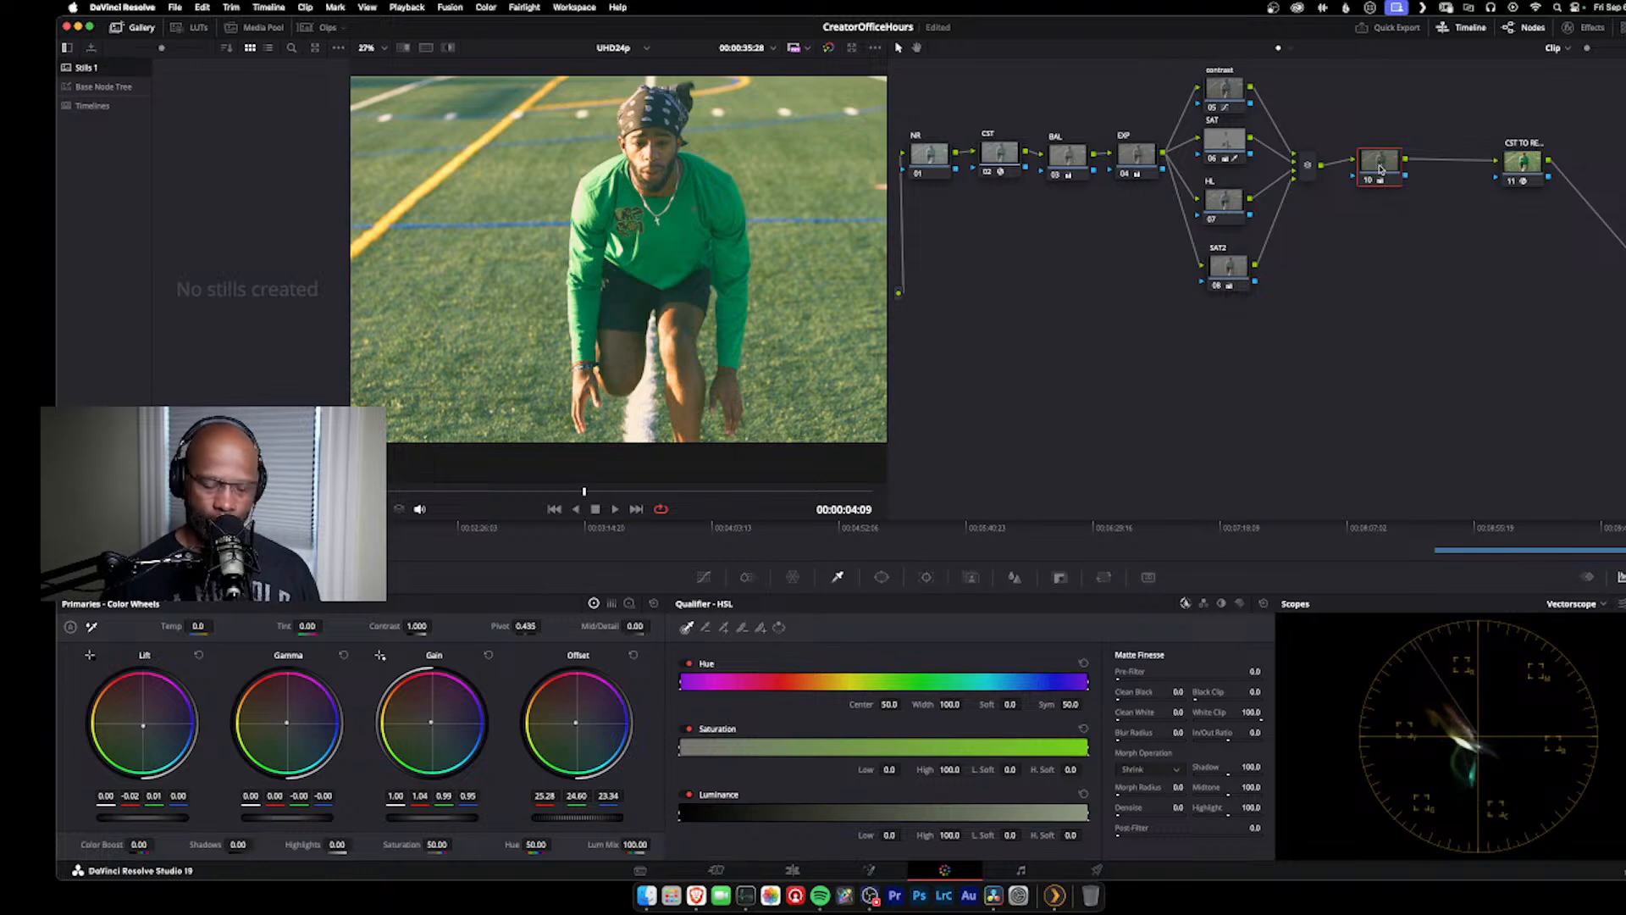
Step: Toggle the new serial node off and on to compare the image with and without the tint
{"action": "key", "text": "super+d"}
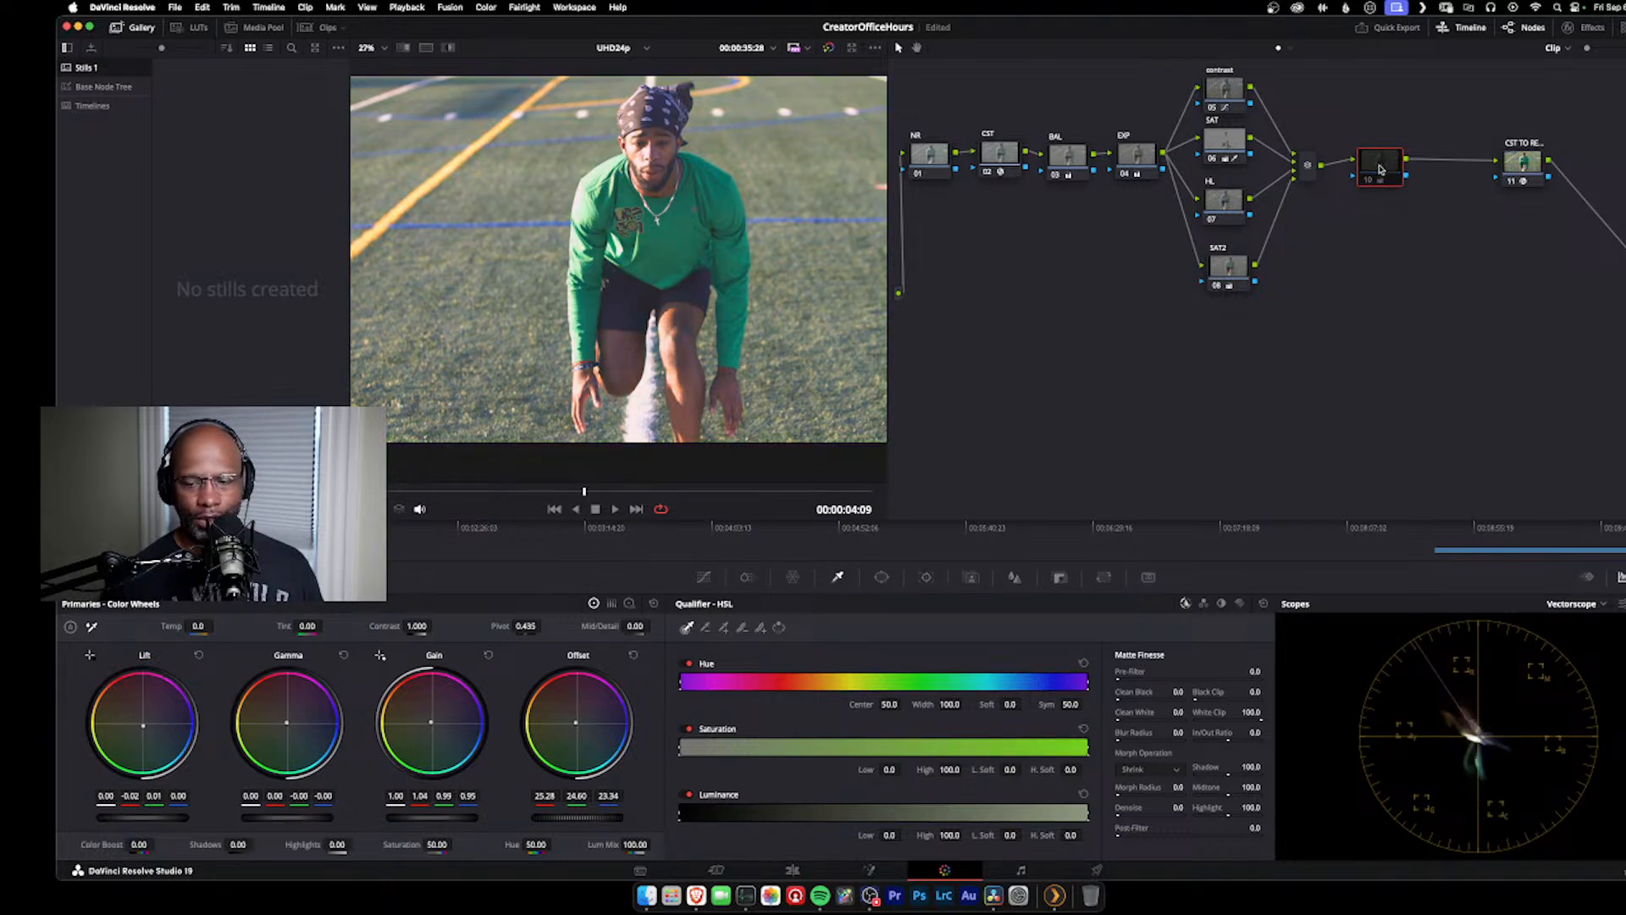
{"action": "key", "text": "super+d"}
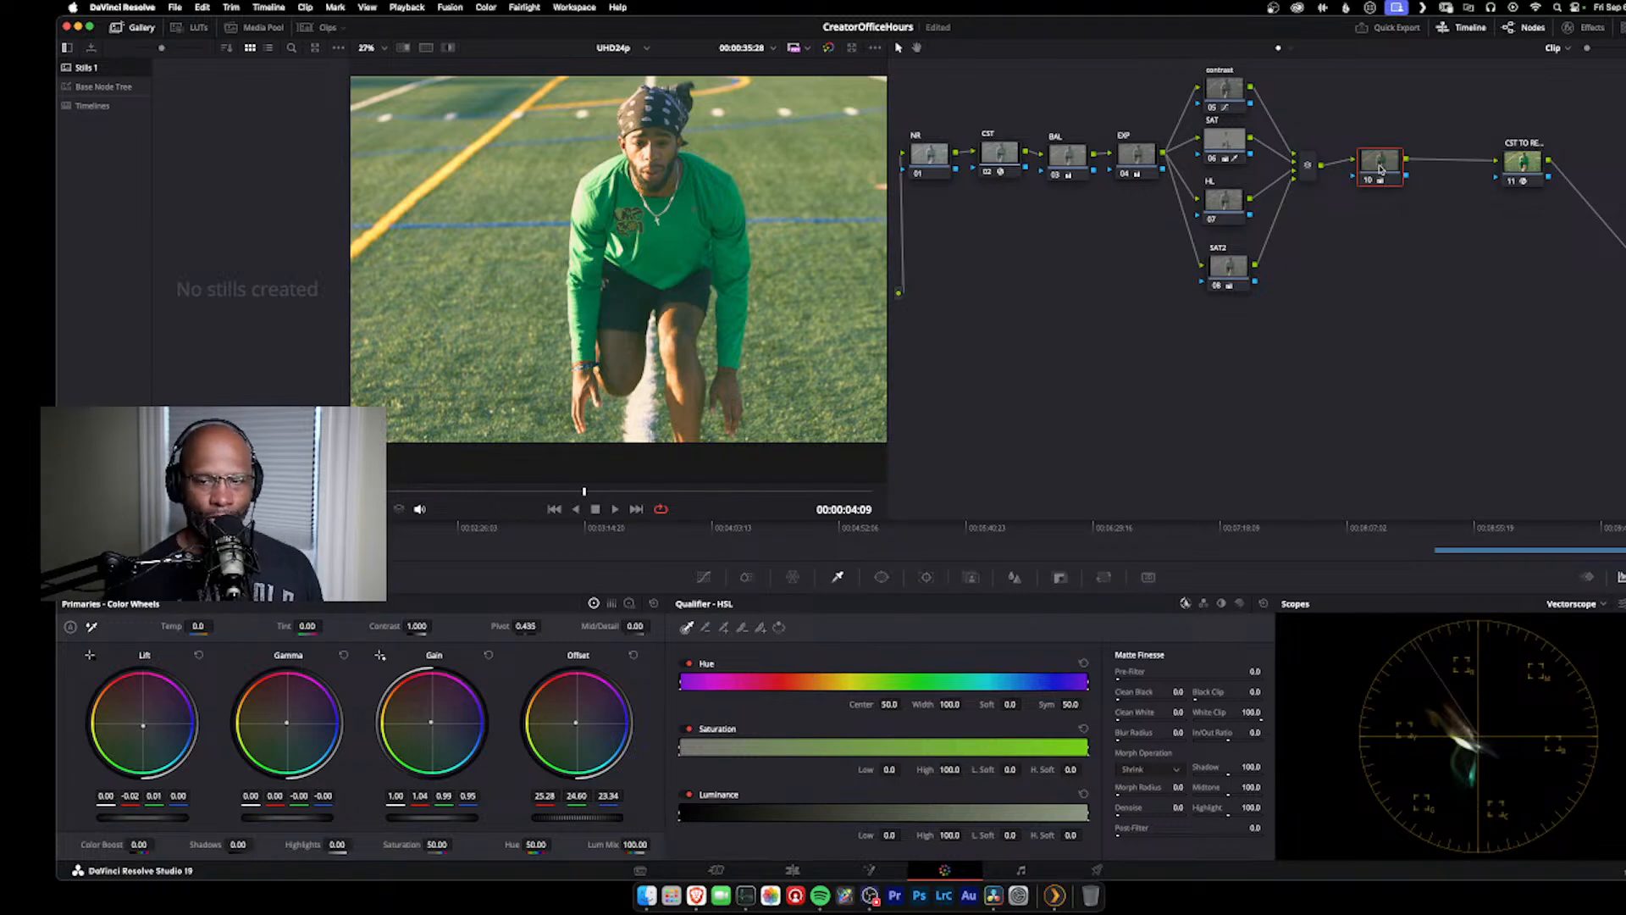
{"action": "key", "text": "super+d"}
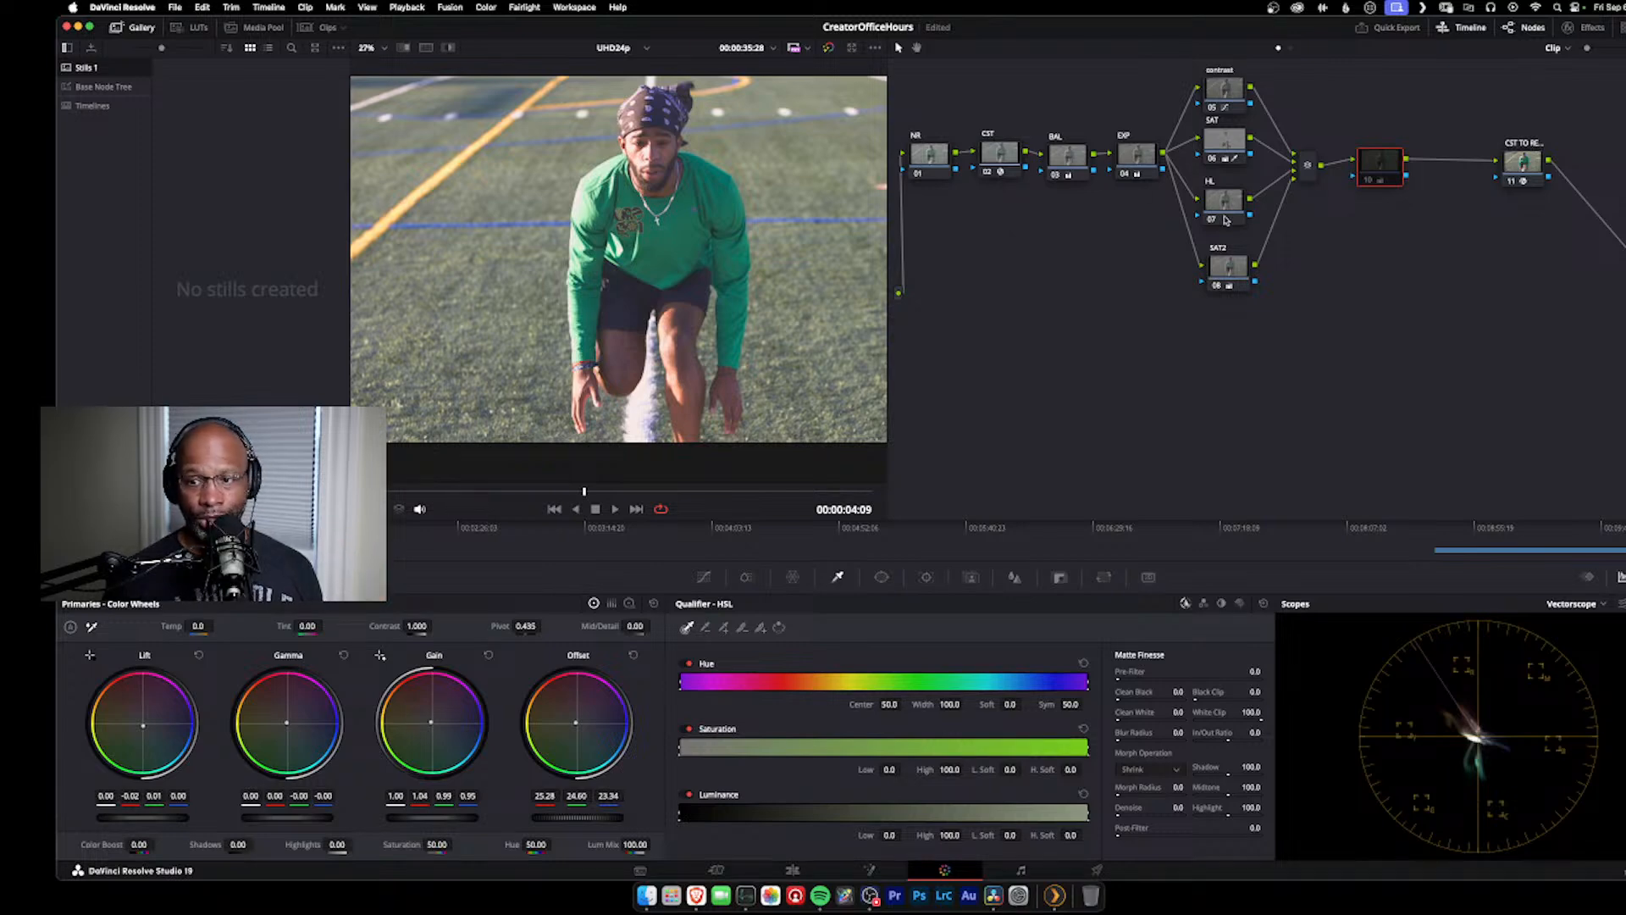
Step: Move the new serial node slightly nearer the parallel mixer and reset its grade
{"action": "left_click_drag", "start_coordinate": [1376, 169], "coordinate": [1364, 156]}
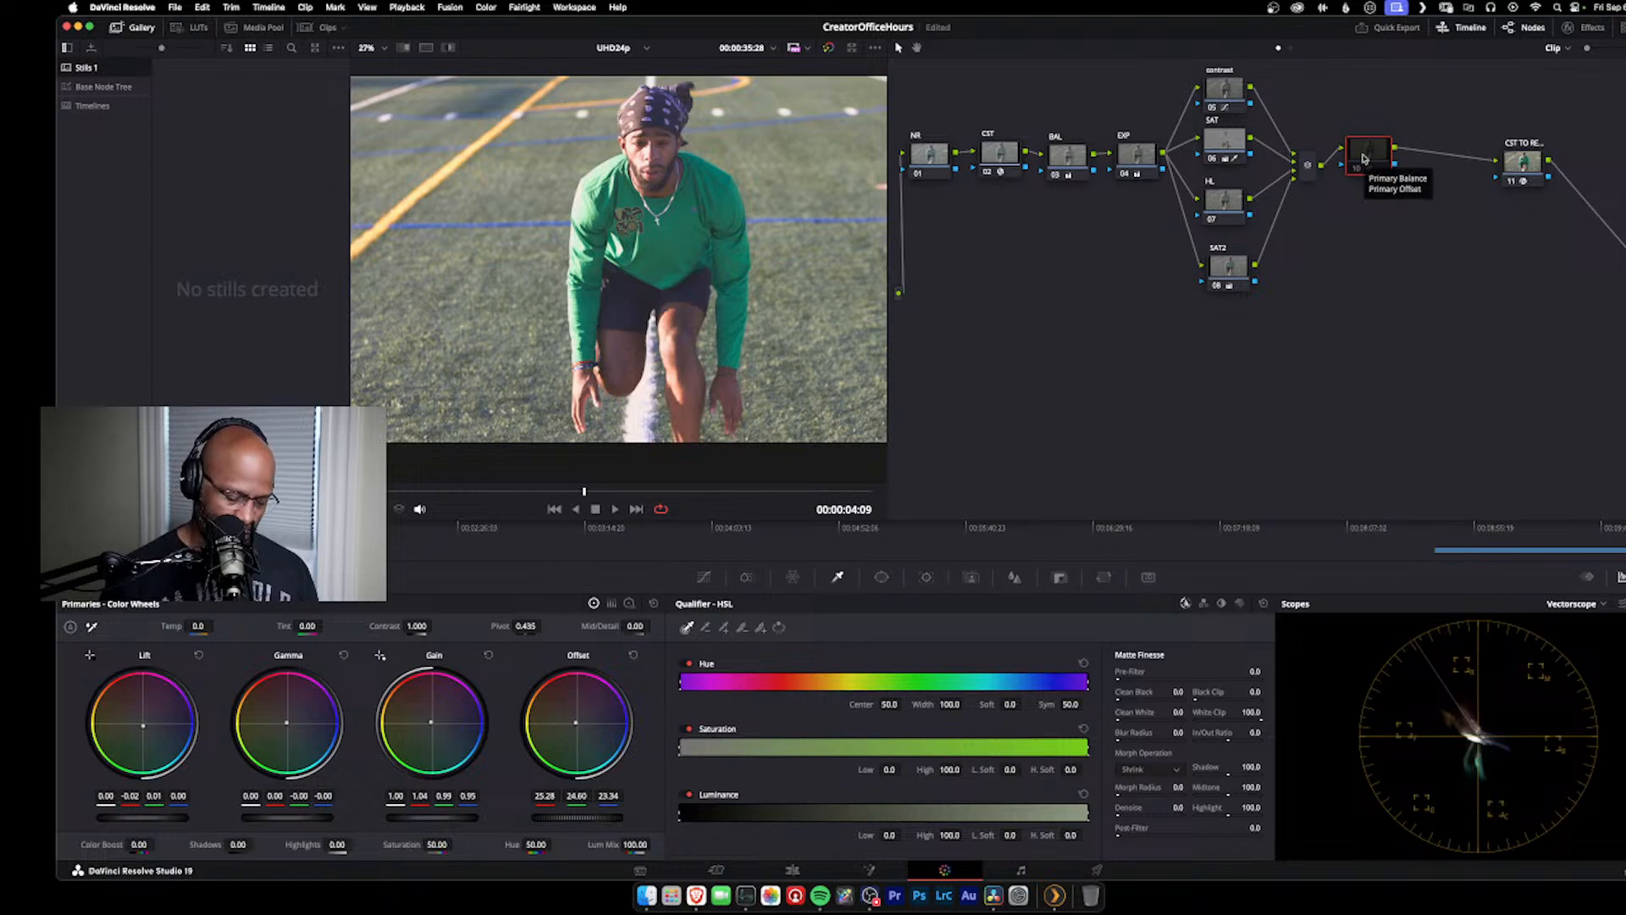
{"action": "right_click", "coordinate": [1365, 157]}
{"action": "left_click", "coordinate": [1444, 163]}
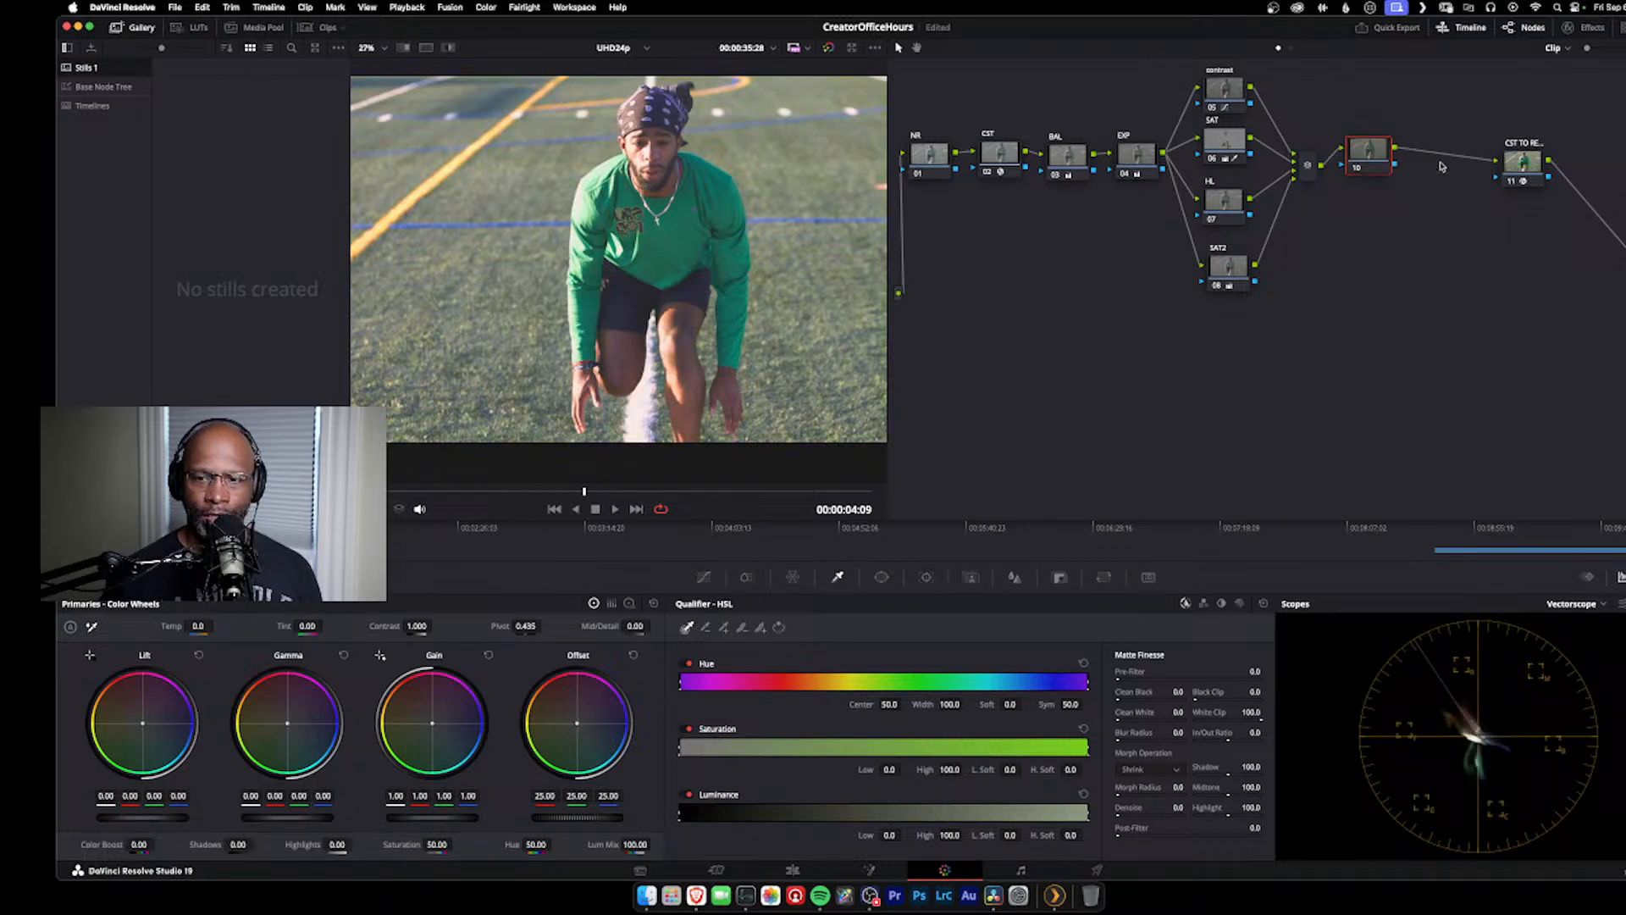
Step: Apply the Leeming LUT Pro III - Canon R Series - C-Log3 LUT to the serial node after the parallel mixer
{"action": "right_click", "coordinate": [1379, 153]}
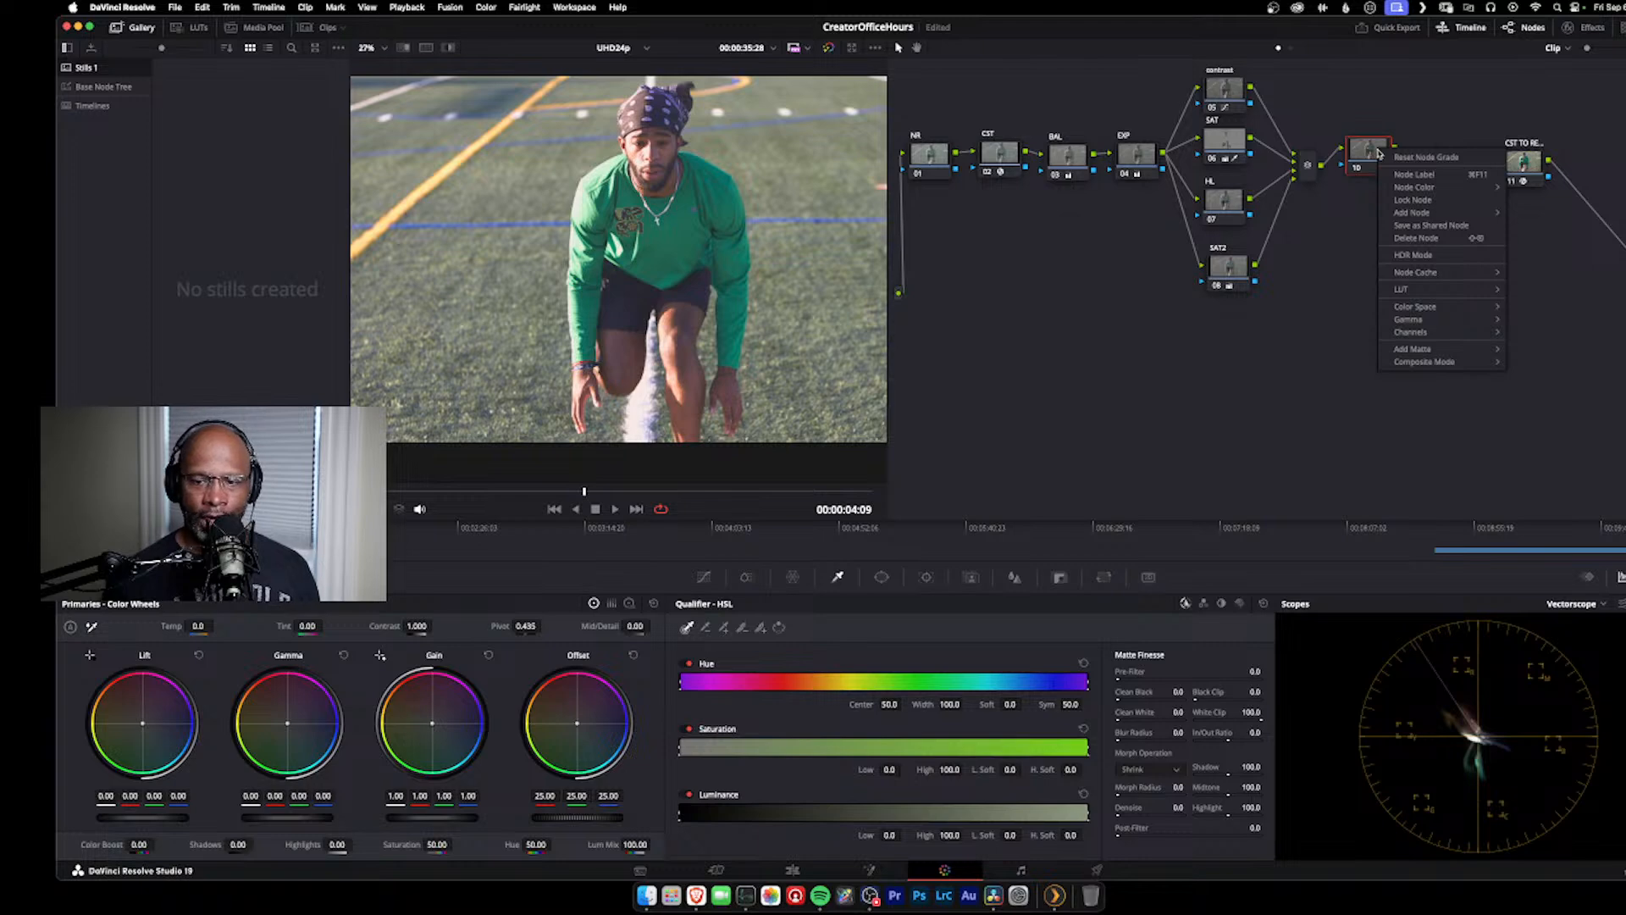
{"action": "mouse_move", "coordinate": [1425, 290]}
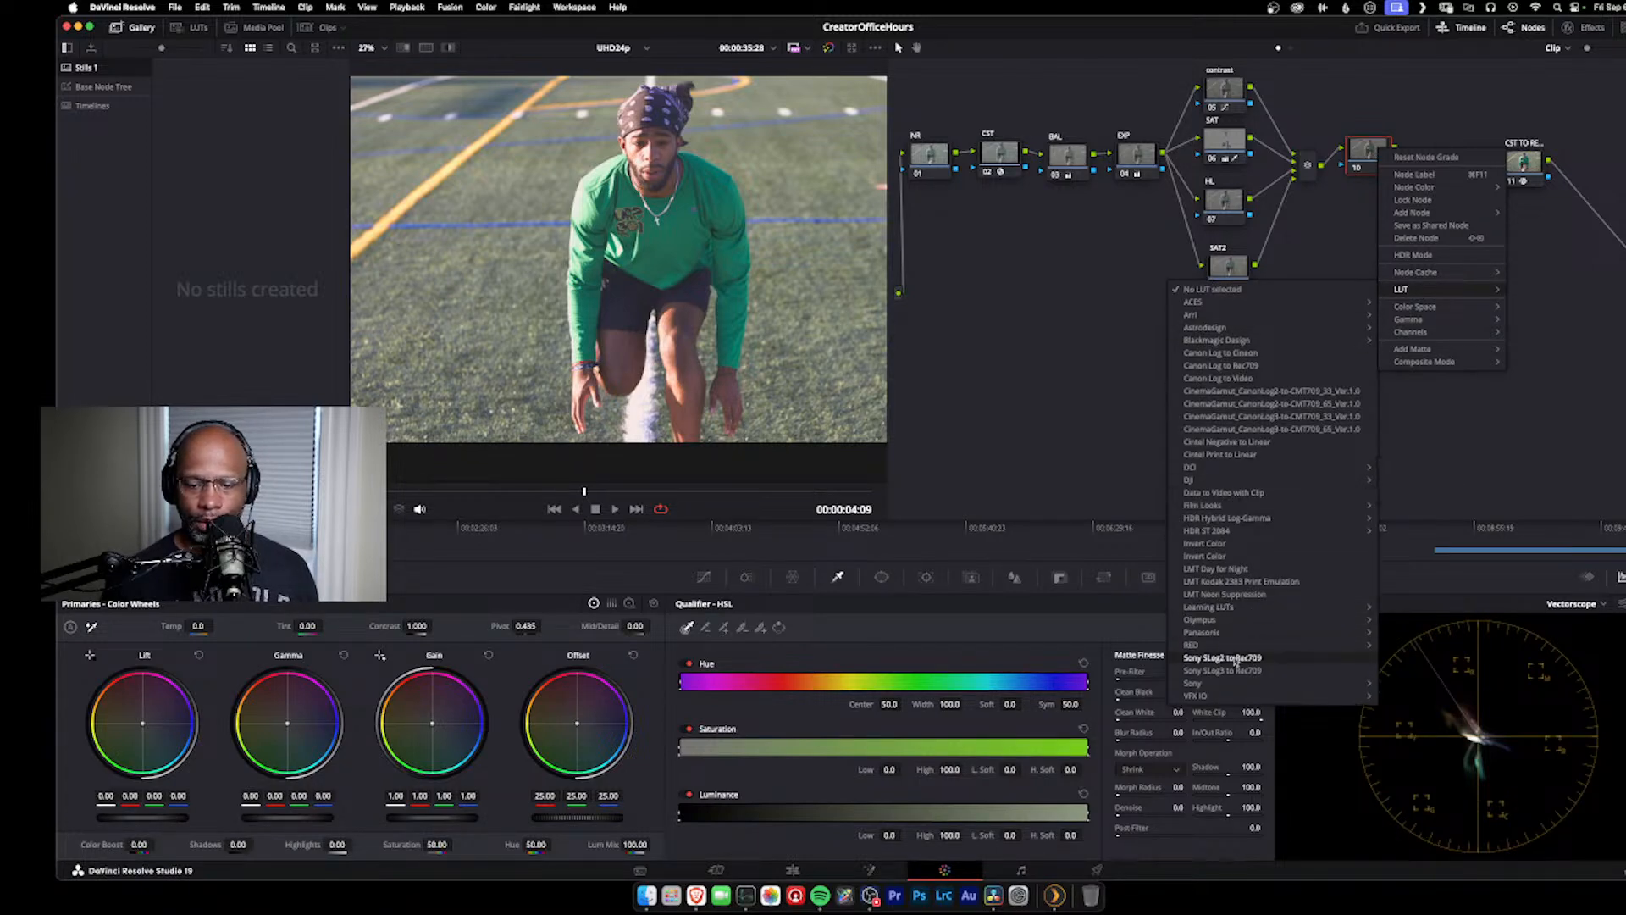
{"action": "mouse_move", "coordinate": [1245, 607]}
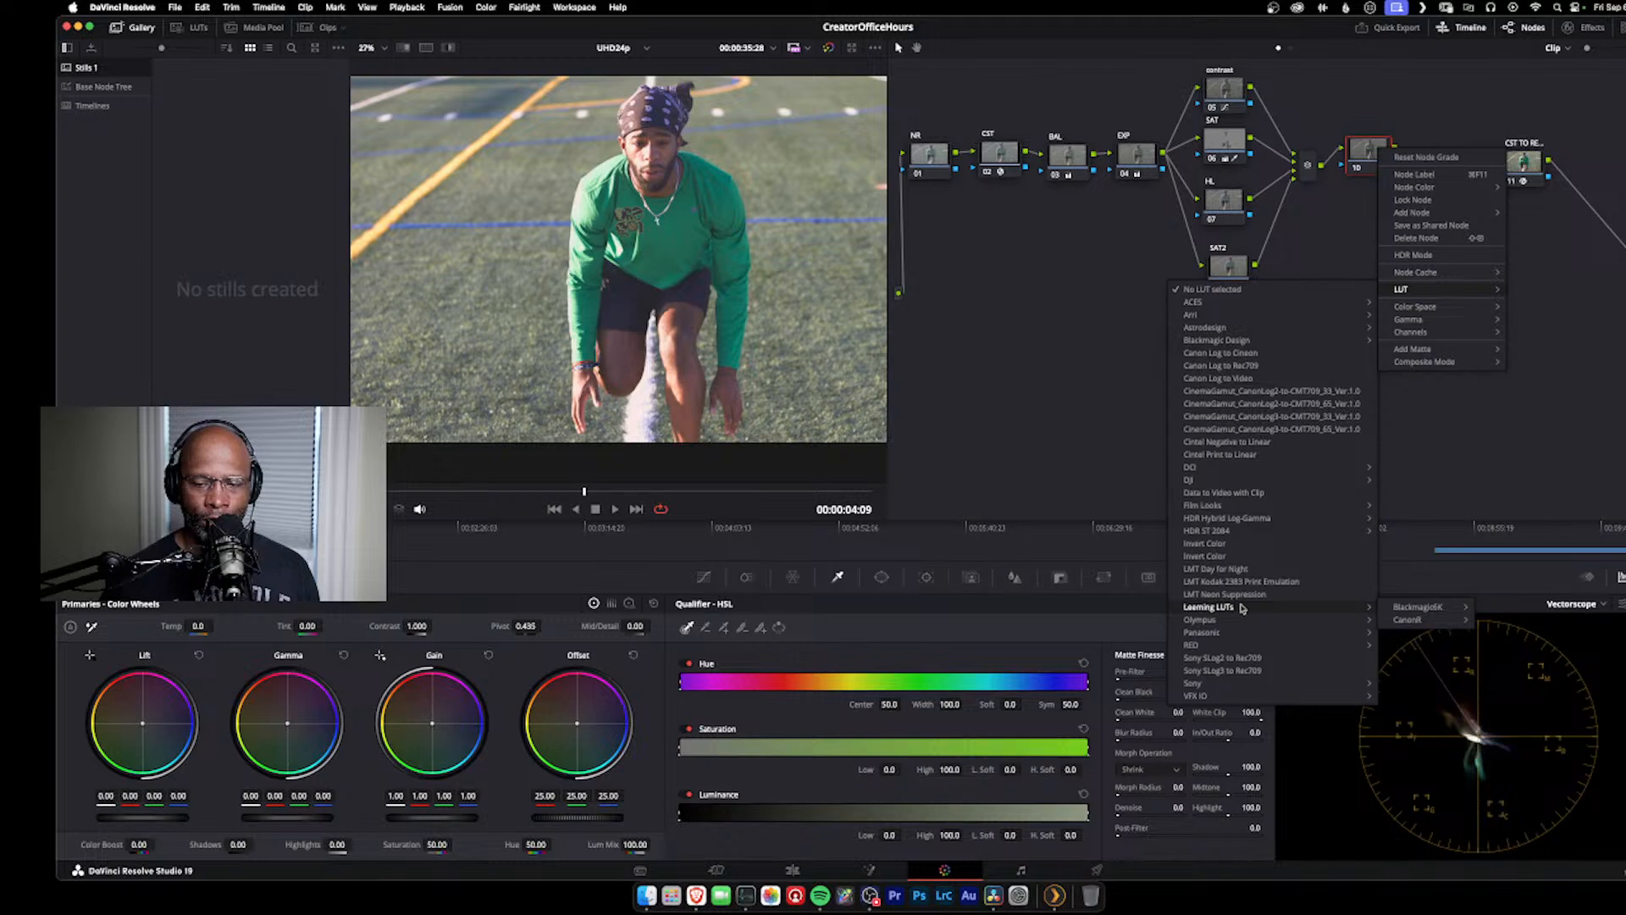
{"action": "mouse_move", "coordinate": [1440, 620]}
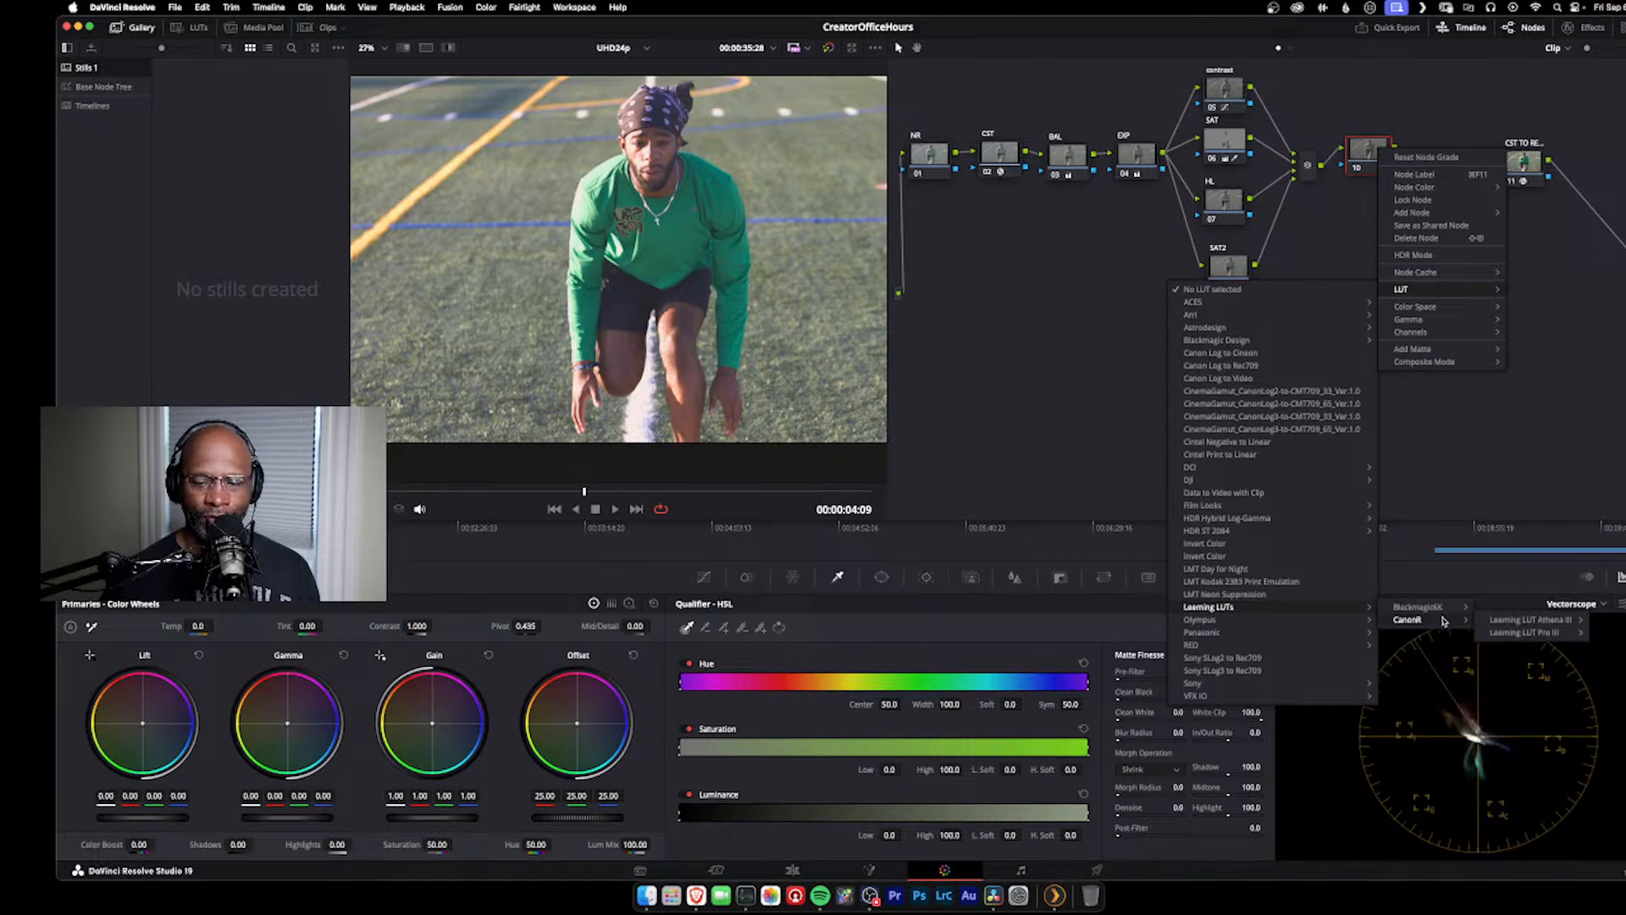
{"action": "mouse_move", "coordinate": [1525, 633]}
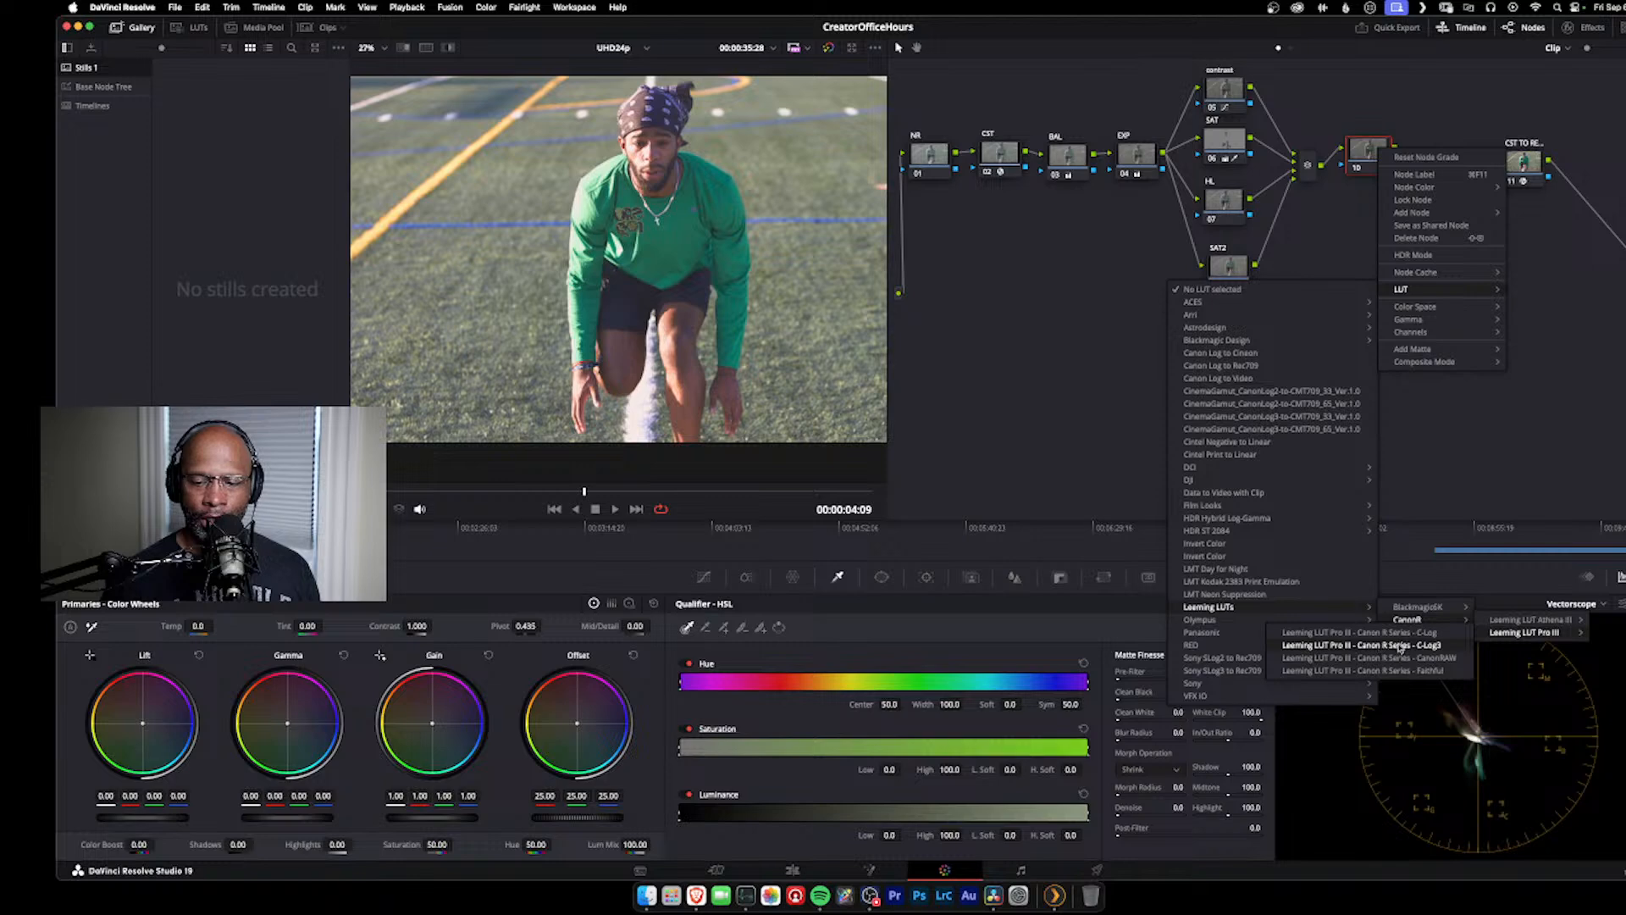
{"action": "left_click", "coordinate": [1399, 647]}
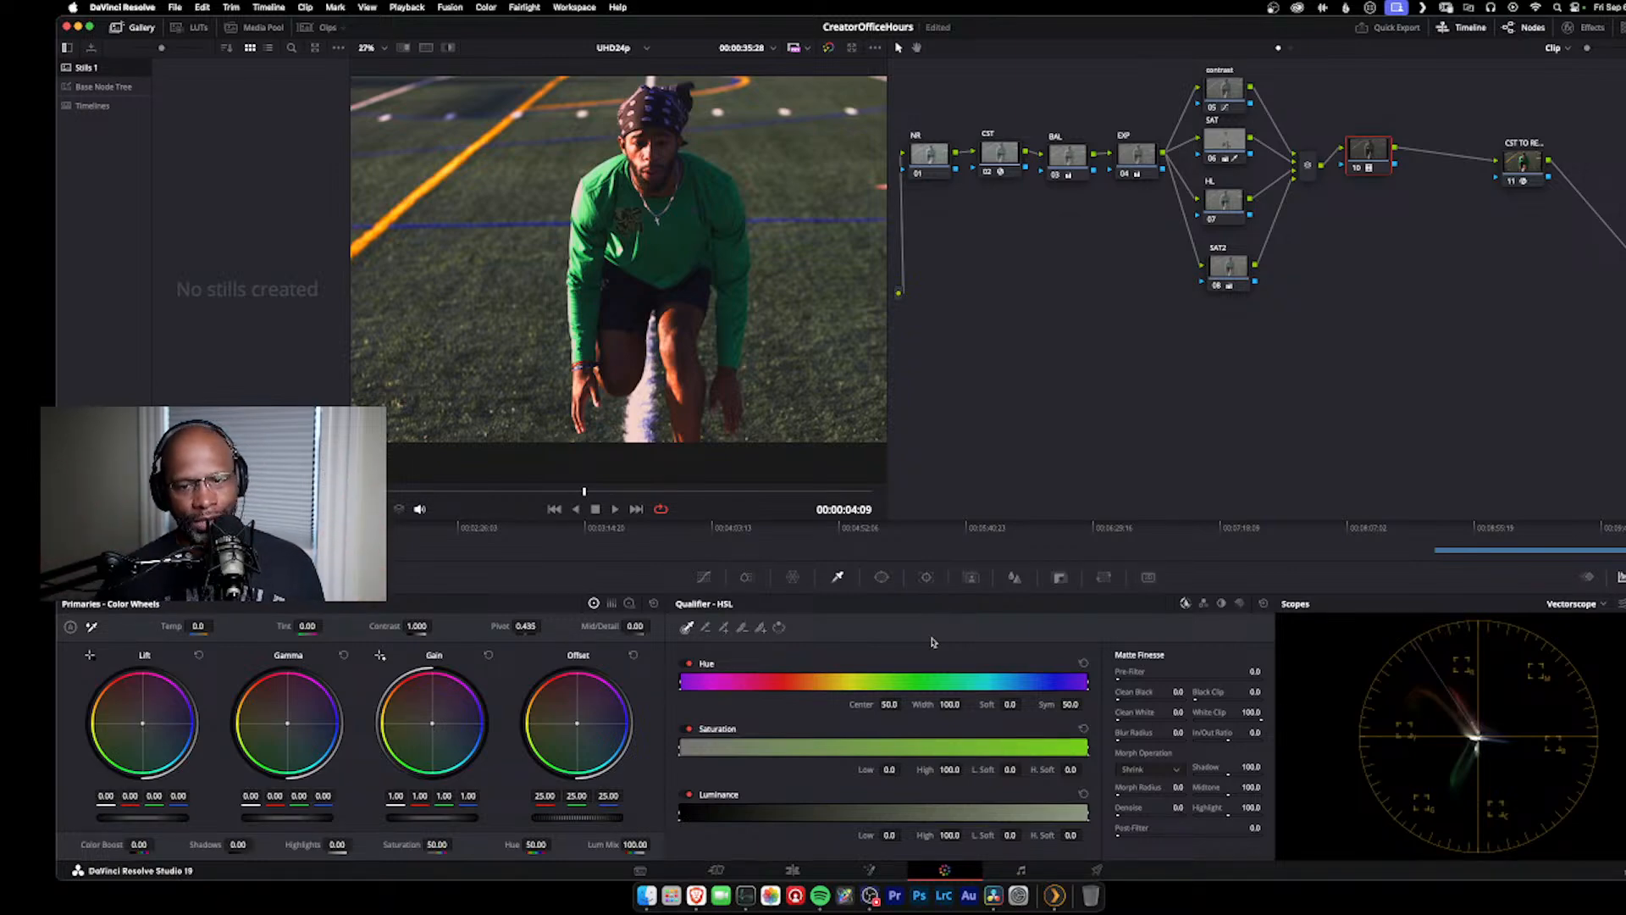
Step: Reset the serial node after the parallel mixer and try the Rec709 Kodak 2383 D60 film look LUT on it
{"action": "right_click", "coordinate": [1372, 154]}
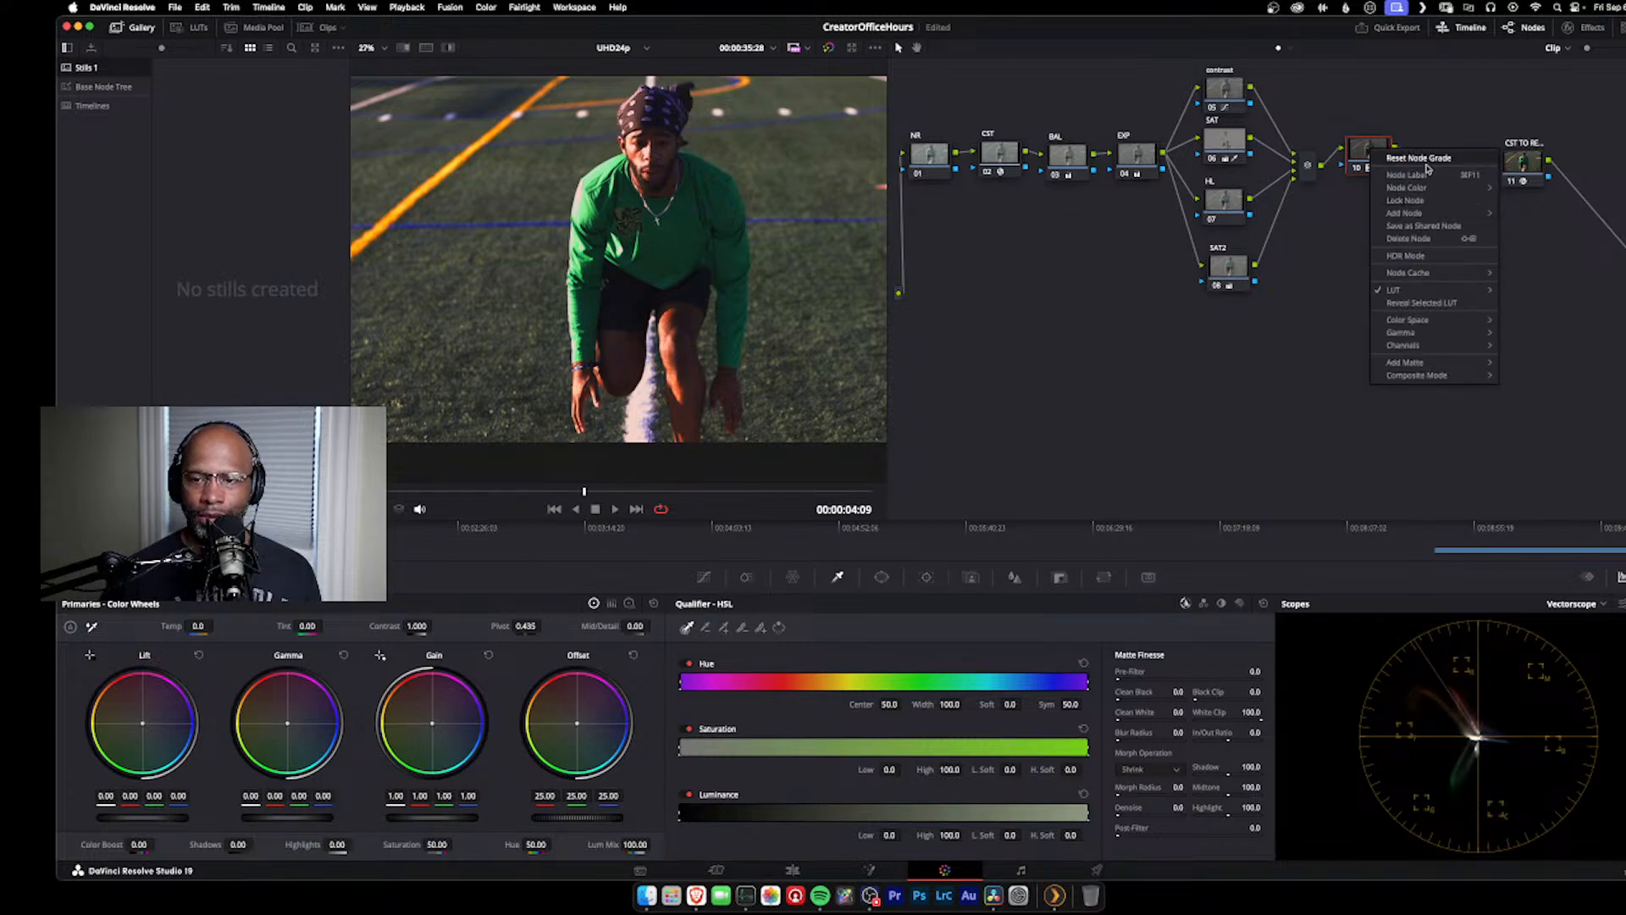
{"action": "left_click", "coordinate": [1387, 156]}
{"action": "right_click", "coordinate": [1384, 152]}
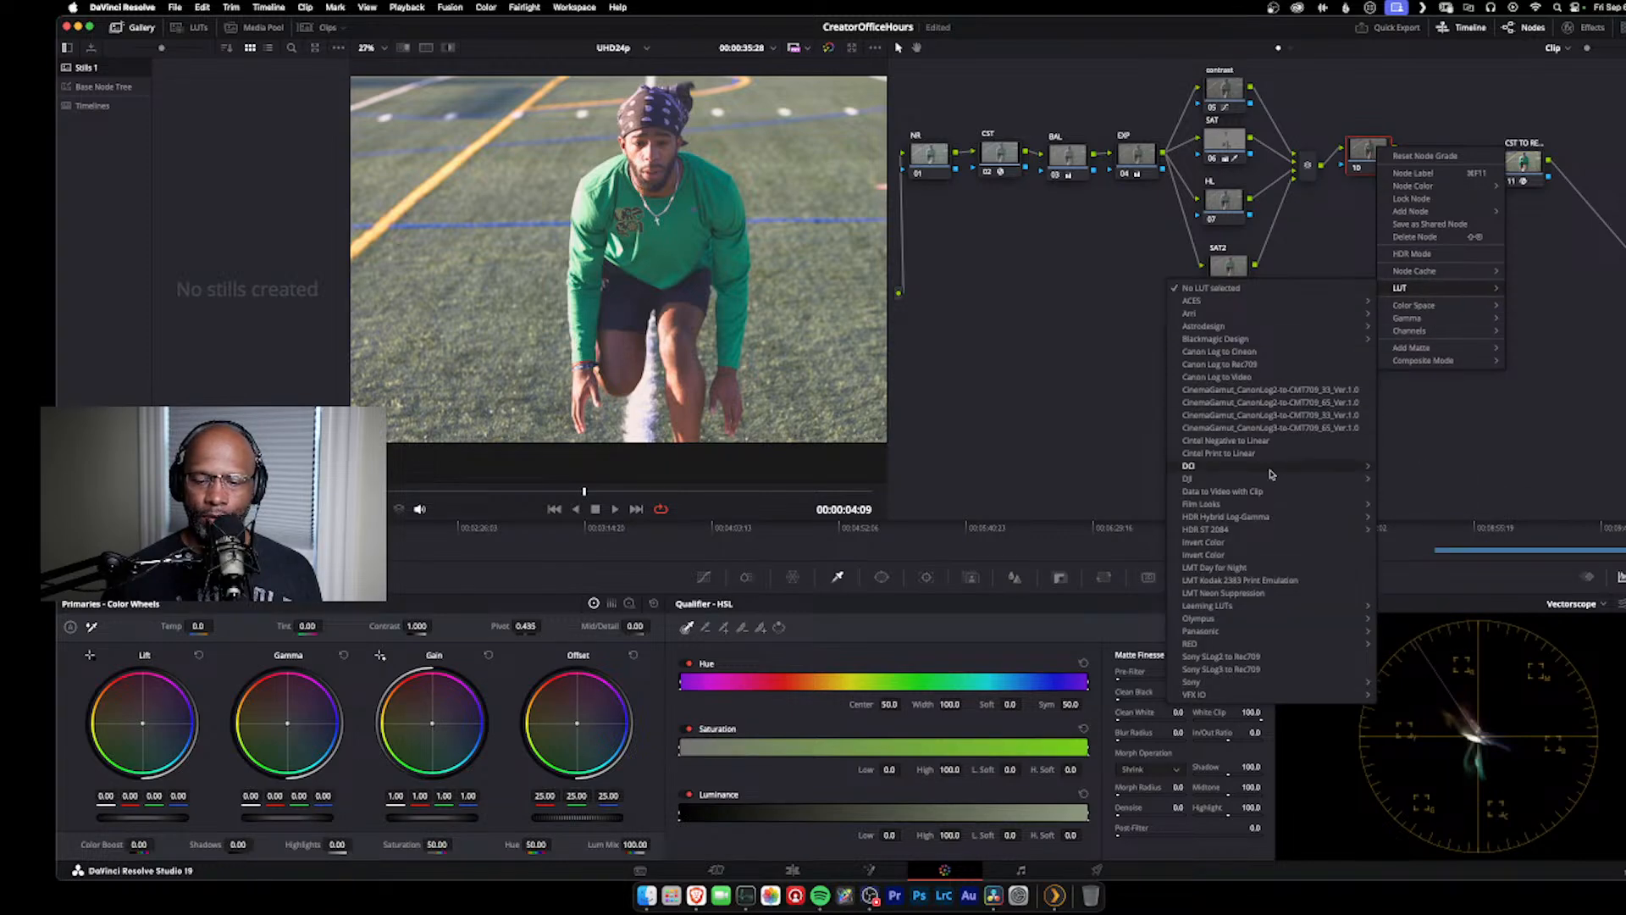
{"action": "mouse_move", "coordinate": [1260, 504]}
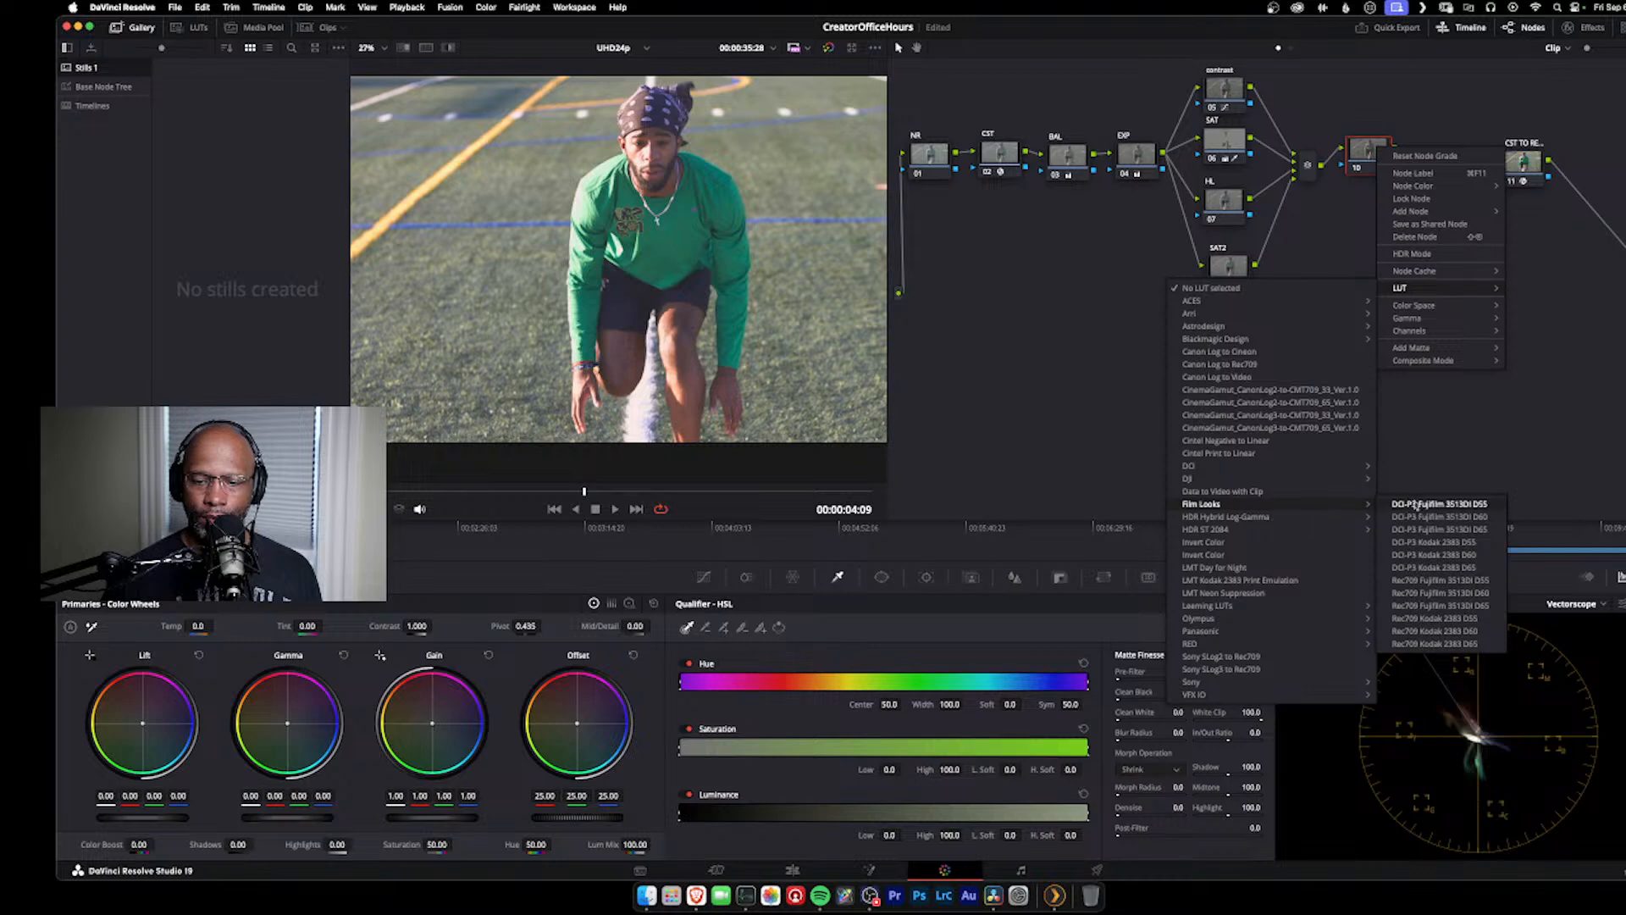
{"action": "left_click", "coordinate": [1451, 631]}
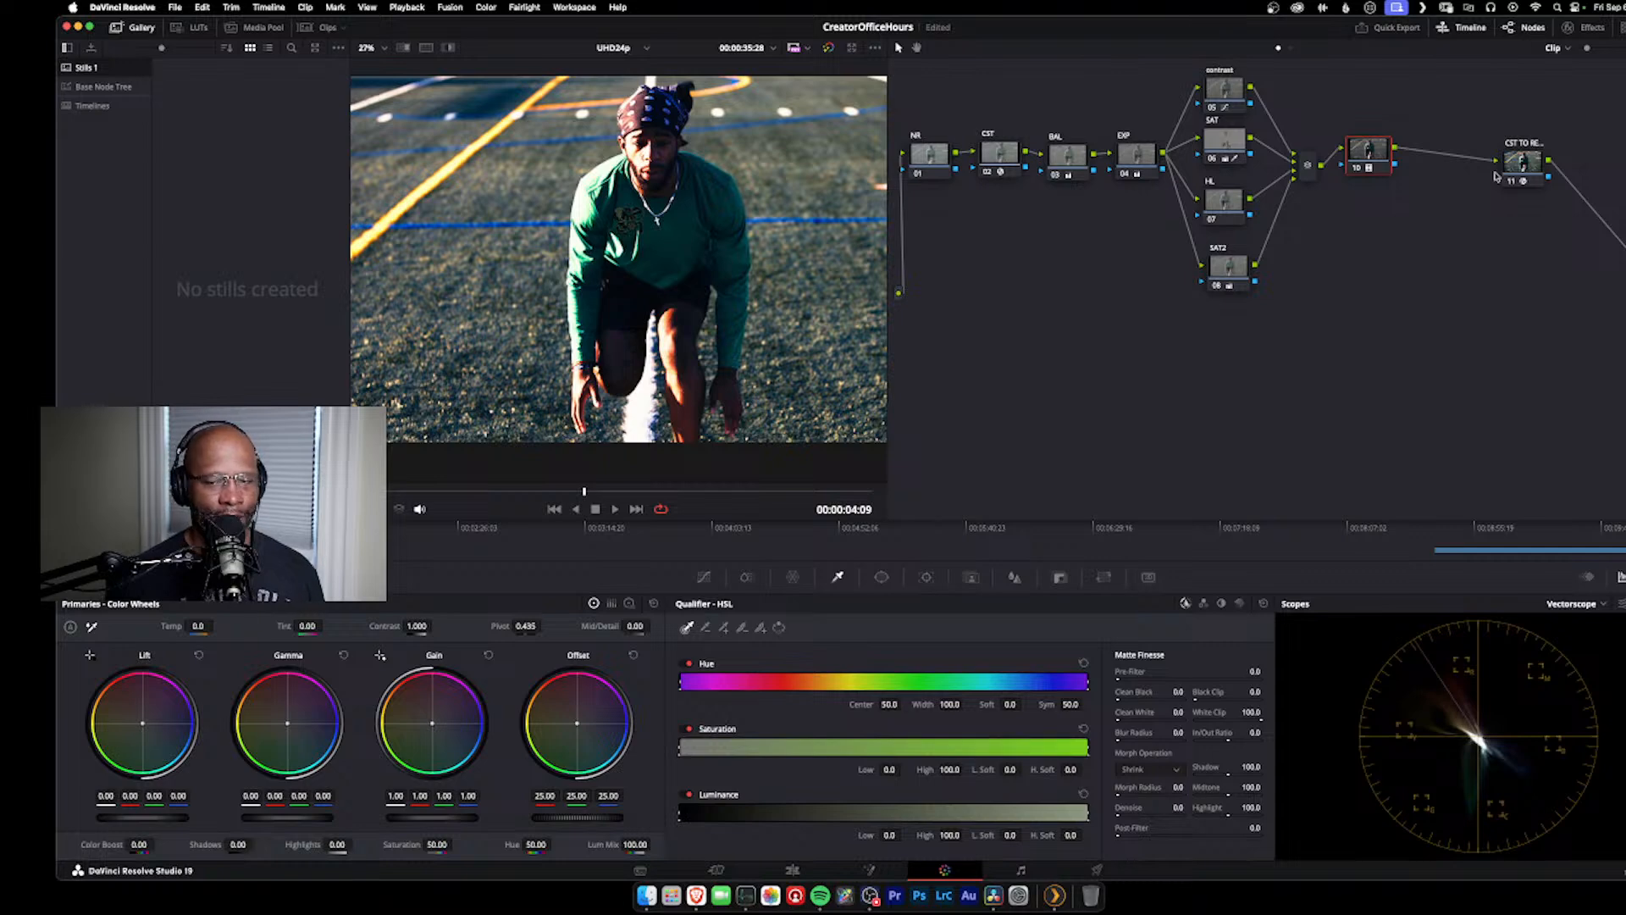
Step: Reset the grade of the serial node carrying the Kodak film look and place the node close to the parallel mixer
{"action": "left_click_drag", "start_coordinate": [1365, 155], "coordinate": [1420, 149]}
{"action": "right_click", "coordinate": [1421, 149]}
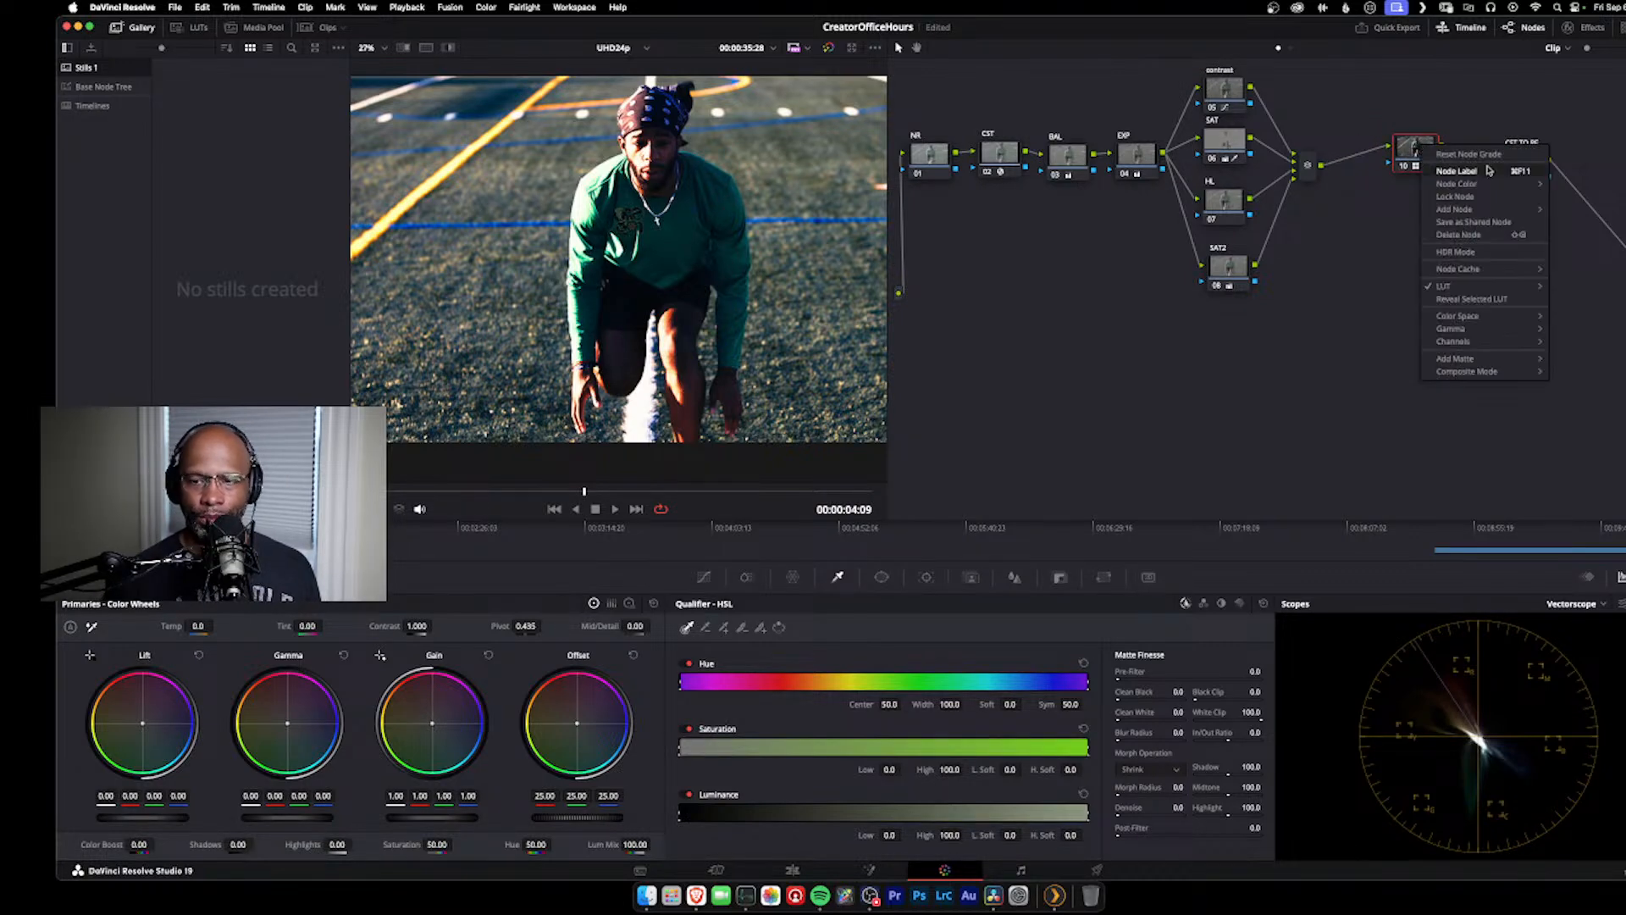
{"action": "left_click", "coordinate": [1450, 155]}
{"action": "left_click_drag", "start_coordinate": [1421, 160], "coordinate": [1356, 159]}
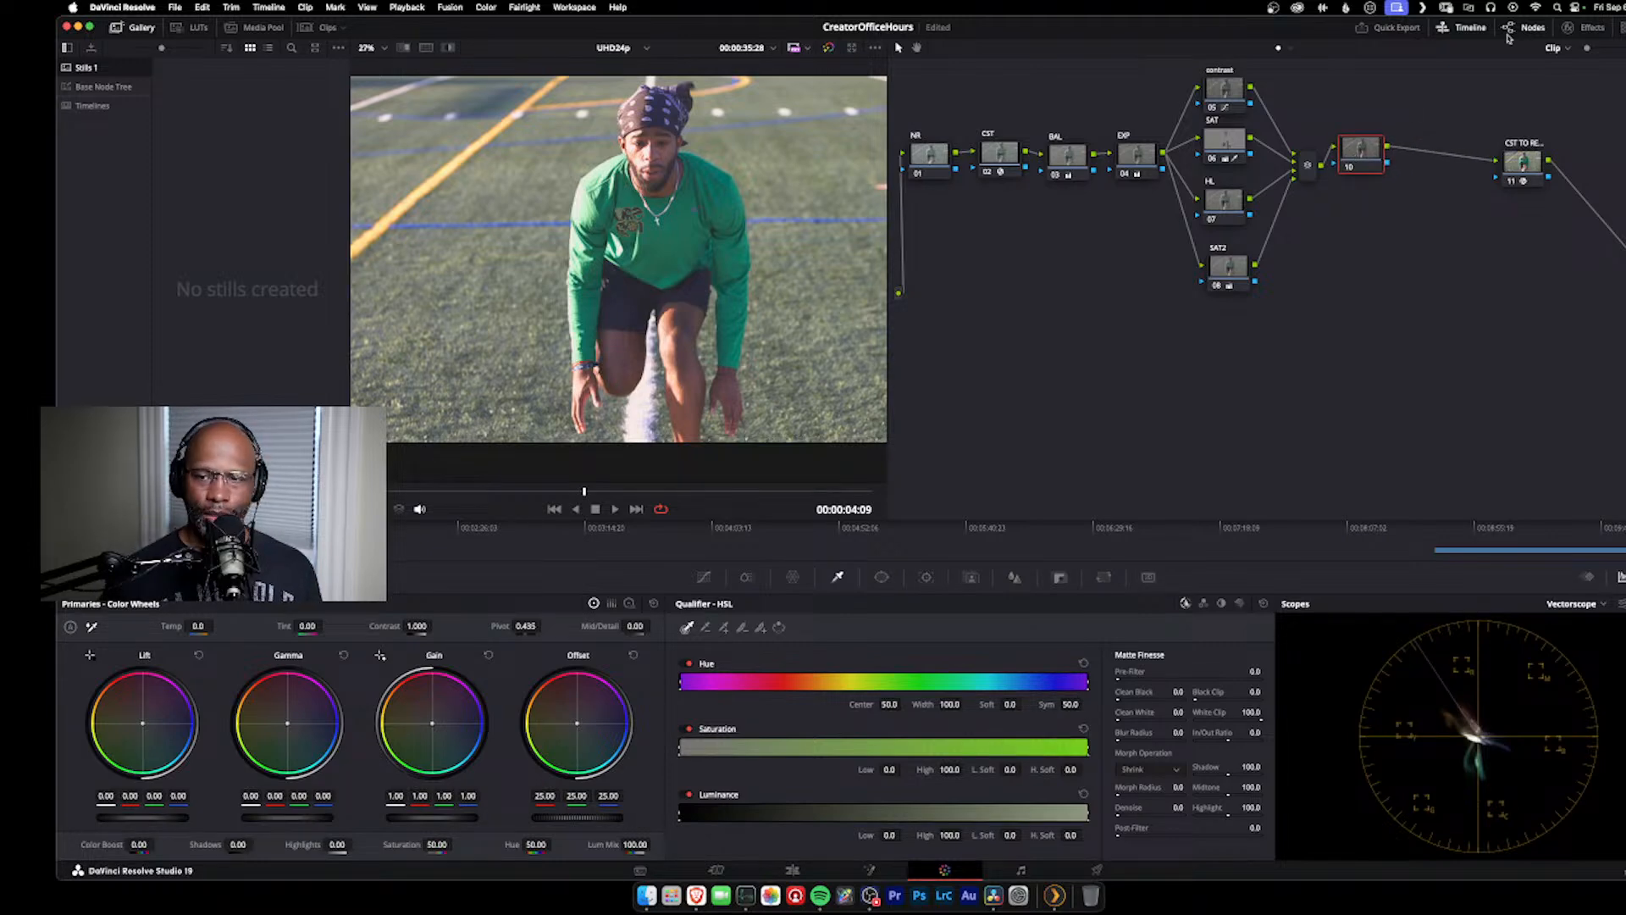
Step: Add a Color Space Transform to the empty serial node with DaVinci Wide Gamut input color space and DaVinci Intermediate input gamma
{"action": "left_click", "coordinate": [1592, 28]}
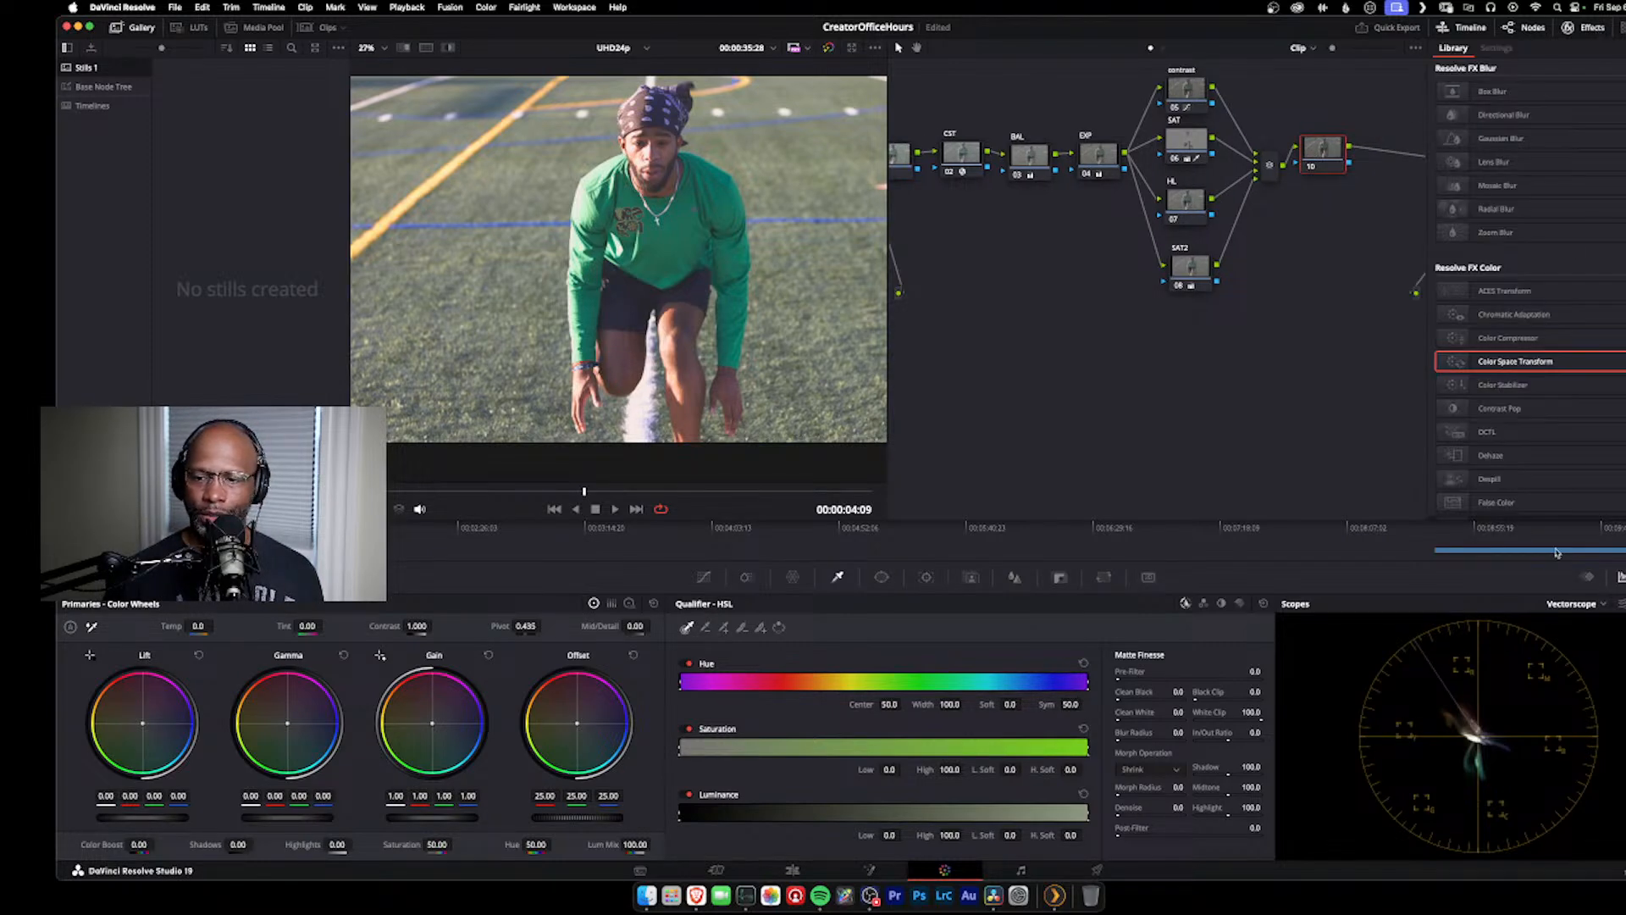
{"action": "left_click_drag", "start_coordinate": [1542, 362], "coordinate": [1324, 155]}
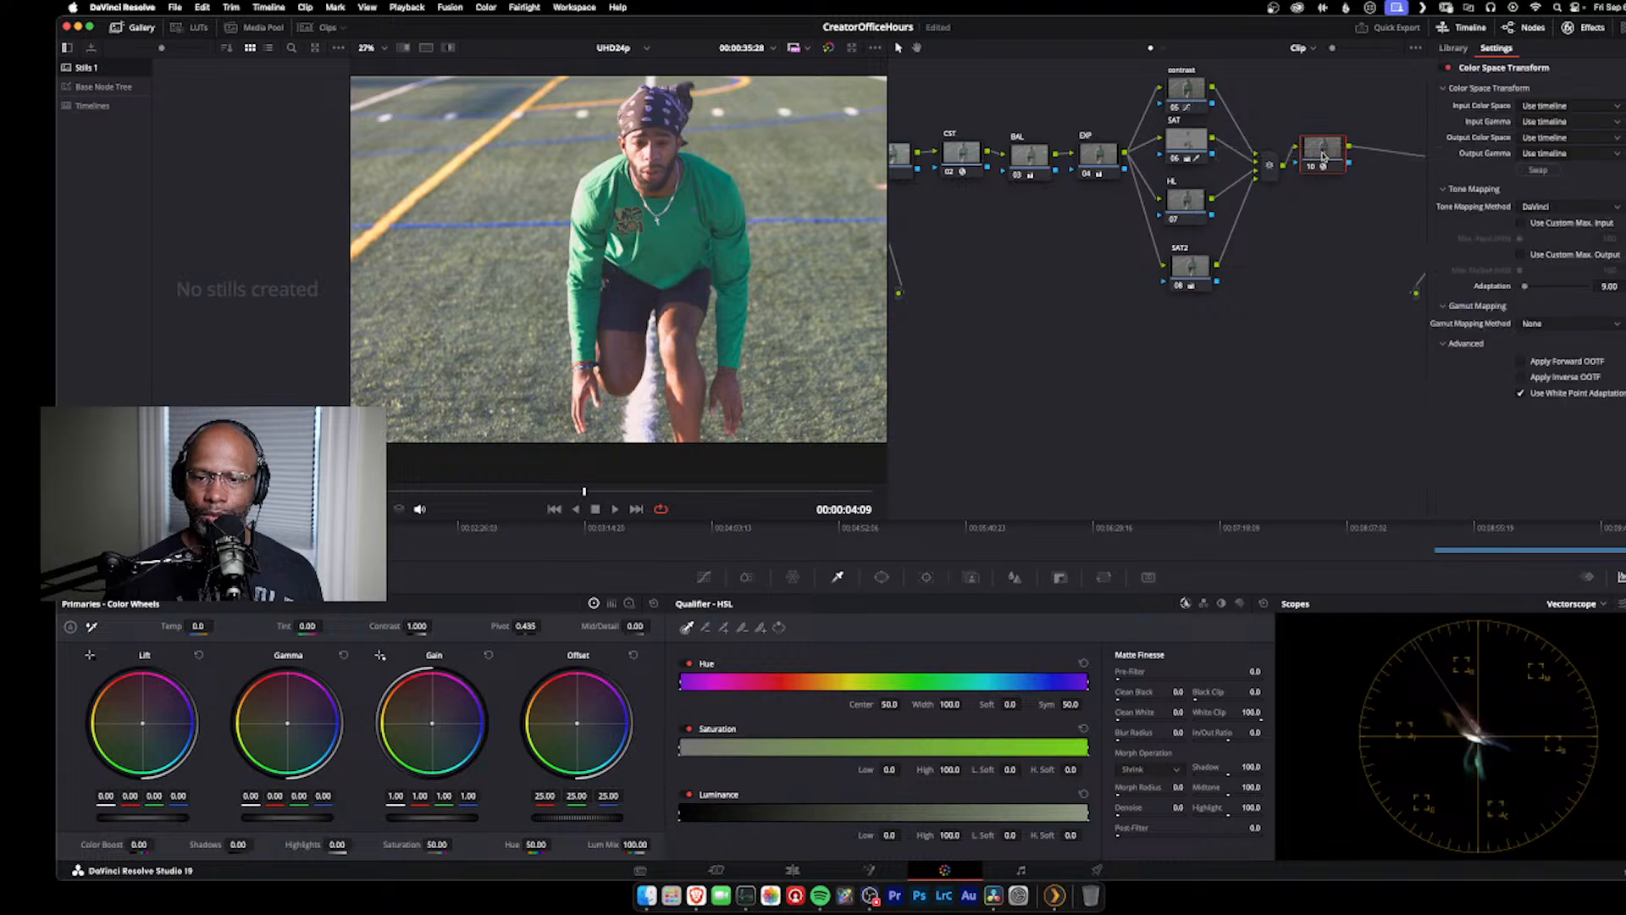
{"action": "left_click", "coordinate": [1602, 107]}
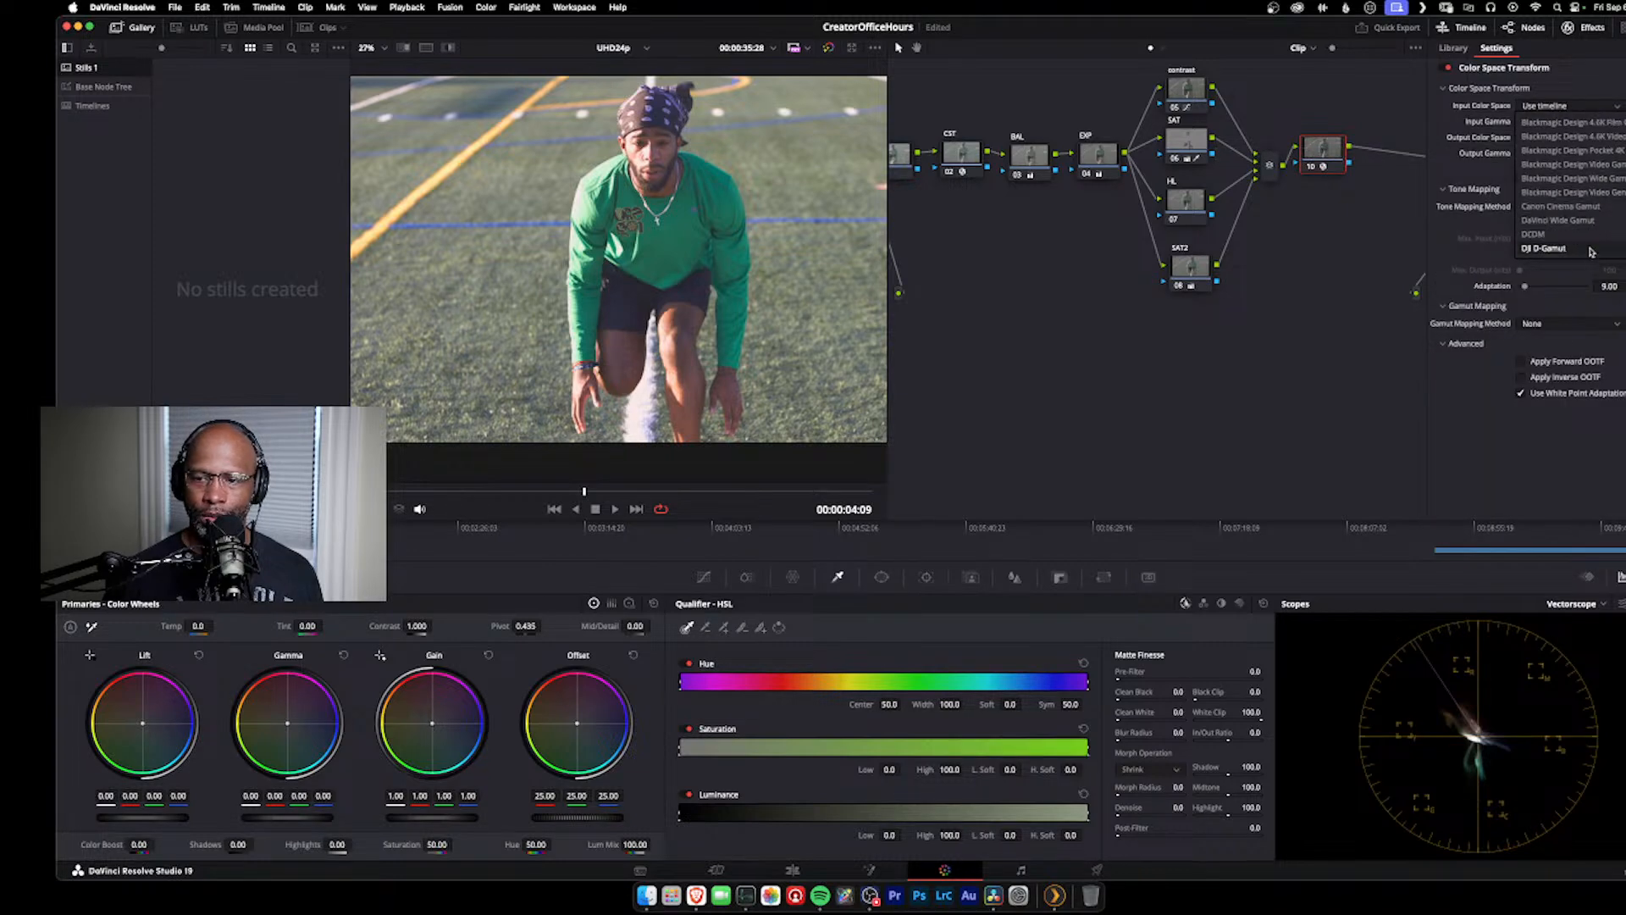
{"action": "left_click", "coordinate": [1558, 248]}
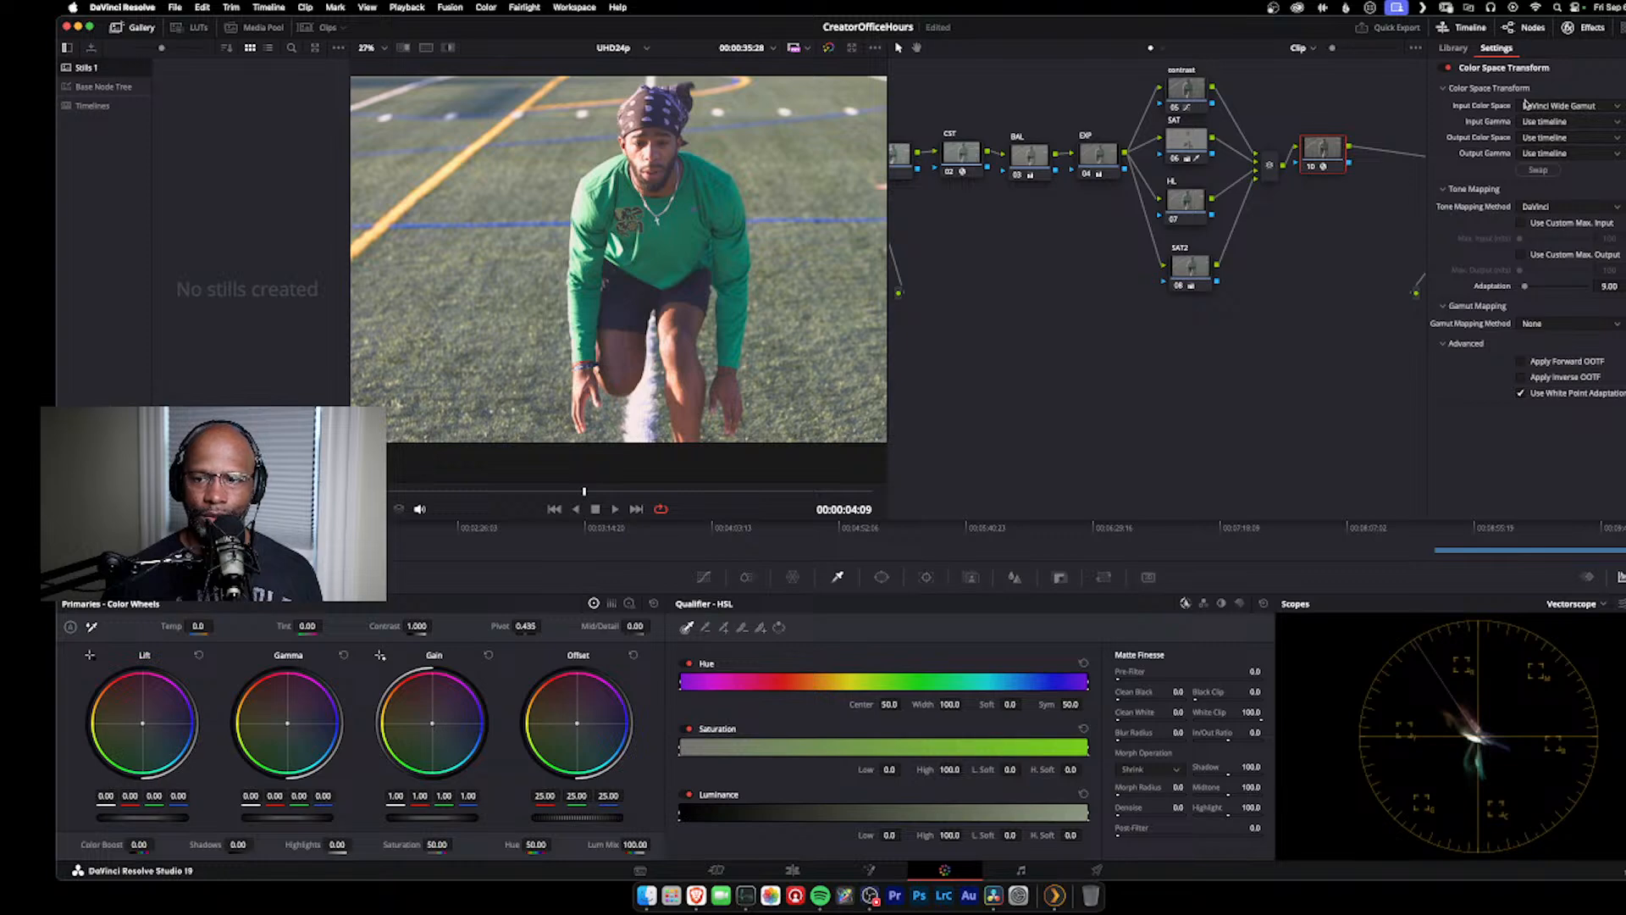
{"action": "left_click", "coordinate": [1588, 124]}
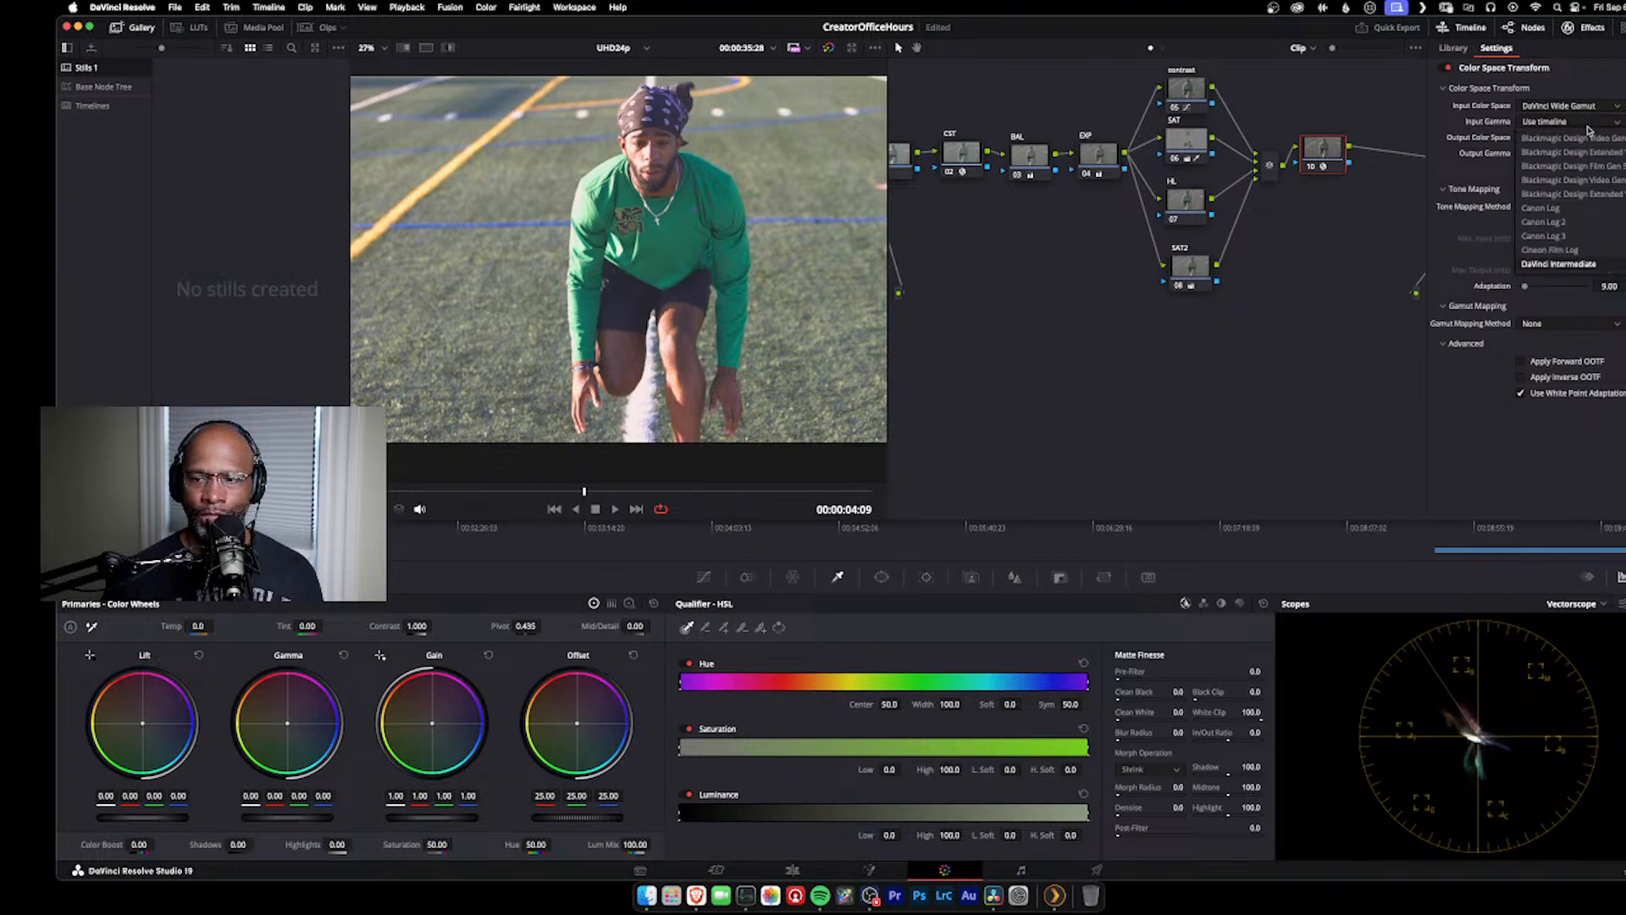
{"action": "left_click", "coordinate": [1587, 263]}
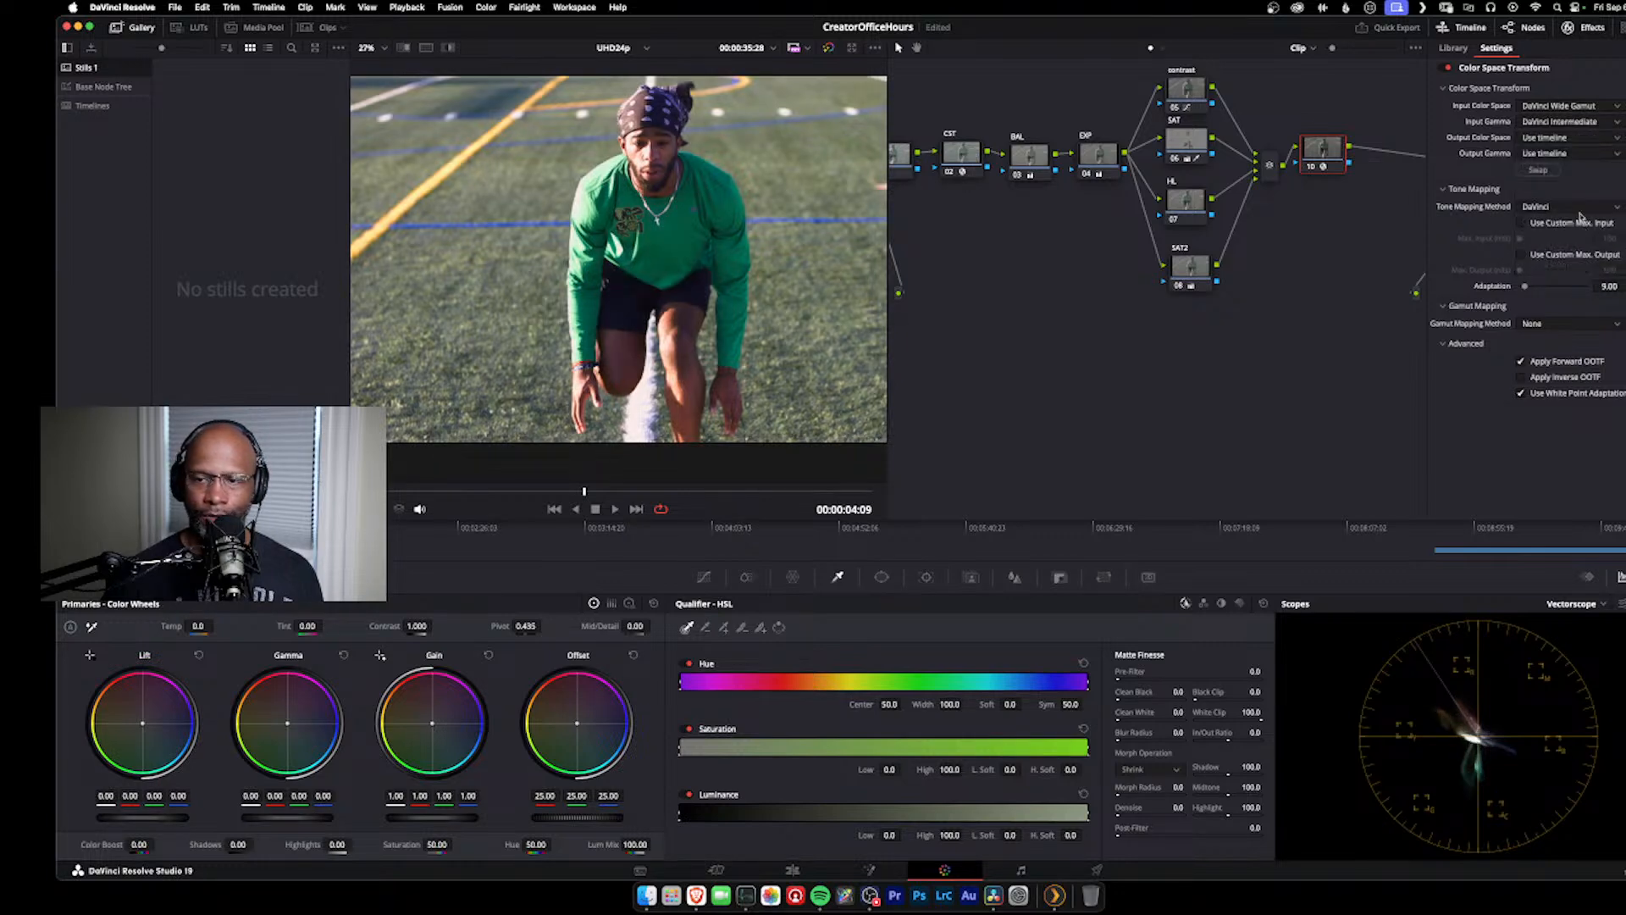
Step: Set the transform's output color space to Rec.709 and its output gamma to Cineon Film Log
{"action": "left_click", "coordinate": [1552, 138]}
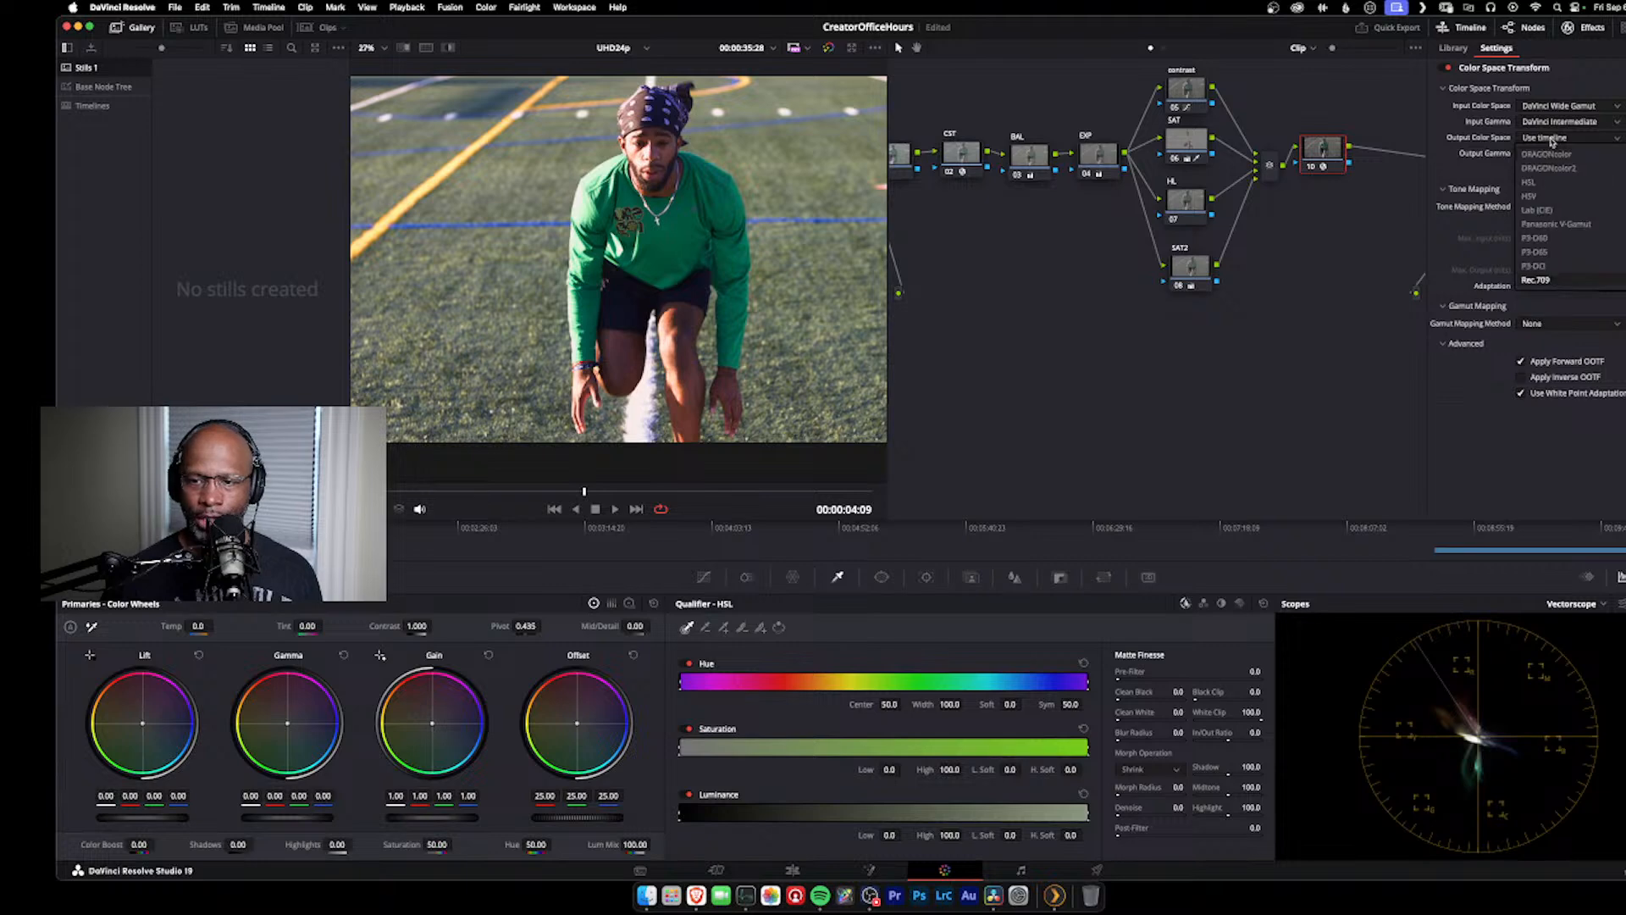
{"action": "left_click", "coordinate": [1545, 279]}
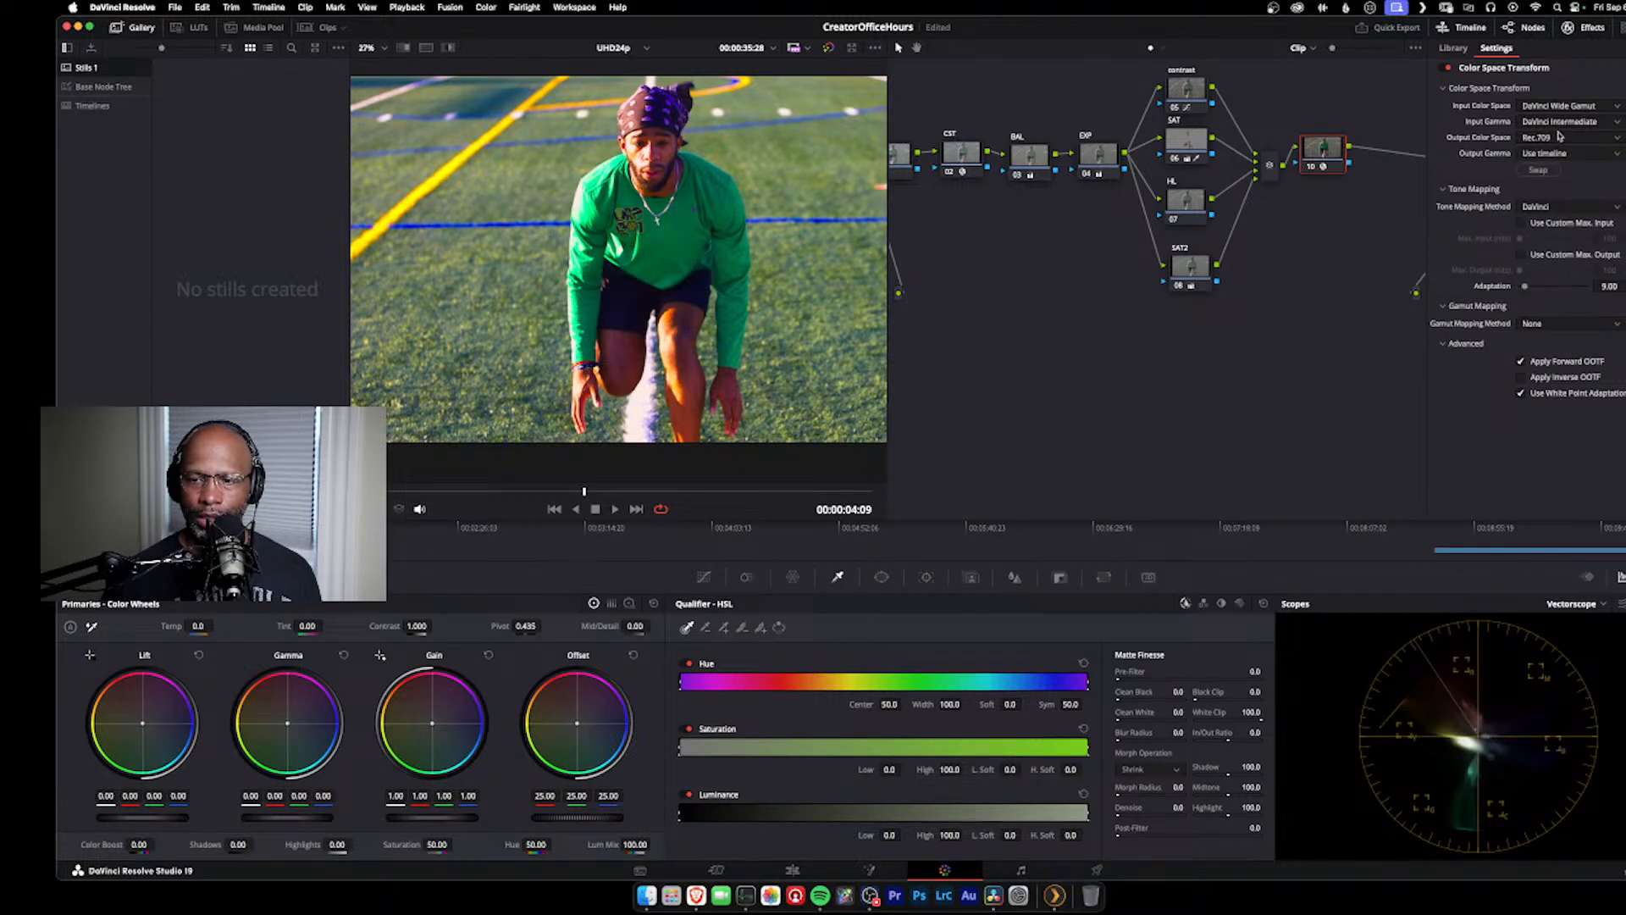
{"action": "left_click", "coordinate": [1575, 157]}
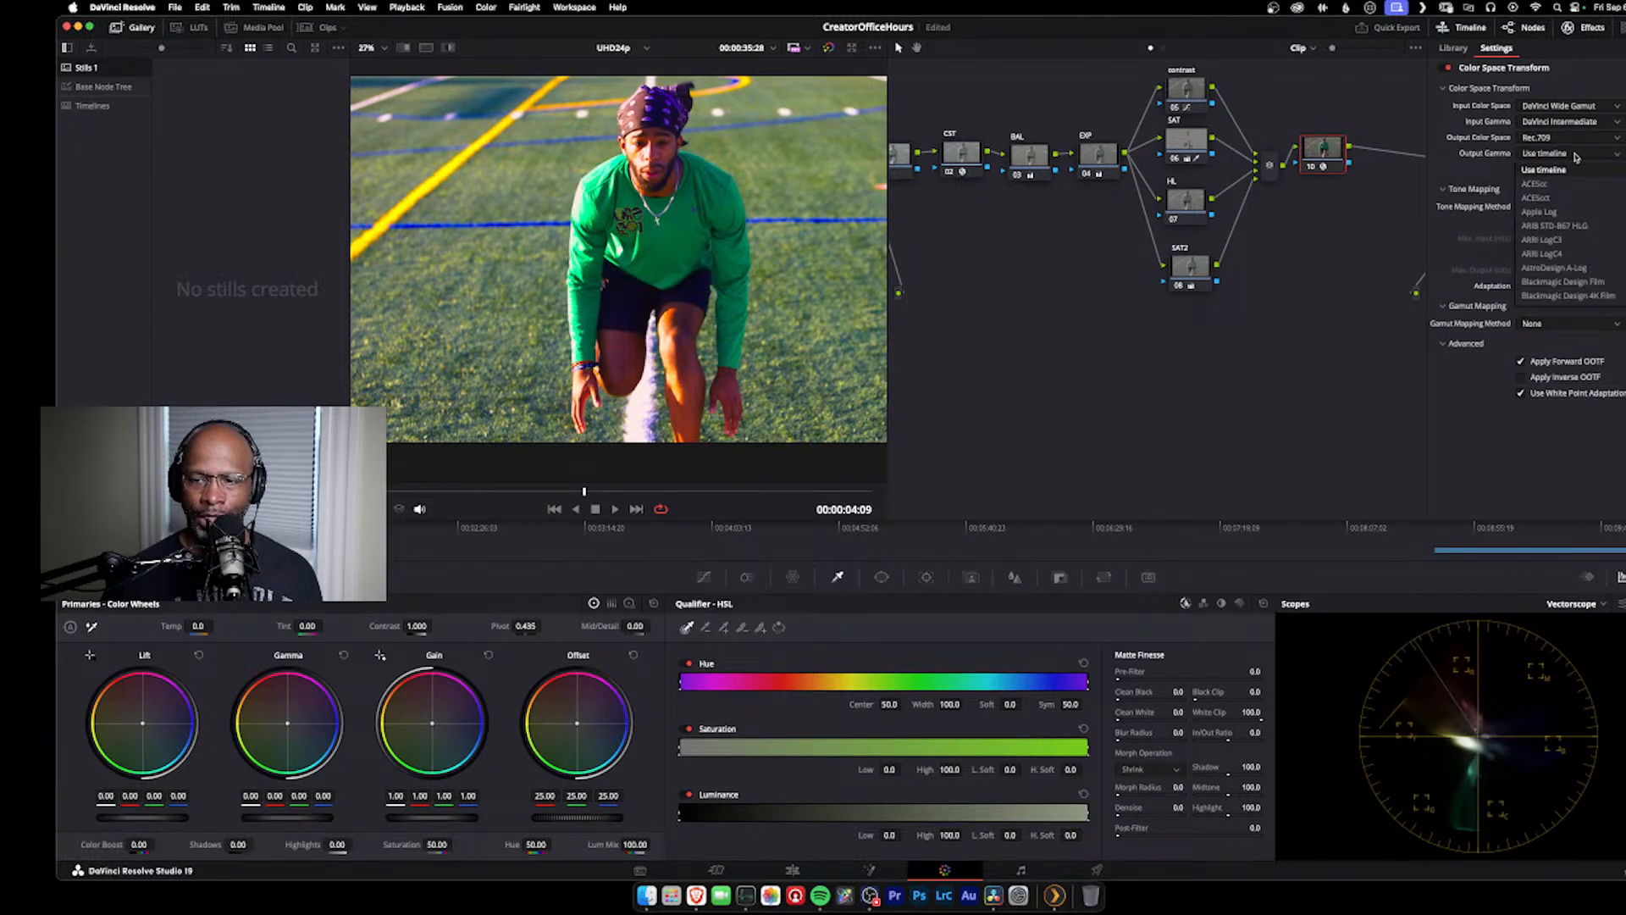
{"action": "scroll", "coordinate": [1583, 254], "scroll_direction": "down", "scroll_amount": 5}
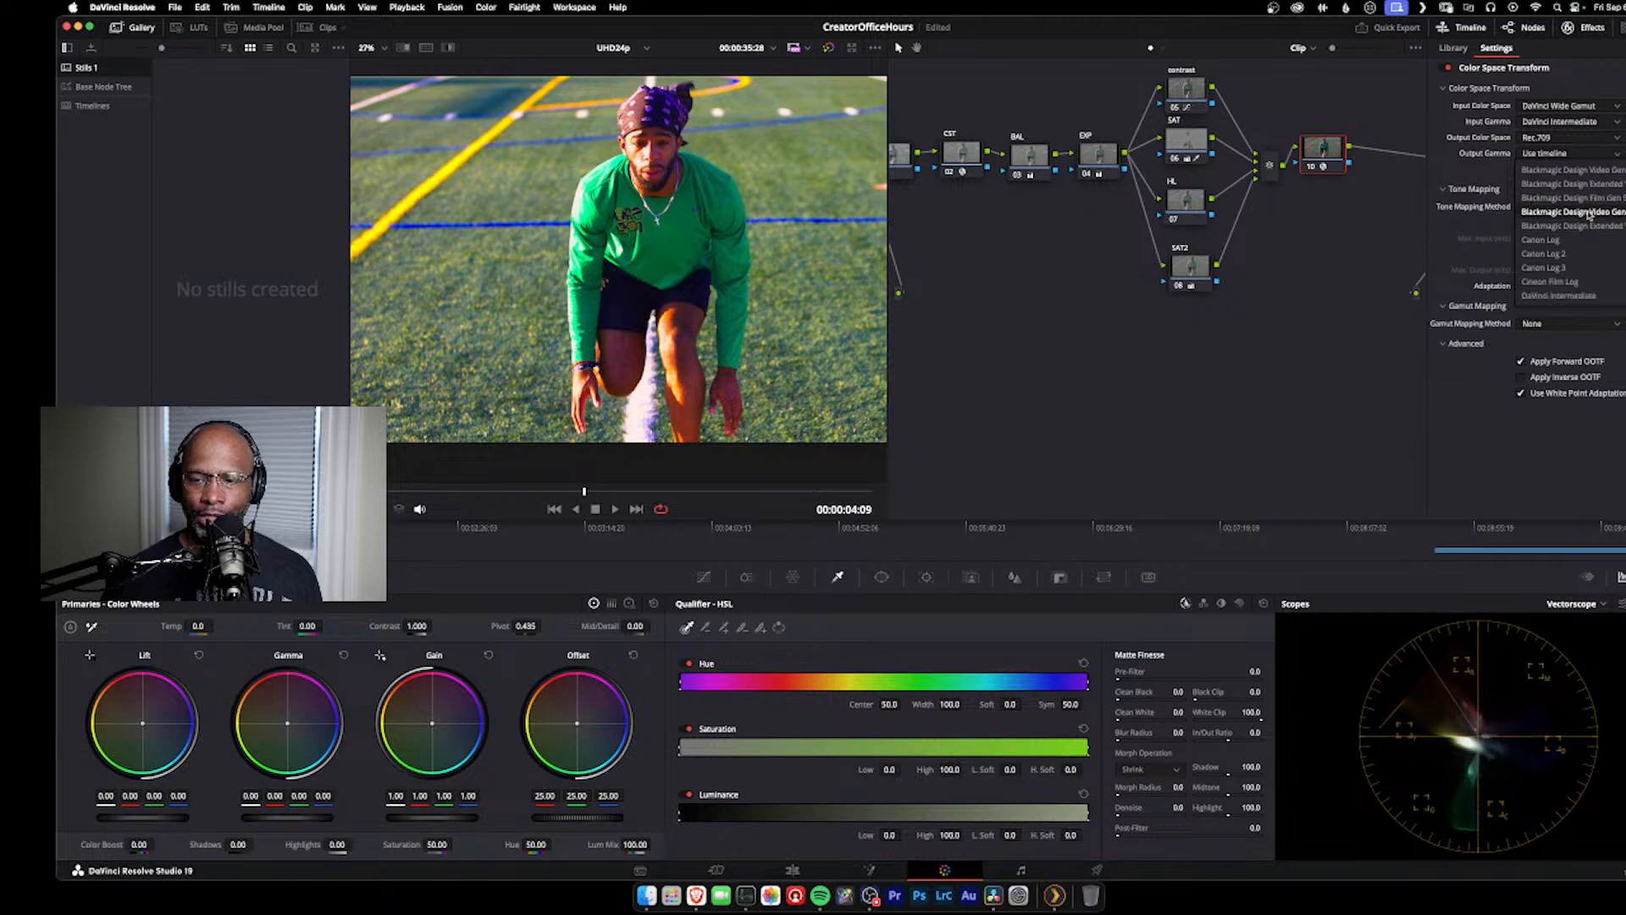
{"action": "left_click", "coordinate": [1586, 288]}
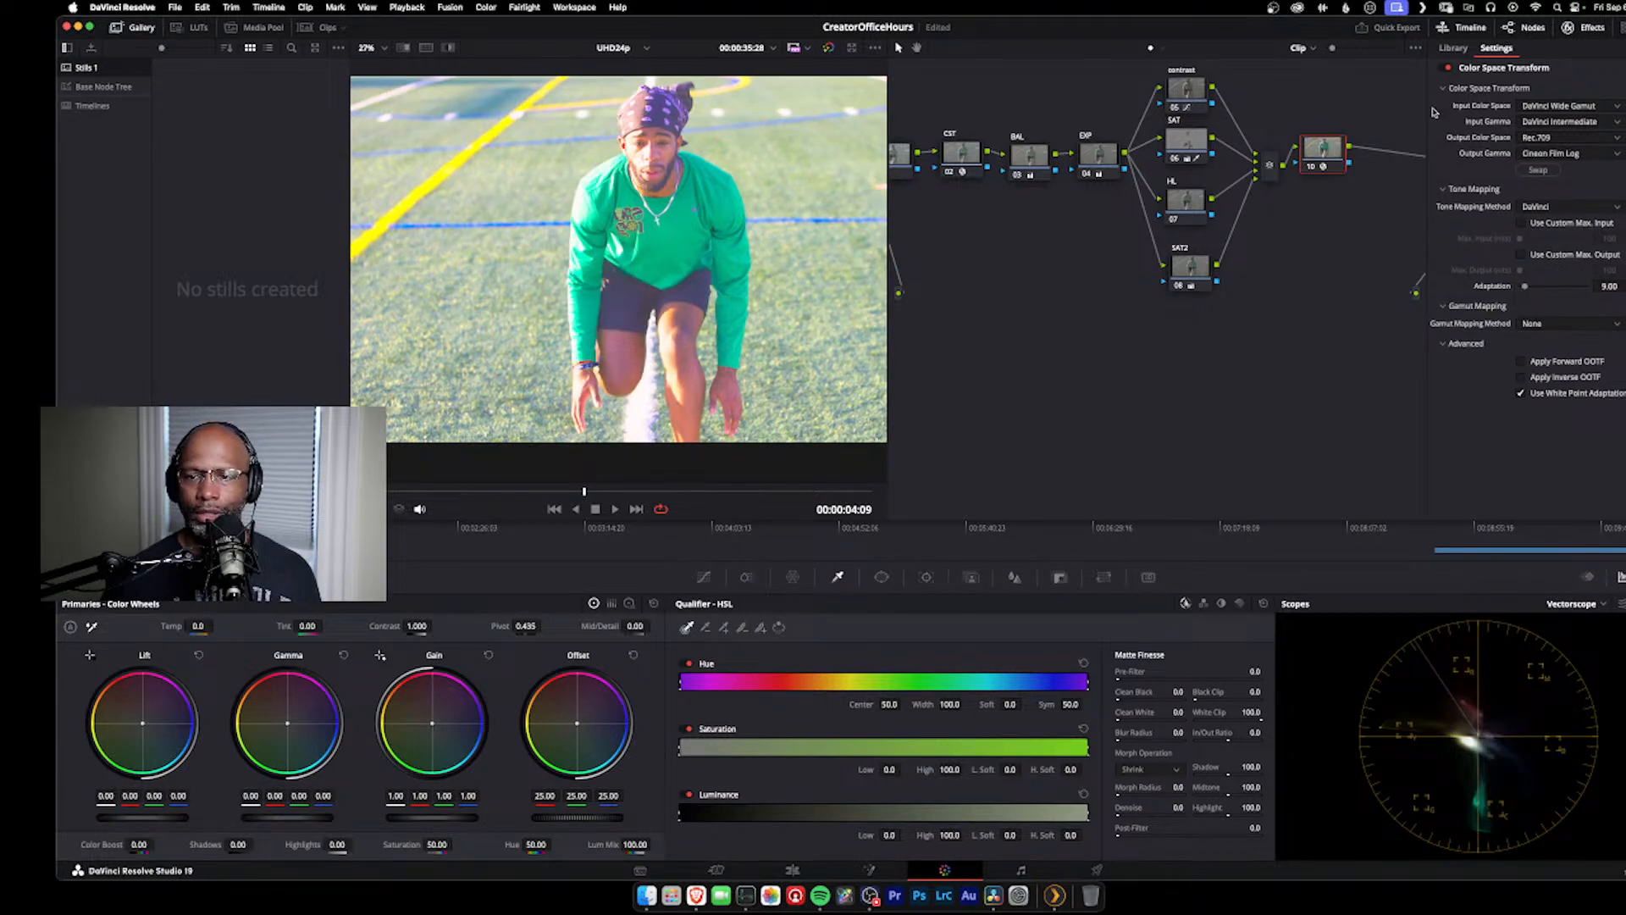
{"action": "left_click", "coordinate": [1571, 27]}
Step: Disable the final Rec.709 CST node and insert a new serial node before it, spacing the nodes apart
{"action": "left_click", "coordinate": [1523, 165]}
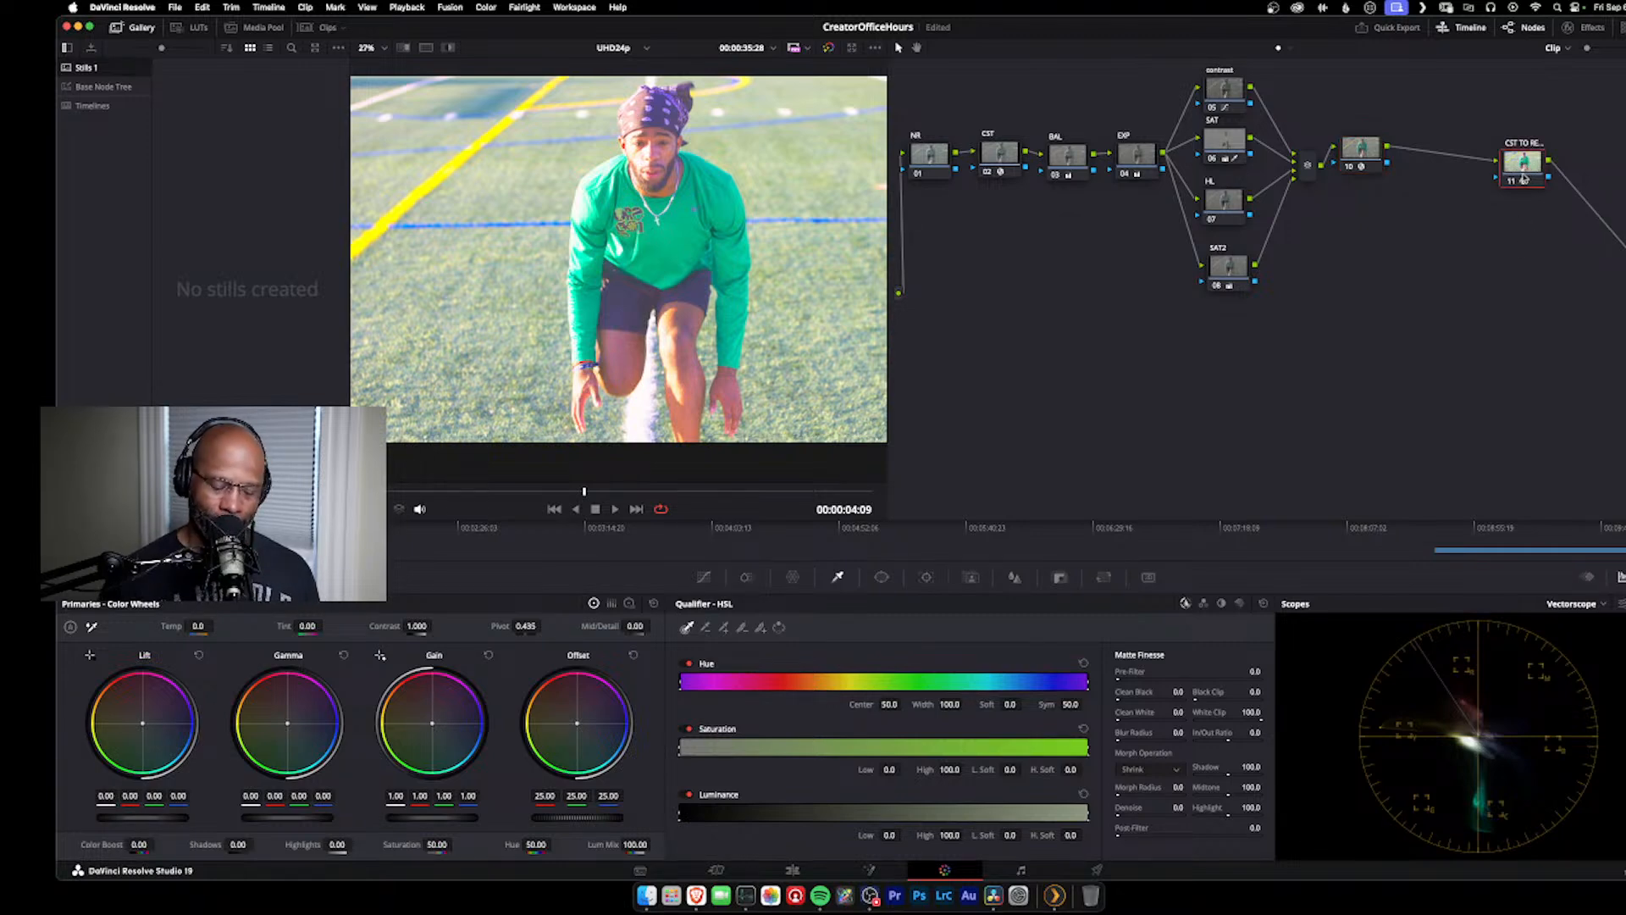
{"action": "left_click", "coordinate": [1522, 179]}
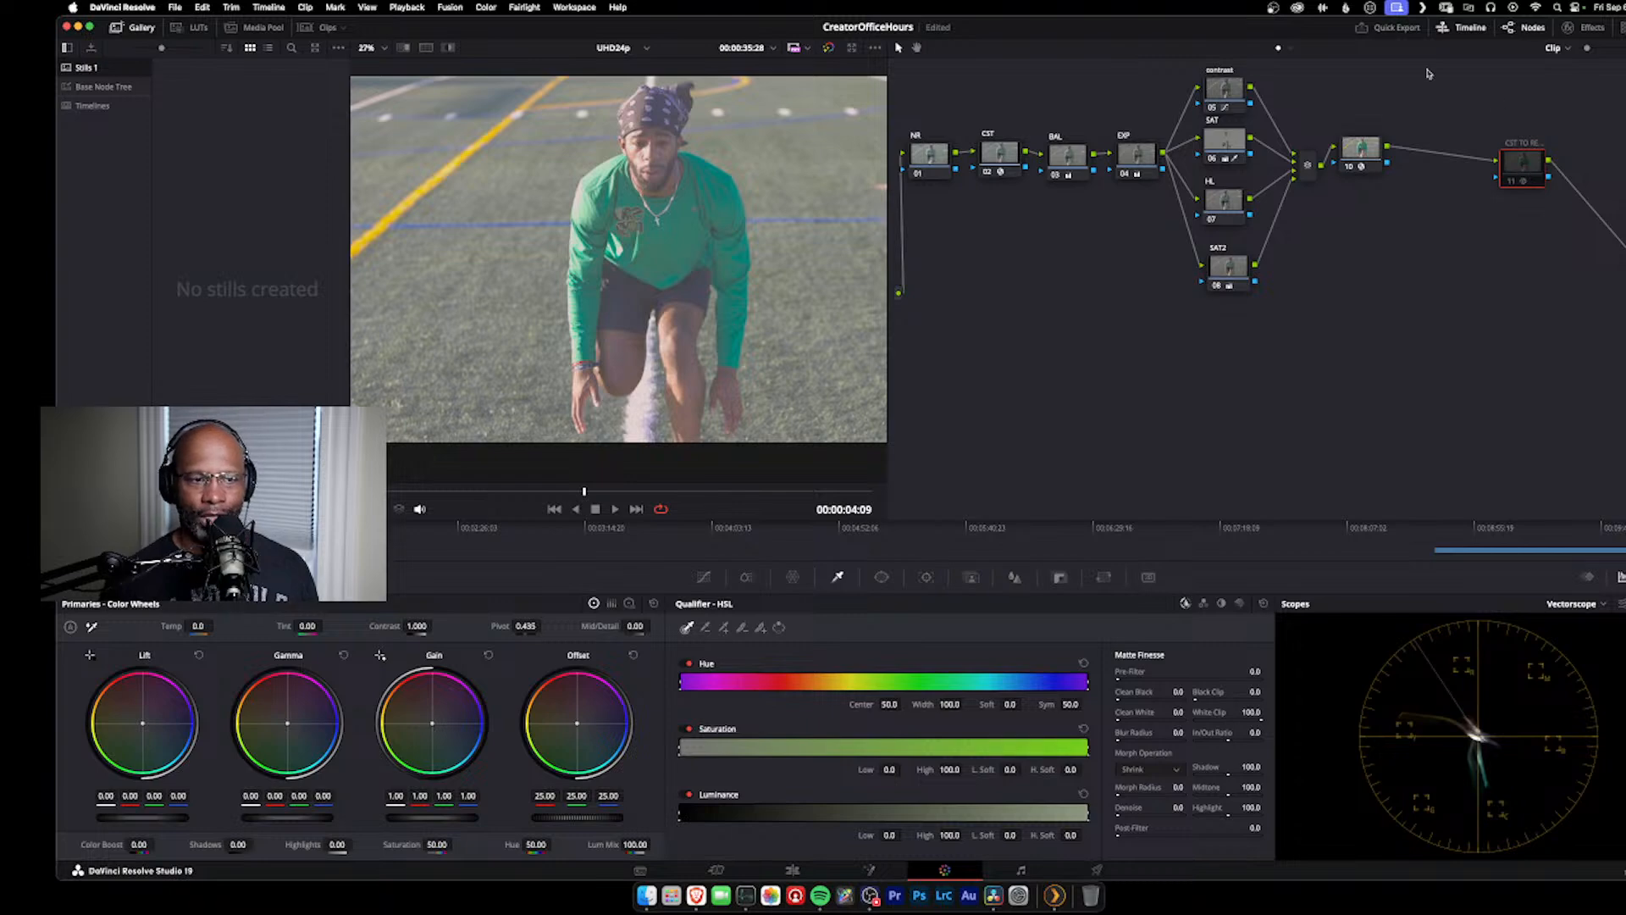
{"action": "left_click", "coordinate": [1373, 158]}
{"action": "left_click_drag", "start_coordinate": [1374, 158], "coordinate": [1394, 161]}
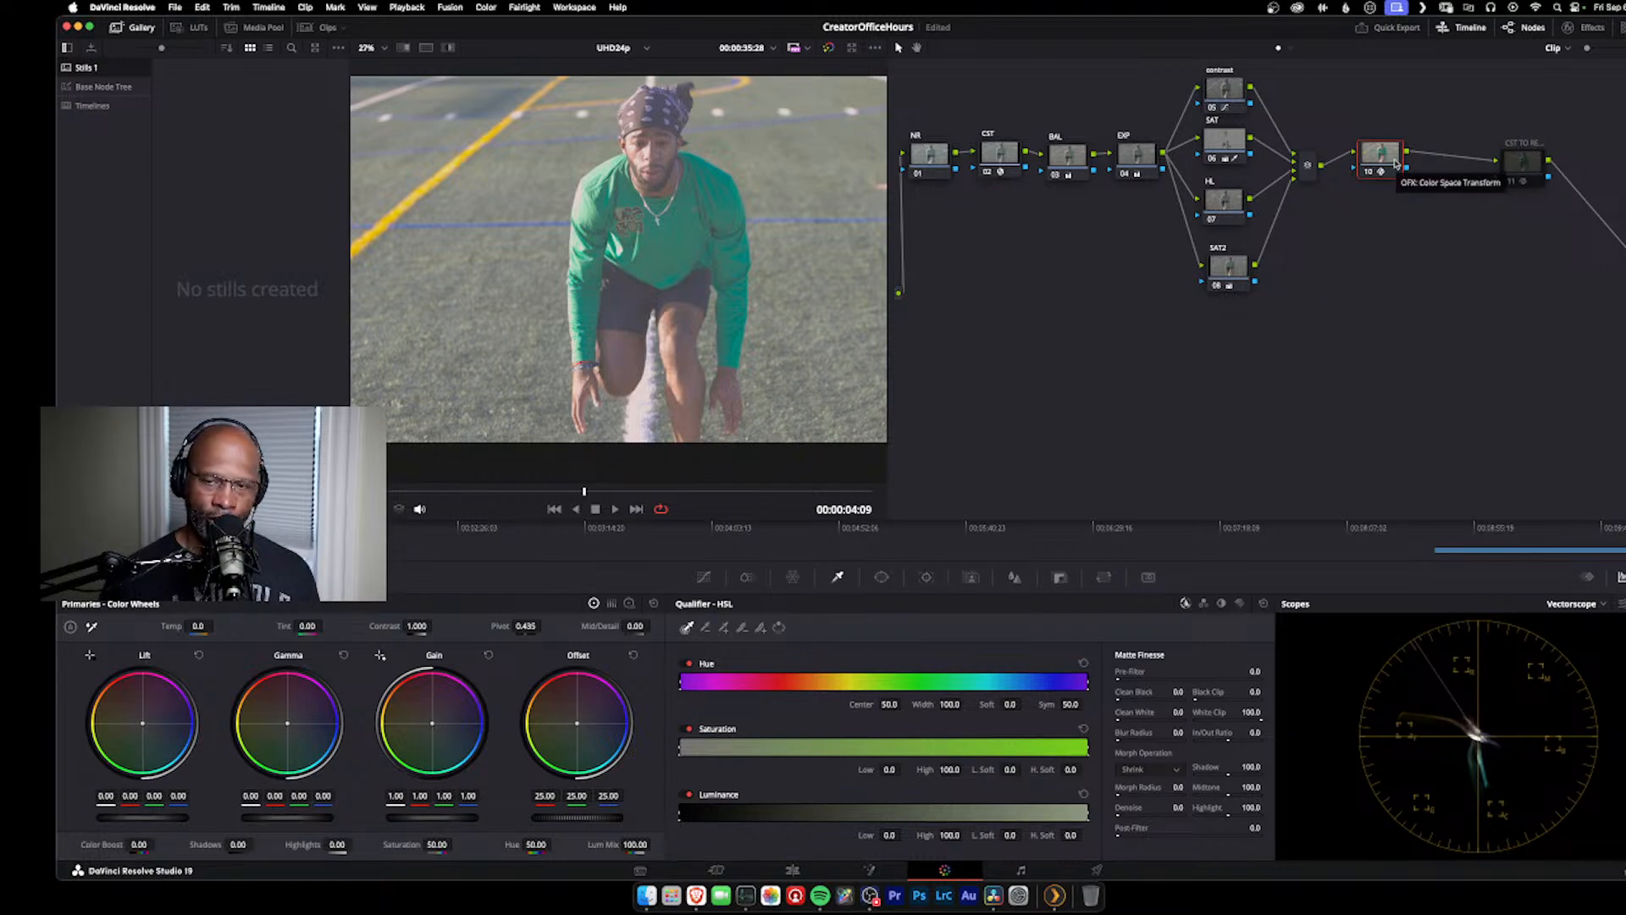
{"action": "key", "text": "alt+s"}
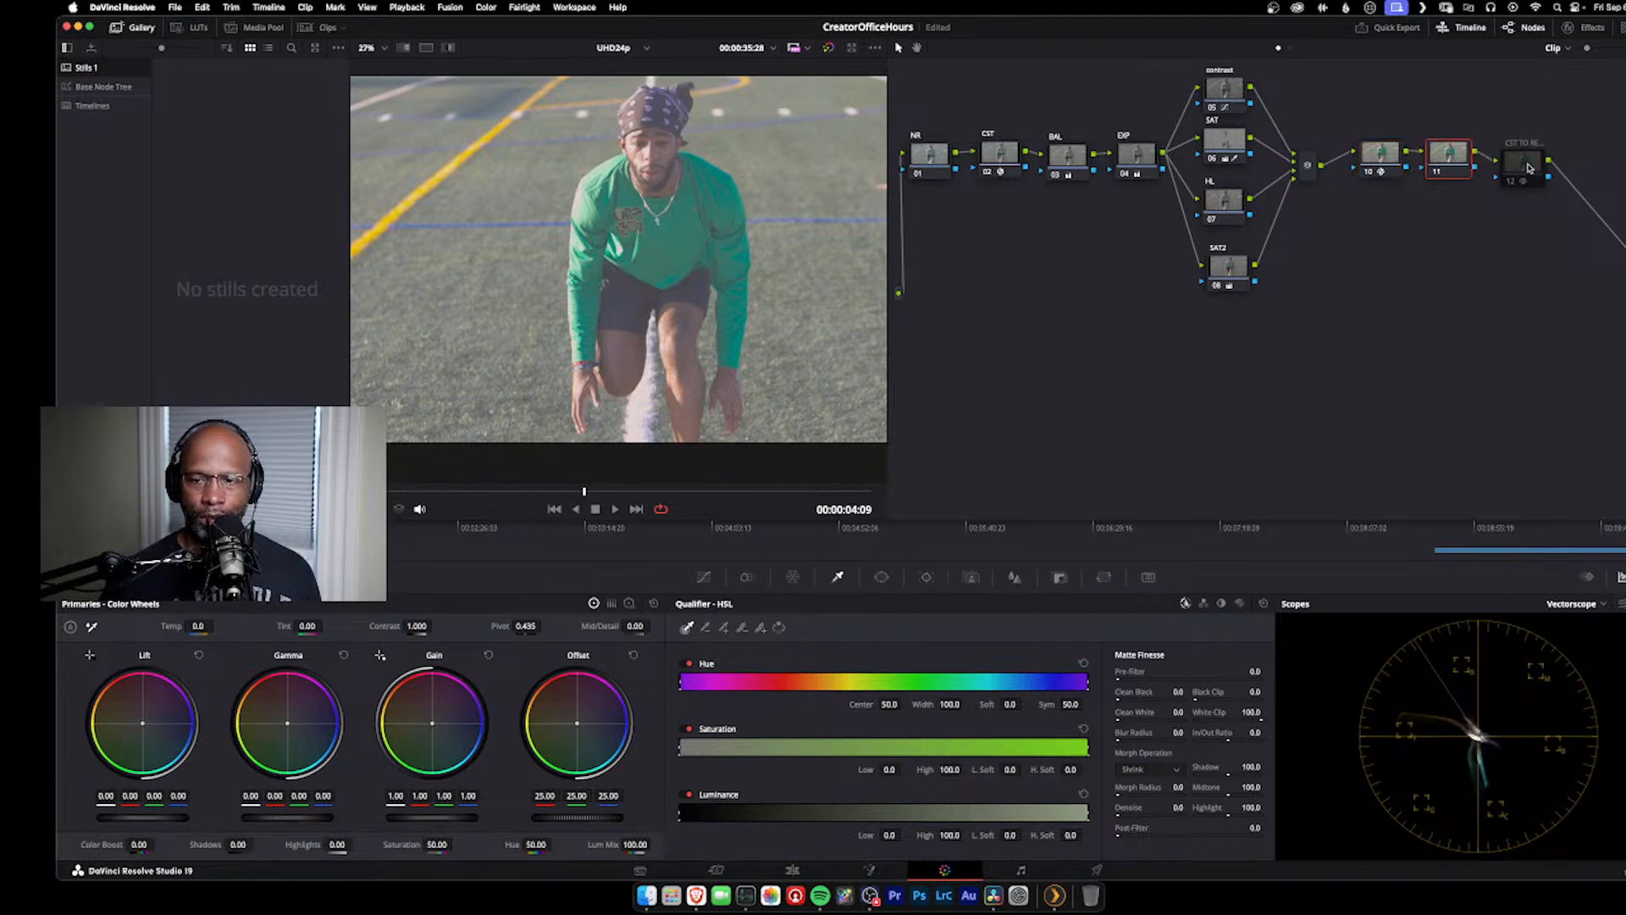
{"action": "left_click_drag", "start_coordinate": [1530, 166], "coordinate": [1583, 158]}
Step: Label the new serial node FILM LUT
{"action": "left_click", "coordinate": [1459, 157]}
{"action": "right_click", "coordinate": [1459, 157]}
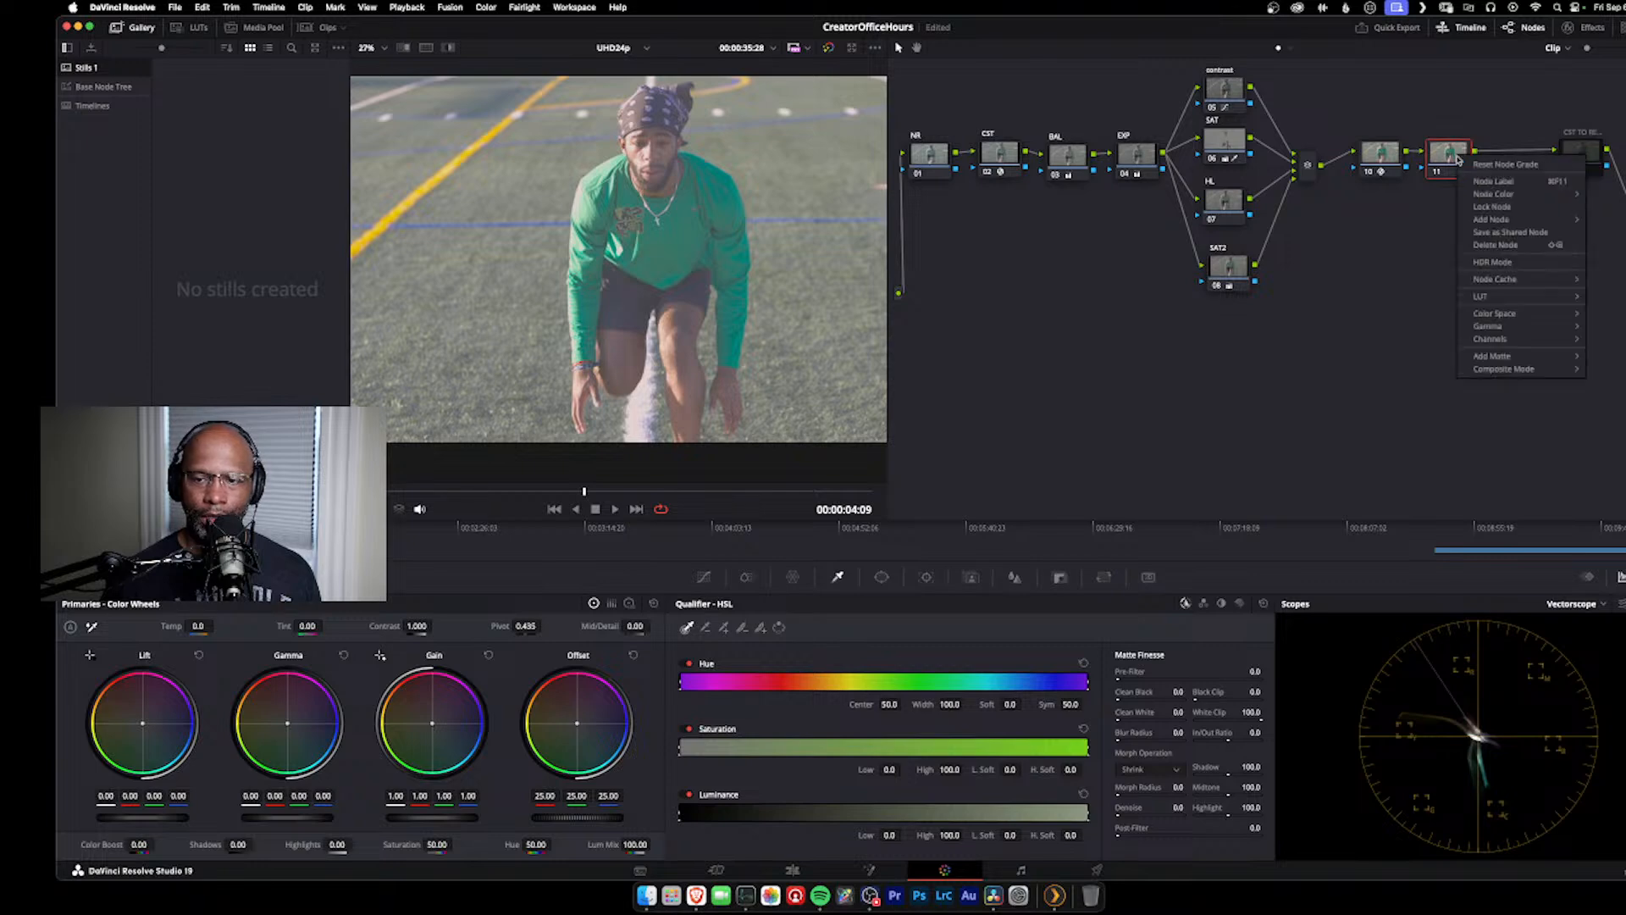
{"action": "left_click", "coordinate": [1522, 182]}
{"action": "key", "text": "Caps_Lock"}
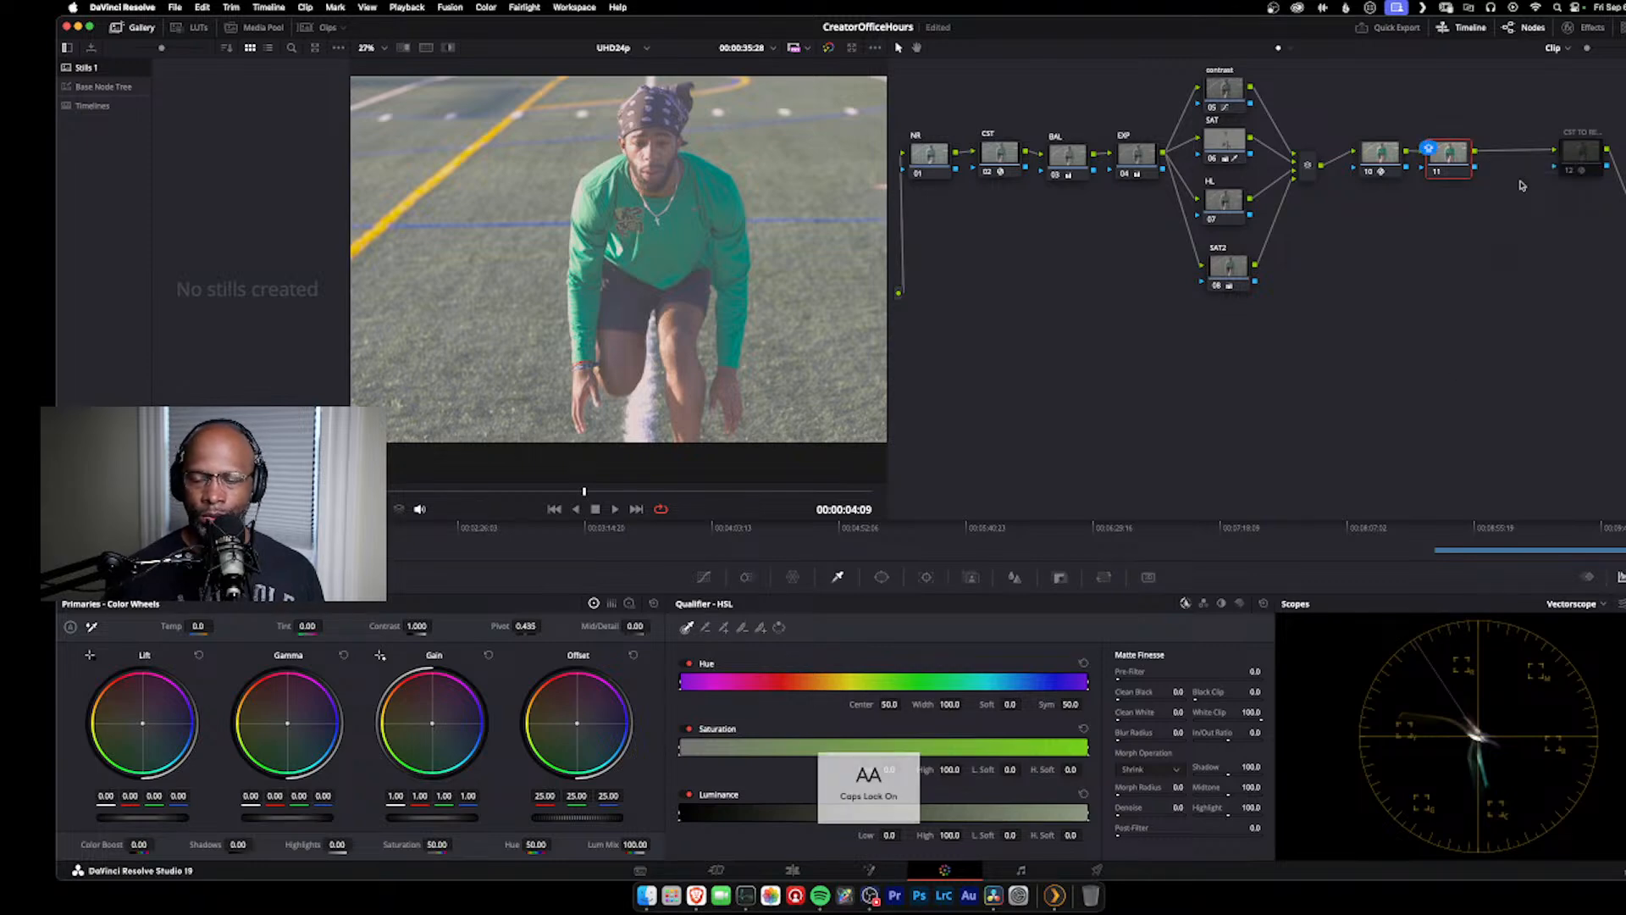
{"action": "type", "text": "FIL"}
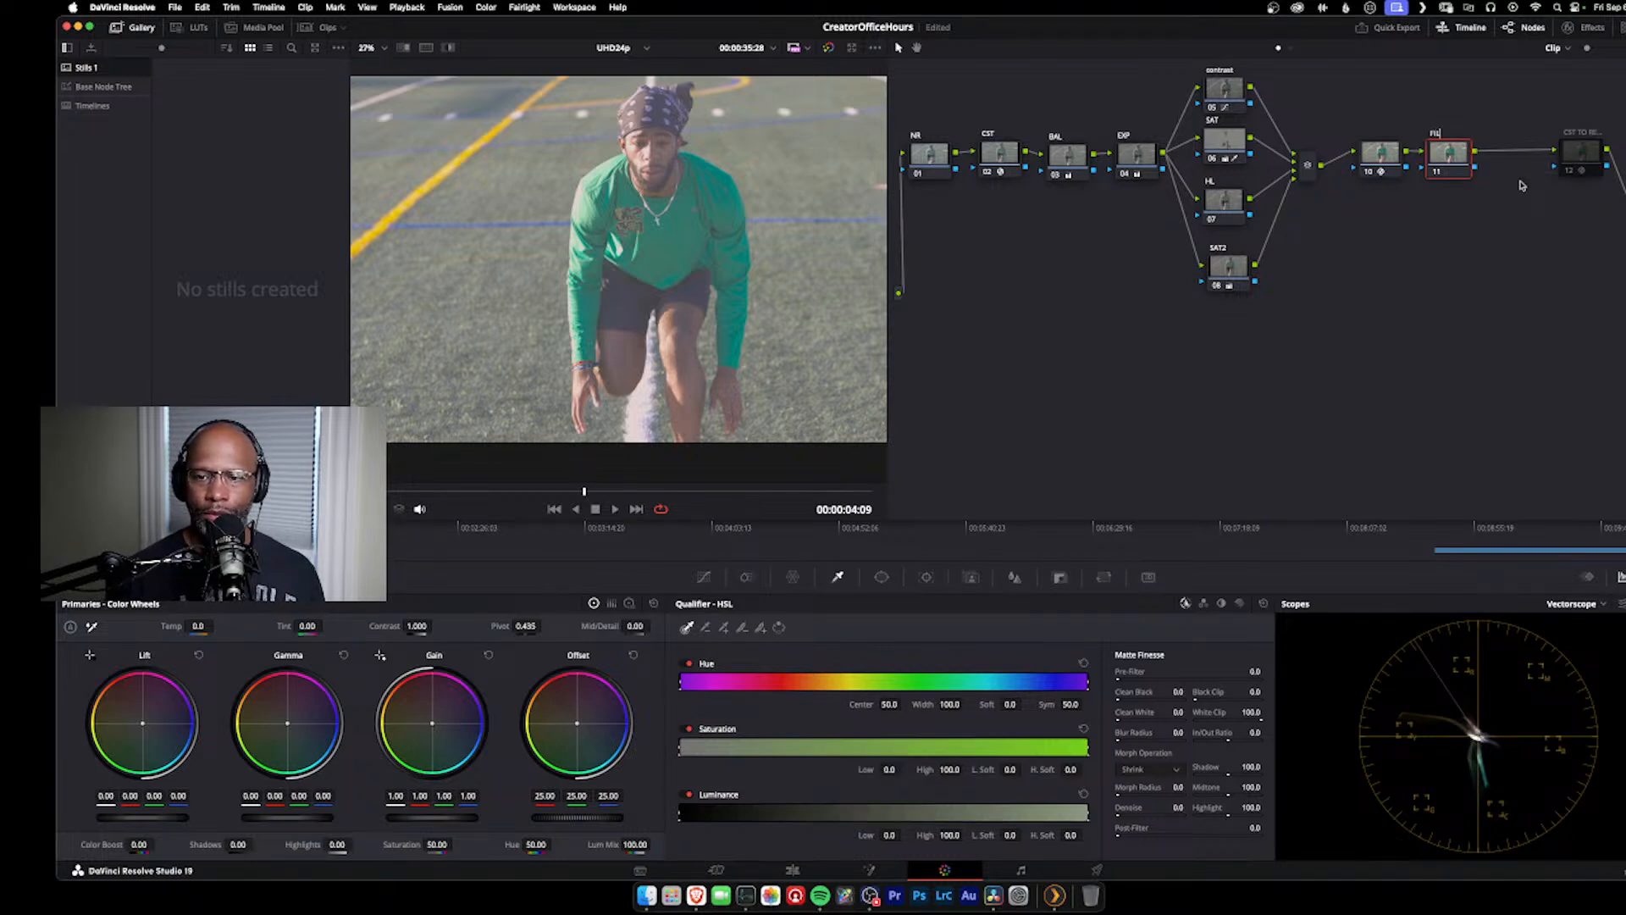
{"action": "type", "text": "M LUT"}
{"action": "key", "text": "Caps_Lock"}
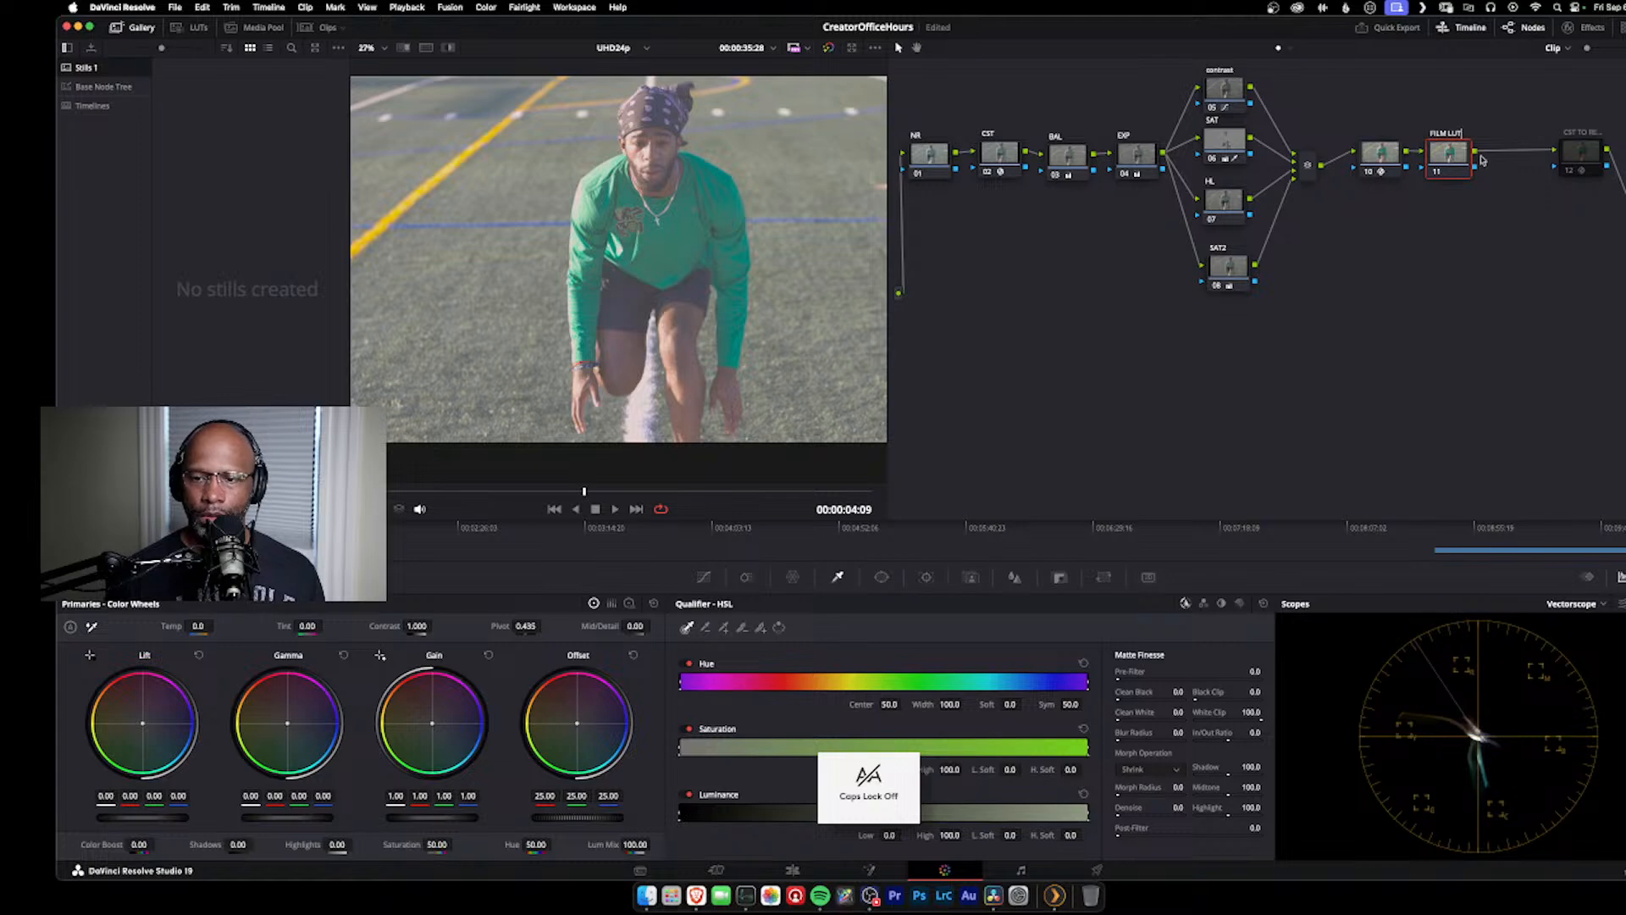
Step: Label the Cineon Color Space Transform node after the parallel mixer CST TO FILM
{"action": "left_click", "coordinate": [1391, 161]}
{"action": "right_click", "coordinate": [1392, 163]}
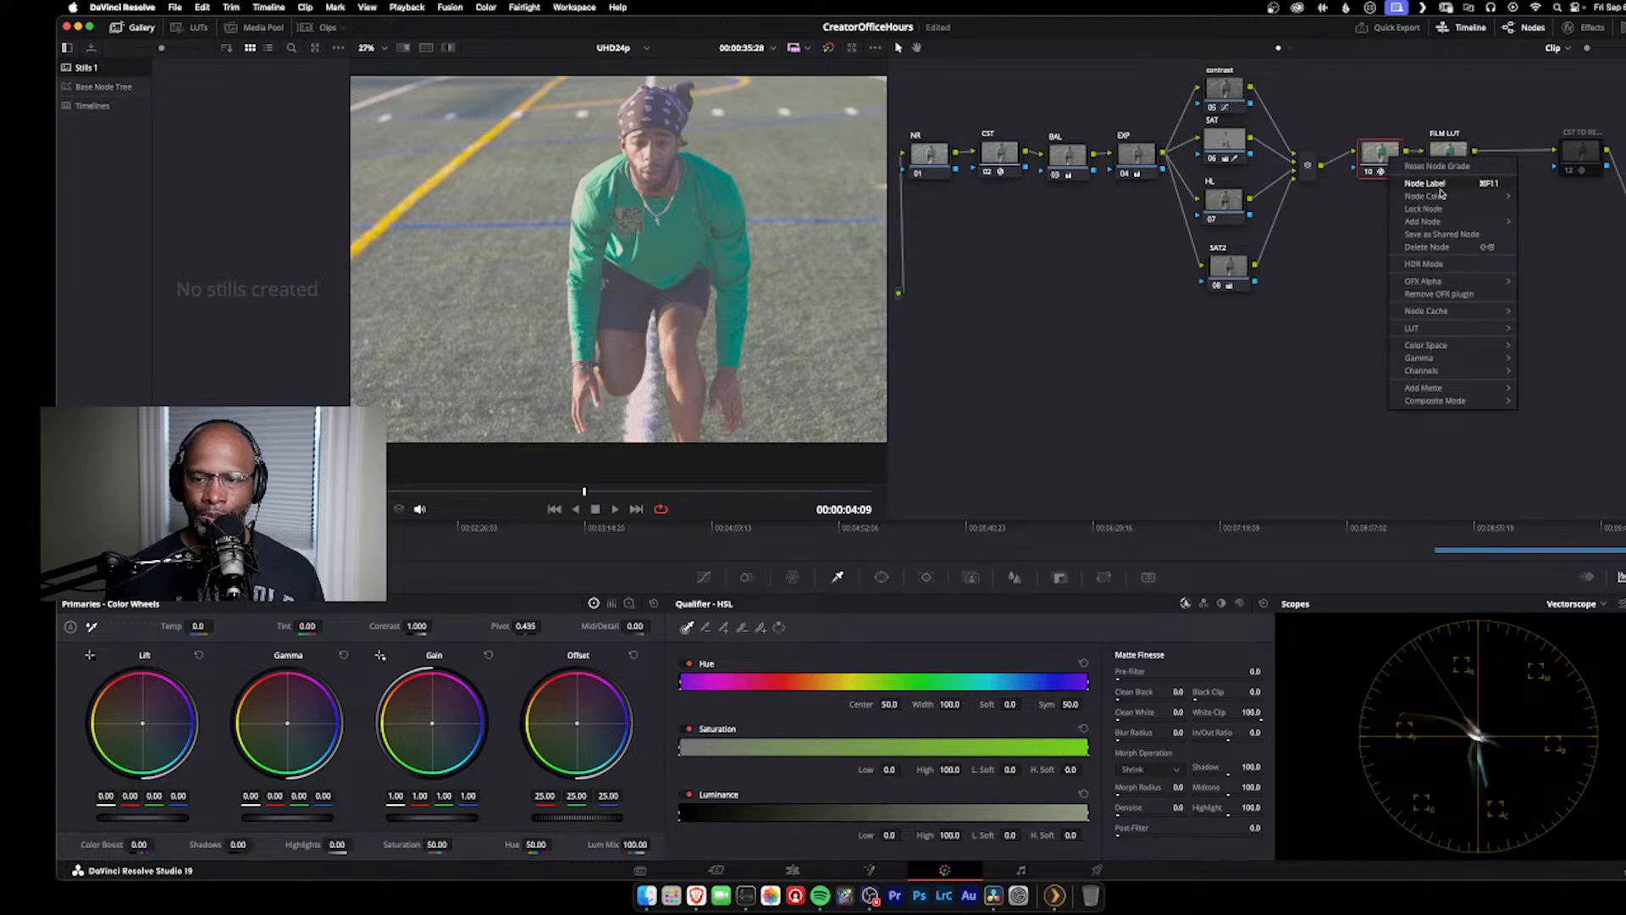
{"action": "left_click", "coordinate": [1454, 188]}
{"action": "key", "text": "Caps_Lock"}
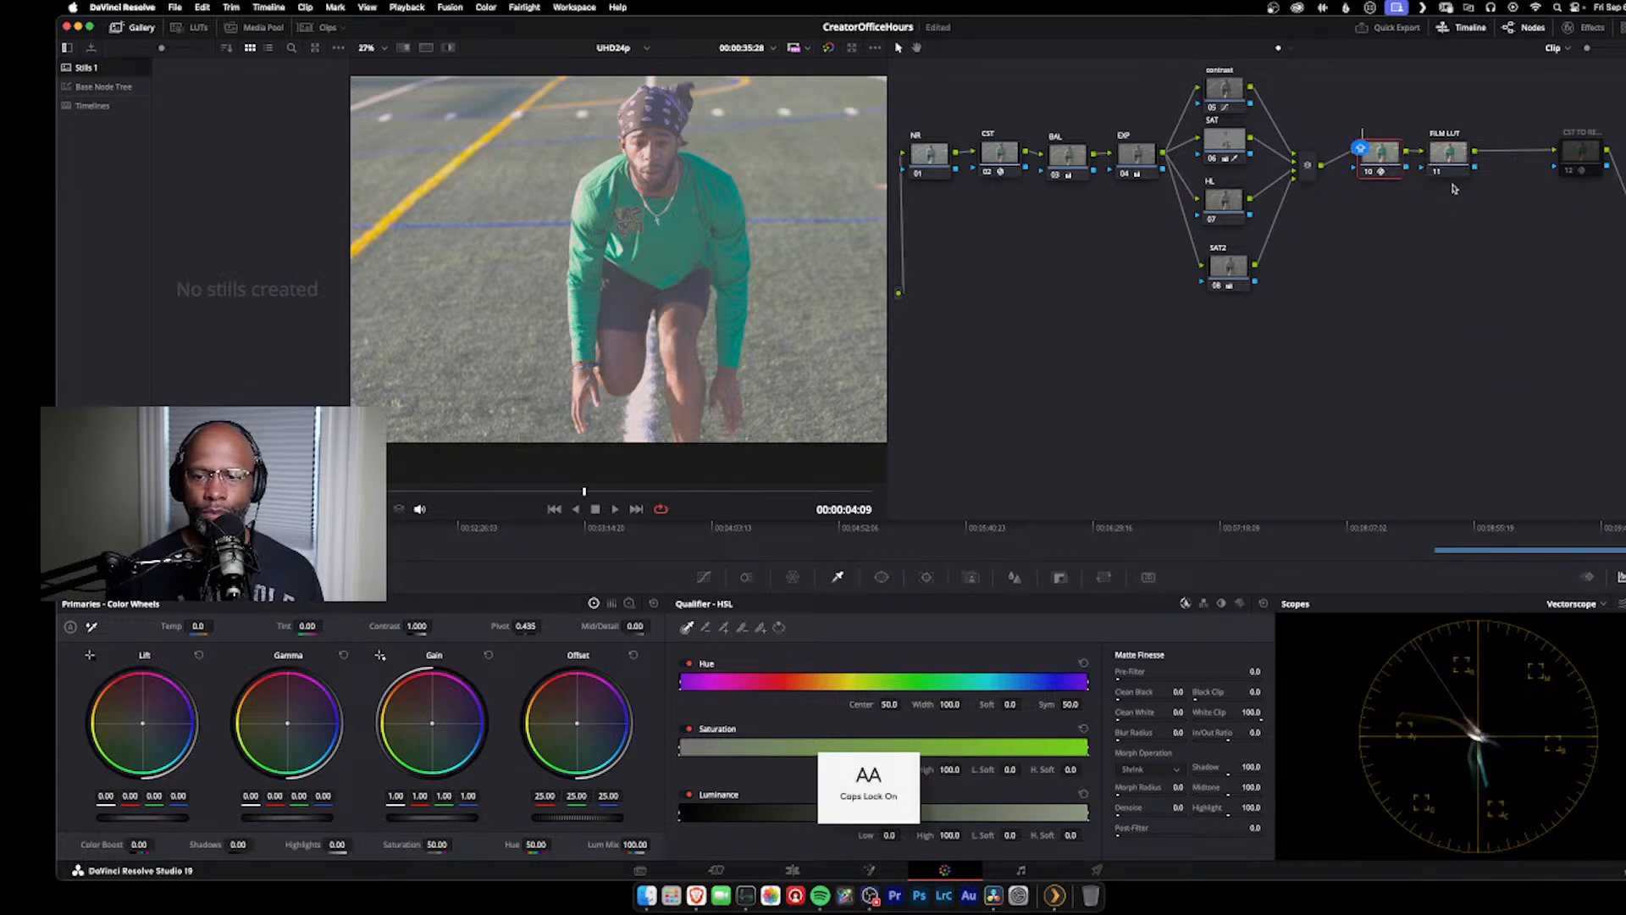
{"action": "type", "text": "CST TO F"}
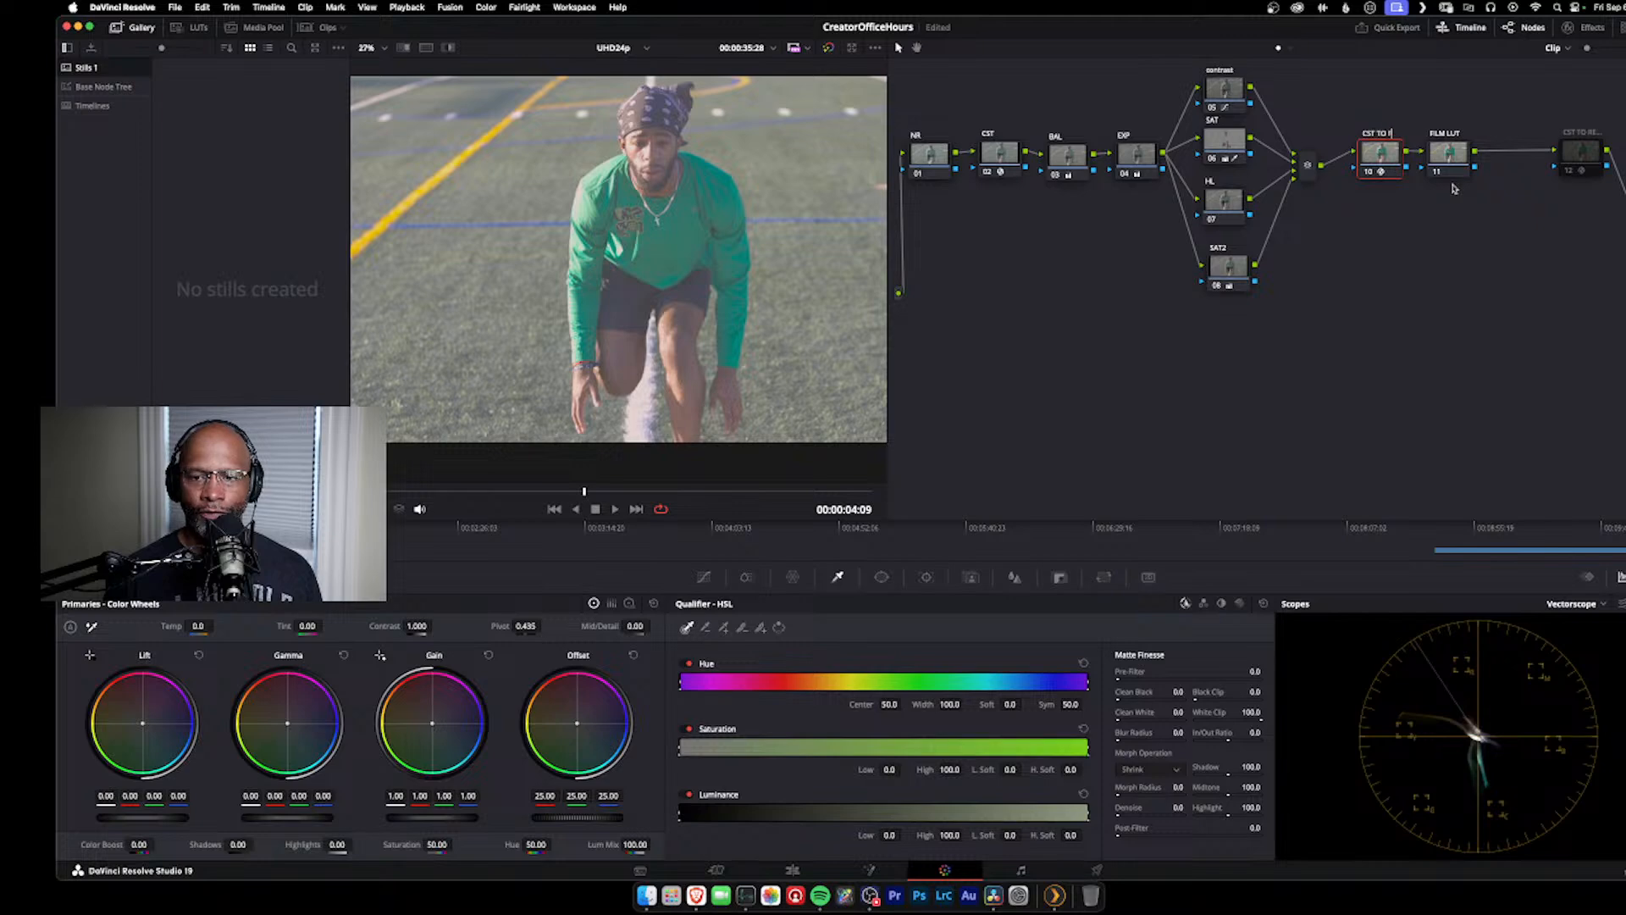
{"action": "type", "text": "ILM"}
{"action": "key", "text": "Return"}
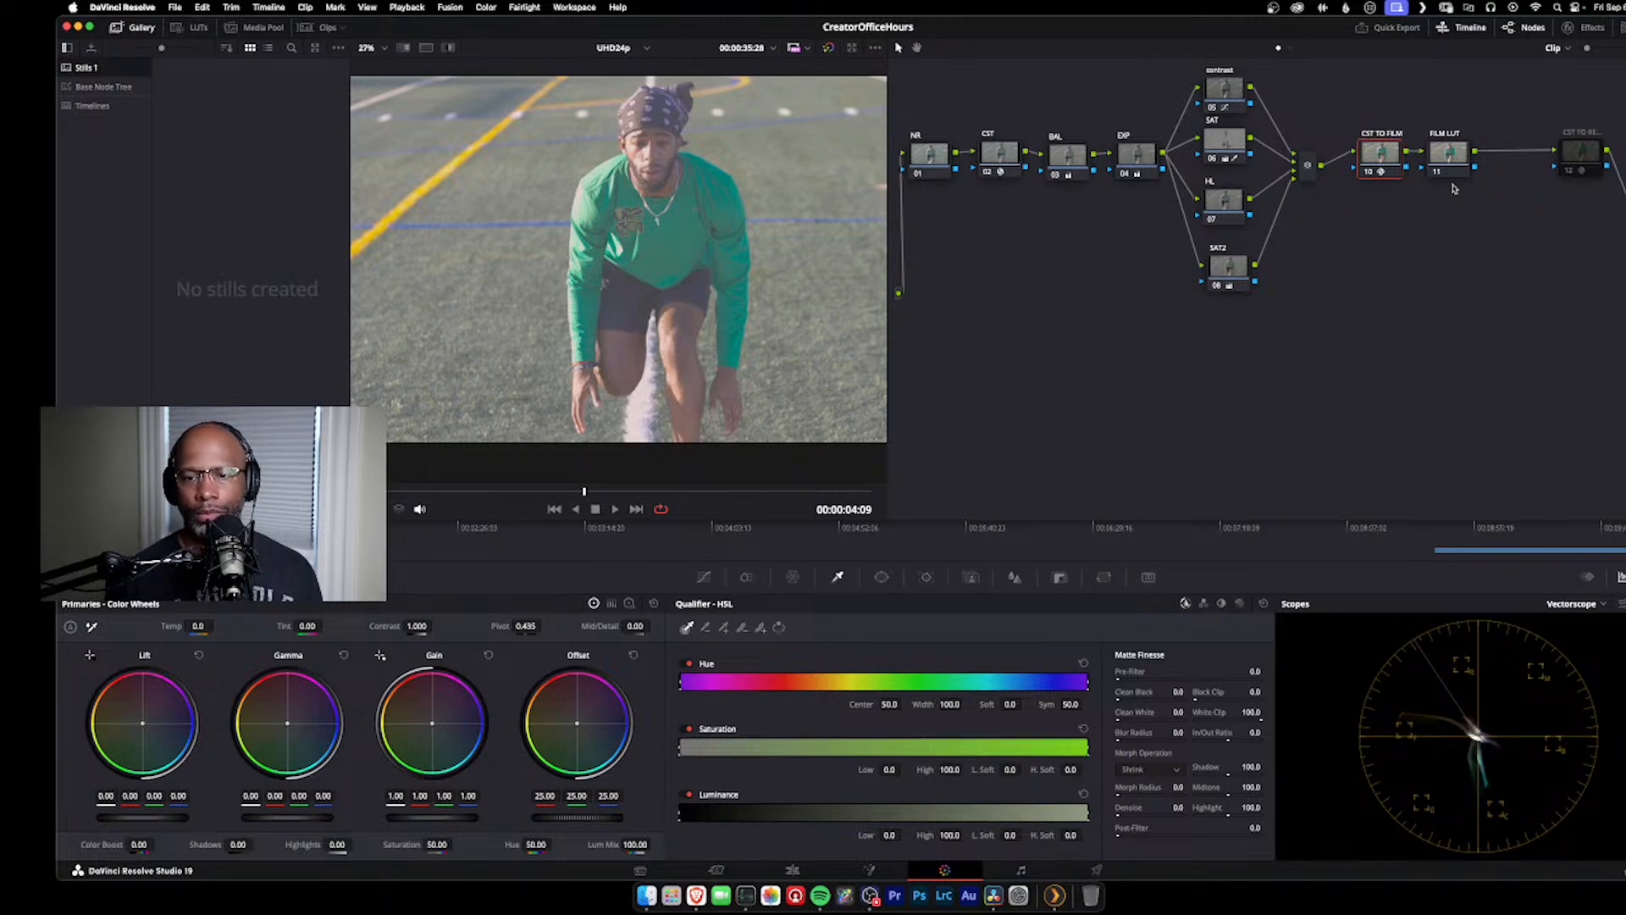
Step: Apply the Rec709 Kodak 2383 D60 film look LUT to the FILM LUT node and reposition it and the disabled CST node
{"action": "left_click", "coordinate": [1448, 152]}
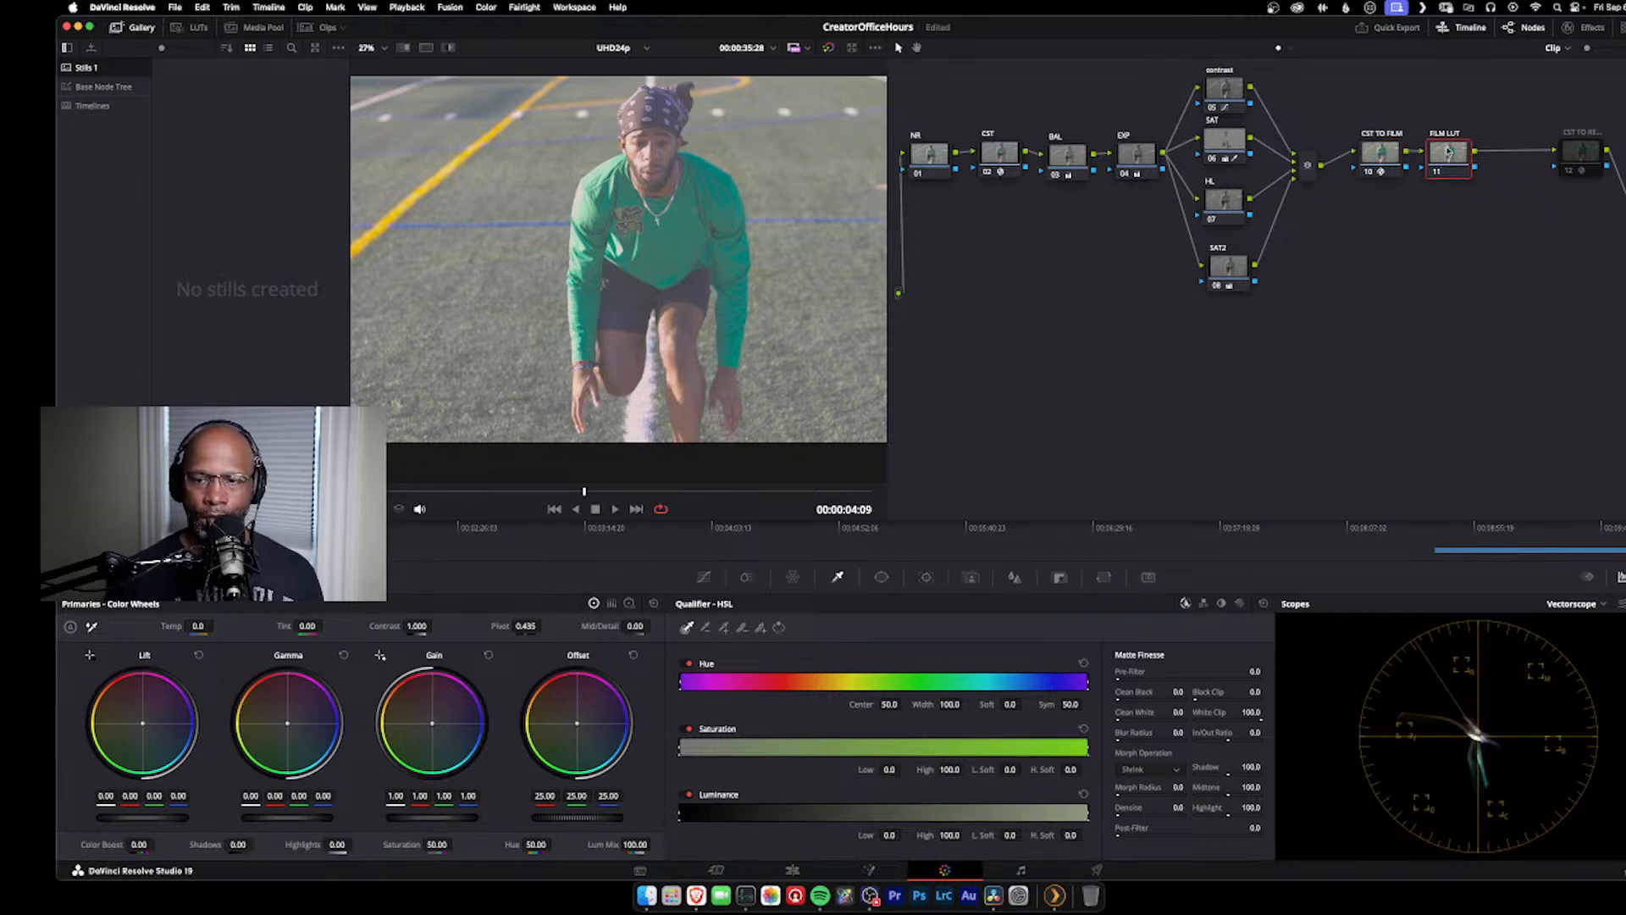
{"action": "right_click", "coordinate": [1448, 152]}
{"action": "mouse_move", "coordinate": [1469, 288]}
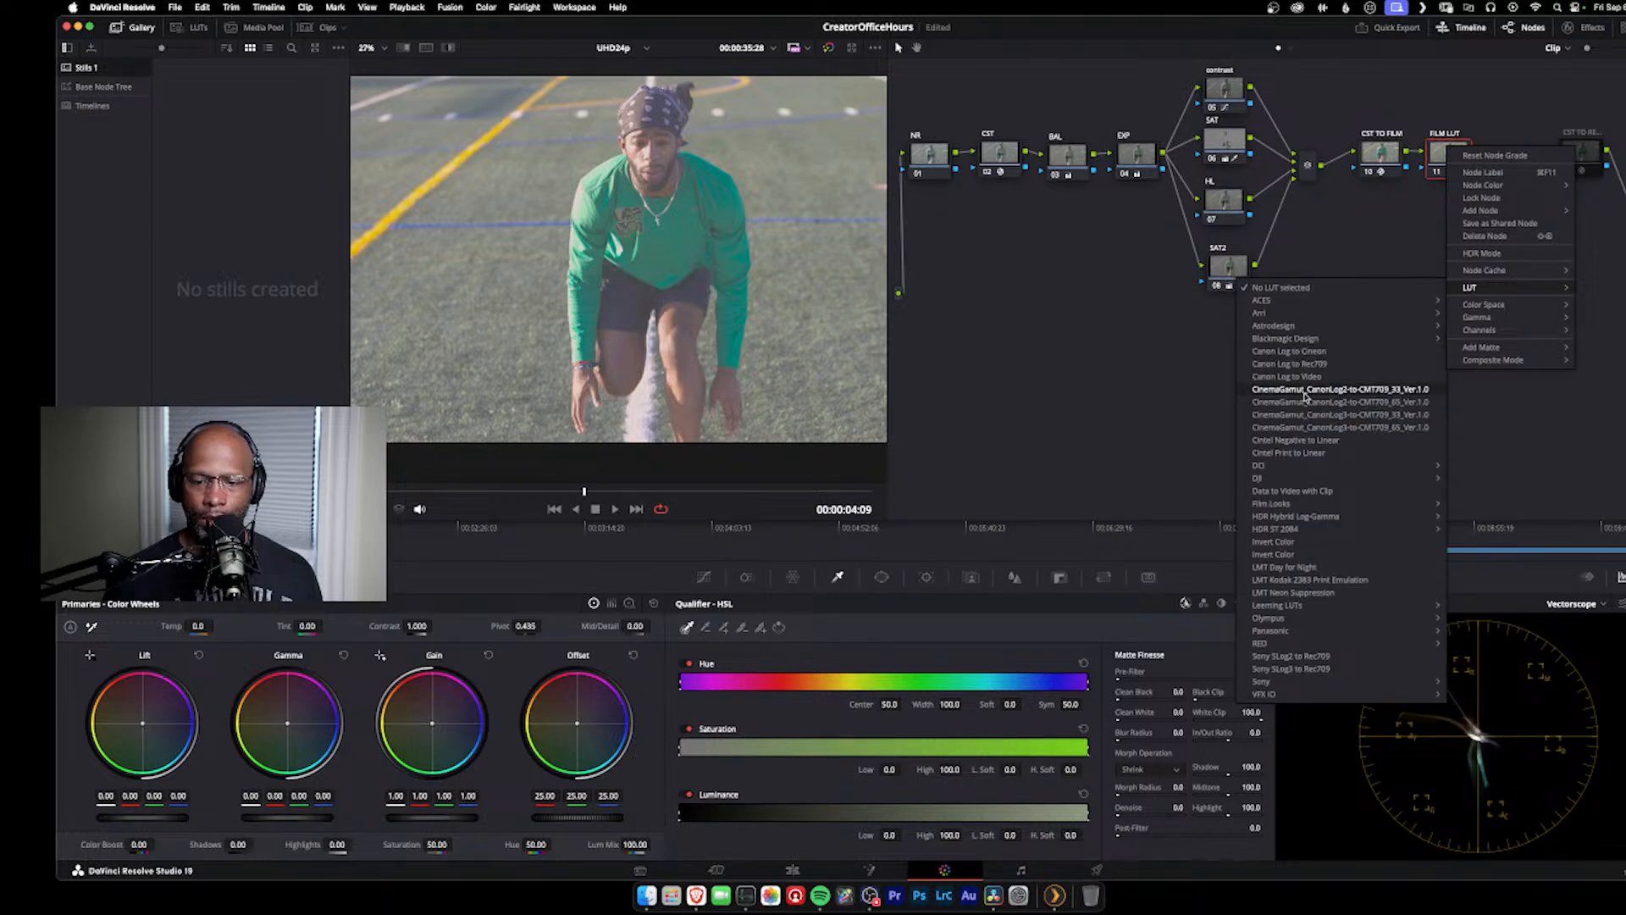
{"action": "mouse_move", "coordinate": [1303, 508]}
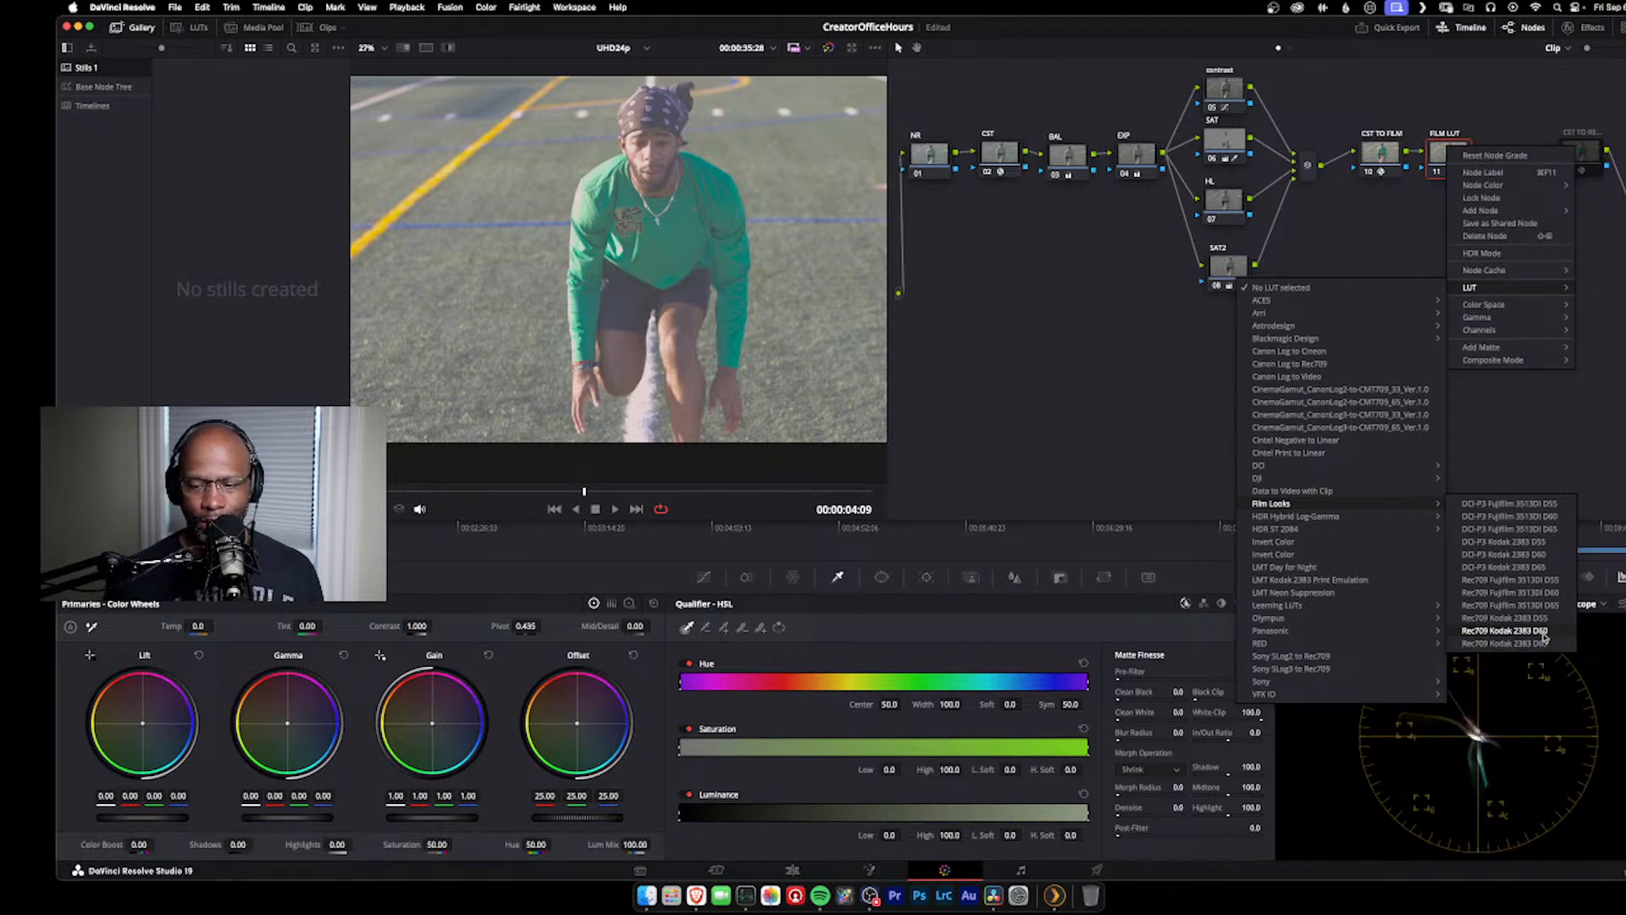
{"action": "left_click", "coordinate": [1543, 633]}
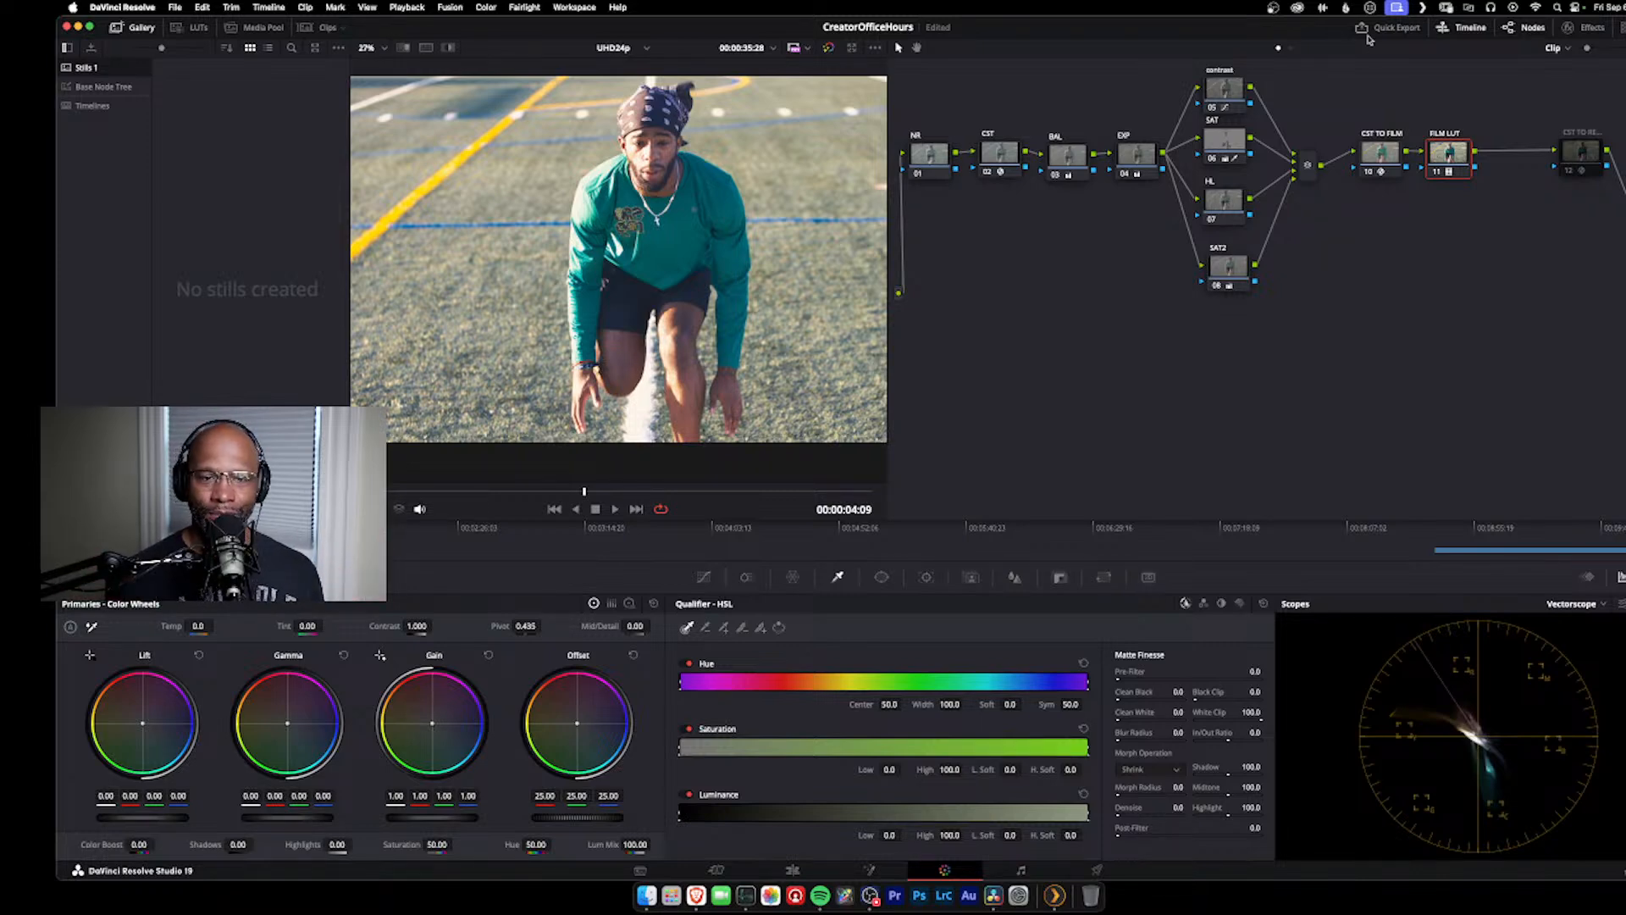
{"action": "left_click_drag", "start_coordinate": [1455, 161], "coordinate": [1466, 156]}
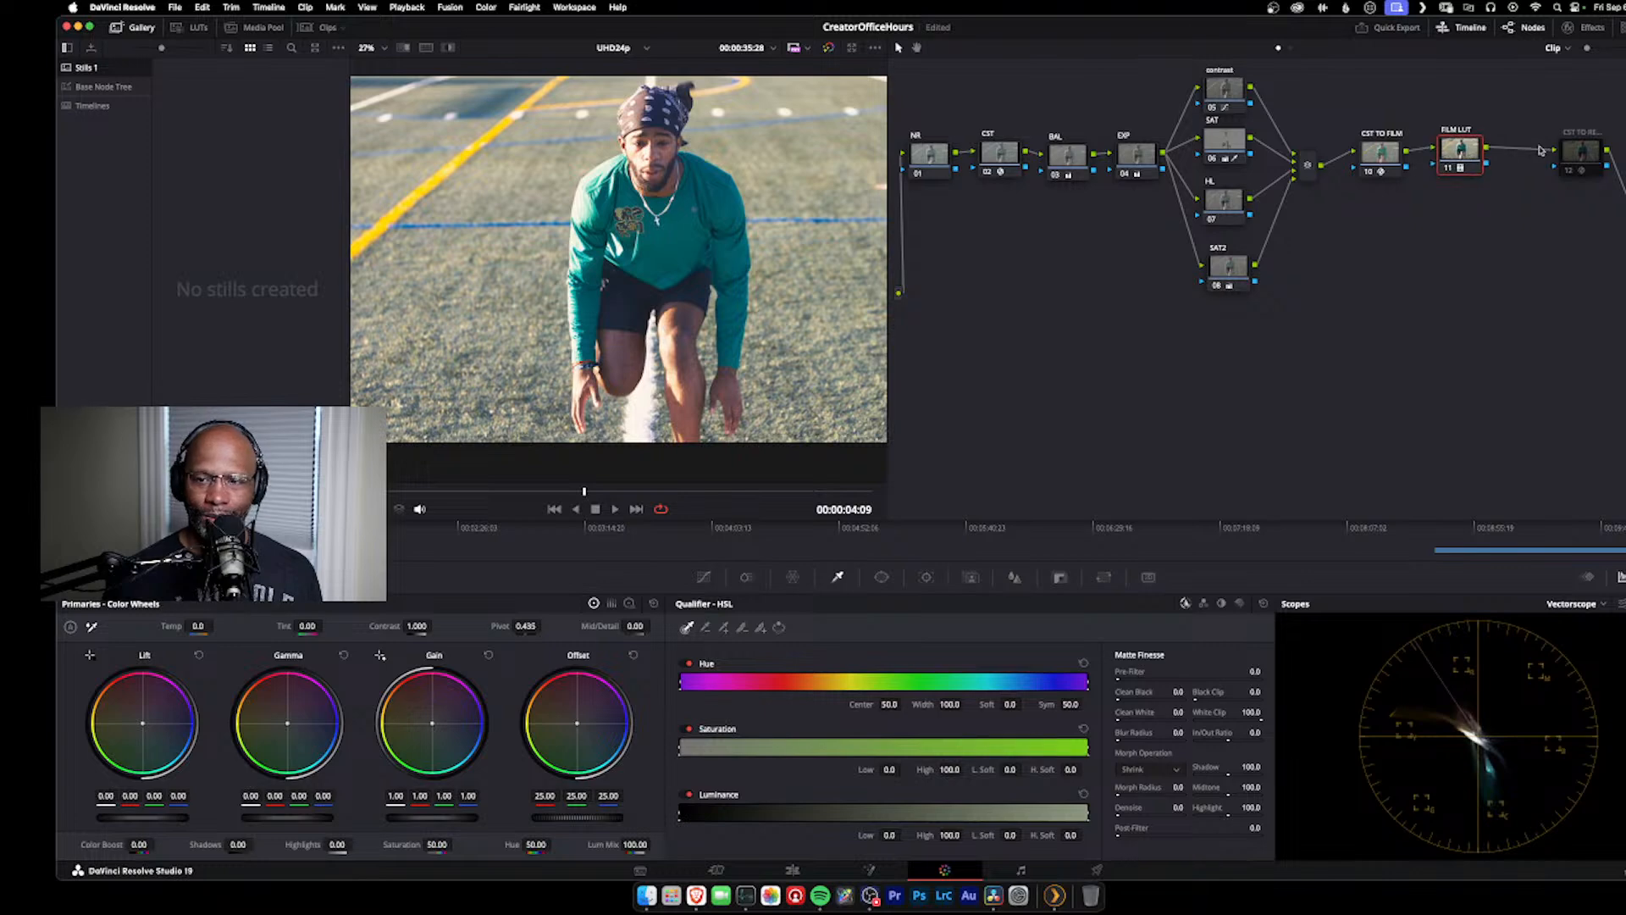
{"action": "left_click_drag", "start_coordinate": [1571, 153], "coordinate": [1552, 177]}
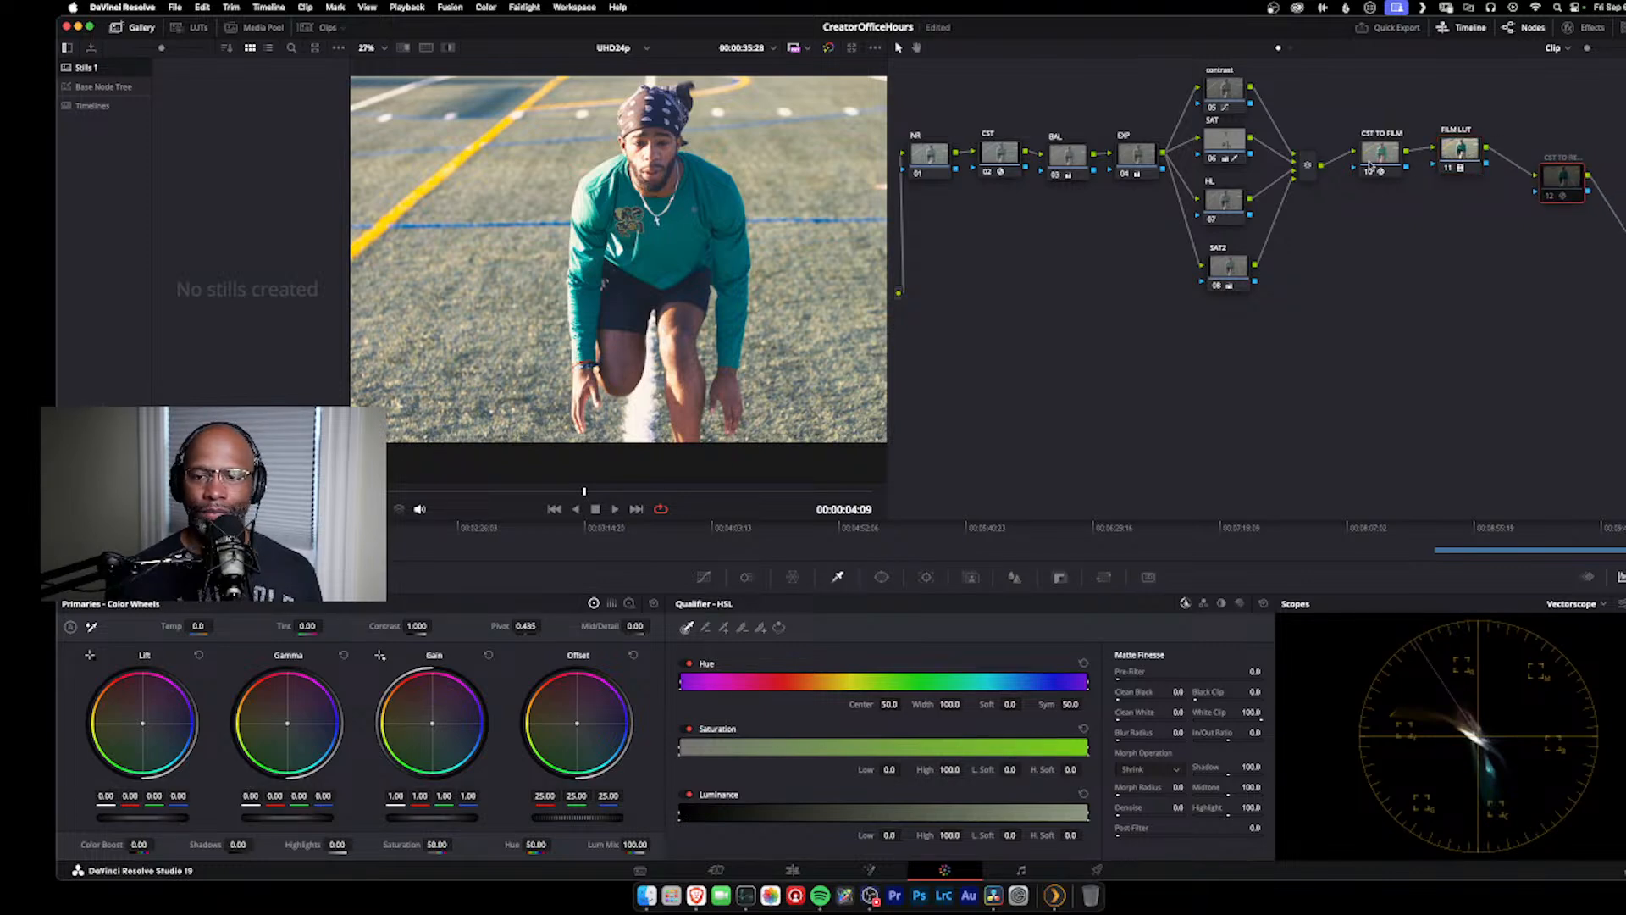
Step: Reposition the CST TO FILM and FILM LUT nodes in the node graph, spacing them apart after the parallel mixer
{"action": "left_click_drag", "start_coordinate": [1369, 165], "coordinate": [1362, 144]}
{"action": "left_click_drag", "start_coordinate": [1457, 151], "coordinate": [1455, 148]}
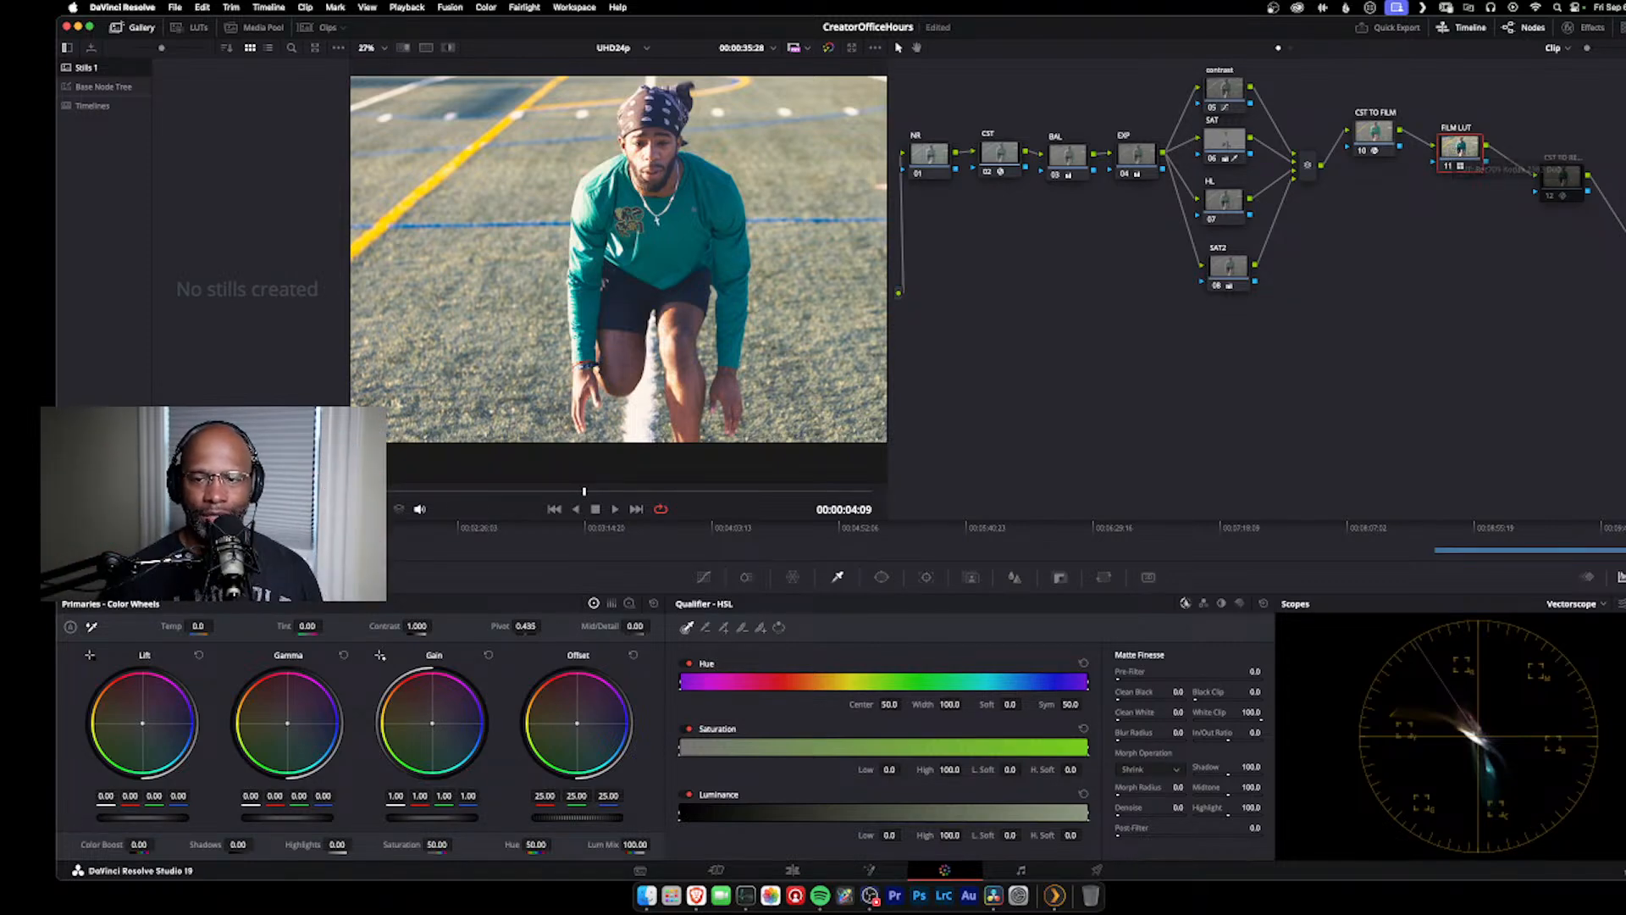
{"action": "left_click", "coordinate": [1379, 132]}
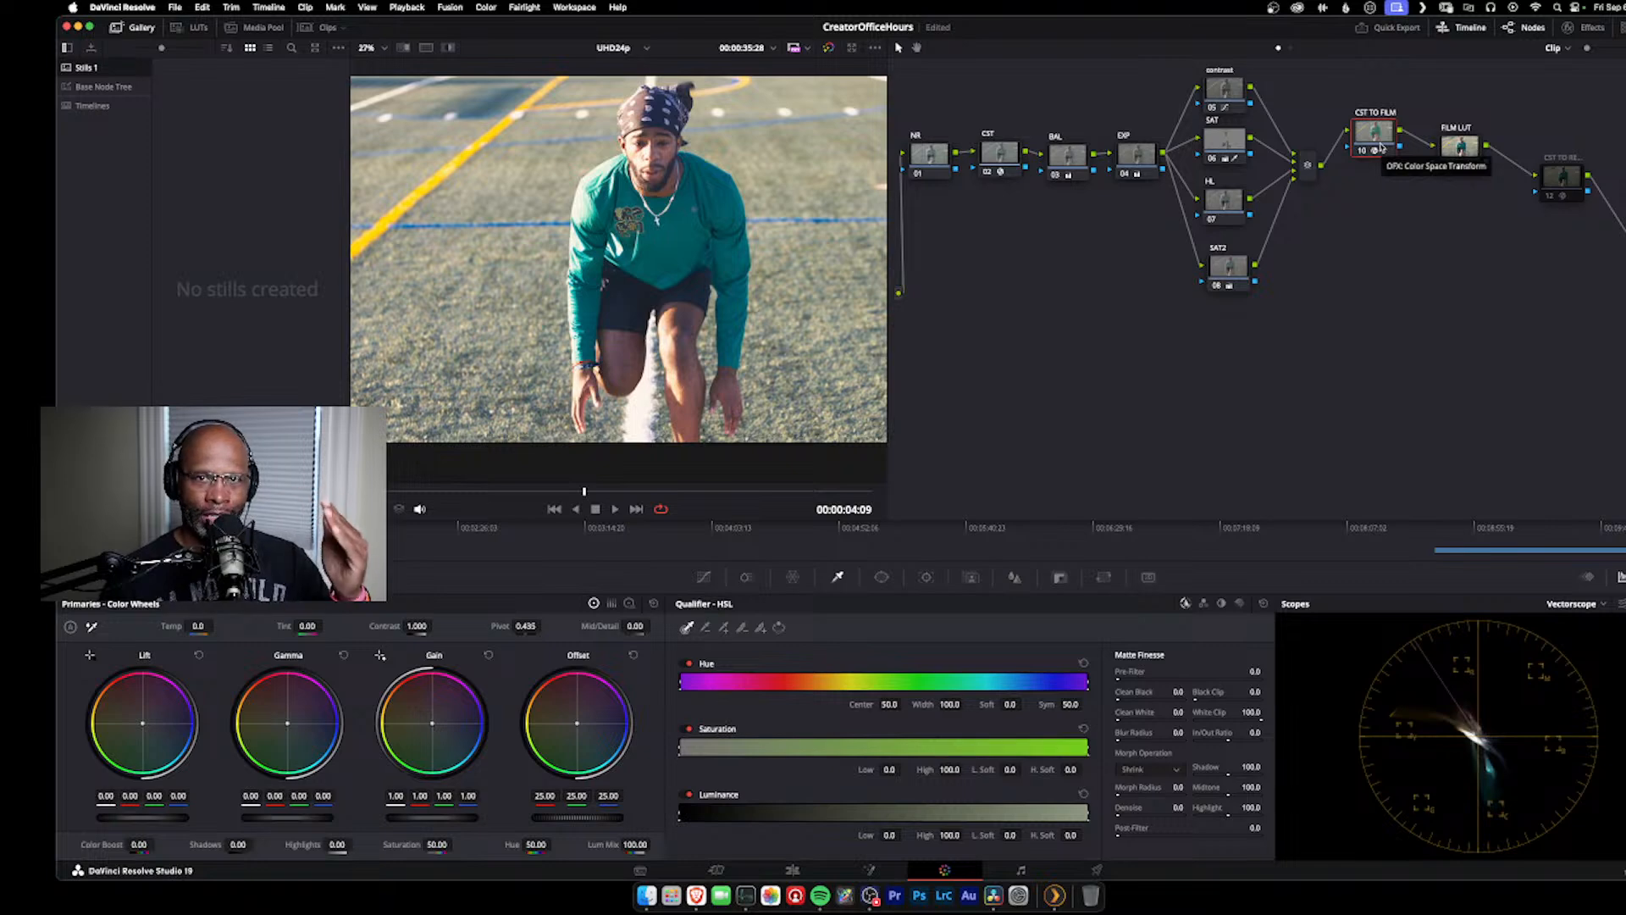
{"action": "left_click", "coordinate": [1460, 148]}
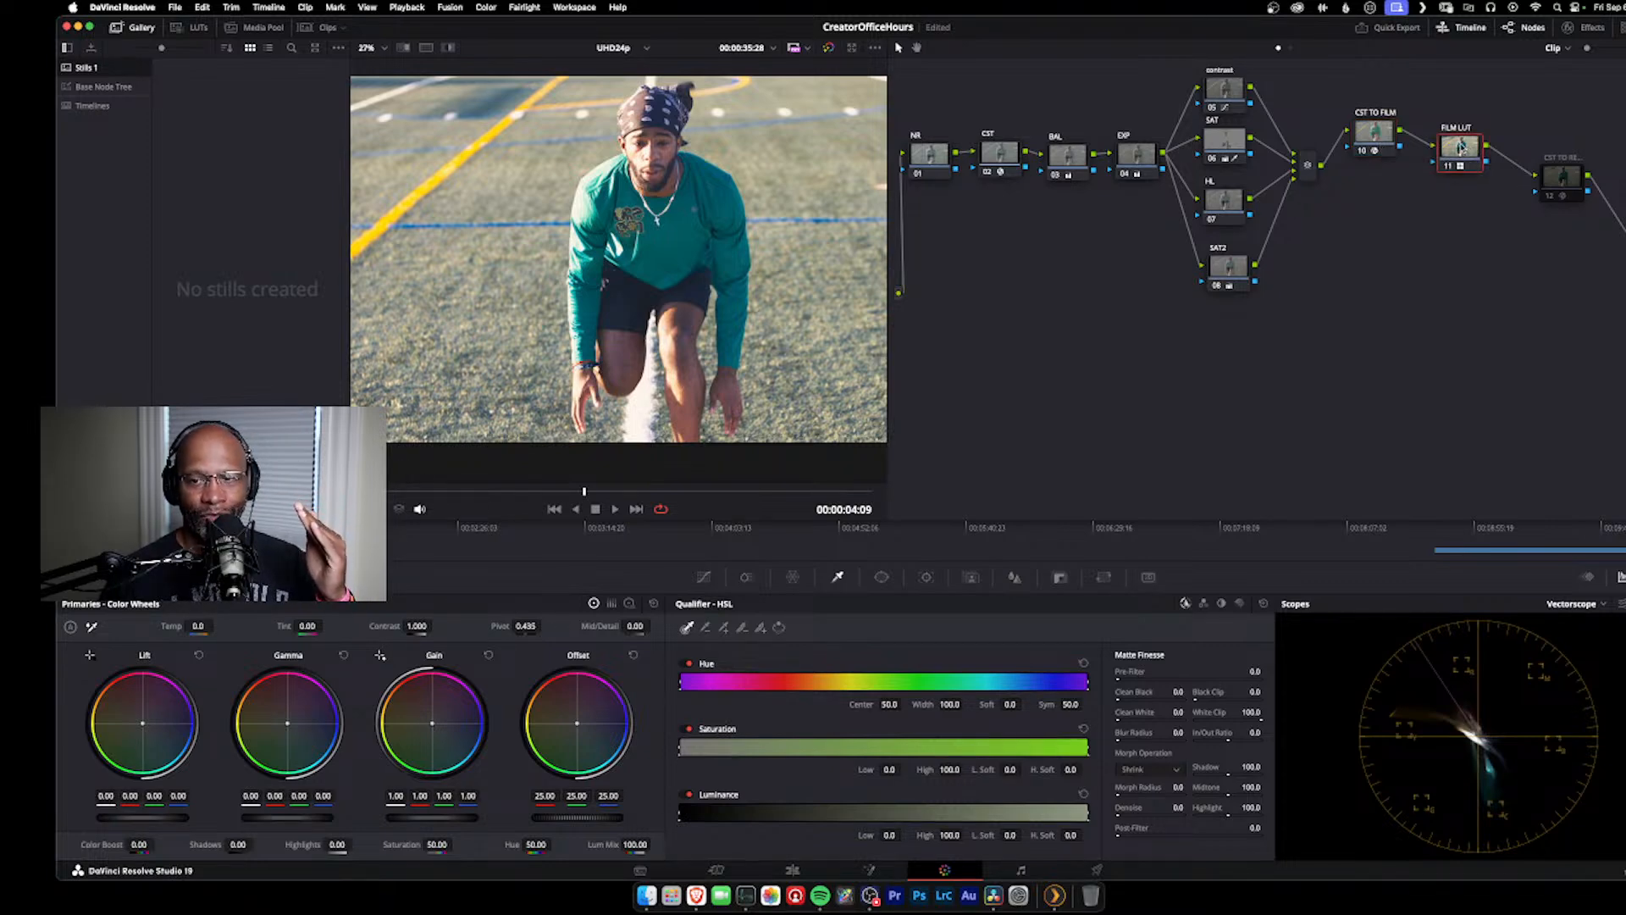
Step: Try the reverse order by wiring FILM LUT directly after the parallel mixer and CST TO FILM behind it
{"action": "left_click_drag", "start_coordinate": [1378, 142], "coordinate": [1385, 163]}
{"action": "left_click", "coordinate": [1345, 157]}
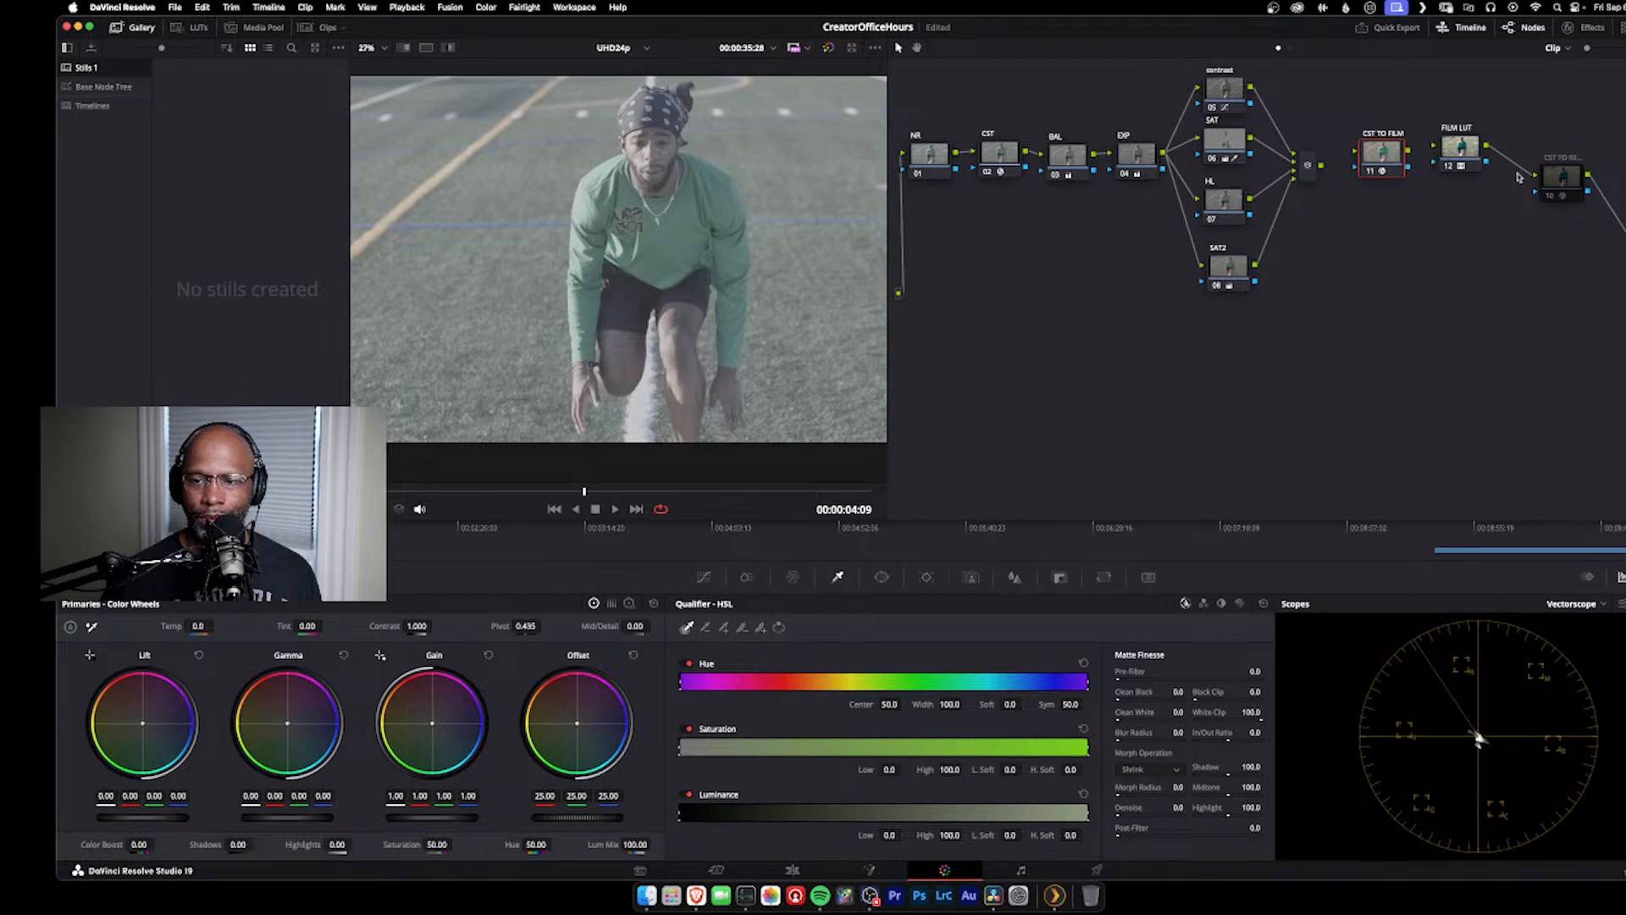
{"action": "mouse_move", "coordinate": [1470, 155]}
{"action": "left_mouse_down"}
{"action": "mouse_move", "coordinate": [1353, 78]}
{"action": "mouse_move", "coordinate": [1355, 105]}
{"action": "mouse_move", "coordinate": [1463, 141]}
{"action": "left_mouse_up"}
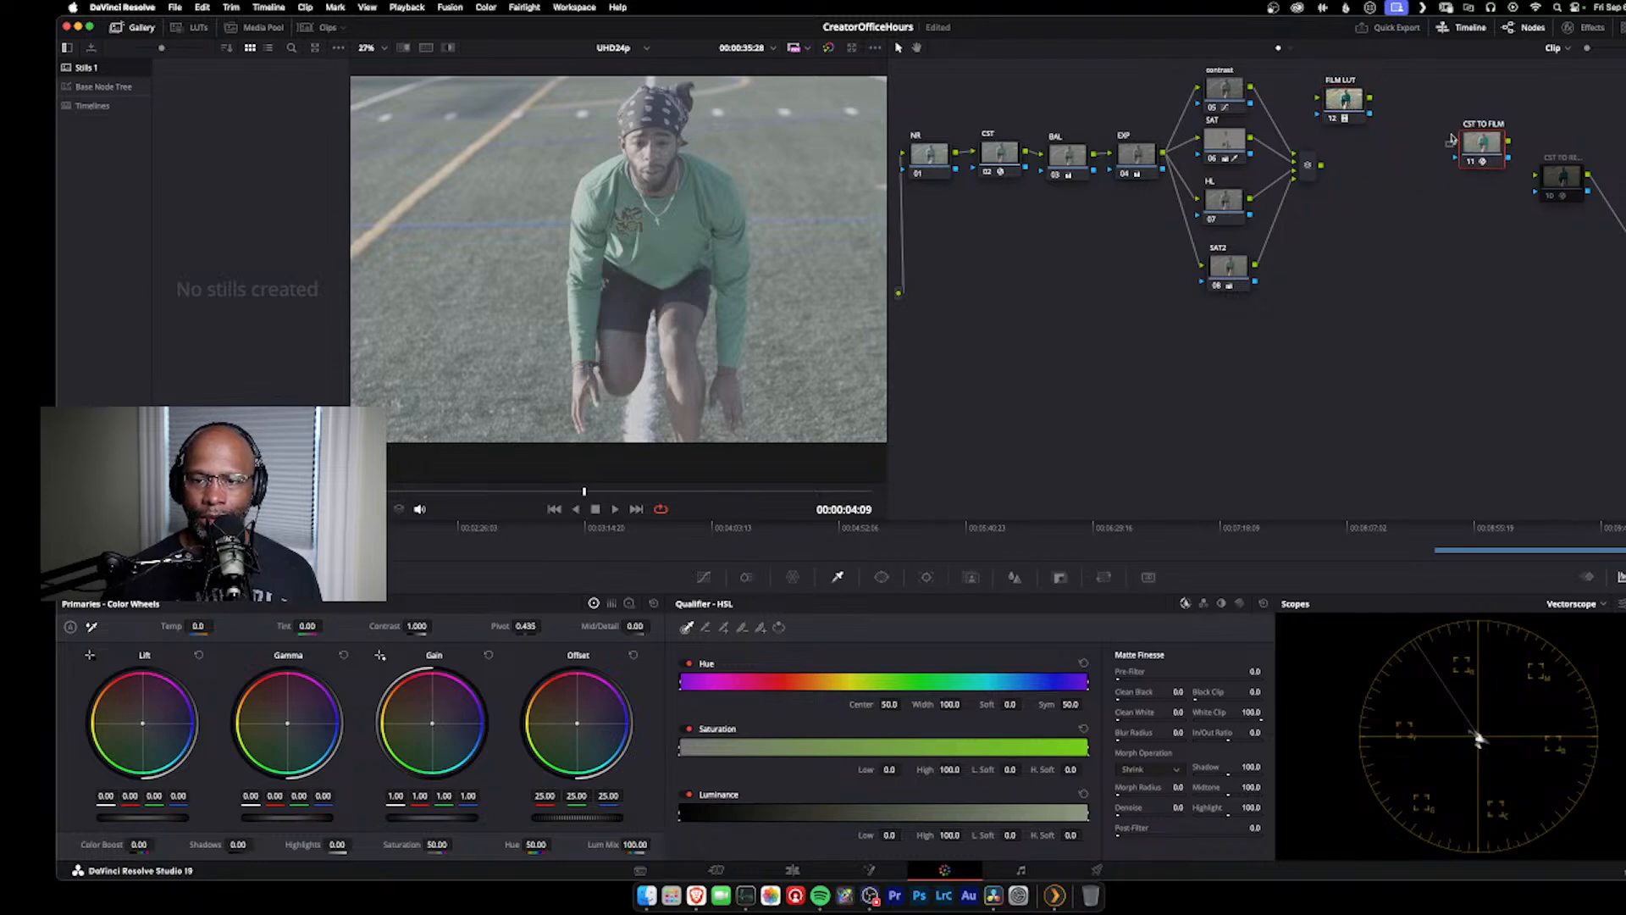
{"action": "left_click_drag", "start_coordinate": [1335, 105], "coordinate": [1536, 178]}
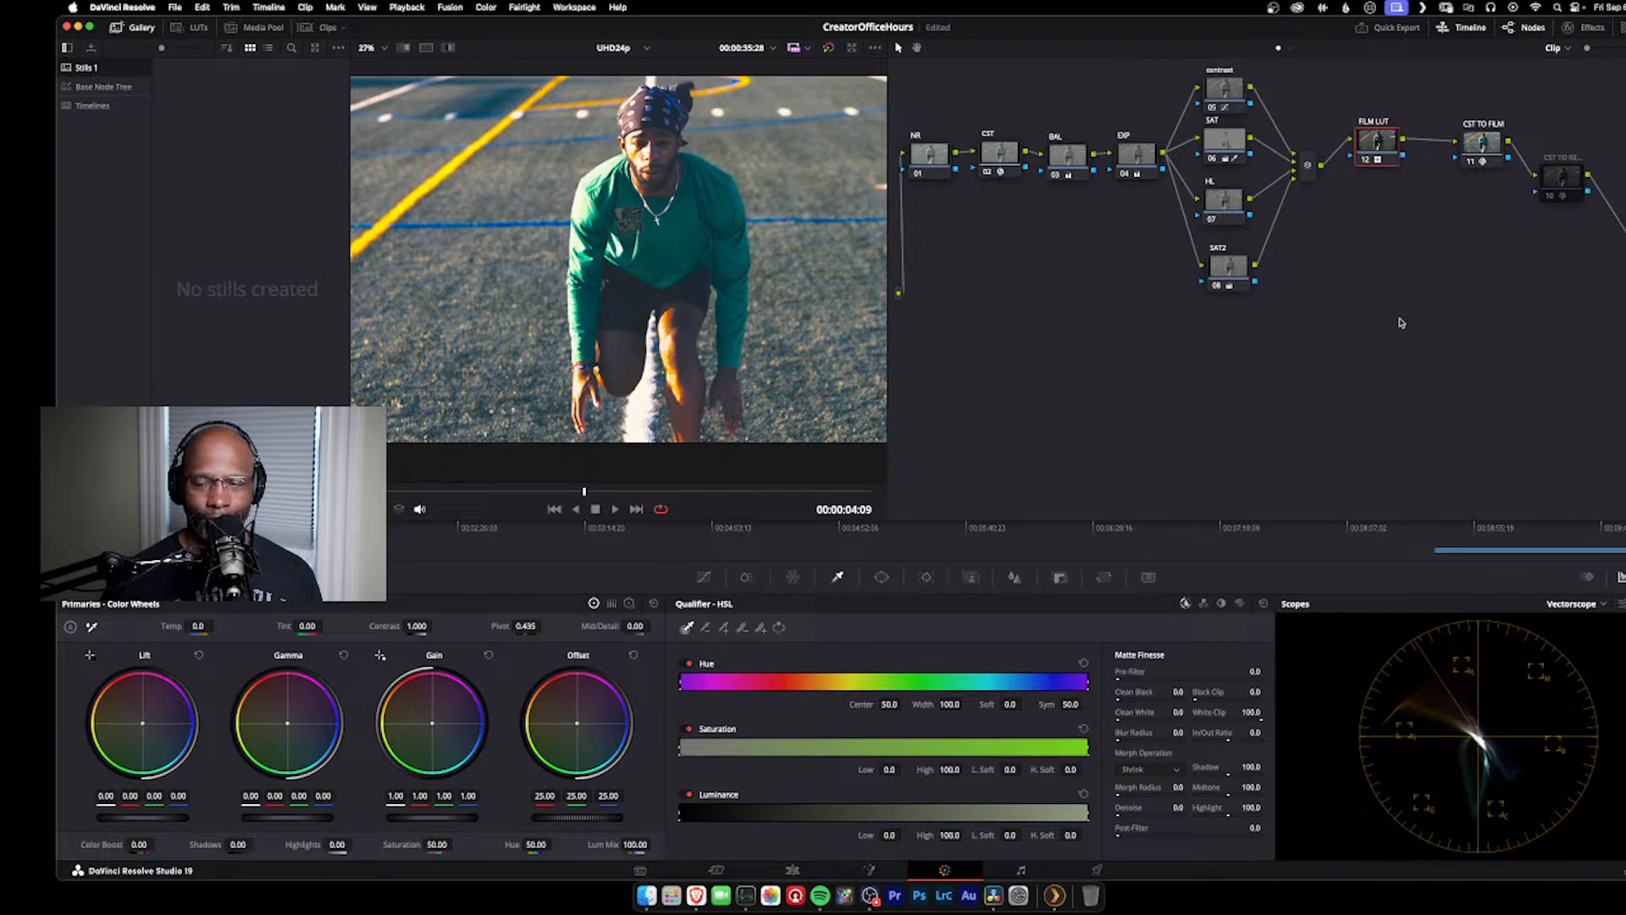
Step: Rewire the graph so CST TO FILM feeds FILM LUT, which feeds the disabled final CST node, and line the nodes up
{"action": "left_click", "coordinate": [1521, 161]}
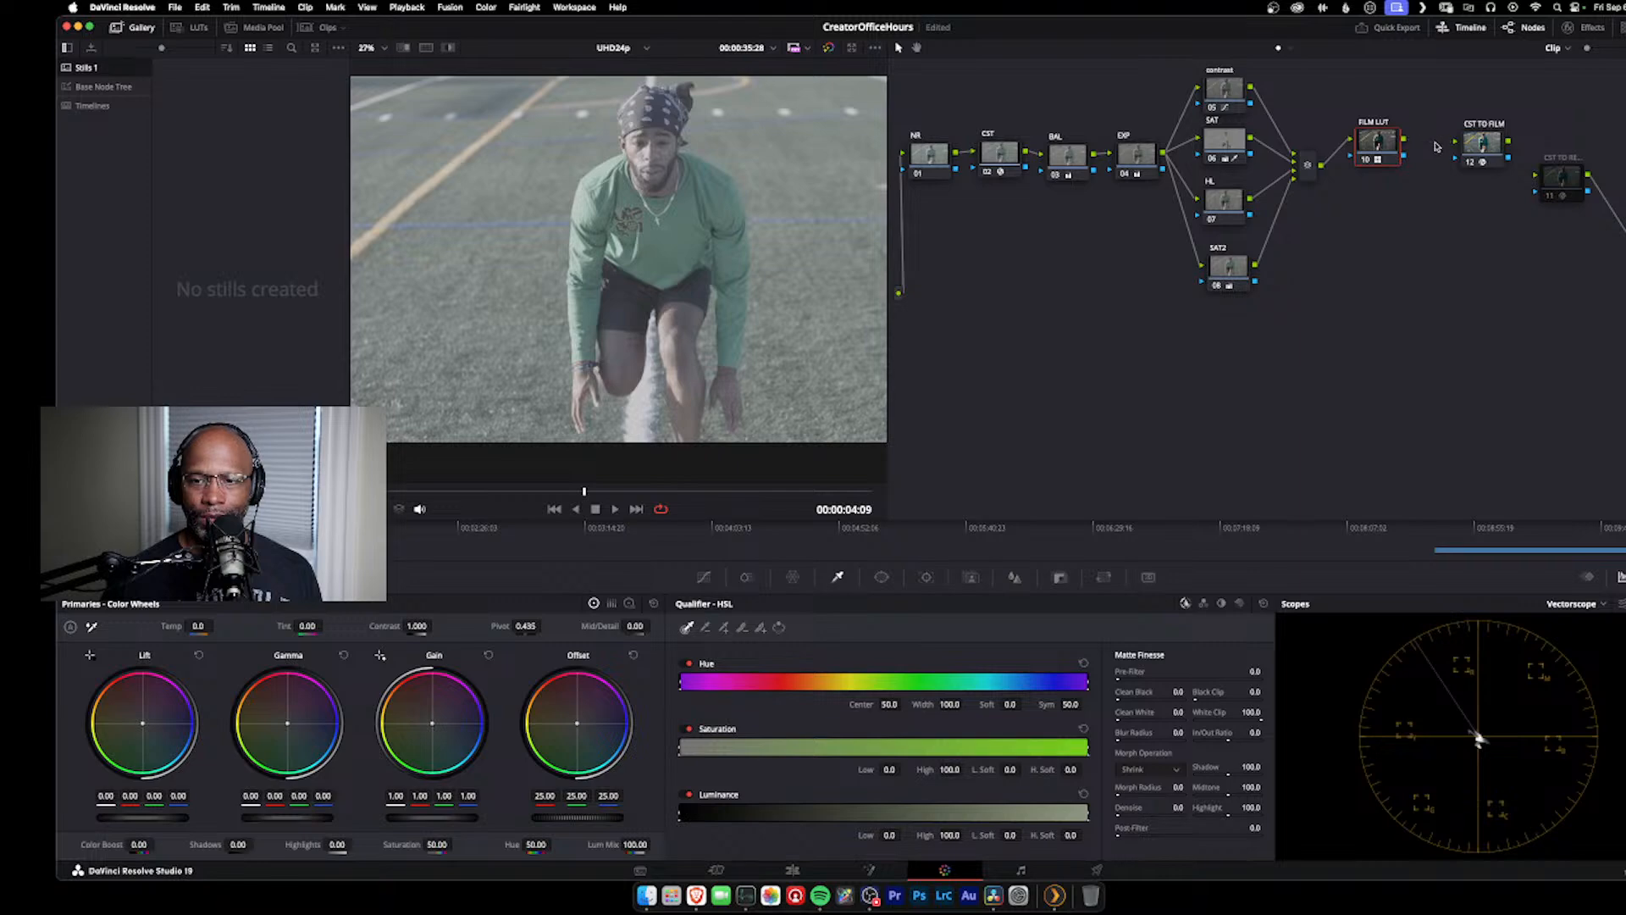
{"action": "left_click_drag", "start_coordinate": [1362, 151], "coordinate": [1463, 245]}
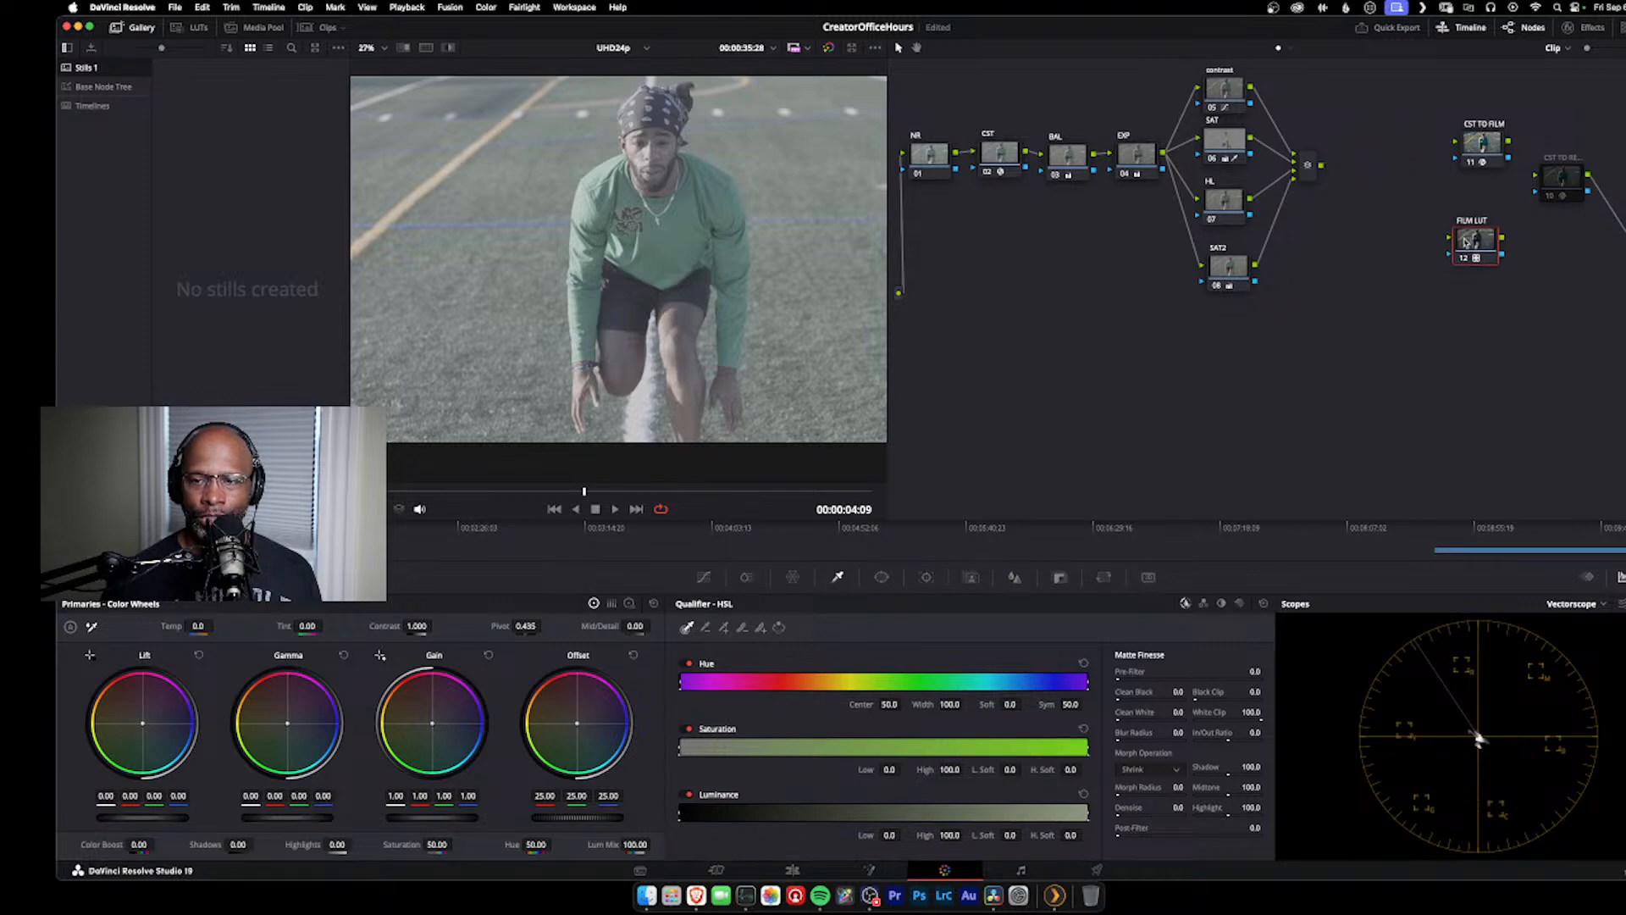
{"action": "left_click_drag", "start_coordinate": [1479, 151], "coordinate": [1334, 146]}
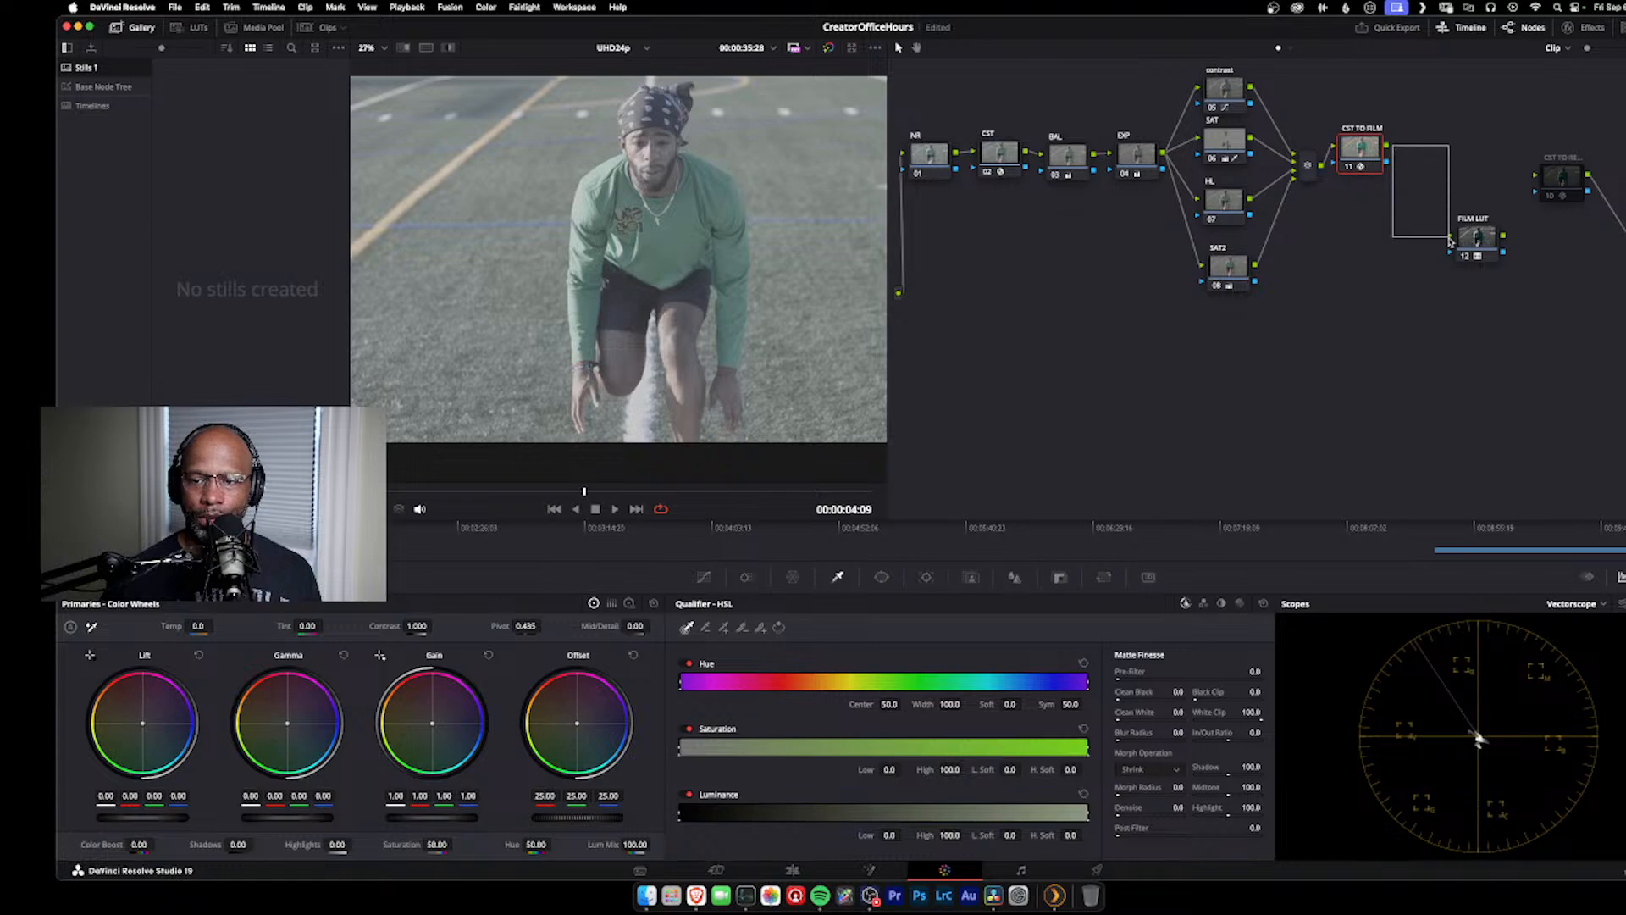
{"action": "left_click_drag", "start_coordinate": [1394, 154], "coordinate": [1536, 175]}
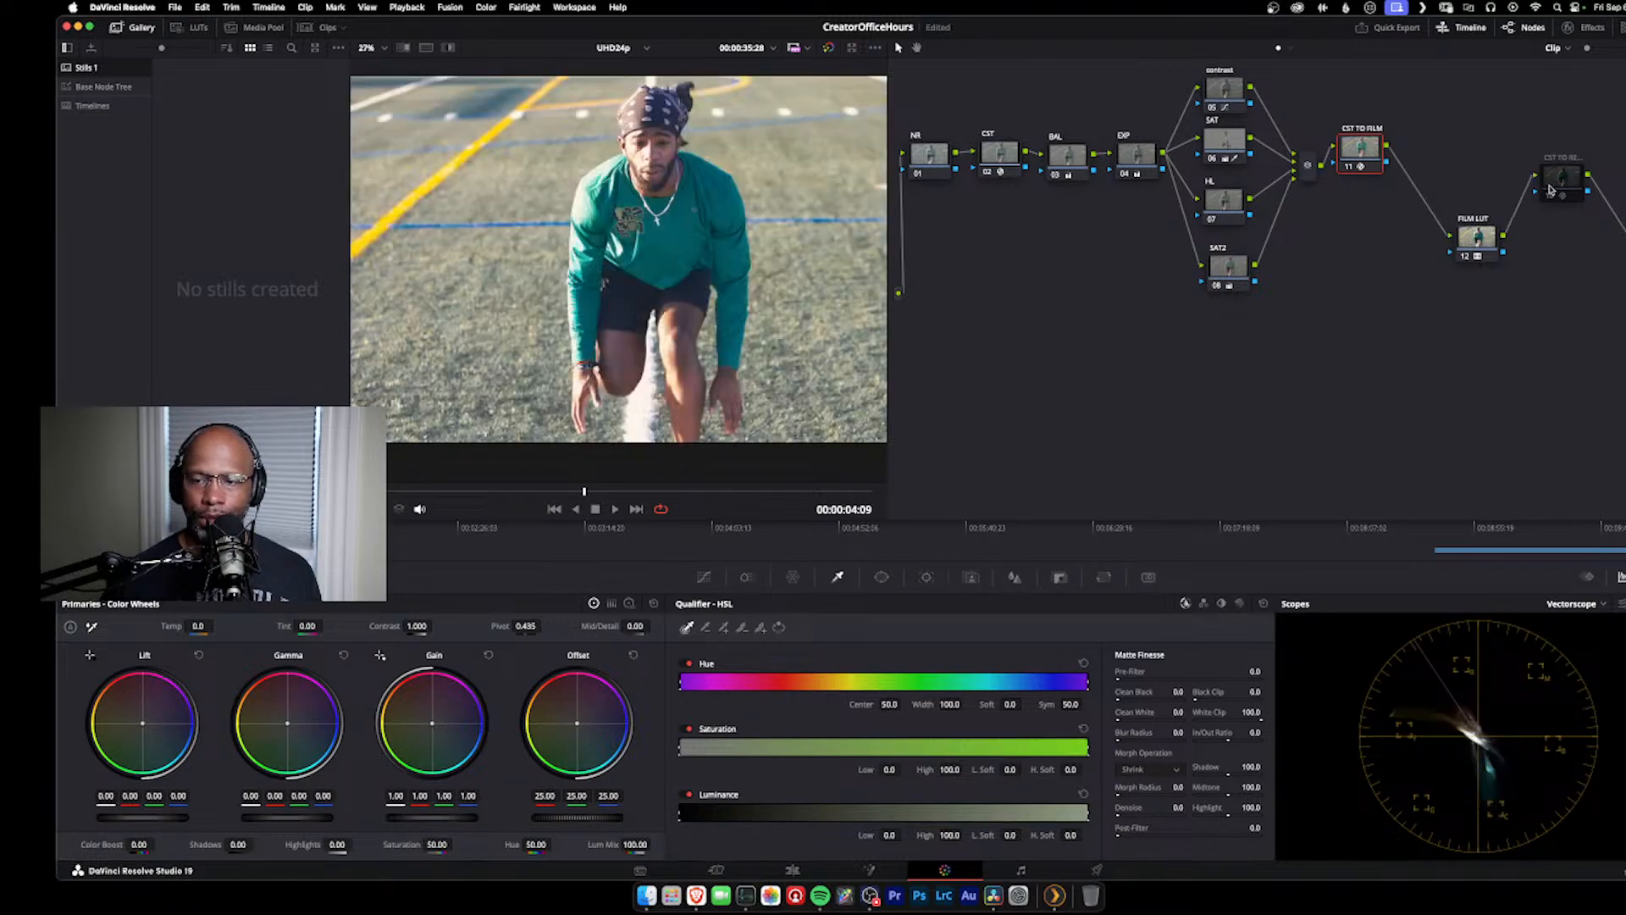
{"action": "left_click_drag", "start_coordinate": [1478, 246], "coordinate": [1470, 164]}
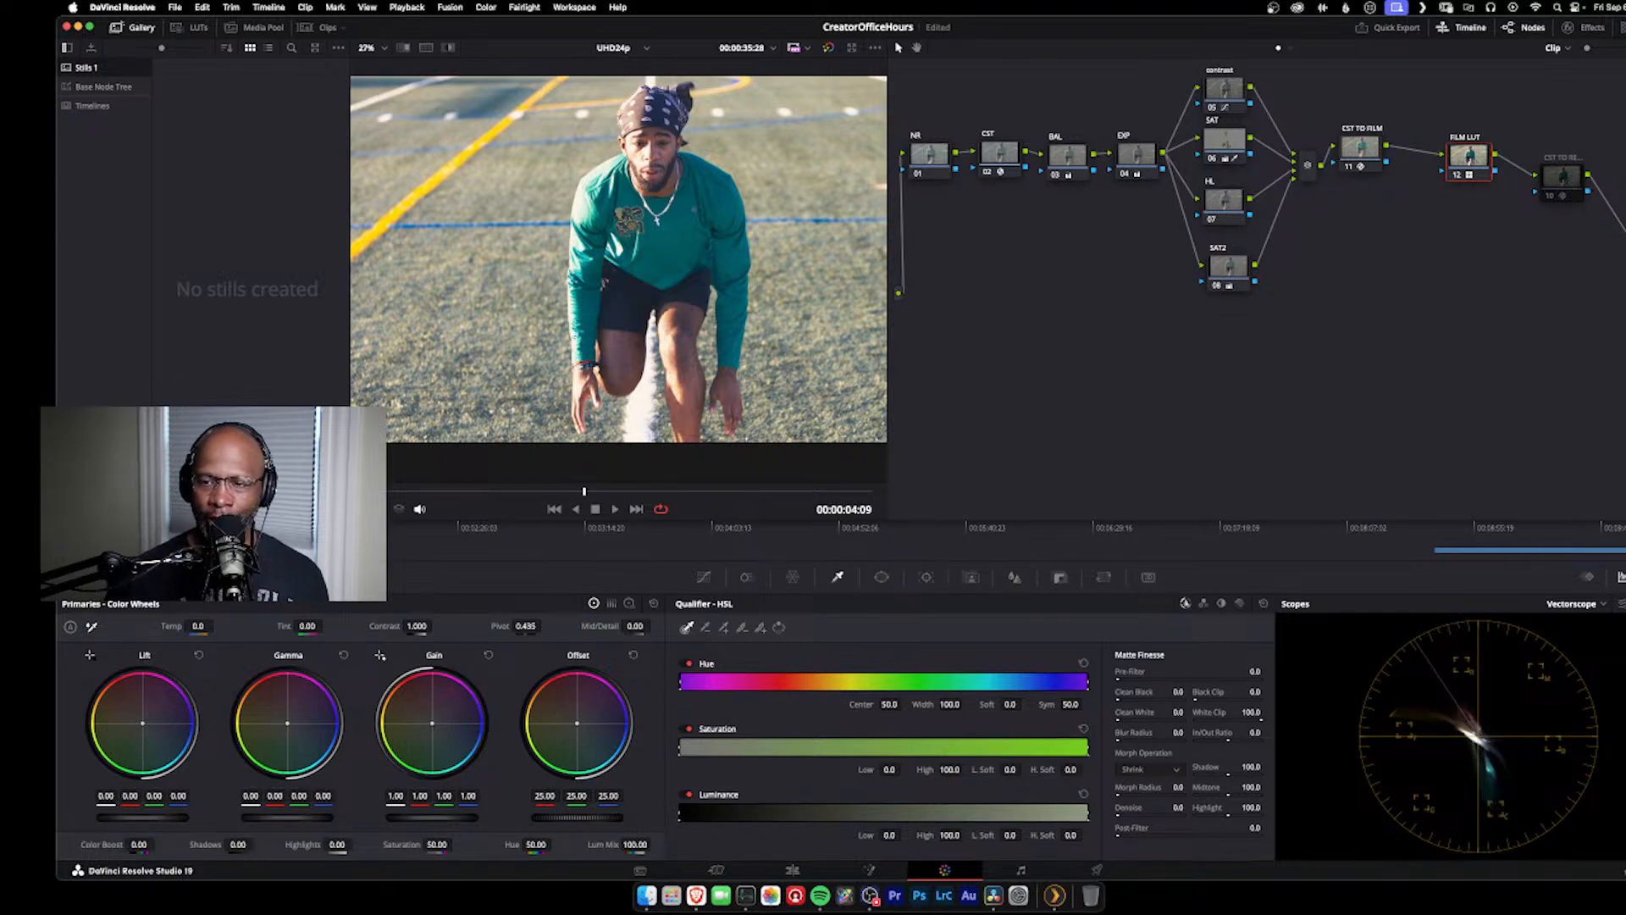
{"action": "mouse_move", "coordinate": [1466, 155]}
{"action": "left_mouse_down"}
{"action": "mouse_move", "coordinate": [1461, 138]}
{"action": "mouse_move", "coordinate": [1378, 150]}
{"action": "mouse_move", "coordinate": [1460, 154]}
{"action": "left_mouse_up"}
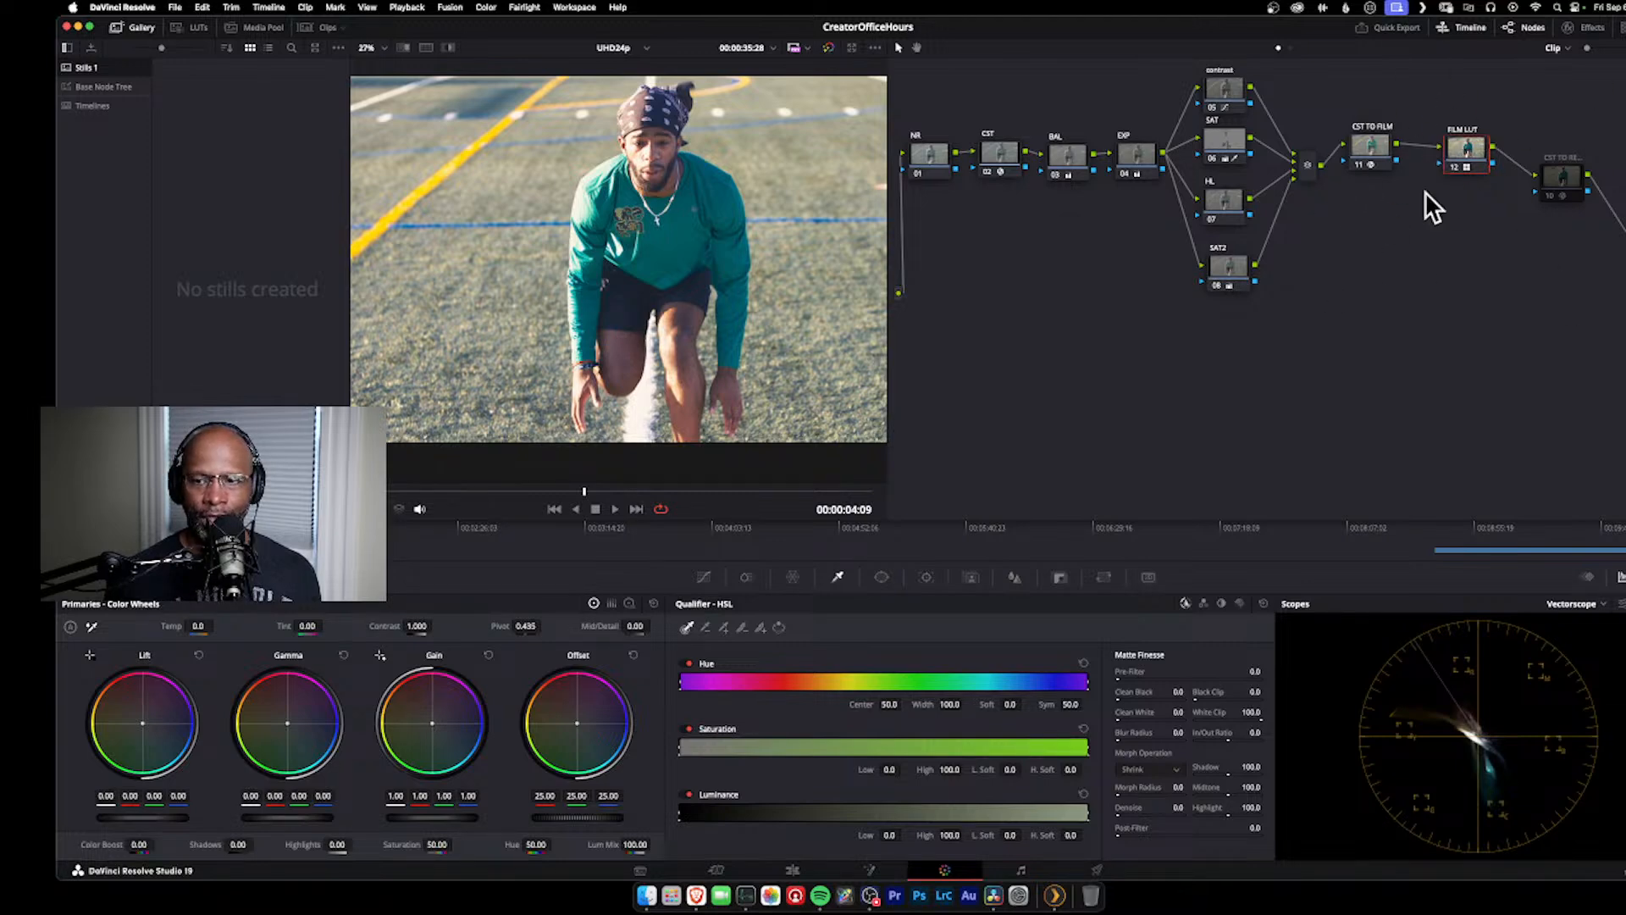
Step: Grab a still of the graded frame into the Stills 1 album and label it base tree
{"action": "left_click", "coordinate": [1568, 180]}
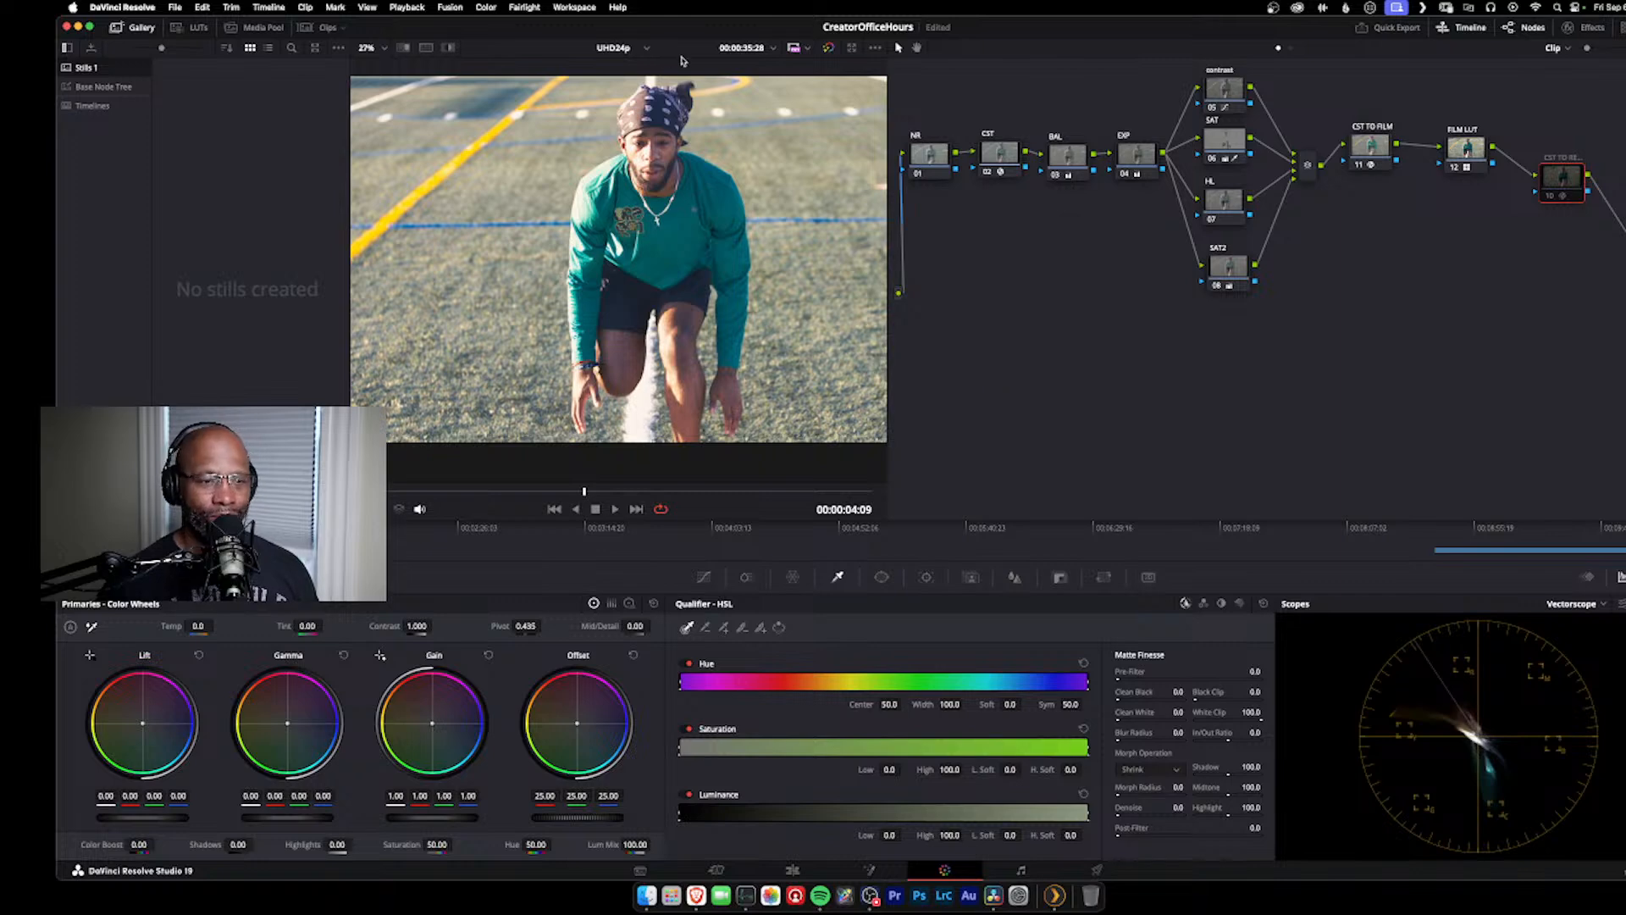
{"action": "right_click", "coordinate": [737, 132]}
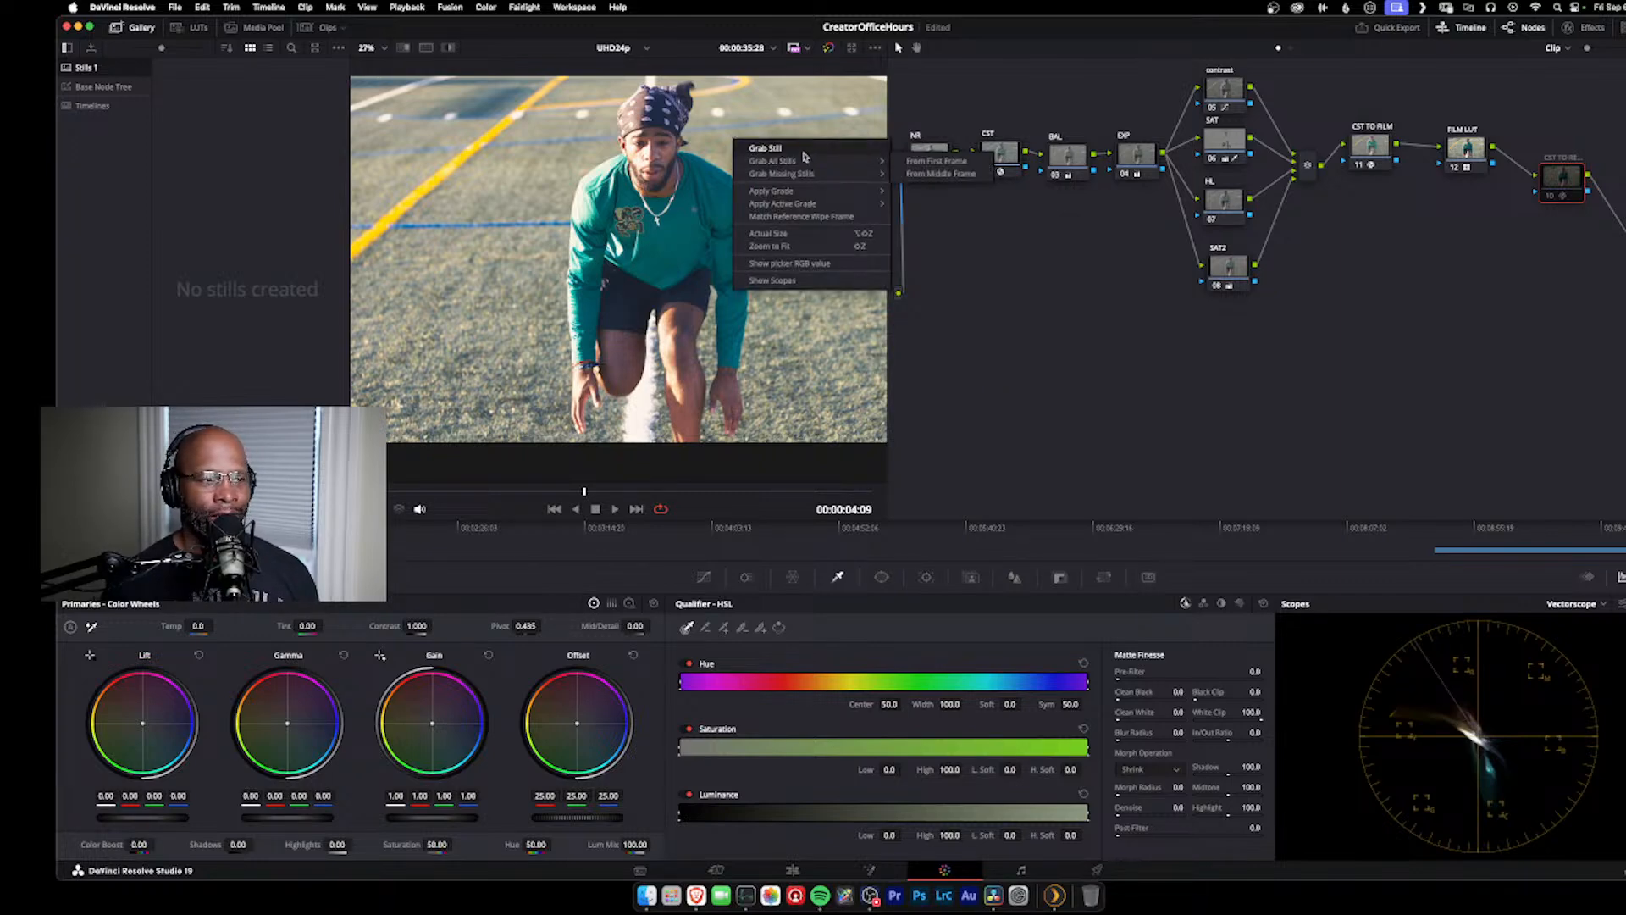
{"action": "left_click", "coordinate": [804, 153]}
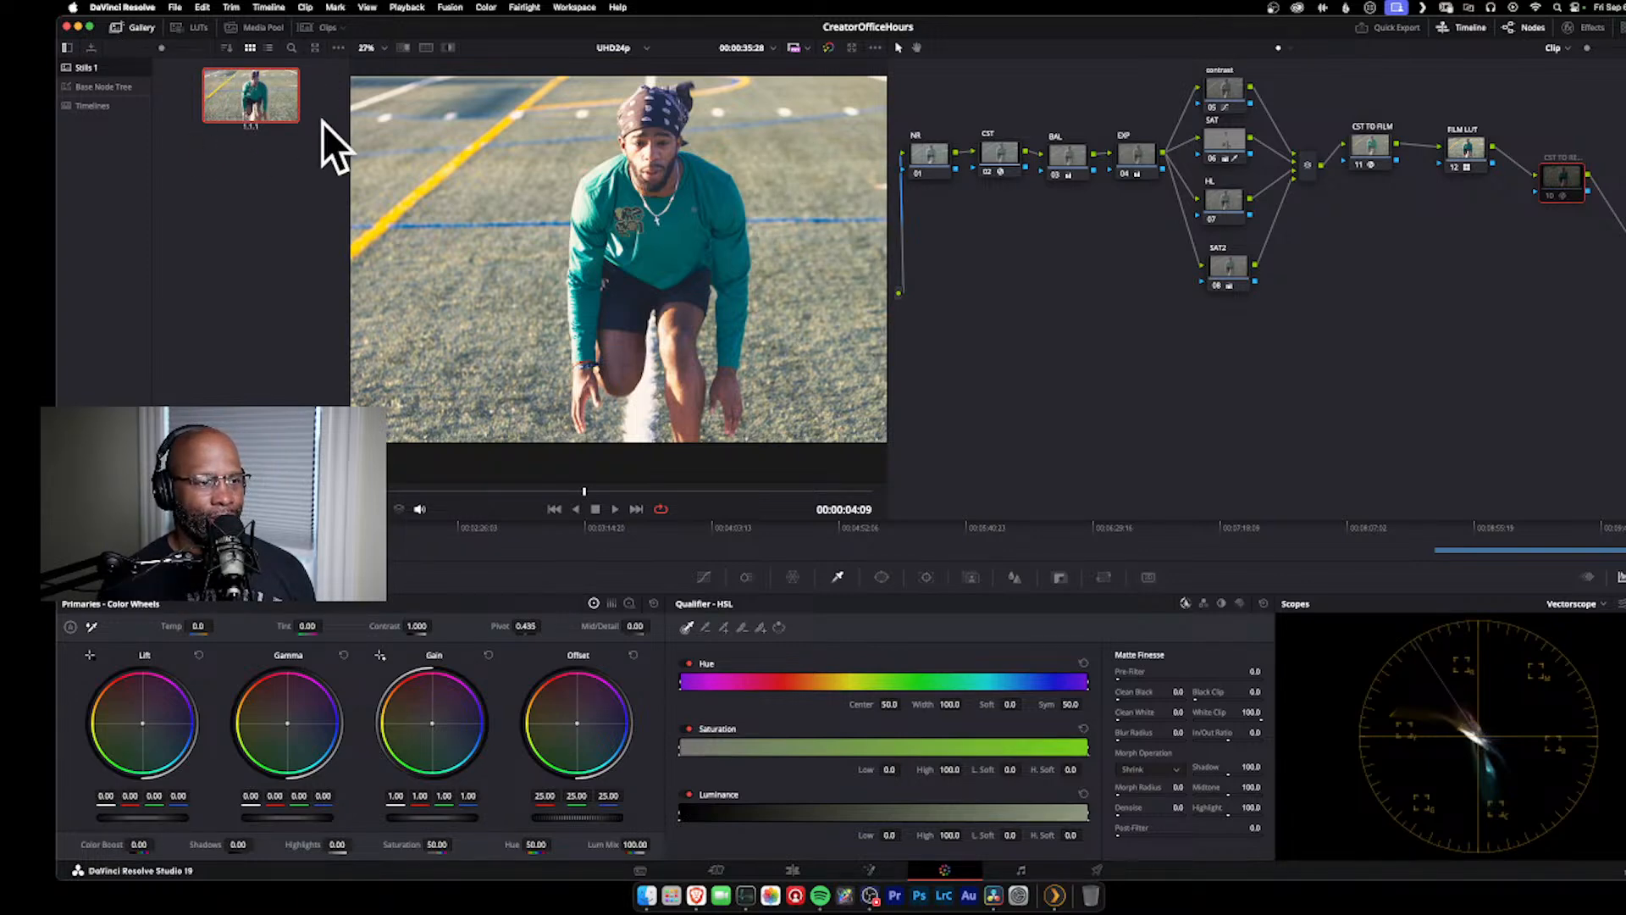
{"action": "right_click", "coordinate": [273, 98]}
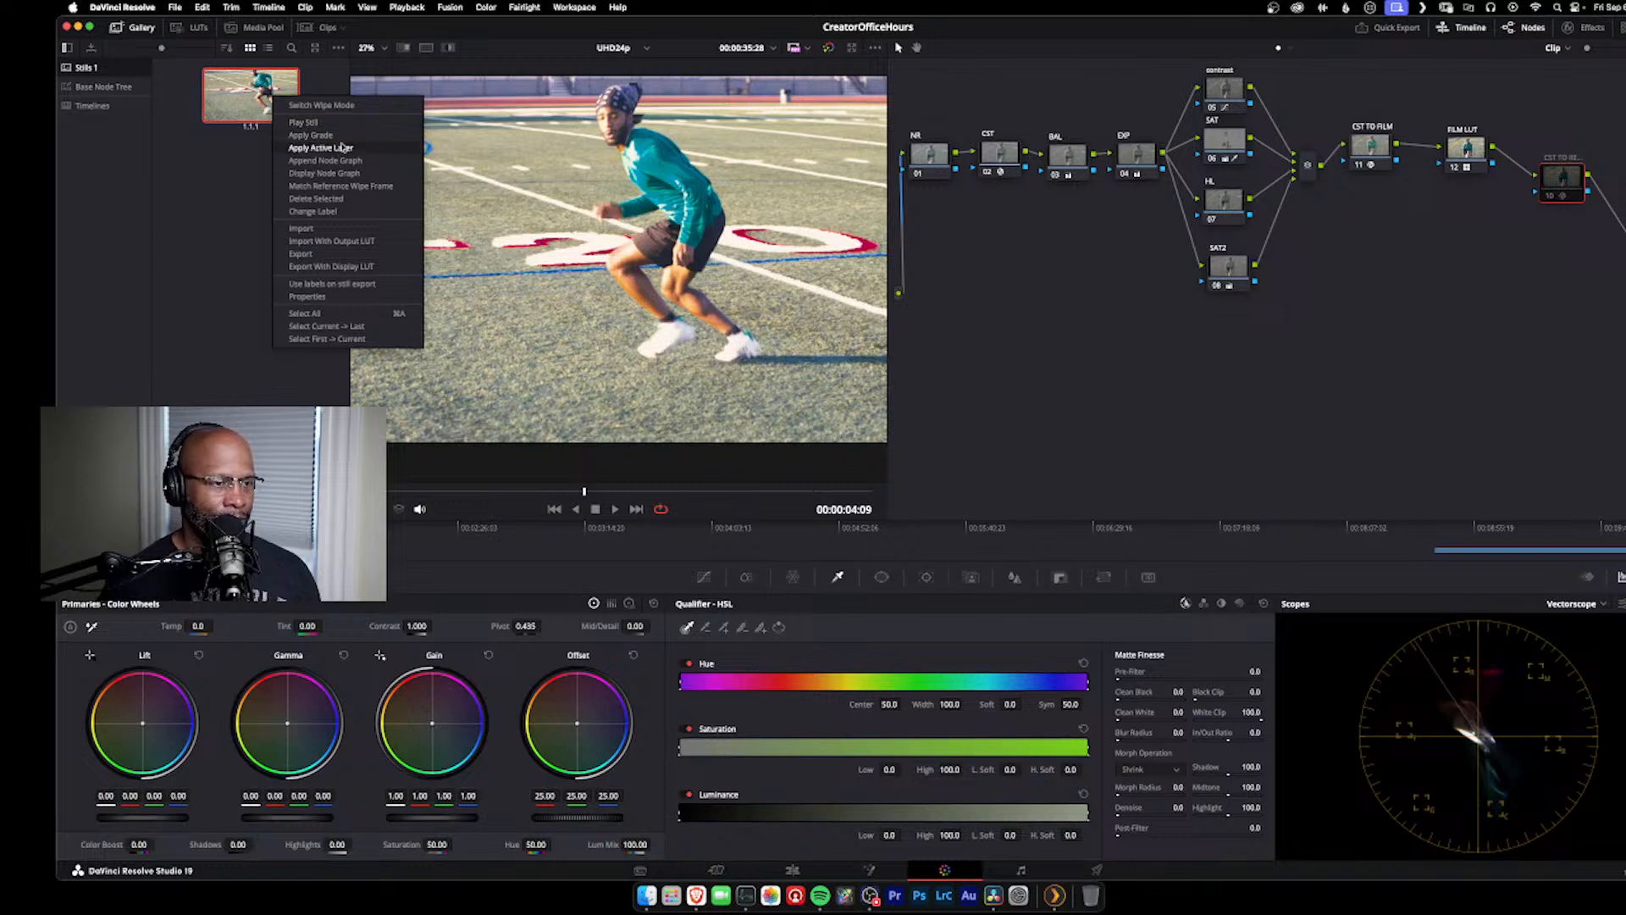
{"action": "left_click", "coordinate": [332, 212]}
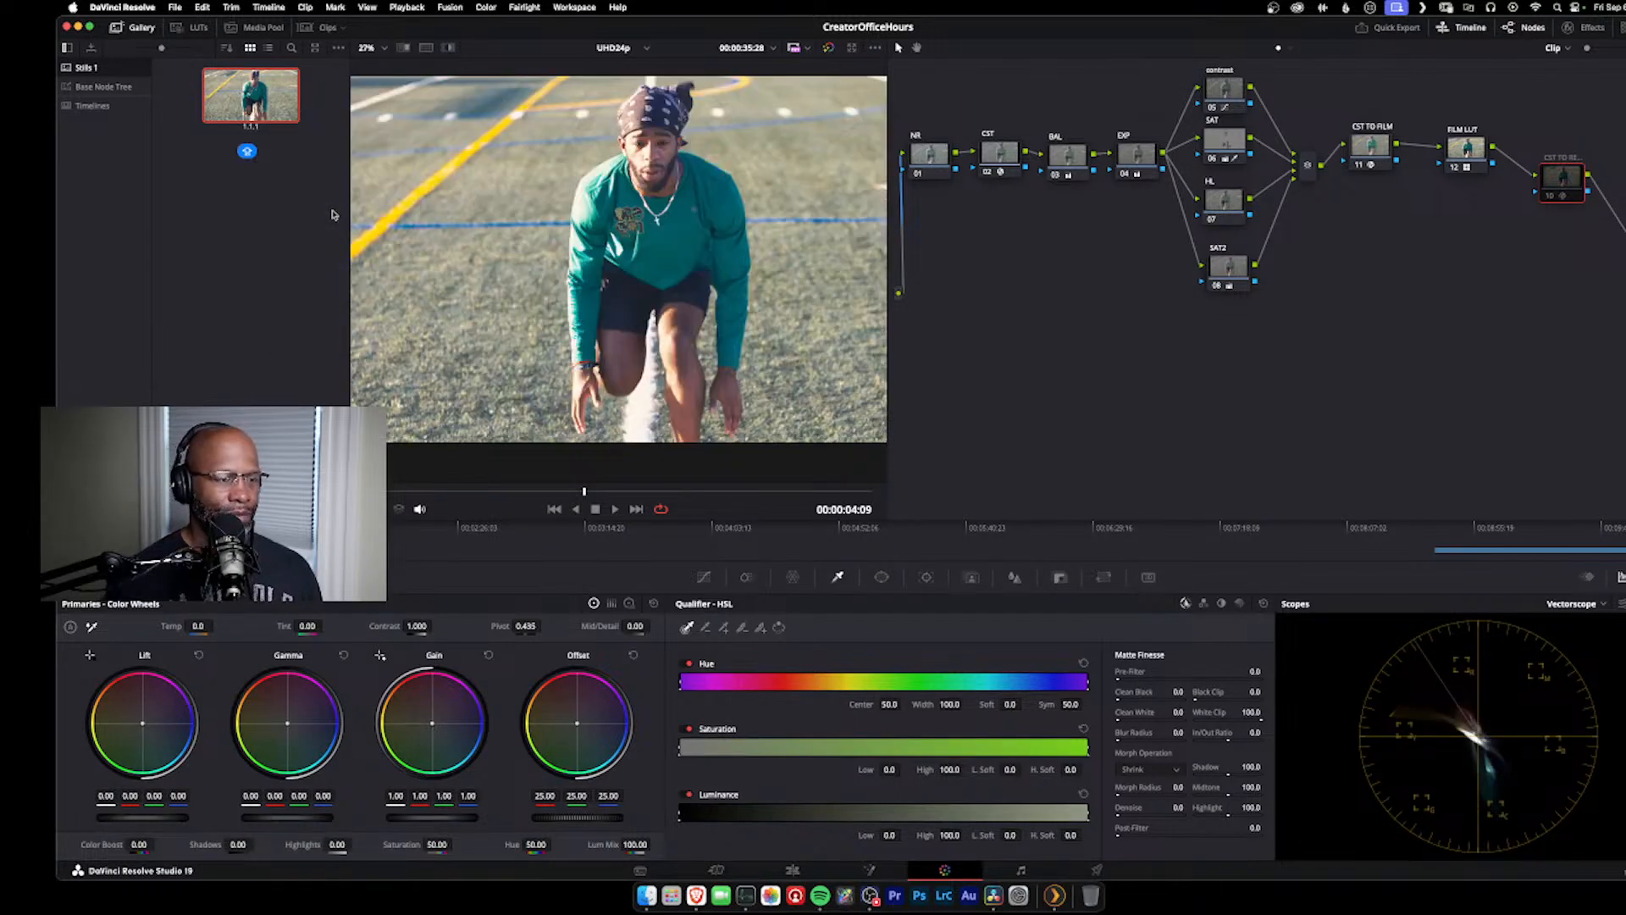
{"action": "key", "text": "Caps_Lock"}
{"action": "type", "text": "base tree"}
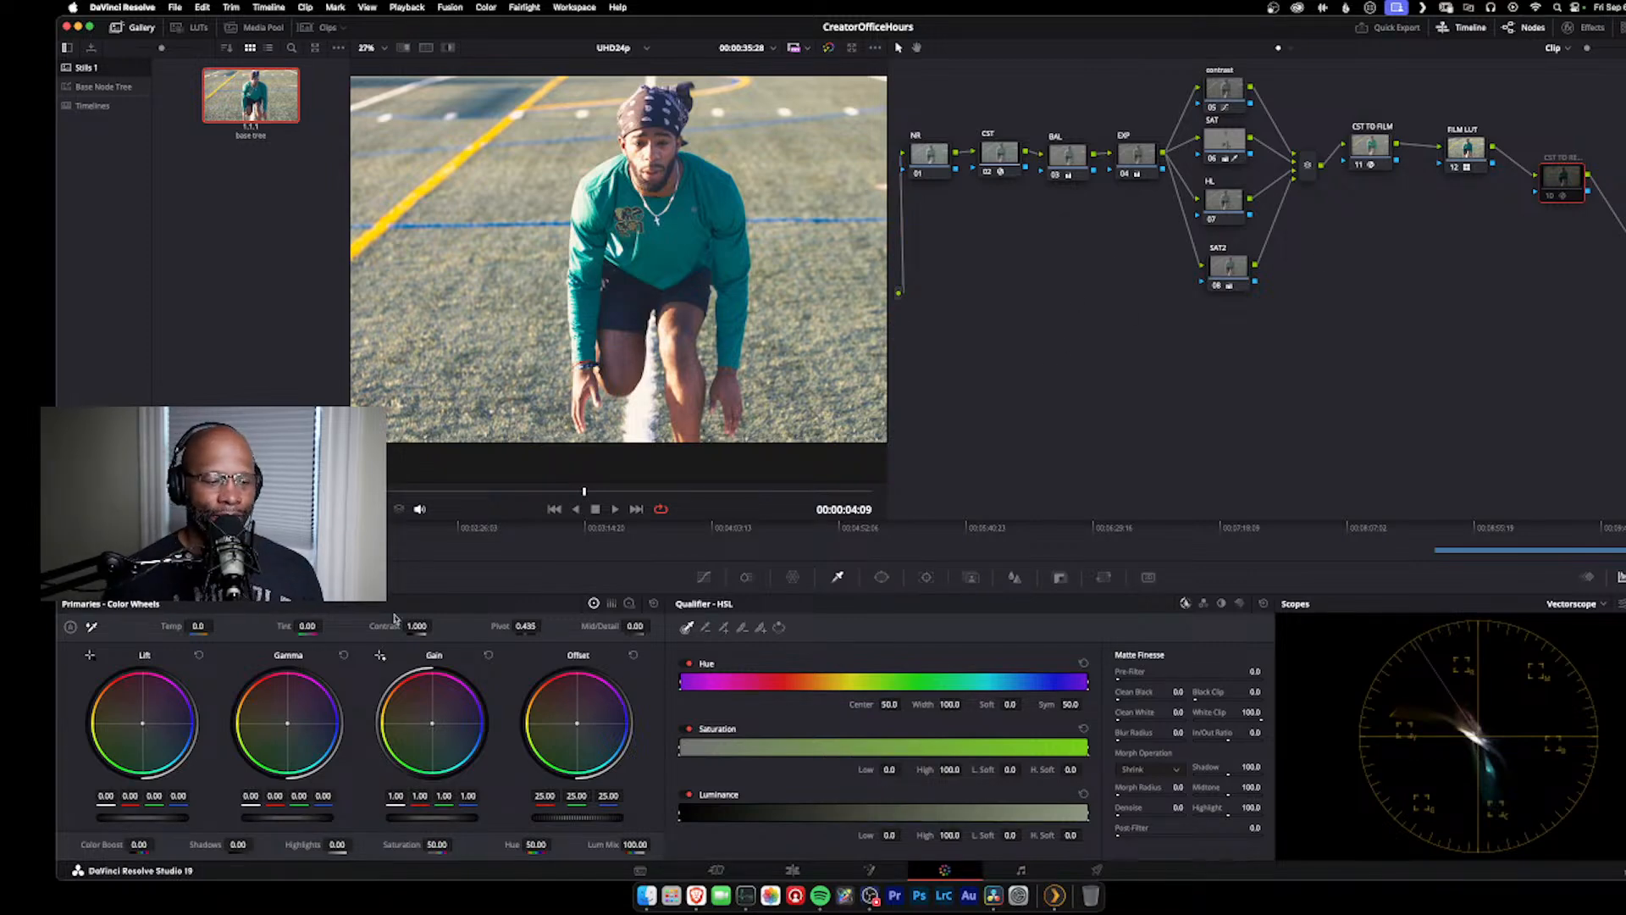
Step: Add clip A005C037 to Video 1 after the existing clip on the edit timeline and move the playhead to 00:00:22:14
{"action": "left_click", "coordinate": [792, 869]}
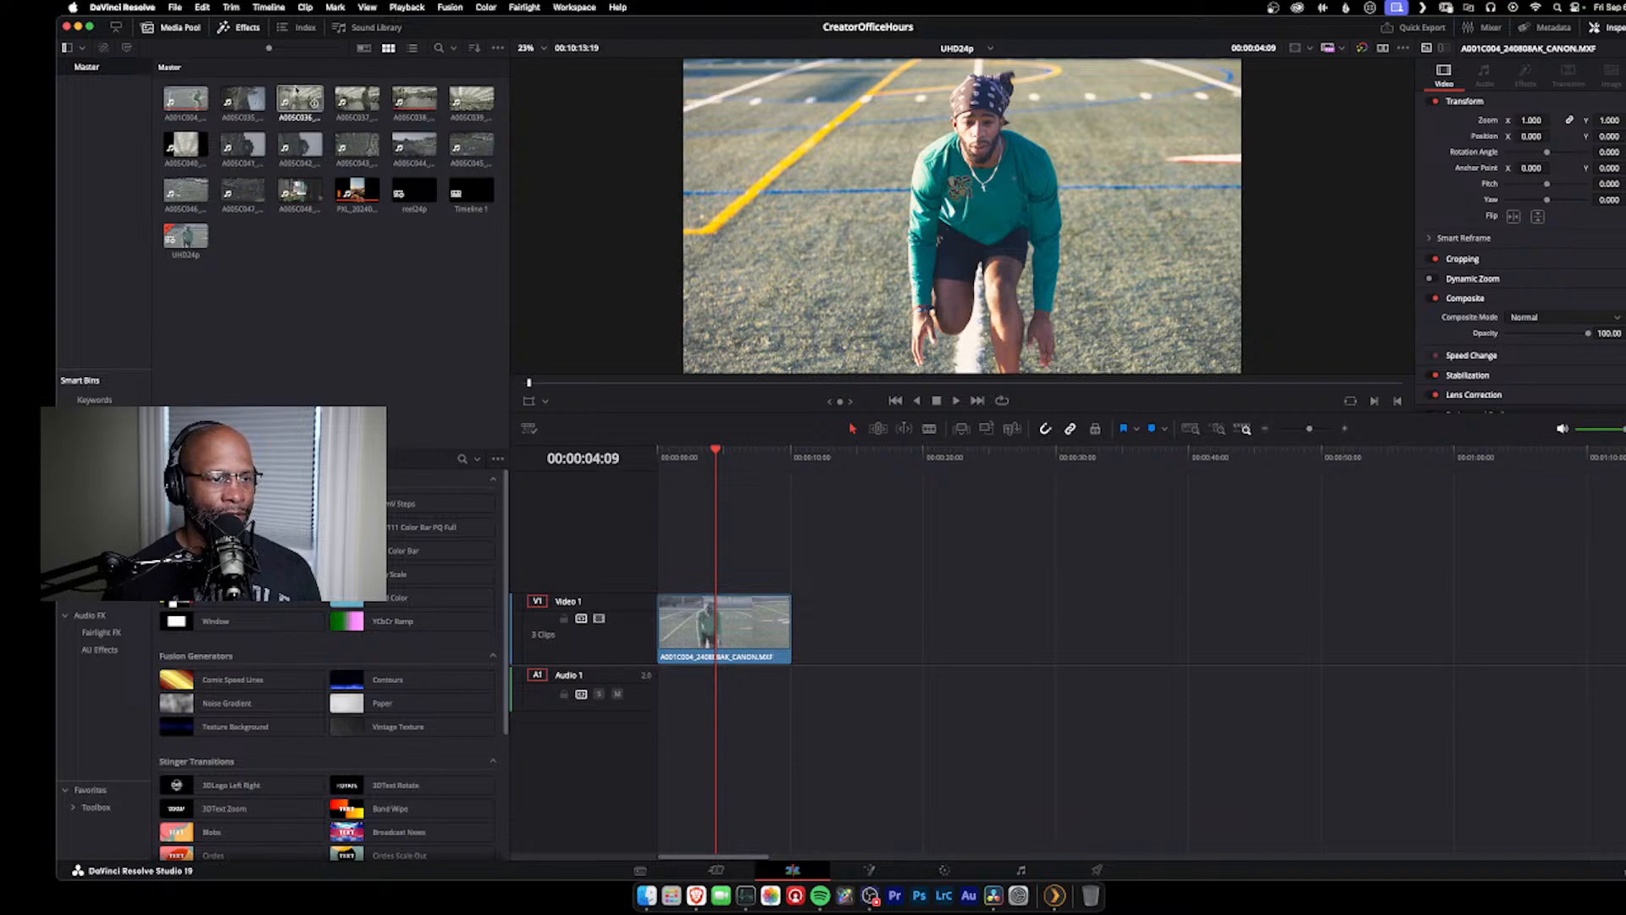
{"action": "double_click", "coordinate": [357, 100]}
{"action": "left_click_drag", "start_coordinate": [361, 103], "coordinate": [866, 655]}
{"action": "left_click", "coordinate": [890, 481]}
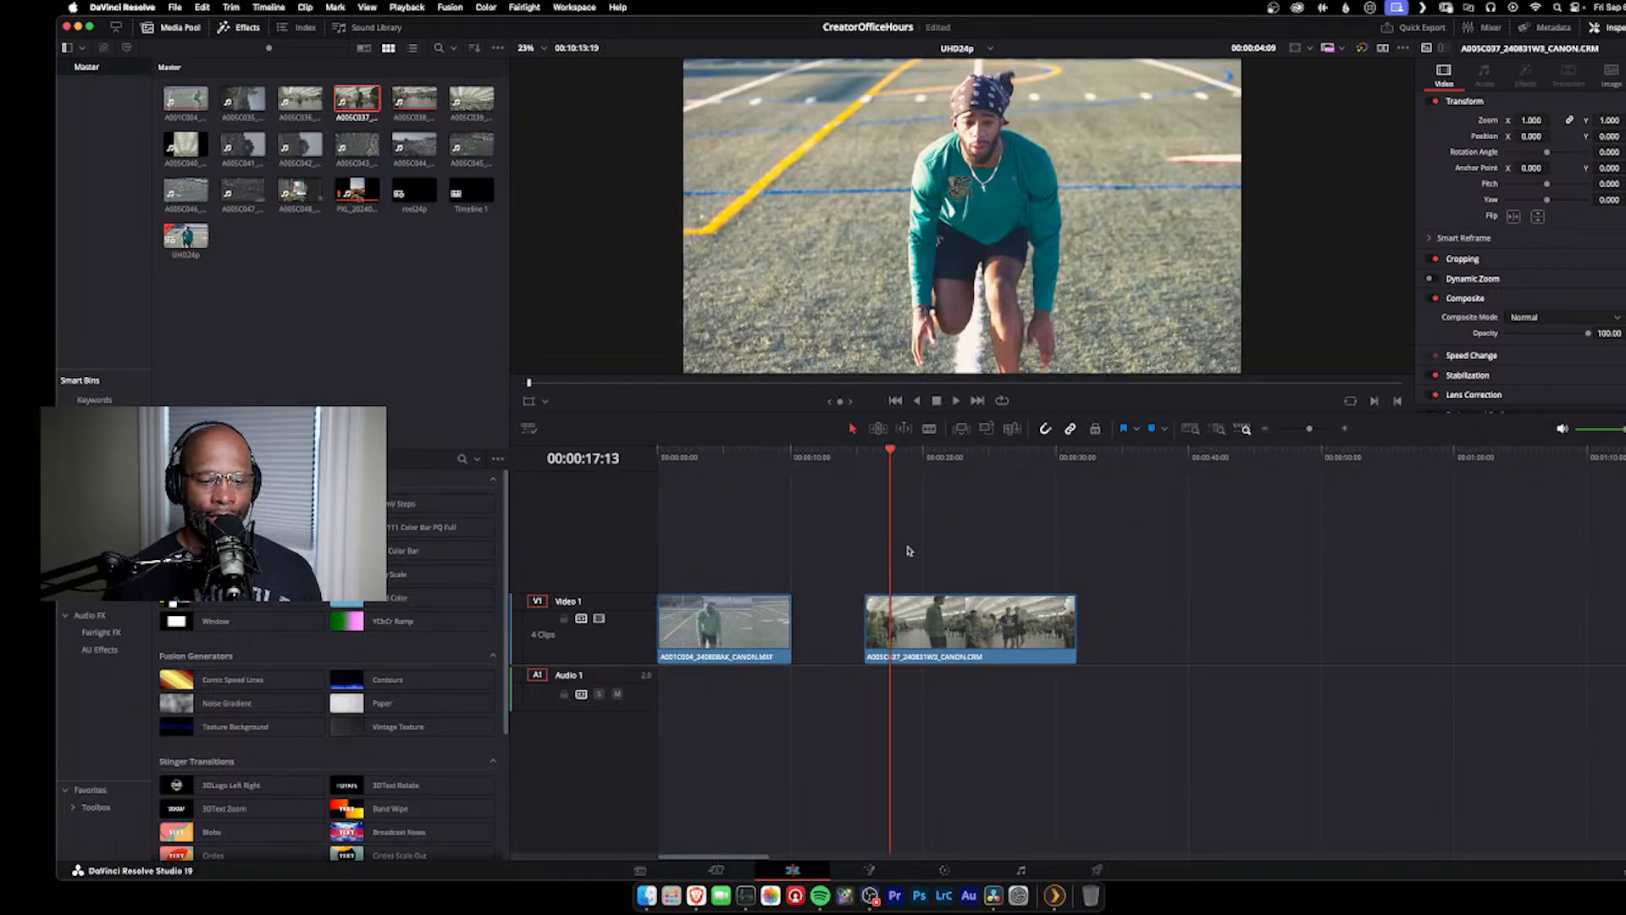
{"action": "left_click", "coordinate": [1008, 644]}
{"action": "left_click", "coordinate": [904, 452]}
{"action": "left_click_drag", "start_coordinate": [904, 453], "coordinate": [957, 452]}
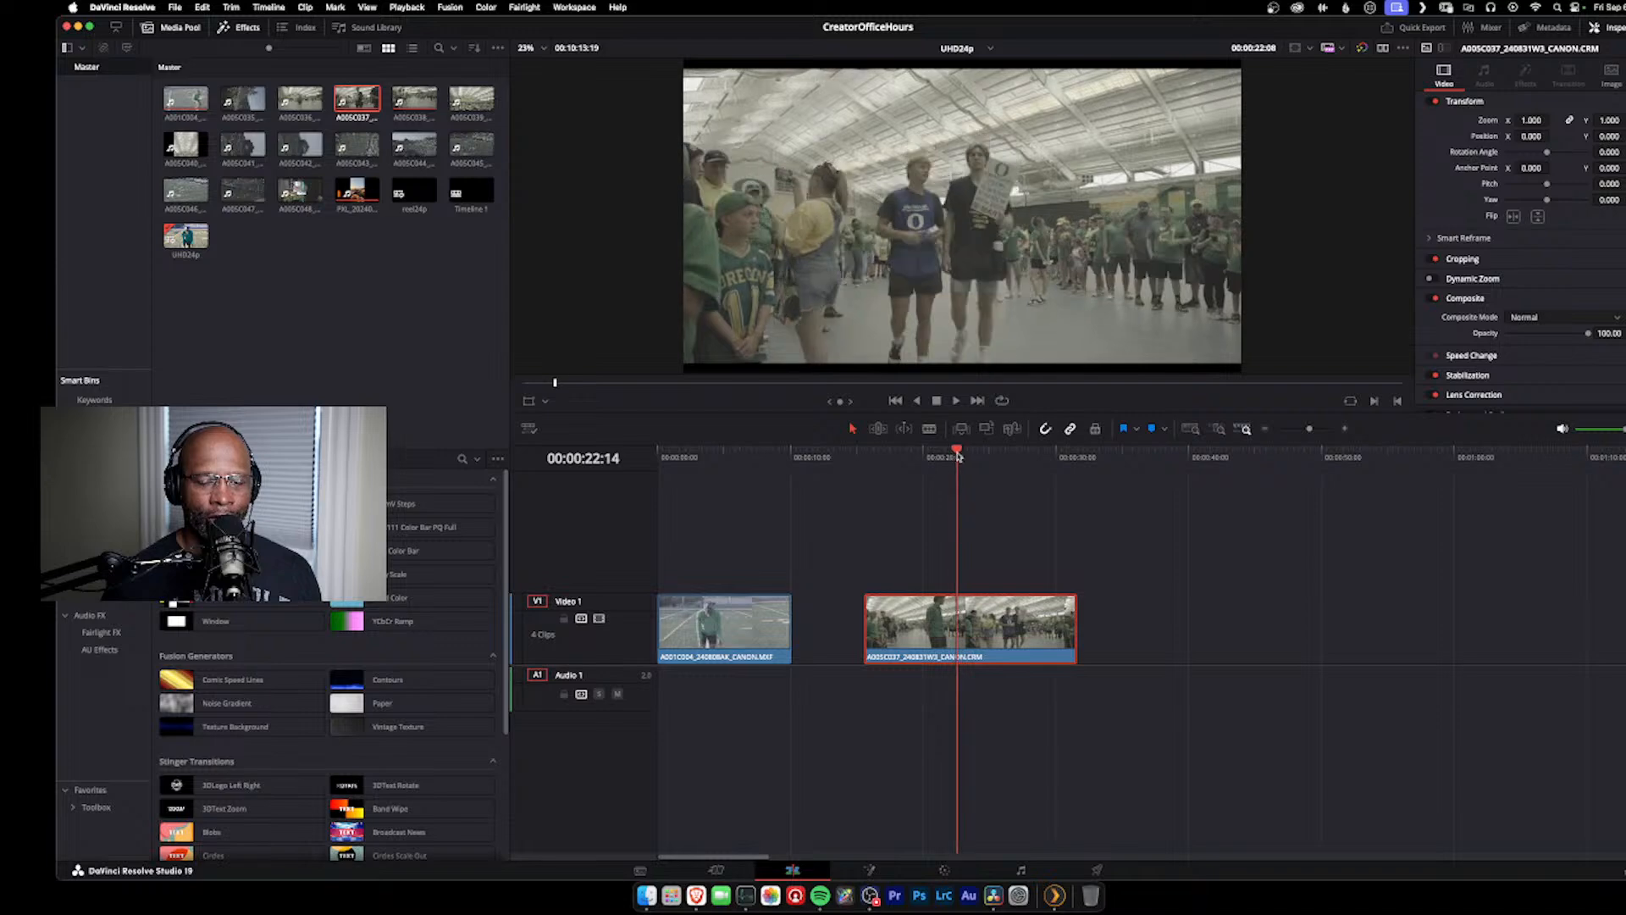
Step: Apply the base tree still's grade to the new clip on the Color page and switch the scope to Waveform
{"action": "left_click", "coordinate": [947, 870]}
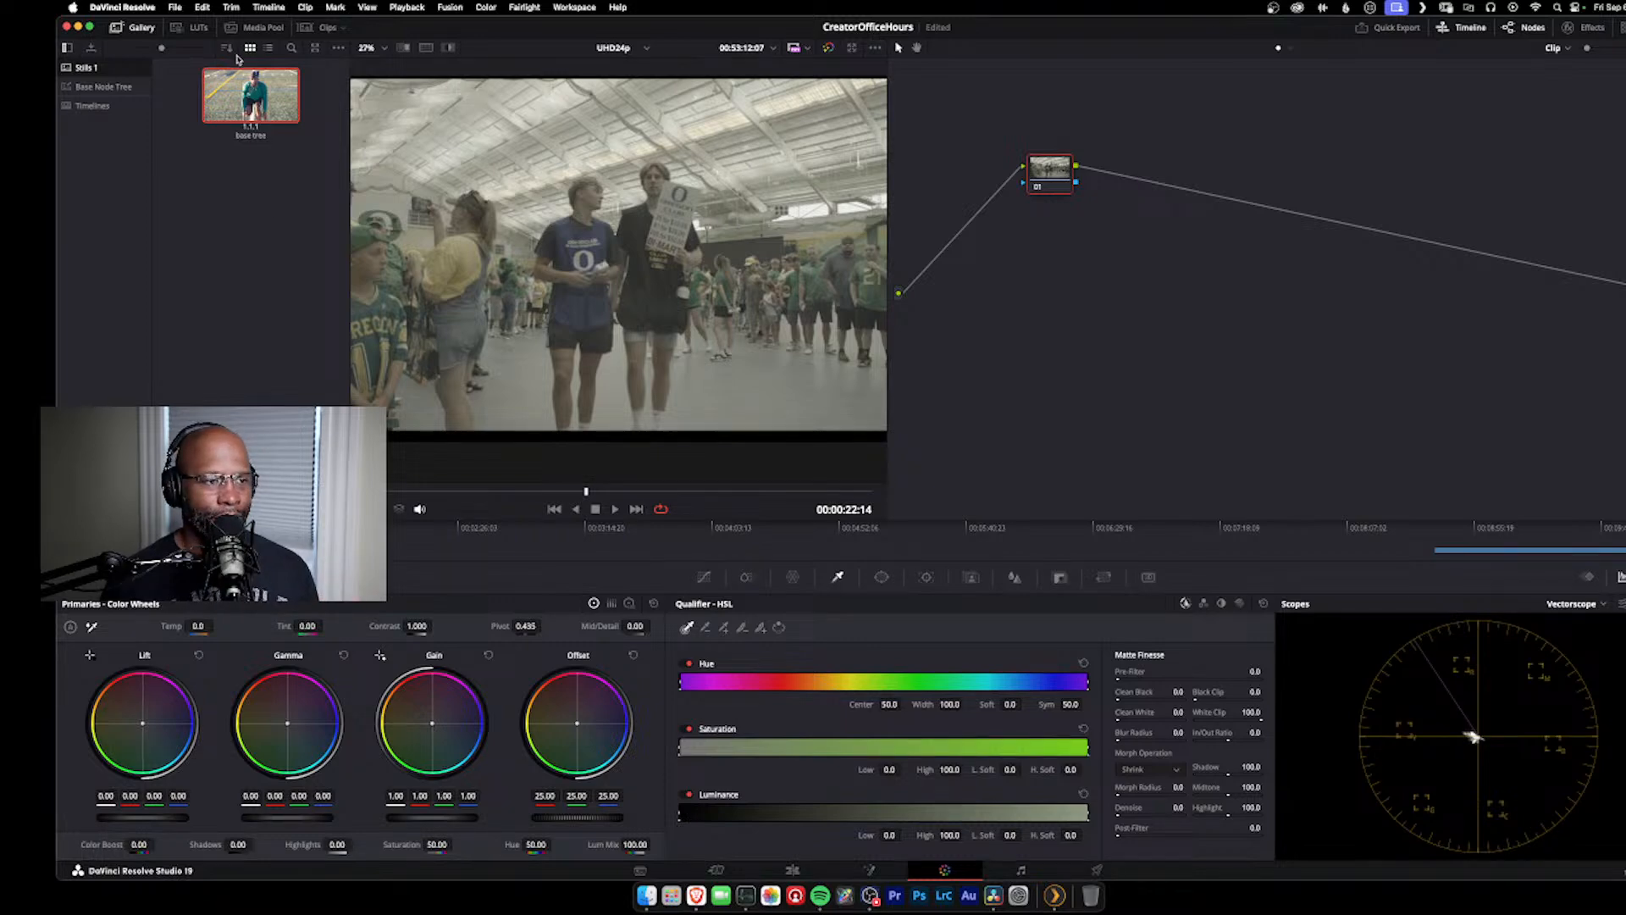
{"action": "middle_click", "coordinate": [248, 96]}
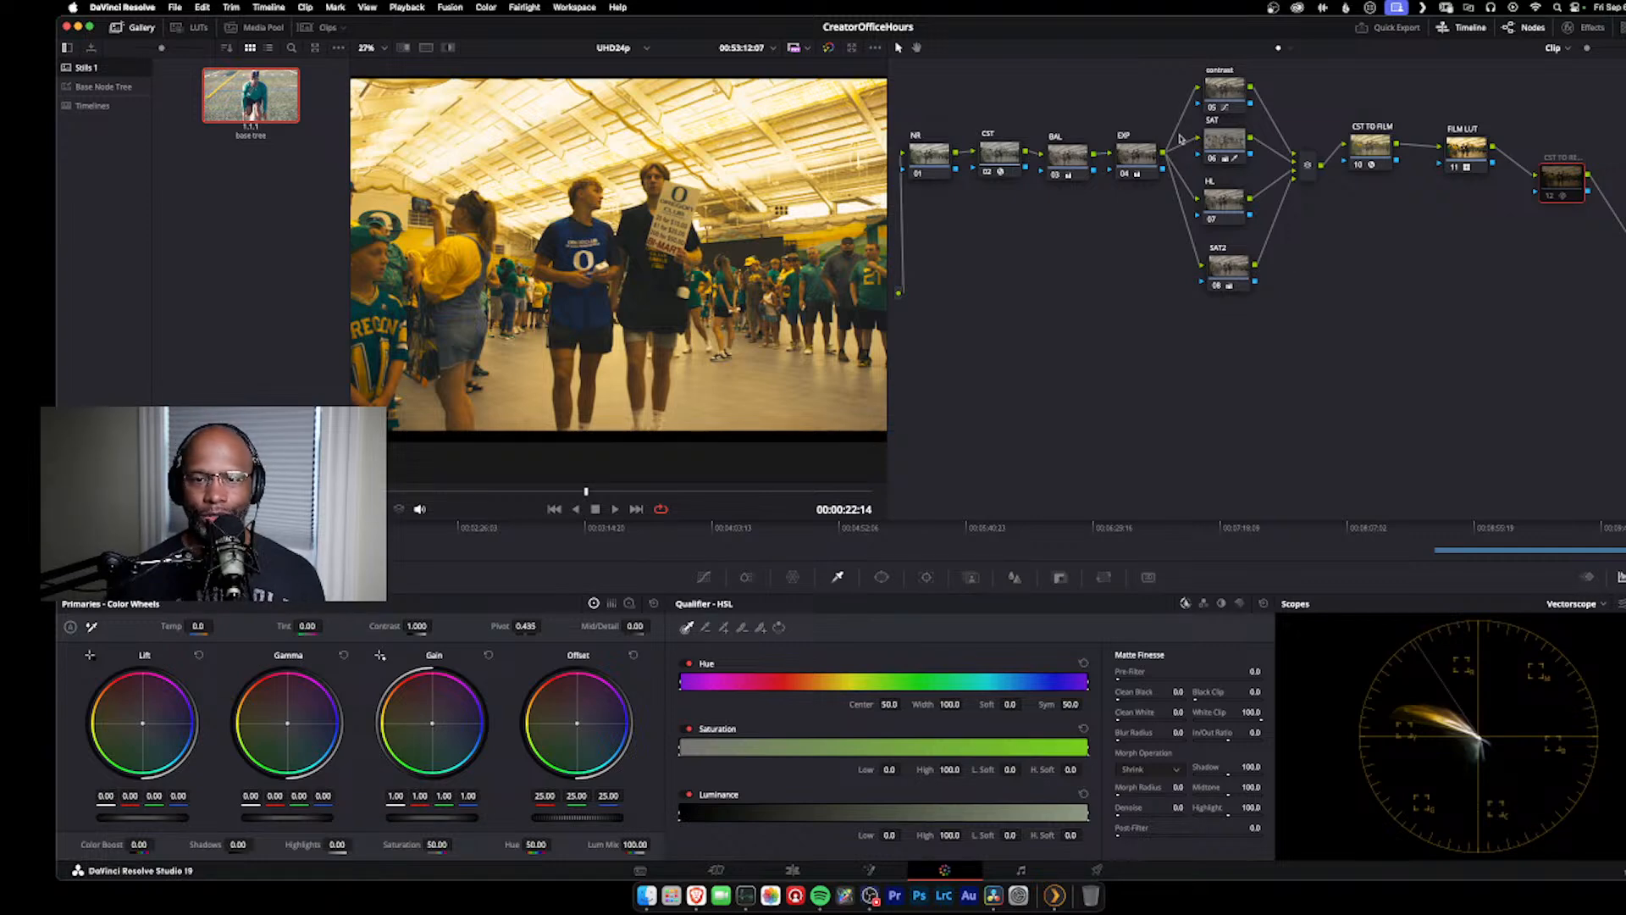
{"action": "left_click", "coordinate": [1137, 158]}
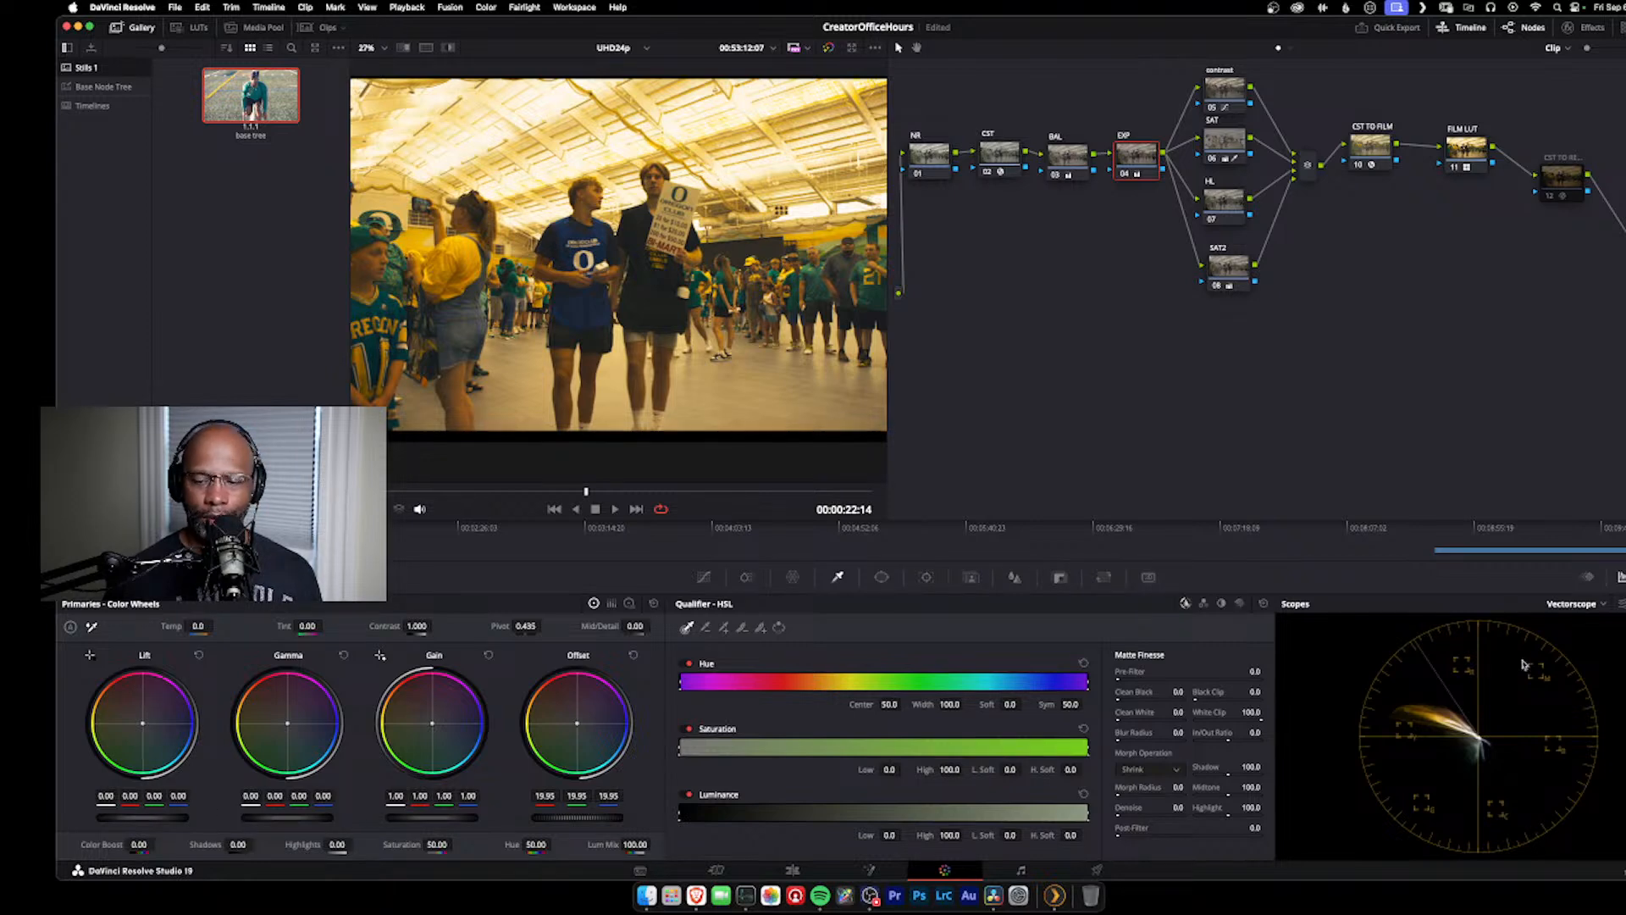
{"action": "left_click", "coordinate": [1584, 607]}
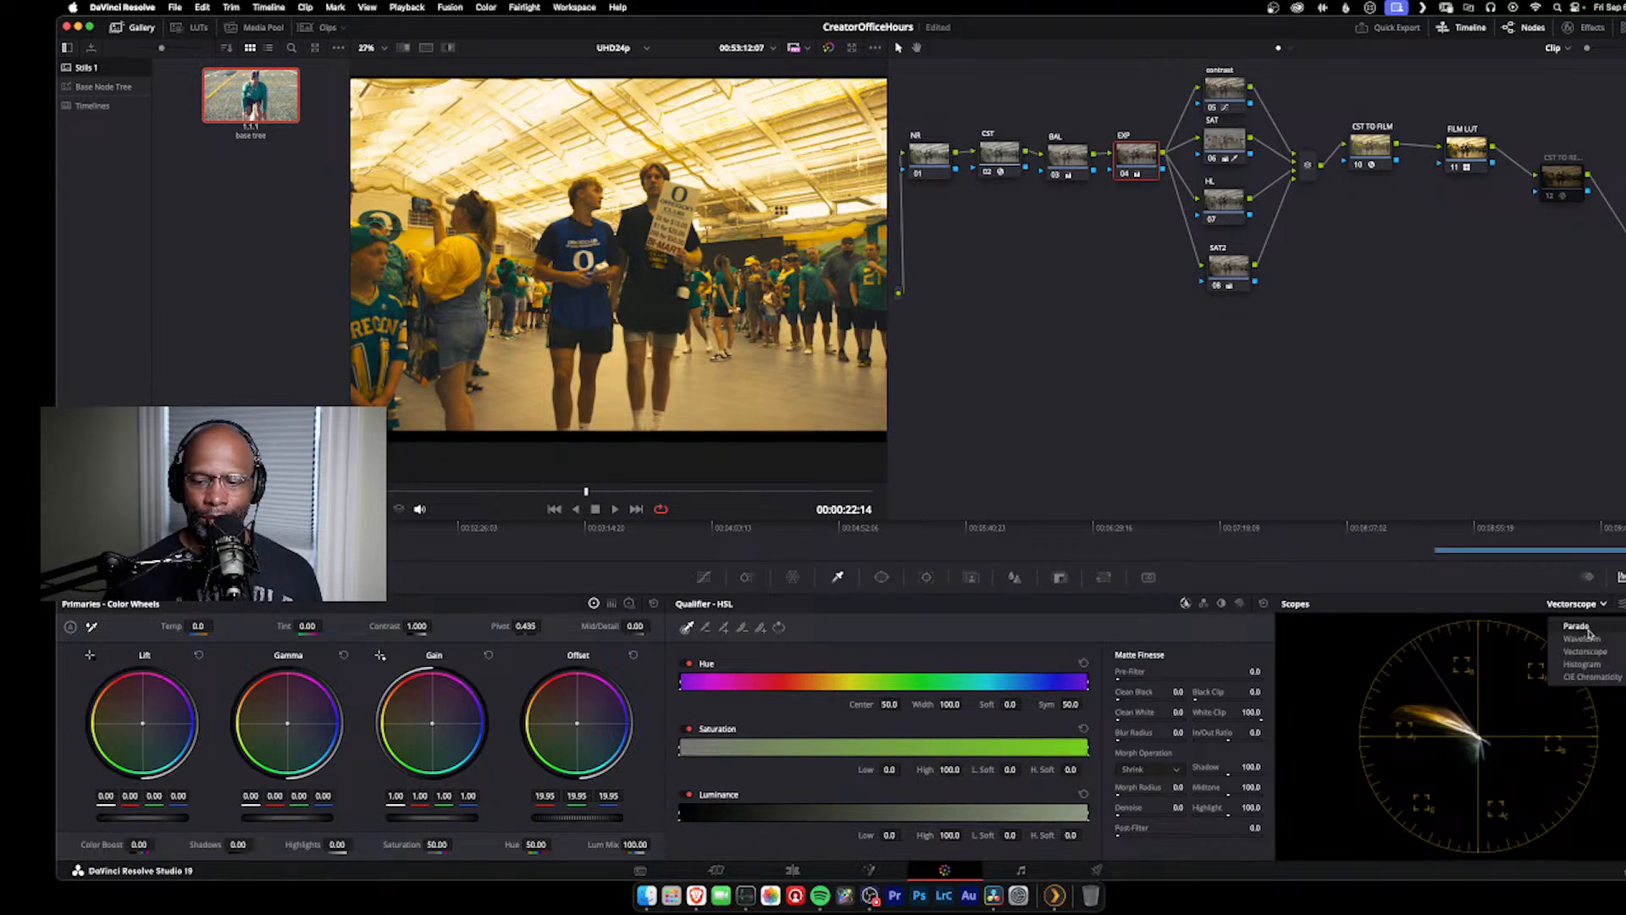
{"action": "left_click", "coordinate": [1558, 630]}
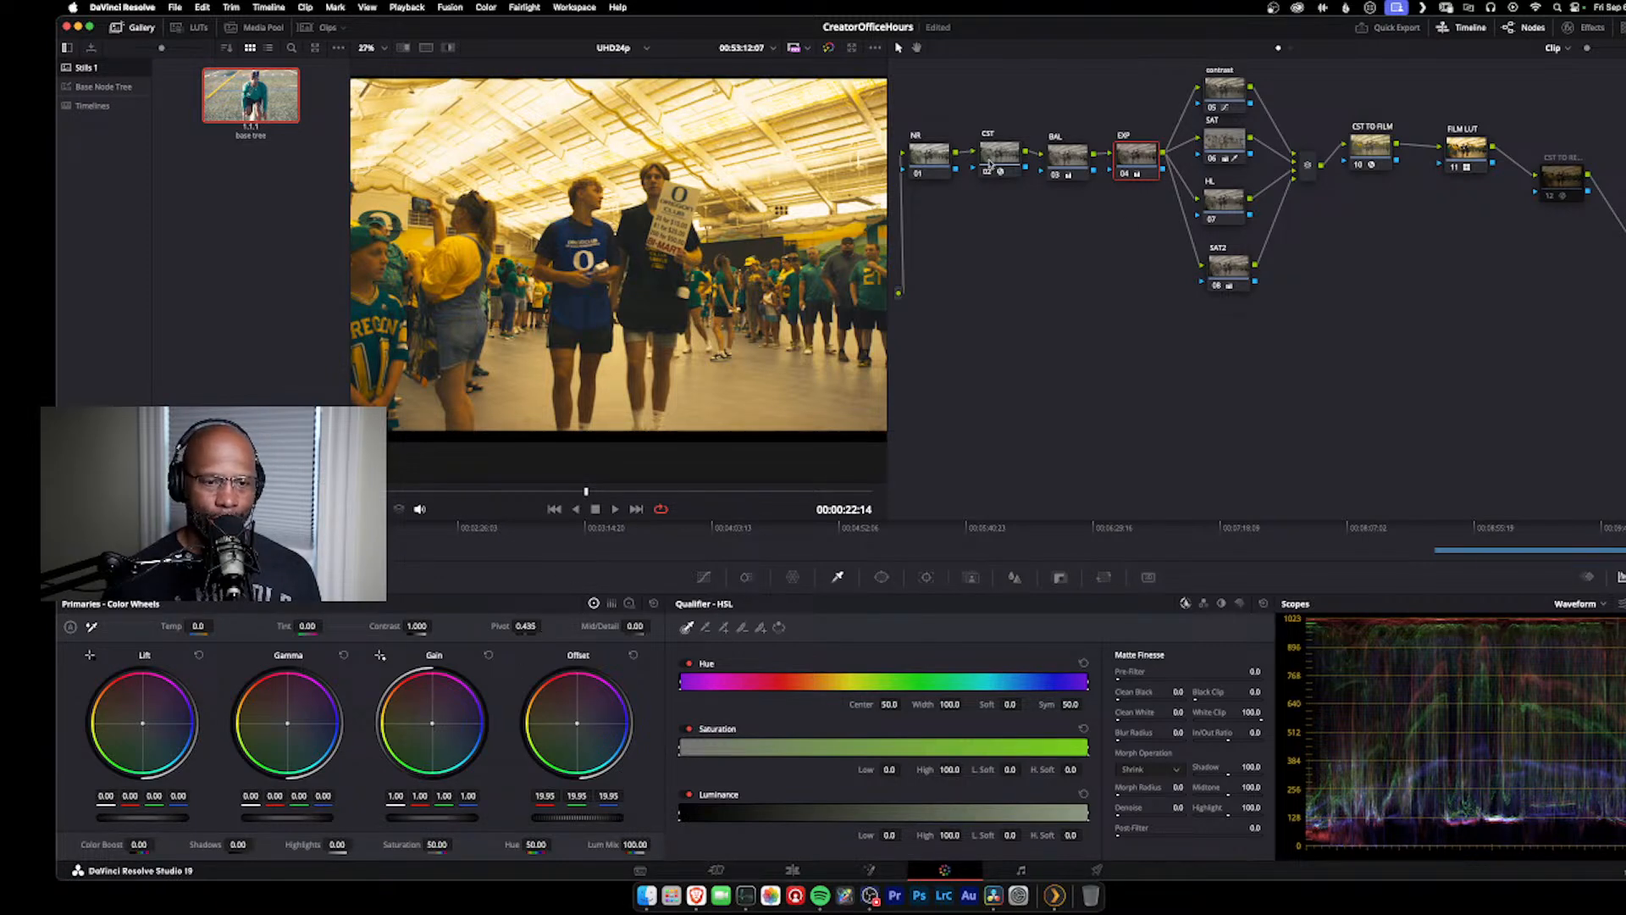
Step: Set the BAL node's temperature to -80 and lower the EXP node's gain to 0.93
{"action": "left_click", "coordinate": [1074, 158]}
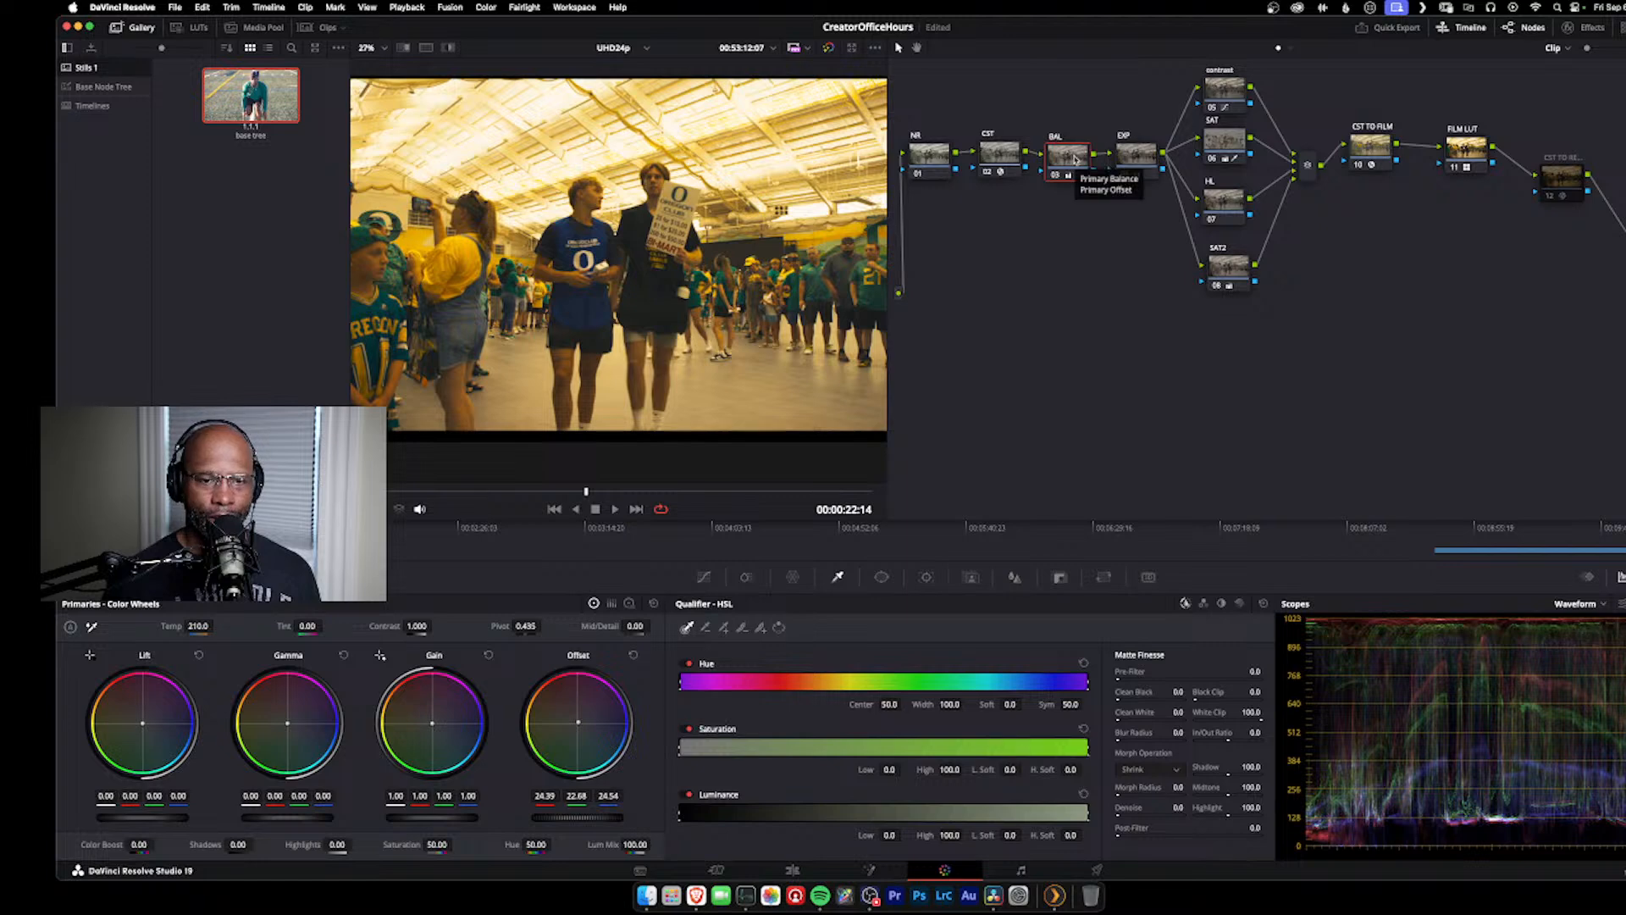
{"action": "mouse_move", "coordinate": [198, 626]}
{"action": "left_mouse_down"}
{"action": "mouse_move", "coordinate": [172, 626]}
{"action": "mouse_move", "coordinate": [204, 626]}
{"action": "left_mouse_up"}
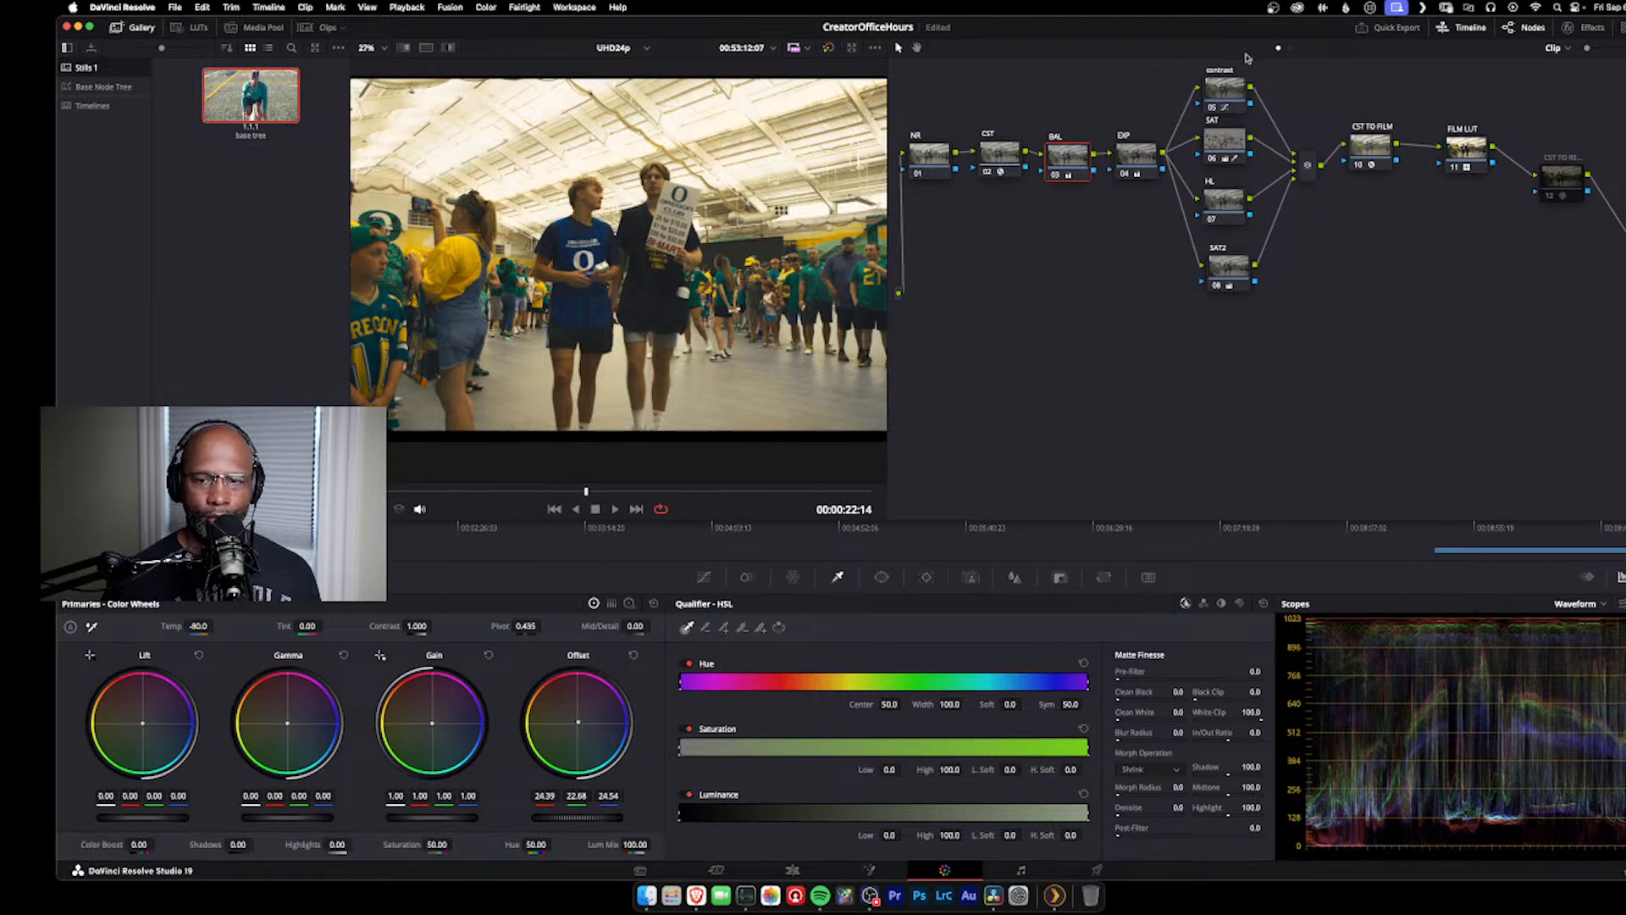
{"action": "left_click", "coordinate": [1136, 157]}
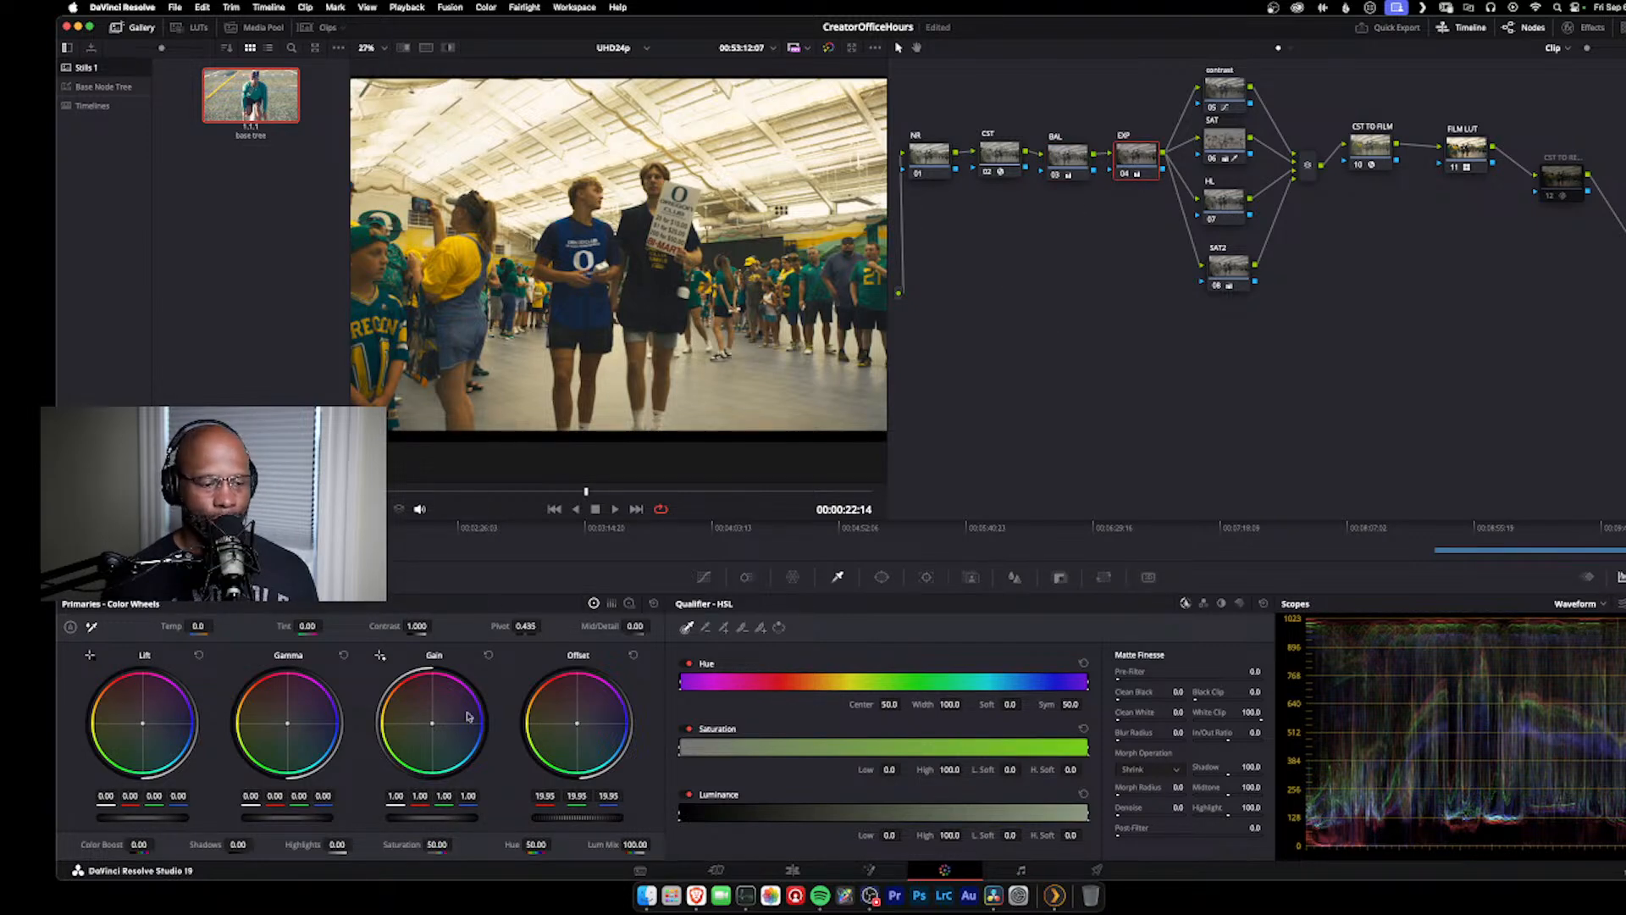
{"action": "left_click_drag", "start_coordinate": [432, 818], "coordinate": [417, 818]}
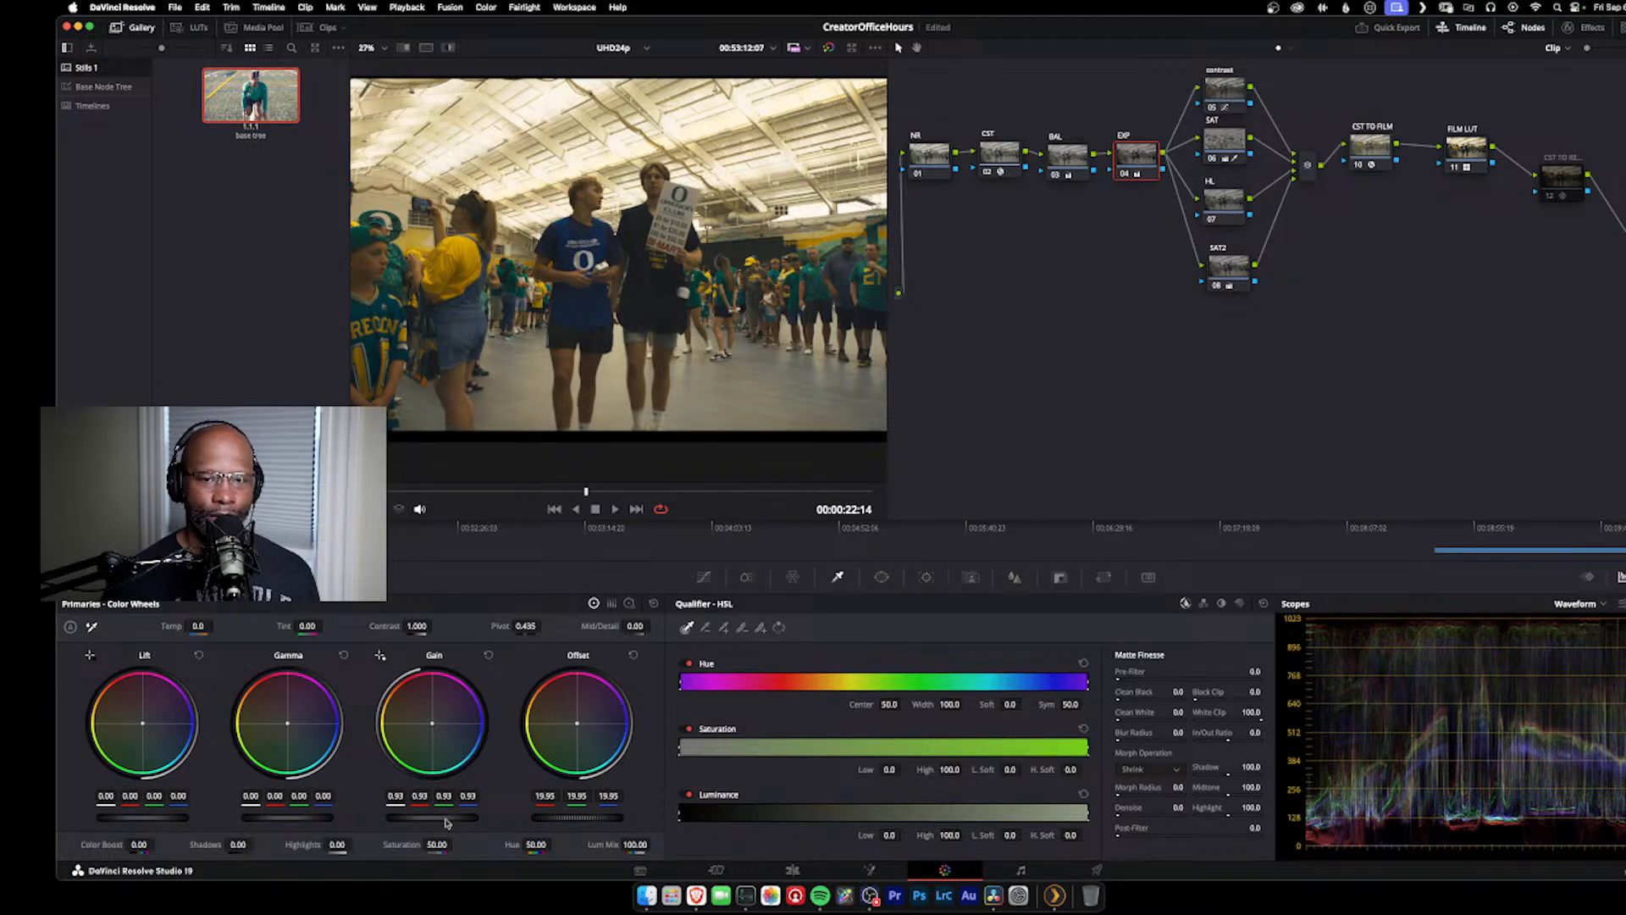
Step: Soften the contrast node's custom curve by raising the lower point and lowering the upper one, and check a slightly earlier frame
{"action": "left_click", "coordinate": [1223, 90]}
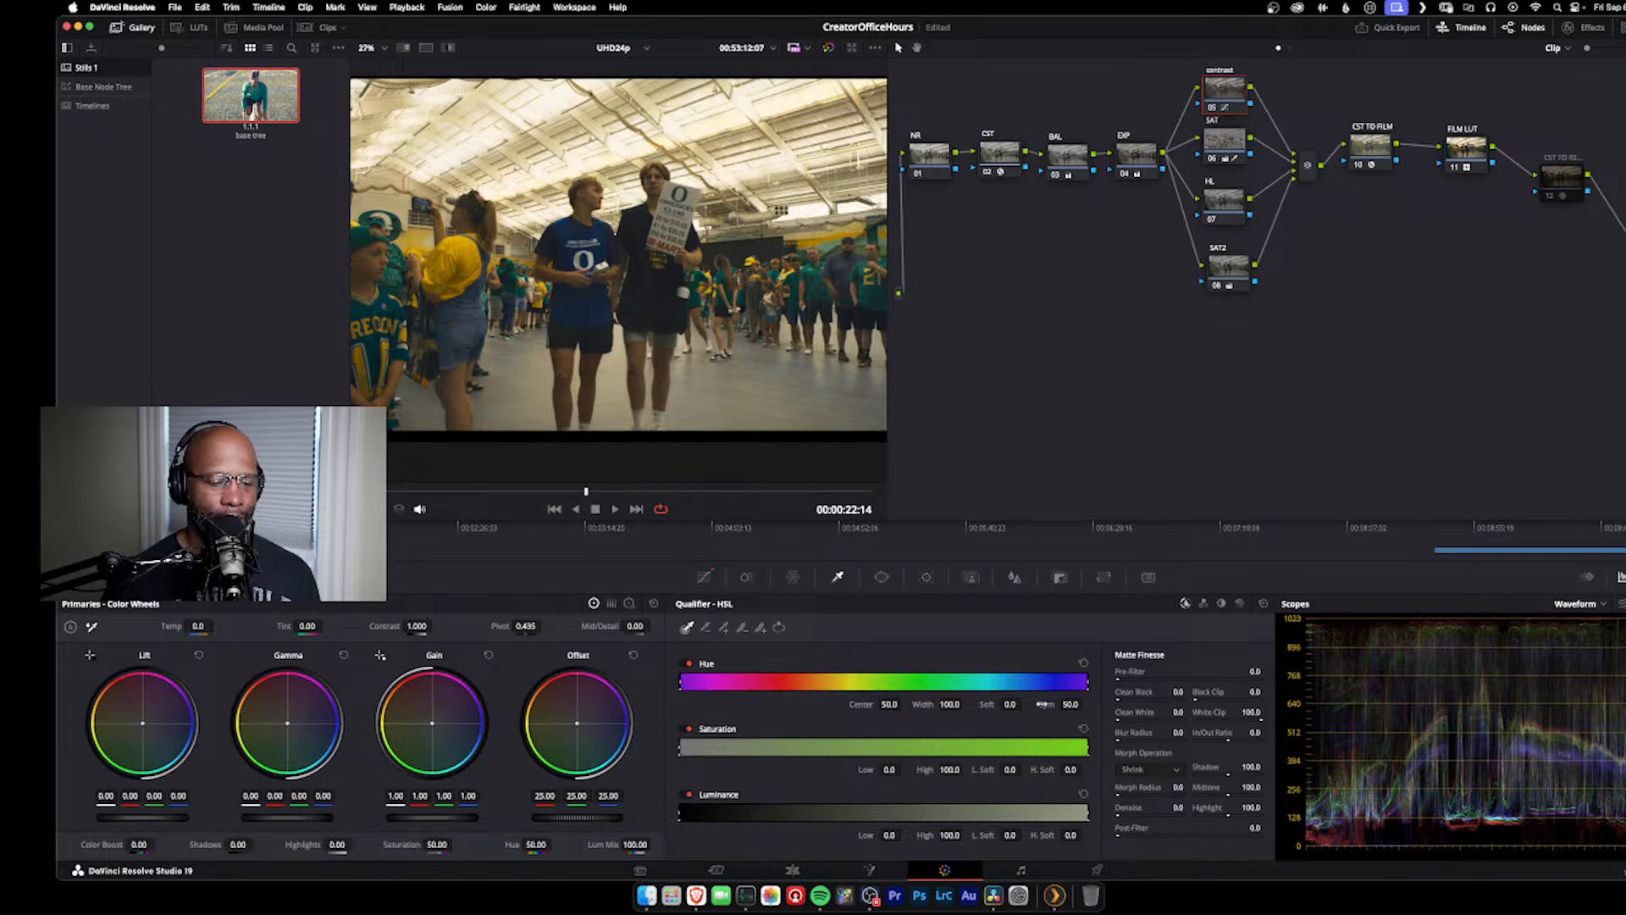
{"action": "left_click", "coordinate": [703, 577]}
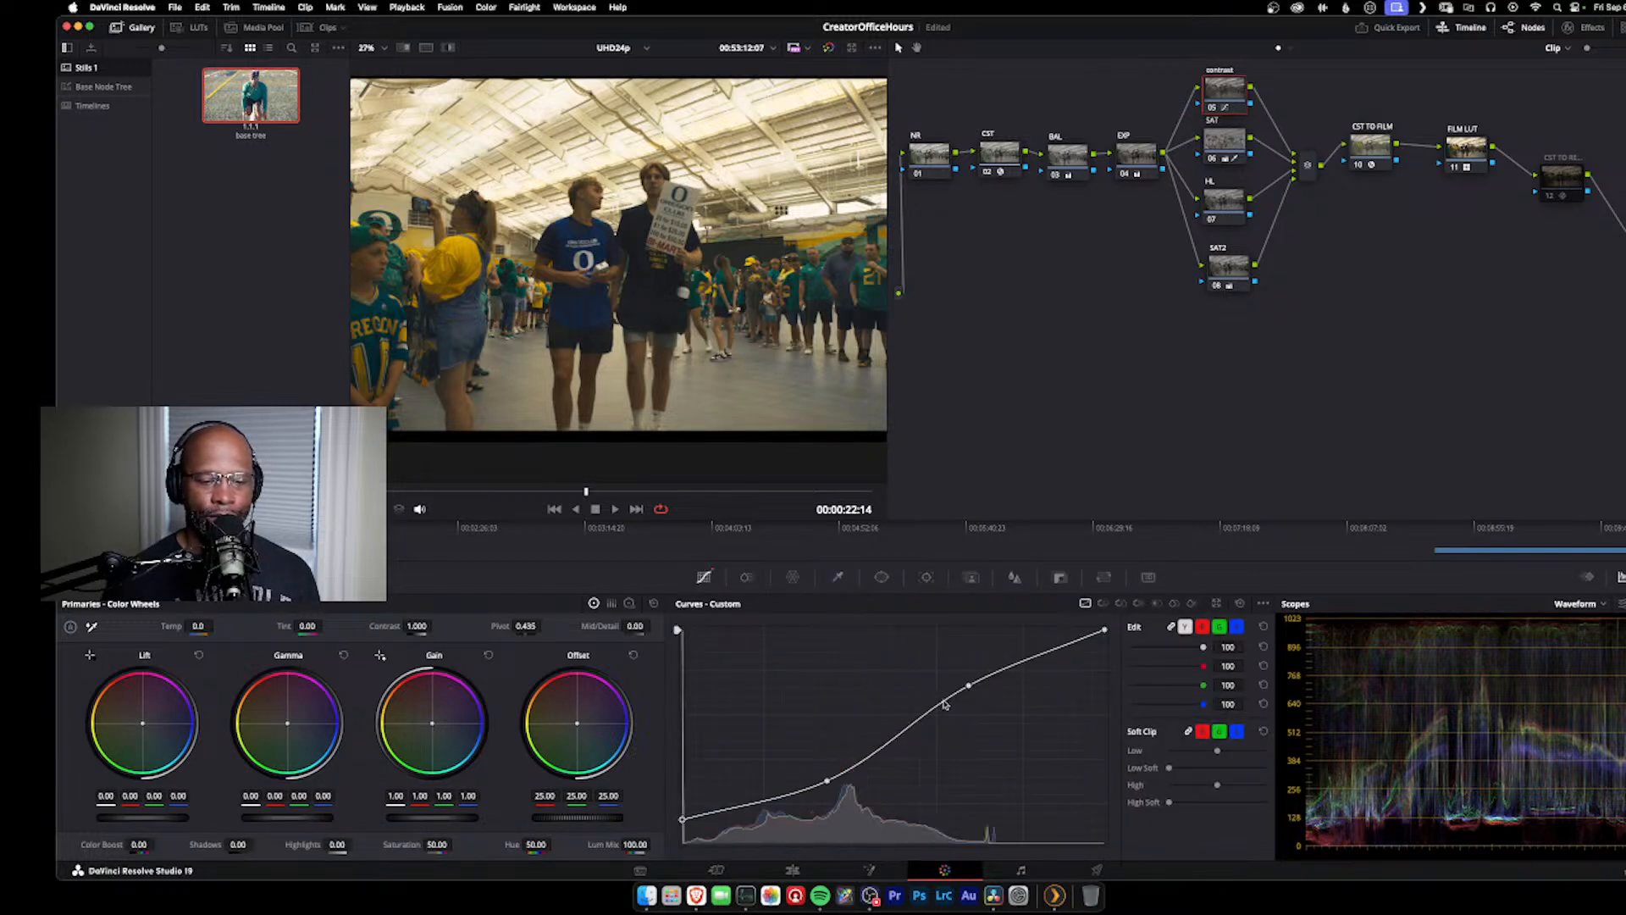
{"action": "left_click_drag", "start_coordinate": [828, 782], "coordinate": [827, 772]}
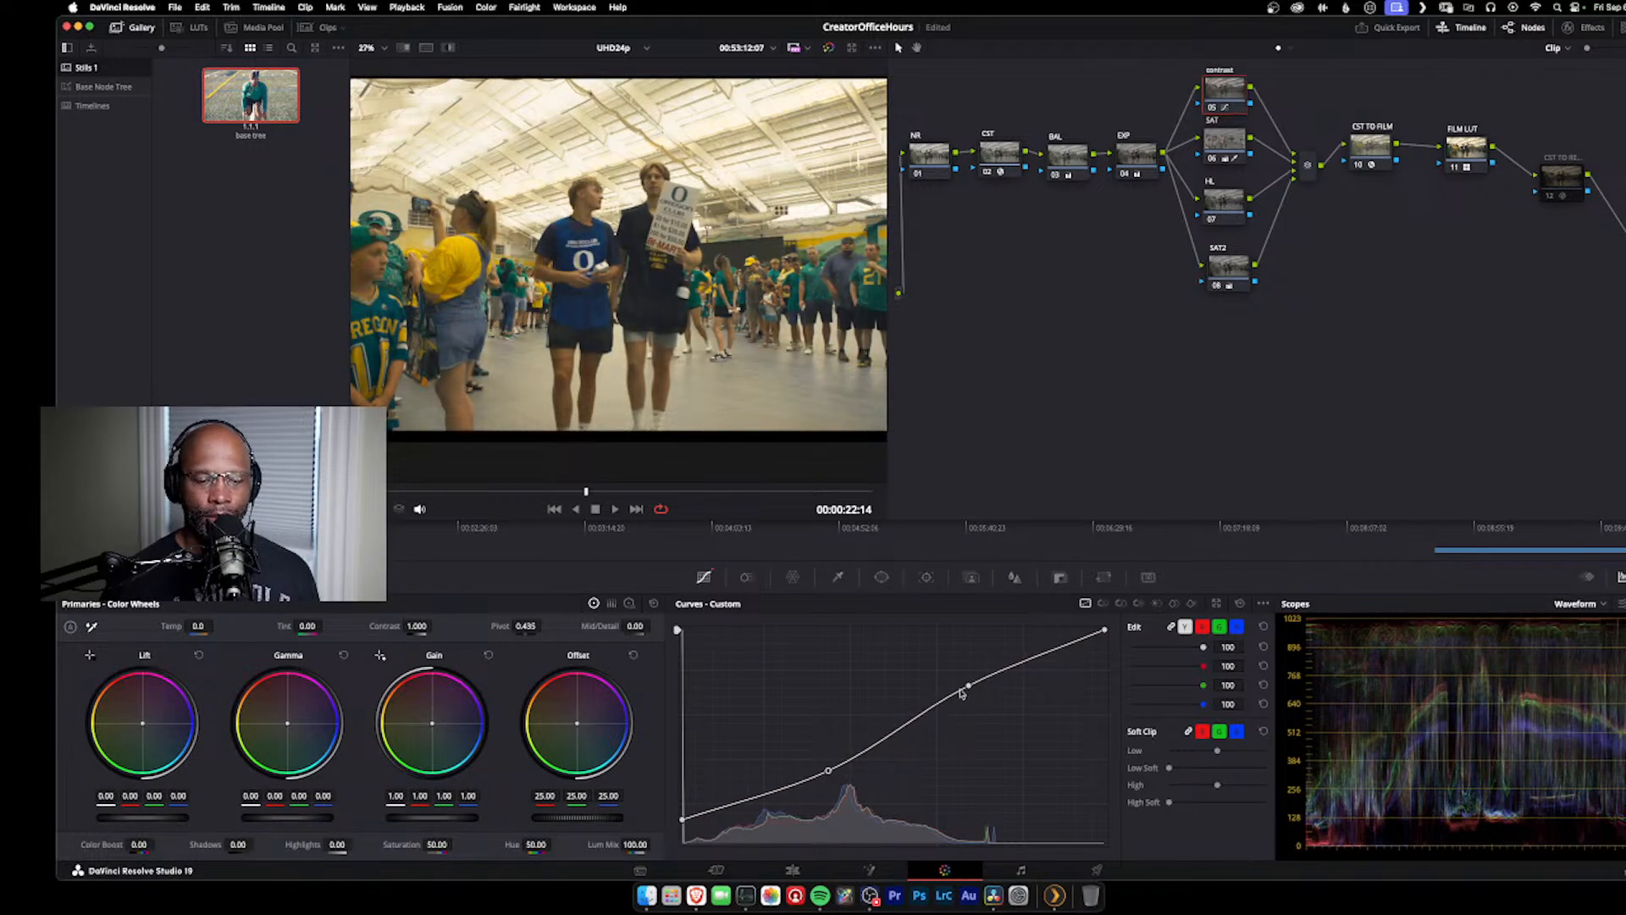
{"action": "left_click_drag", "start_coordinate": [969, 688], "coordinate": [976, 696]}
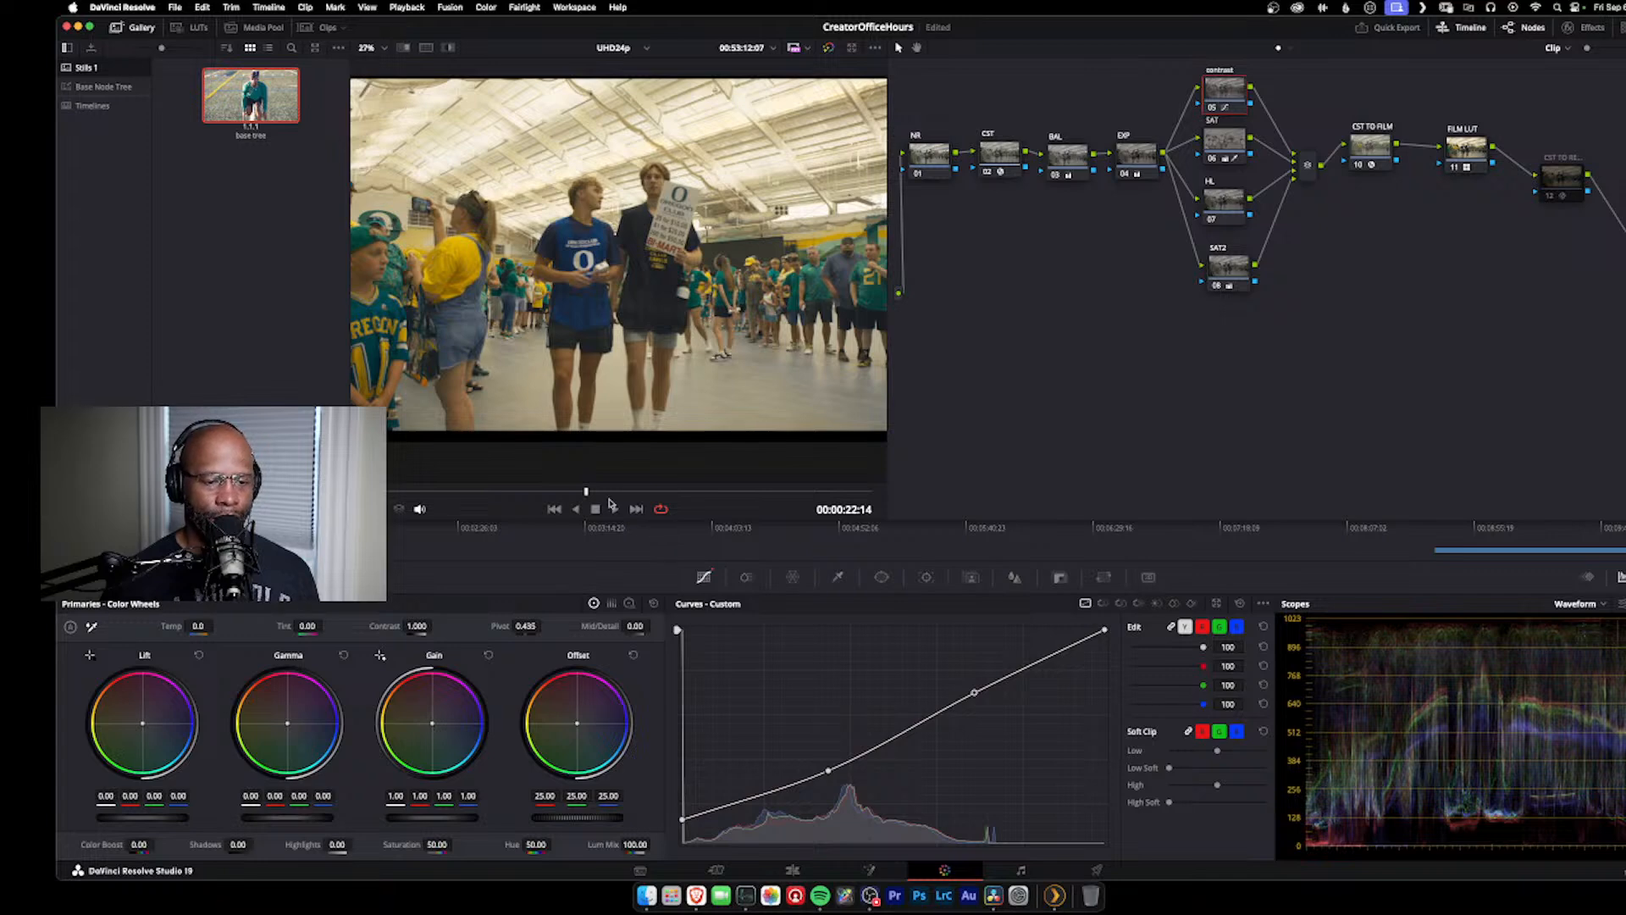
{"action": "mouse_move", "coordinate": [588, 493]}
{"action": "left_mouse_down"}
{"action": "mouse_move", "coordinate": [654, 483]}
{"action": "mouse_move", "coordinate": [493, 488]}
{"action": "mouse_move", "coordinate": [722, 465]}
{"action": "mouse_move", "coordinate": [581, 468]}
{"action": "left_mouse_up"}
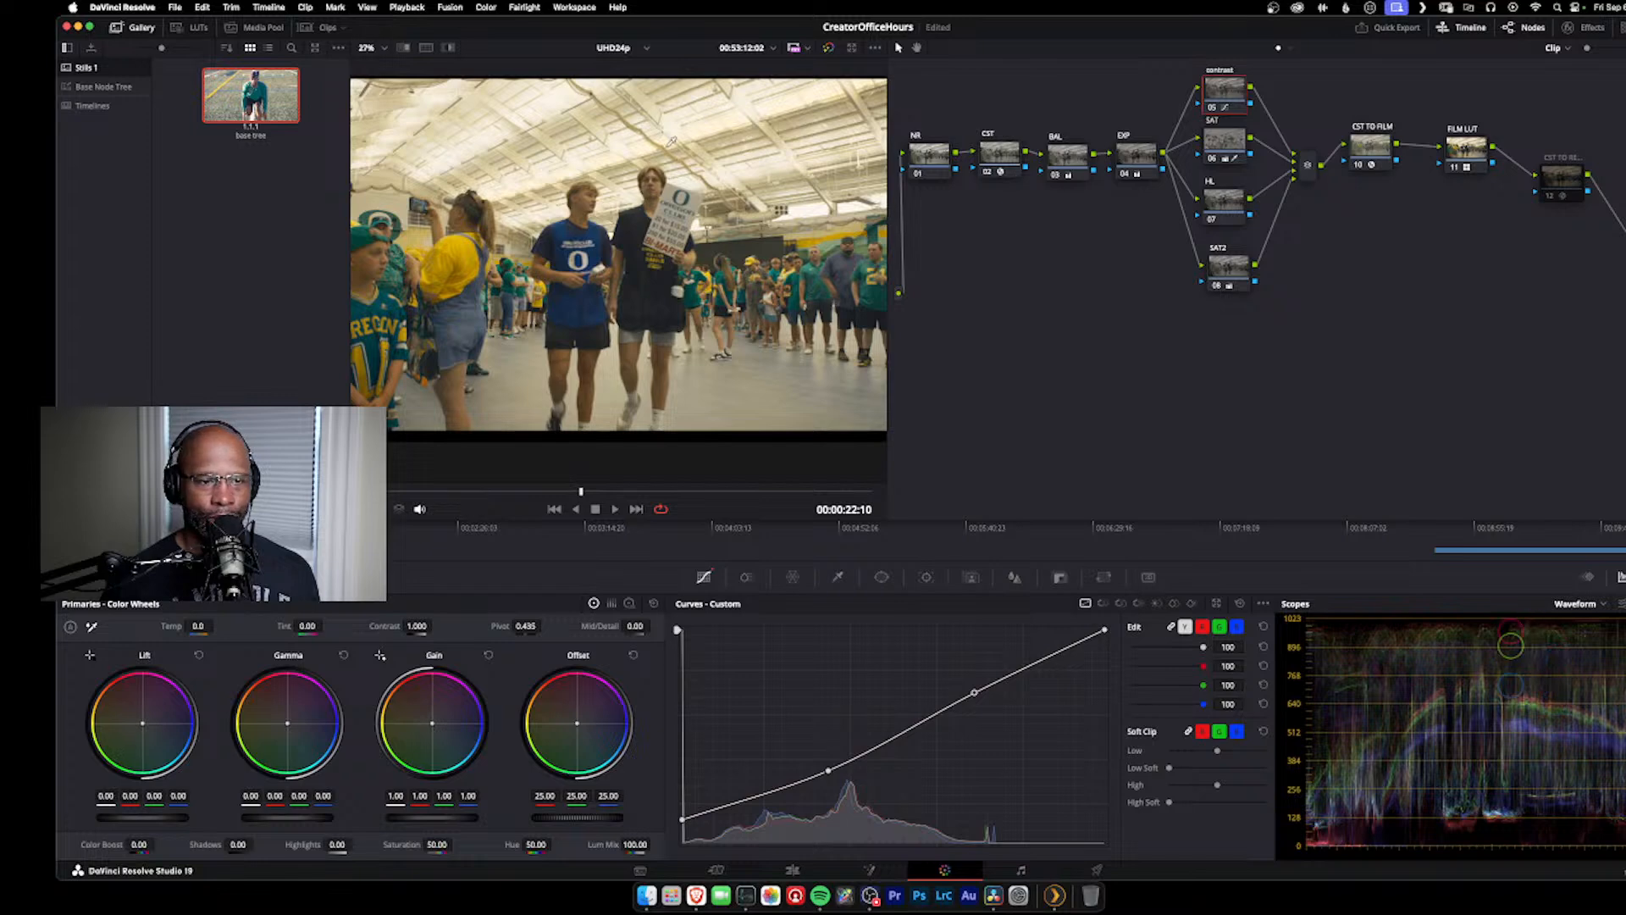
Step: Lower the gain of the HL node to 0.95 to bring down the clip's highlights
{"action": "left_click", "coordinate": [1136, 155]}
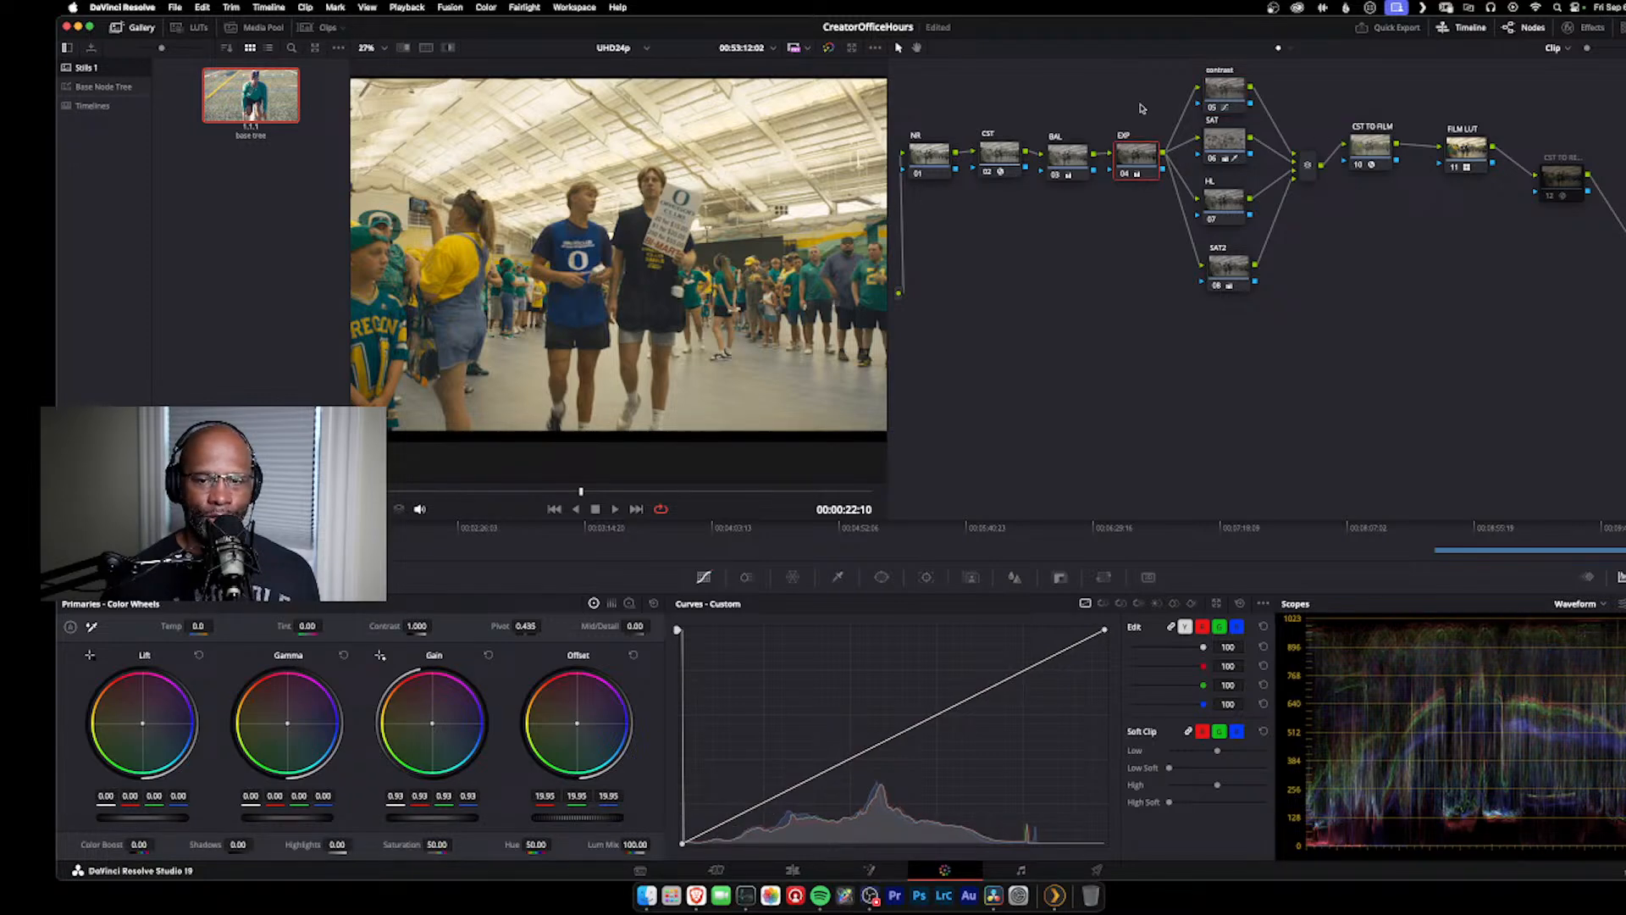
{"action": "left_click", "coordinate": [1218, 203]}
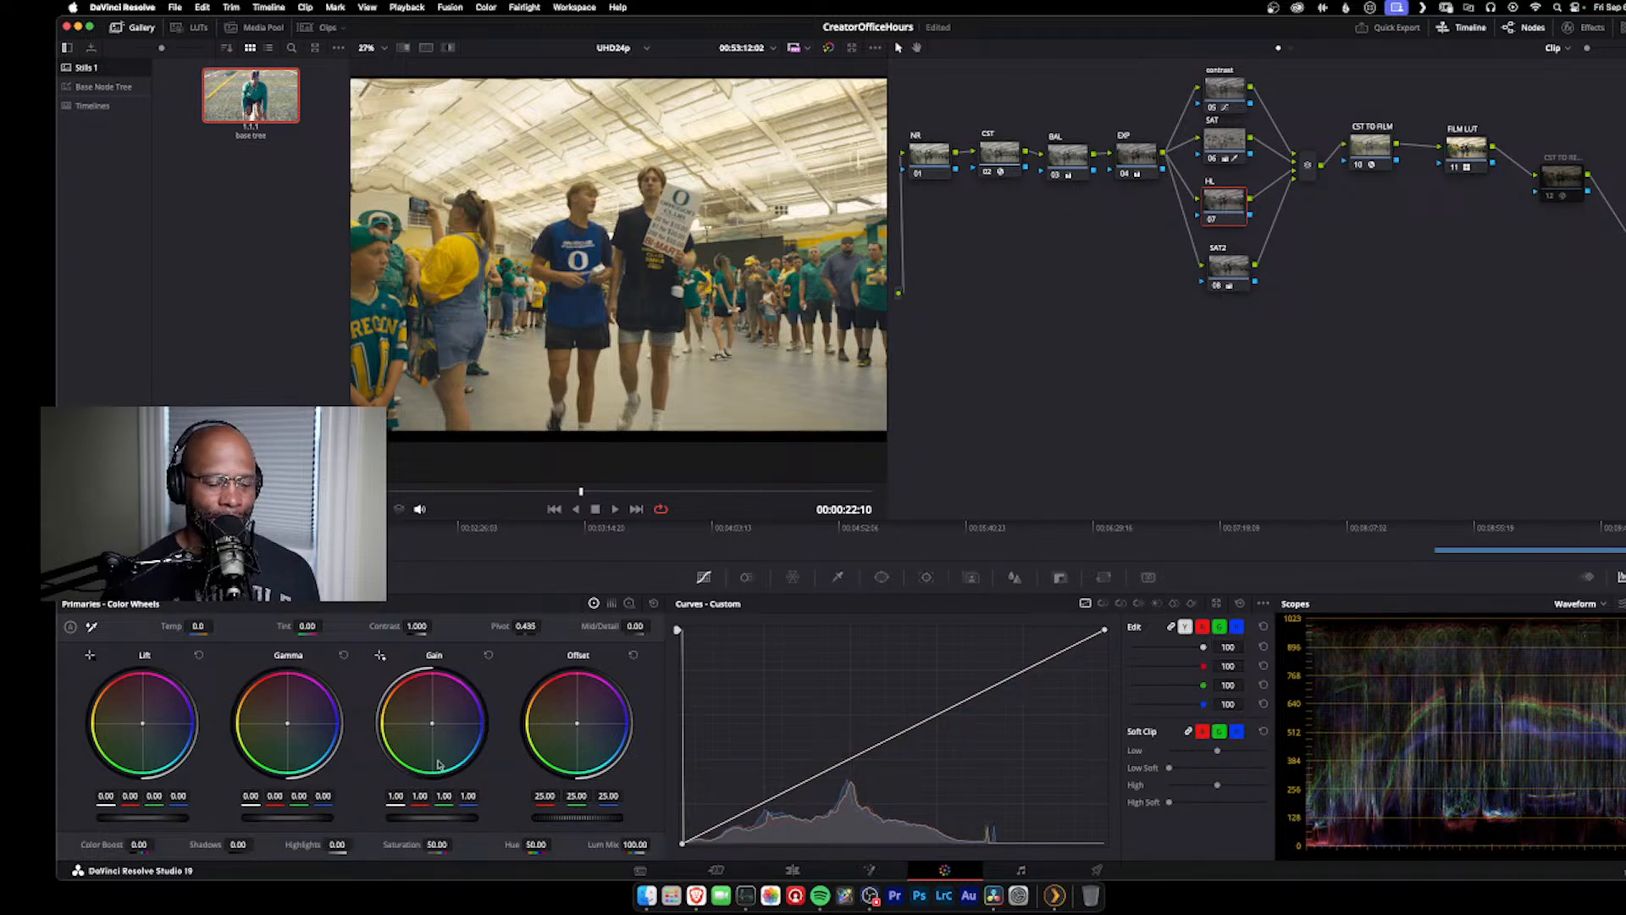
{"action": "left_click_drag", "start_coordinate": [432, 817], "coordinate": [411, 818]}
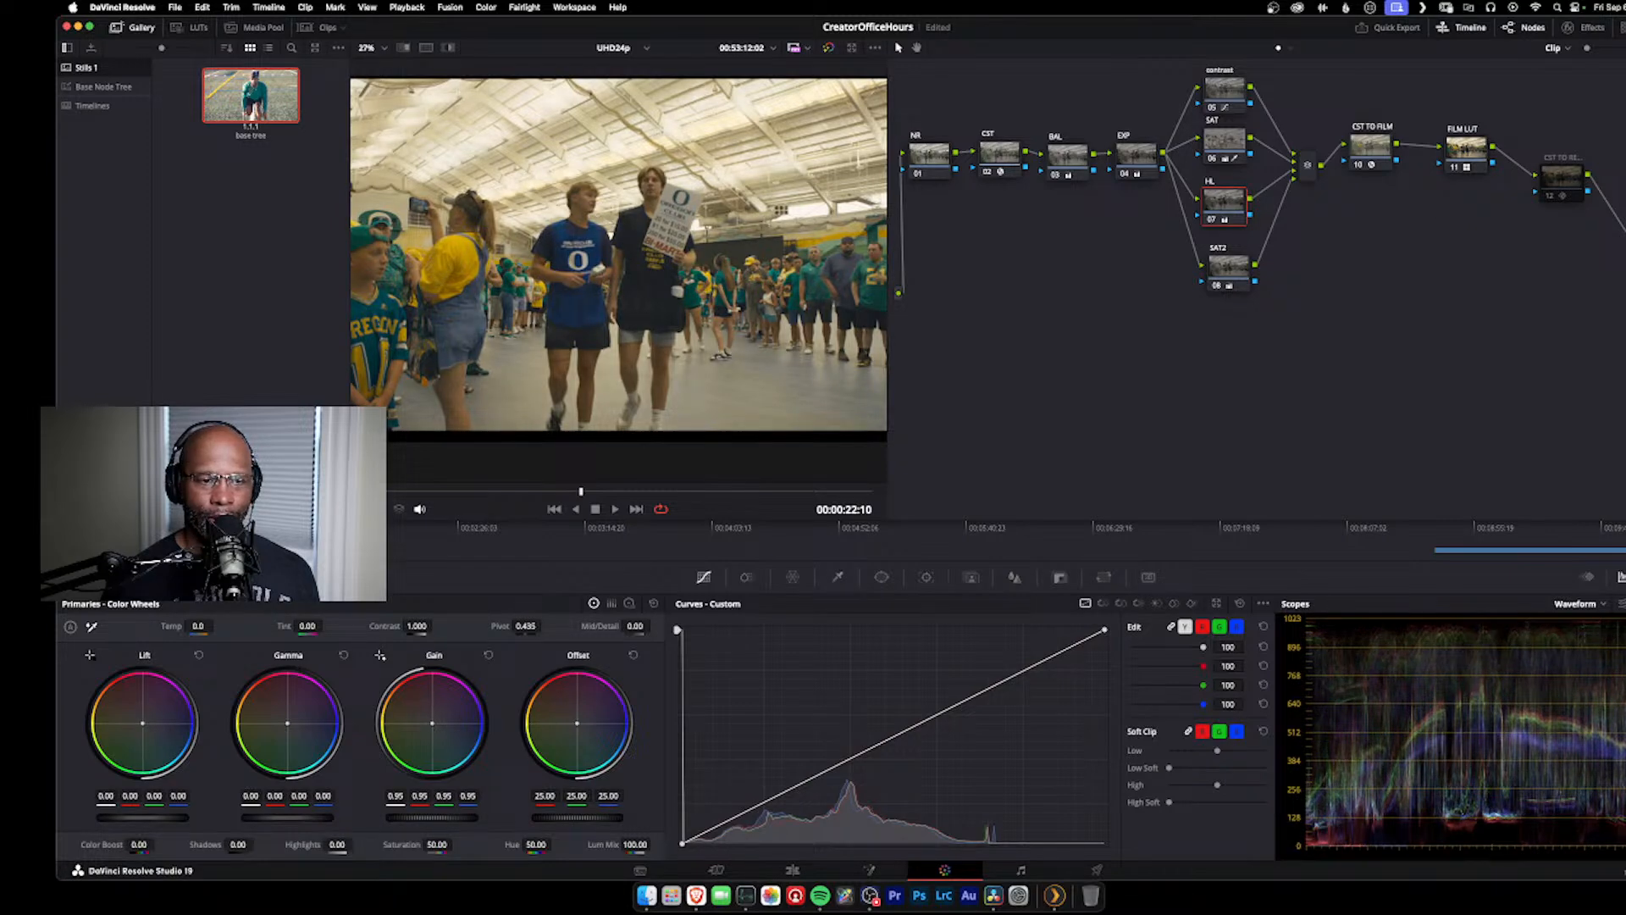
Step: Test the SAT2 node's saturation by lowering it close to zero and raising it back to 52.60
{"action": "left_click", "coordinate": [1230, 273]}
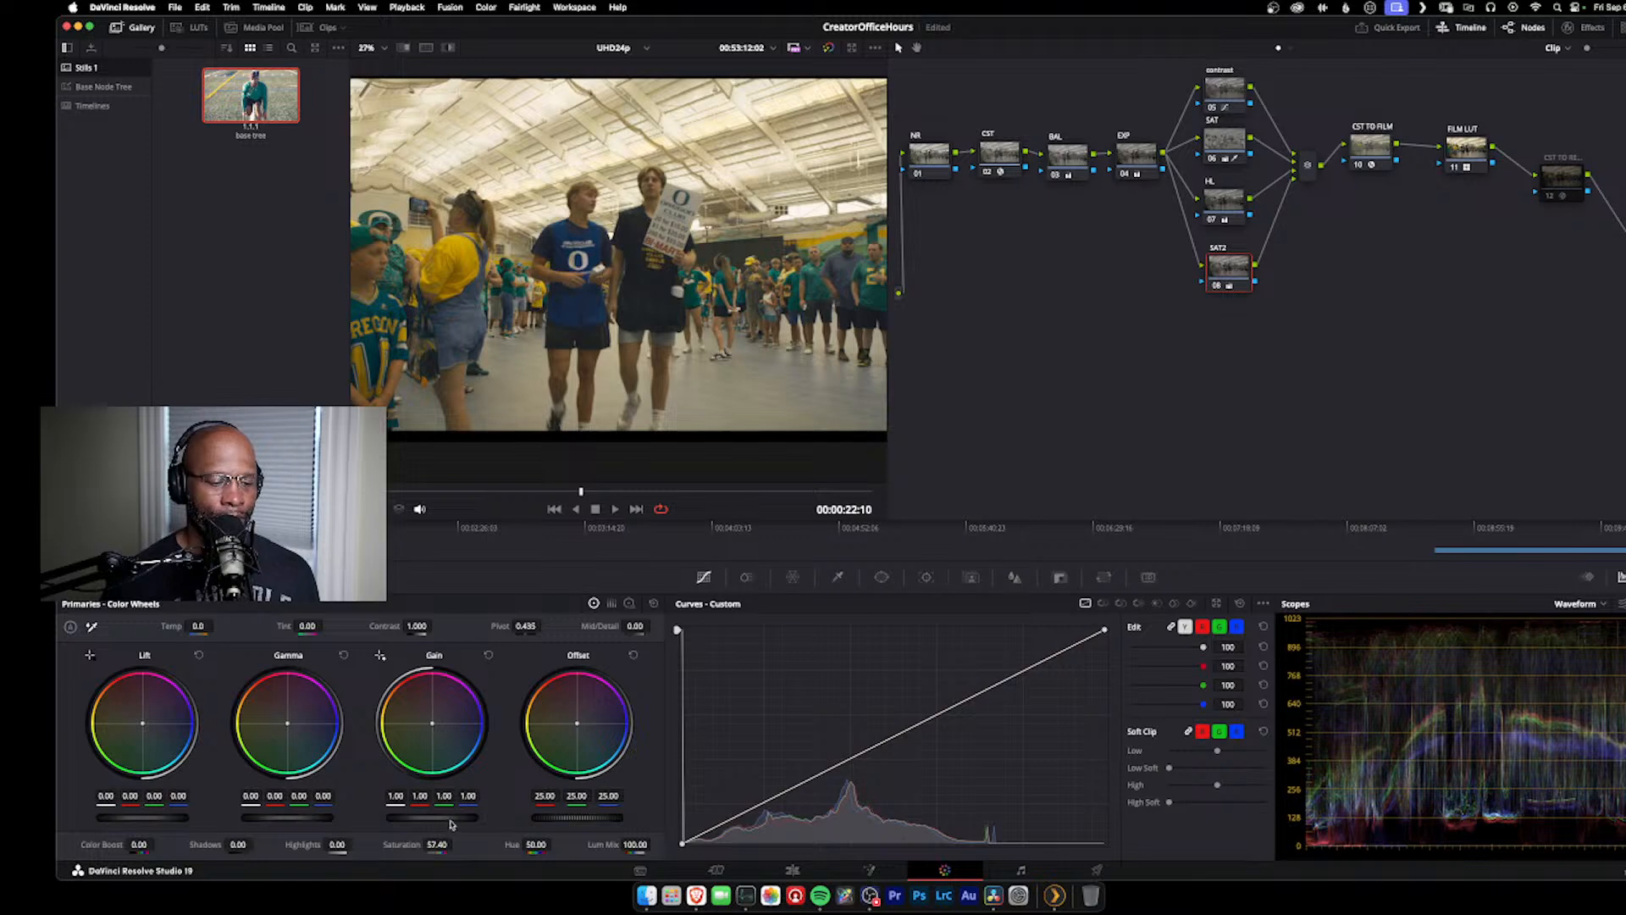
{"action": "left_click_drag", "start_coordinate": [437, 845], "coordinate": [356, 844]}
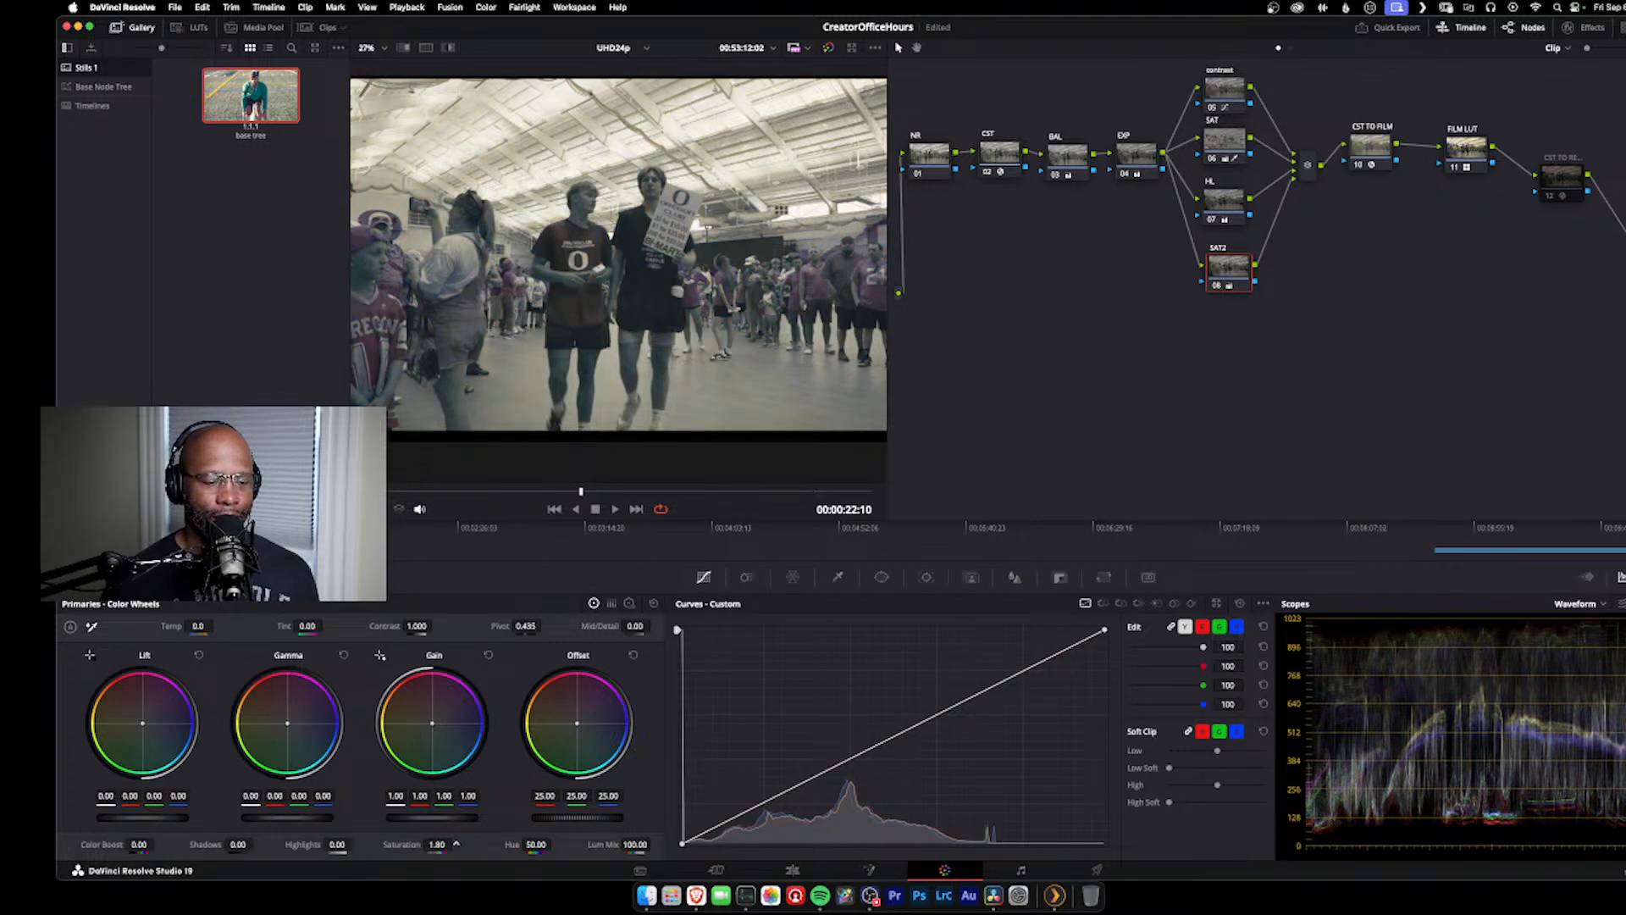
{"action": "left_click_drag", "start_coordinate": [437, 845], "coordinate": [491, 844]}
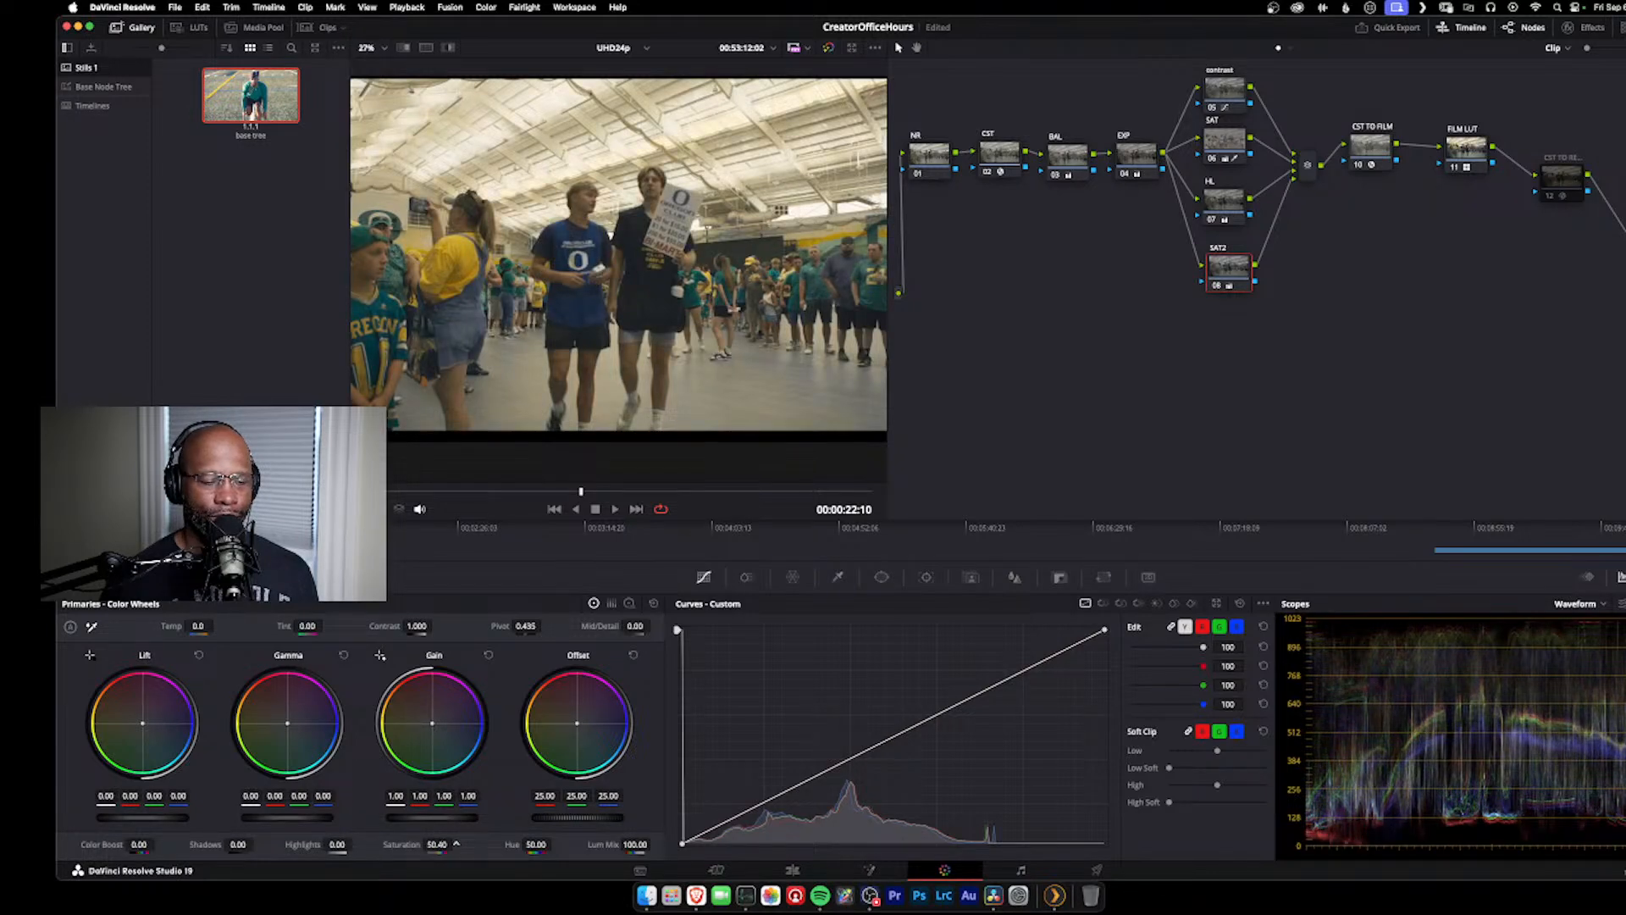
{"action": "left_click_drag", "start_coordinate": [437, 844], "coordinate": [224, 844]}
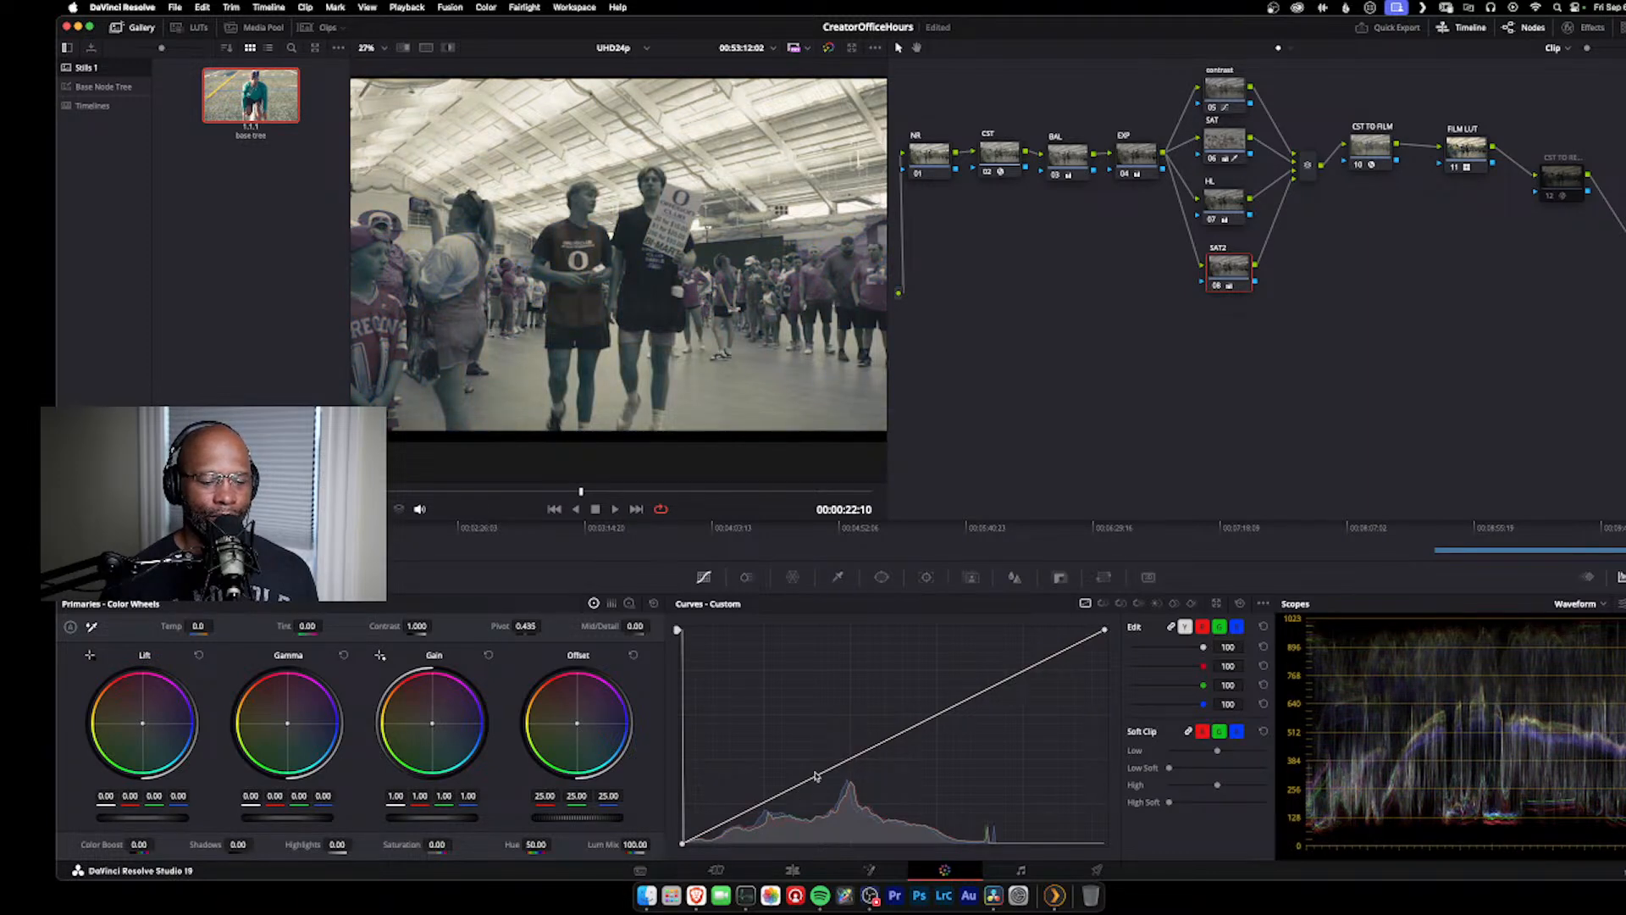
{"action": "mouse_move", "coordinate": [437, 845]}
{"action": "left_mouse_down"}
{"action": "mouse_move", "coordinate": [652, 844]}
{"action": "mouse_move", "coordinate": [464, 844]}
{"action": "left_mouse_up"}
Step: Disable the SAT node and set the SAT2 node's saturation to 60.40, leaving its gain at the default 1.00
{"action": "left_click", "coordinate": [1228, 147]}
{"action": "left_click_drag", "start_coordinate": [1227, 149], "coordinate": [1229, 156]}
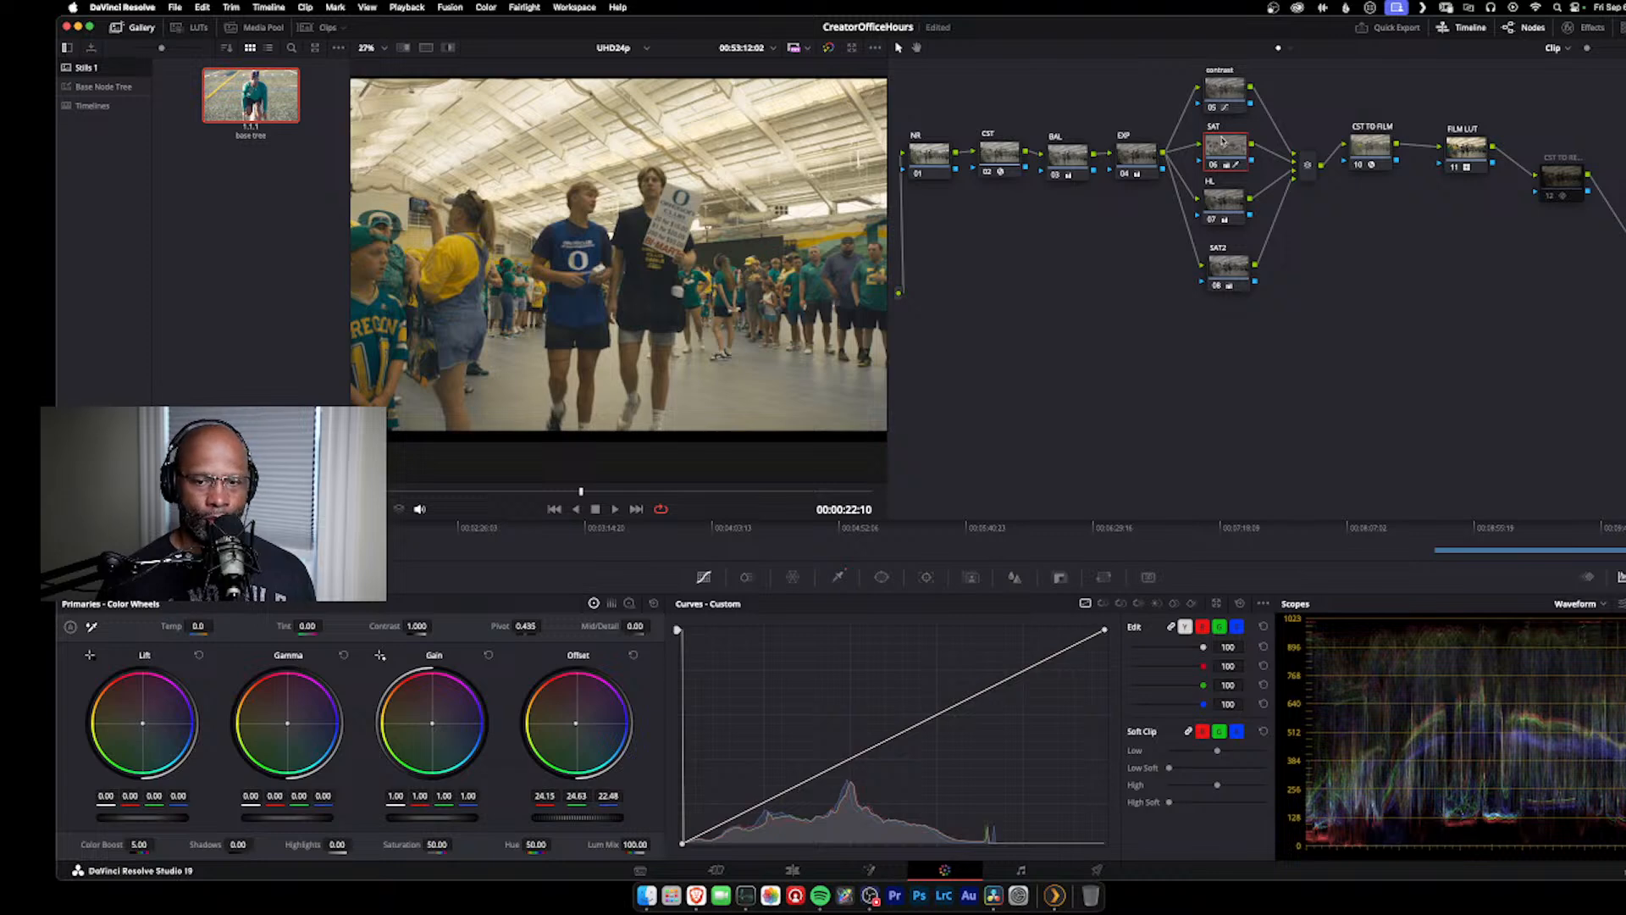
{"action": "key", "text": "ctrl+d"}
{"action": "left_click", "coordinate": [1220, 273]}
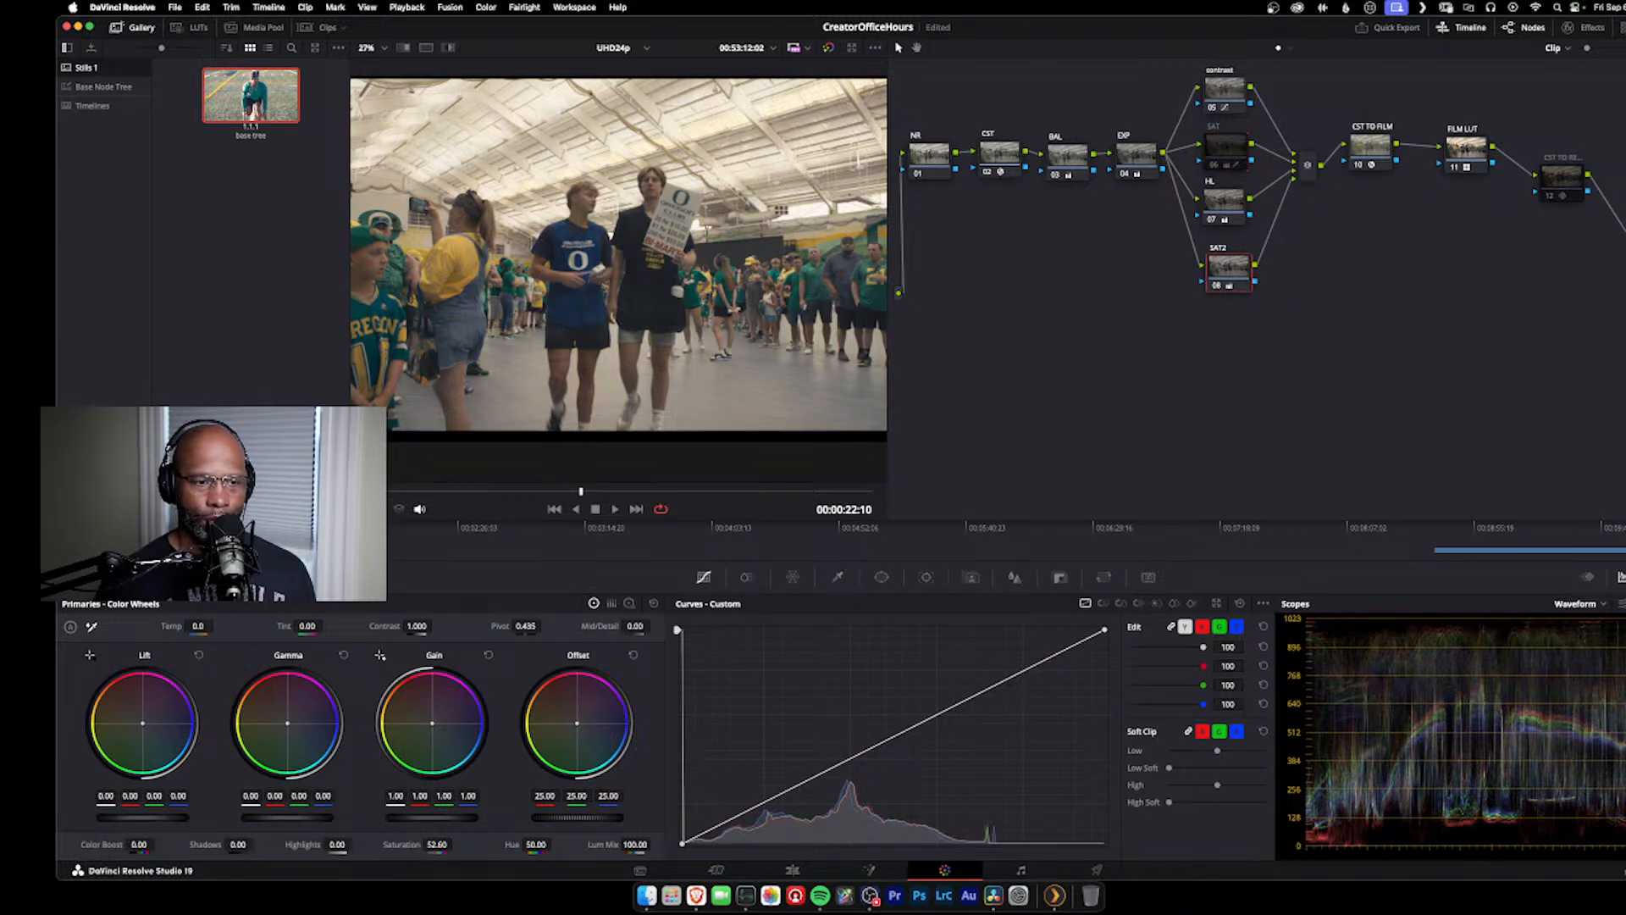
{"action": "left_click_drag", "start_coordinate": [446, 820], "coordinate": [407, 838]}
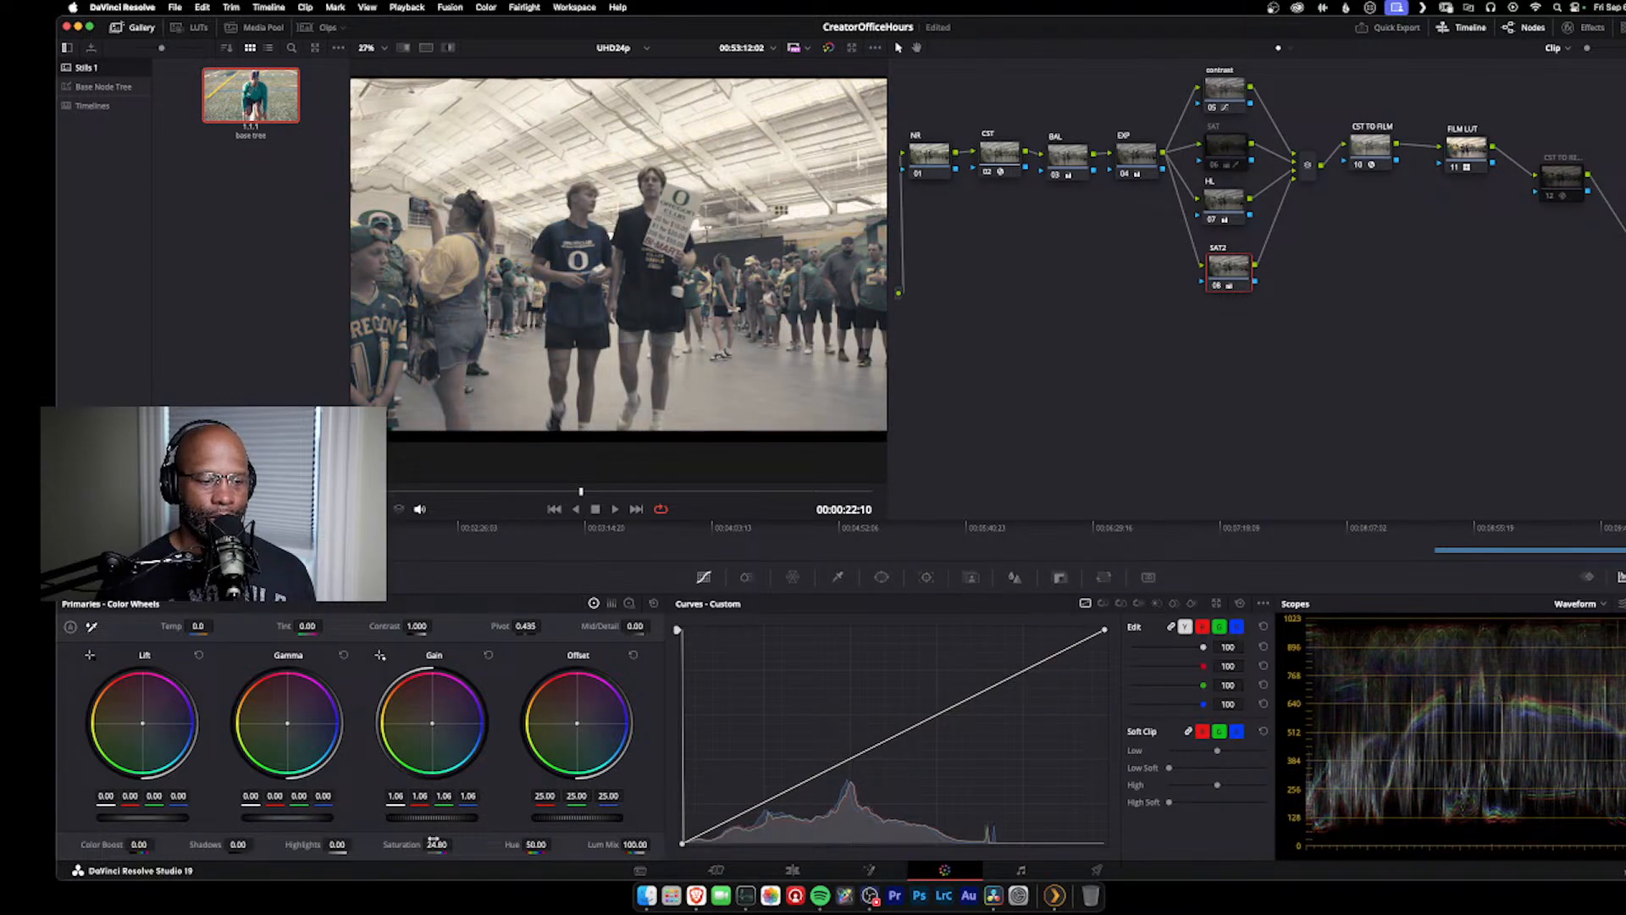
{"action": "left_click", "coordinate": [488, 655]}
{"action": "left_click_drag", "start_coordinate": [437, 843], "coordinate": [456, 843]}
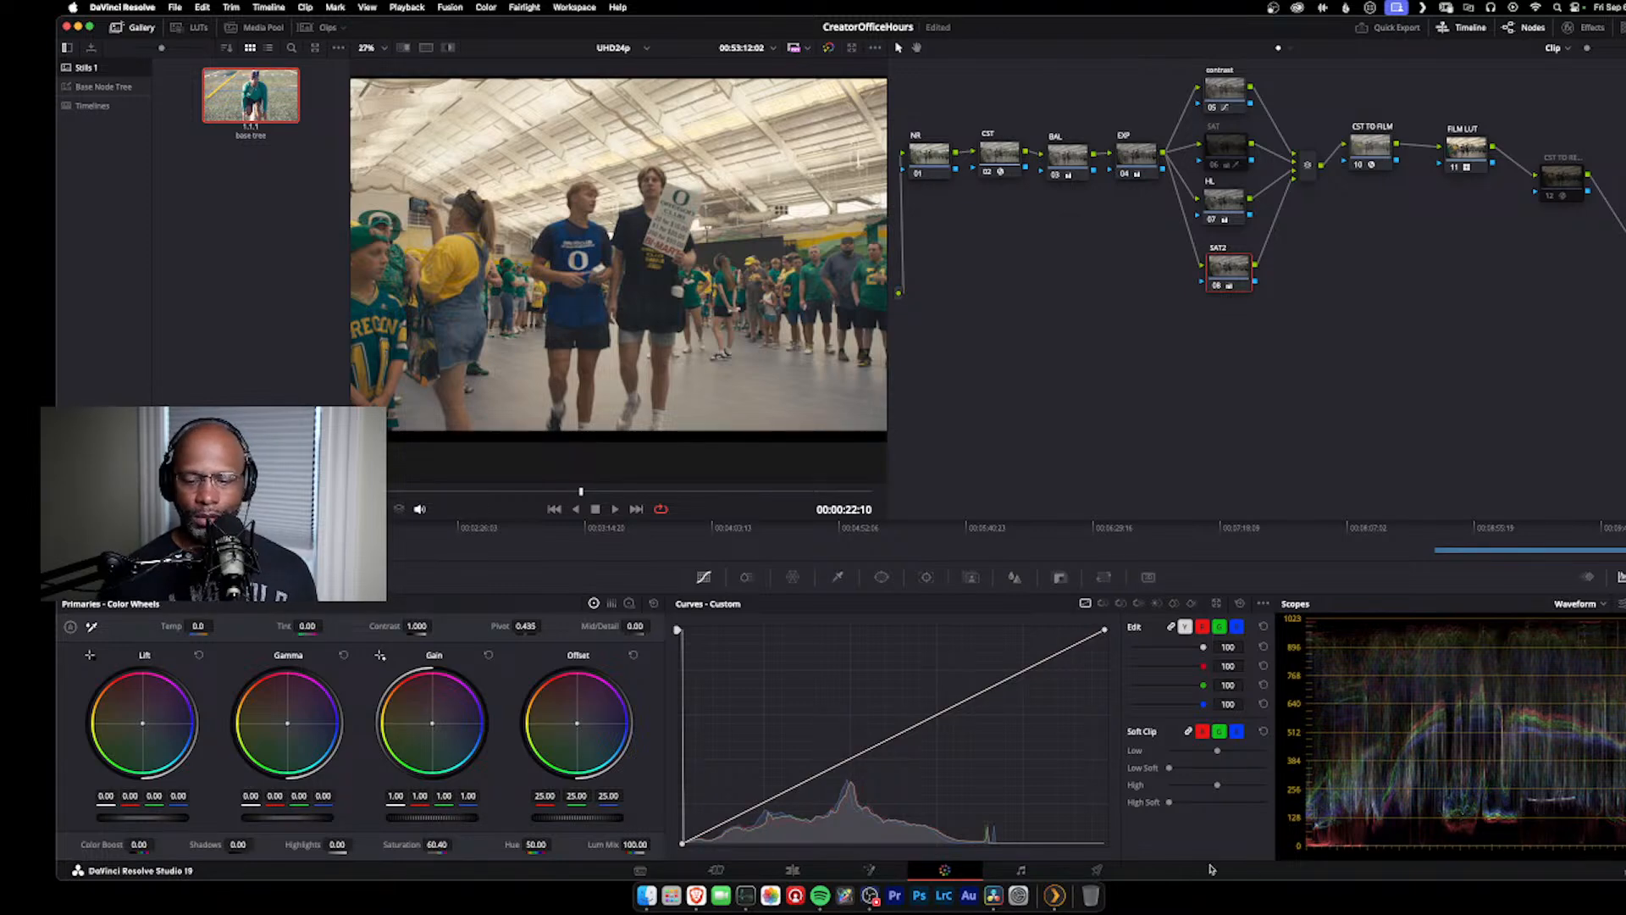
Step: Adjust the EXP node to lift 0.01 with red lift at 0.02, gain 0.88 and offset 21.00
{"action": "left_click", "coordinate": [1143, 167]}
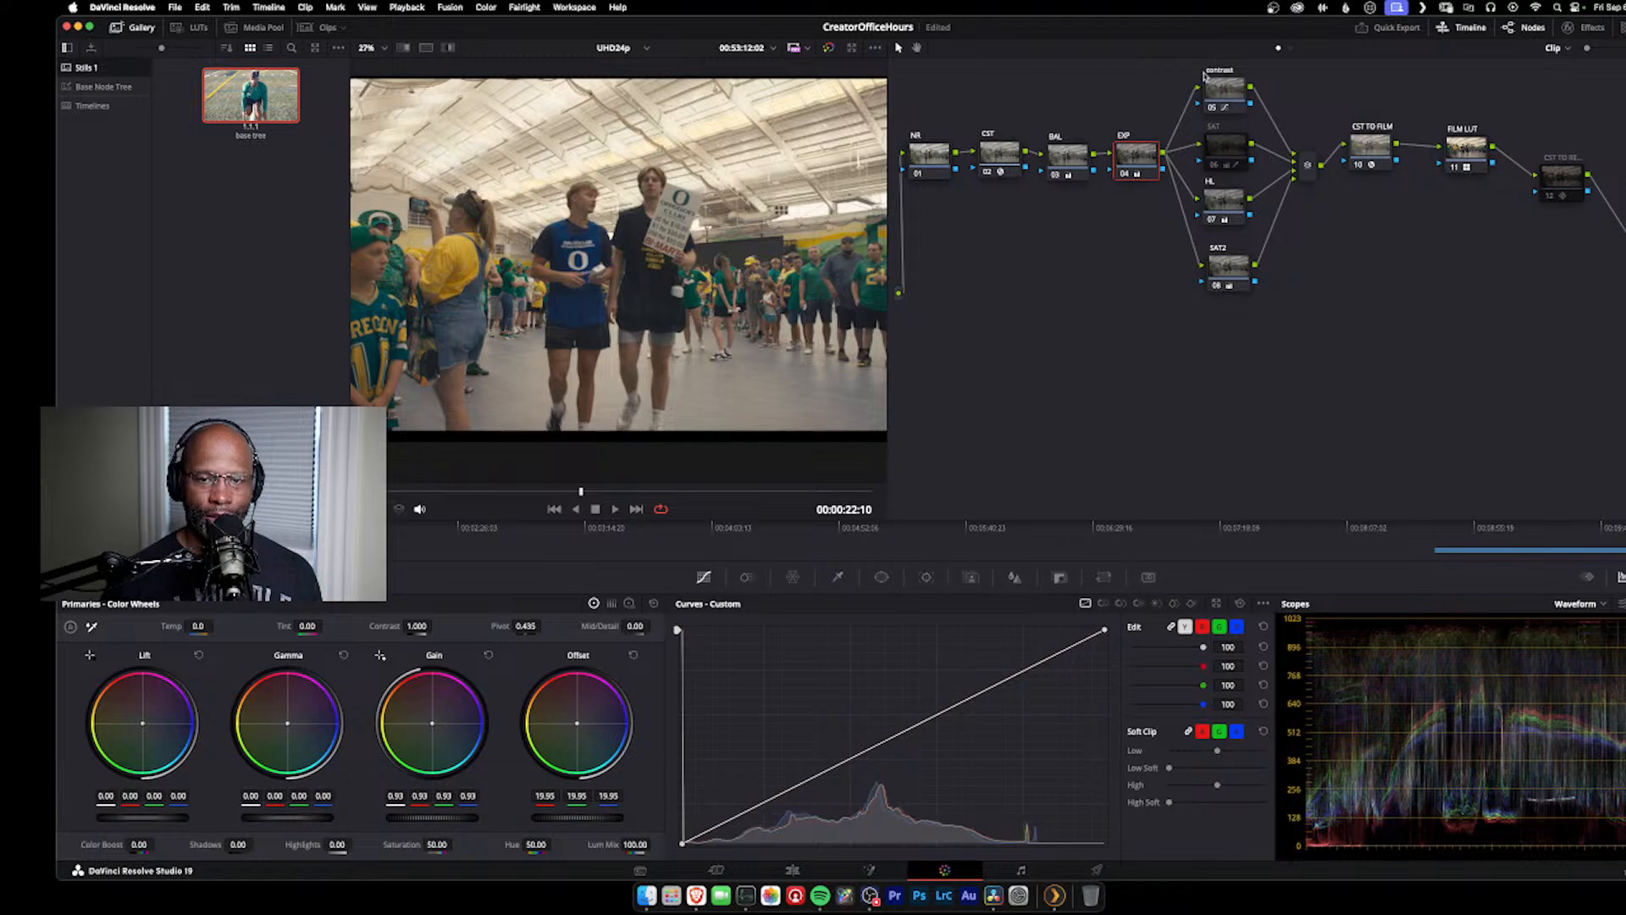
{"action": "left_click", "coordinate": [1224, 93]}
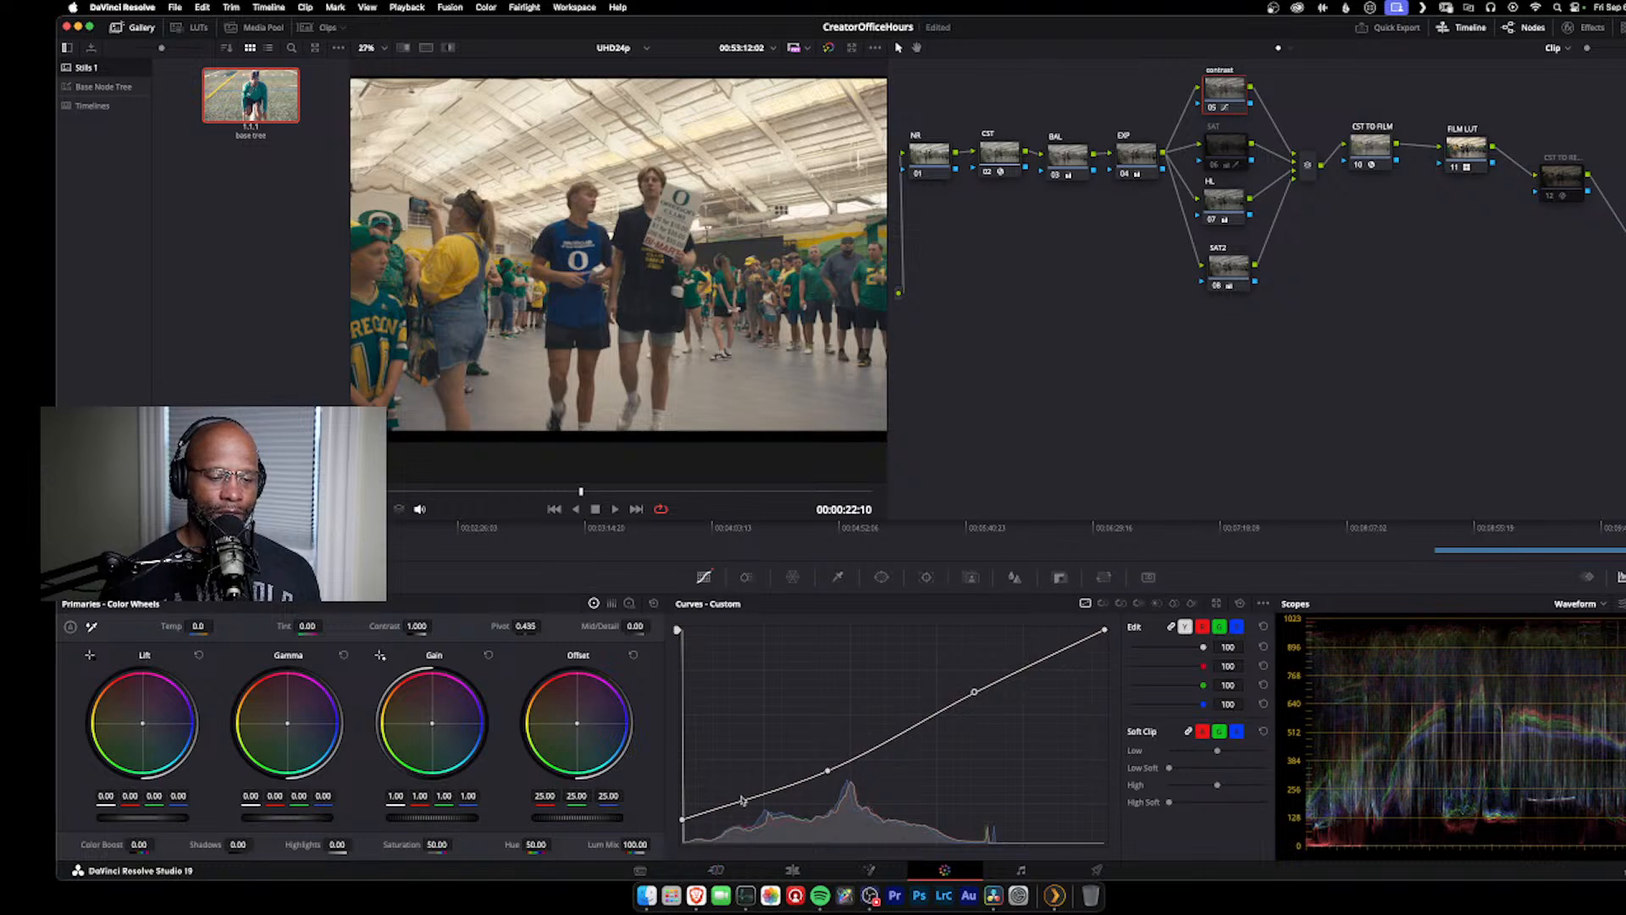
{"action": "left_click", "coordinate": [1129, 156]}
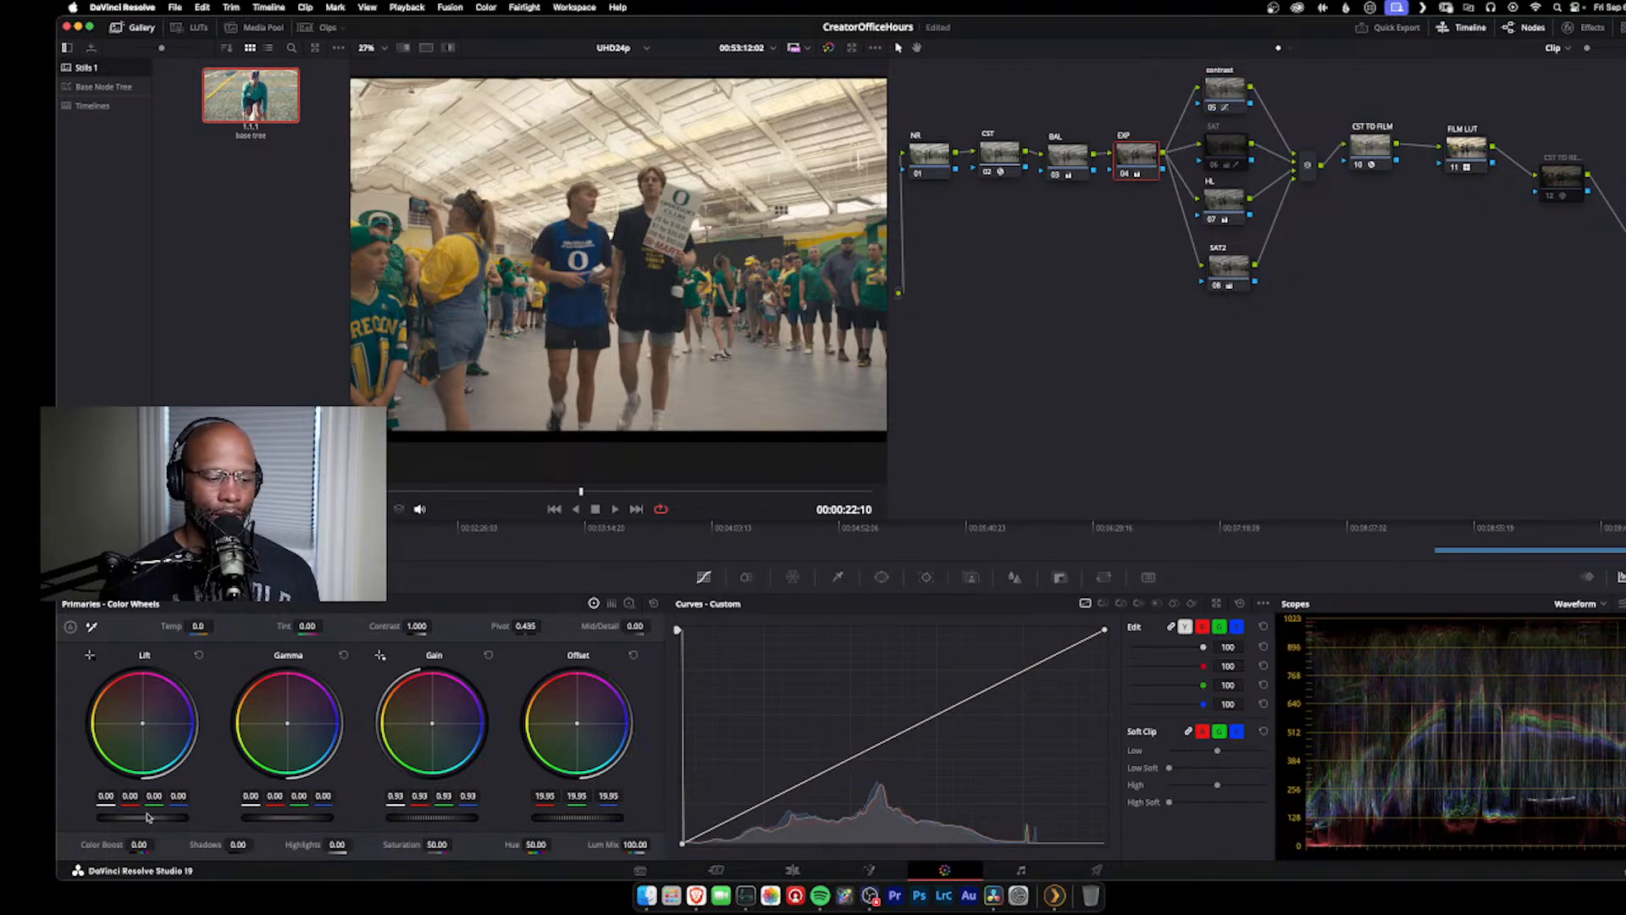
{"action": "left_click_drag", "start_coordinate": [142, 817], "coordinate": [145, 817]}
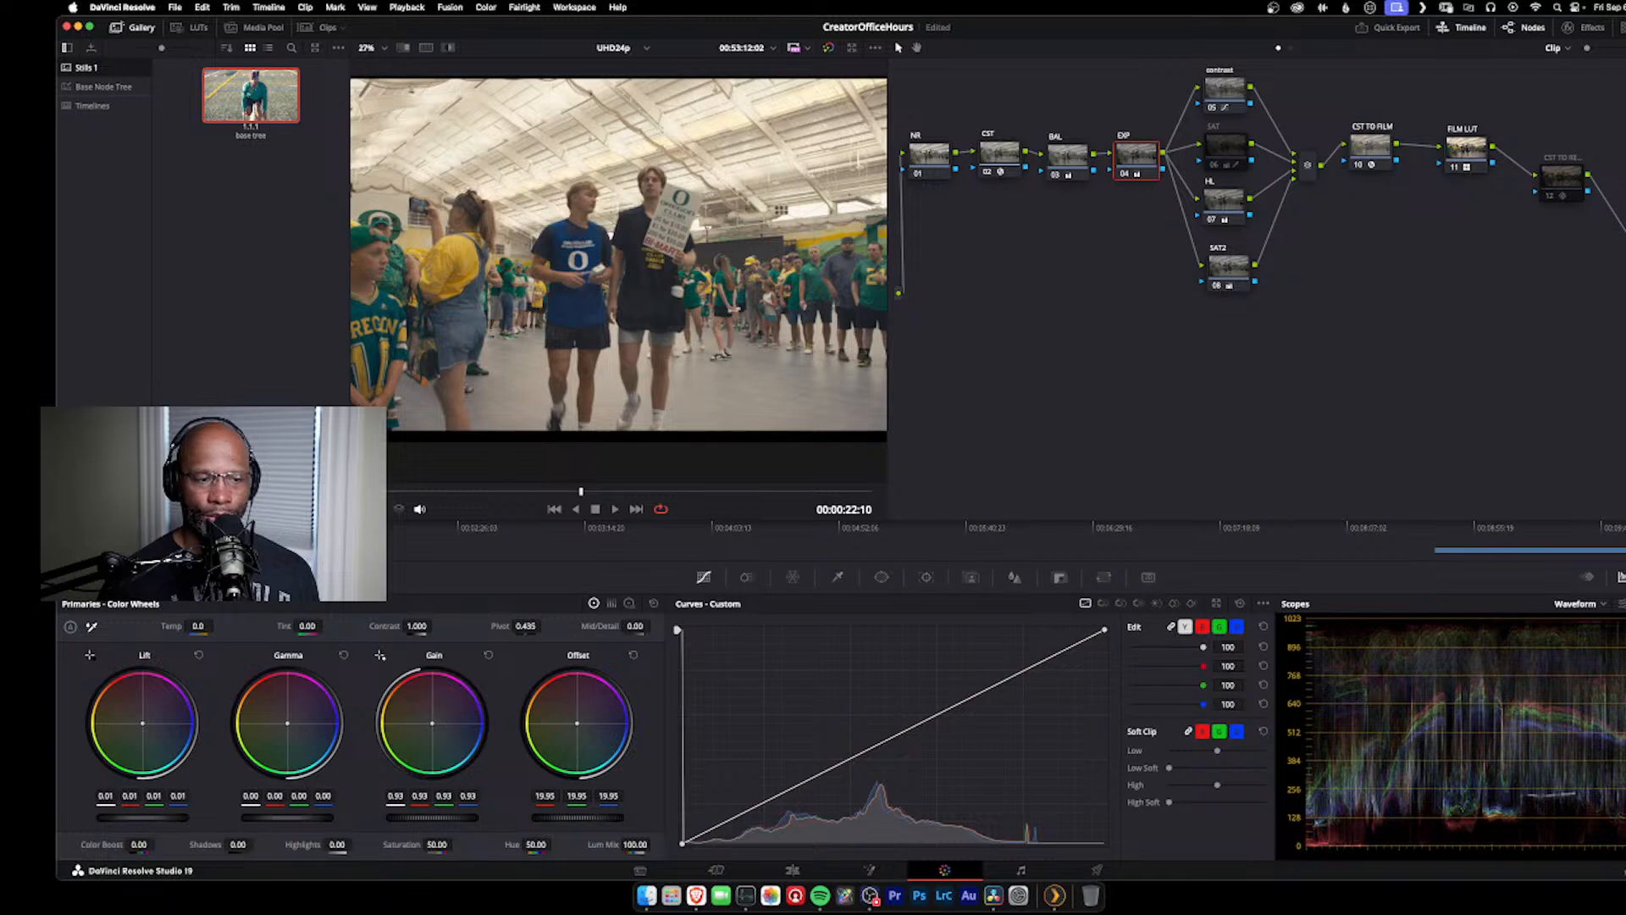
{"action": "left_click_drag", "start_coordinate": [293, 818], "coordinate": [250, 819]}
{"action": "left_click_drag", "start_coordinate": [417, 817], "coordinate": [408, 817]}
{"action": "left_click_drag", "start_coordinate": [541, 818], "coordinate": [549, 818]}
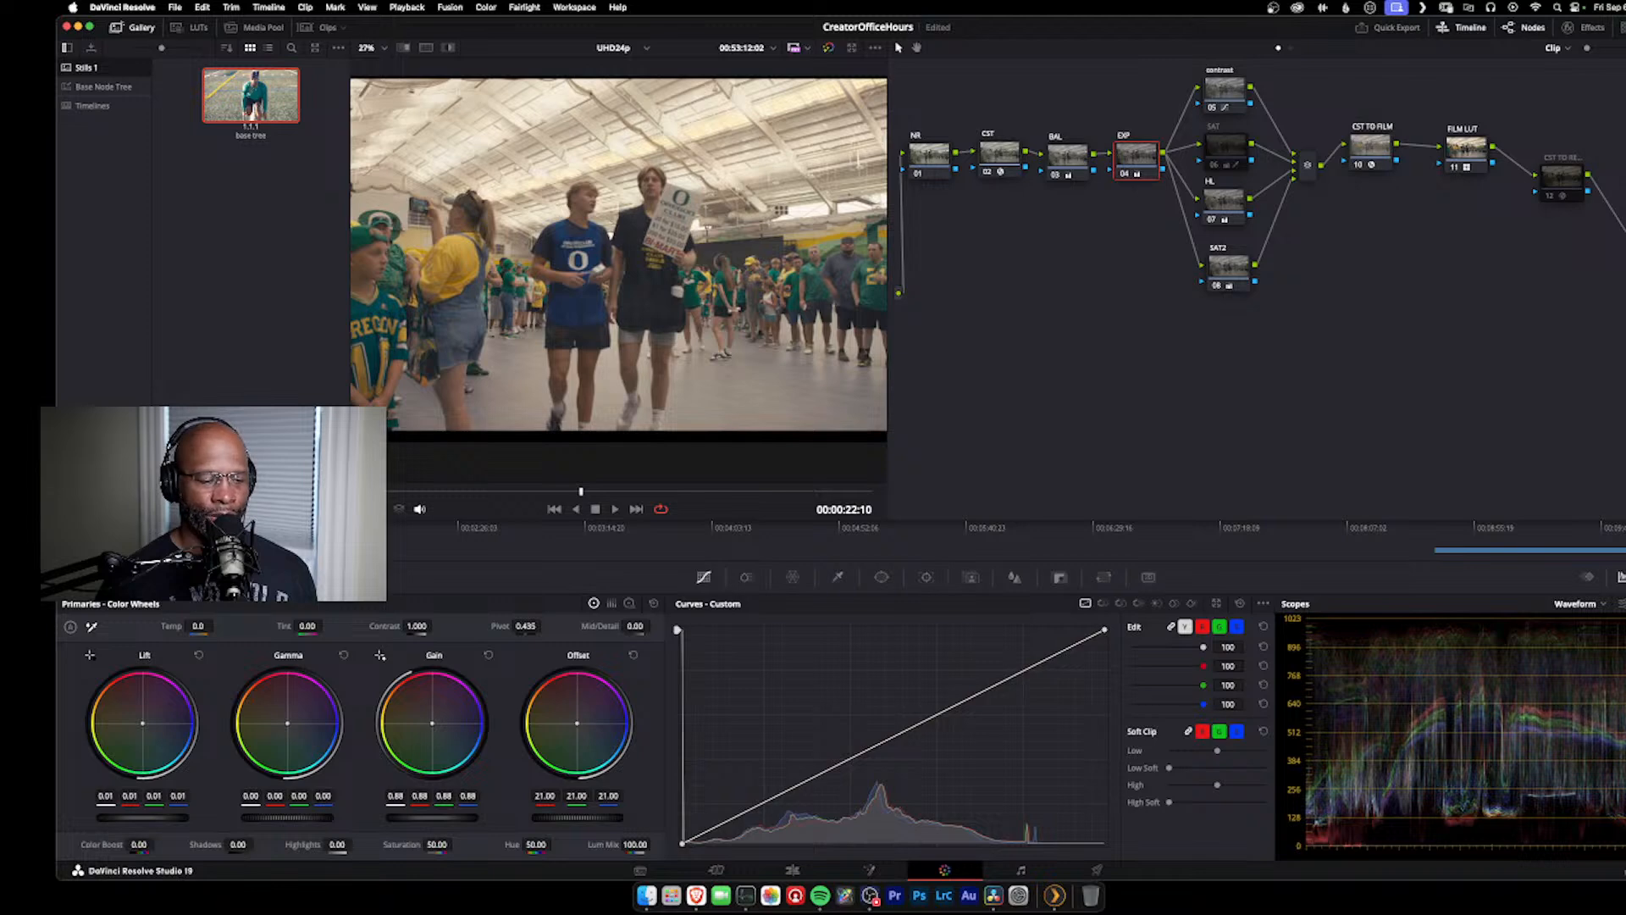
{"action": "left_click_drag", "start_coordinate": [142, 723], "coordinate": [142, 722]}
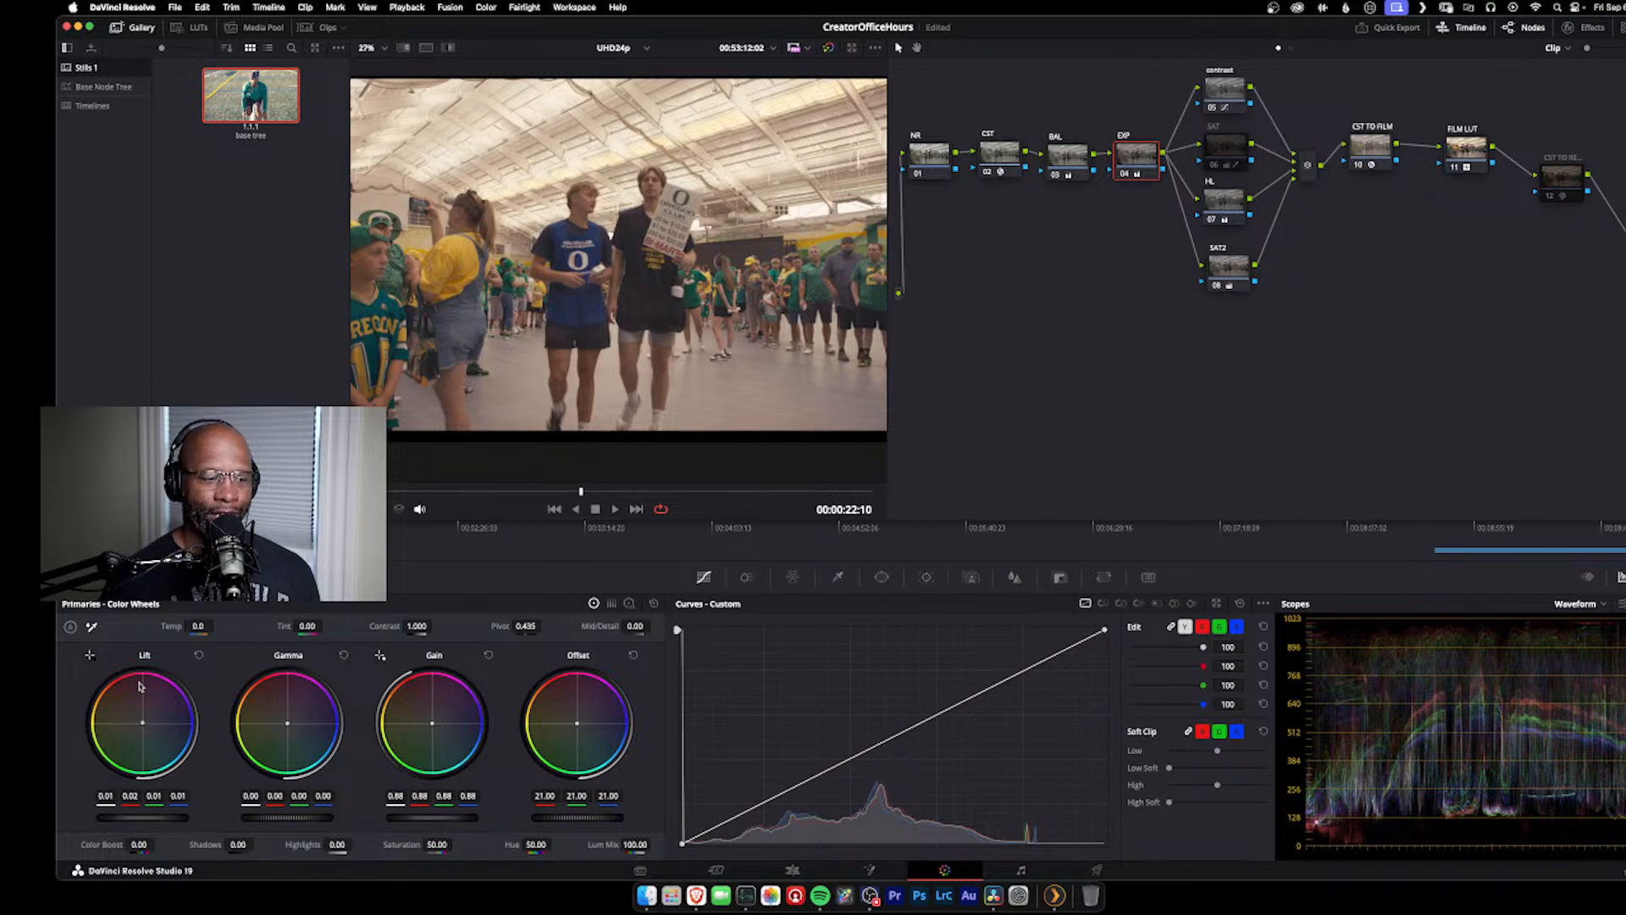
Step: Compare the grade with the first clip and examine the CST node's Color Space Transform settings on the second clip
{"action": "left_click", "coordinate": [99, 528]}
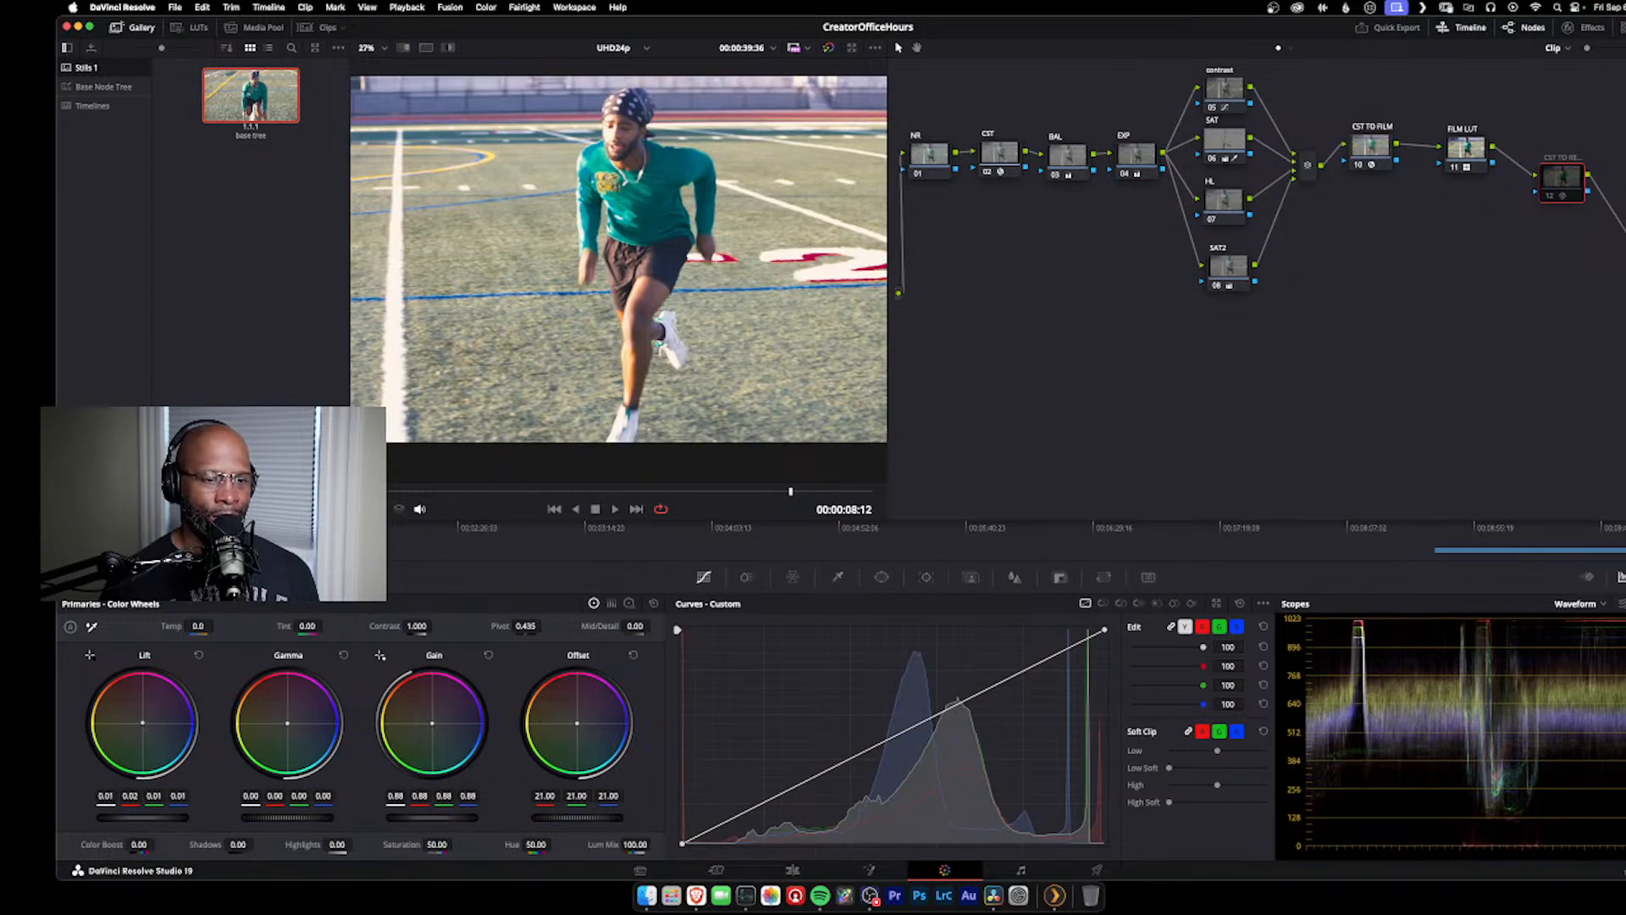
{"action": "left_click", "coordinate": [128, 528]}
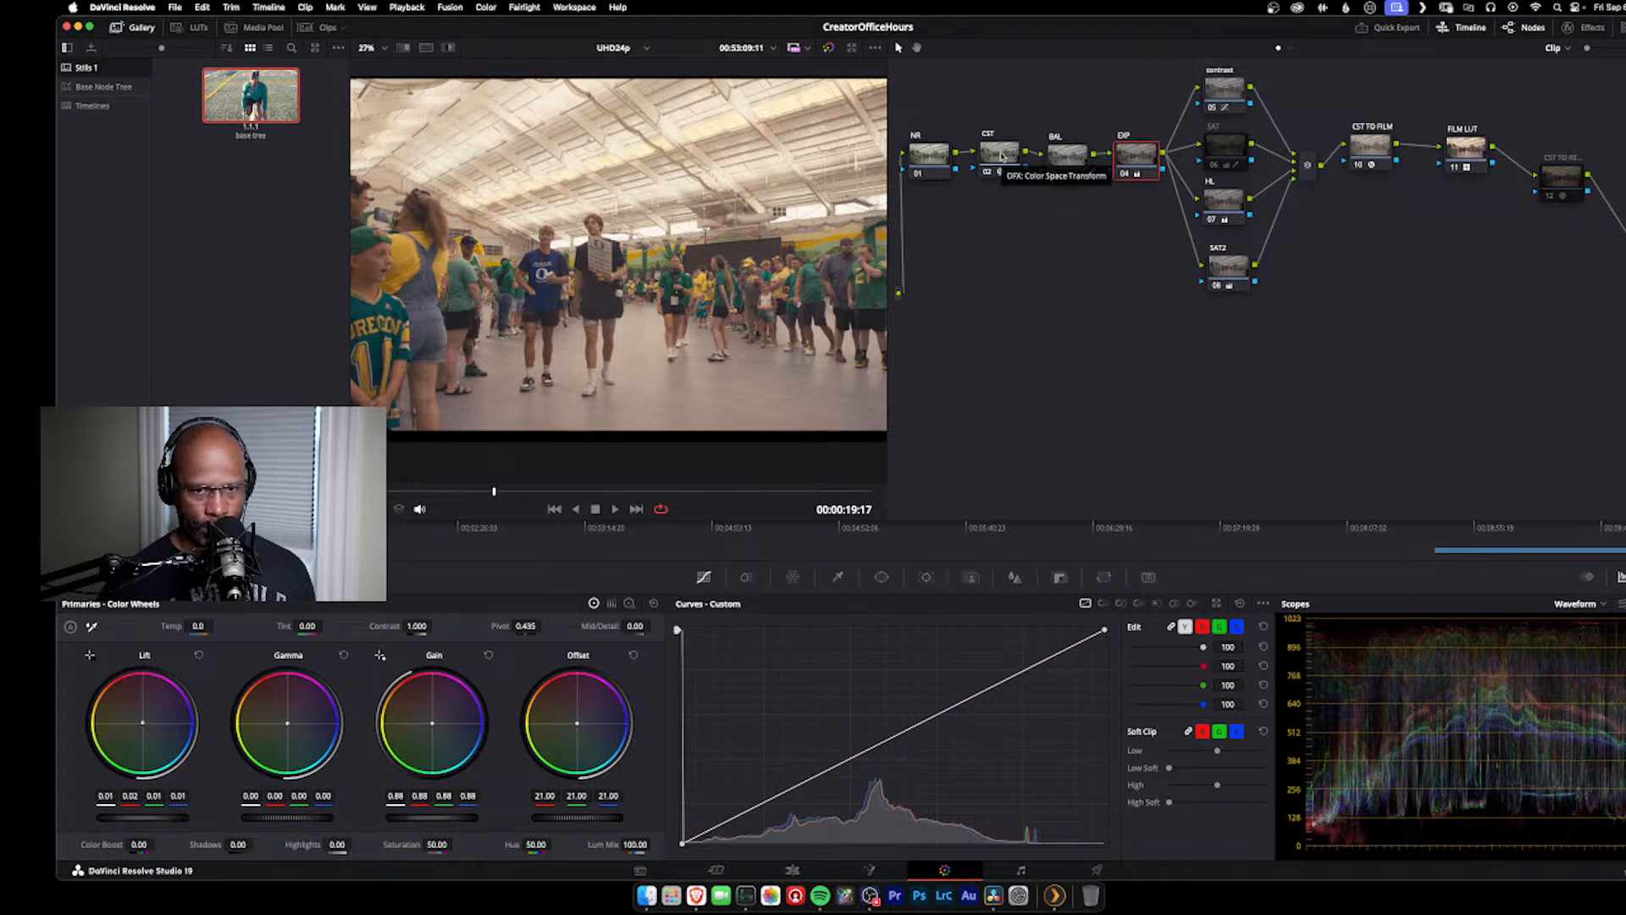
{"action": "left_click", "coordinate": [1002, 155]}
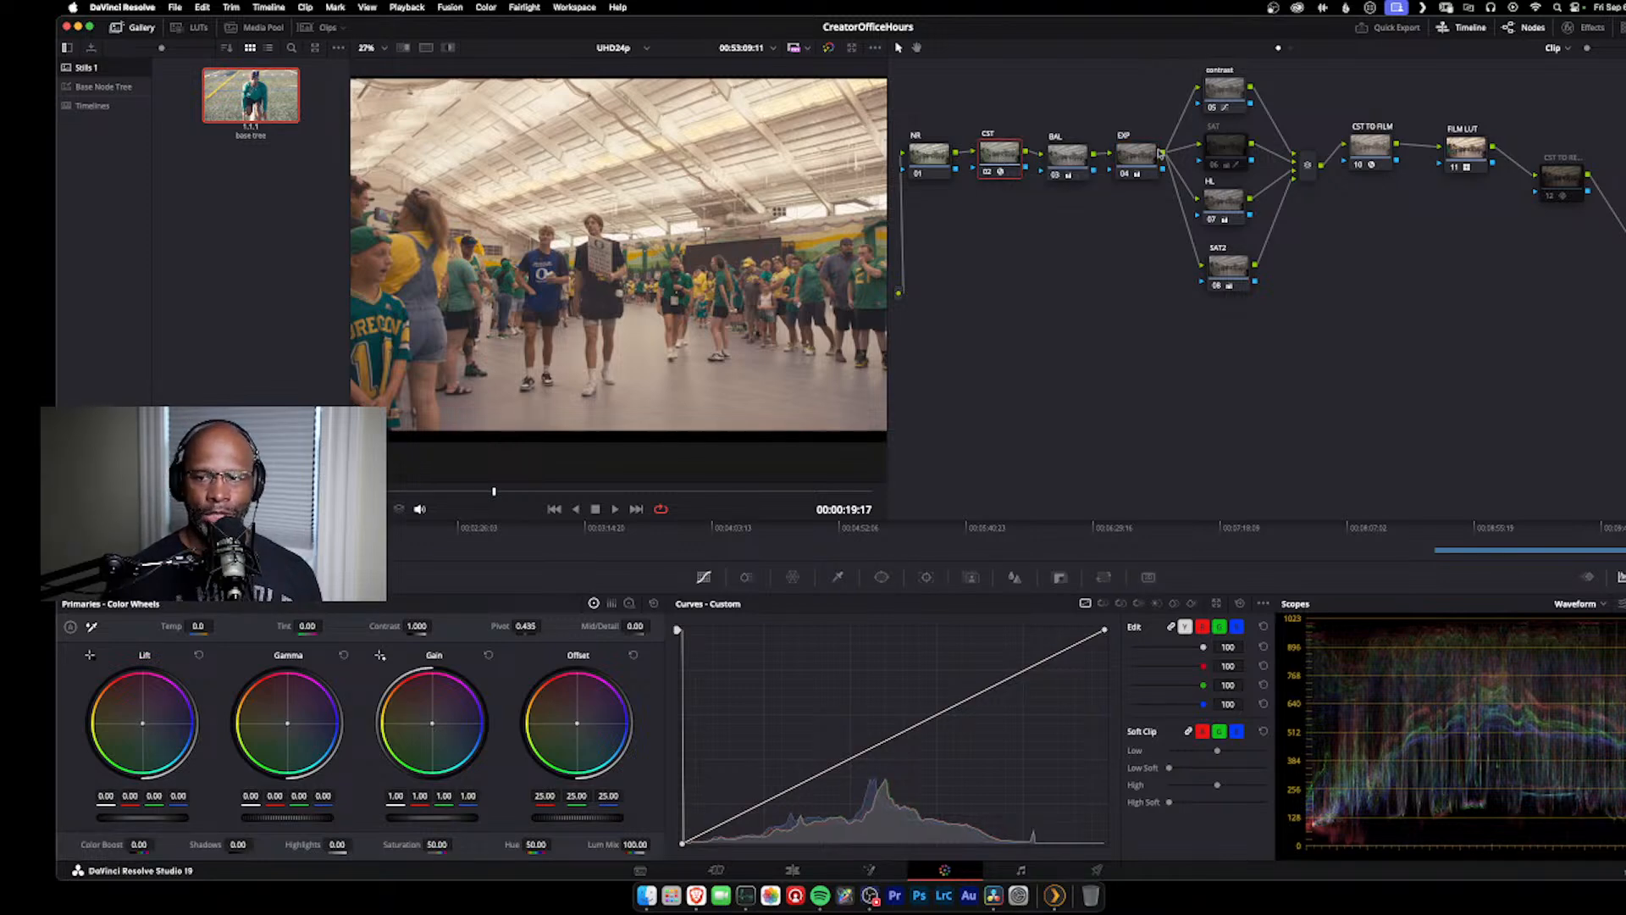
{"action": "left_click", "coordinate": [1592, 28]}
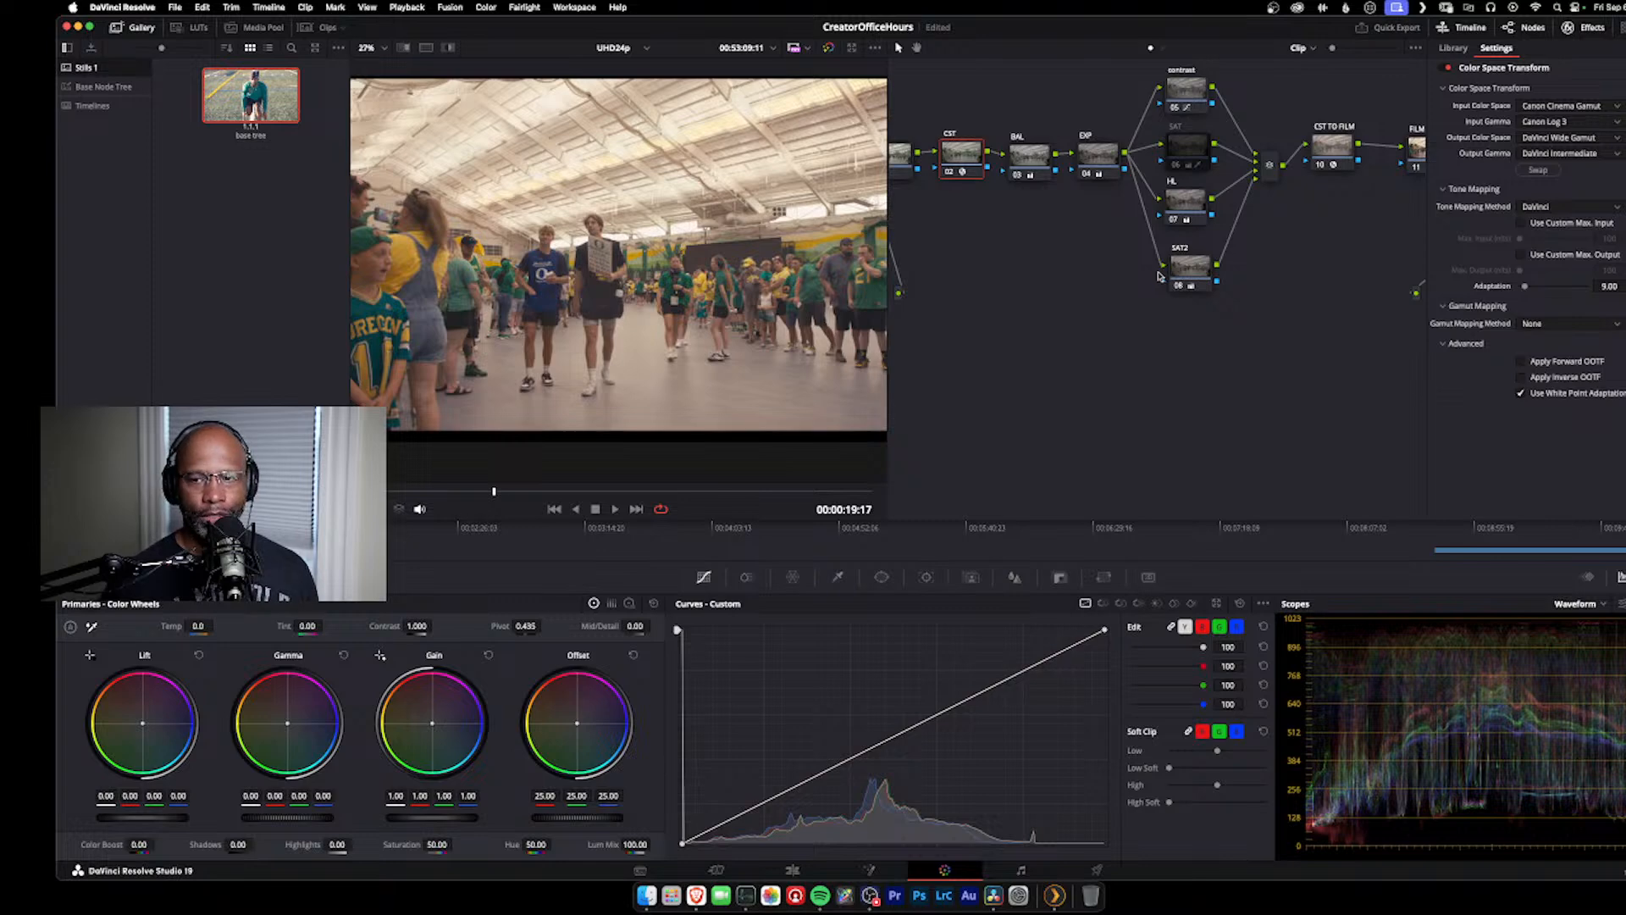
{"action": "left_click", "coordinate": [1567, 27]}
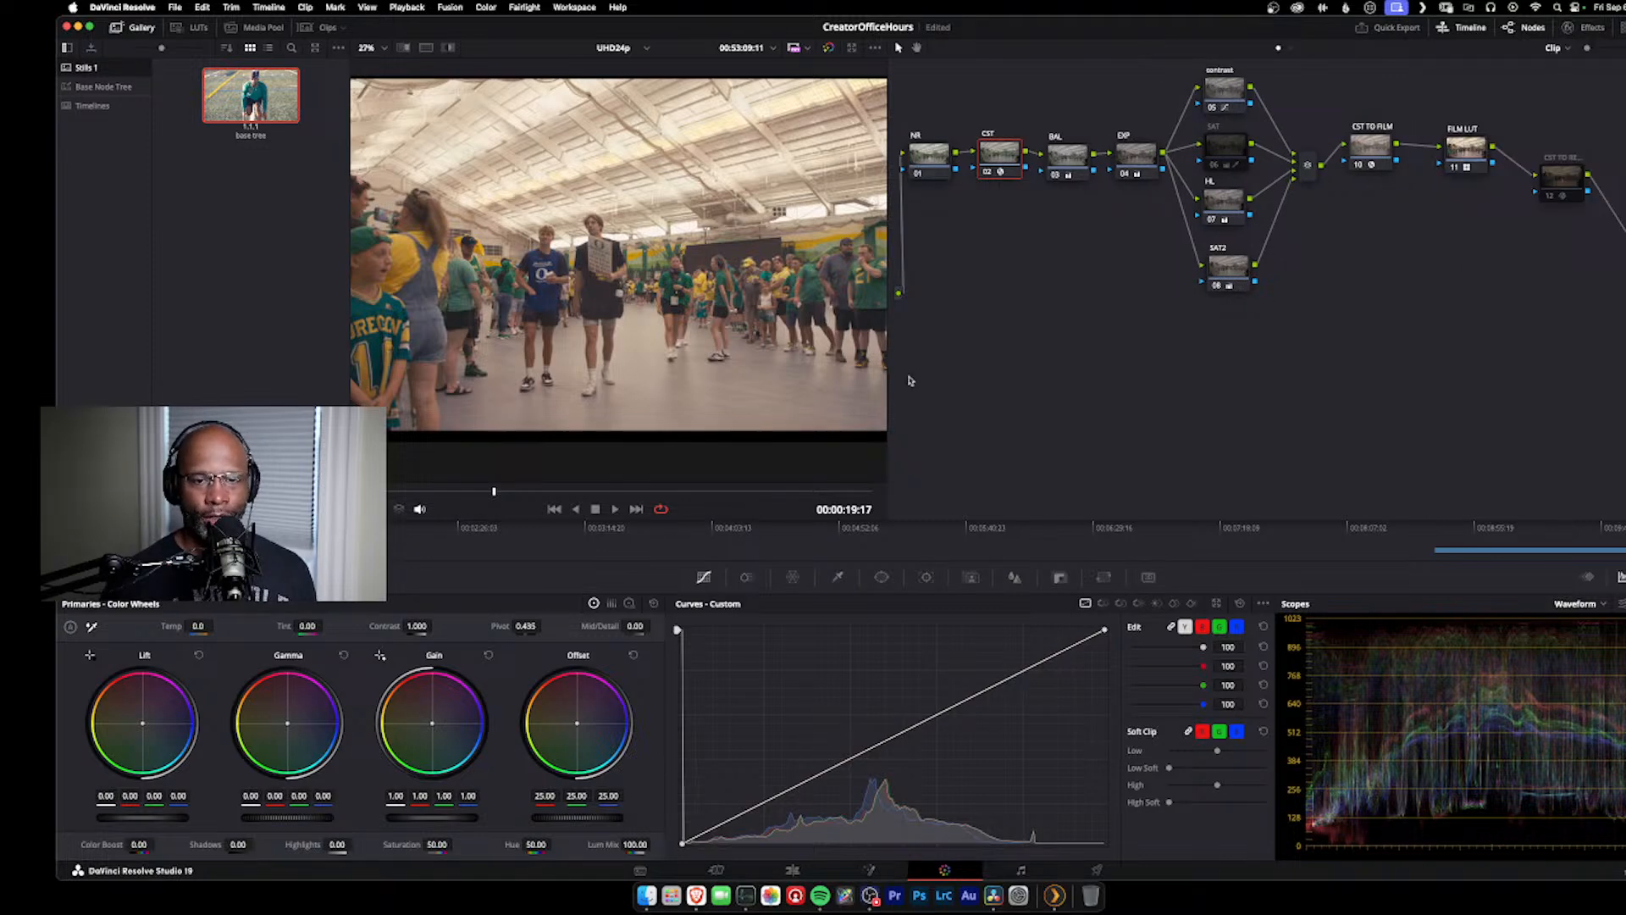
Step: Check the BAL node and lower the EXP node's offset to 20.70
{"action": "left_click", "coordinate": [1063, 157]}
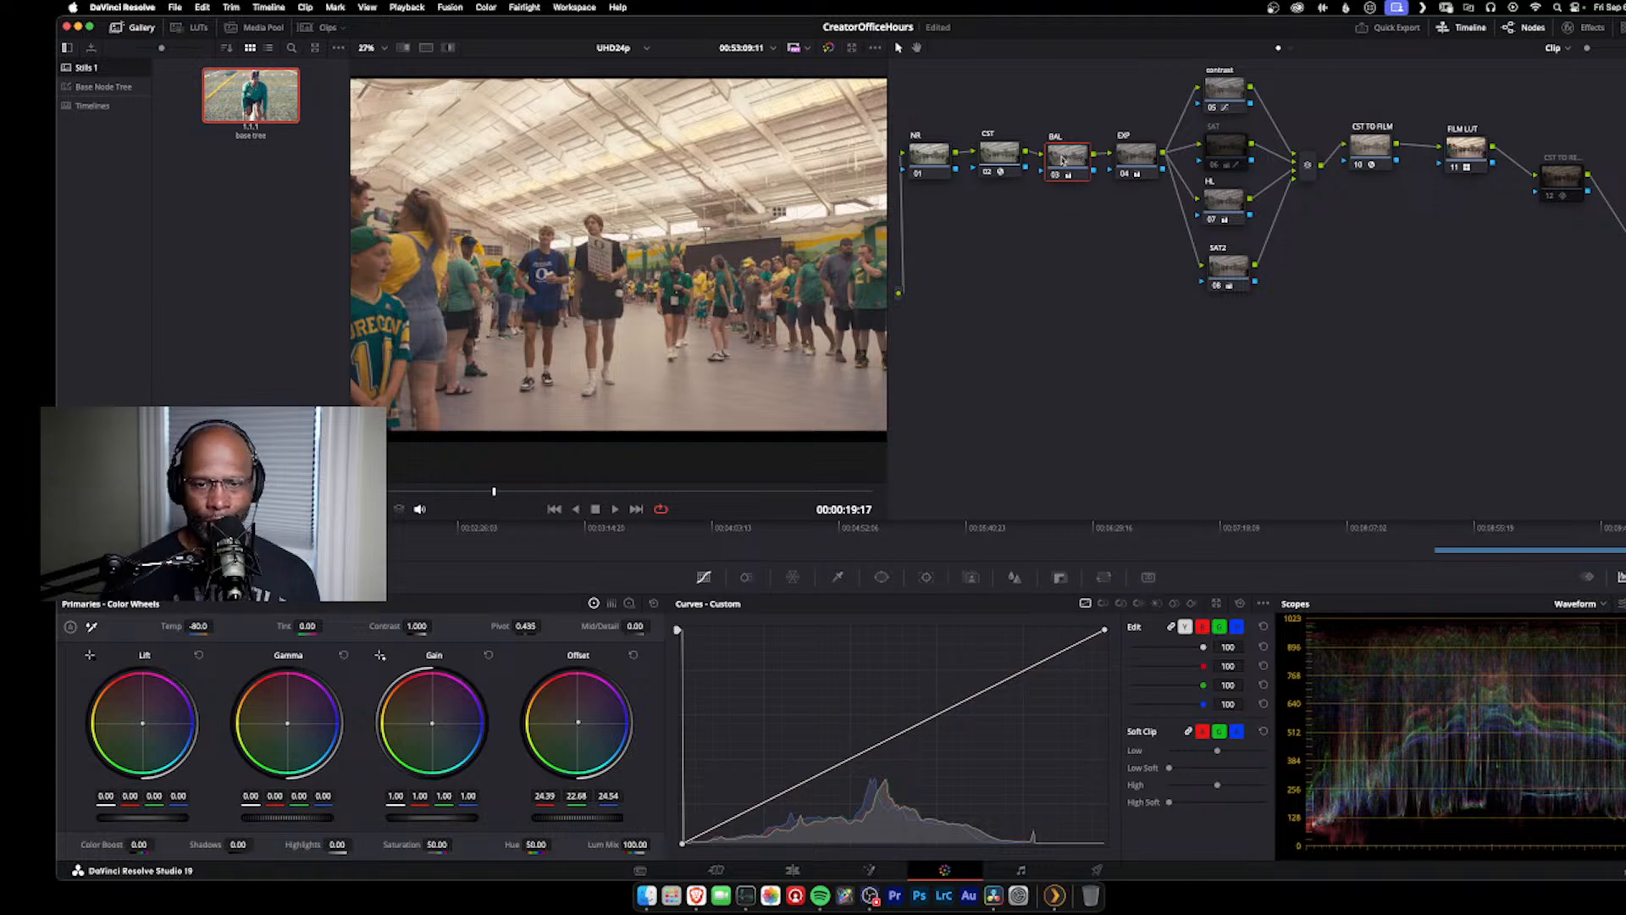
{"action": "left_click", "coordinate": [1140, 150]}
{"action": "left_click_drag", "start_coordinate": [1139, 151], "coordinate": [1141, 162]}
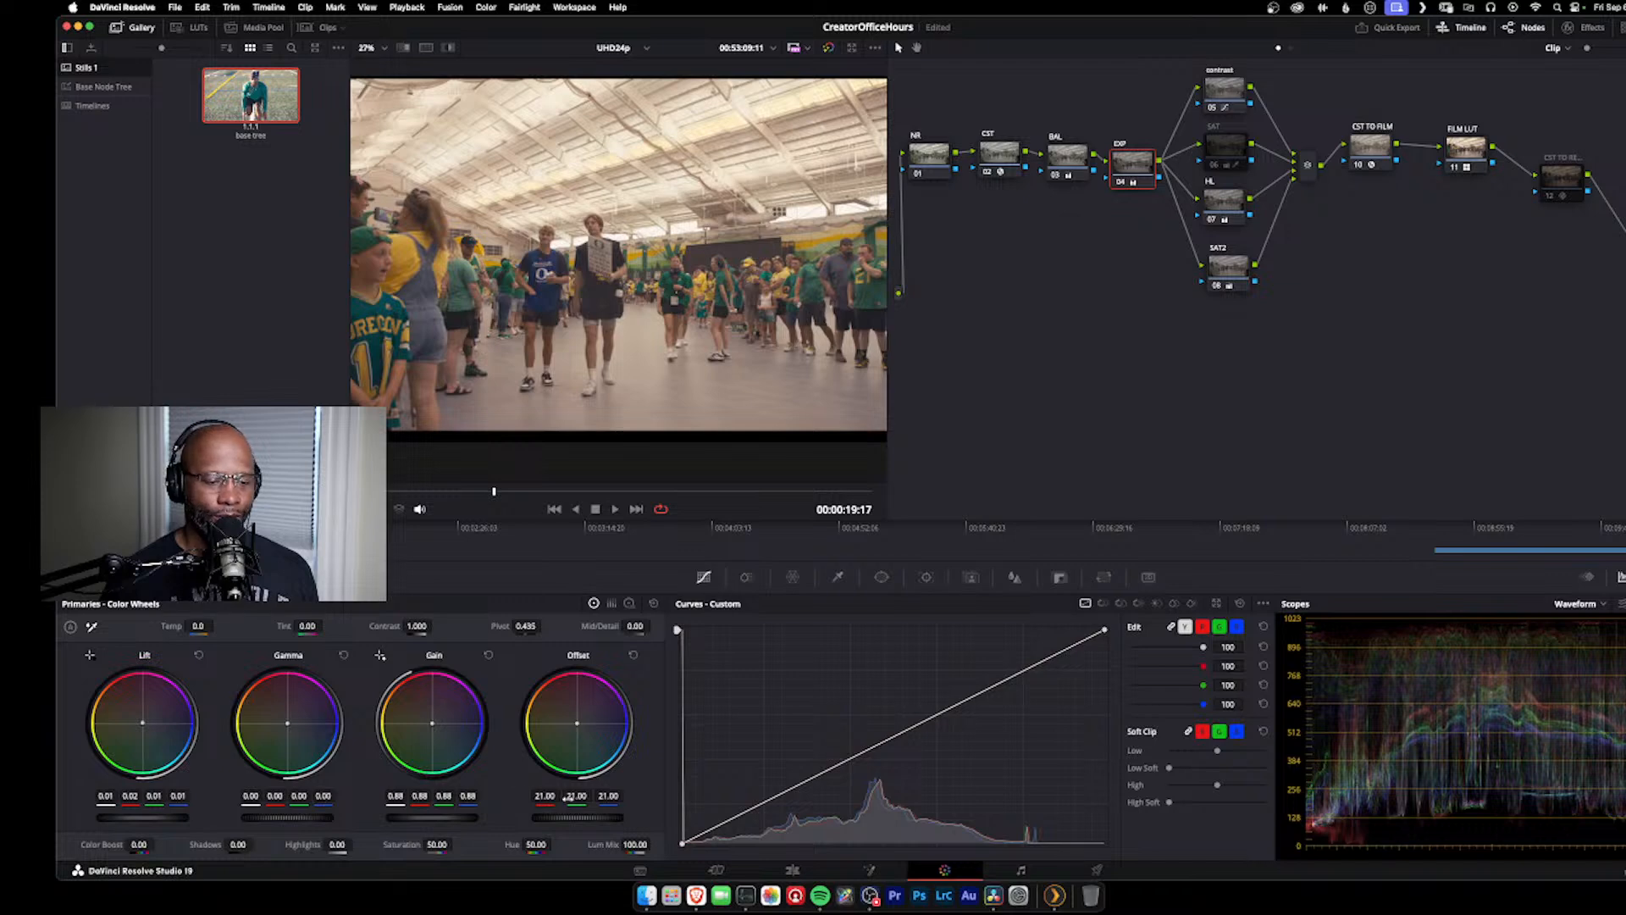
{"action": "left_click_drag", "start_coordinate": [577, 818], "coordinate": [555, 818]}
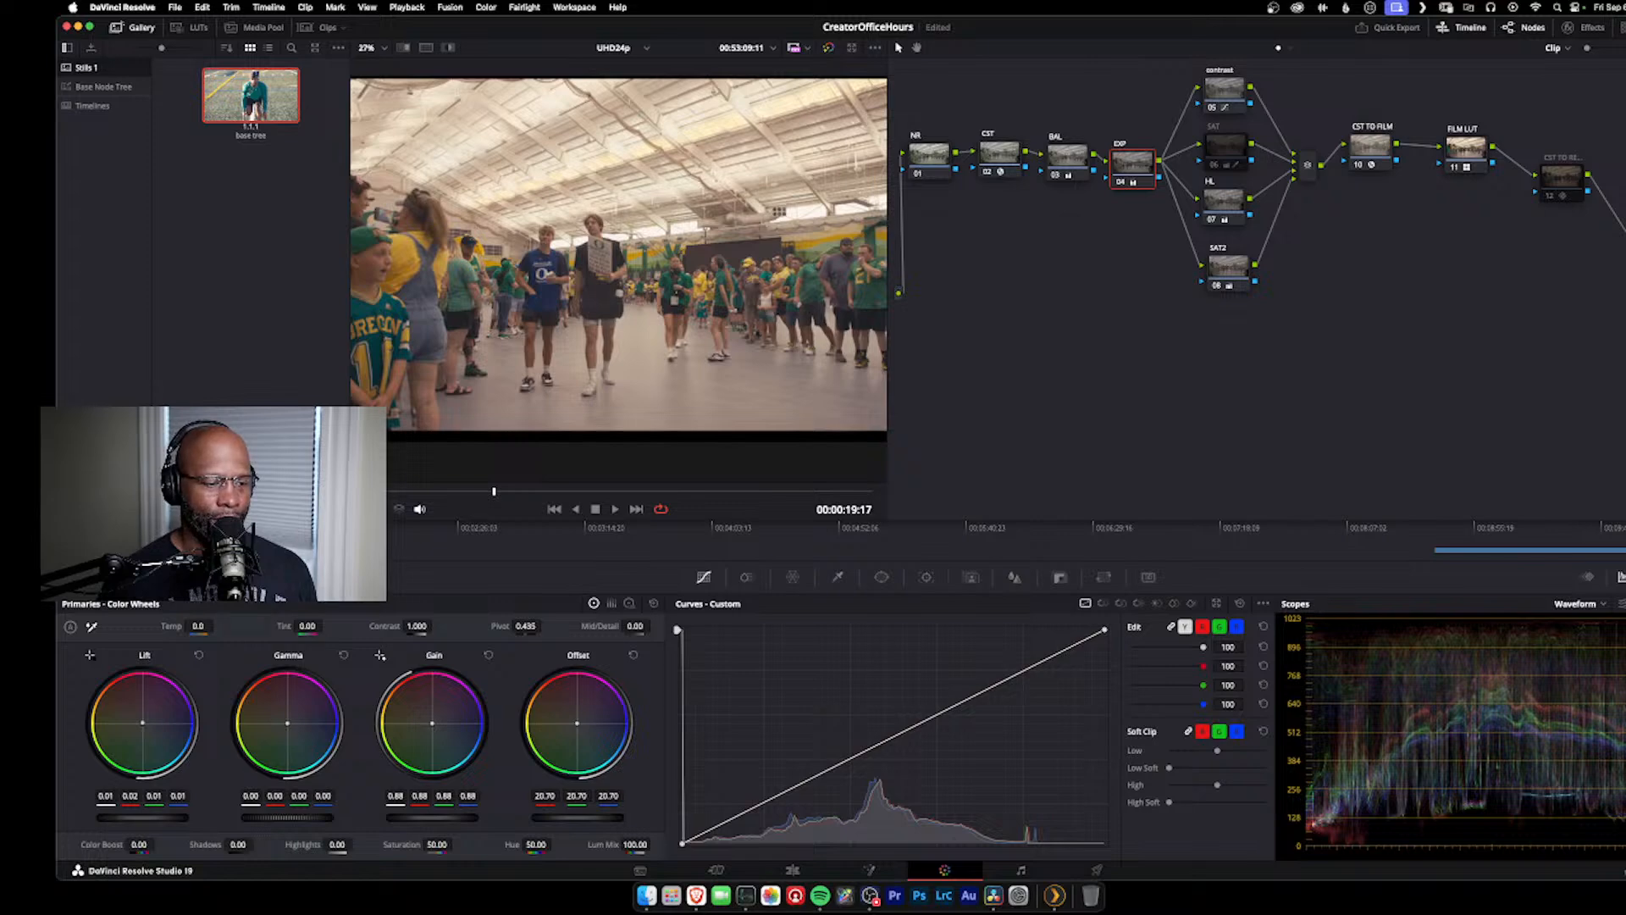
Step: Set the EXP node's HDR global exposure to -0.26 and light exposure to 0.22, and return to the primary color wheels
{"action": "left_click", "coordinate": [222, 577]}
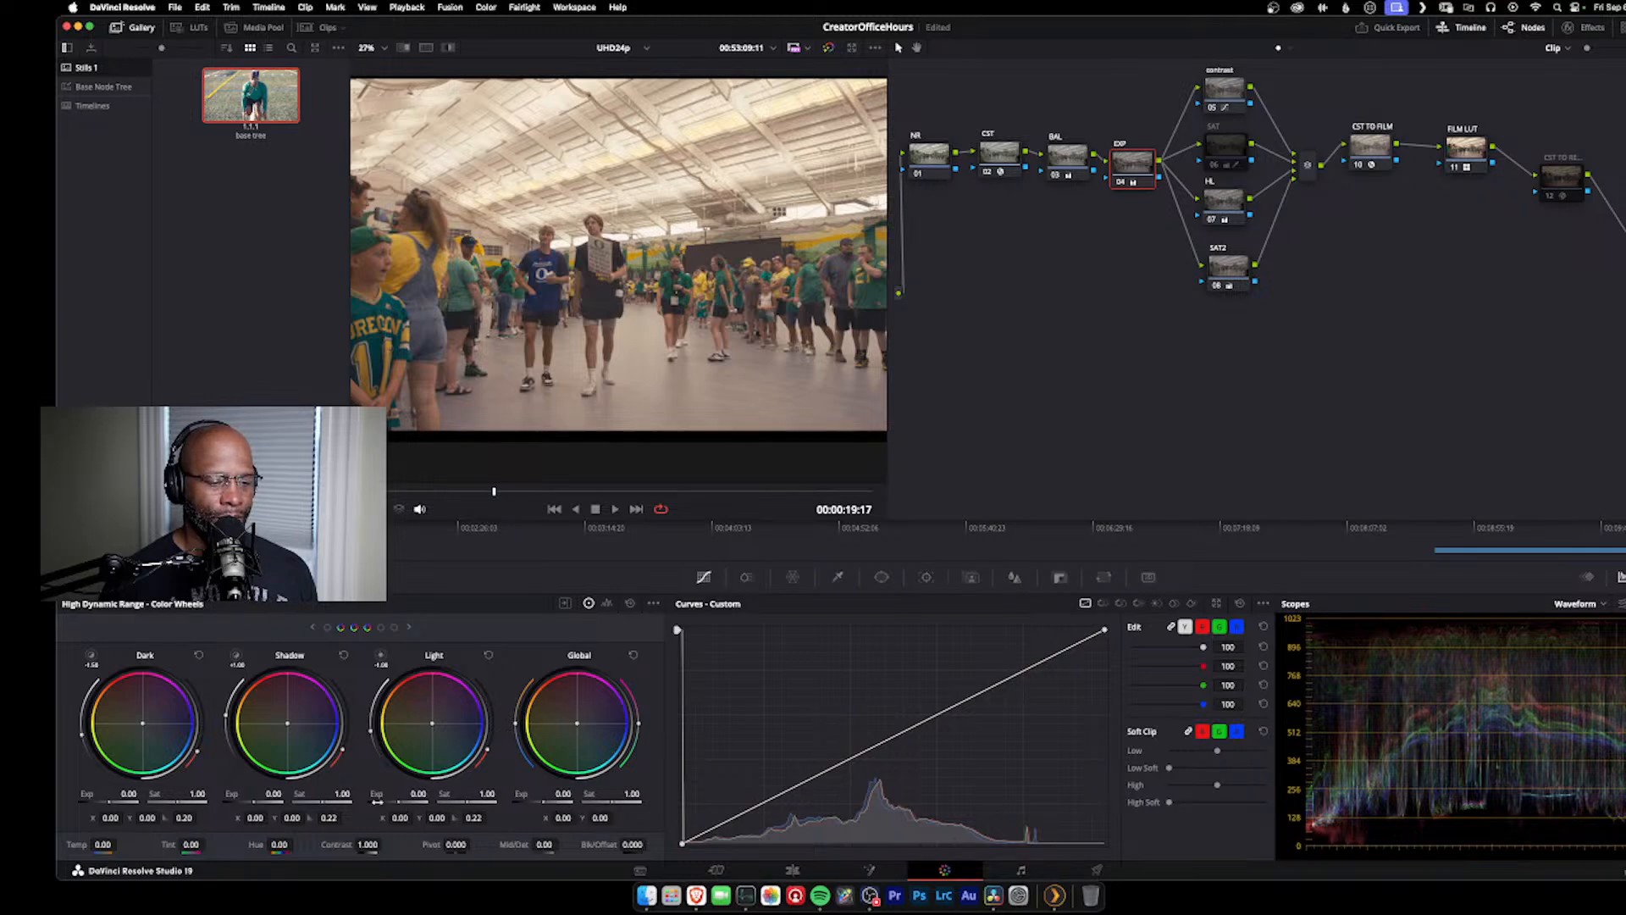
{"action": "left_click_drag", "start_coordinate": [560, 794], "coordinate": [520, 793]}
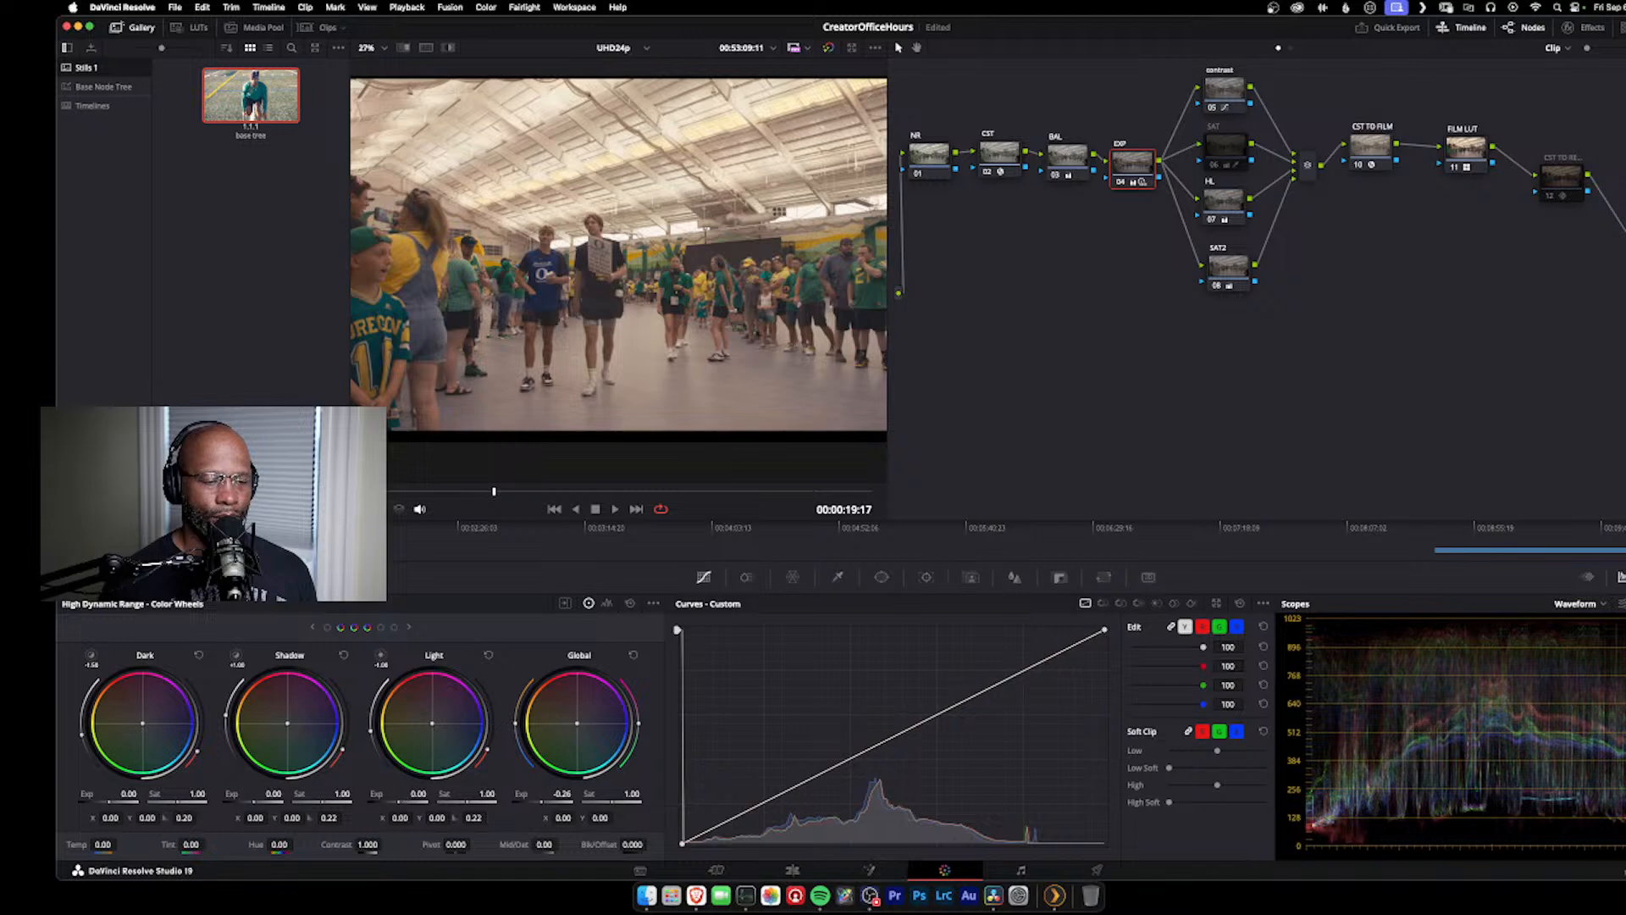
{"action": "left_click_drag", "start_coordinate": [419, 794], "coordinate": [446, 793]}
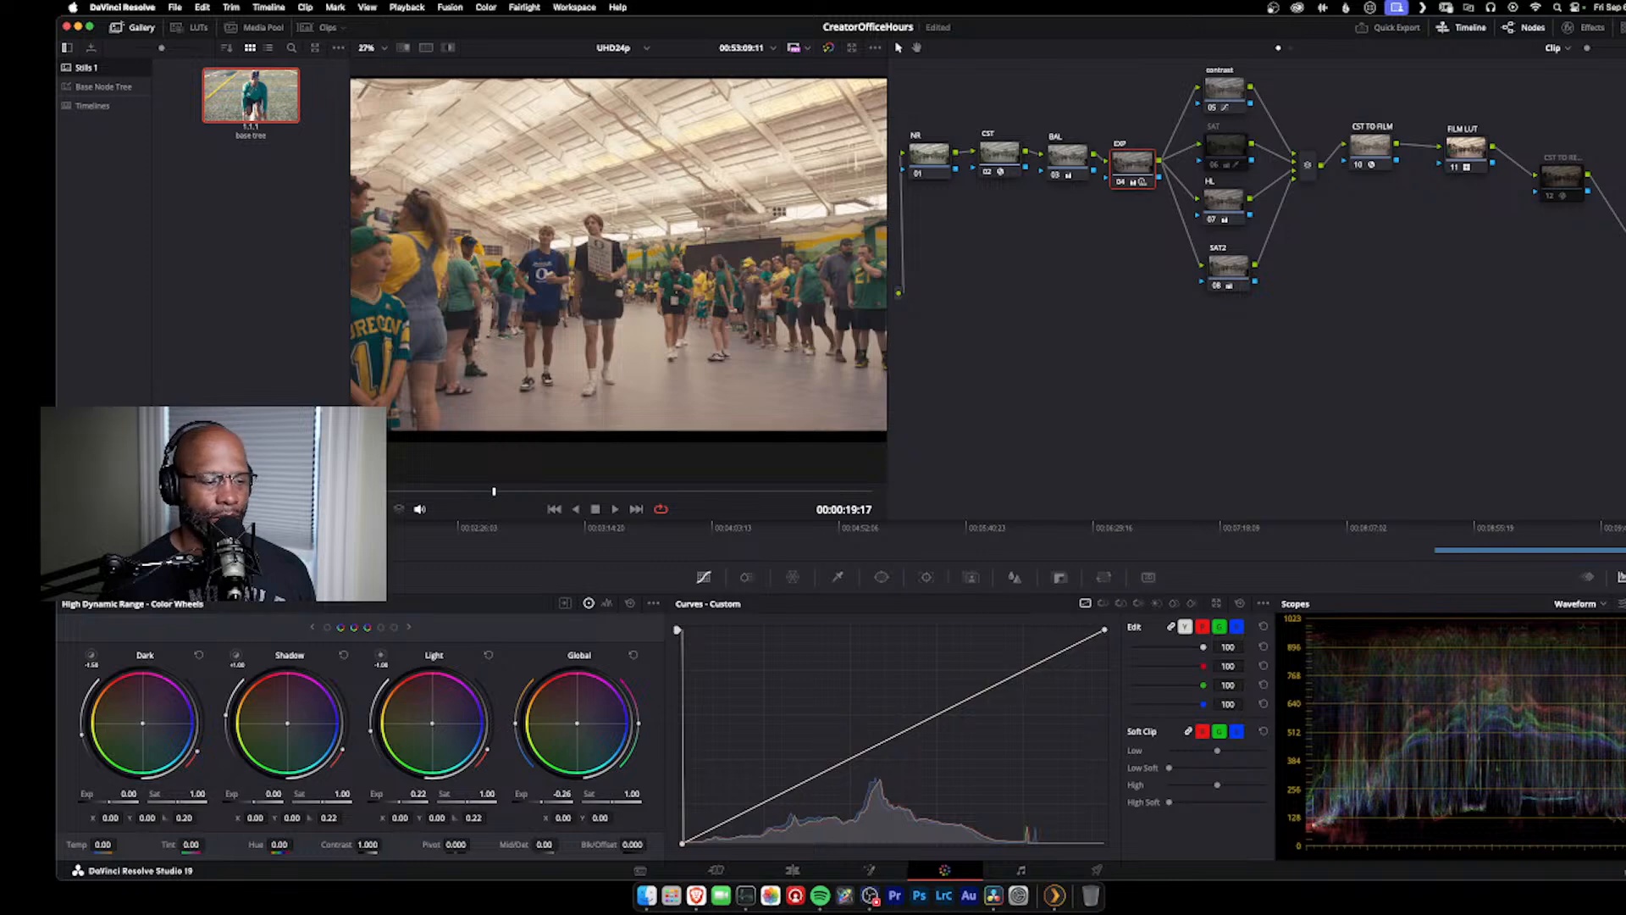
{"action": "left_click", "coordinate": [179, 577]}
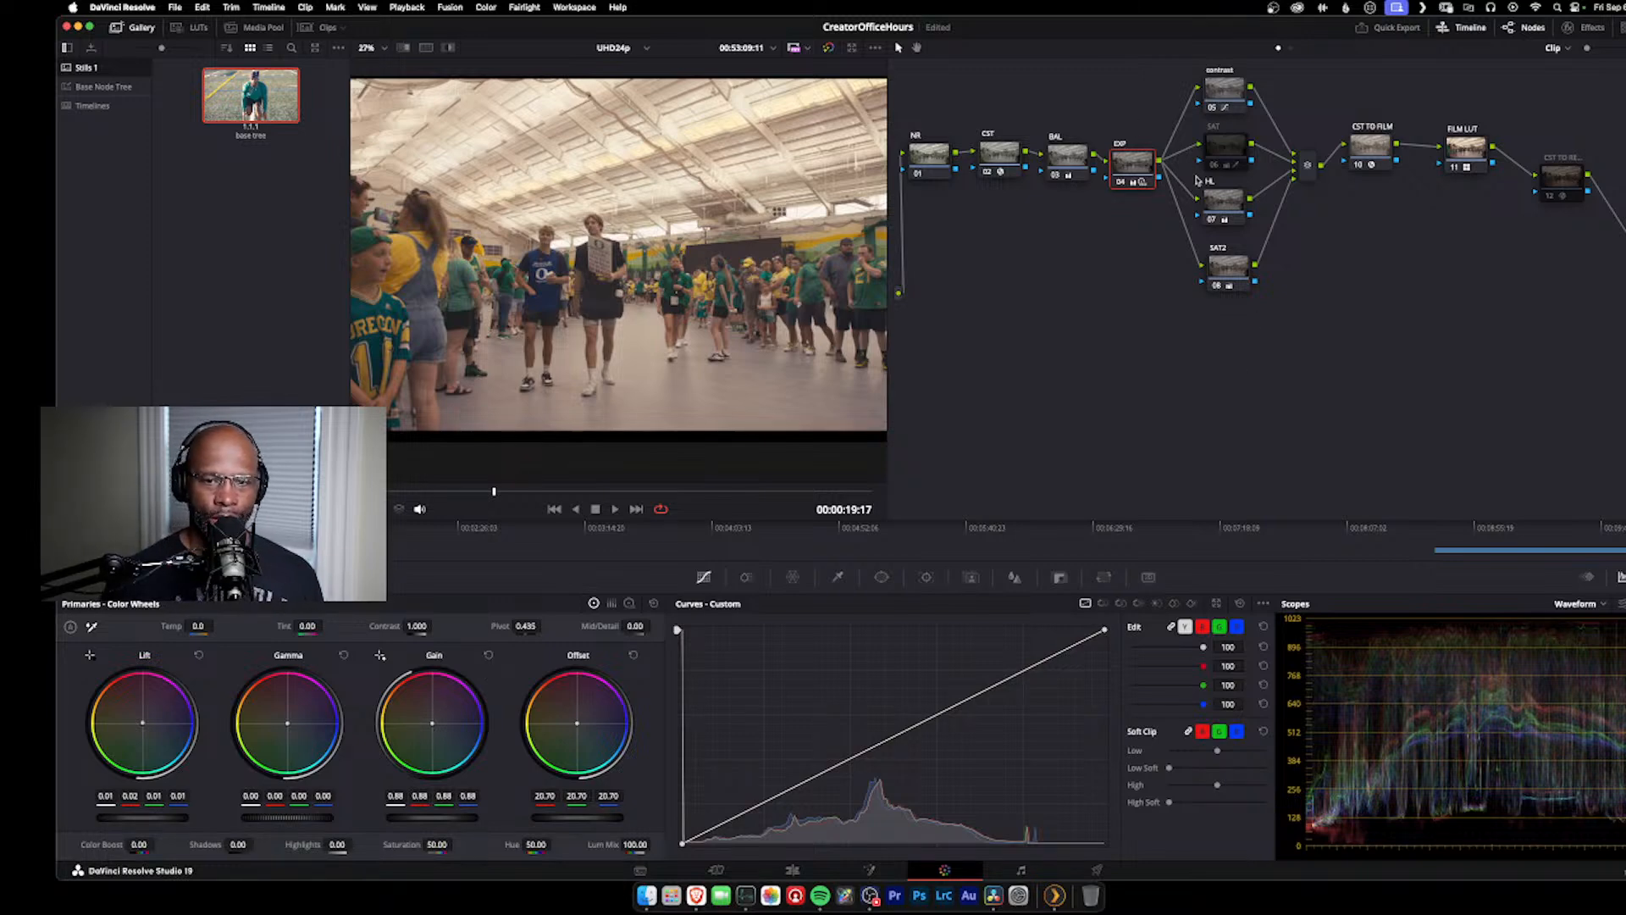
{"action": "mouse_move", "coordinate": [1137, 180]}
{"action": "left_mouse_down"}
{"action": "mouse_move", "coordinate": [1139, 161]}
{"action": "mouse_move", "coordinate": [1141, 180]}
{"action": "left_mouse_up"}
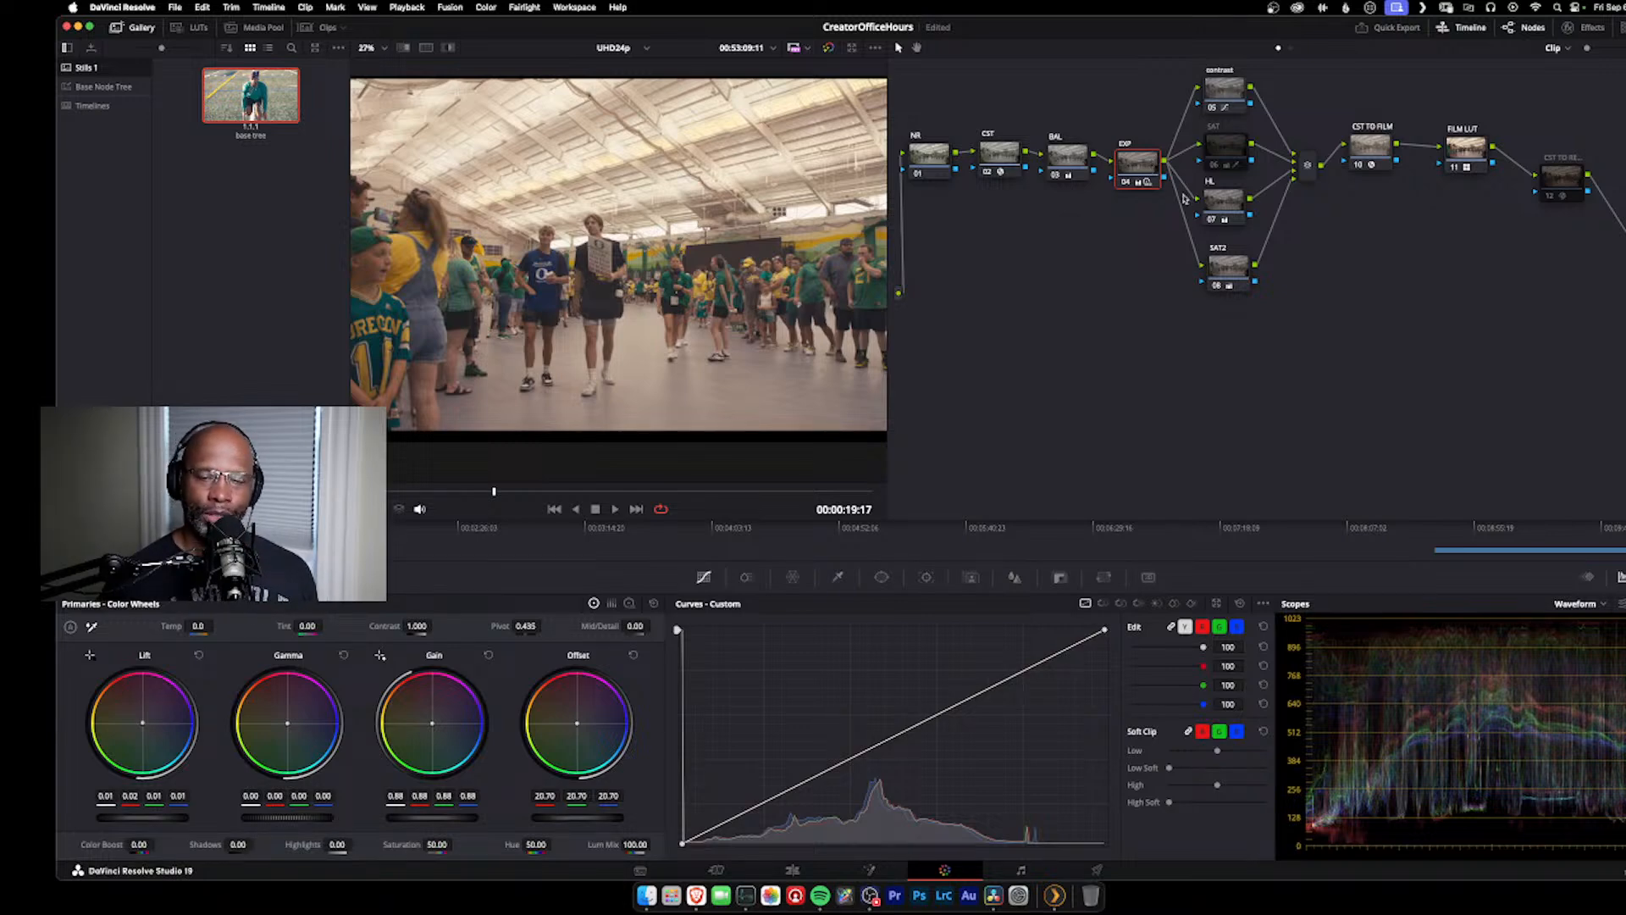
Step: Review the contrast and SAT nodes and set the HL node's gain to 0.94
{"action": "left_click", "coordinate": [1212, 93]}
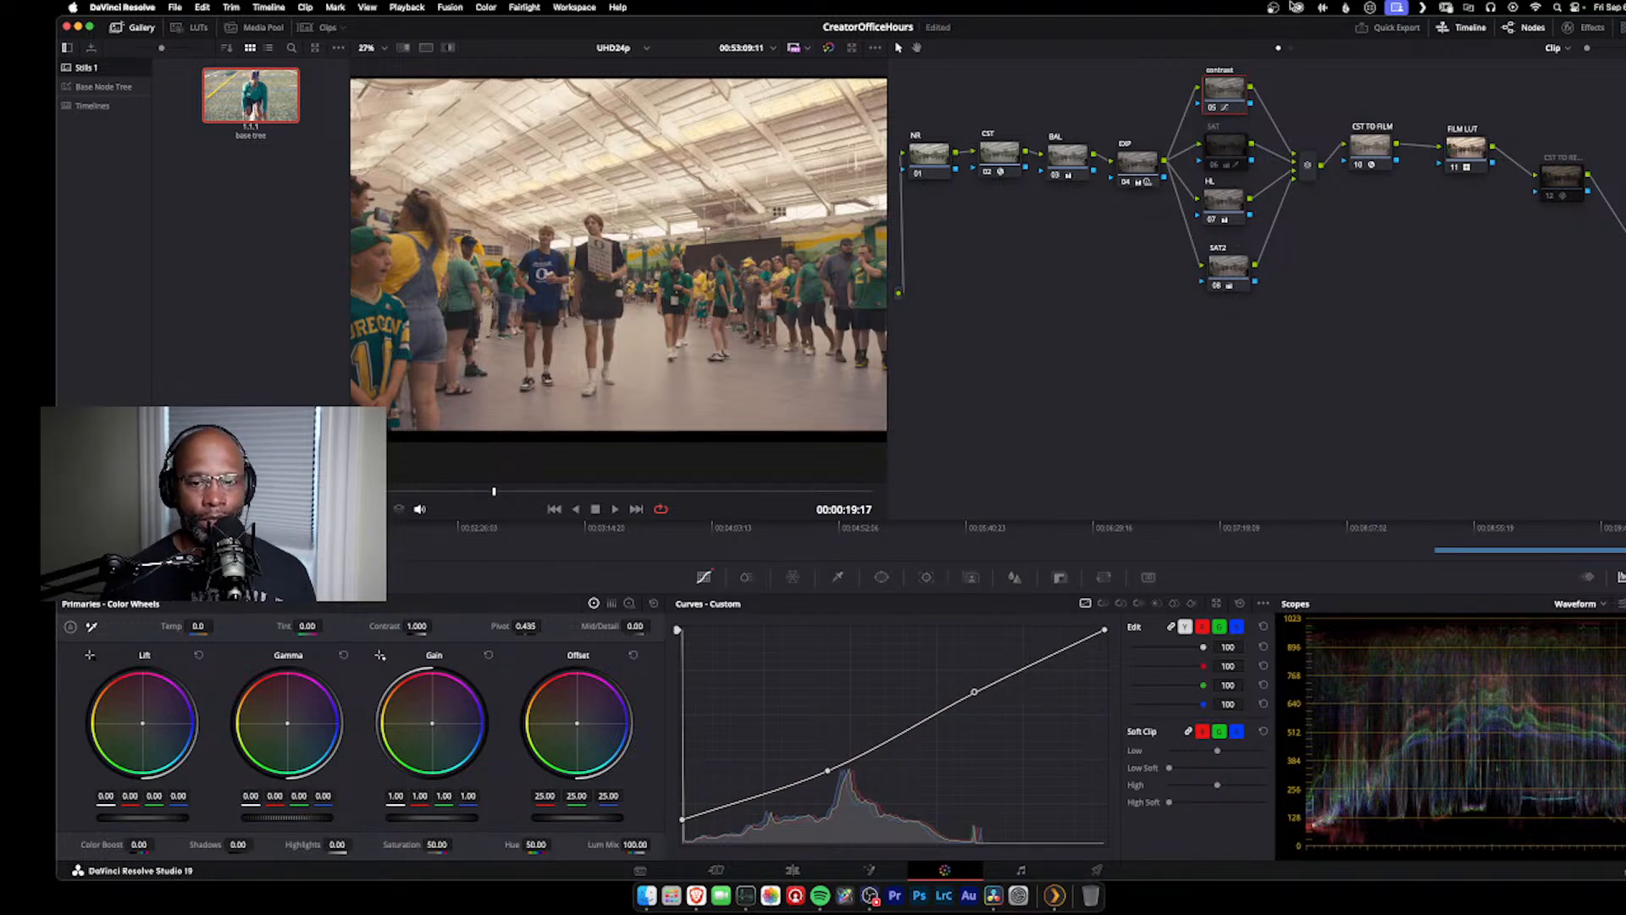
{"action": "left_click", "coordinate": [1223, 164]}
{"action": "left_click", "coordinate": [1232, 218]}
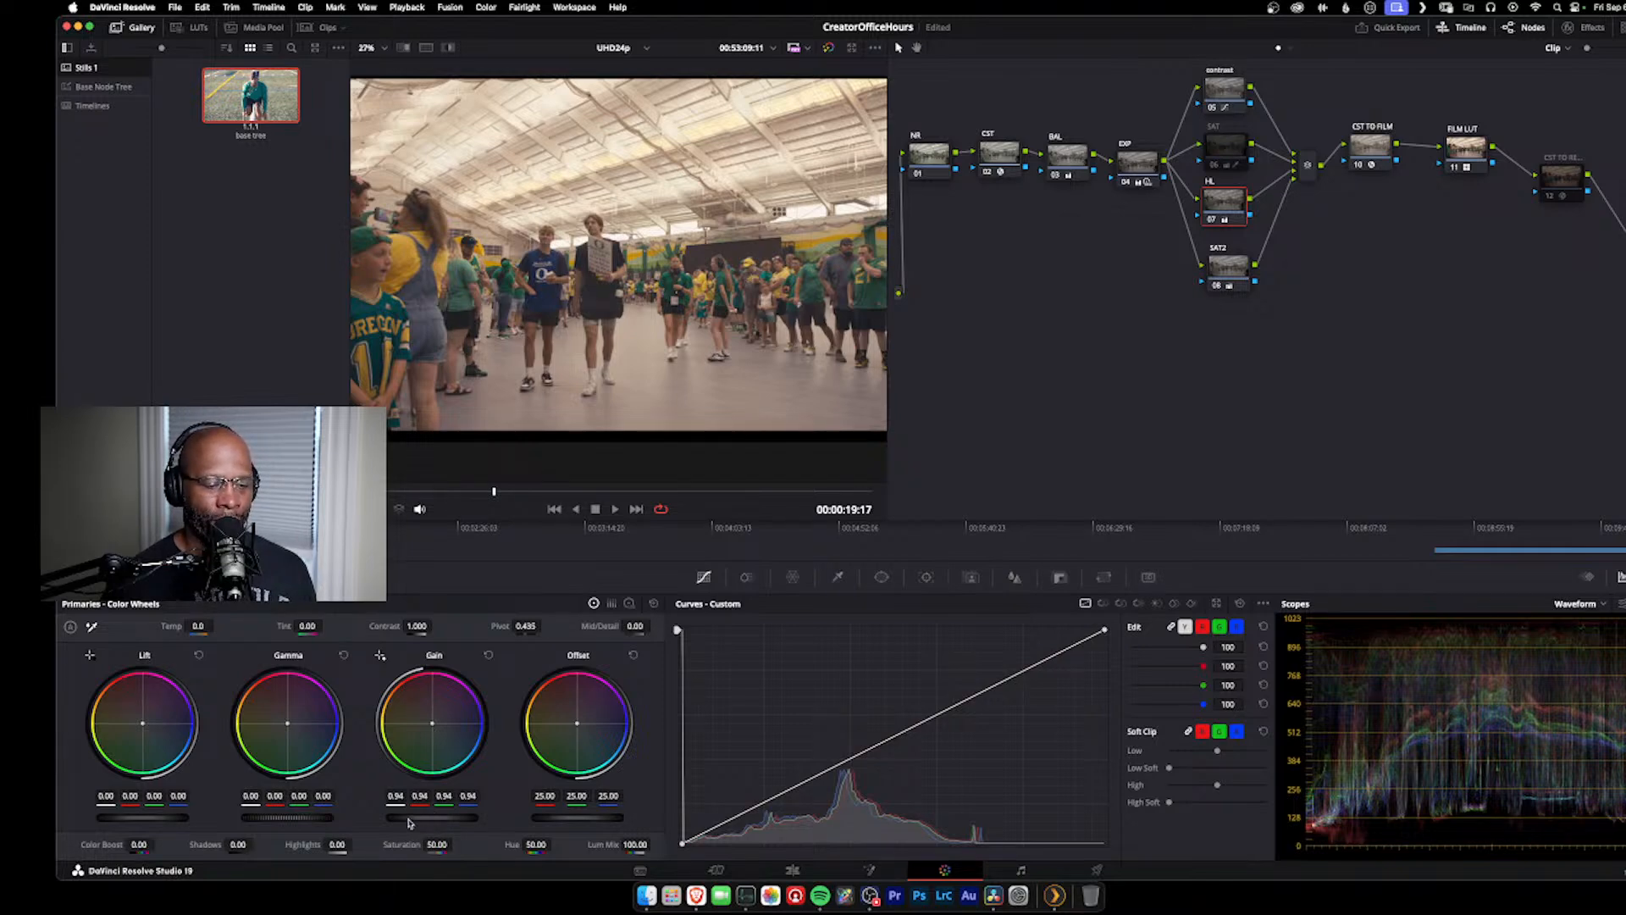
{"action": "mouse_move", "coordinate": [428, 817]}
{"action": "left_mouse_down"}
{"action": "mouse_move", "coordinate": [482, 818]}
{"action": "mouse_move", "coordinate": [409, 818]}
{"action": "left_mouse_up"}
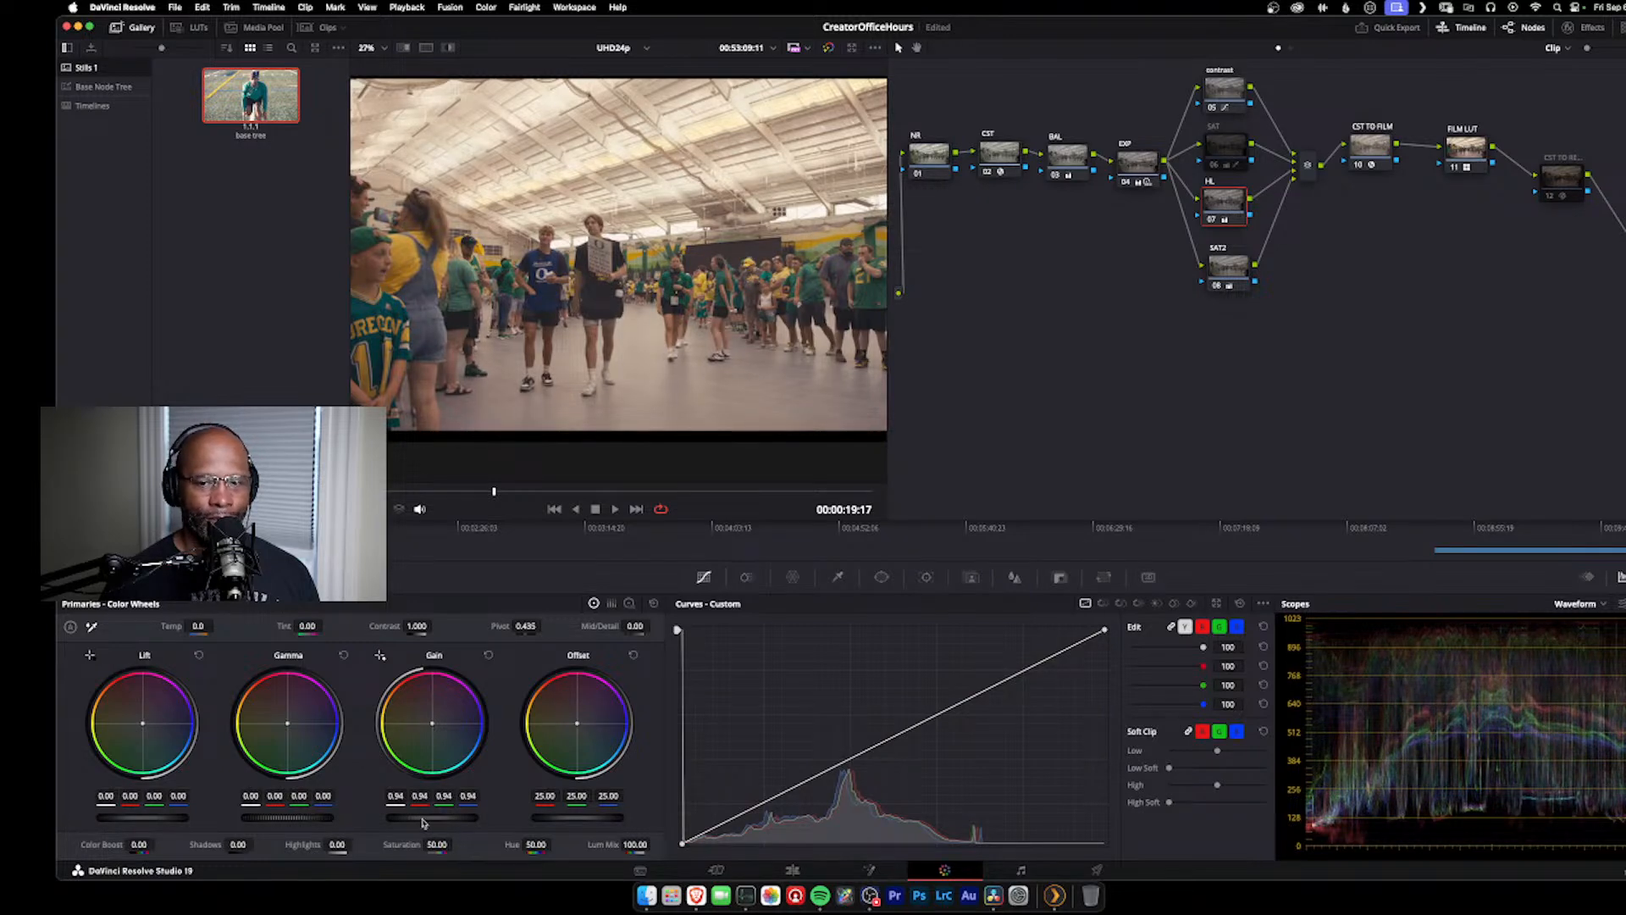
Step: Review the SAT2 and contrast nodes and select the disabled color space transform node after the FILM LUT
{"action": "left_click", "coordinate": [1229, 267]}
{"action": "left_click", "coordinate": [1214, 95]}
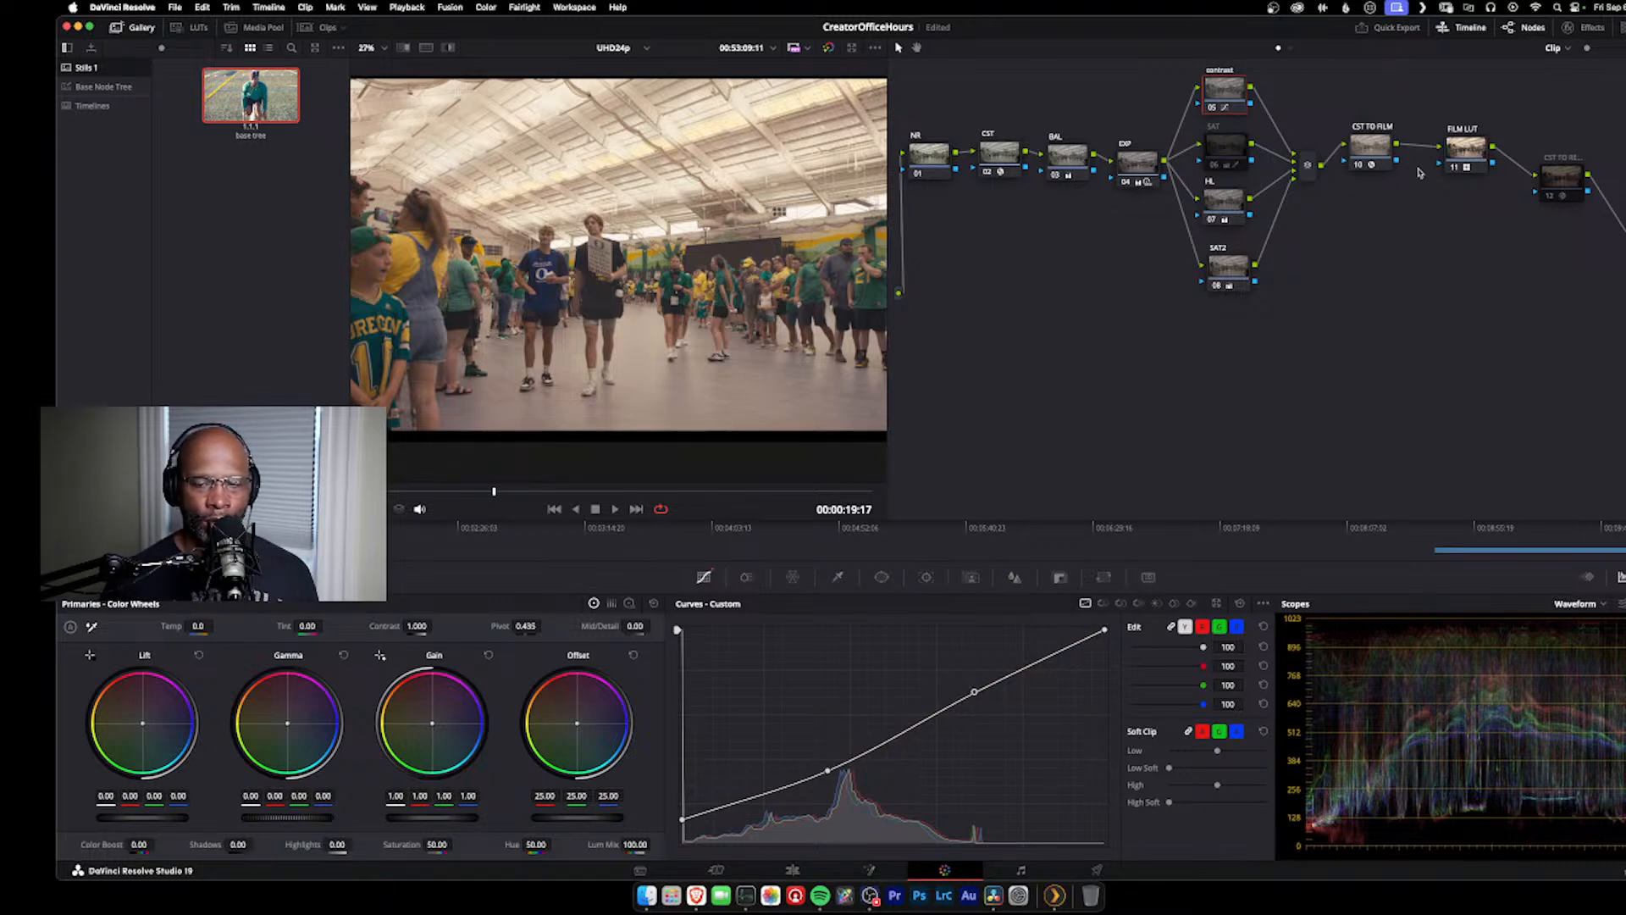
{"action": "left_click", "coordinate": [1568, 176]}
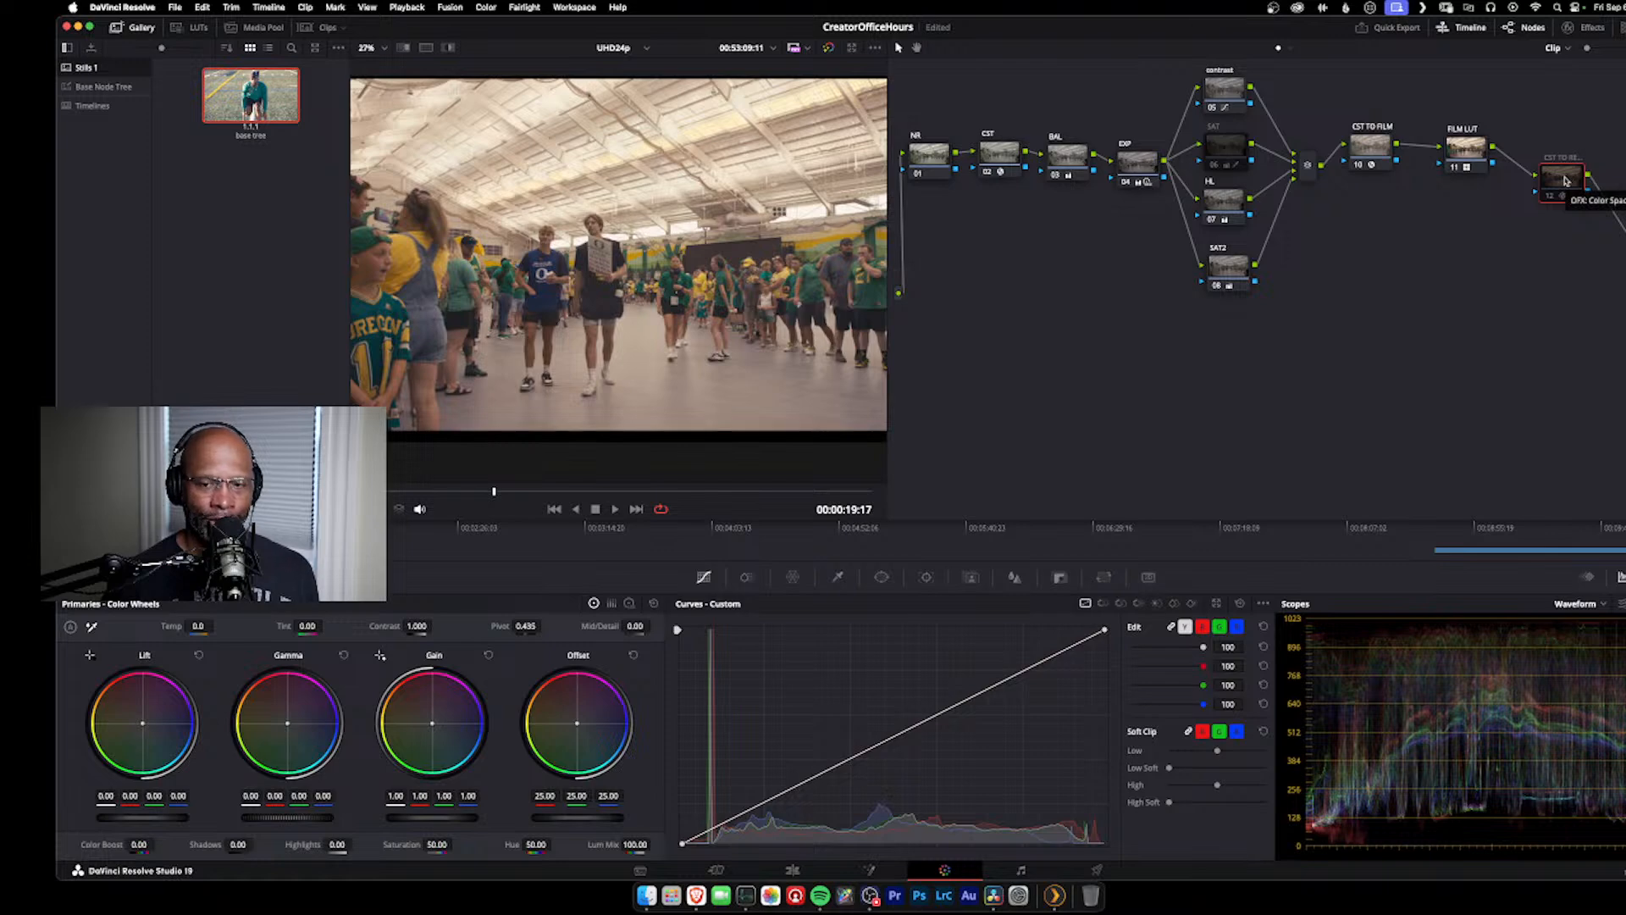
Step: Review the color space transform settings of the disabled node after the FILM LUT and of the CST TO FILM node
{"action": "left_click", "coordinate": [1569, 27]}
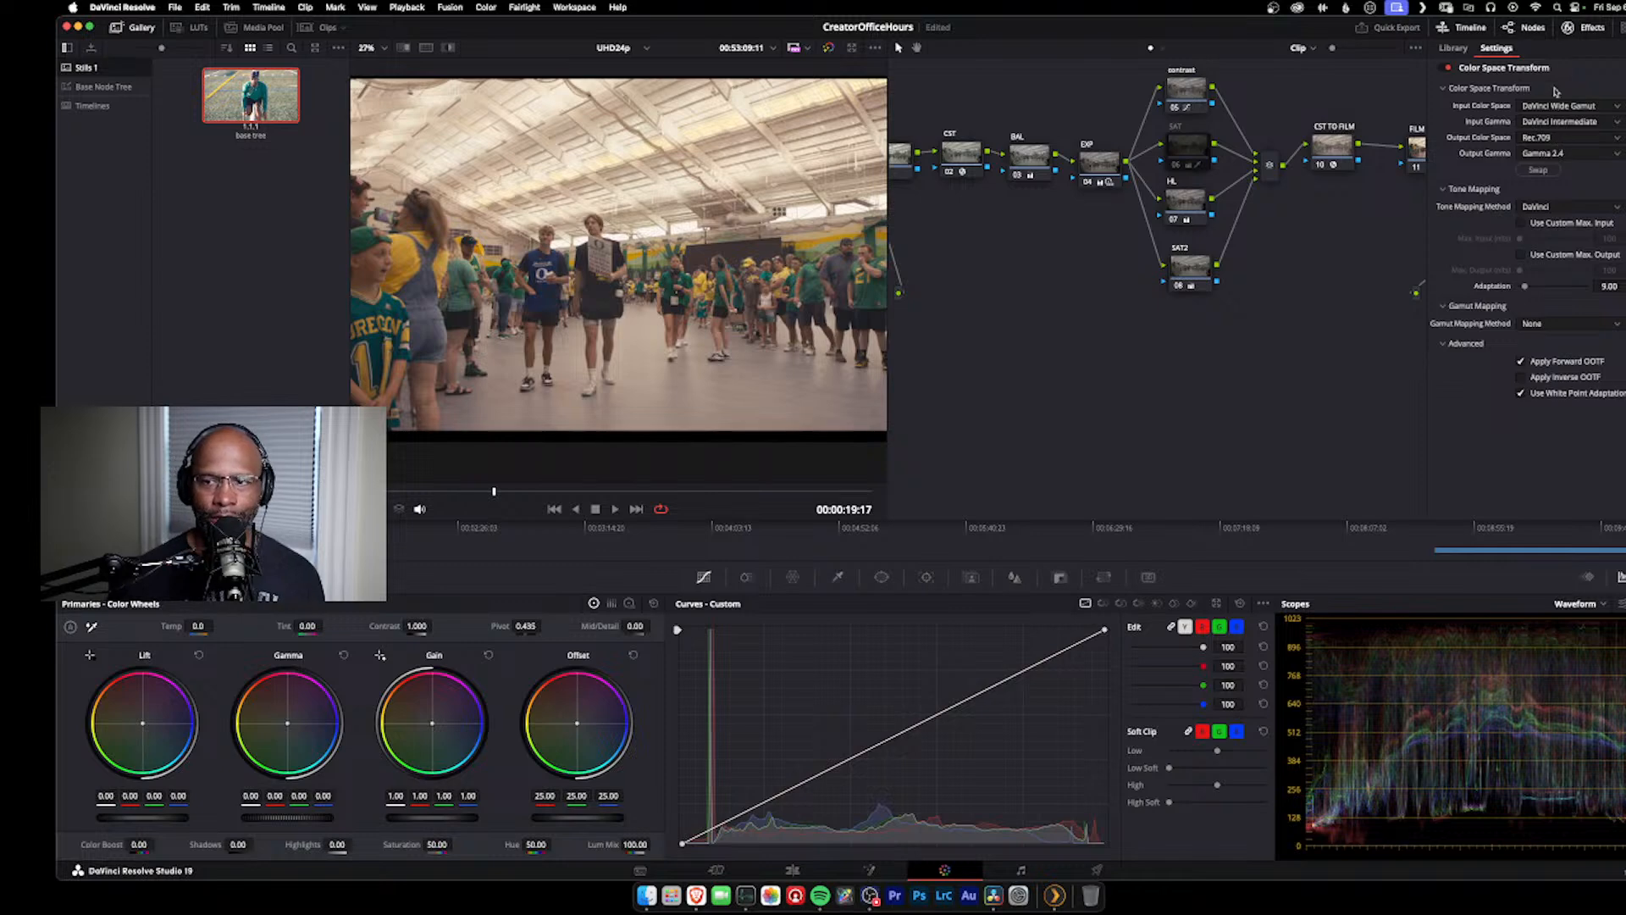
{"action": "left_click", "coordinate": [1582, 28]}
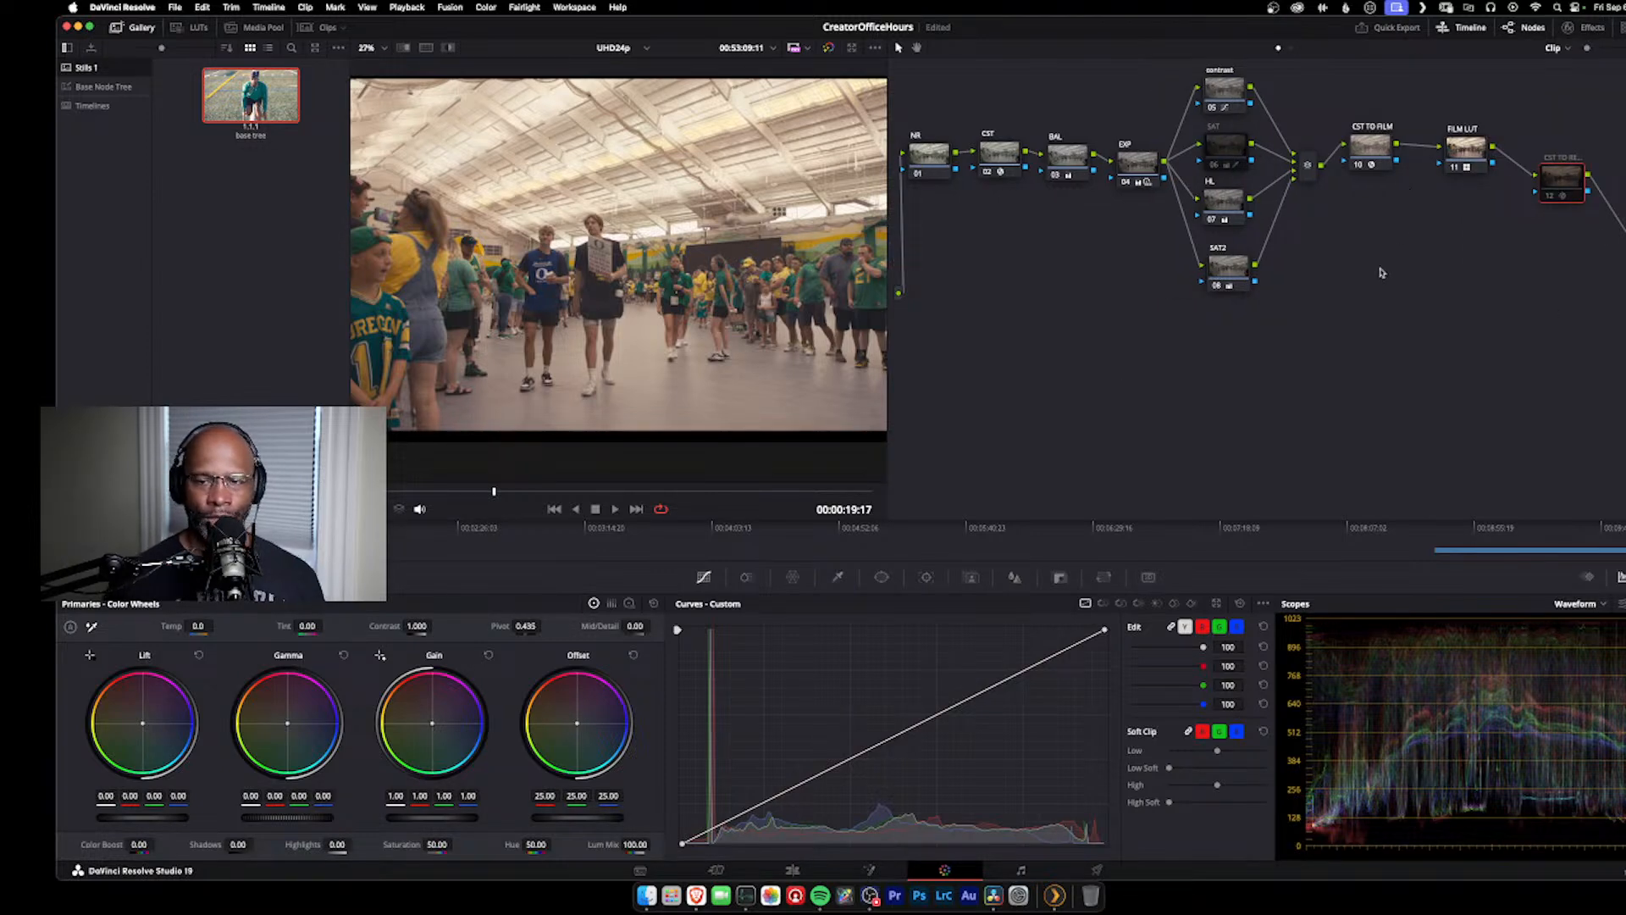
{"action": "left_click_drag", "start_coordinate": [1343, 87], "coordinate": [1517, 237]}
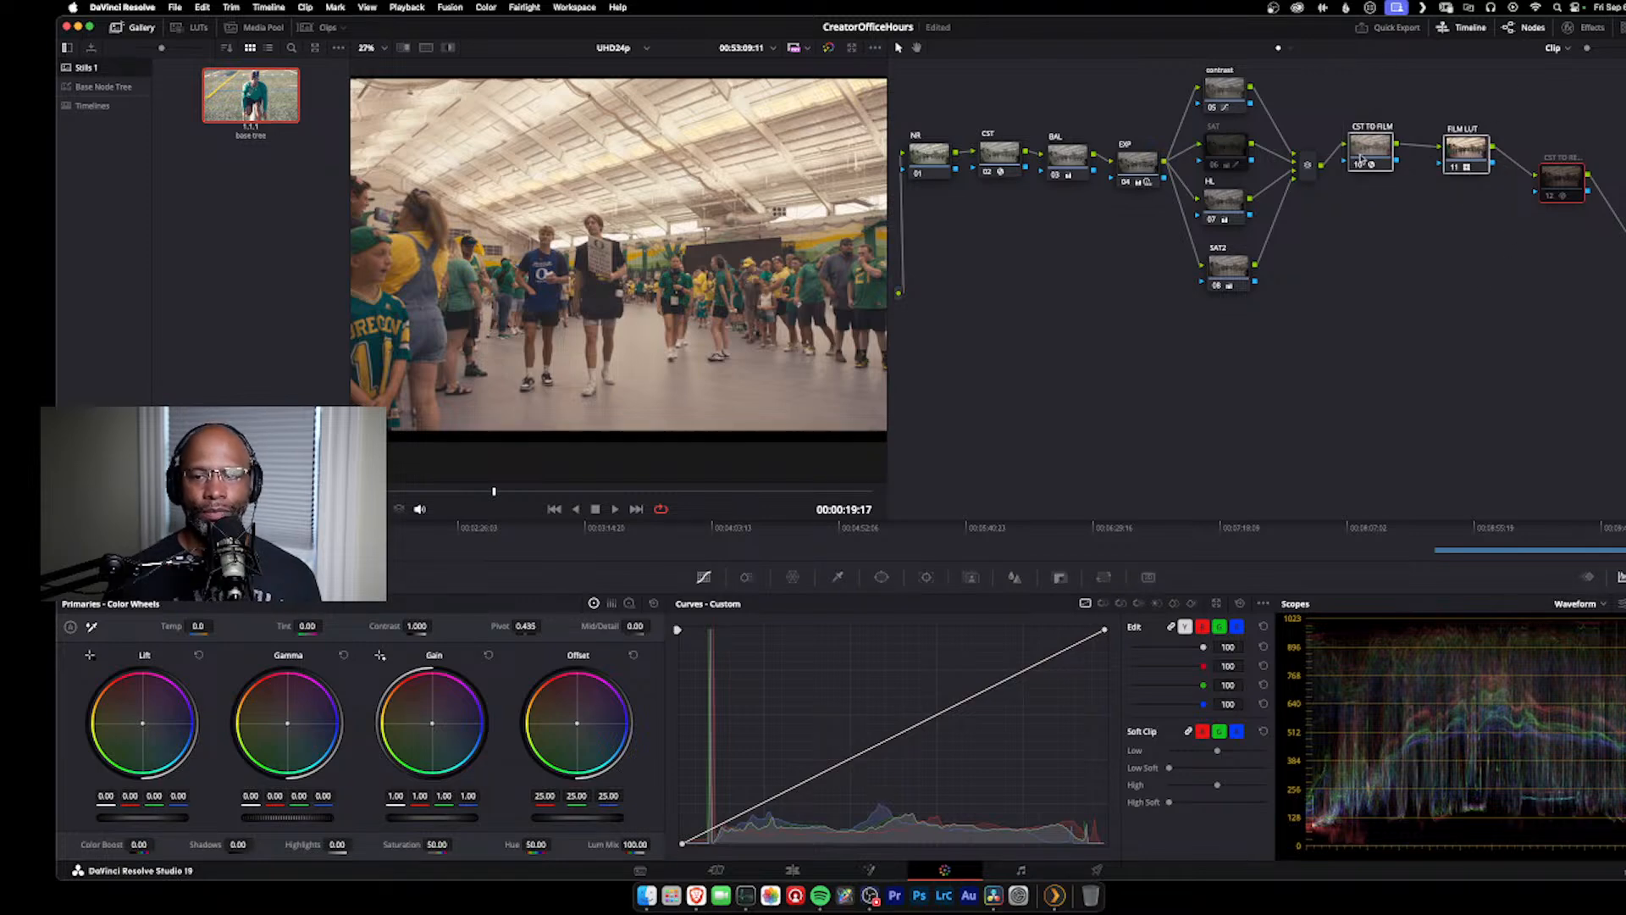
{"action": "left_click", "coordinate": [1361, 157]}
{"action": "left_click", "coordinate": [1573, 28]}
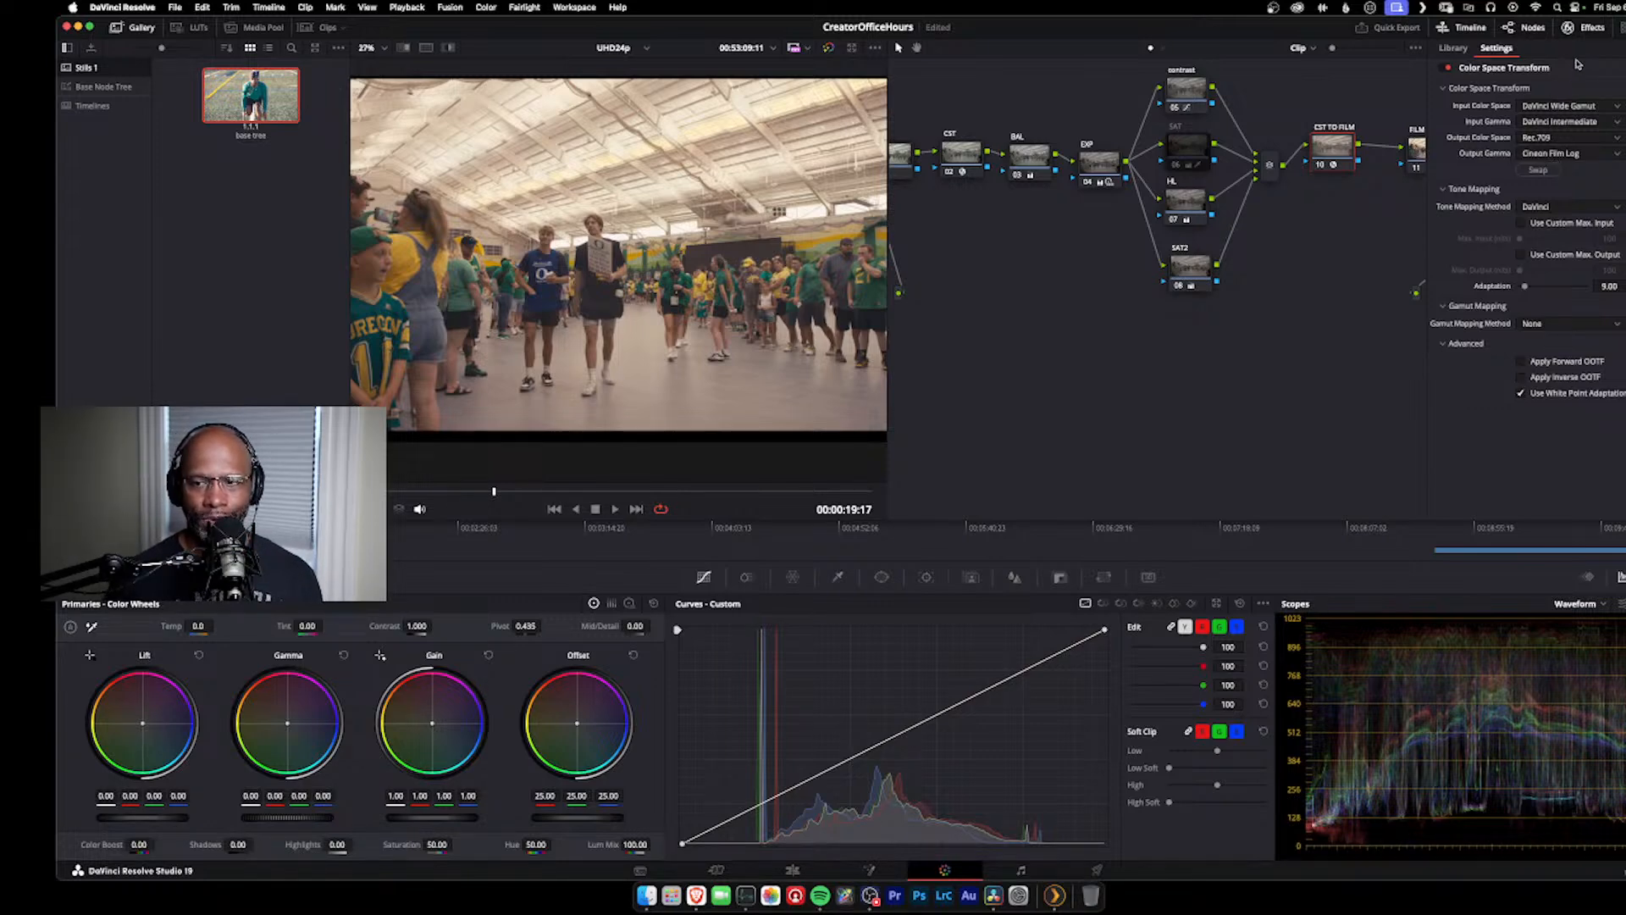
{"action": "left_click", "coordinate": [1568, 27]}
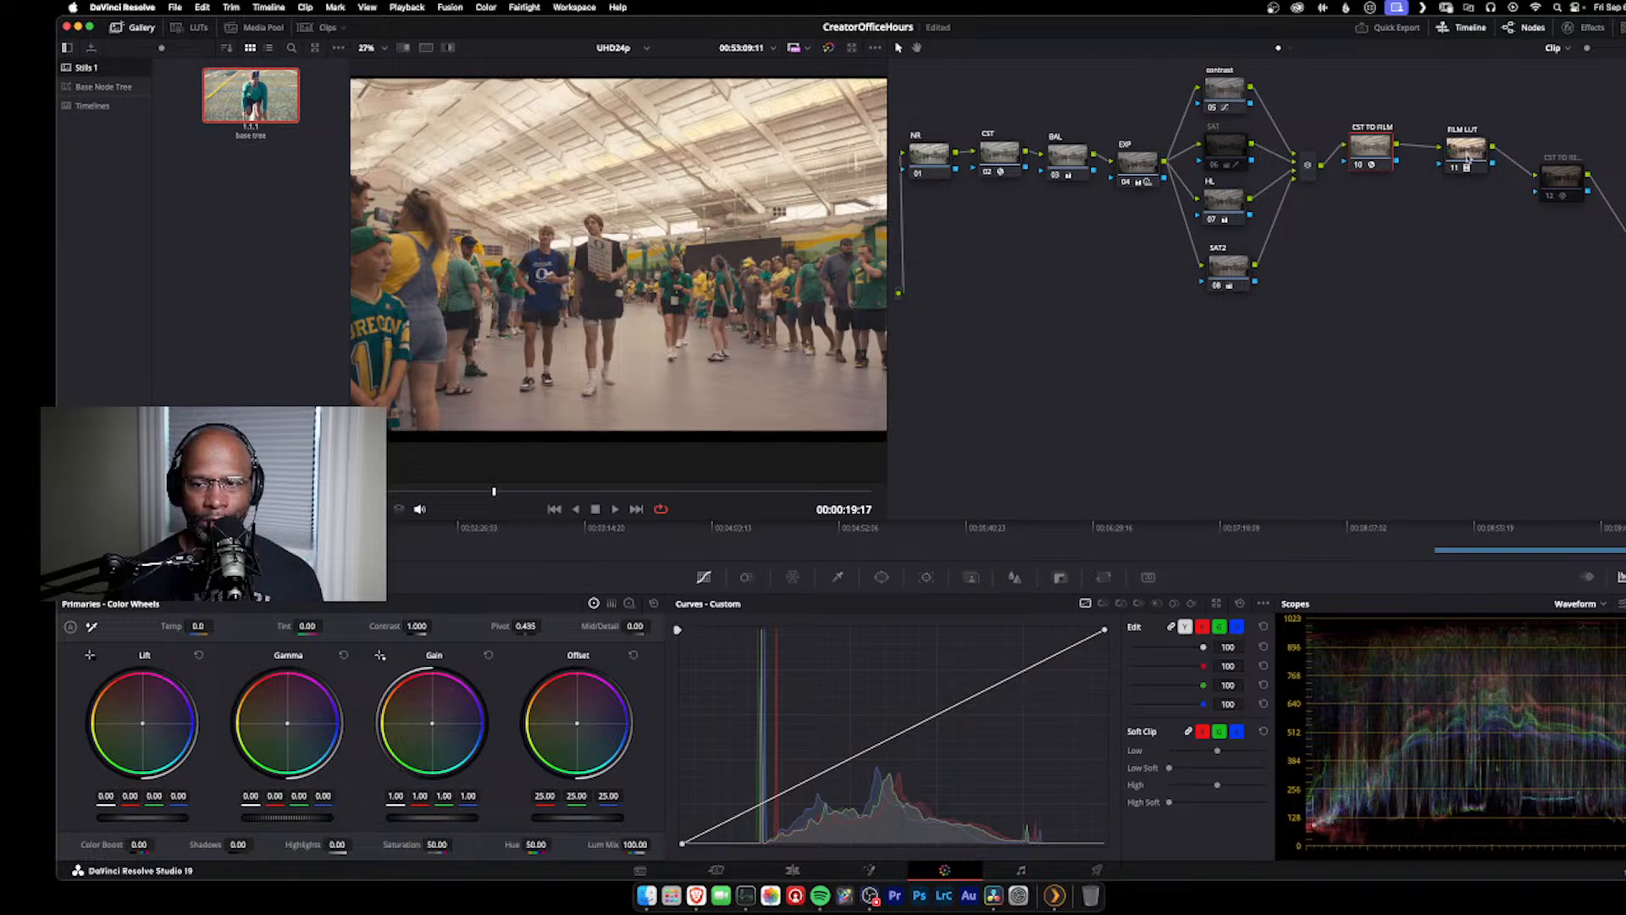
Step: Try the DCI-P3 Fujifilm 3513DI D60 film look on the FILM LUT node
{"action": "left_click_drag", "start_coordinate": [1467, 159], "coordinate": [1451, 147]}
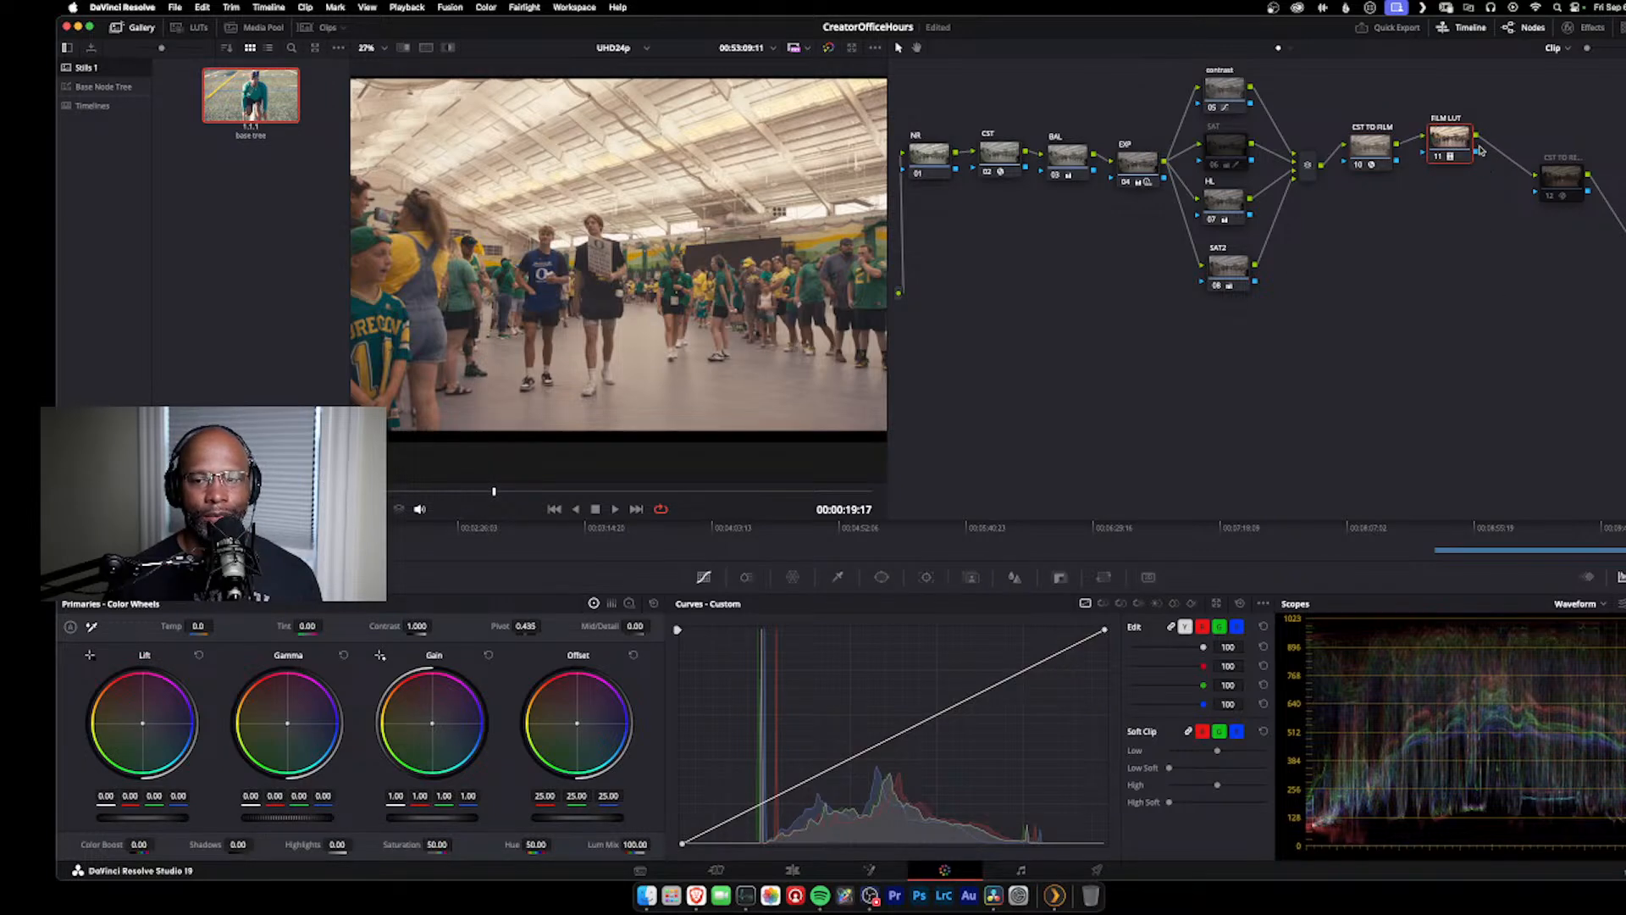
{"action": "right_click", "coordinate": [1464, 140]}
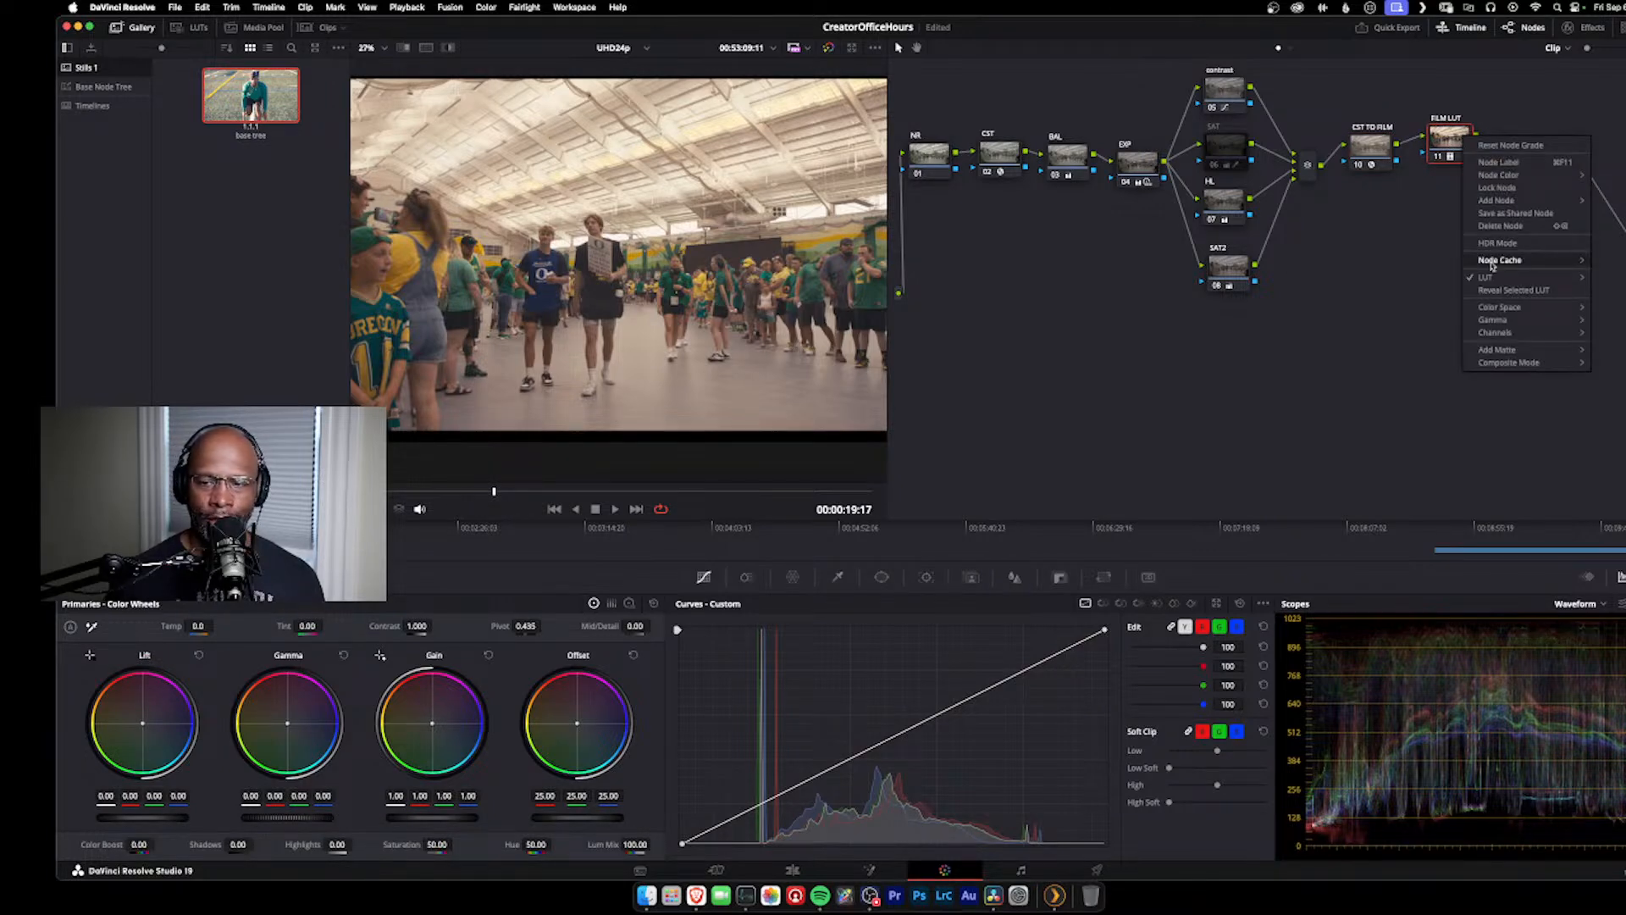
{"action": "mouse_move", "coordinate": [1488, 280]}
{"action": "mouse_move", "coordinate": [1304, 496]}
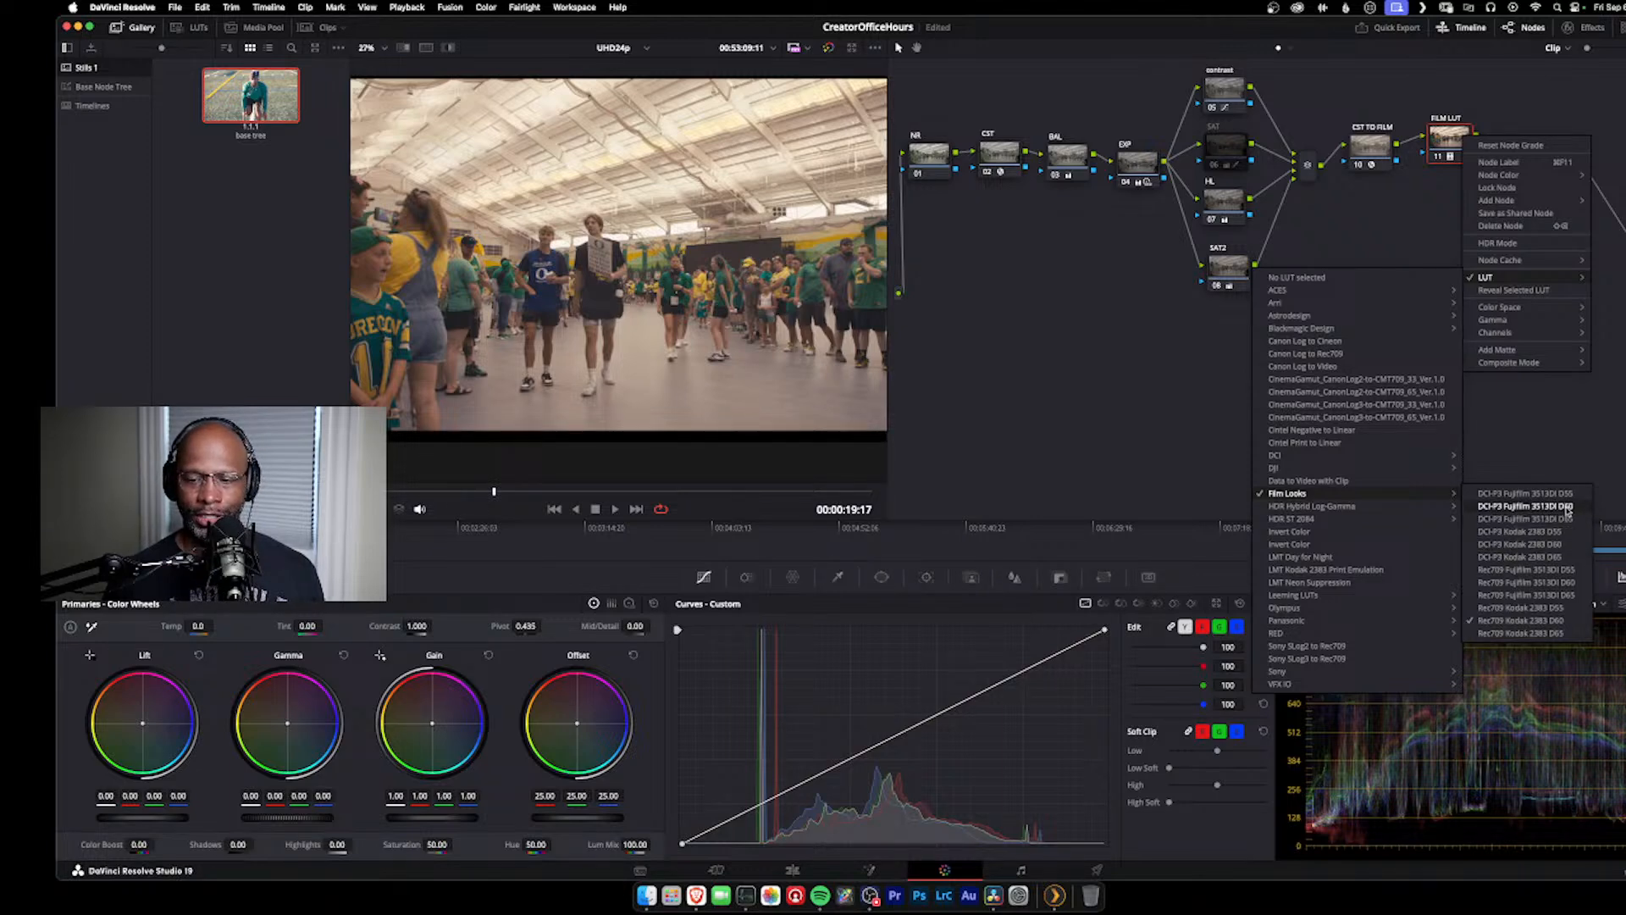
{"action": "left_click", "coordinate": [1568, 507]}
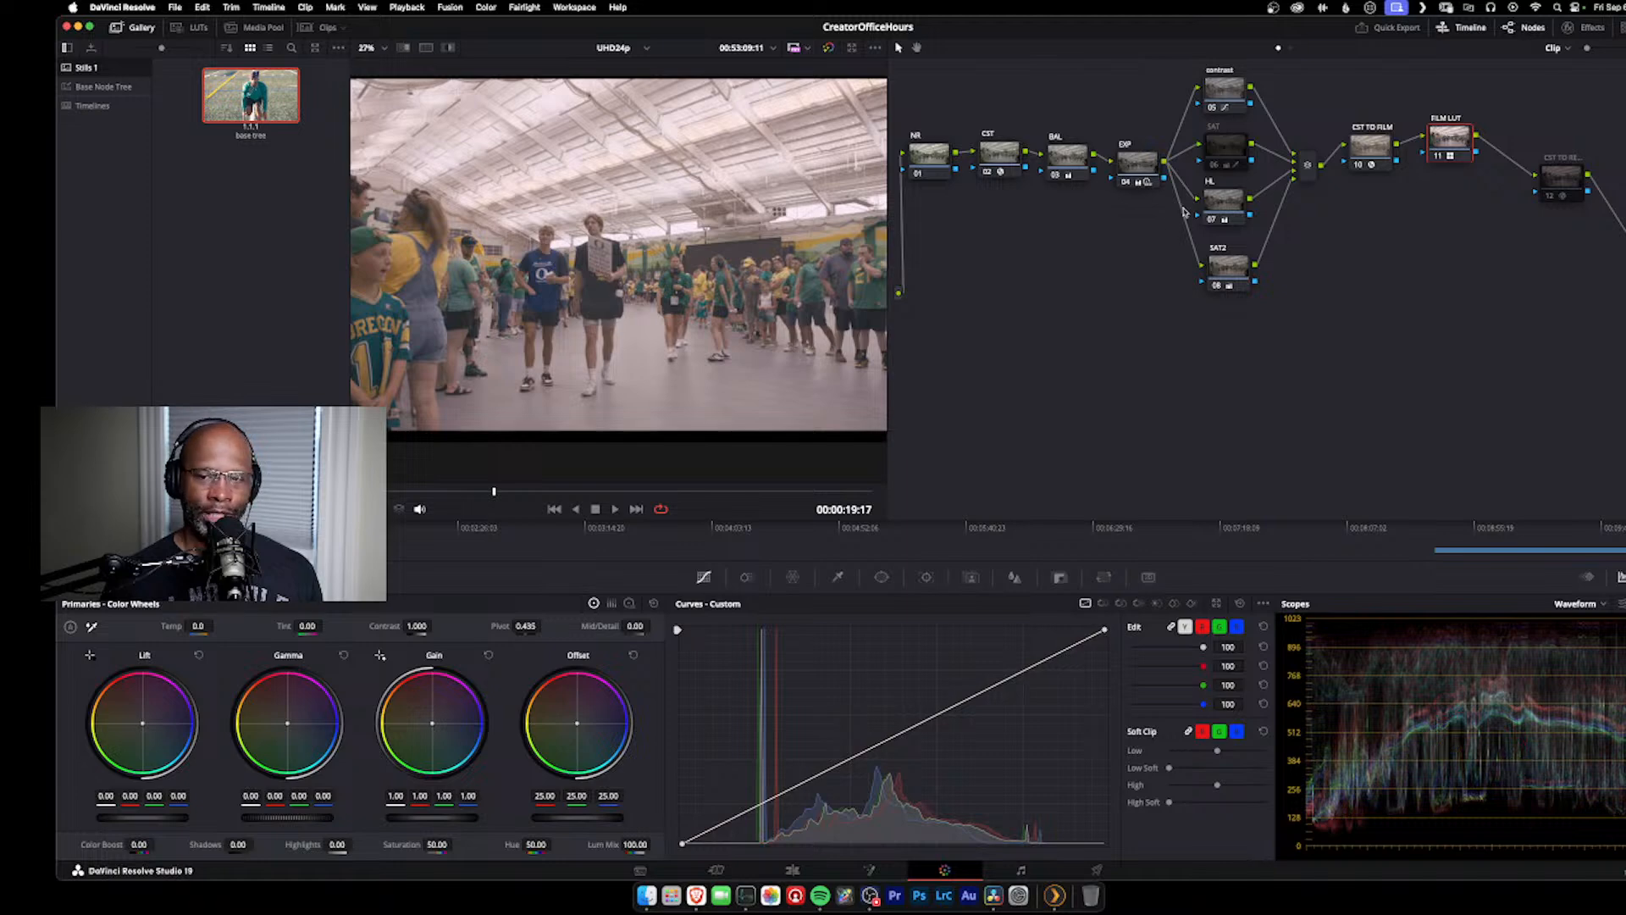
Step: Set the FILM LUT node's film look to Rec709 Kodak 2383 D65
{"action": "right_click", "coordinate": [1459, 167]}
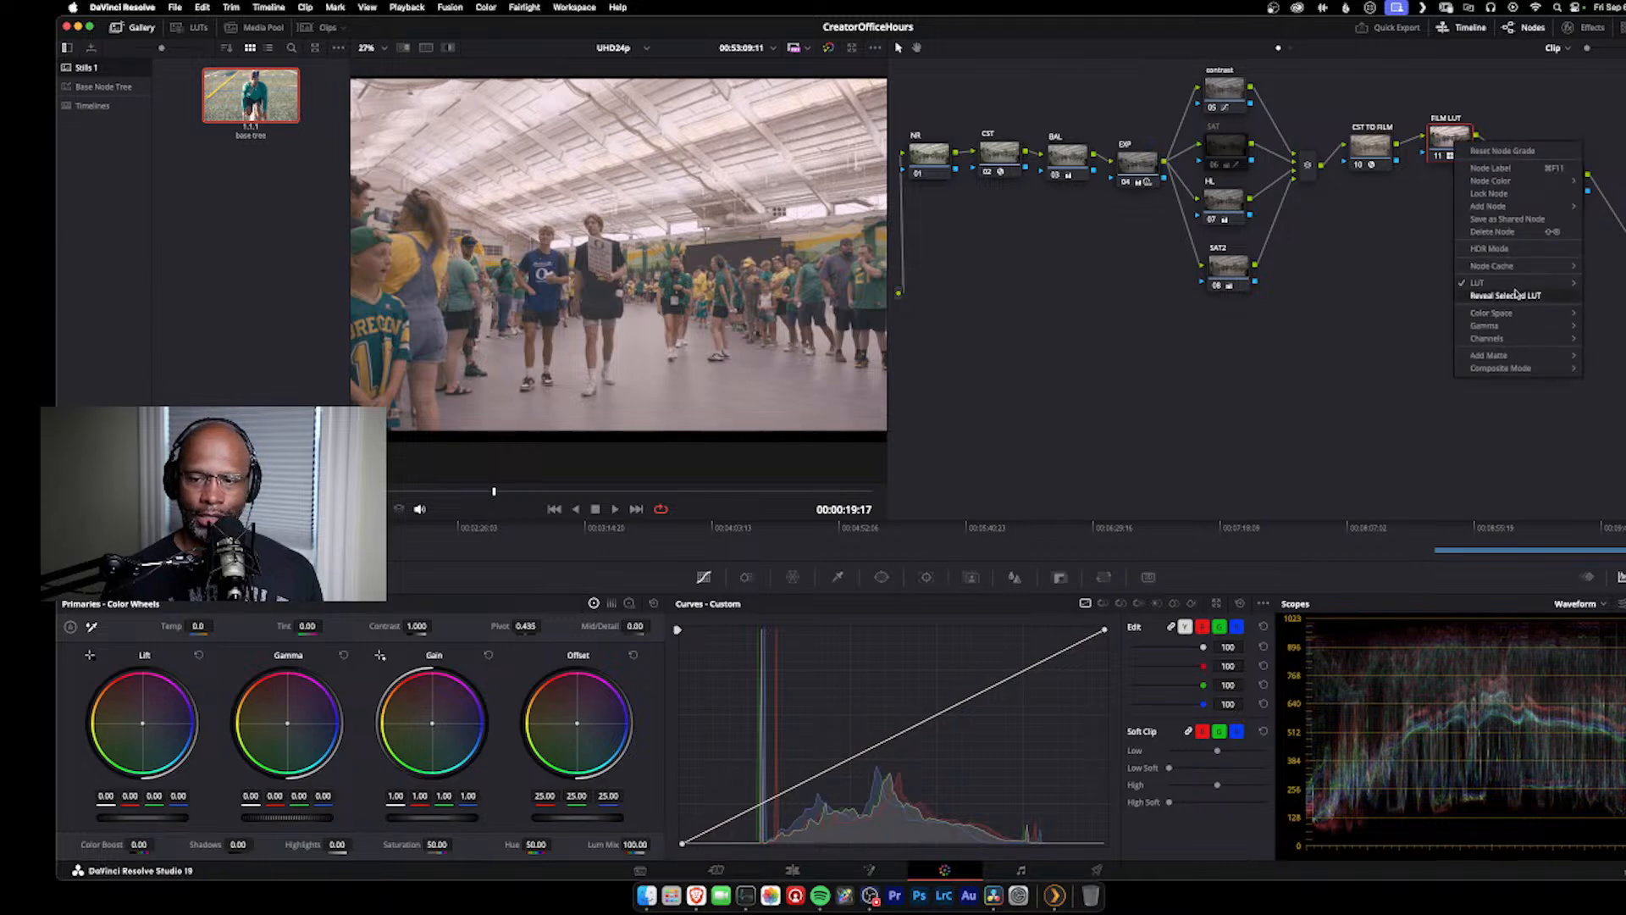
{"action": "mouse_move", "coordinate": [1518, 289]}
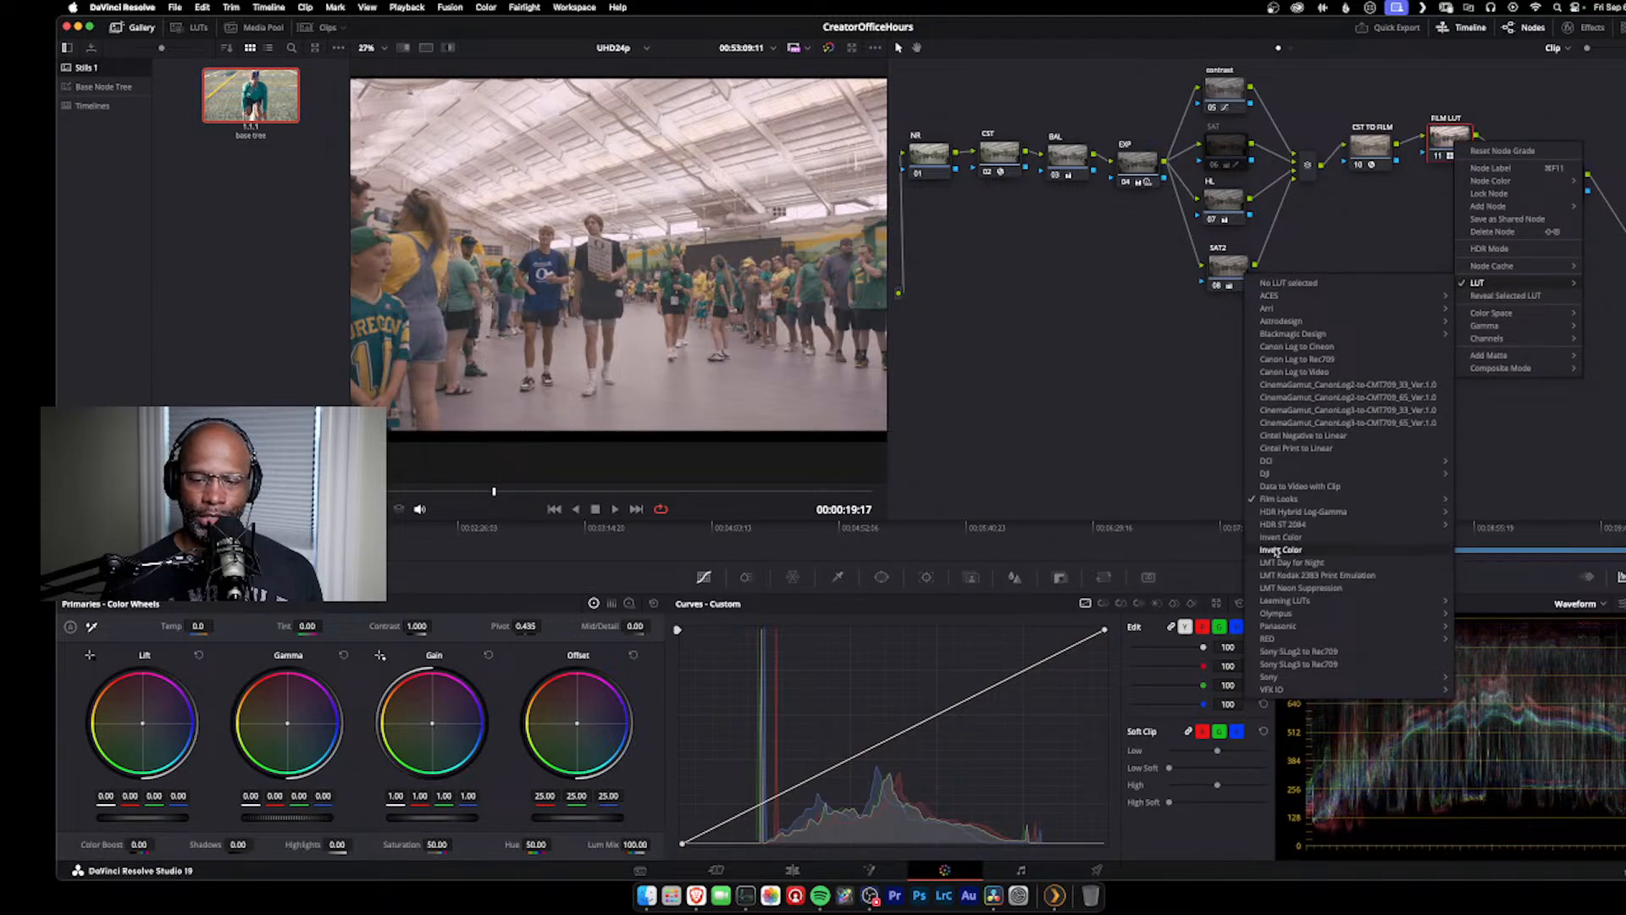
{"action": "mouse_move", "coordinate": [1291, 507]}
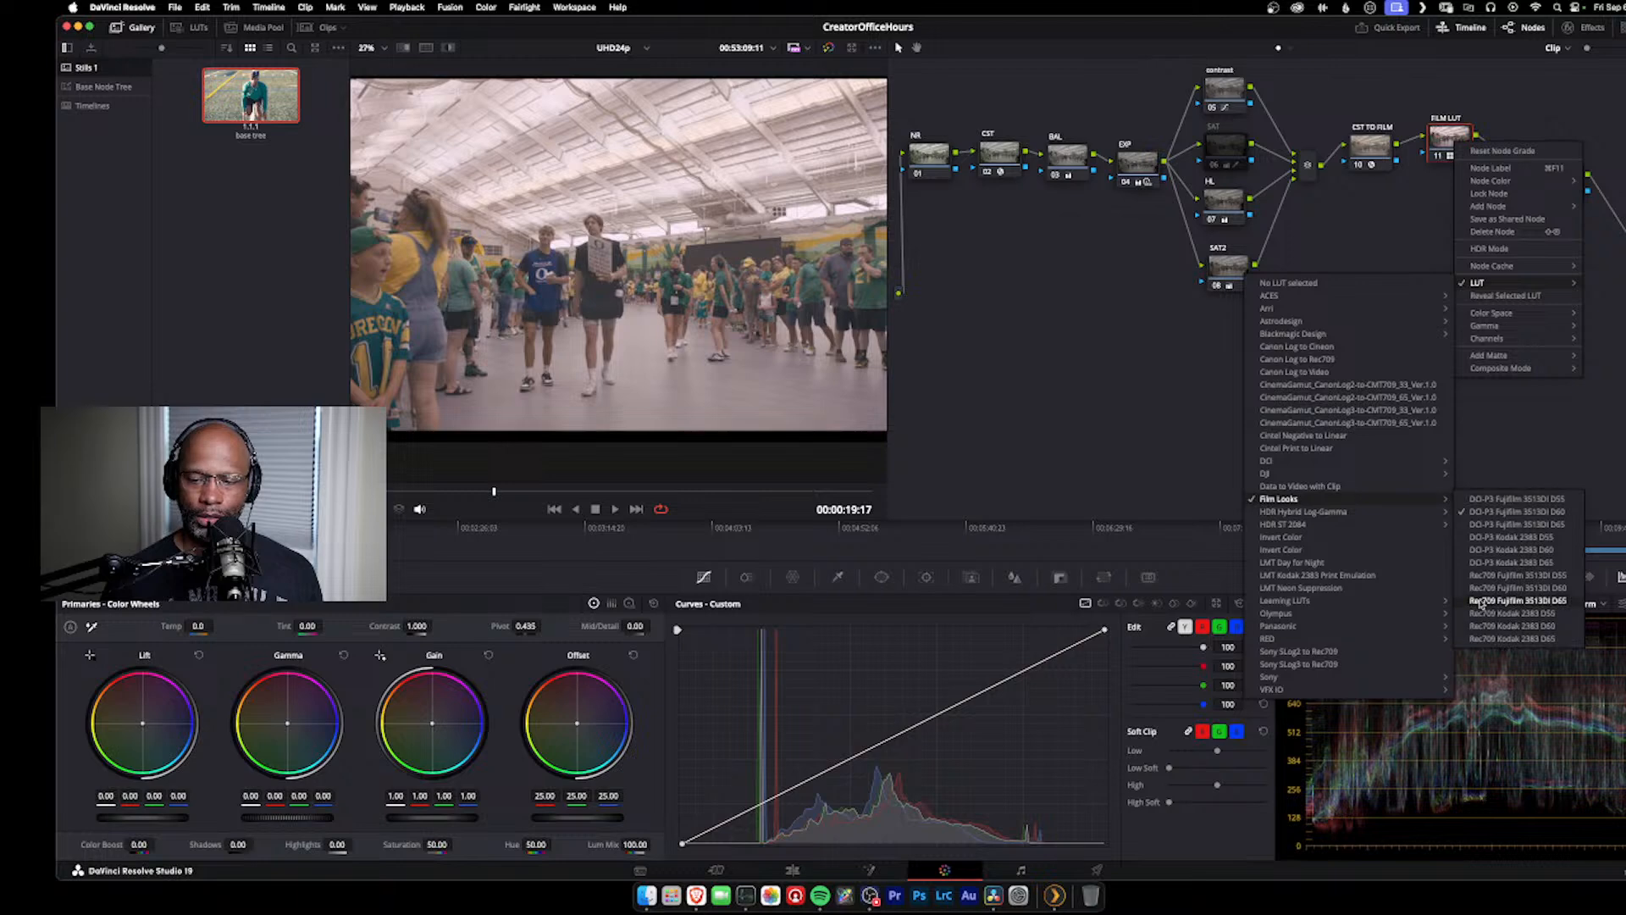
{"action": "left_click", "coordinate": [1534, 638]}
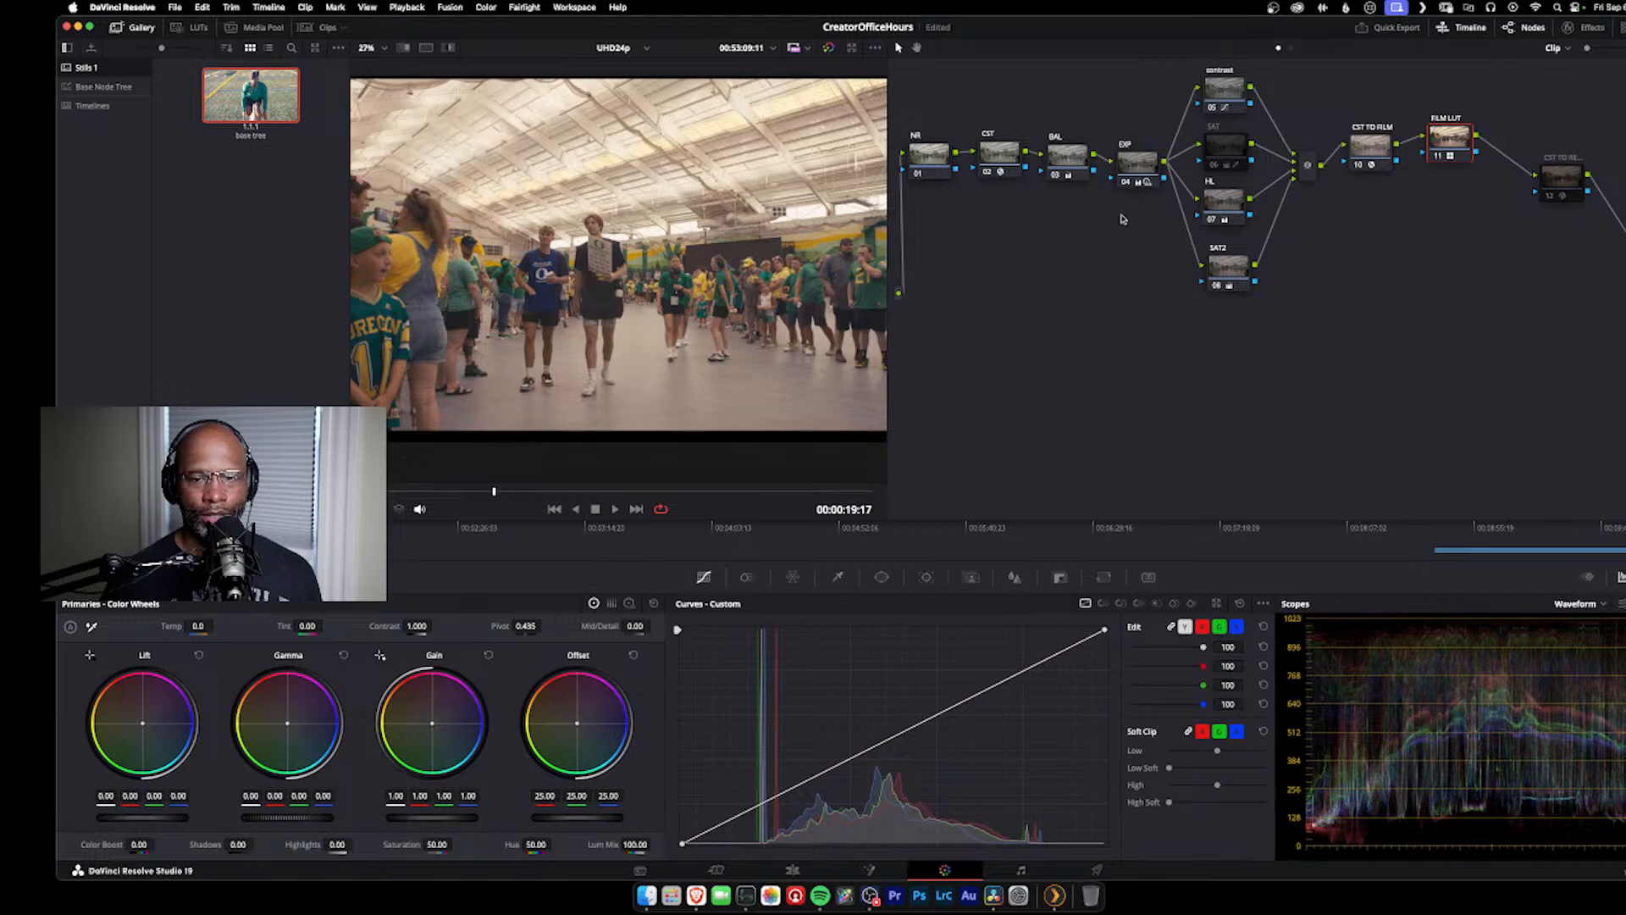
Step: Apply the base tree still's grade to the vertical stadium sunset clip
{"action": "left_click", "coordinate": [332, 528]}
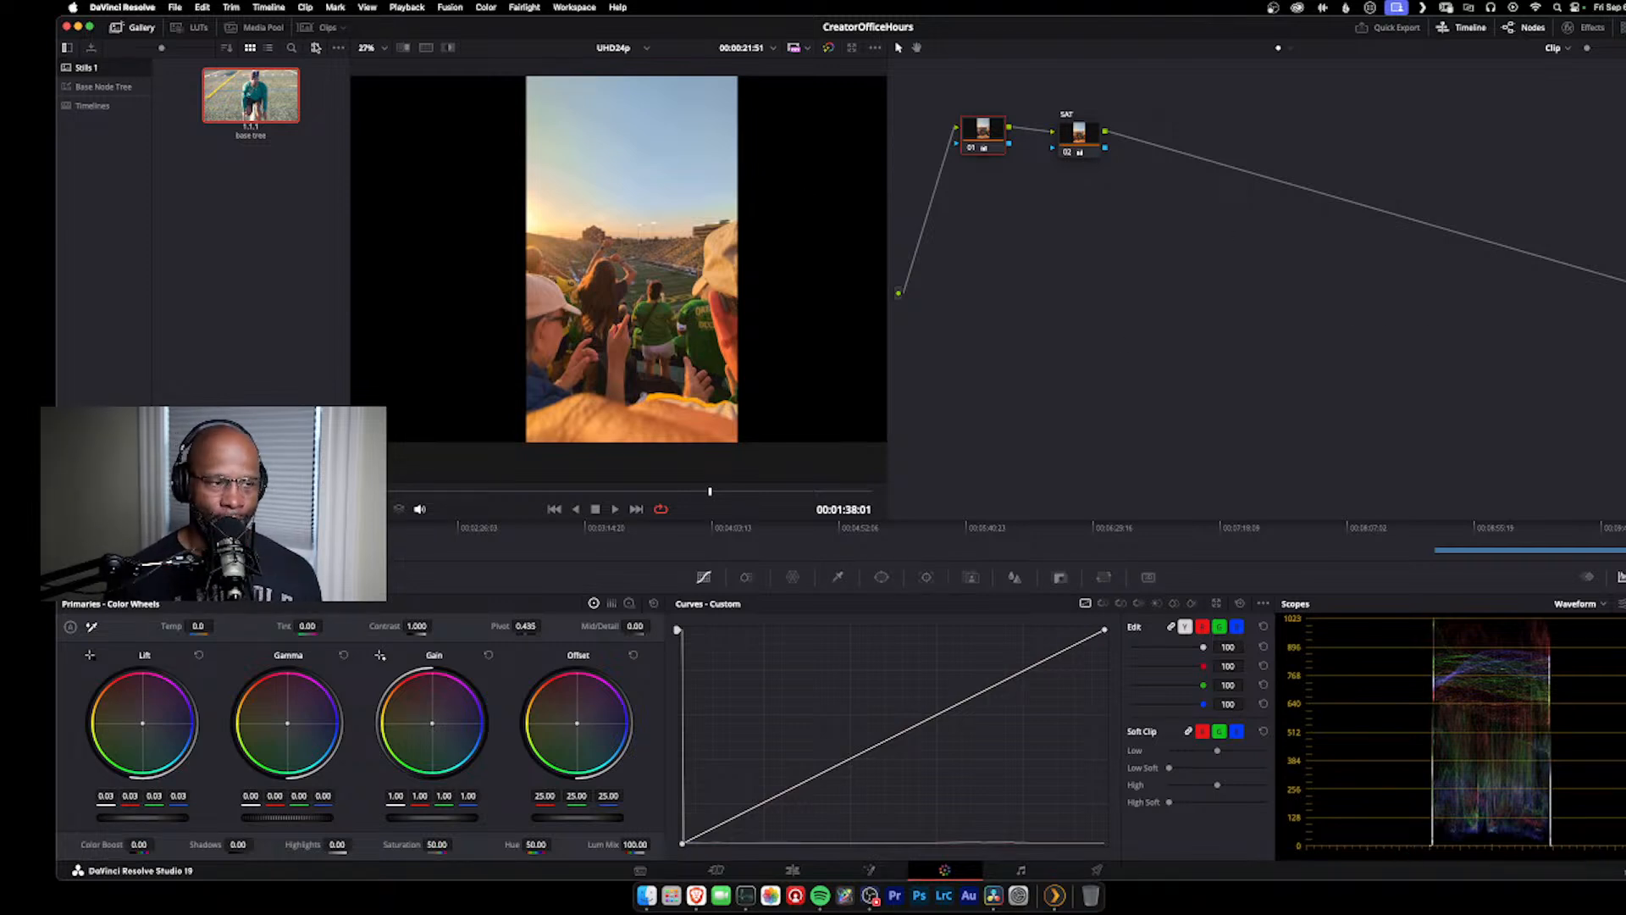
{"action": "middle_click", "coordinate": [266, 90]}
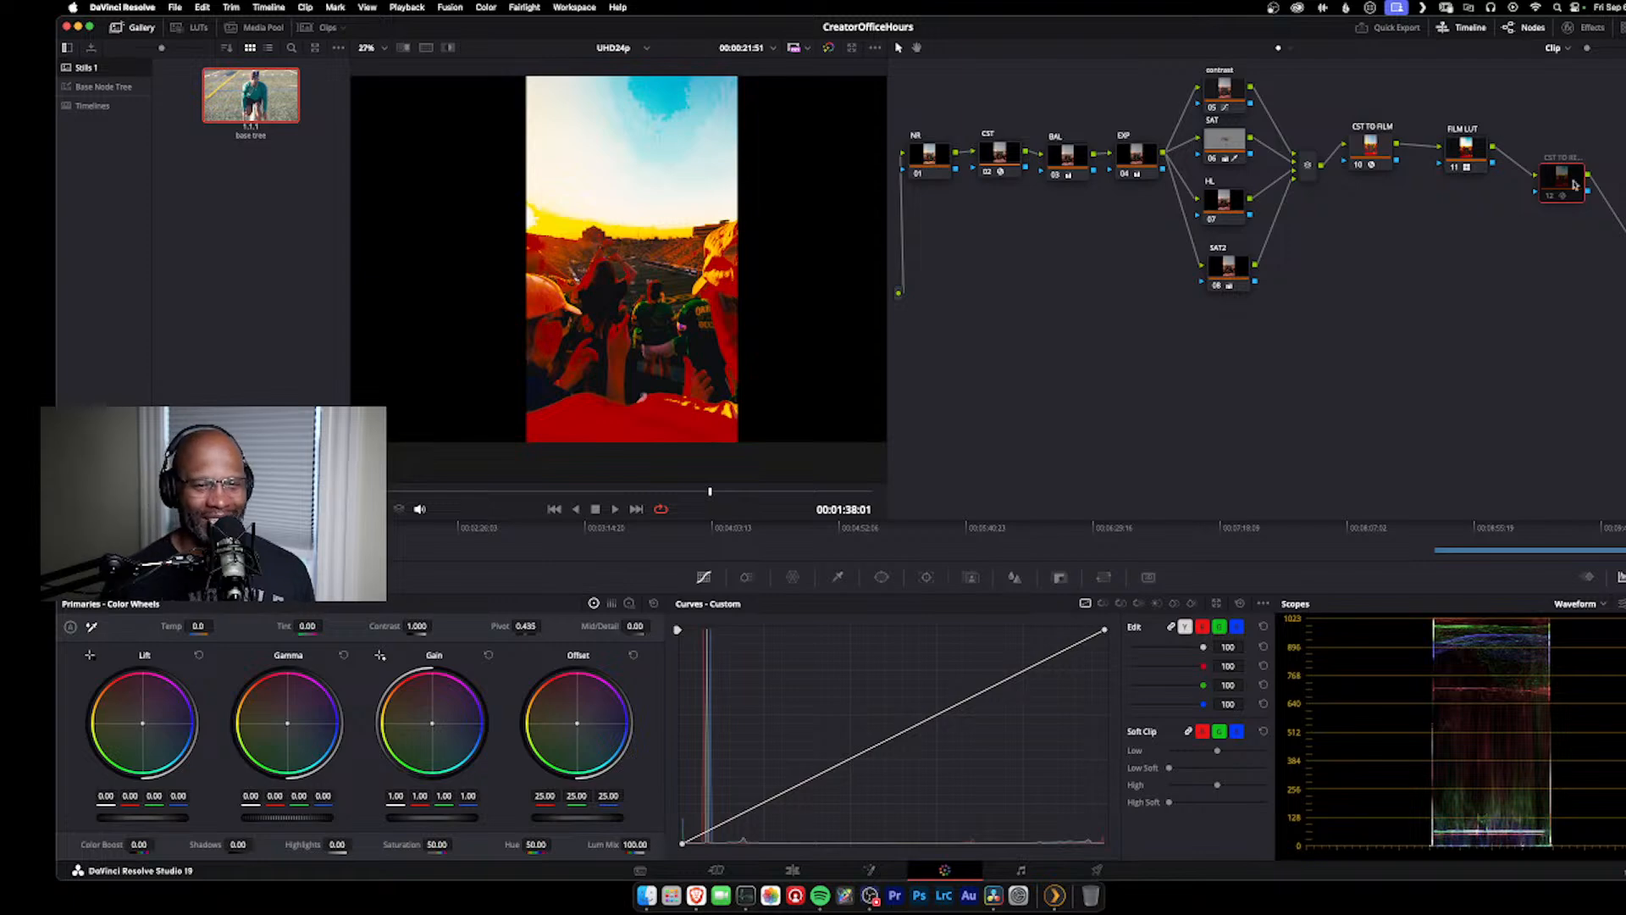
Step: Set the CST node's input color space to Rec.709 and its input gamma to Gamma 2.4
{"action": "left_click", "coordinate": [998, 152]}
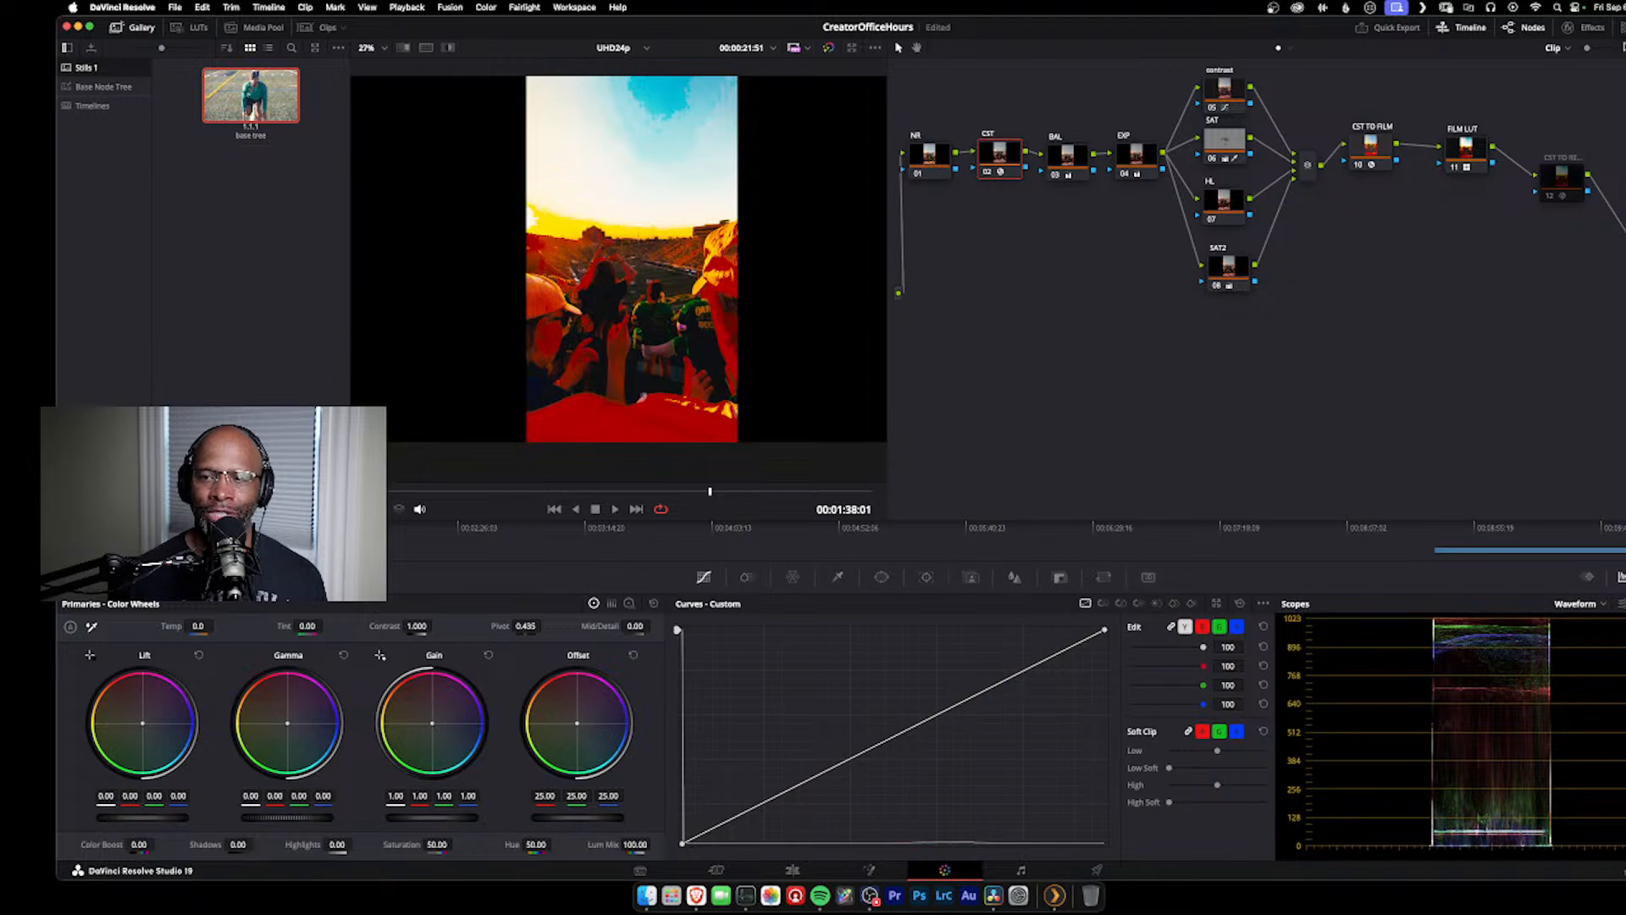
{"action": "left_click", "coordinate": [1587, 27]}
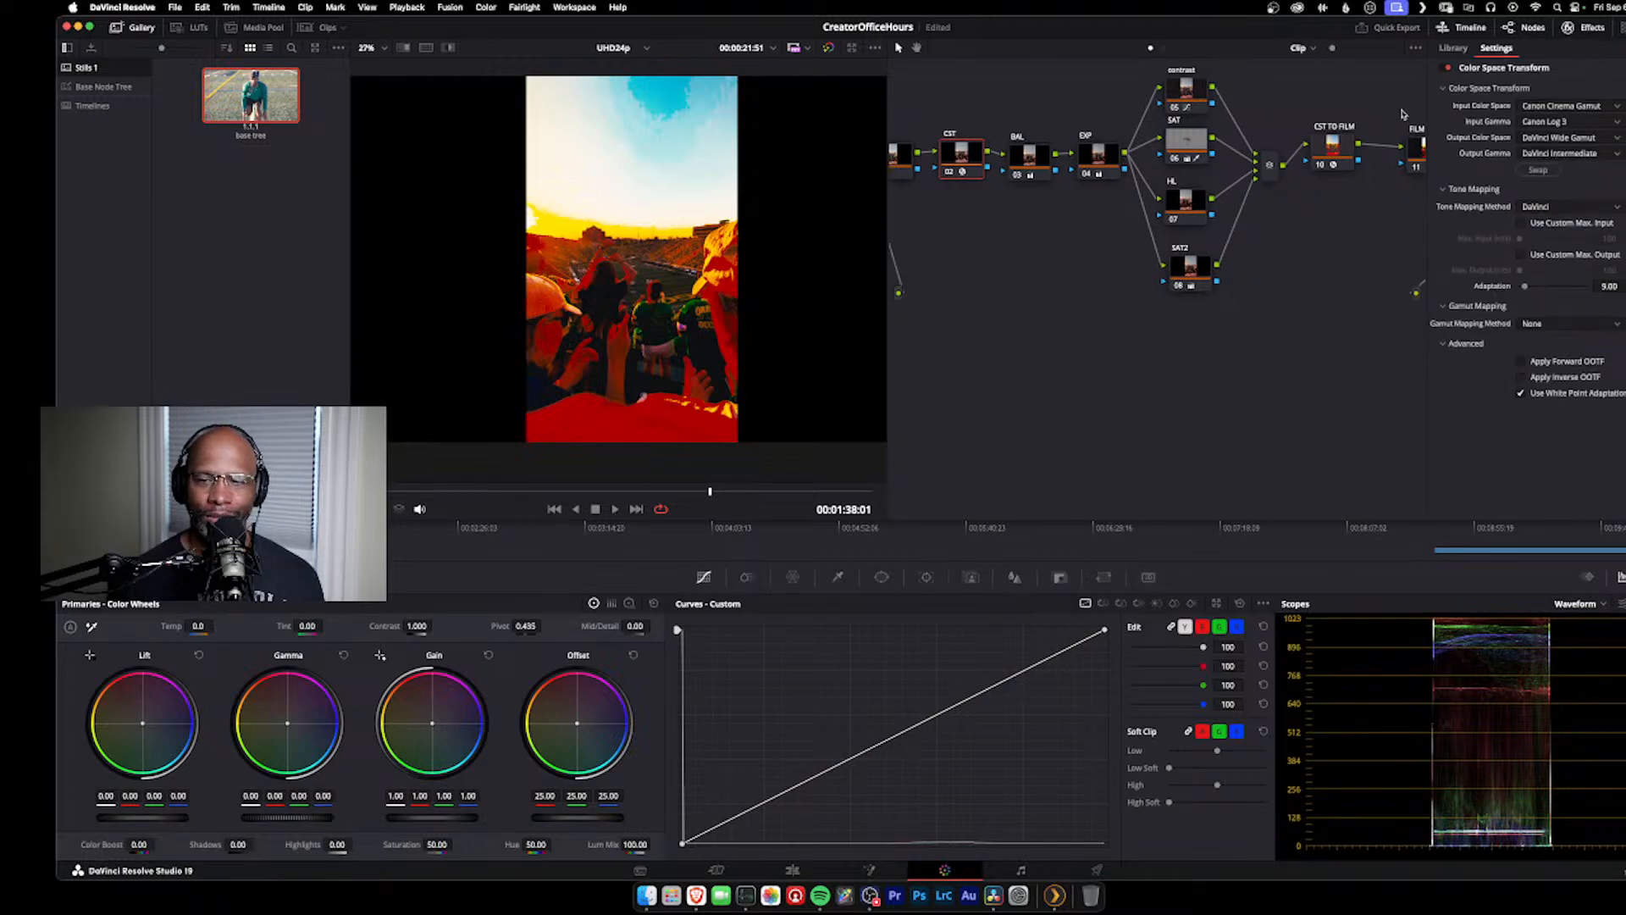
{"action": "left_click", "coordinate": [1552, 108]}
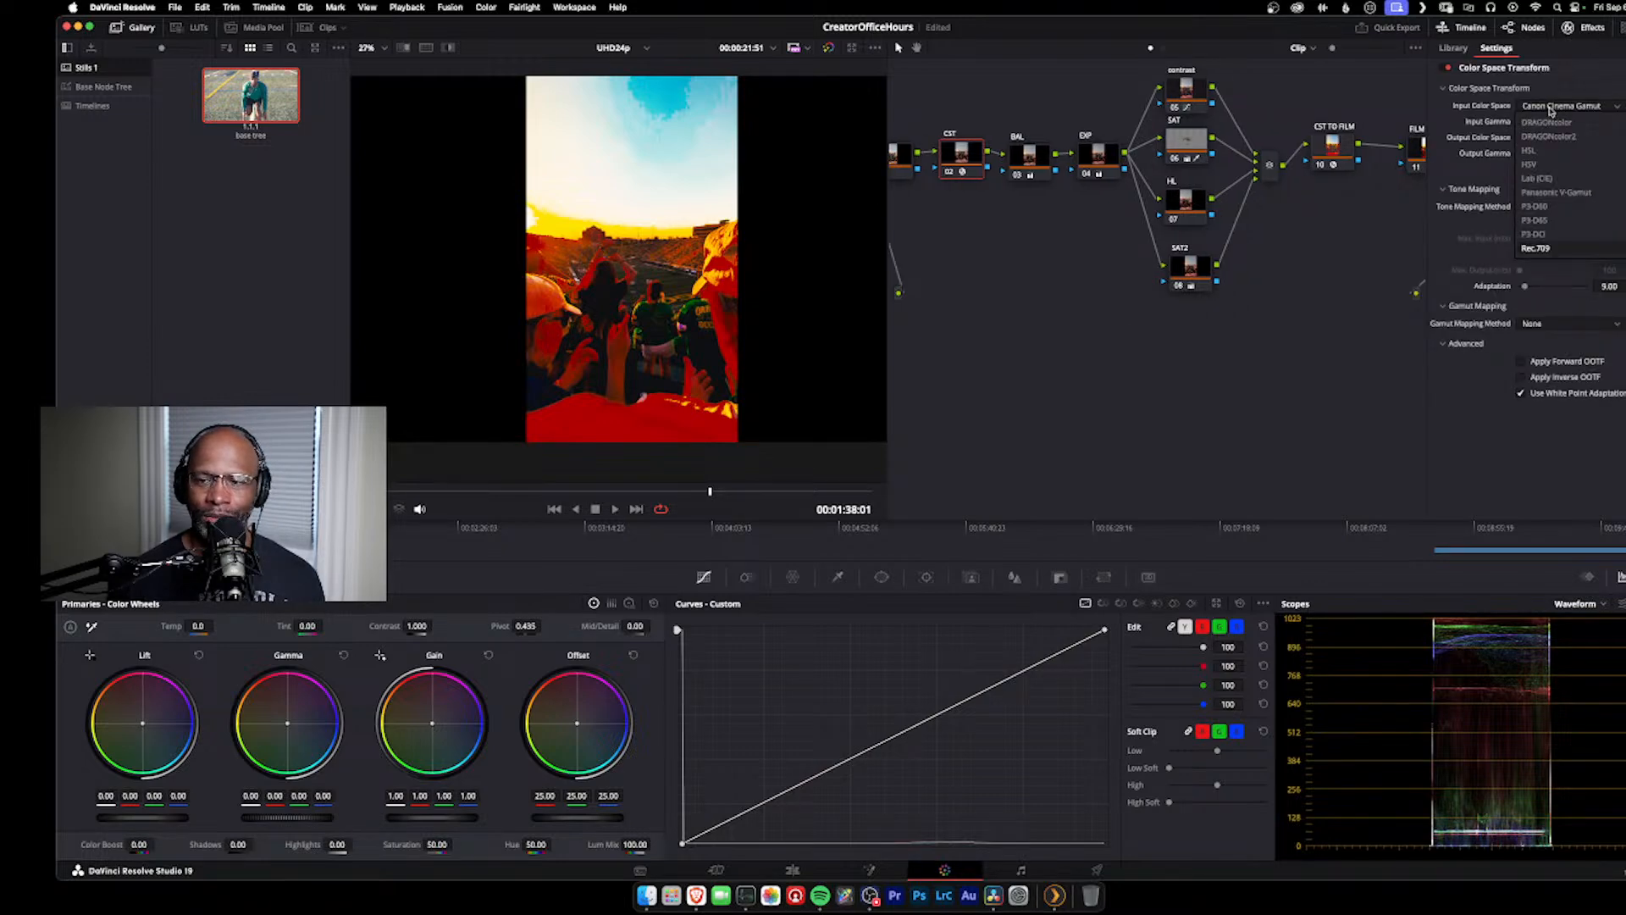
{"action": "scroll", "coordinate": [1557, 211], "scroll_direction": "down", "scroll_amount": 5}
{"action": "scroll", "coordinate": [1557, 214], "scroll_direction": "up", "scroll_amount": 5}
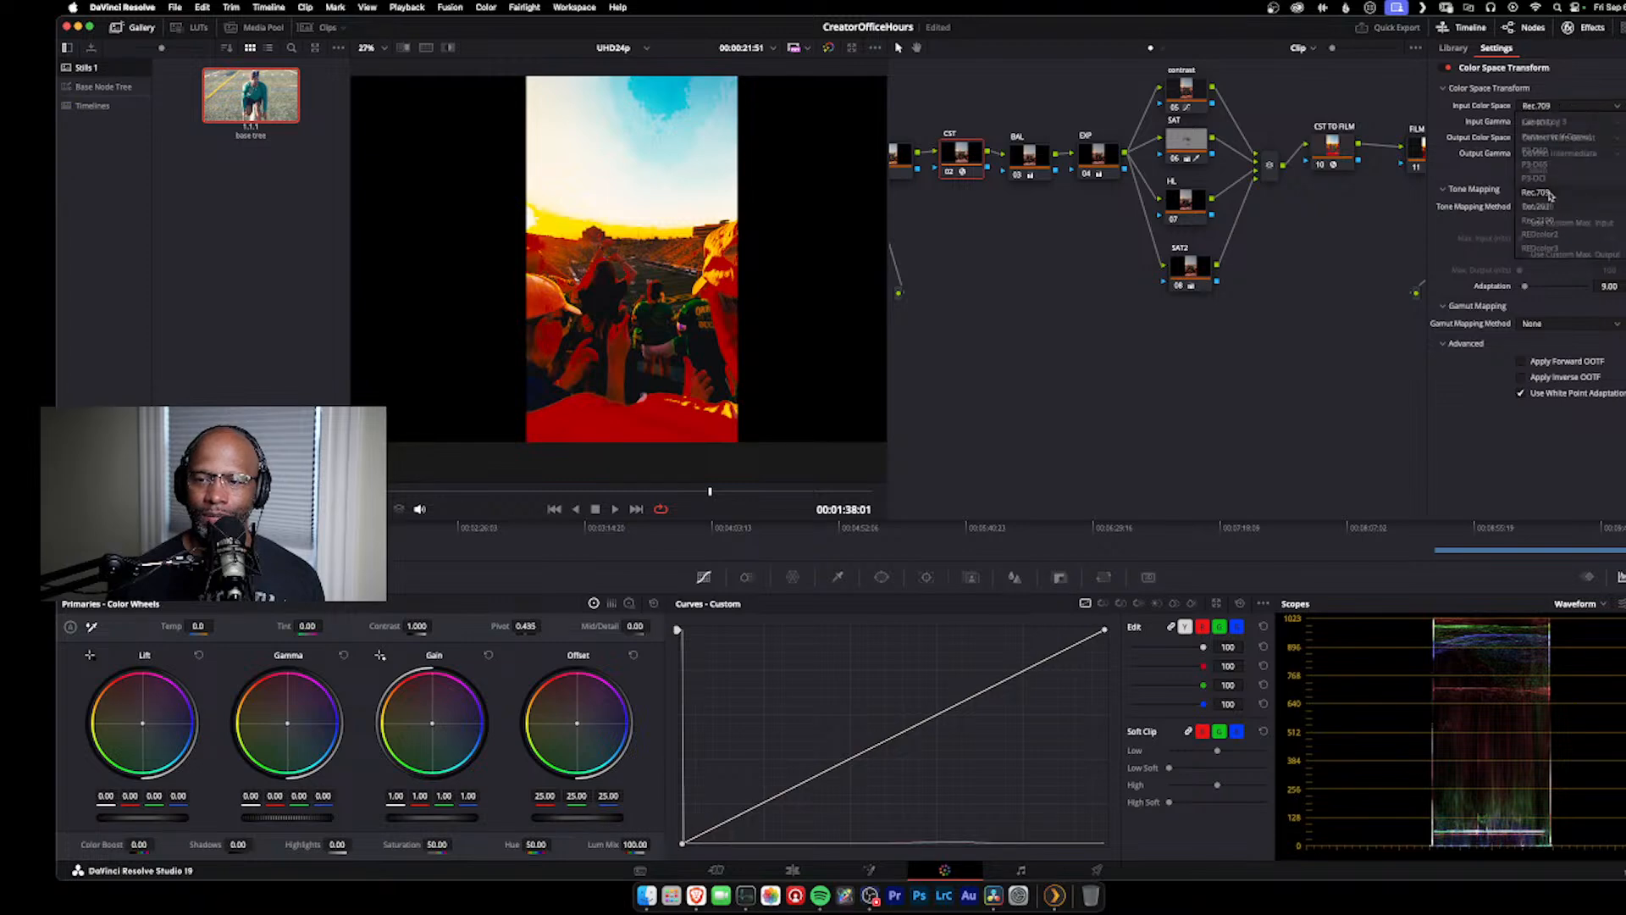
{"action": "left_click", "coordinate": [1540, 193]}
{"action": "left_click", "coordinate": [1553, 123]}
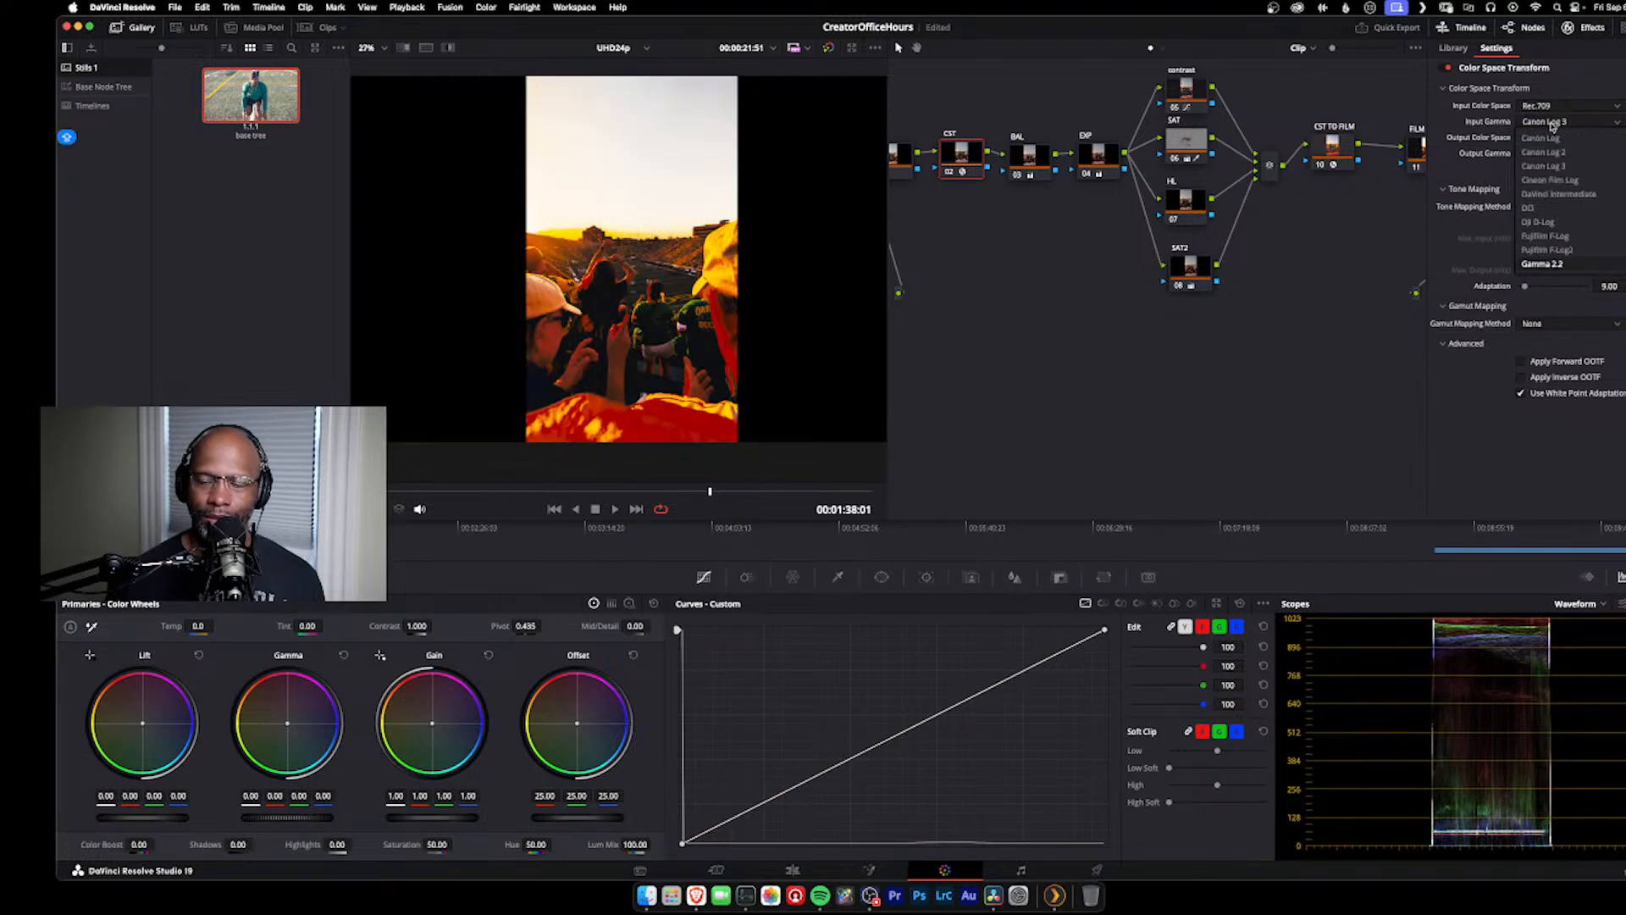
{"action": "scroll", "coordinate": [1561, 254], "scroll_direction": "down", "scroll_amount": 3}
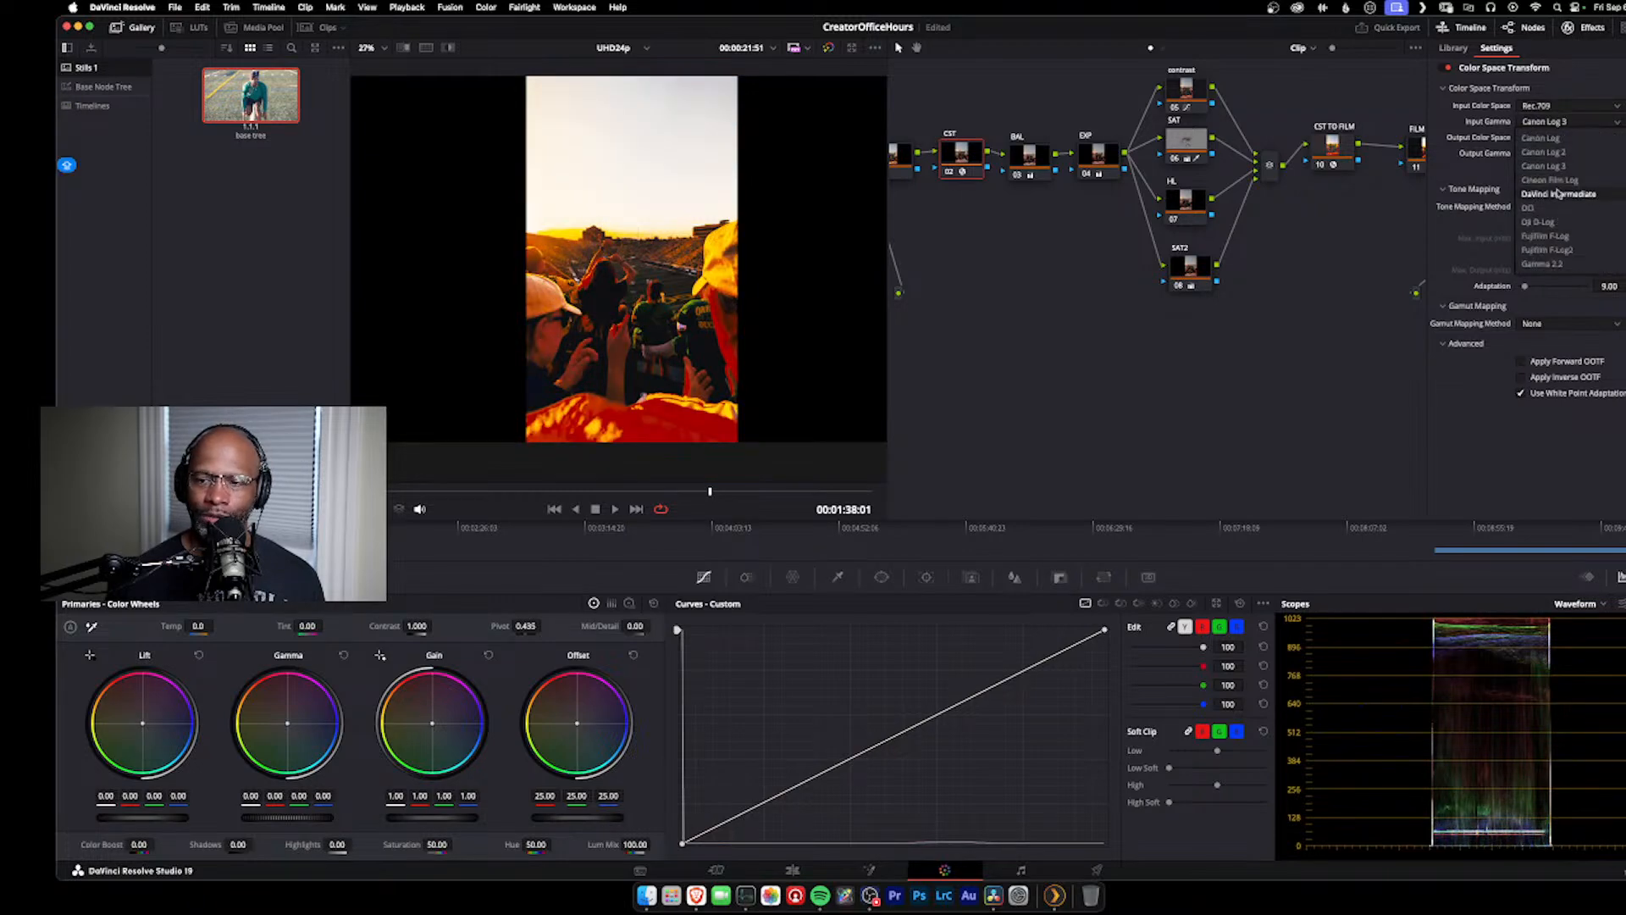
{"action": "left_click", "coordinate": [1562, 277]}
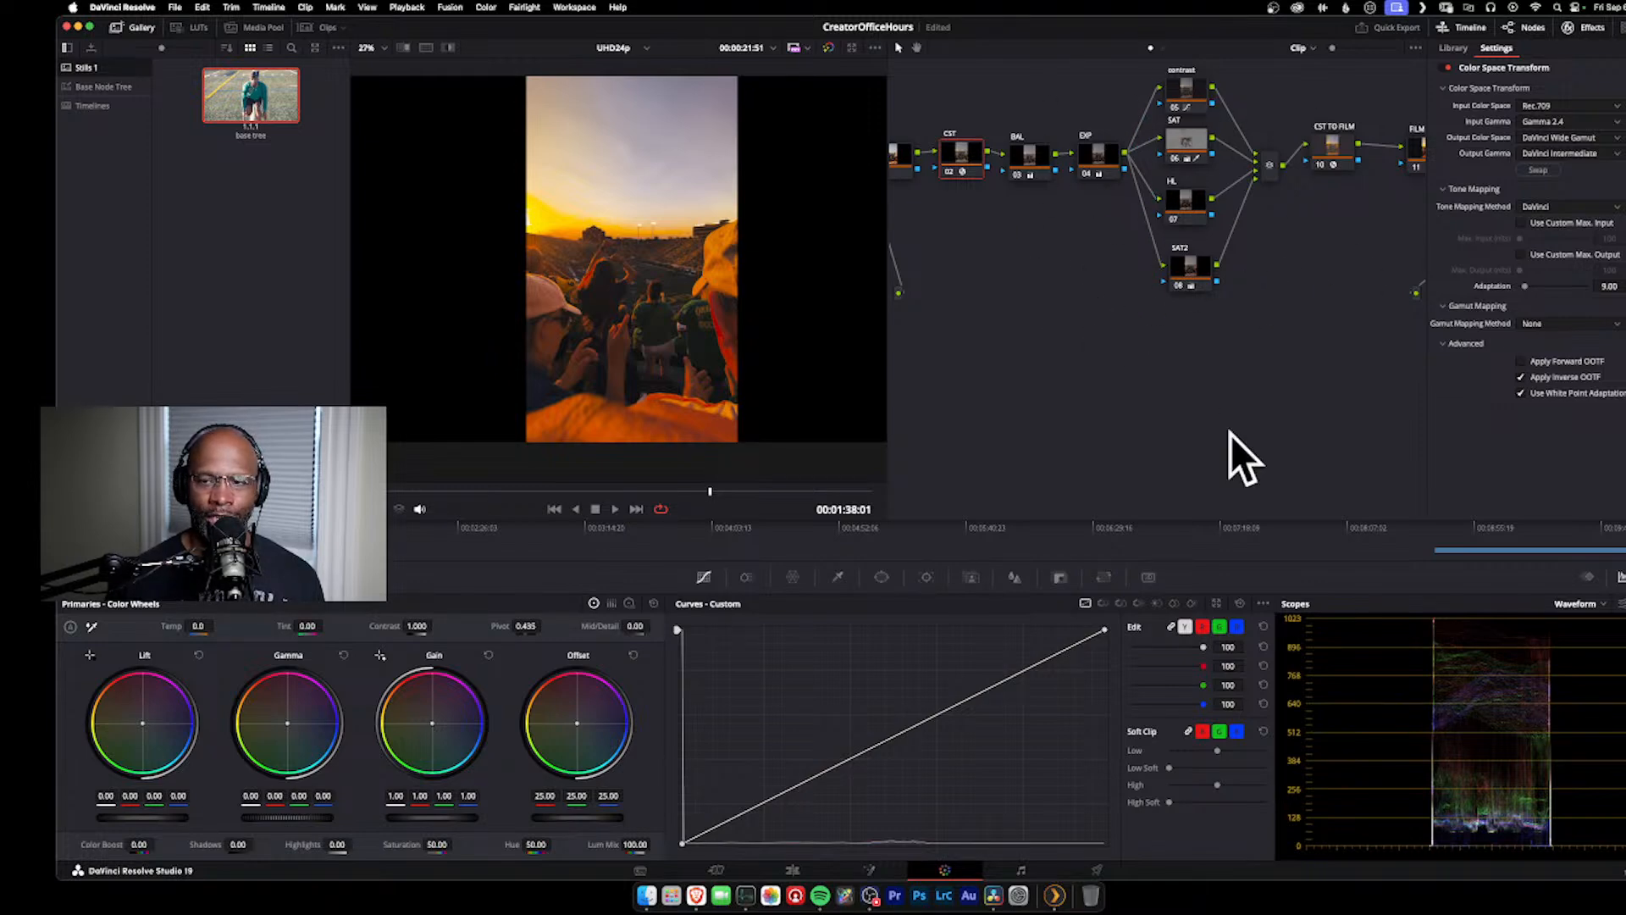
Step: Check the CST TO FILM node's transform settings and remove the LUT from the FILM LUT node
{"action": "left_click", "coordinate": [1333, 146]}
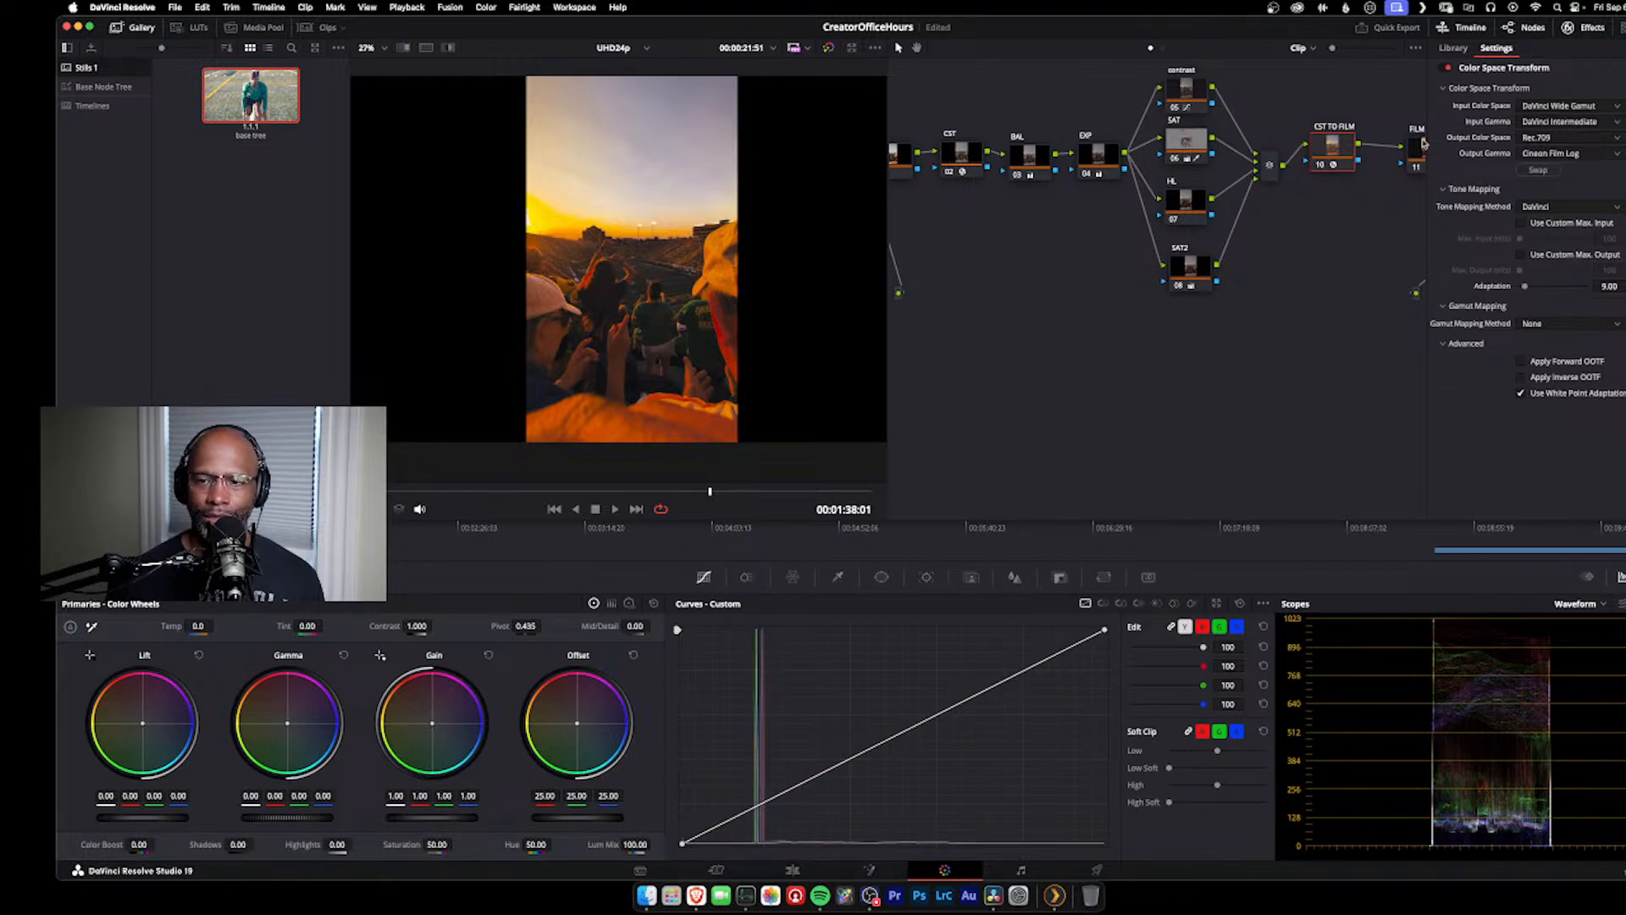
{"action": "left_click", "coordinate": [1582, 27]}
{"action": "left_click", "coordinate": [1448, 161]}
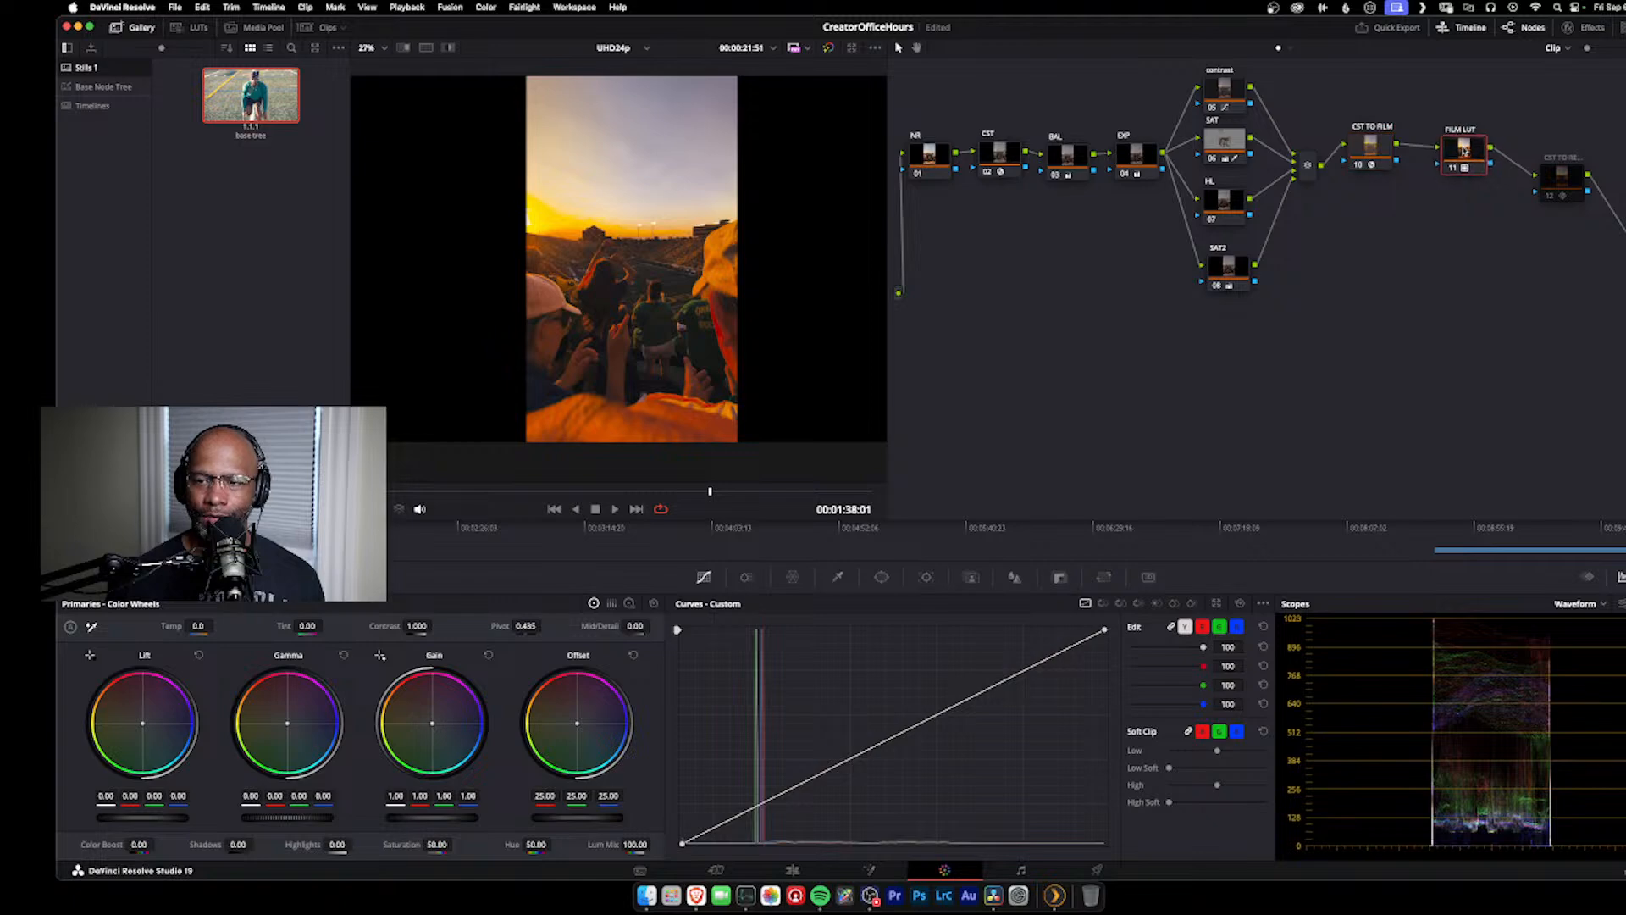
{"action": "right_click", "coordinate": [1453, 168]}
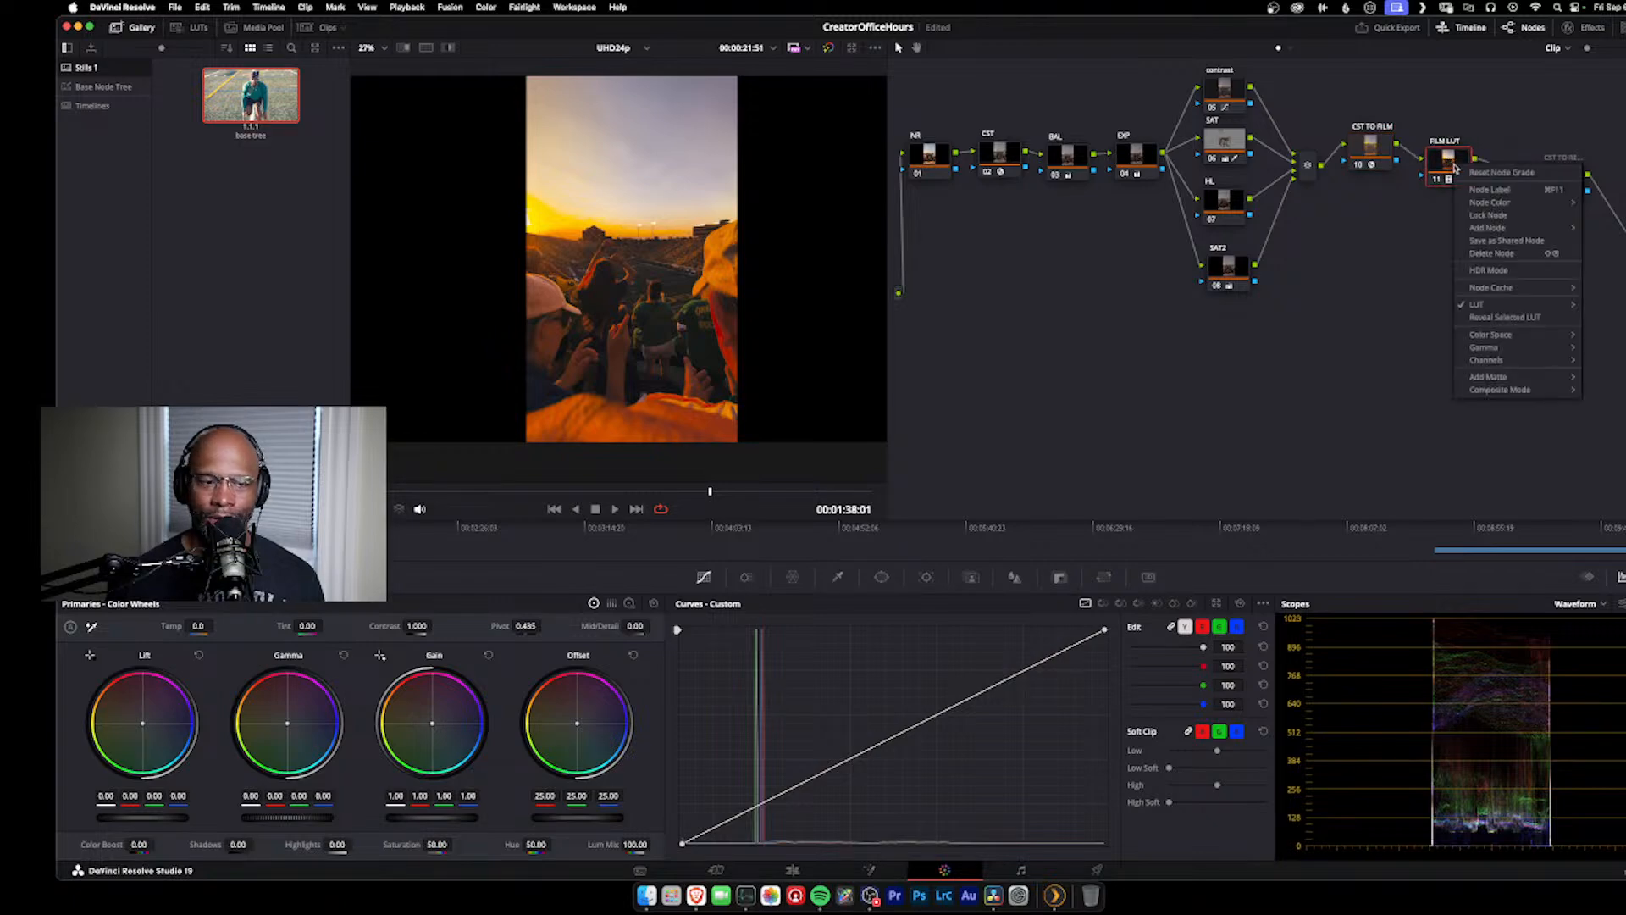
{"action": "mouse_move", "coordinate": [1520, 306]}
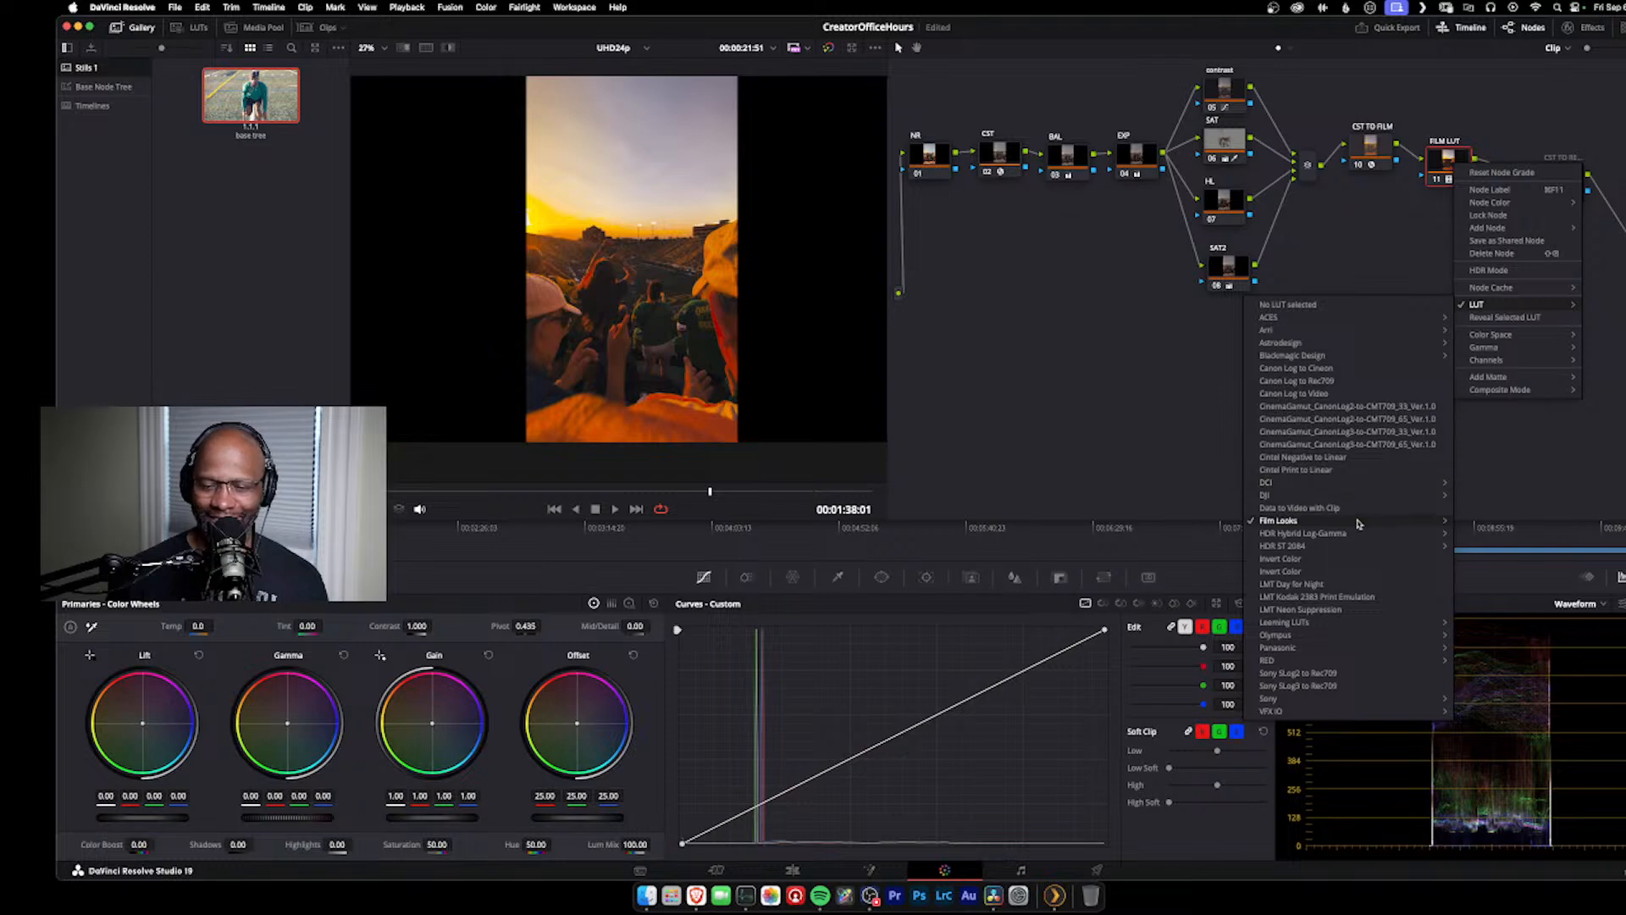
{"action": "left_click", "coordinate": [1309, 307]}
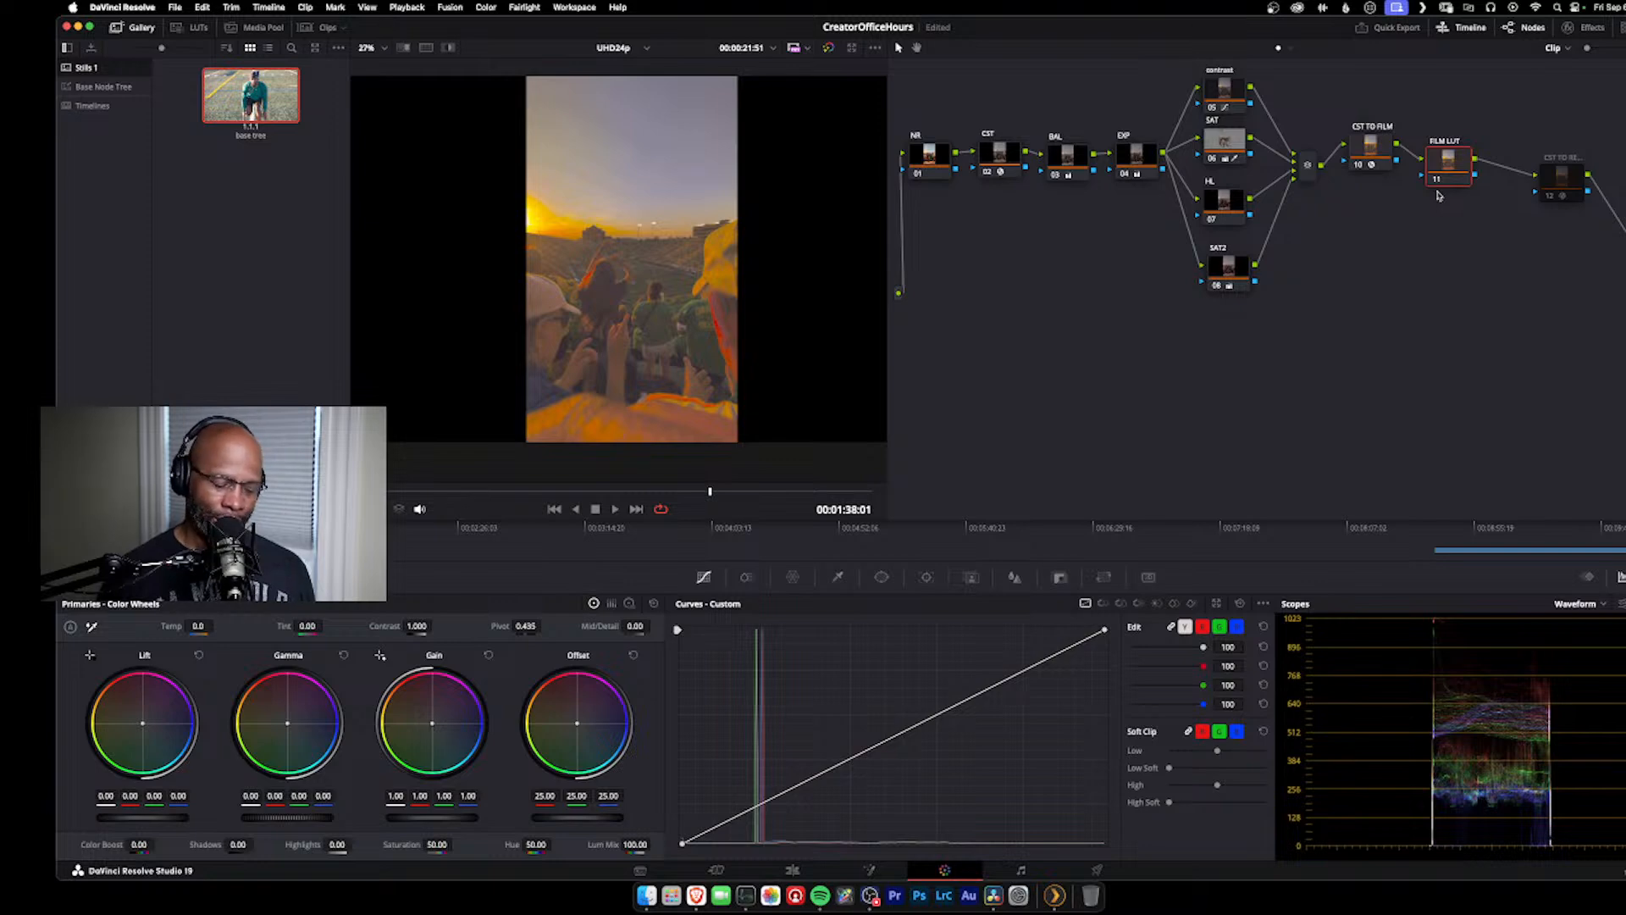
Step: Undo the grade changes on the vertical stadium clip, back through the application of the base tree
{"action": "key", "text": "super+z"}
{"action": "key", "text": "super+z"}
{"action": "key", "text": "super+z"}
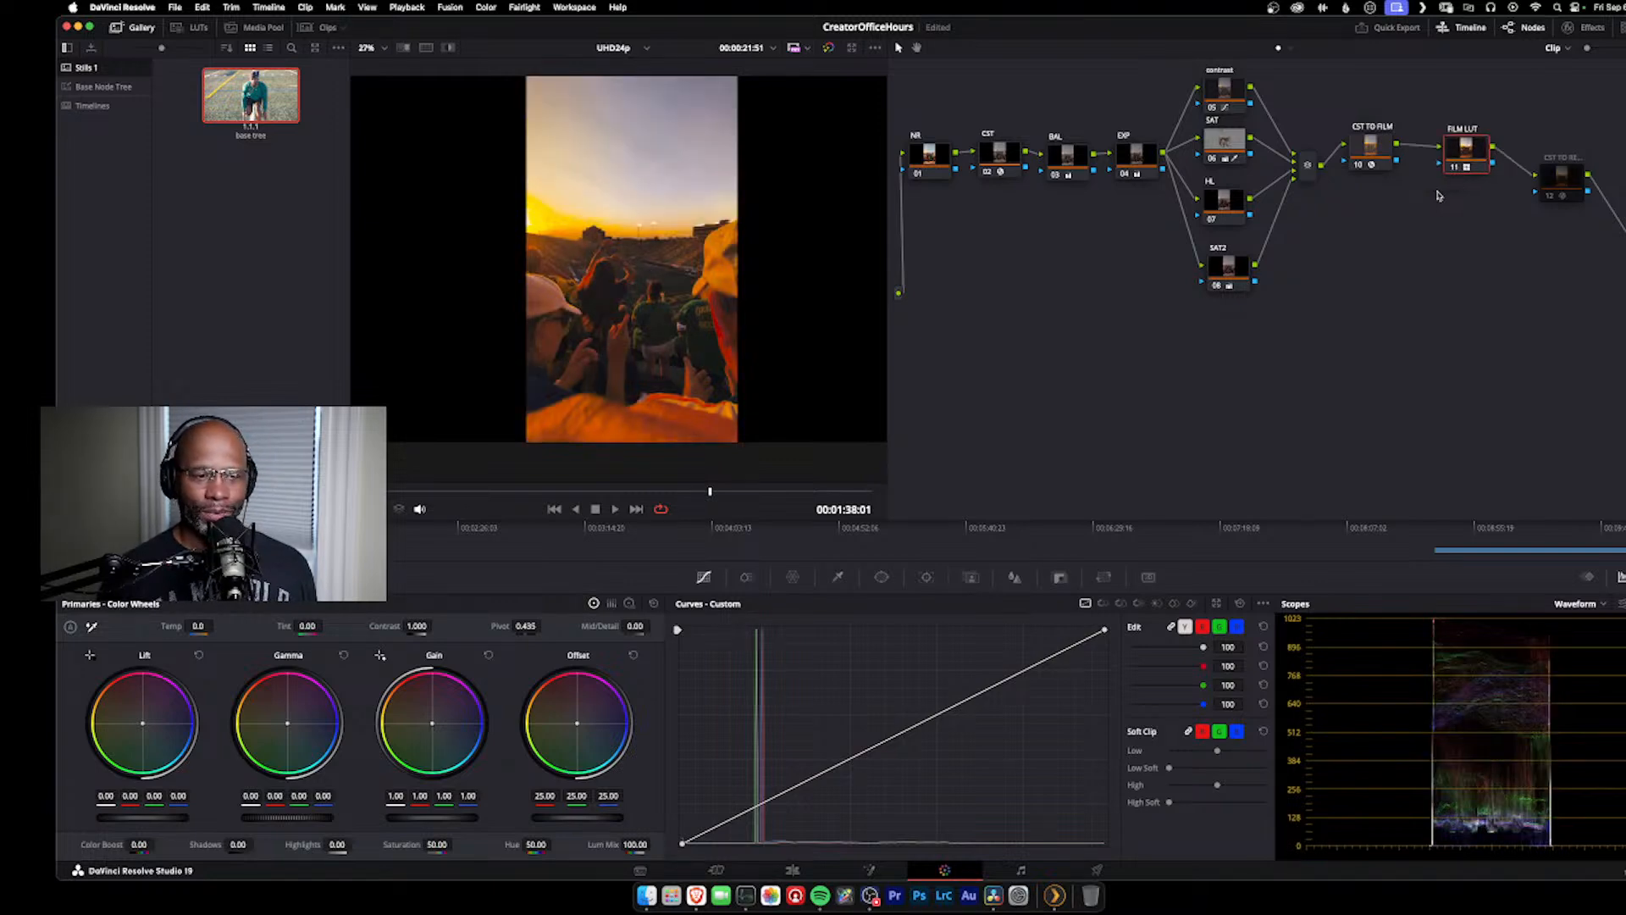
{"action": "key", "text": "super+z"}
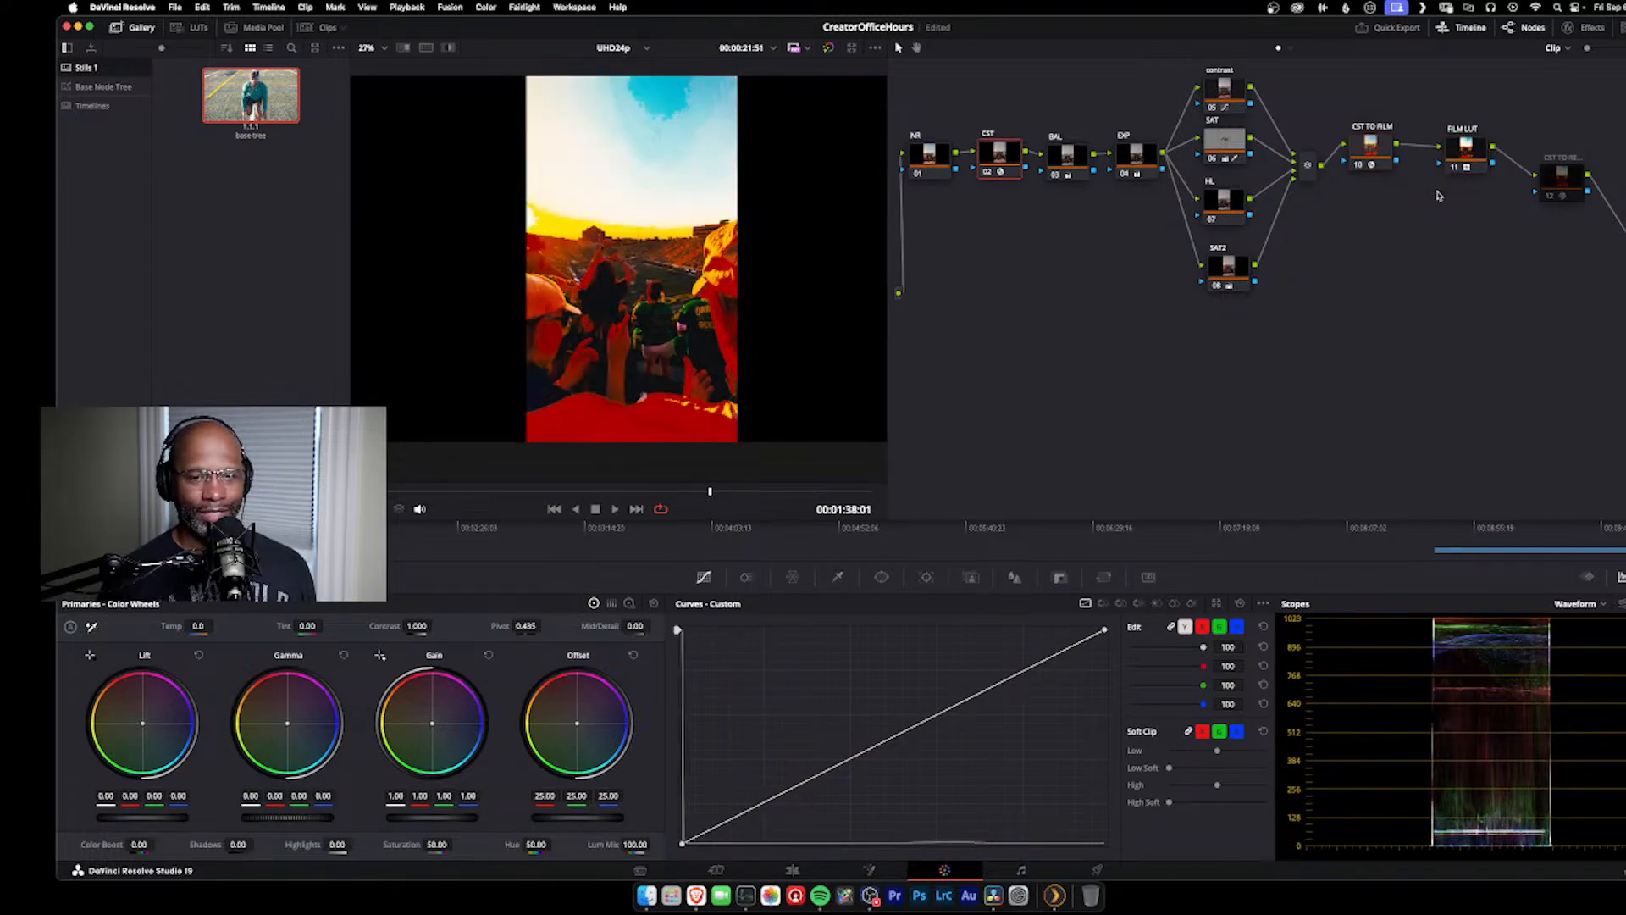
{"action": "key", "text": "super+z"}
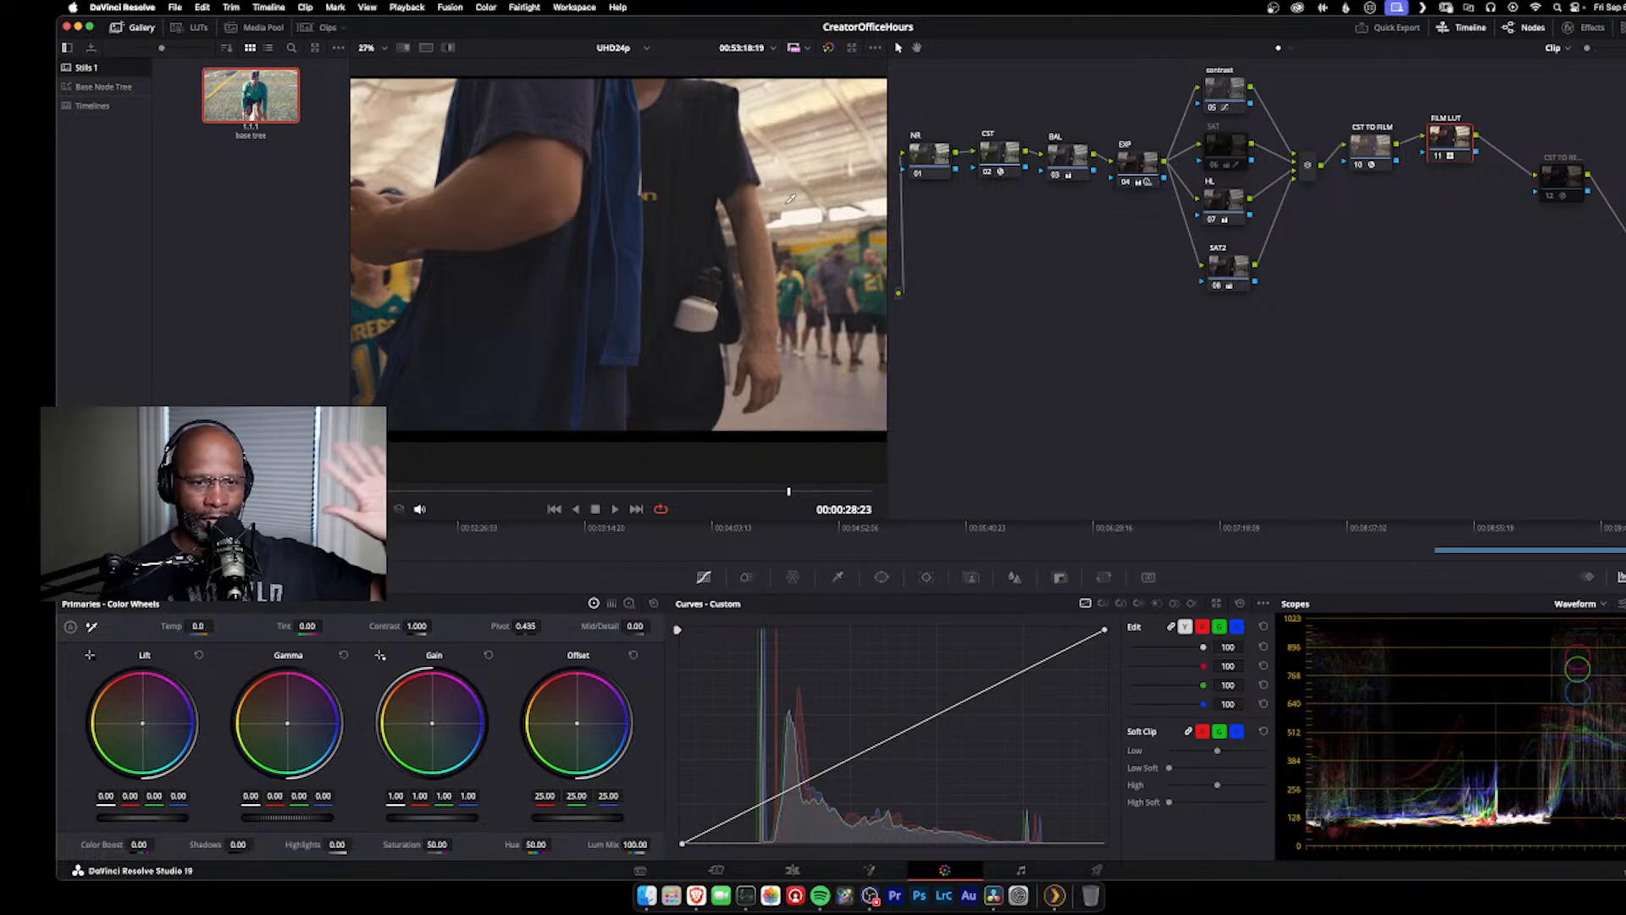
Step: Open the Base Node Tree gallery album and preview its saved stills on the current indoor crowd clip
{"action": "right_click", "coordinate": [779, 174]}
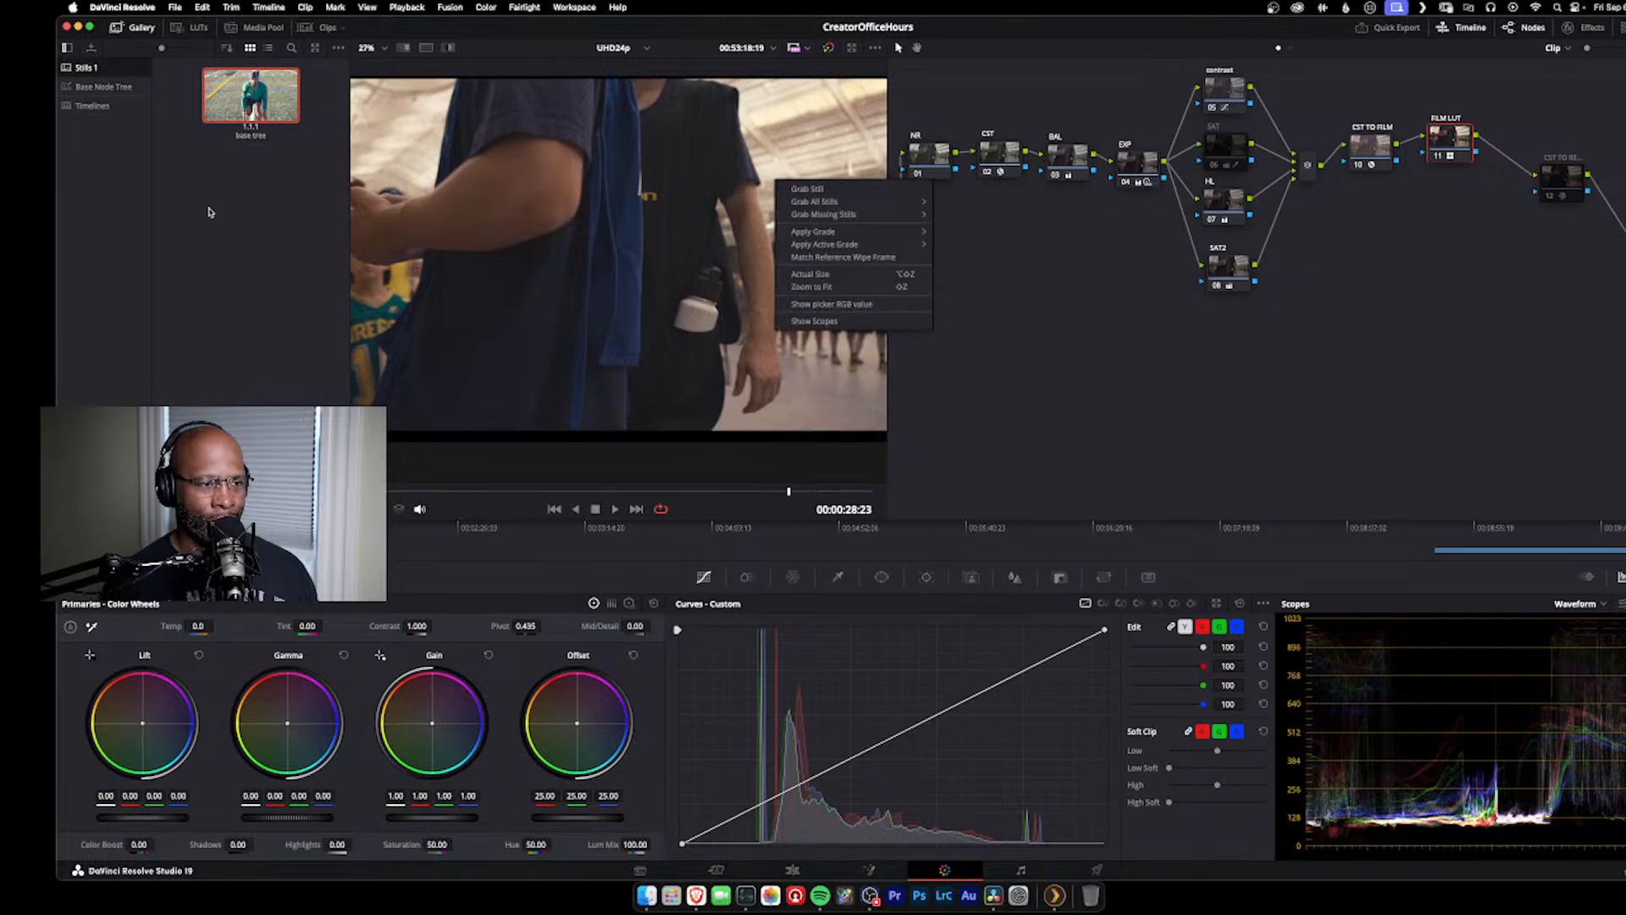
{"action": "left_click", "coordinate": [225, 215]}
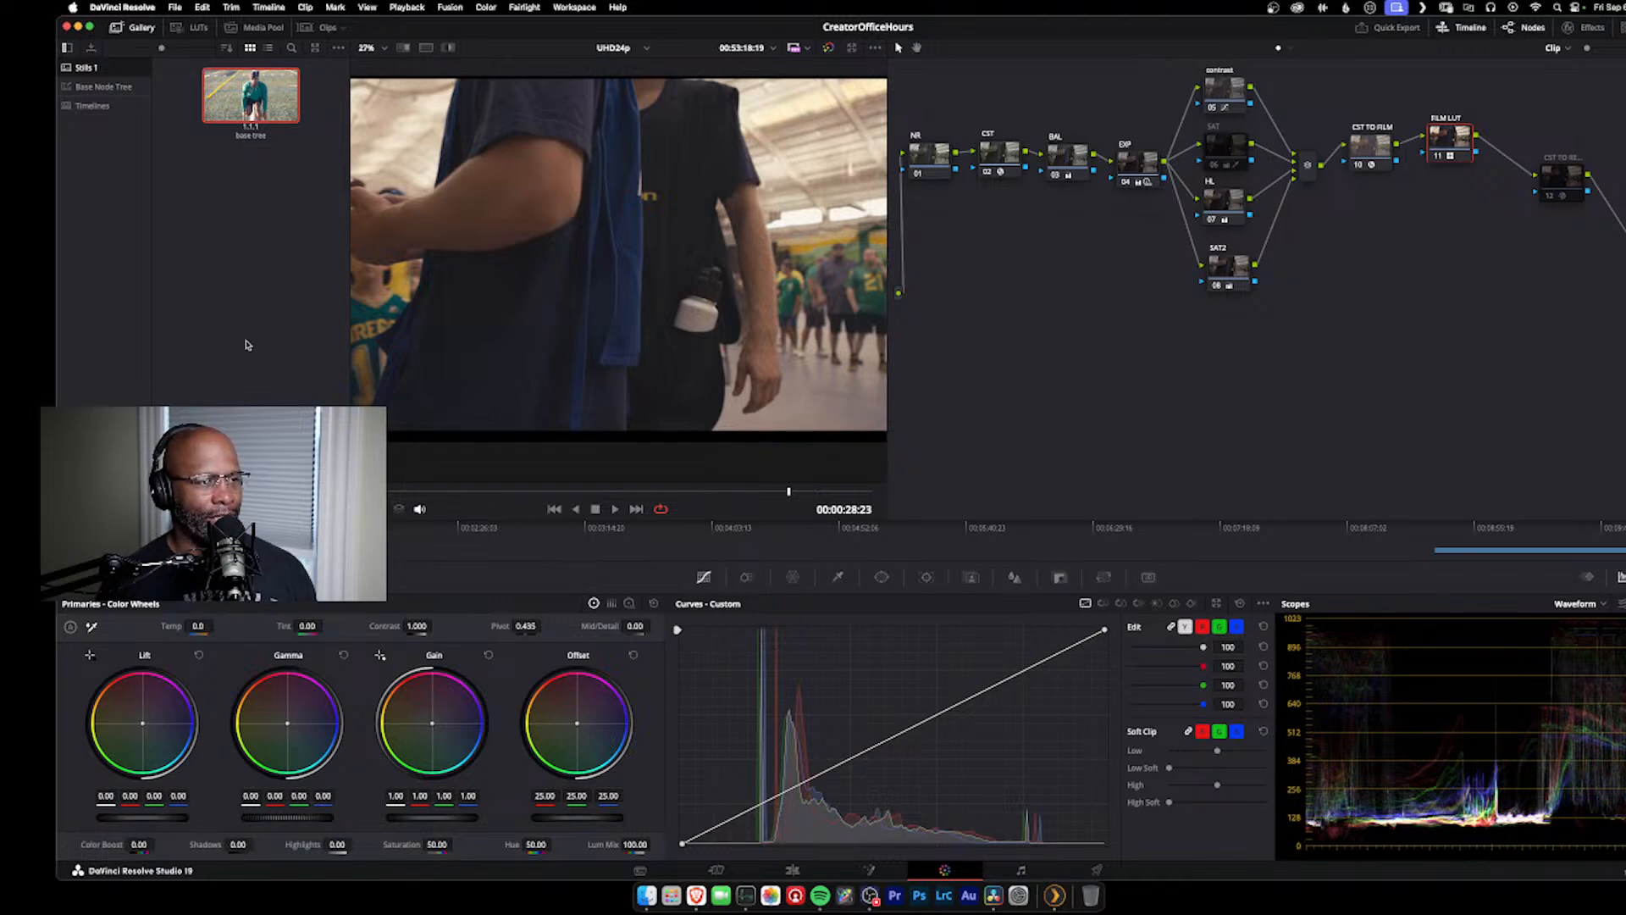
{"action": "left_click", "coordinate": [102, 86]}
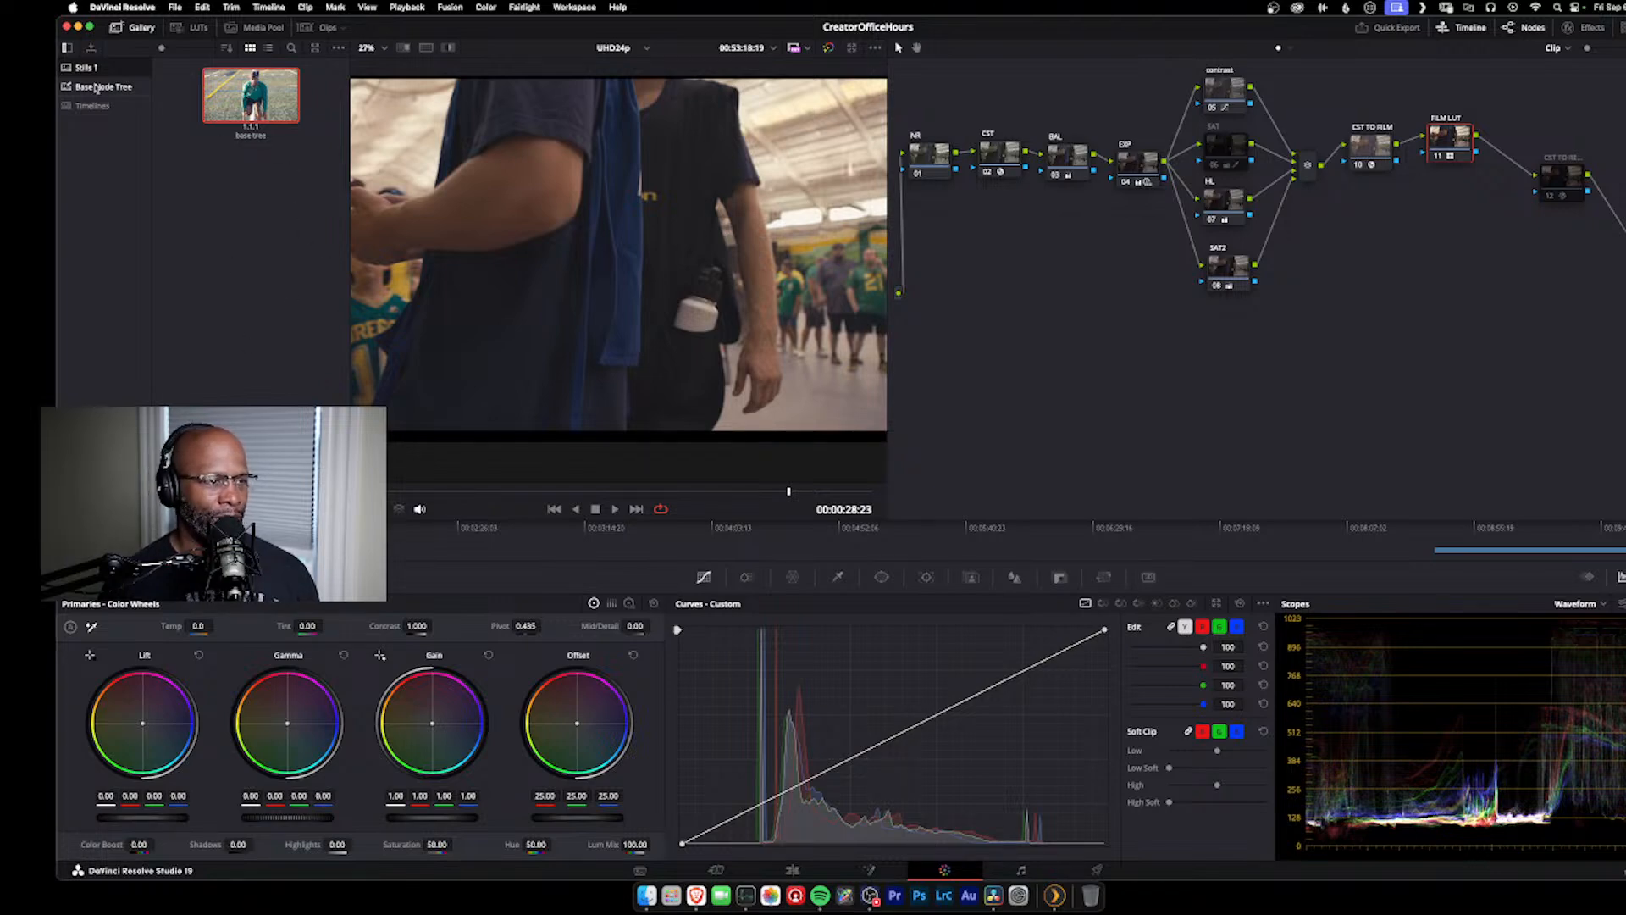
{"action": "scroll", "coordinate": [288, 110], "scroll_direction": "down", "scroll_amount": 5}
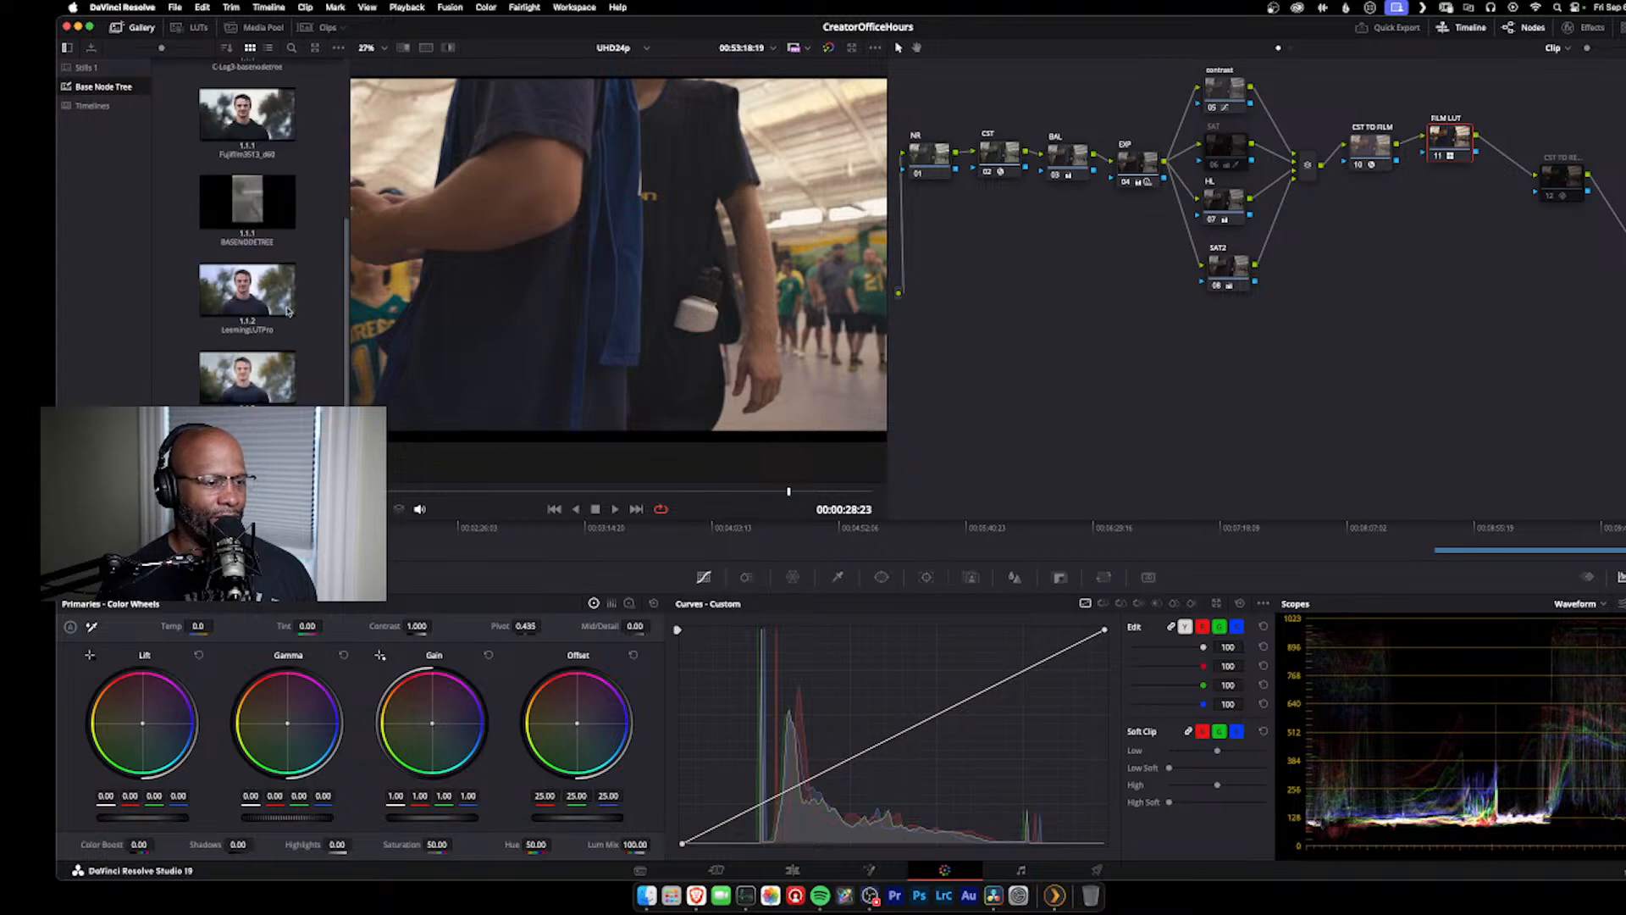
{"action": "key", "text": "Caps_Lock"}
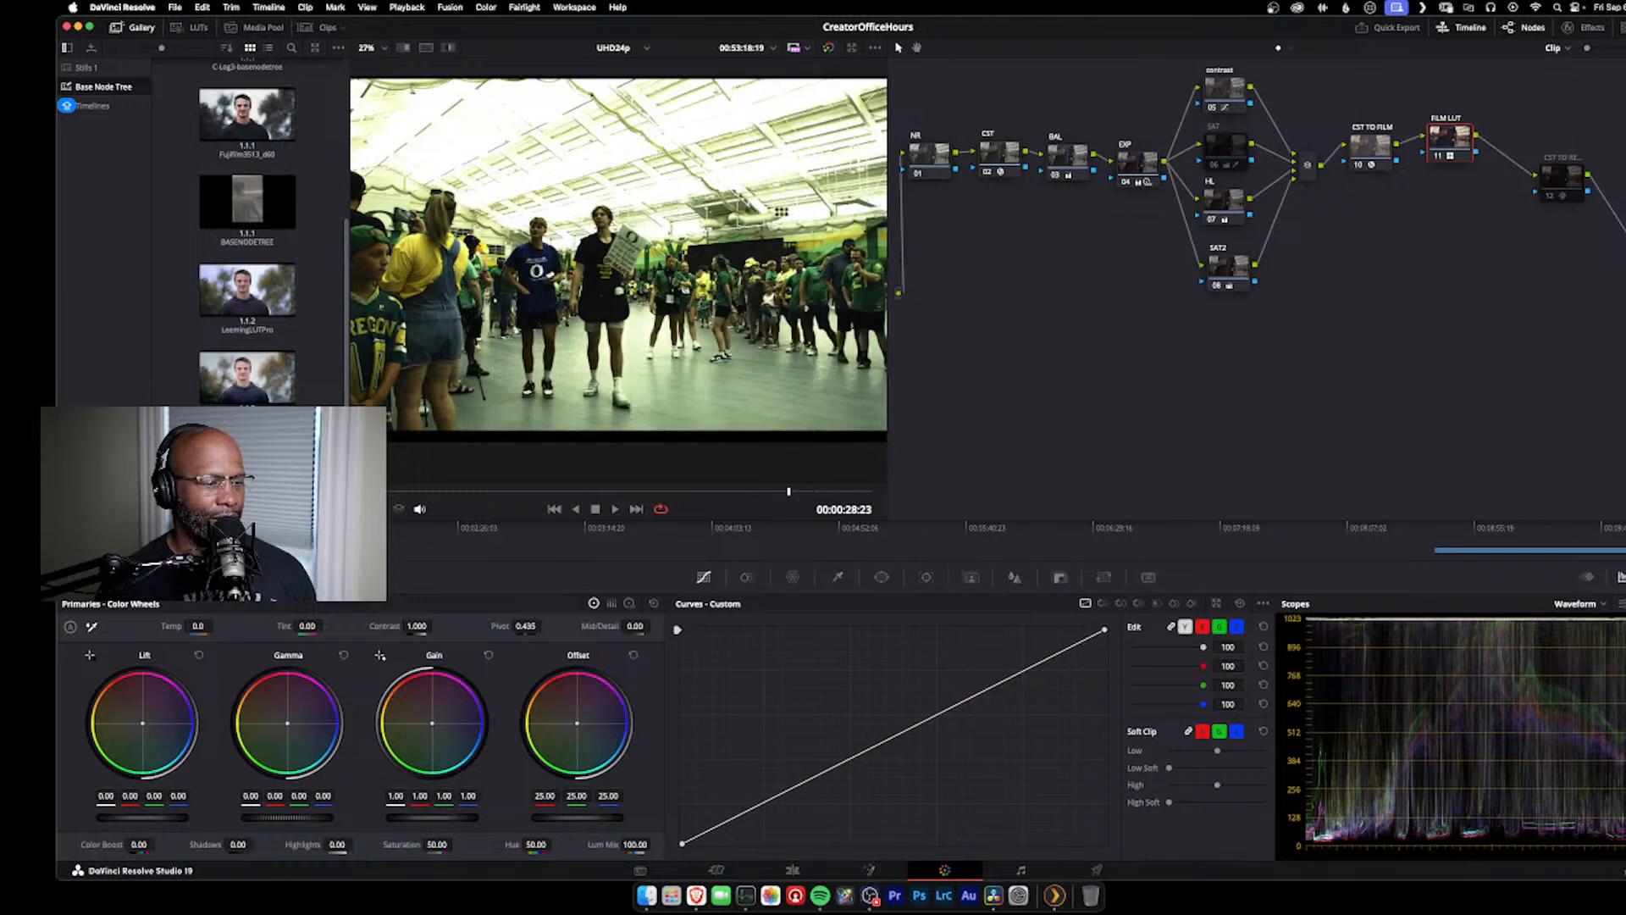
{"action": "scroll", "coordinate": [330, 191], "scroll_direction": "up", "scroll_amount": 3}
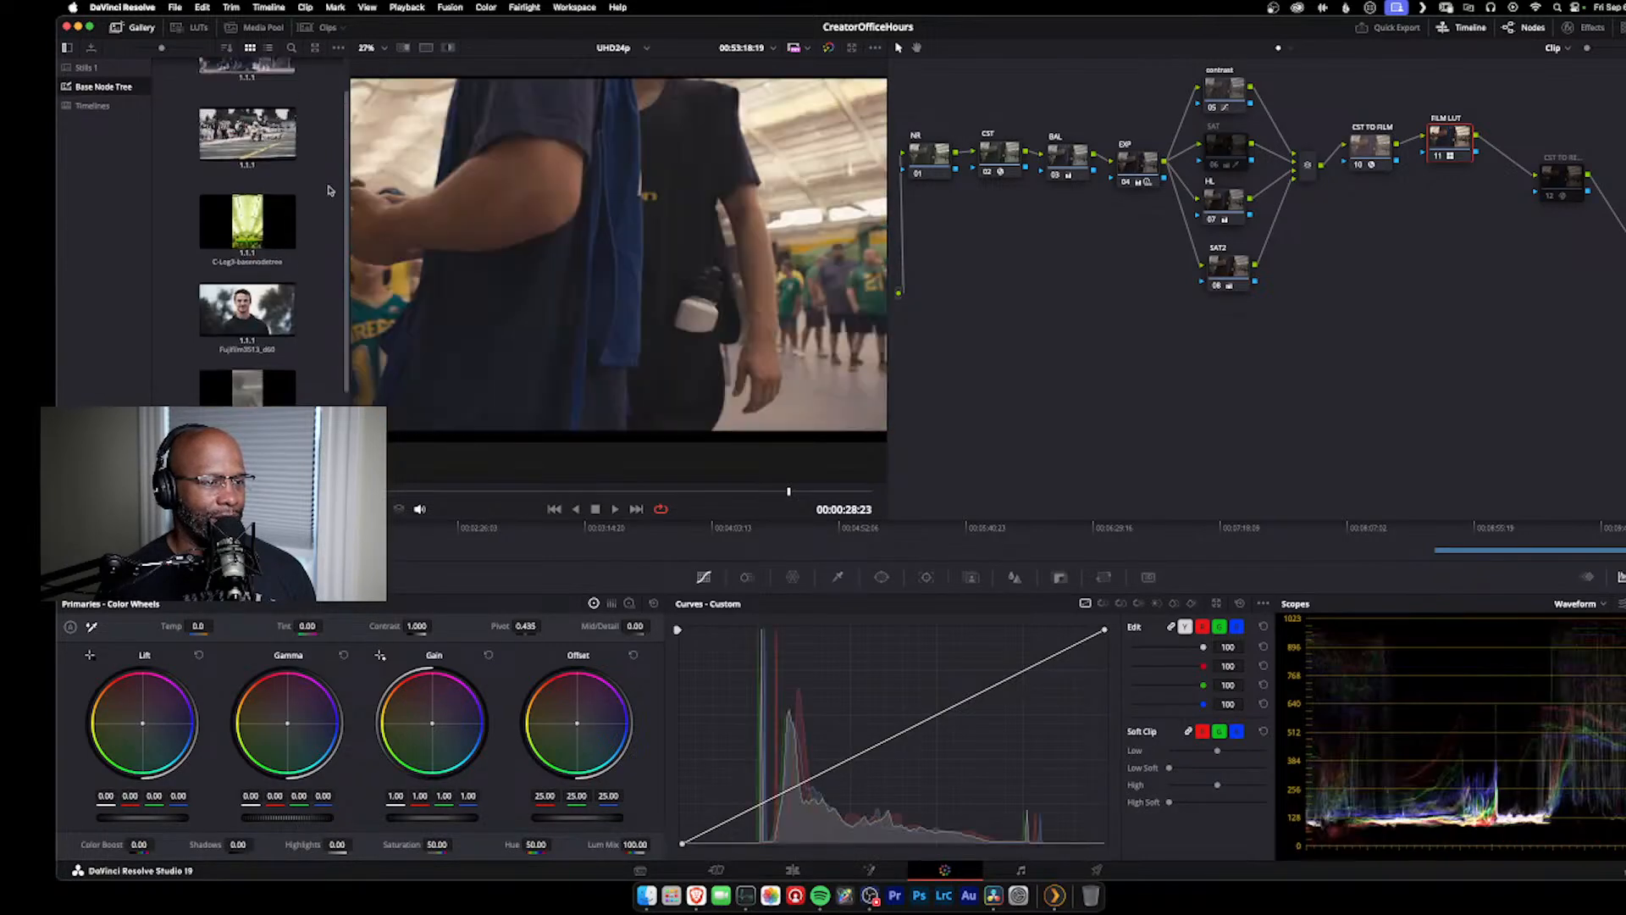
{"action": "scroll", "coordinate": [329, 190], "scroll_direction": "up", "scroll_amount": 1}
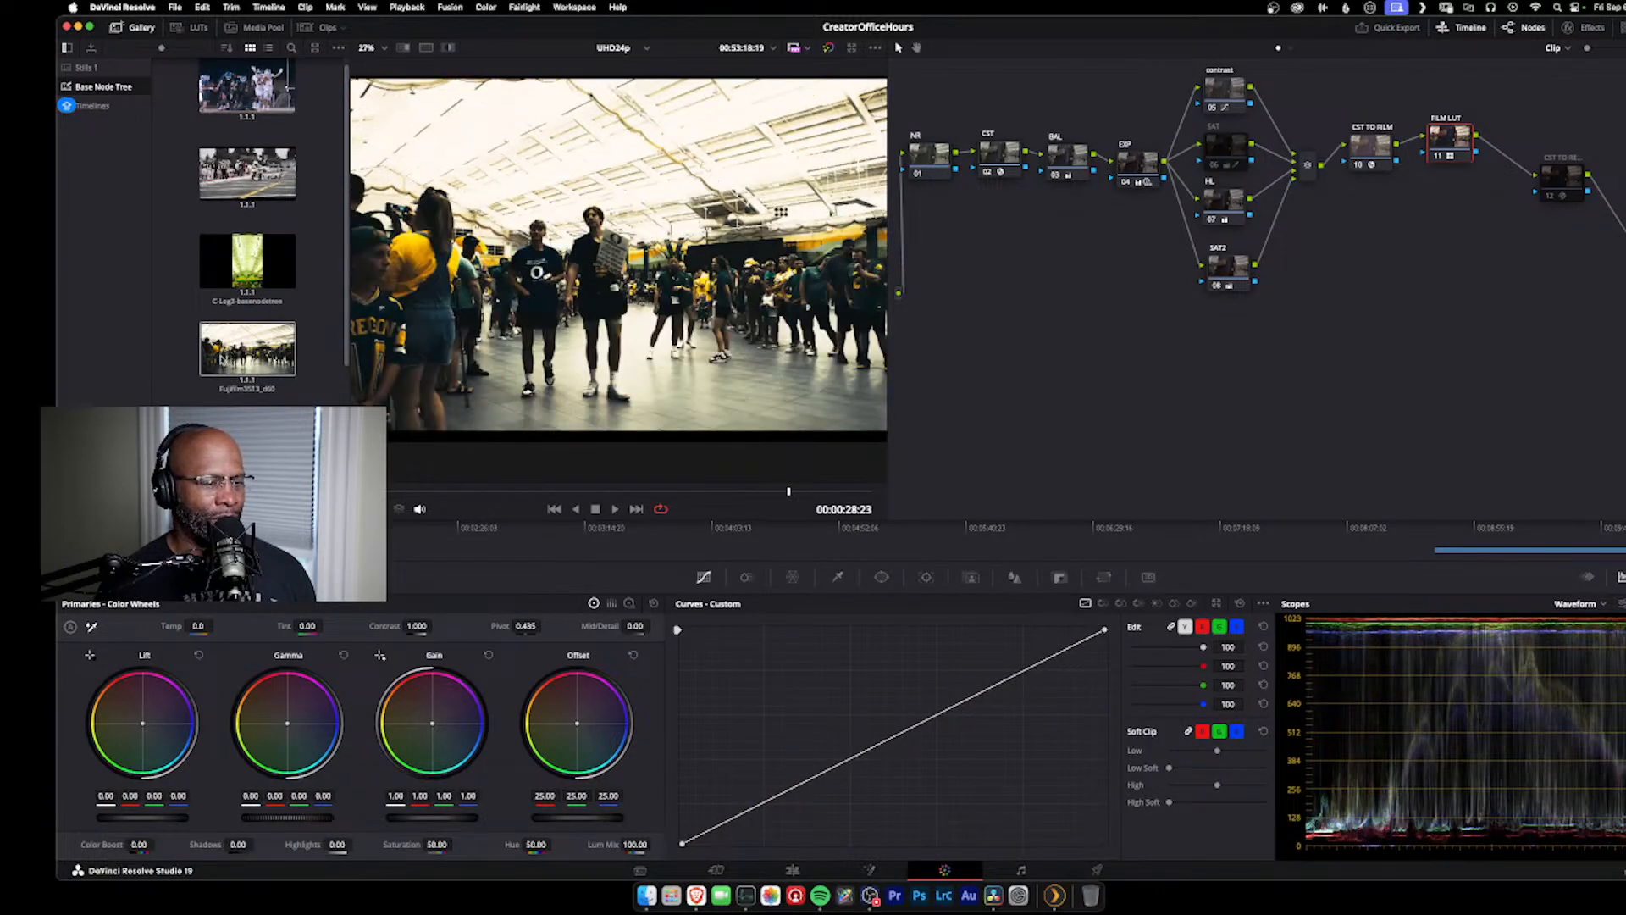
{"action": "scroll", "coordinate": [309, 204], "scroll_direction": "up", "scroll_amount": 1}
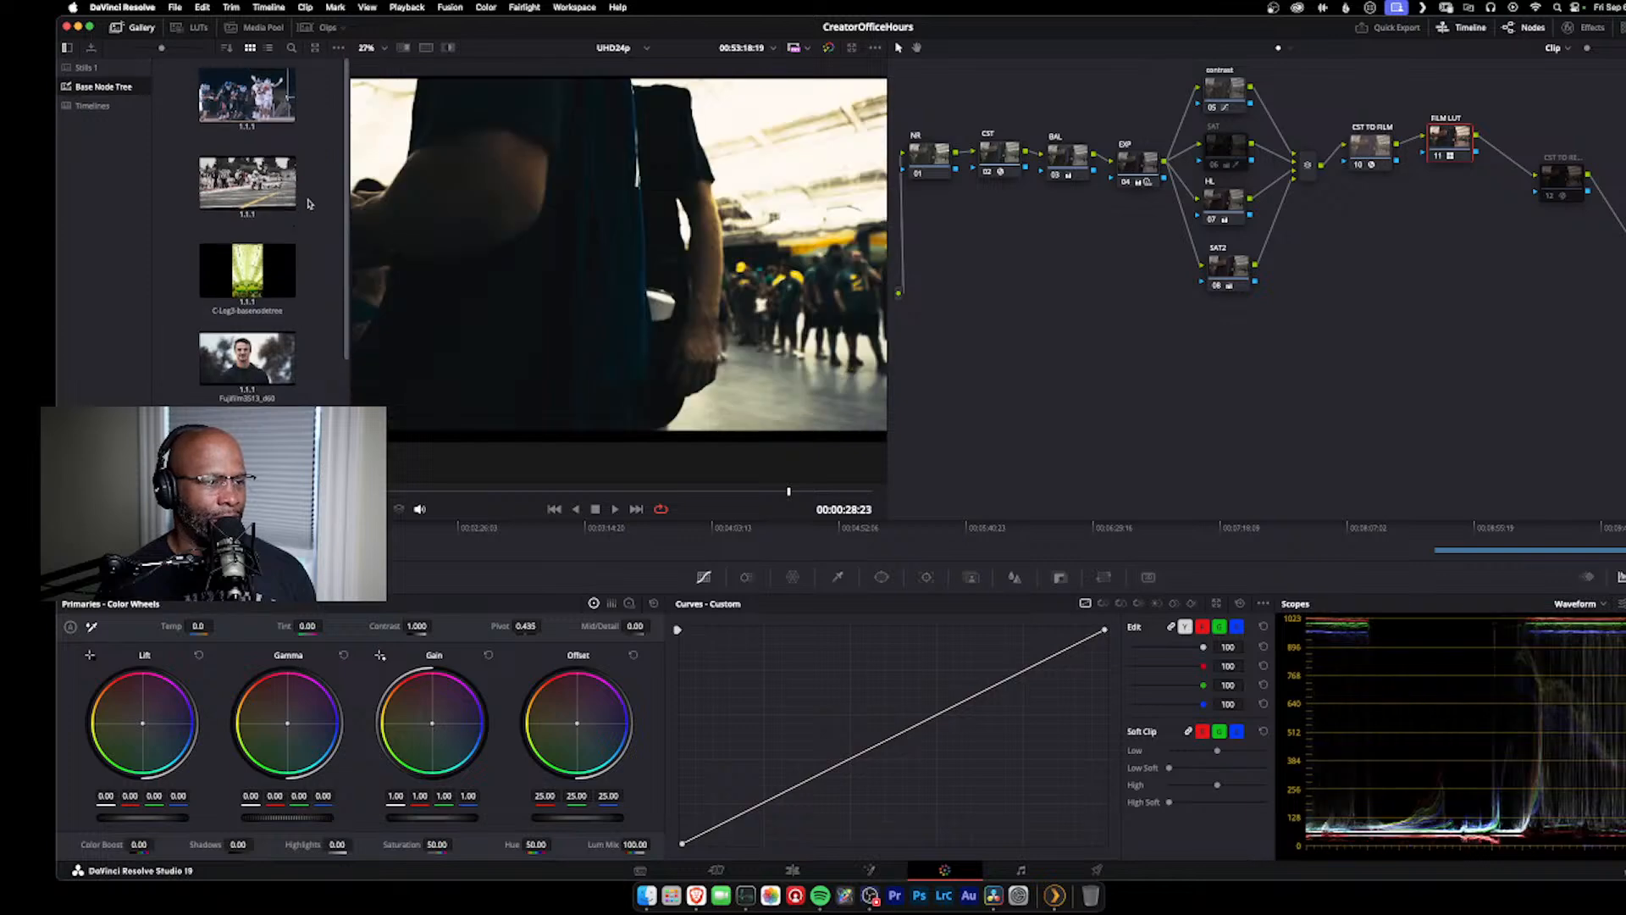